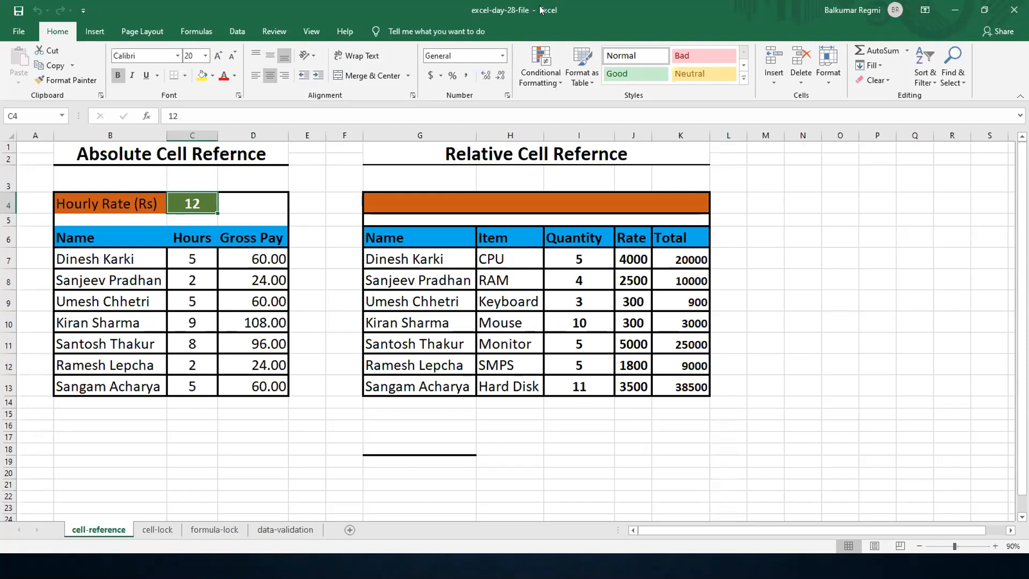
- Clear the Total values in K7:K13 of the Relative Cell Reference table
click(615, 11)
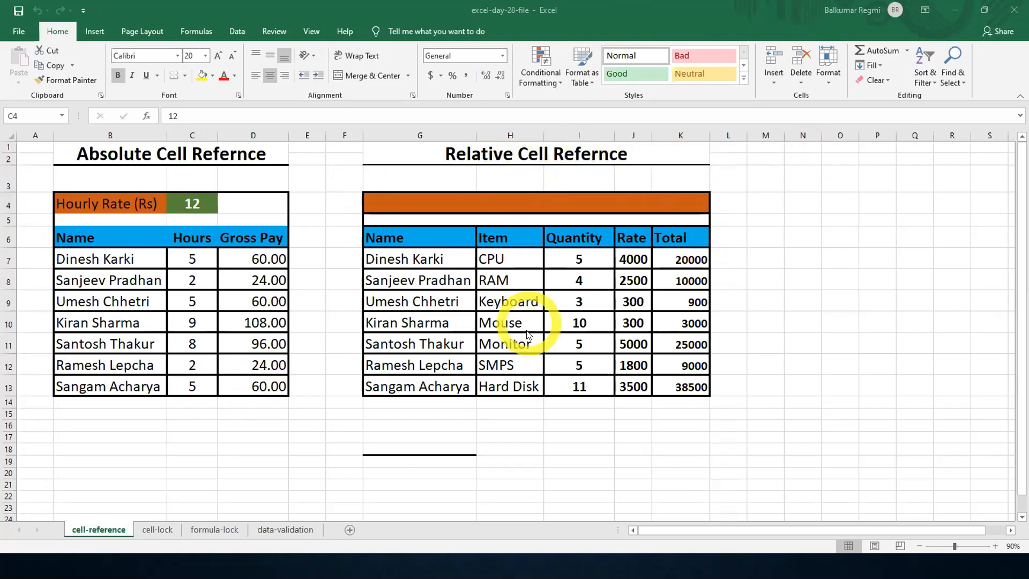
click(573, 316)
ctrl+scroll(572, 315, up, 4)
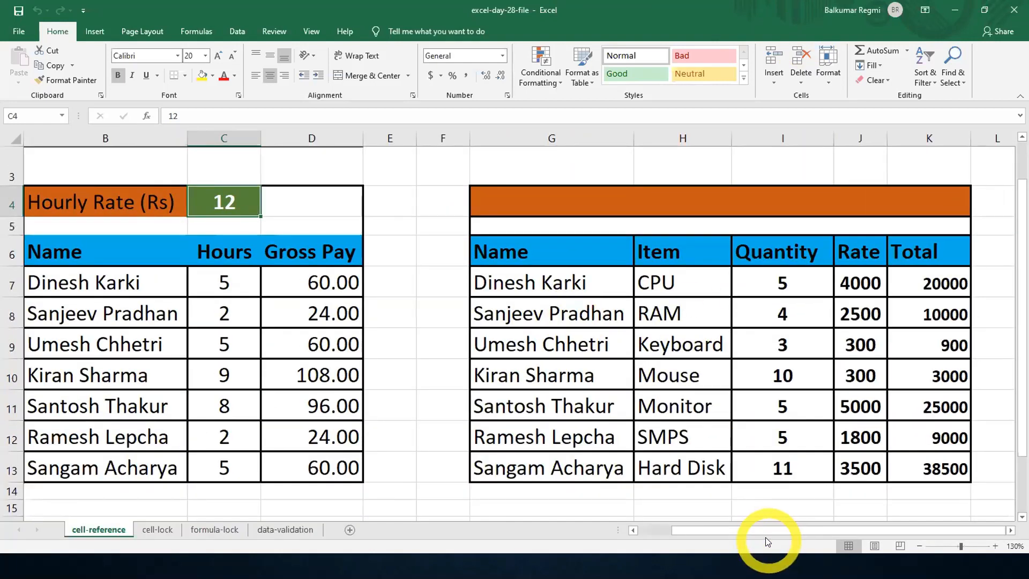
drag(801, 530, 805, 528)
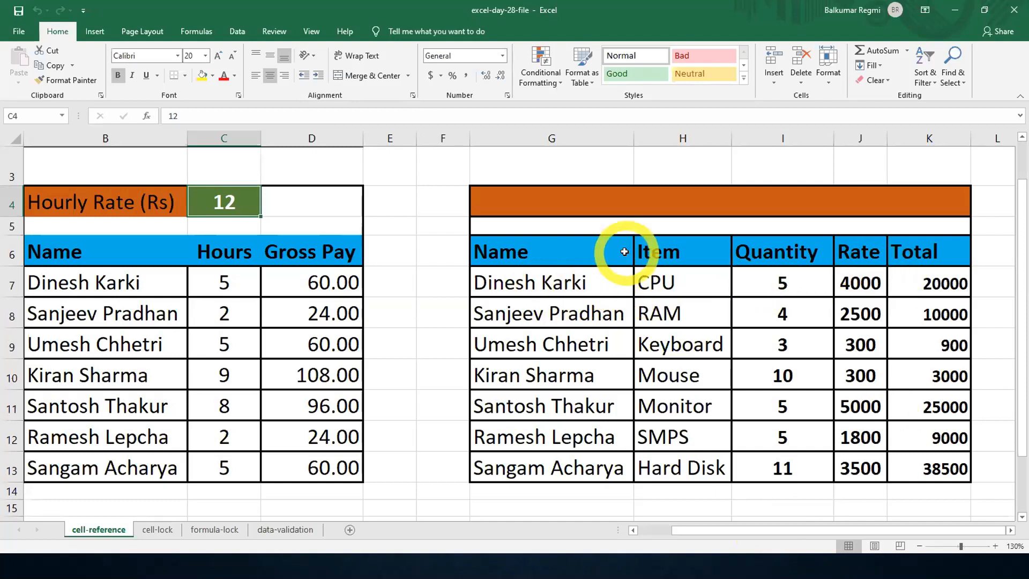
scroll(621, 255, up, 1)
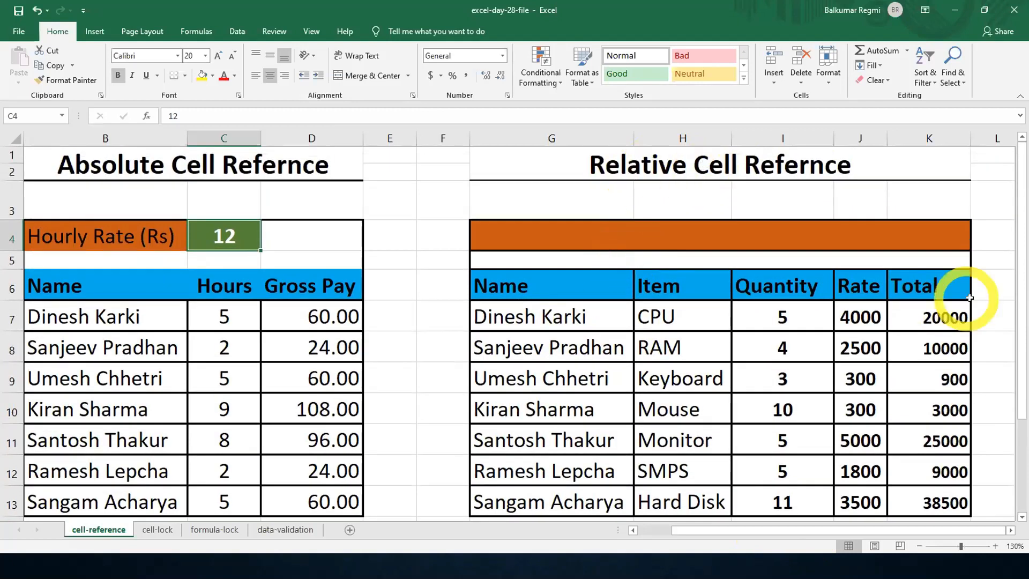
click(943, 317)
drag(943, 317, 943, 493)
key(Delete)
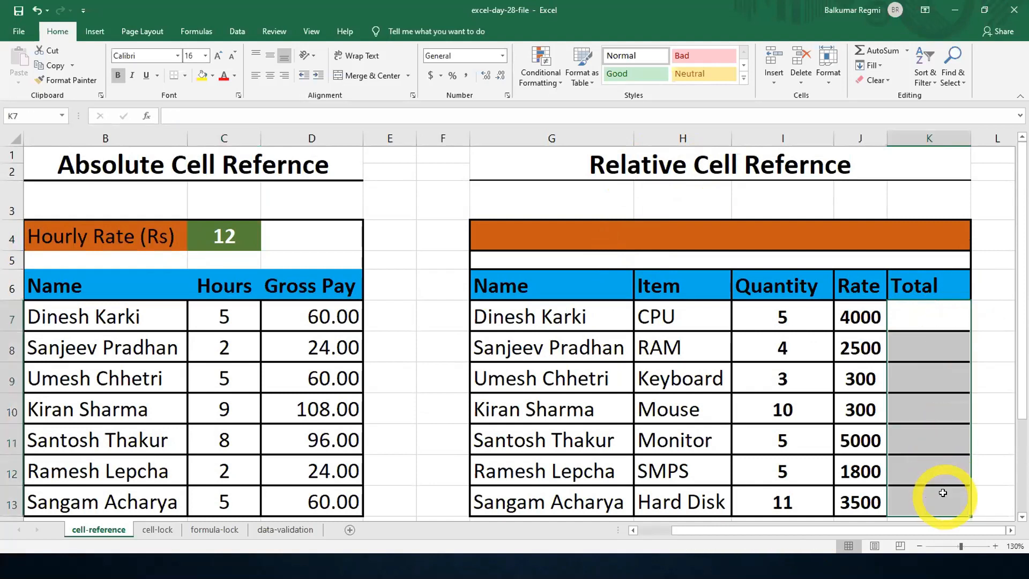
click(935, 322)
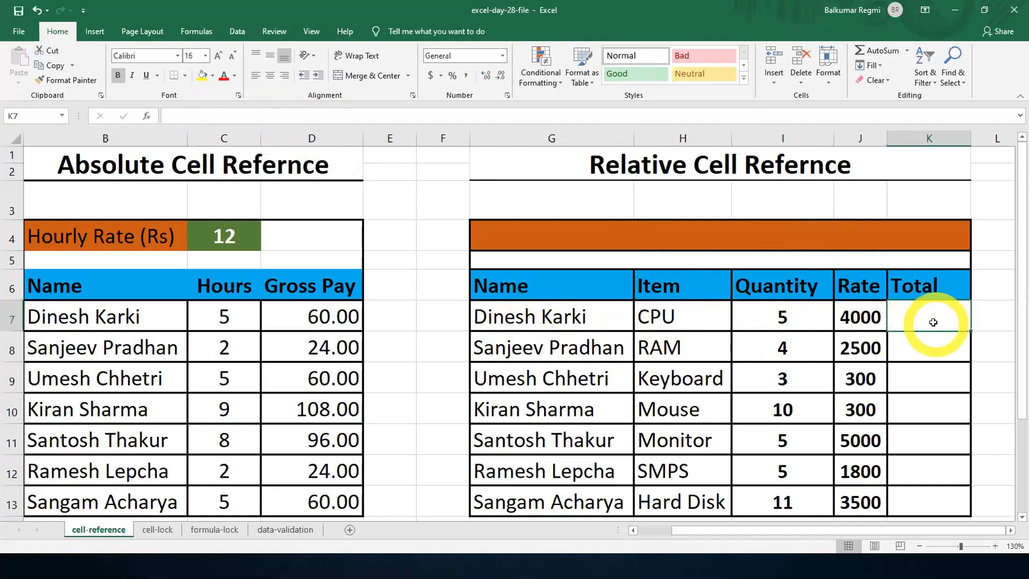
key(alt)
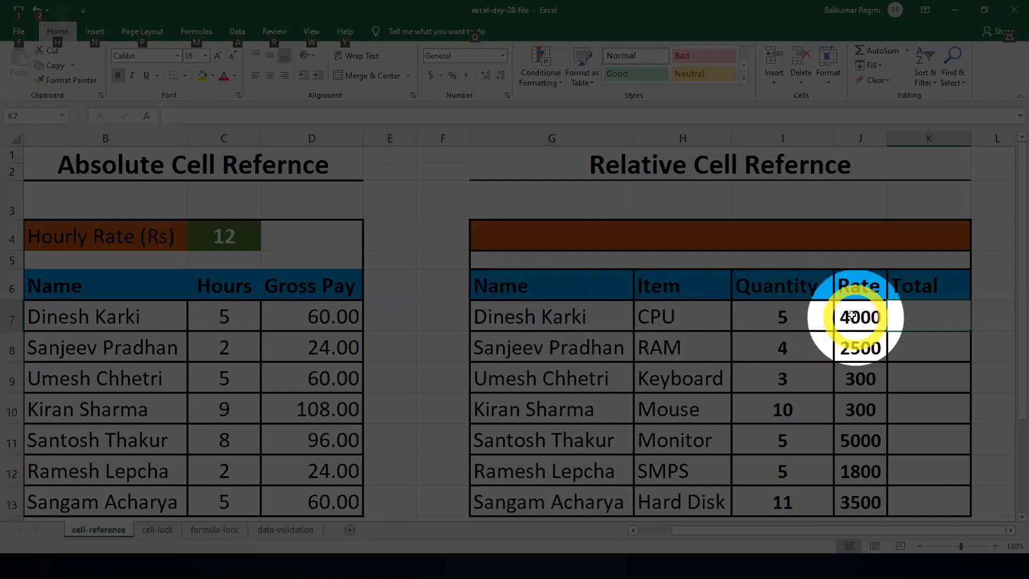
click(925, 313)
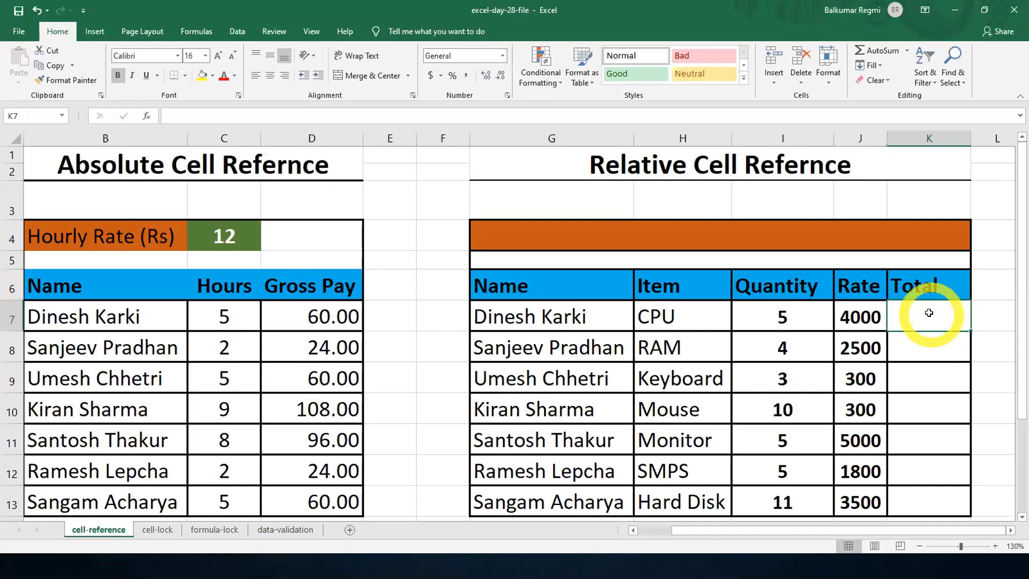
click(232, 115)
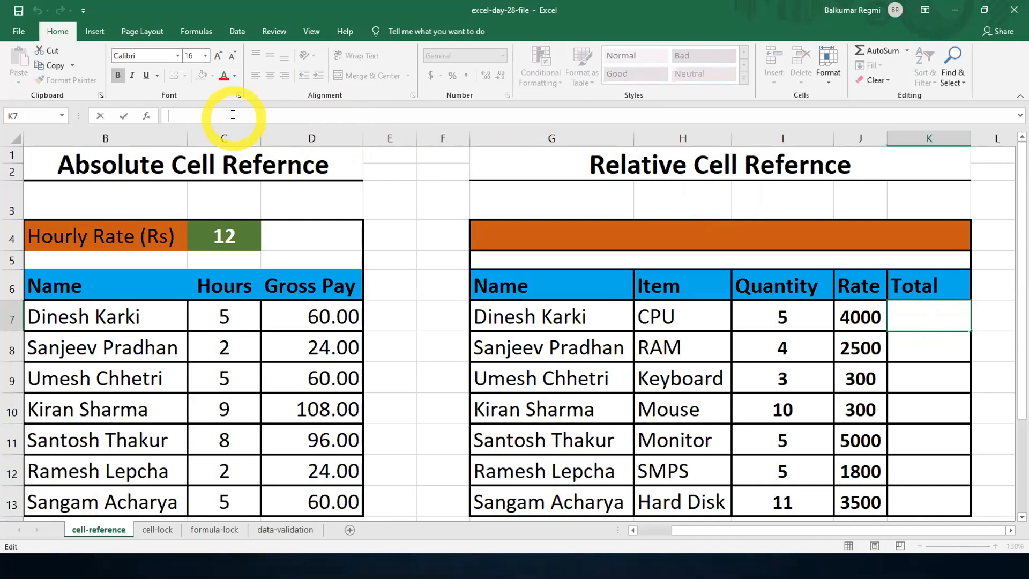
key(alt+3)
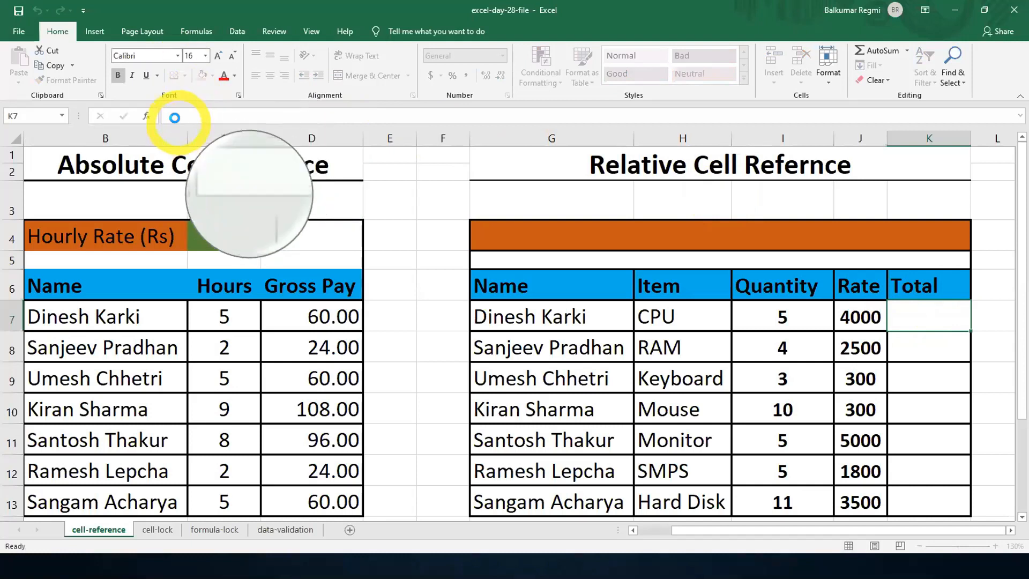
key(F12)
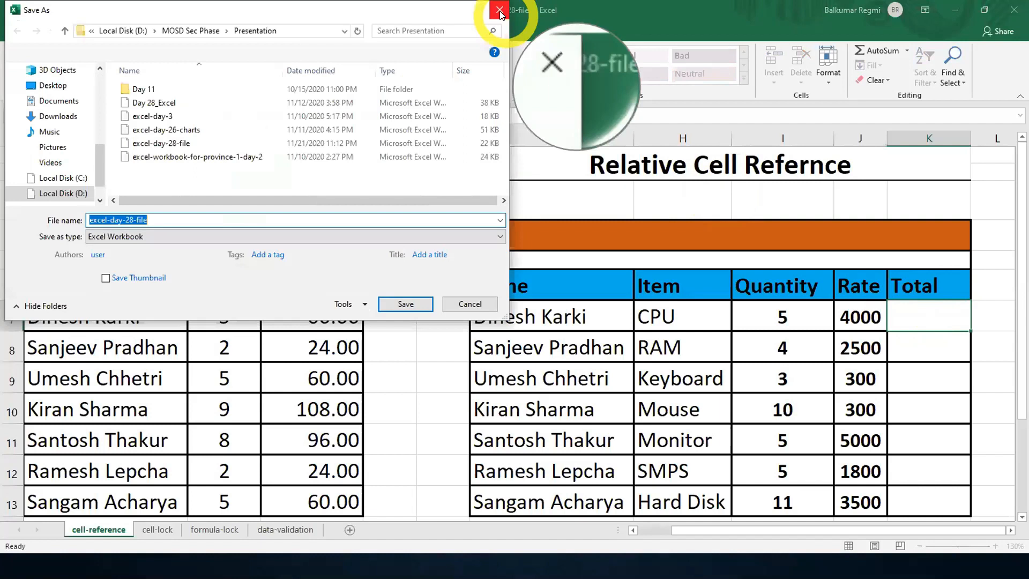
click(499, 13)
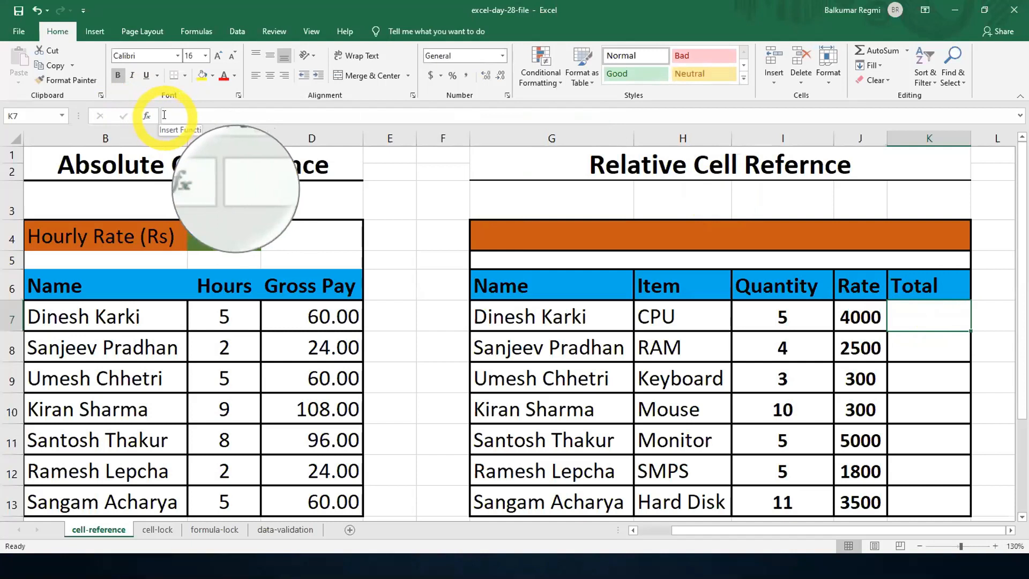
- Enter the formula =5*4000 in K7 to calculate the CPU total from literal numbers
click(164, 115)
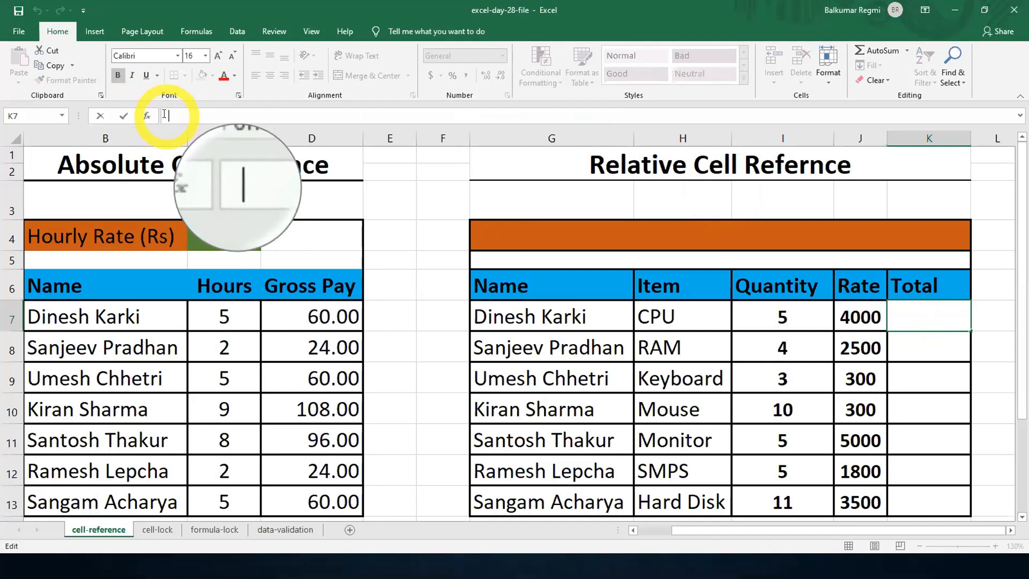
text(=)
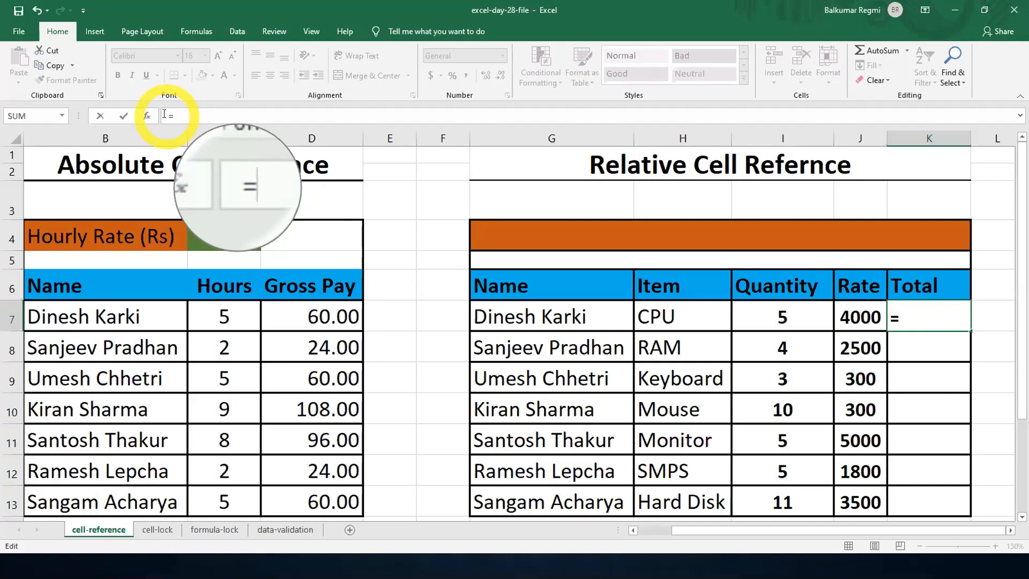
text(5)
text(*4000)
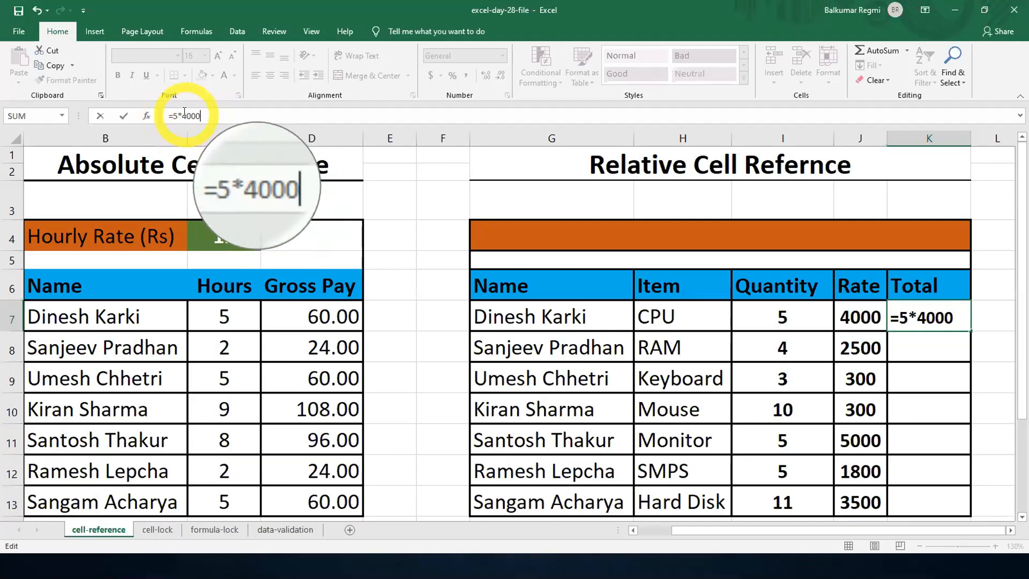
key(Return)
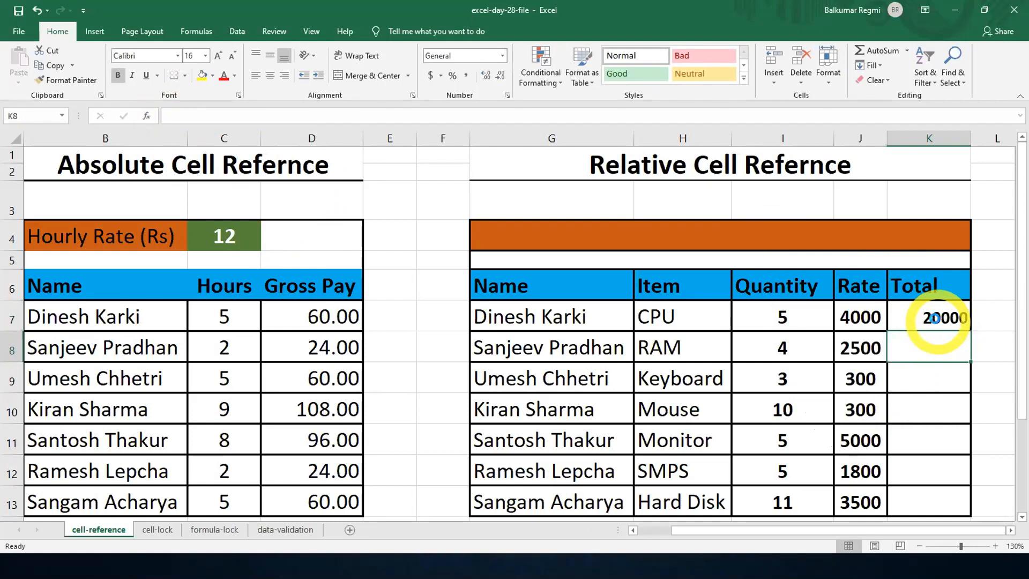
key(F12)
click(472, 304)
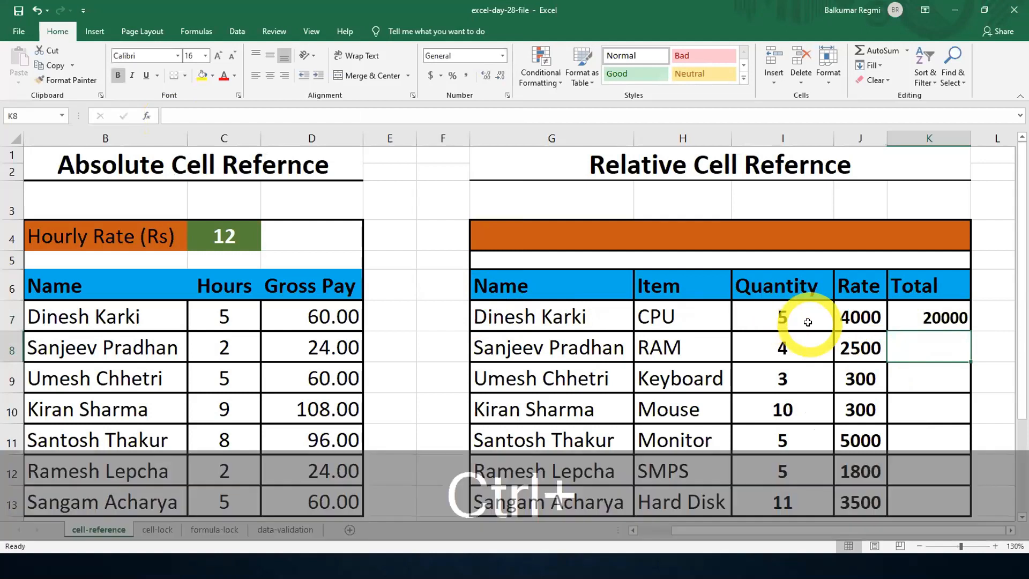
- Set the CPU quantity in I7 to 15 and go to its Total cell, K7
scroll(807, 322, up, 2)
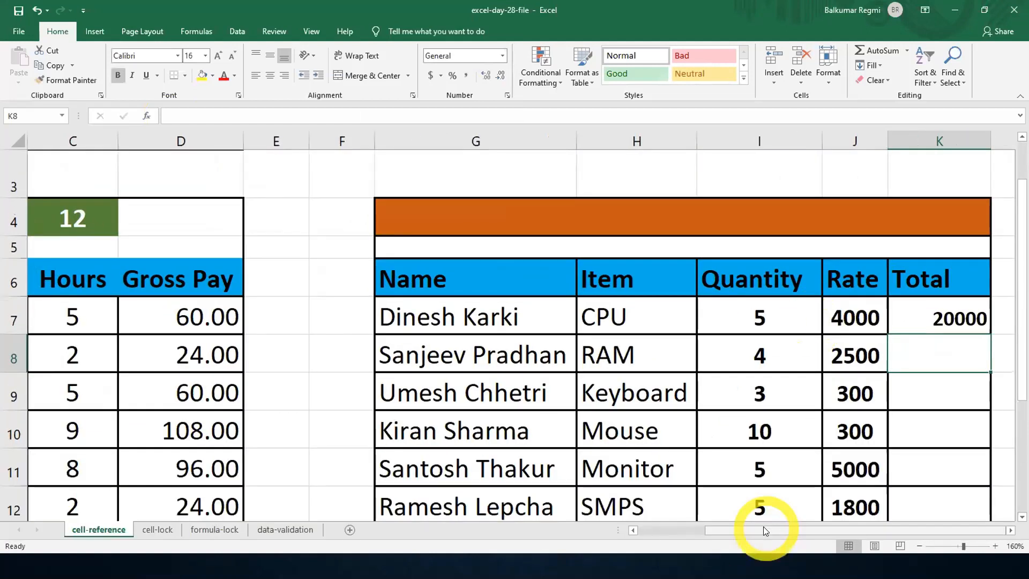
click(755, 312)
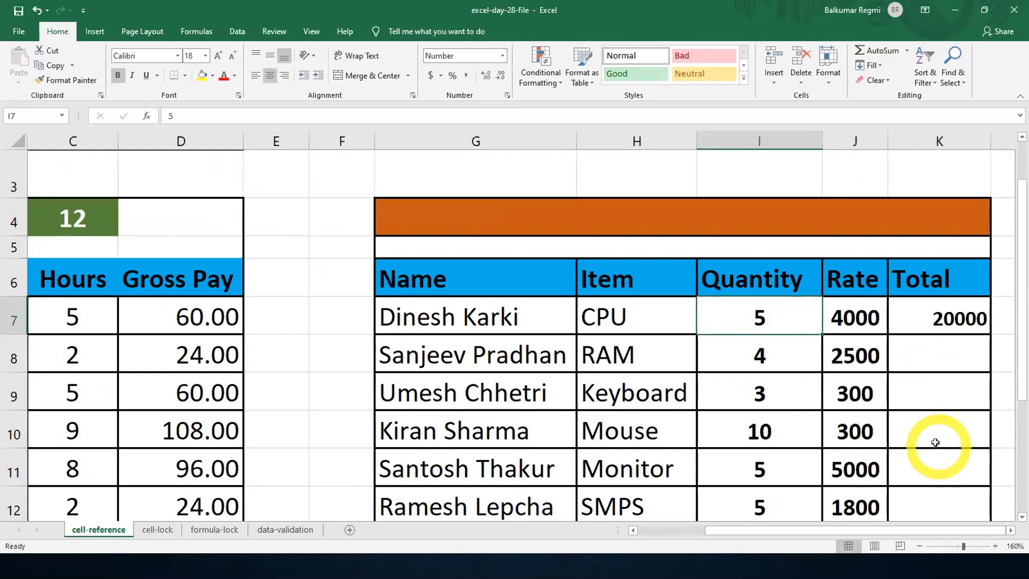
text(15)
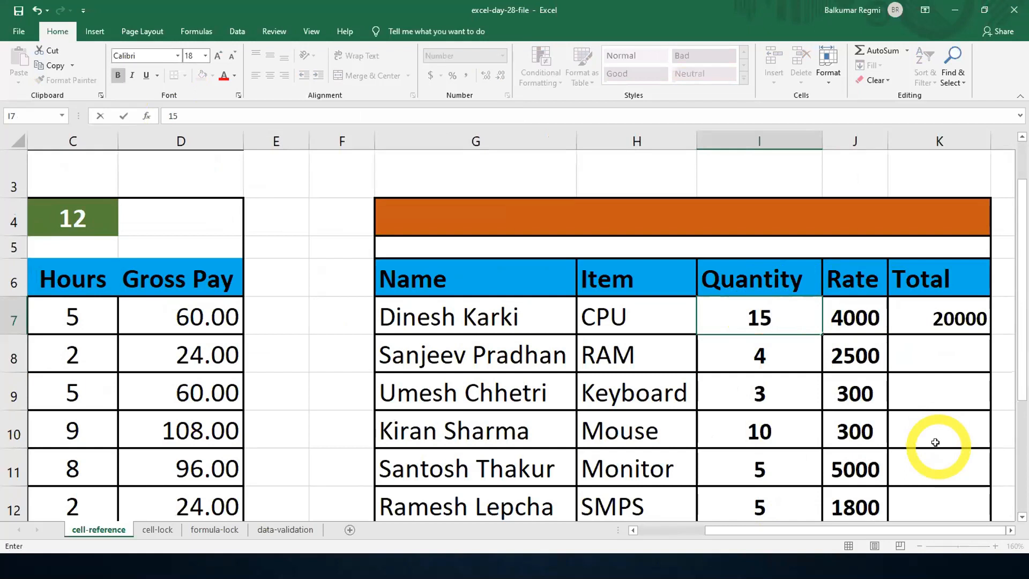
key(Tab)
key(Tab)
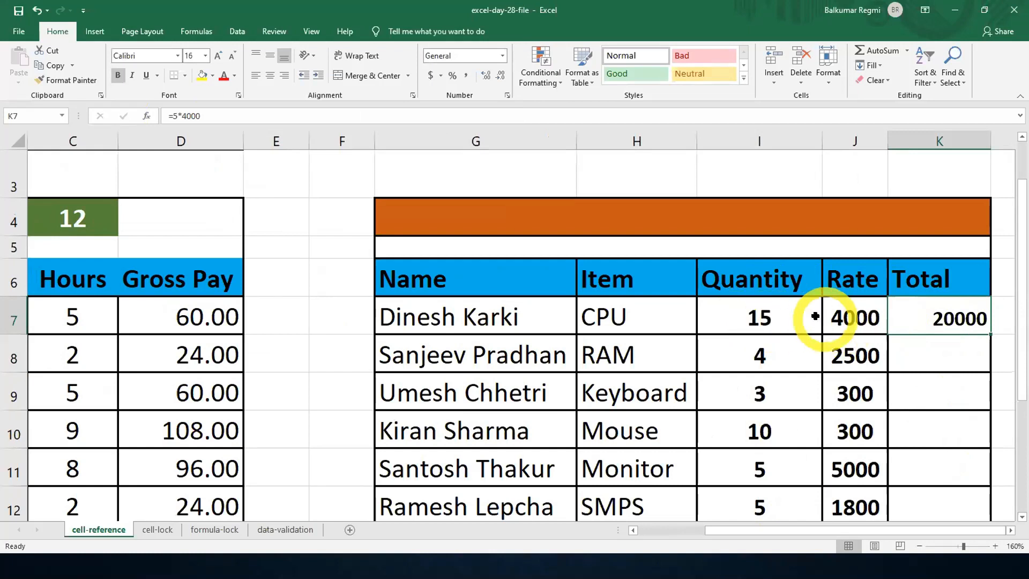
double_click(935, 319)
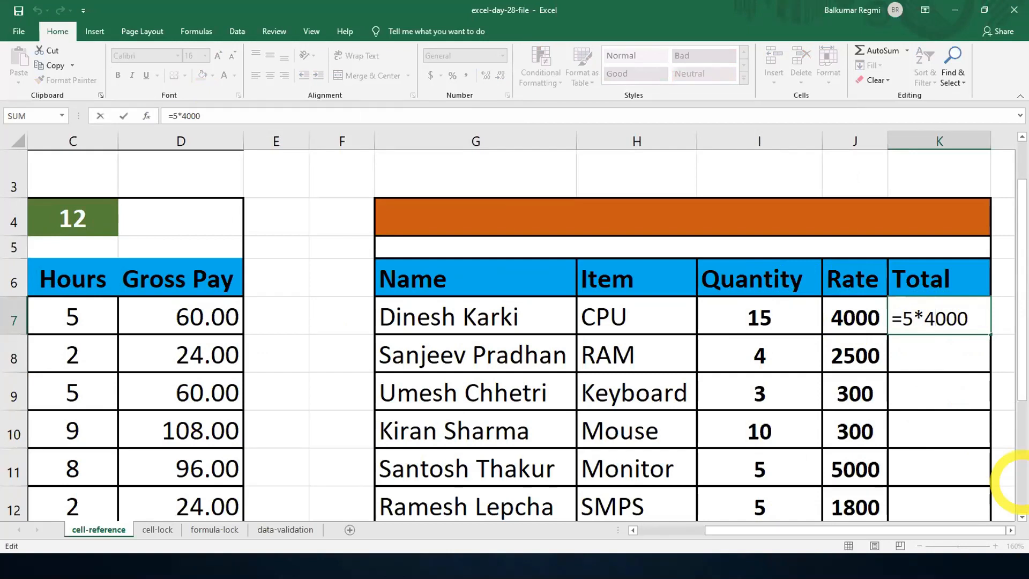
key(Delete)
key(Delete)
key(Delete)
key(BackSpace)
key(BackSpace)
key(BackSpace)
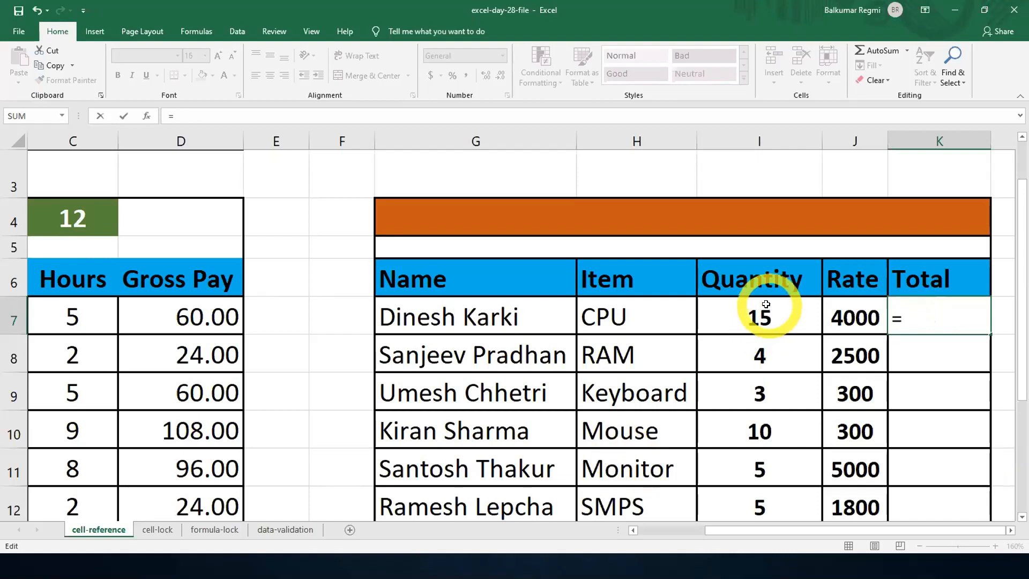
click(760, 128)
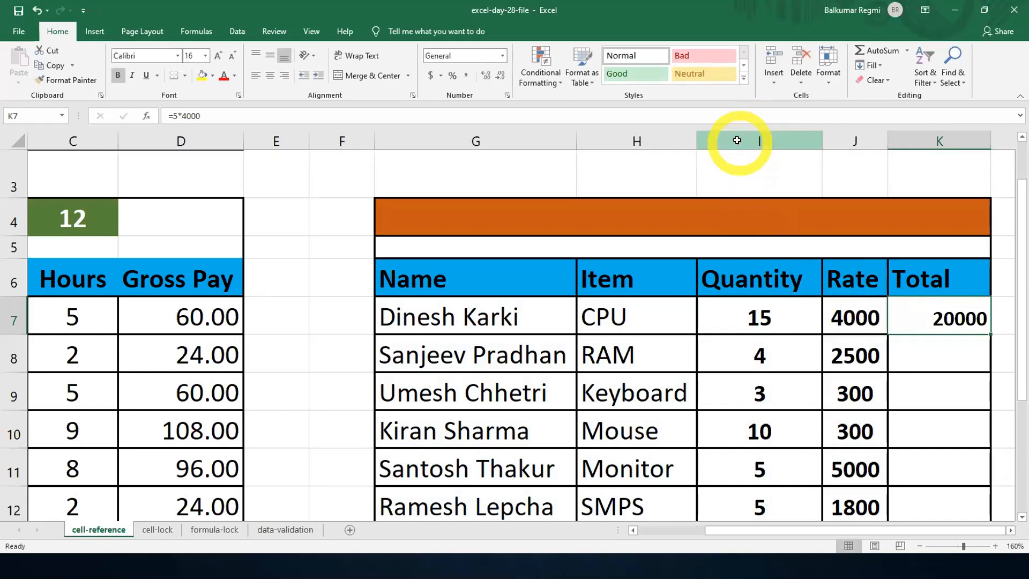
- Examine which column and row meet at the CPU quantity and rate cells to identify their cell references
click(739, 140)
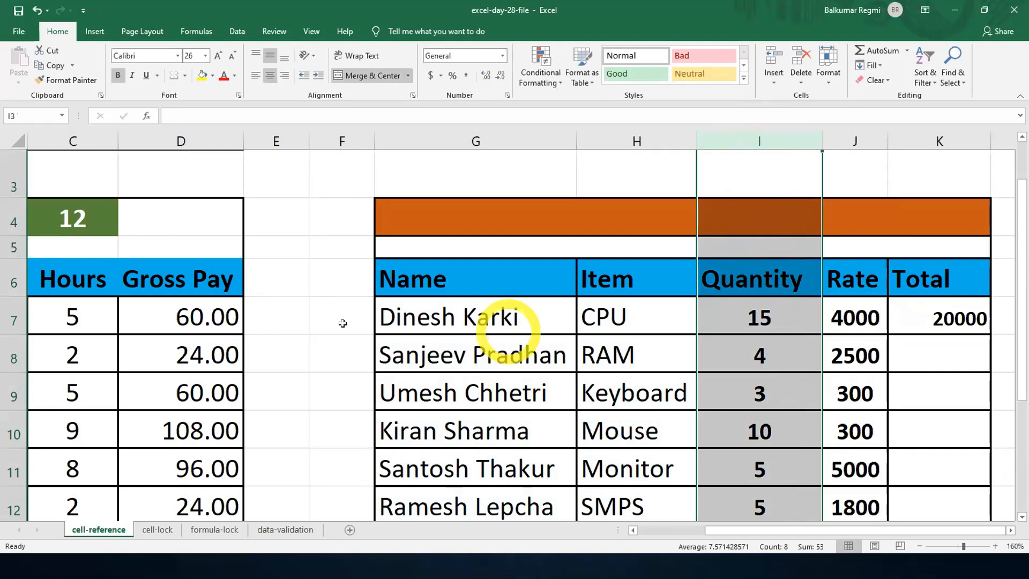
click(14, 319)
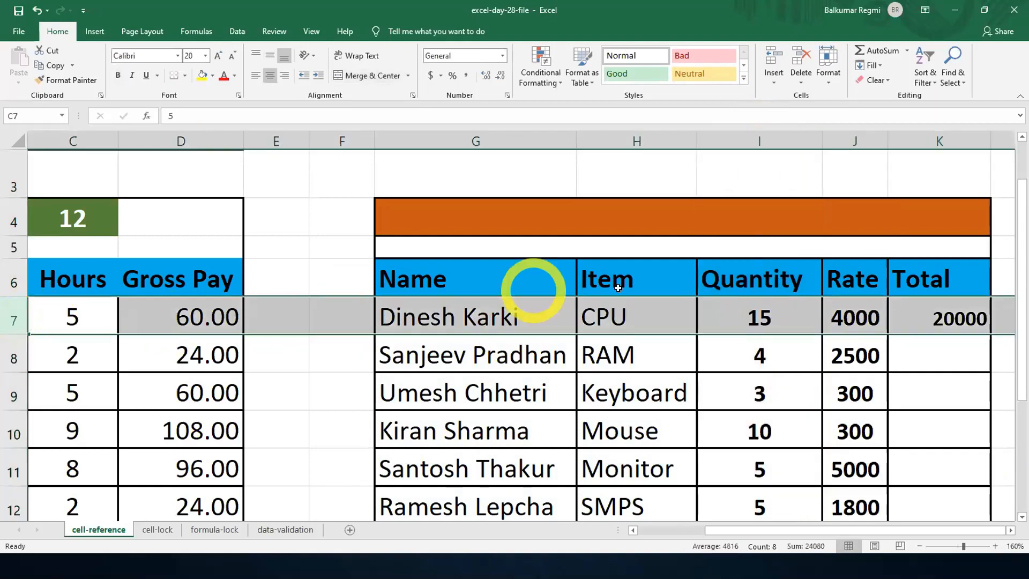
click(758, 138)
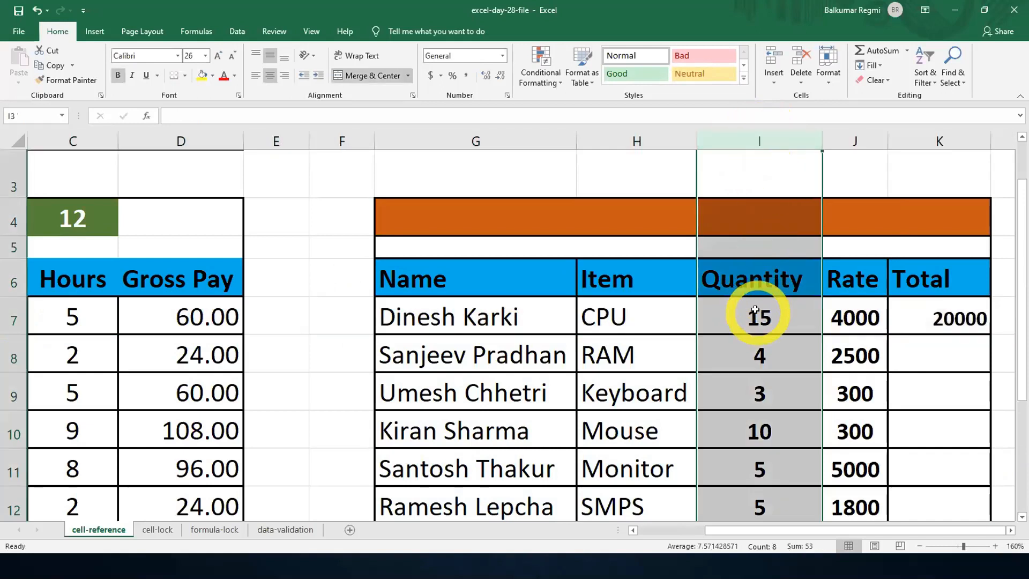
click(755, 310)
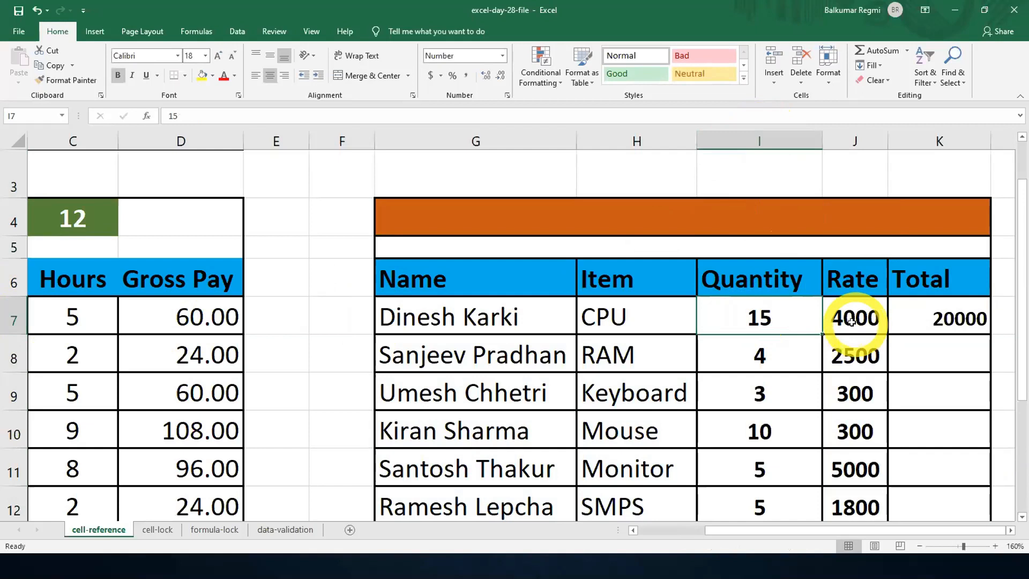
click(841, 135)
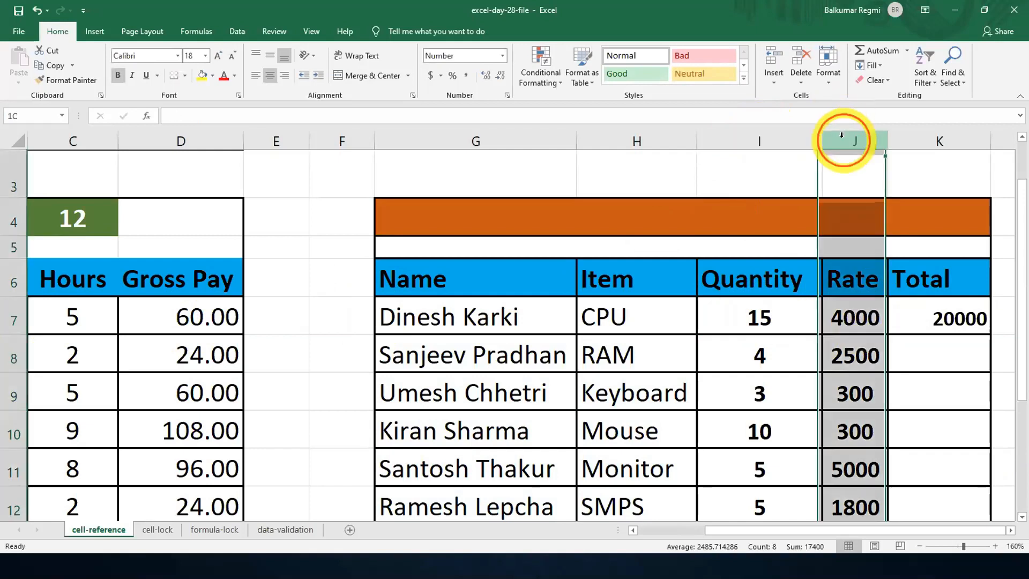
click(4, 312)
click(854, 313)
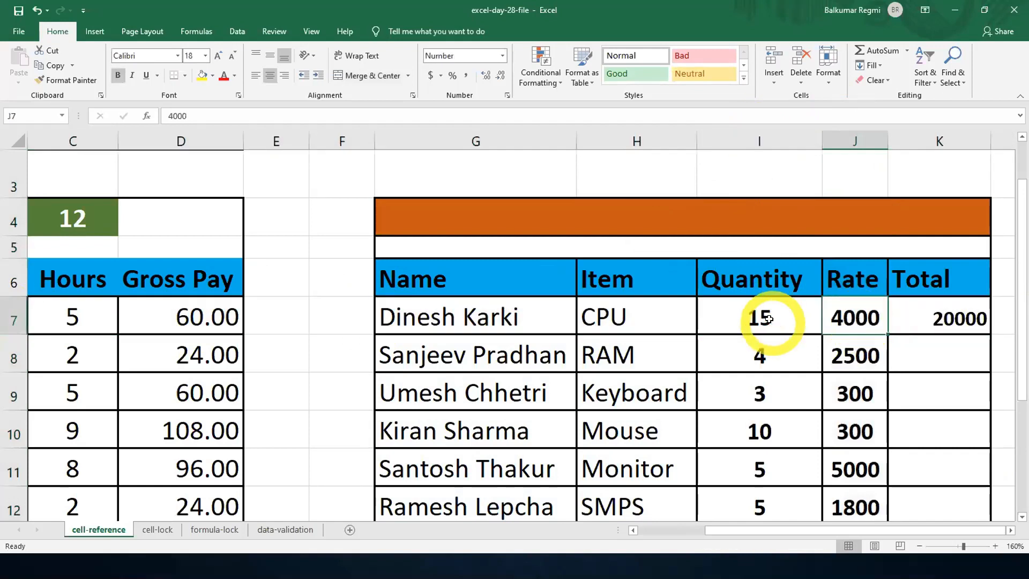
- Replace the literal-number formula in the CPU Total cell K7 with =I7*J7
click(949, 319)
double_click(954, 318)
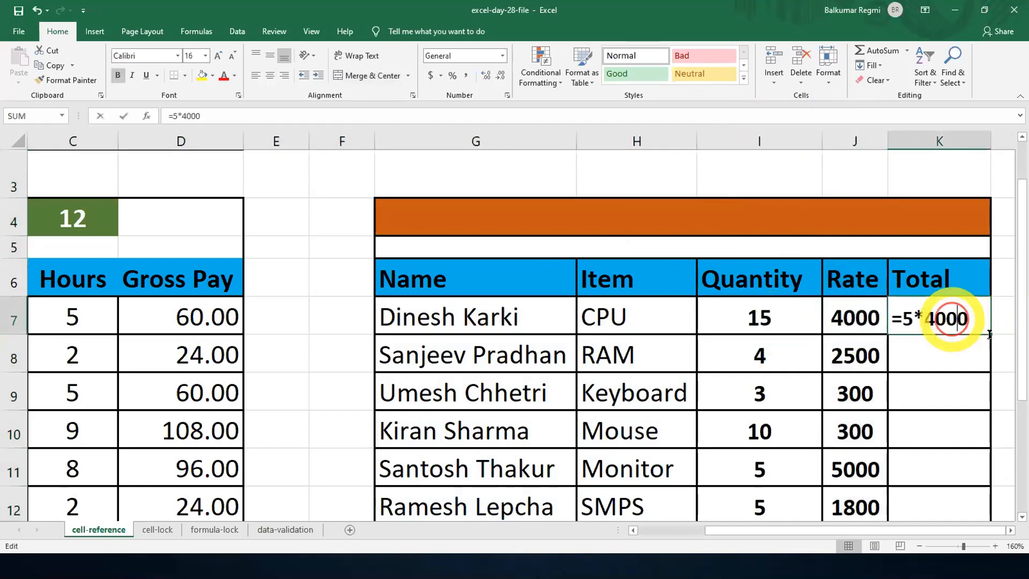
key(End)
key(BackSpace)
key(BackSpace)
key(BackSpace)
key(BackSpace)
key(BackSpace)
key(BackSpace)
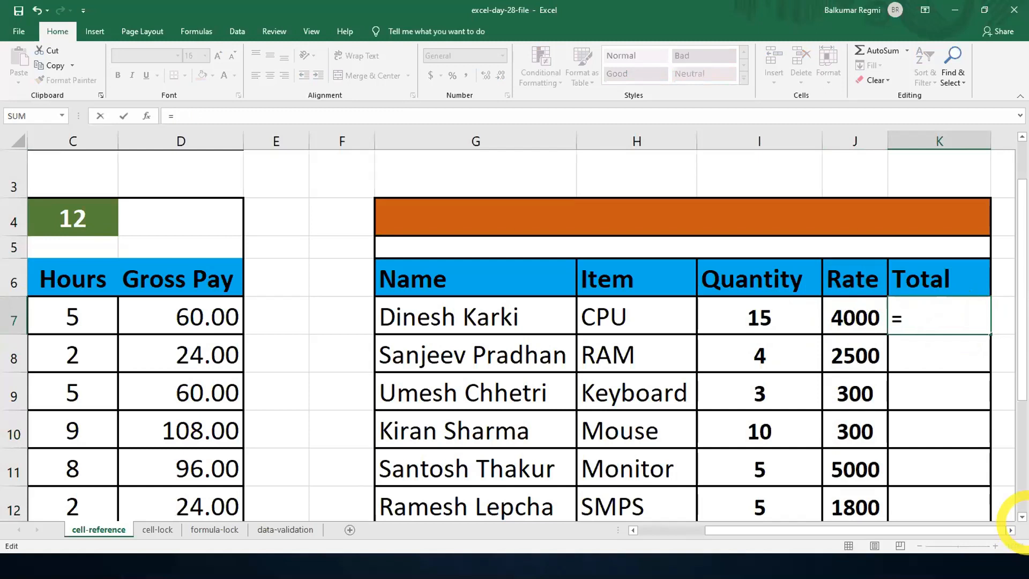
click(767, 320)
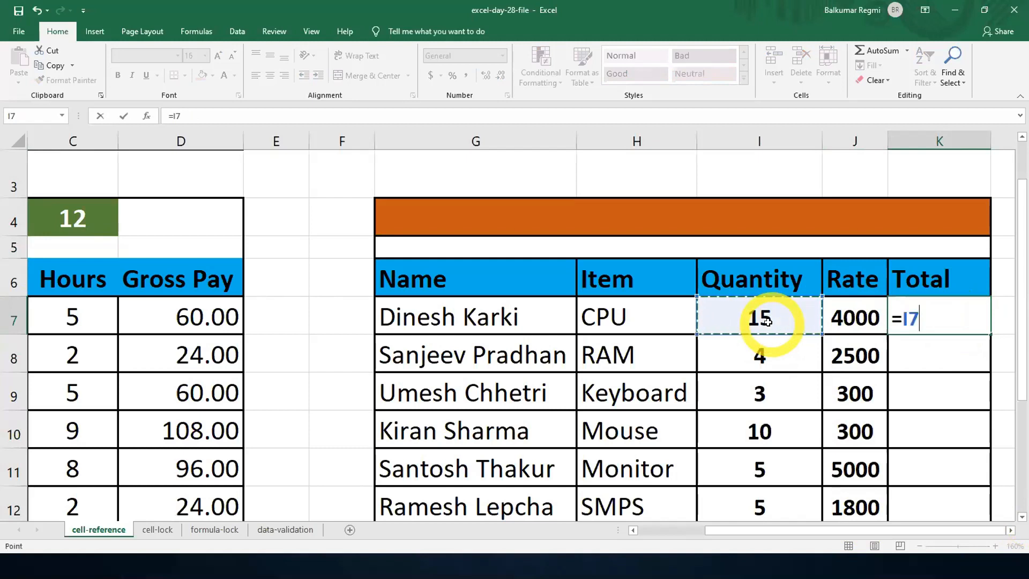
text(*)
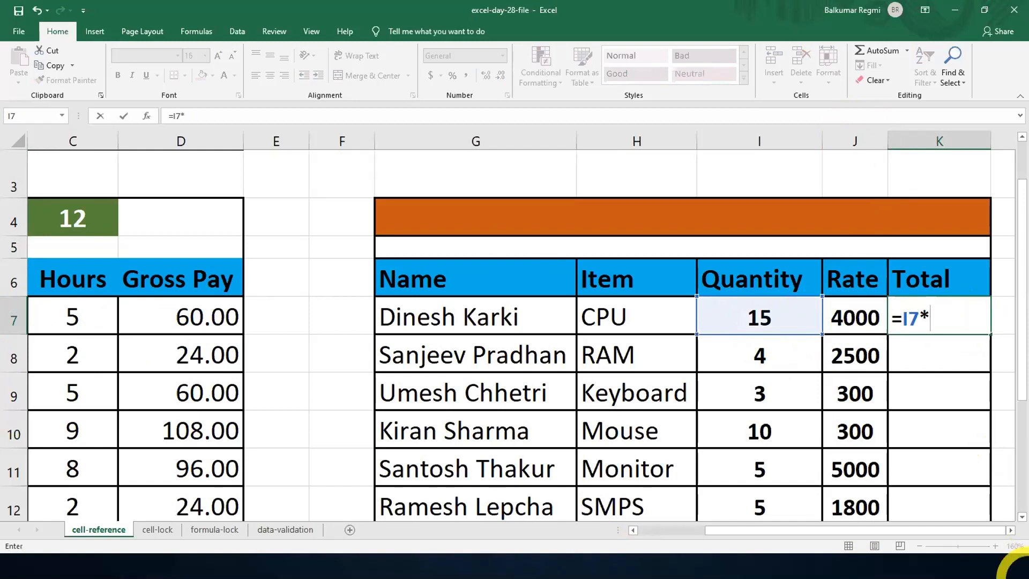
text(7)
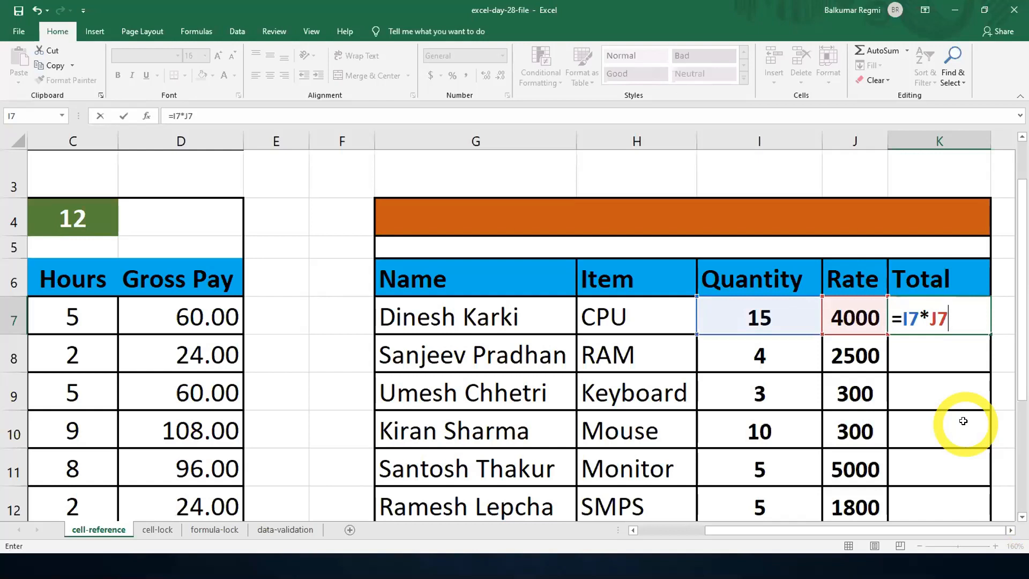
key(Return)
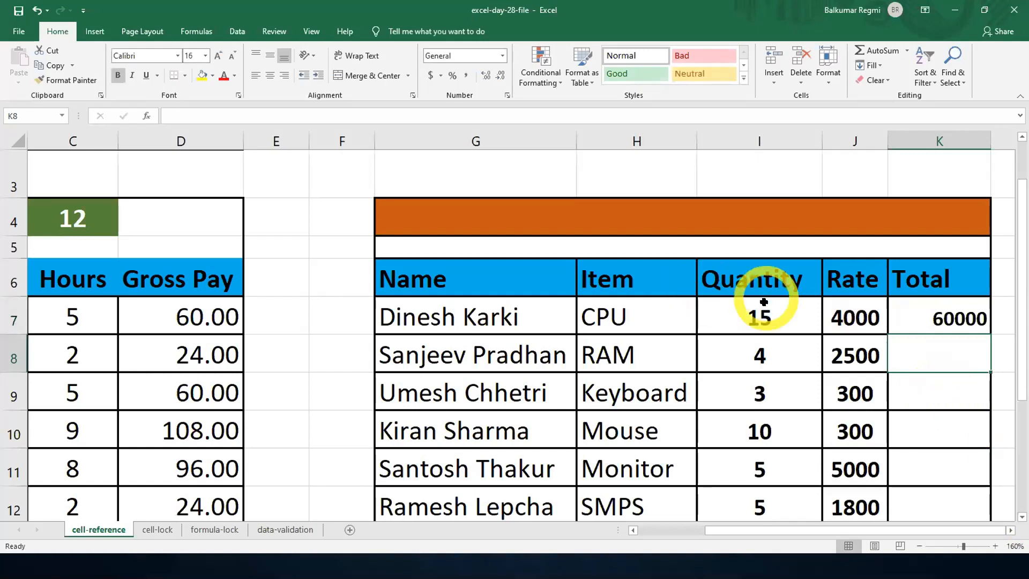
- Set the CPU quantity in I7 to 5 and check which cells the Total formula in K7 references
click(758, 317)
text(5)
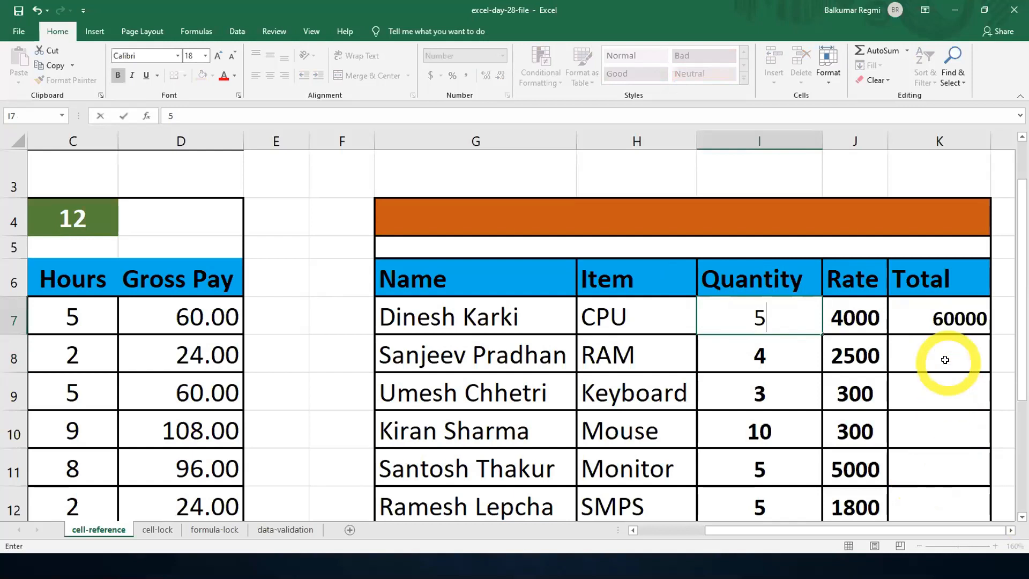
key(Tab)
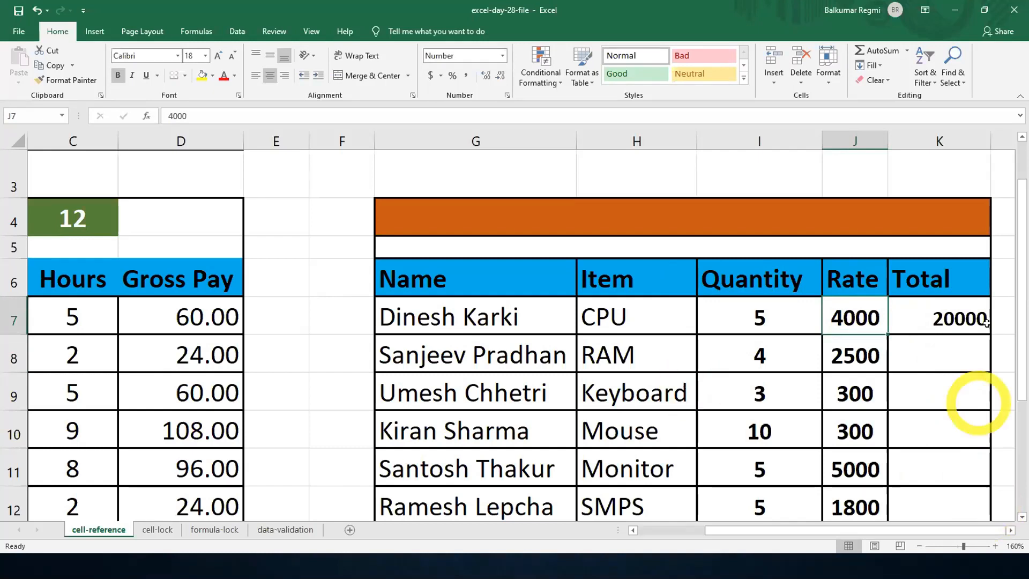
double_click(935, 312)
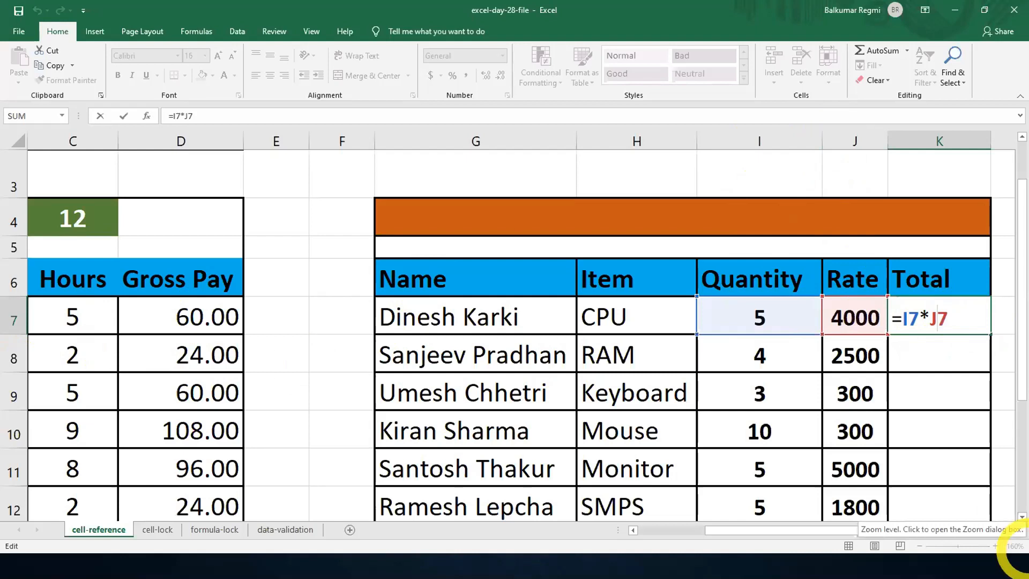
key(Return)
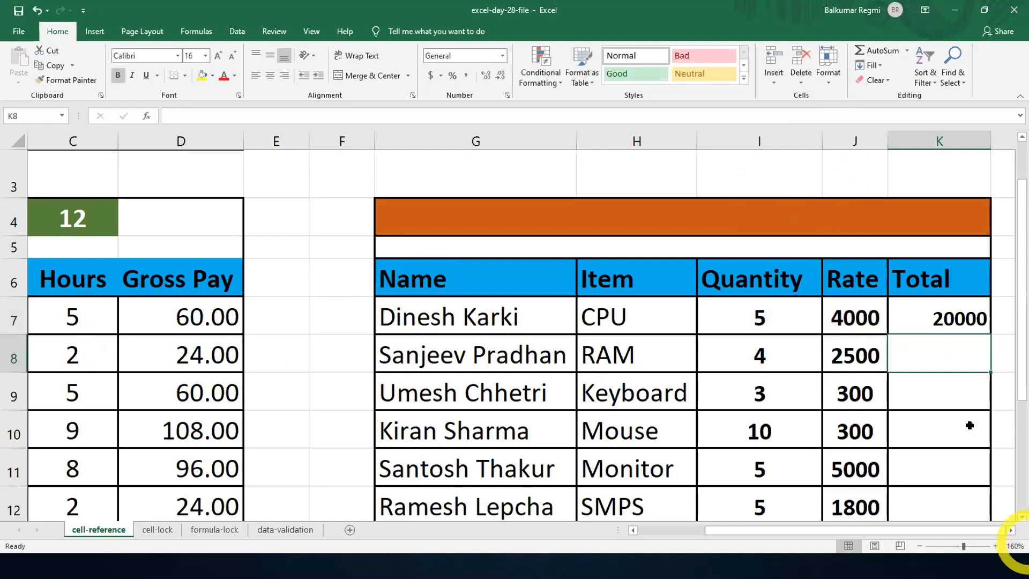
- Check the CPU Total formula in K7 and fill it down the Total column through K13
scroll(920, 379, down, 1)
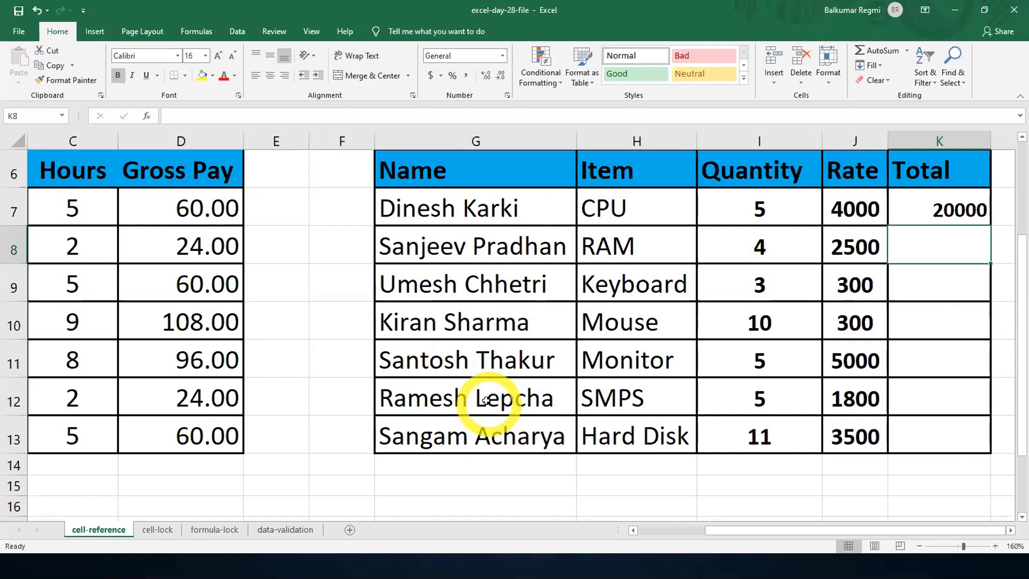
click(959, 204)
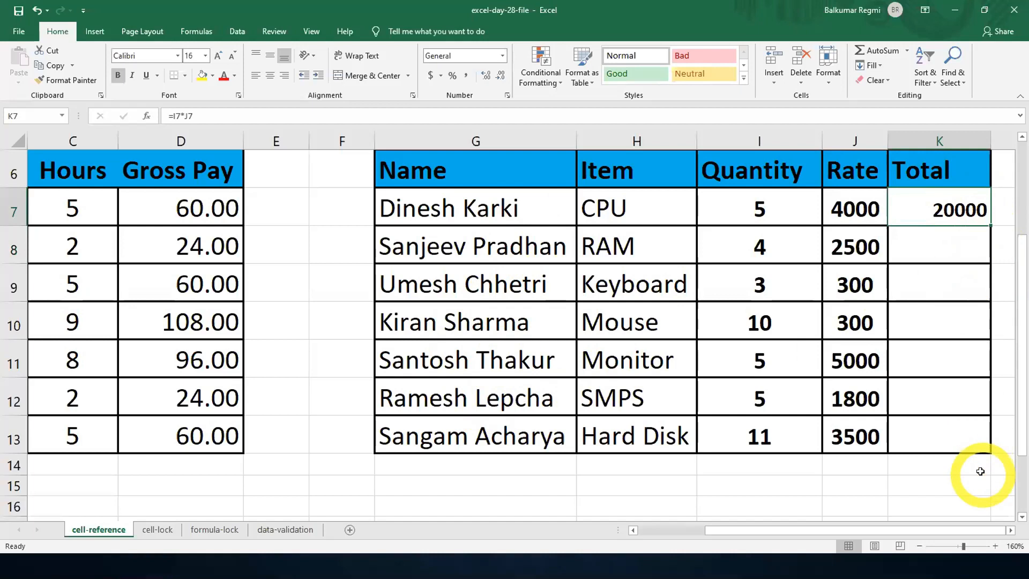
double_click(947, 209)
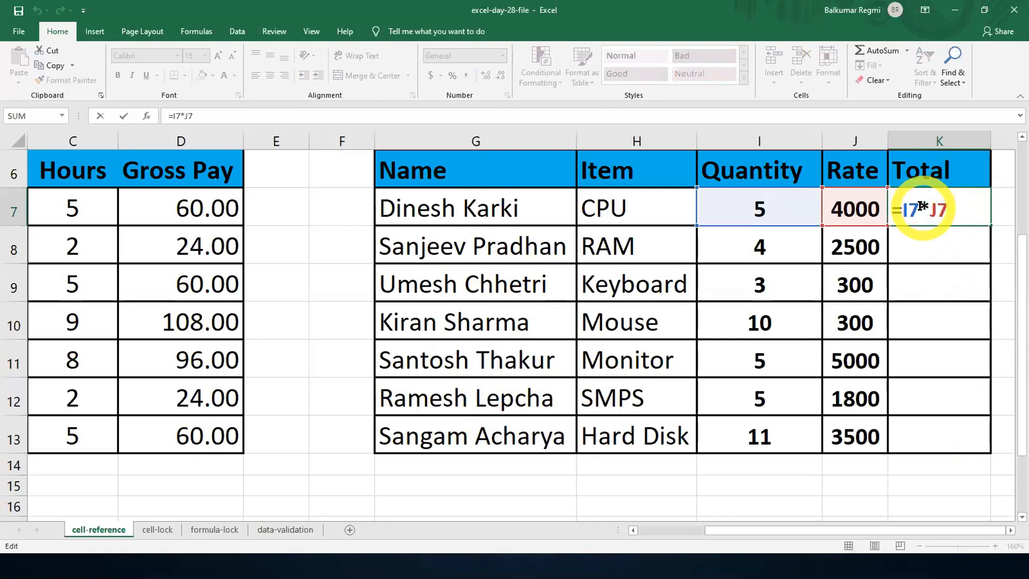
click(921, 206)
click(965, 221)
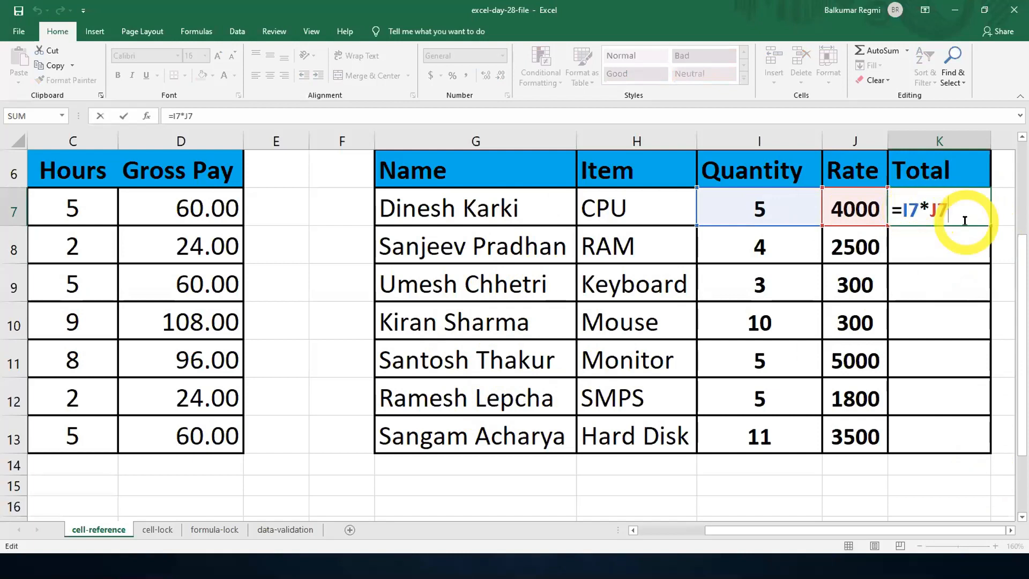
key(Return)
click(959, 212)
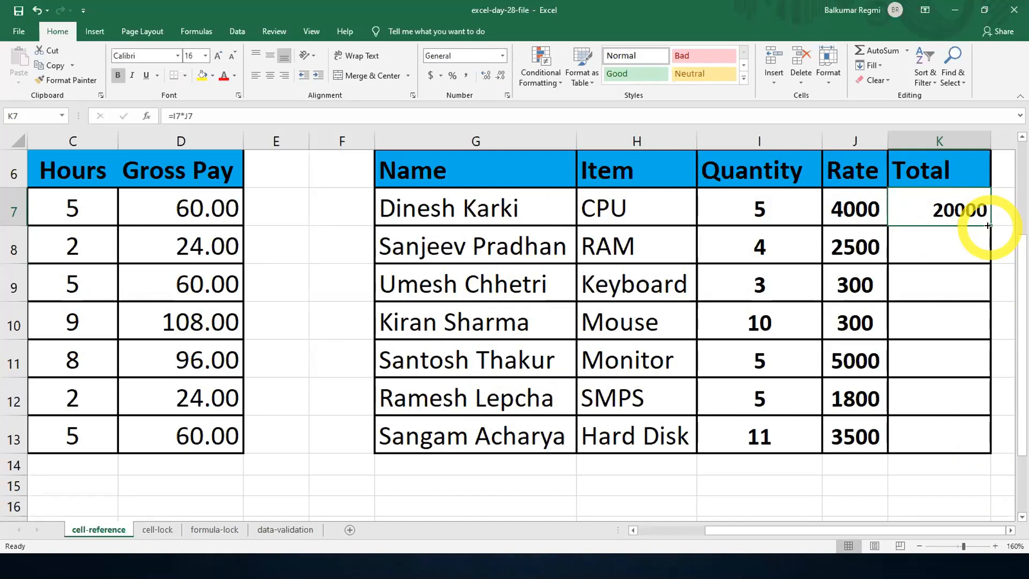
drag(987, 225, 989, 436)
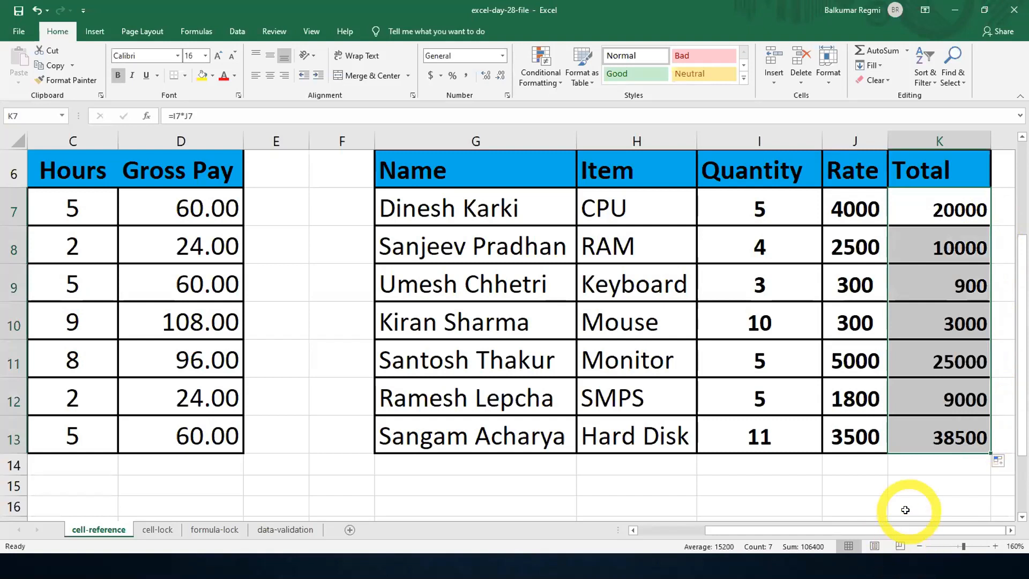
- Examine the cell references in the Total formulas of K7, K8 and K13 to compare how they shift by row
click(947, 246)
click(962, 206)
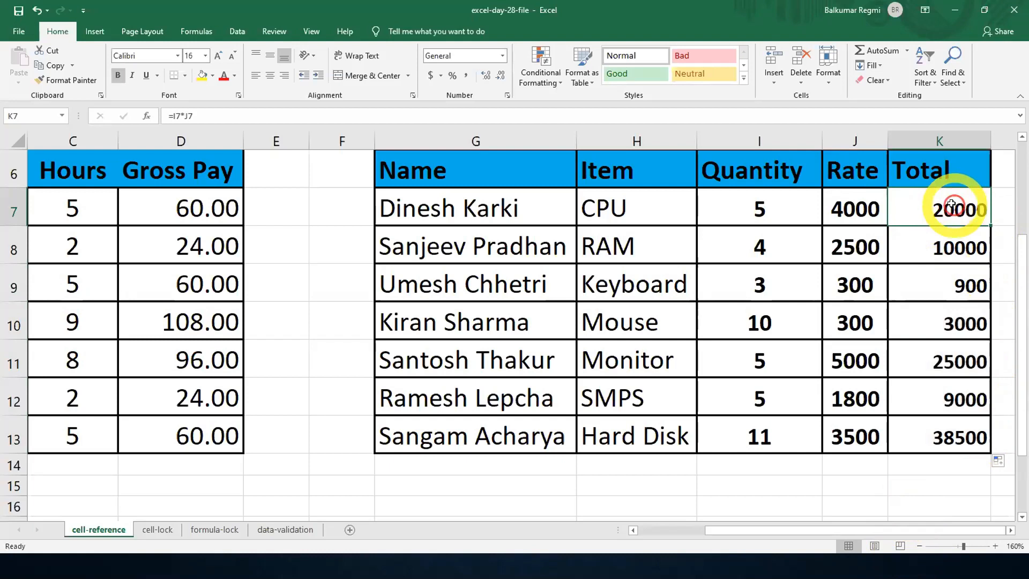
double_click(962, 207)
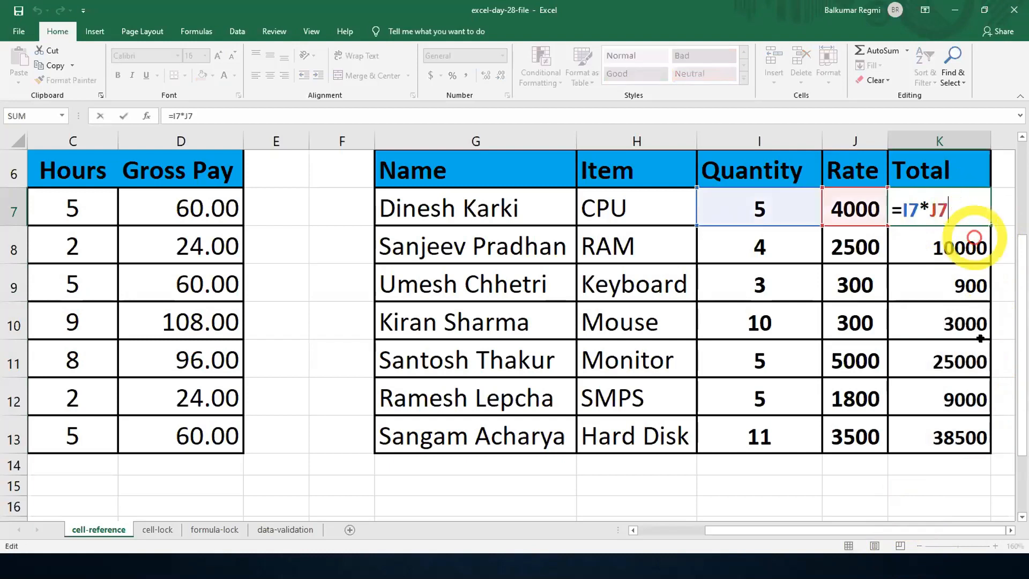
key(Return)
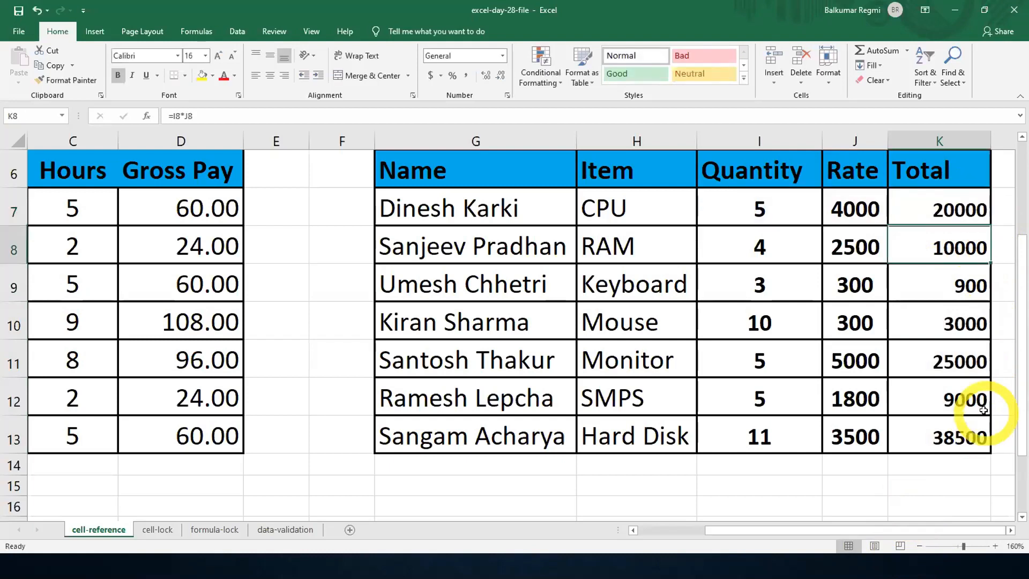
double_click(951, 244)
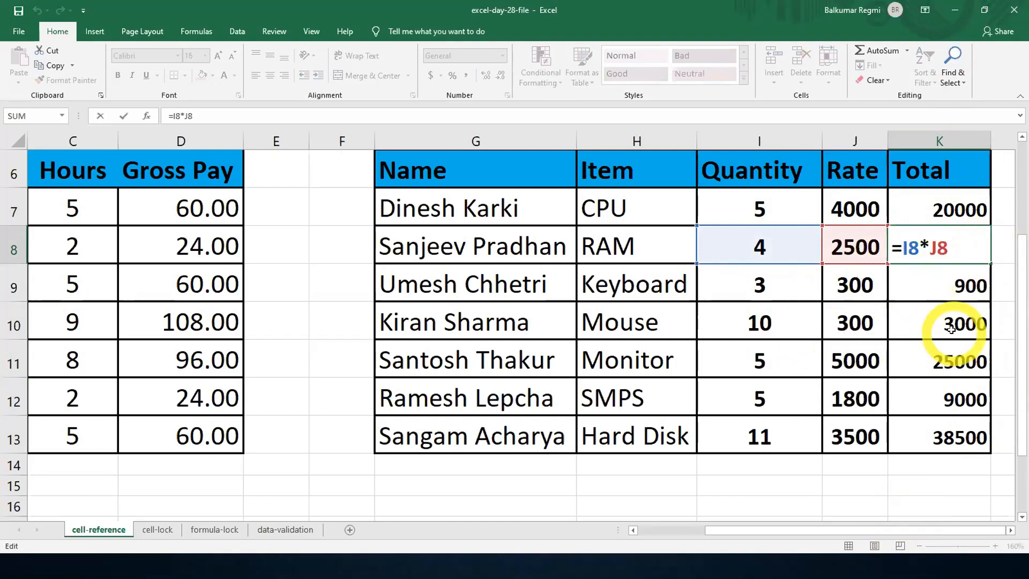
key(Return)
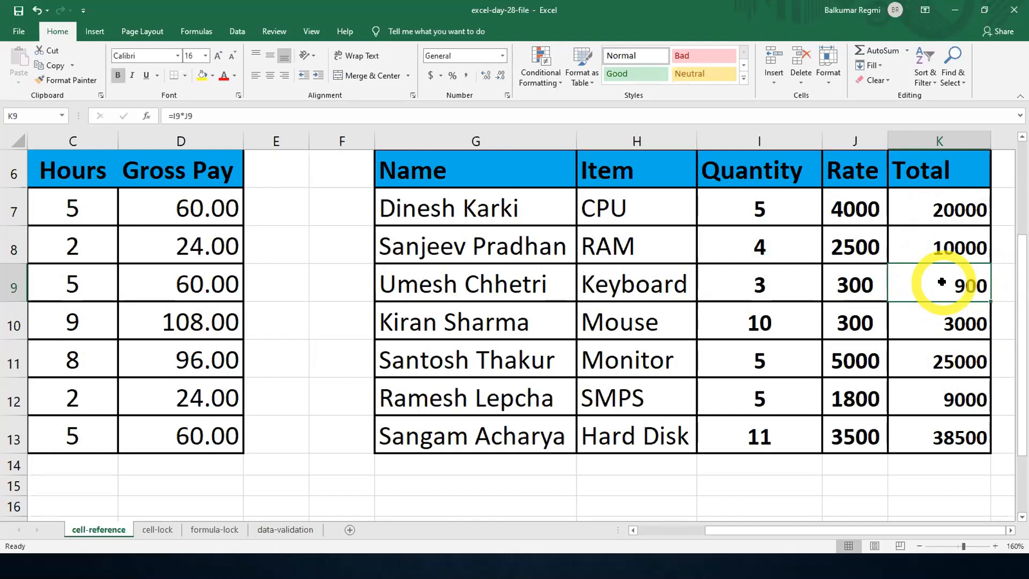
double_click(940, 429)
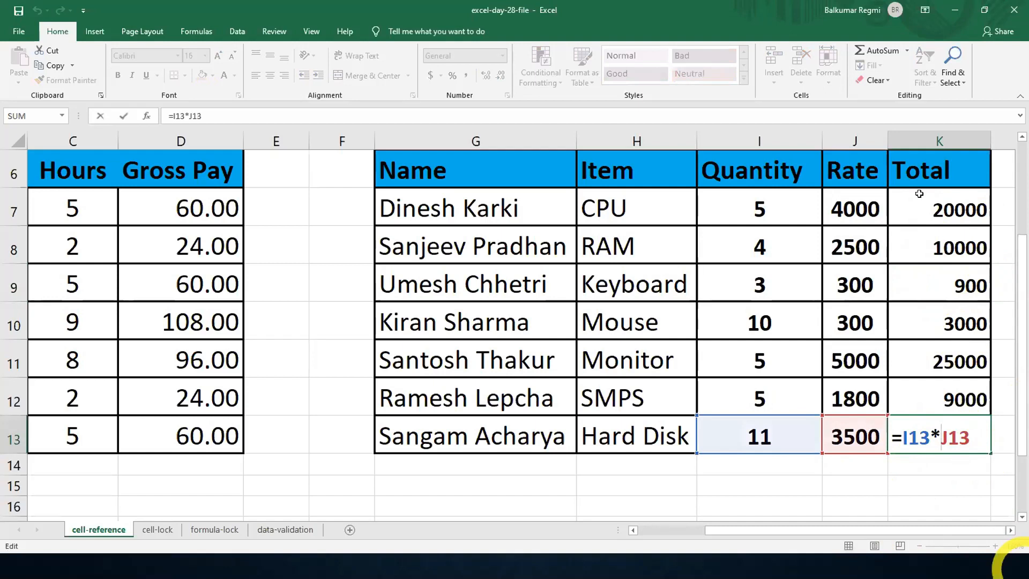
click(942, 210)
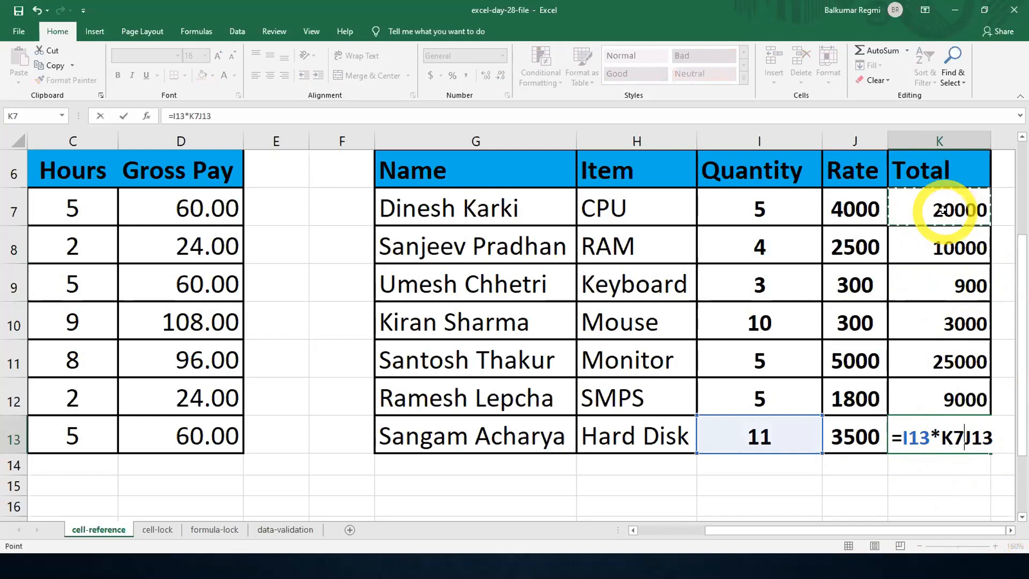
key(Escape)
click(942, 210)
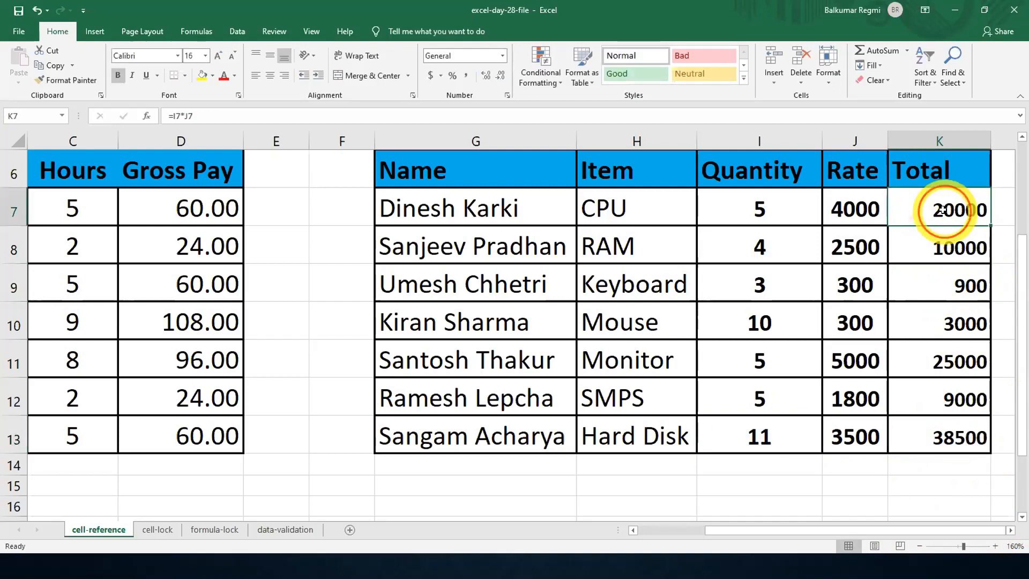
double_click(942, 209)
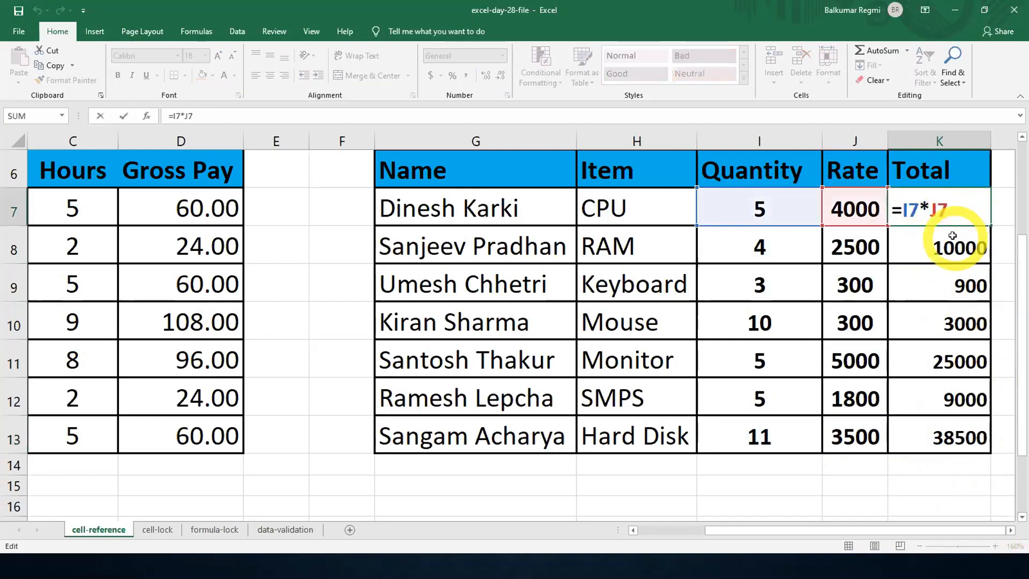
key(Return)
- Fill the K7 formula down to K8 again and inspect the cell references in the copied formula
click(952, 212)
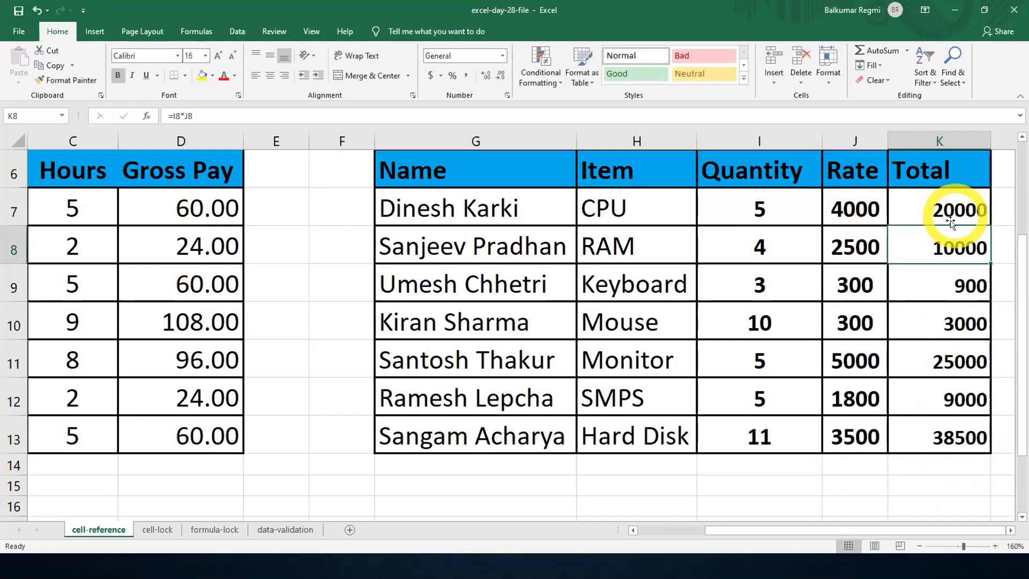
drag(988, 225, 959, 252)
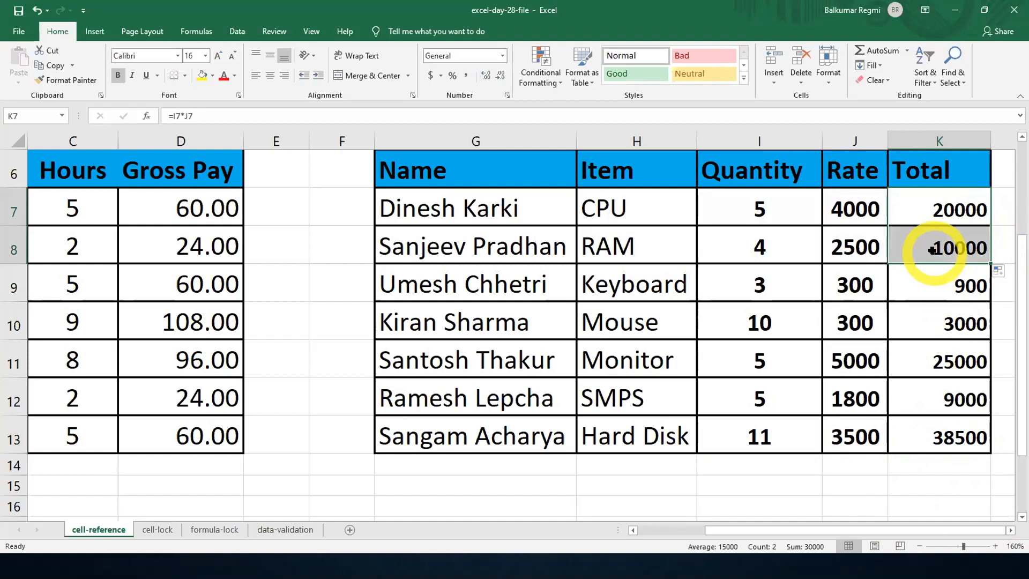
double_click(911, 250)
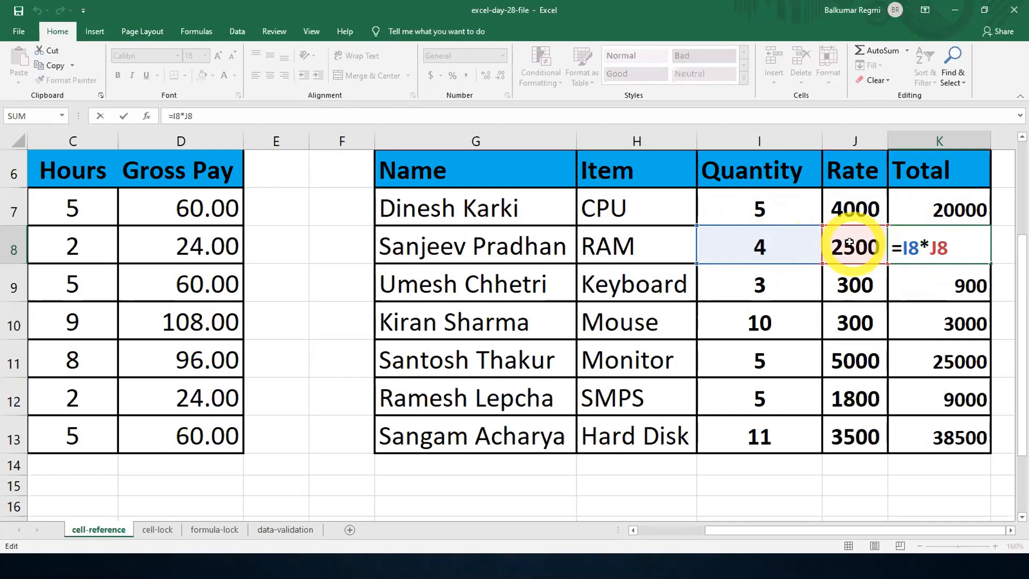
key(Return)
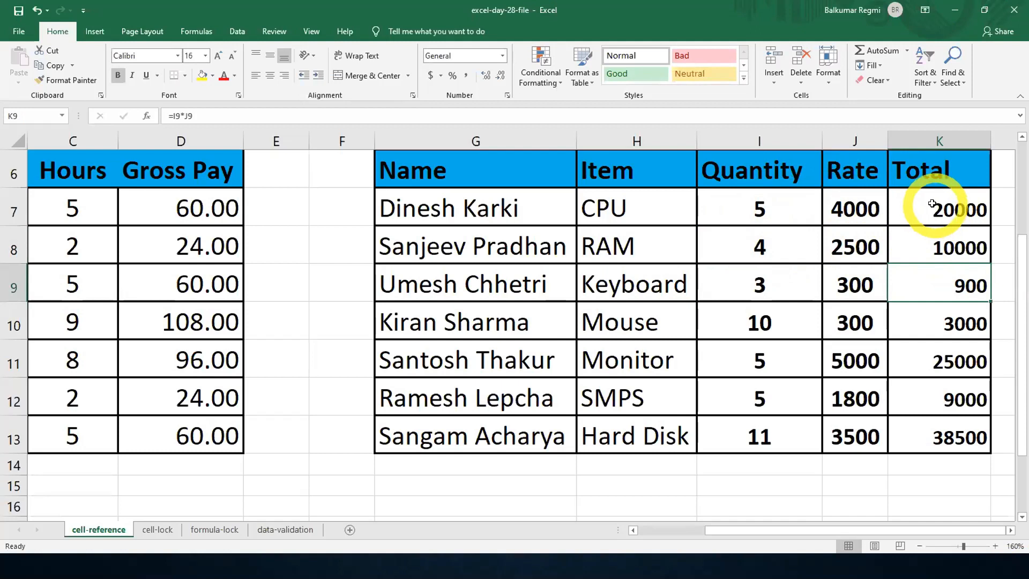
- Clear the formulas from the Total cells K7:K13
drag(933, 203, 951, 430)
key(Delete)
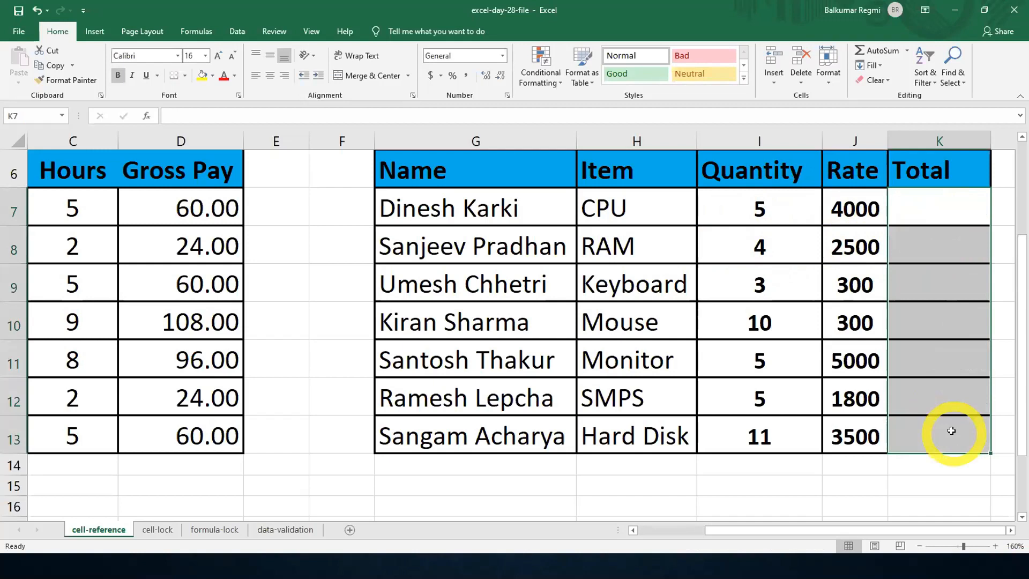
click(929, 275)
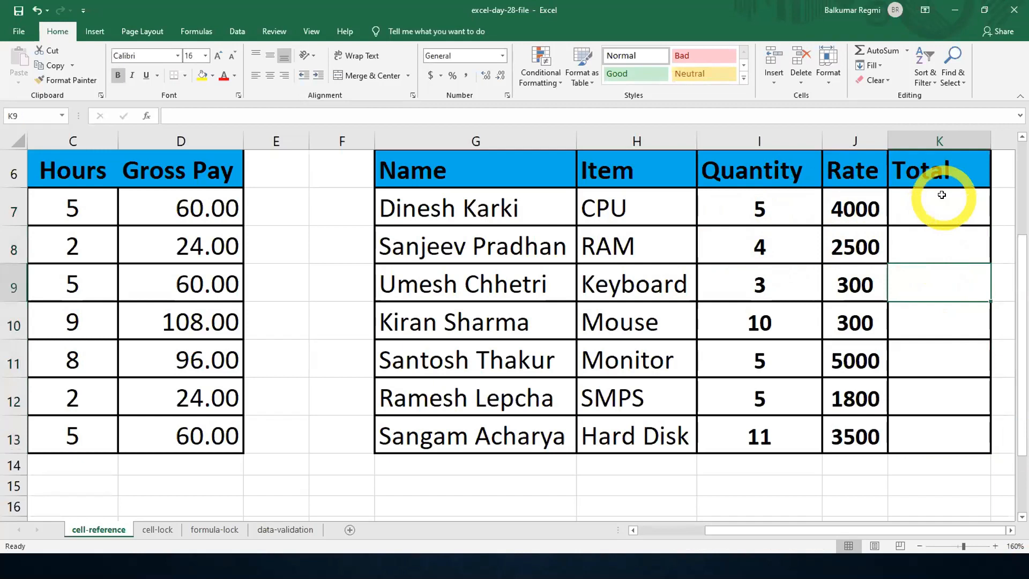
- Enter =I7*J7 in the CPU row's Total cell K7 and fill the formula down through K13
click(935, 207)
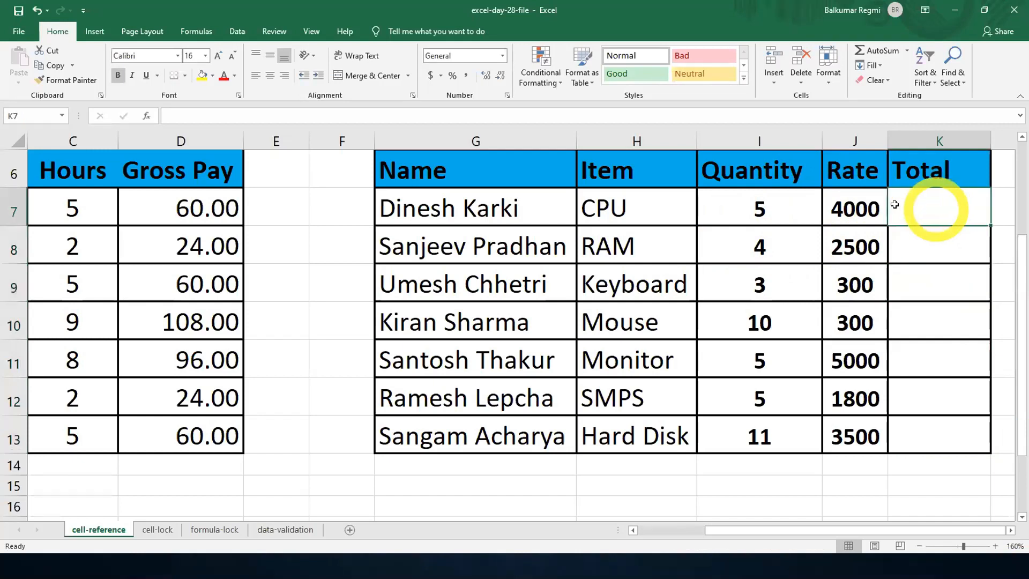
text(=)
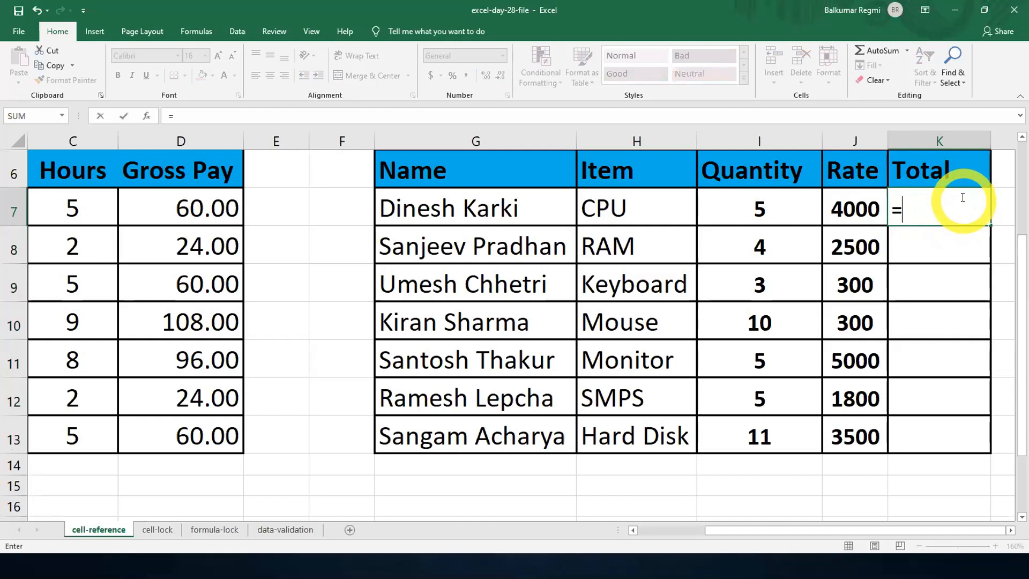
click(768, 211)
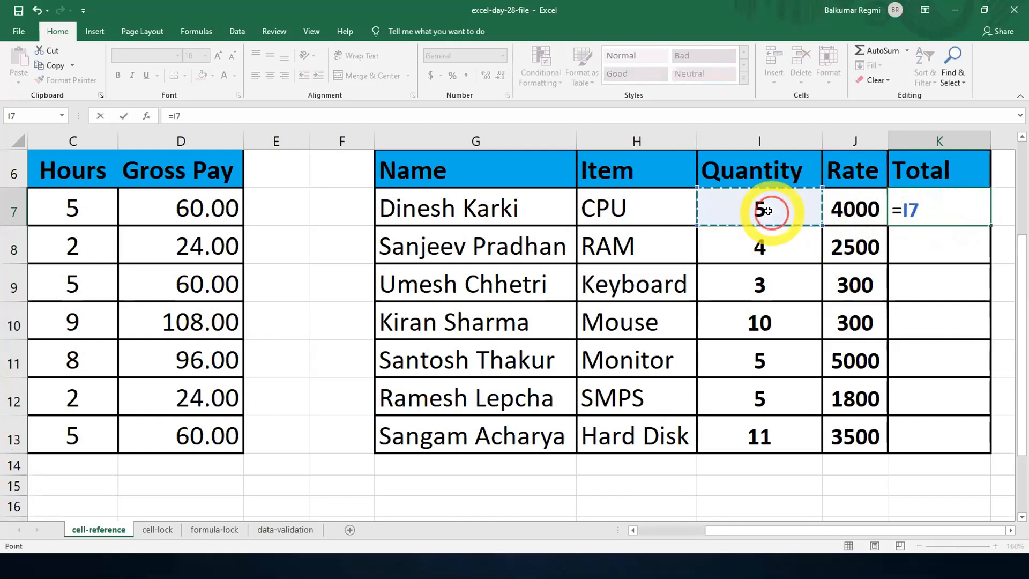
text(*)
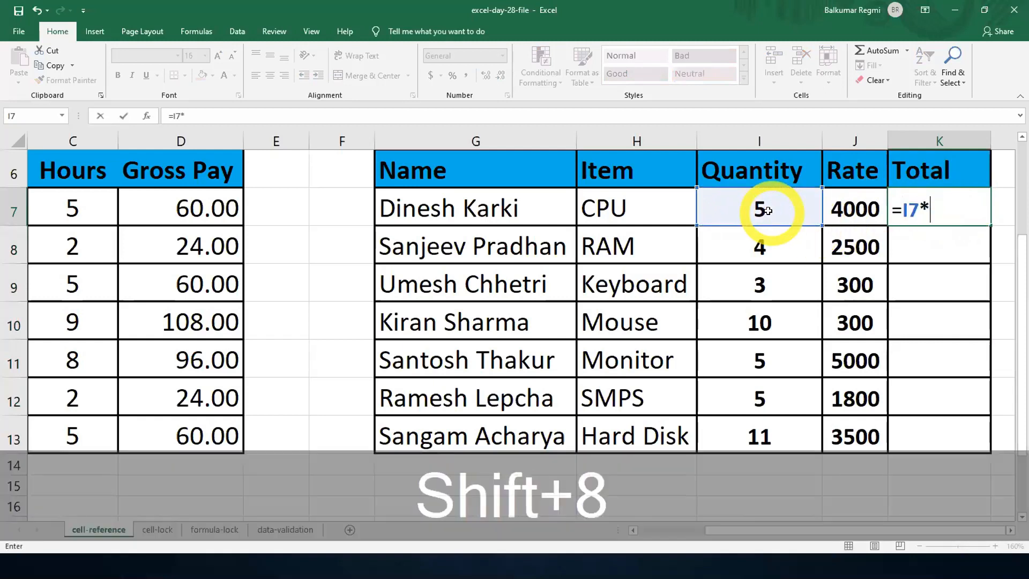
click(859, 210)
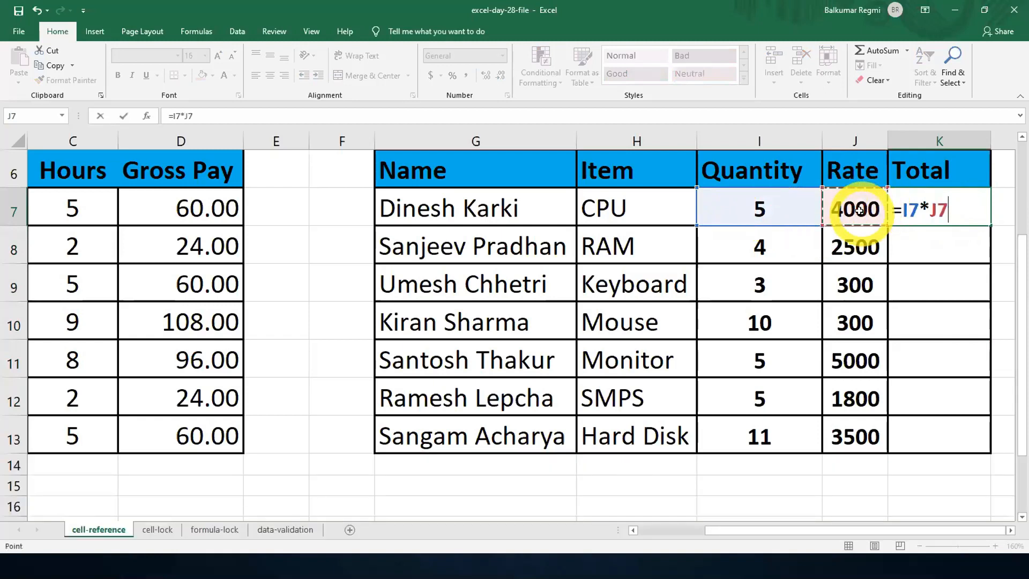
key(Return)
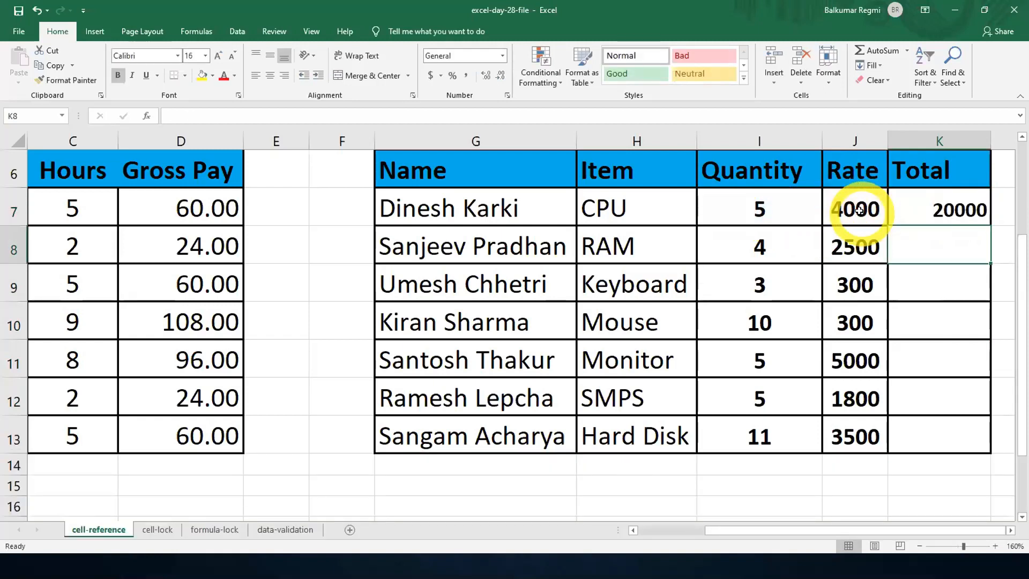
click(926, 206)
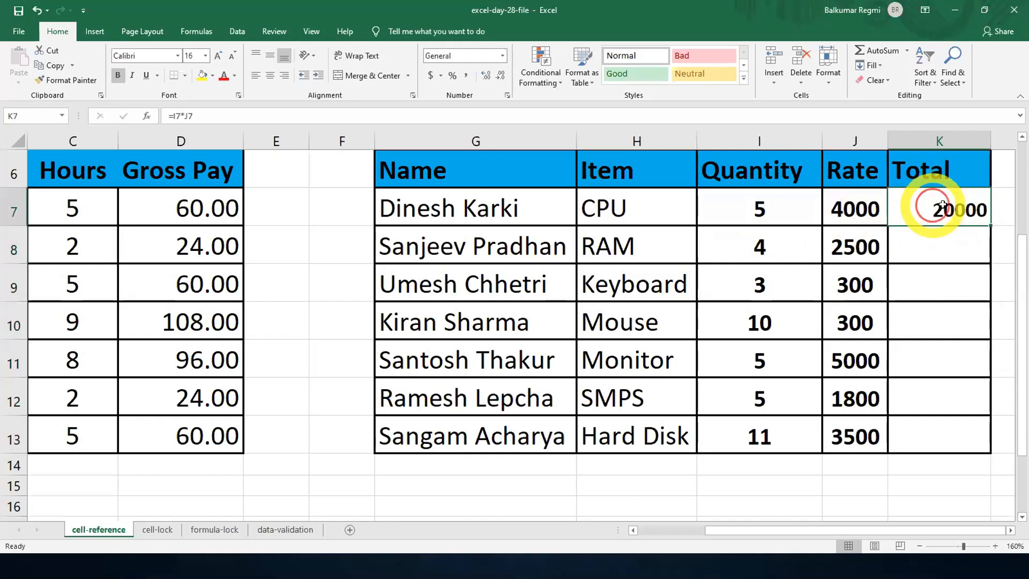
double_click(987, 225)
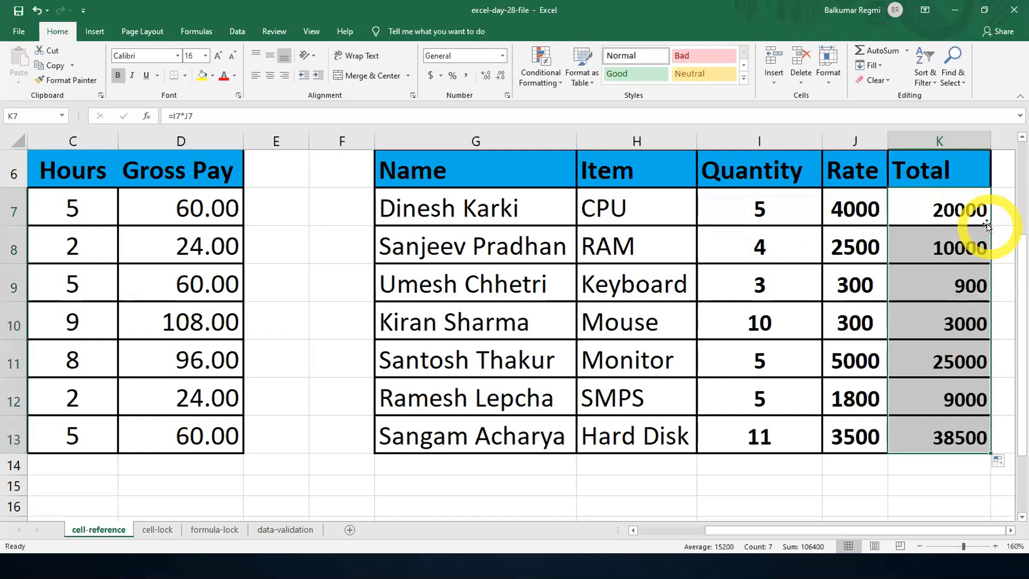
- Insert a blank row above the Mouse row and clear the formulas from the Total cells K7:K14
click(10, 325)
right_click(11, 324)
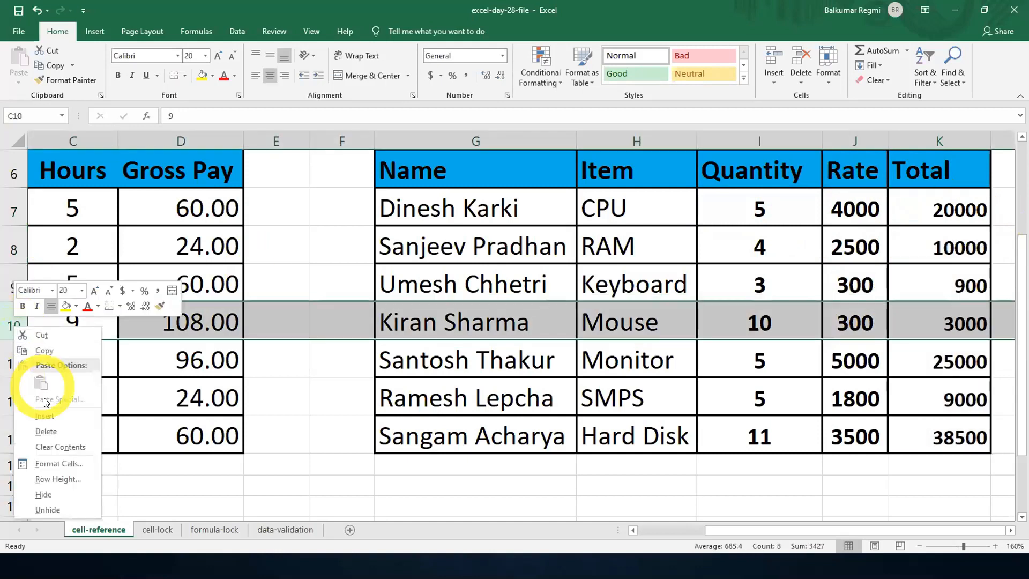
click(48, 416)
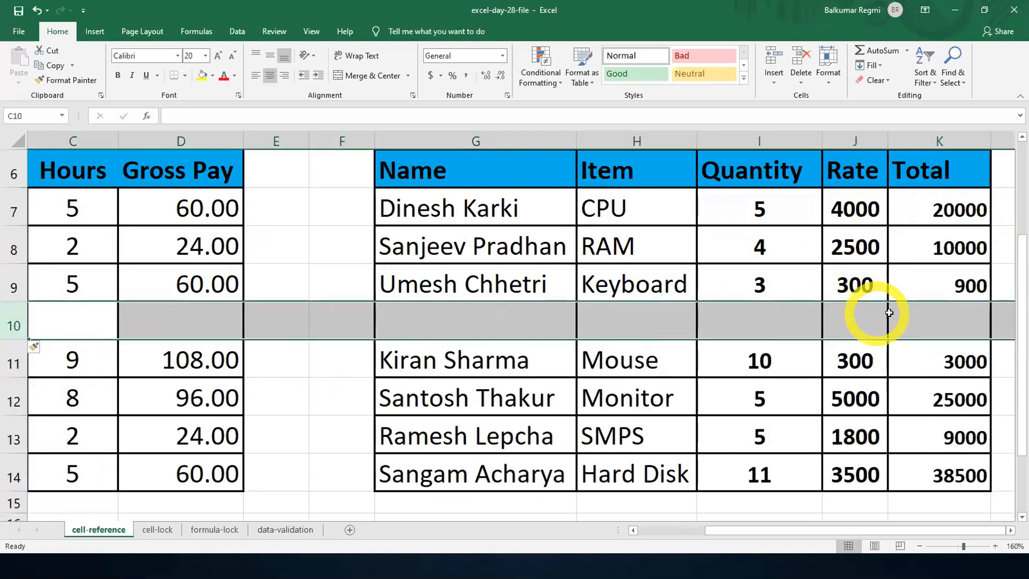
click(933, 327)
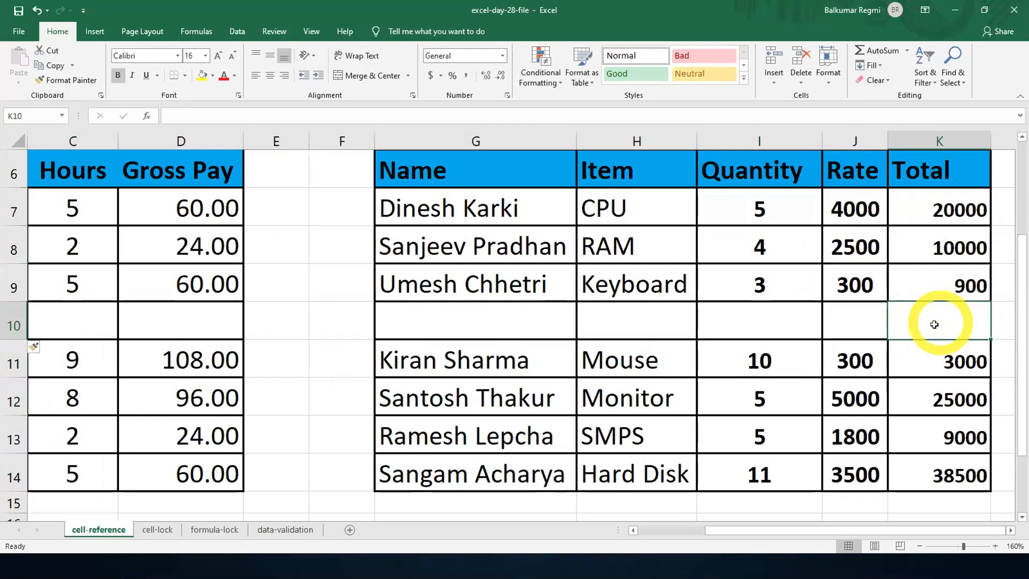
drag(949, 213, 950, 455)
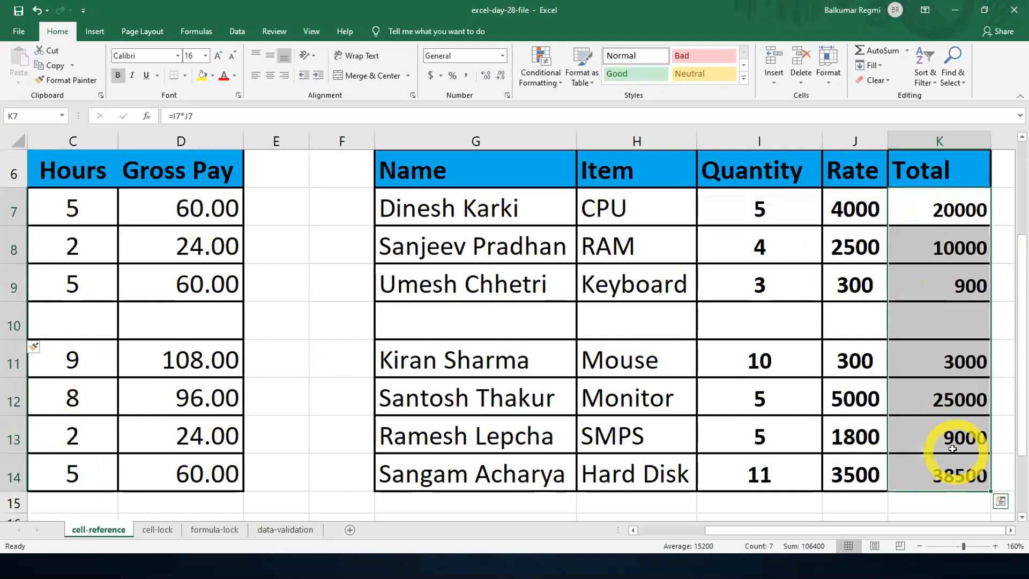
key(Delete)
- Enter =I7*J7 in K7 and fill the formula down to K9, stopping above the blank row
click(953, 216)
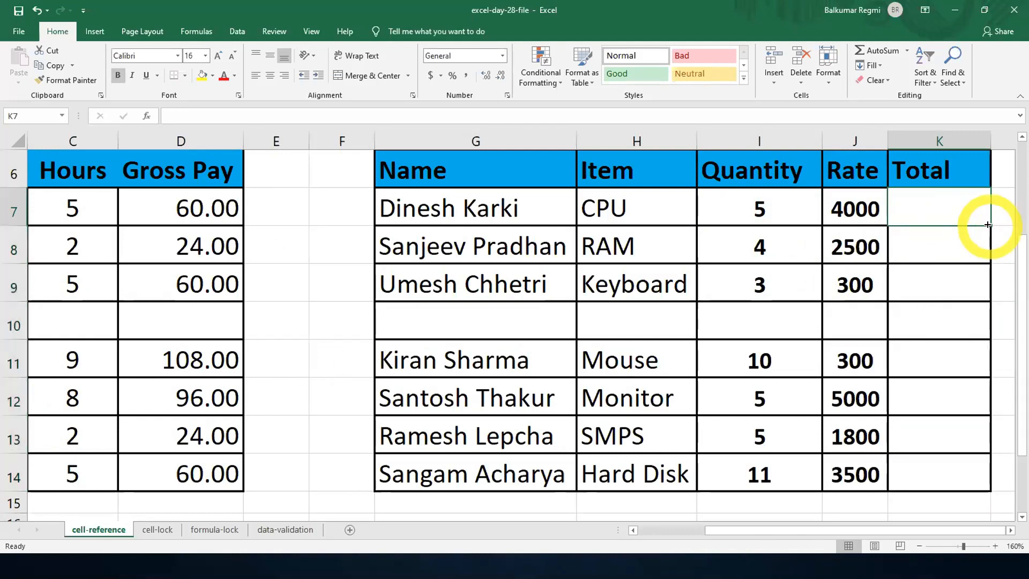
text(=)
click(766, 205)
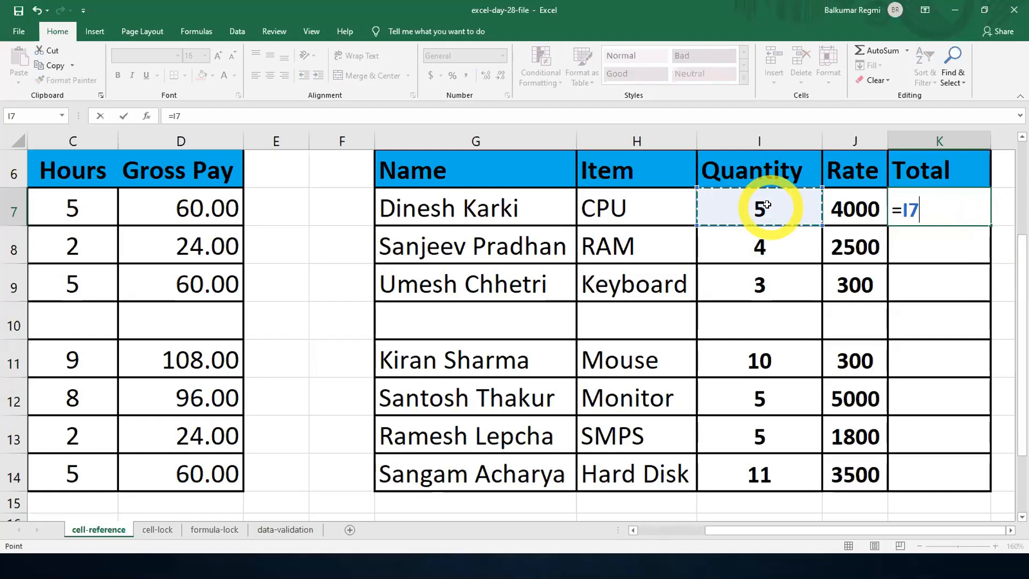
text(*)
click(838, 206)
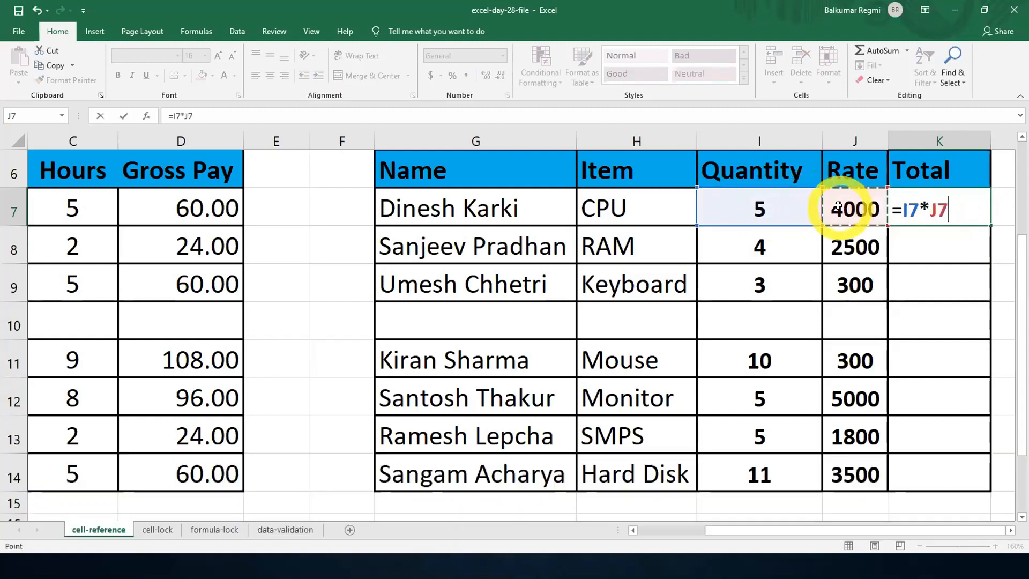
key(Return)
click(949, 210)
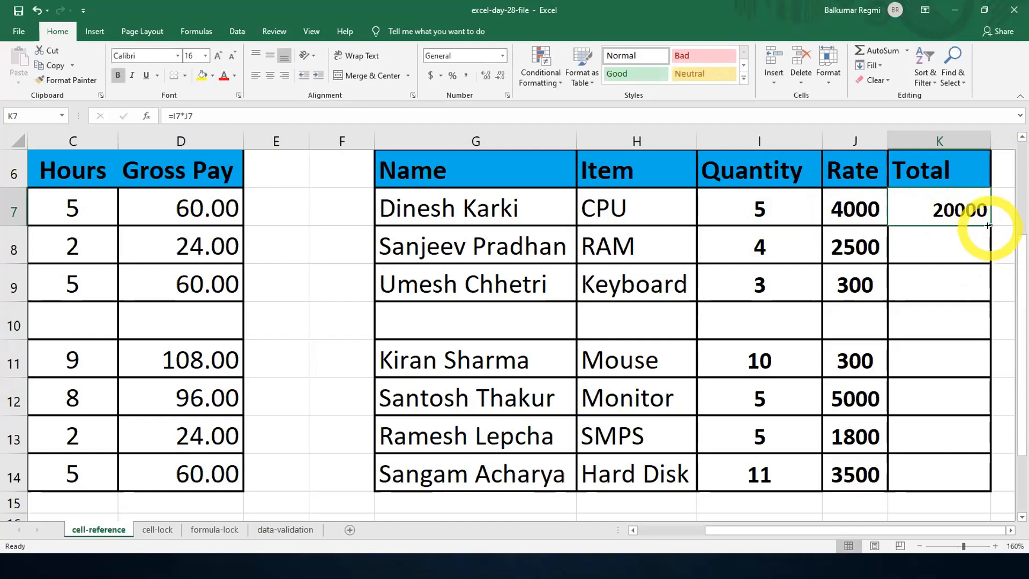
drag(987, 224, 984, 285)
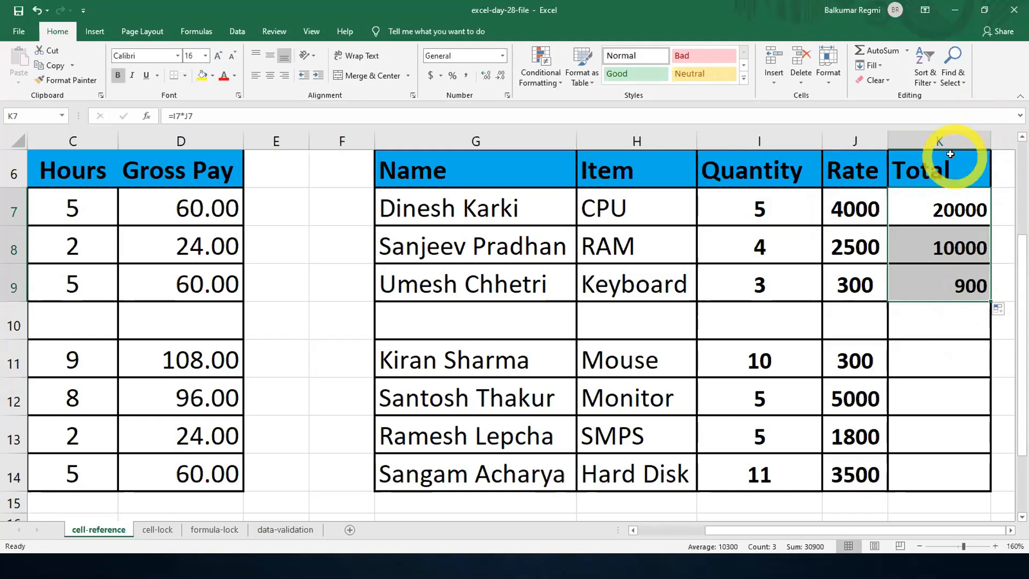
- Delete the blank row 10 and clear the Total formulas from K7:K9
right_click(13, 325)
click(42, 426)
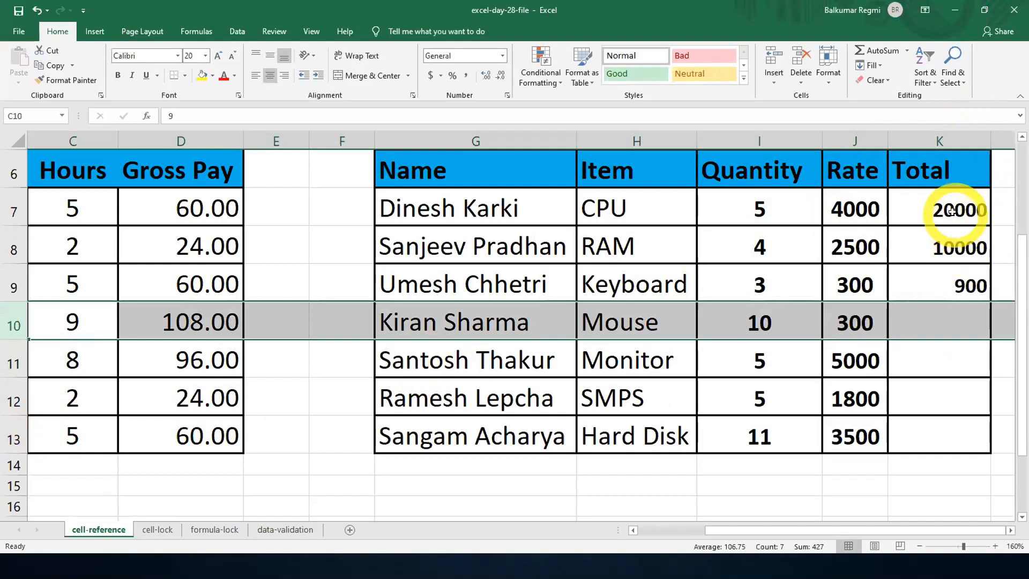
drag(951, 211, 951, 284)
key(Delete)
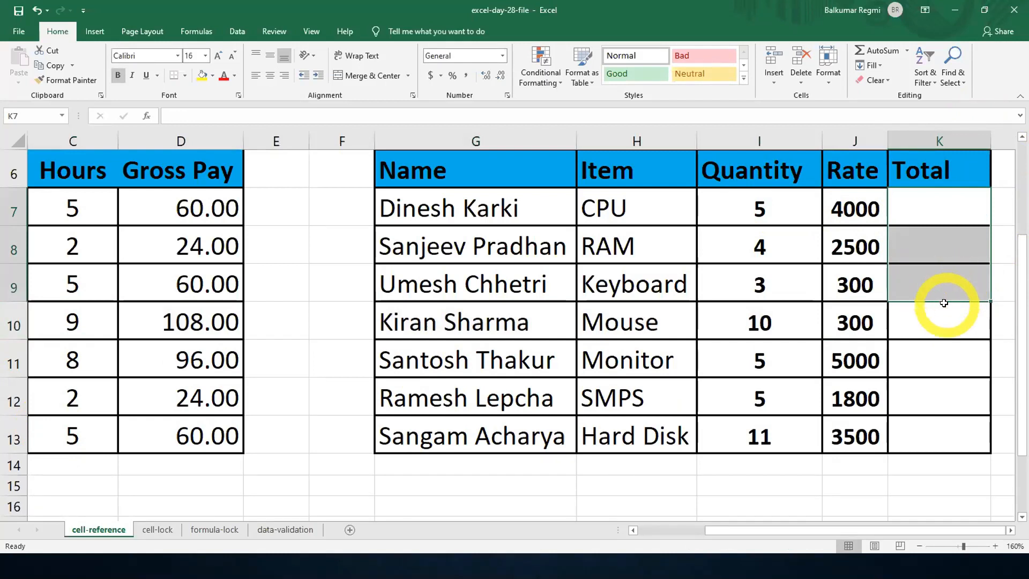
- Select the Total range K7:K13 and enter =I7*J7 into all its cells at once
click(924, 212)
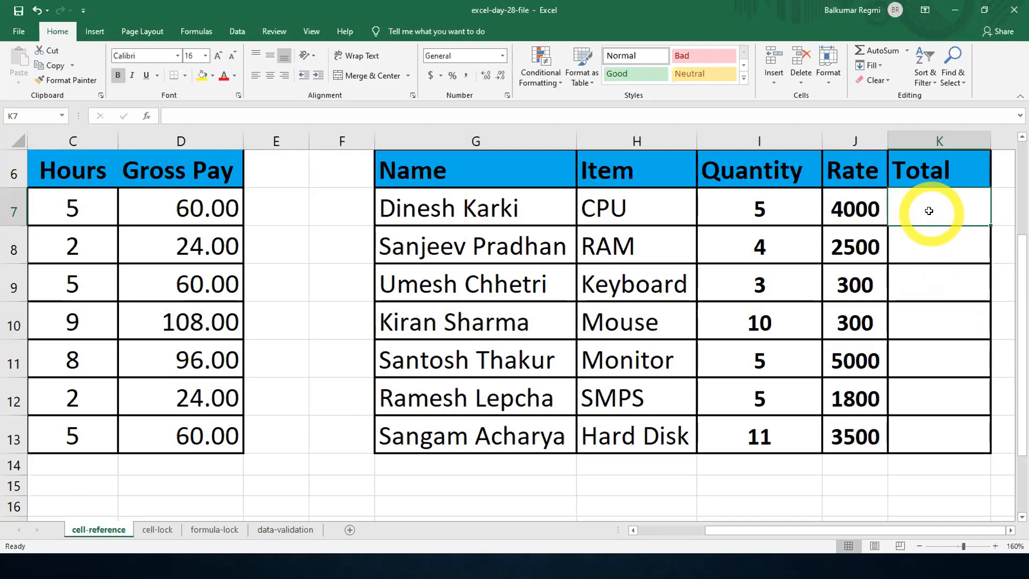
drag(929, 211, 916, 423)
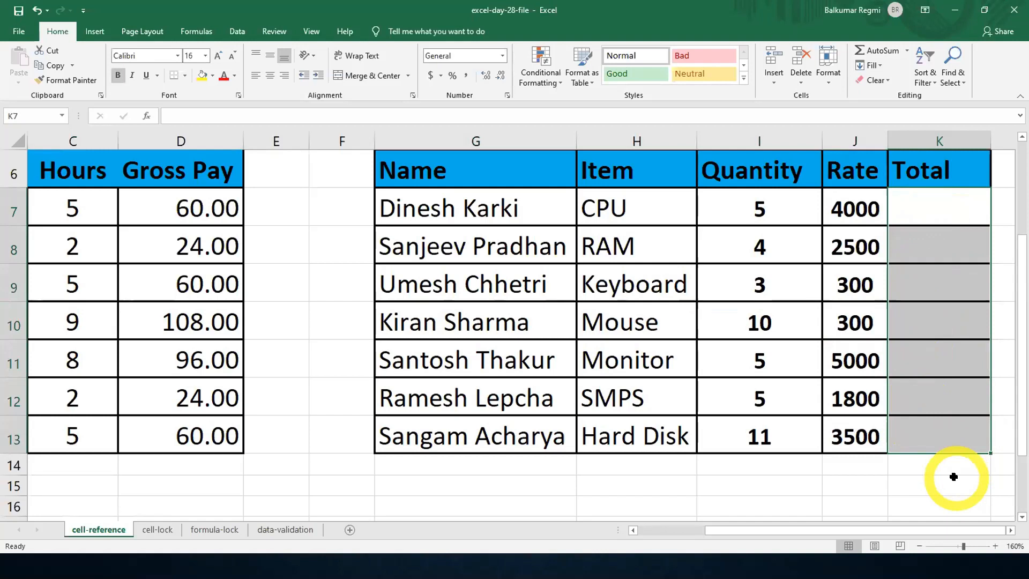
click(911, 479)
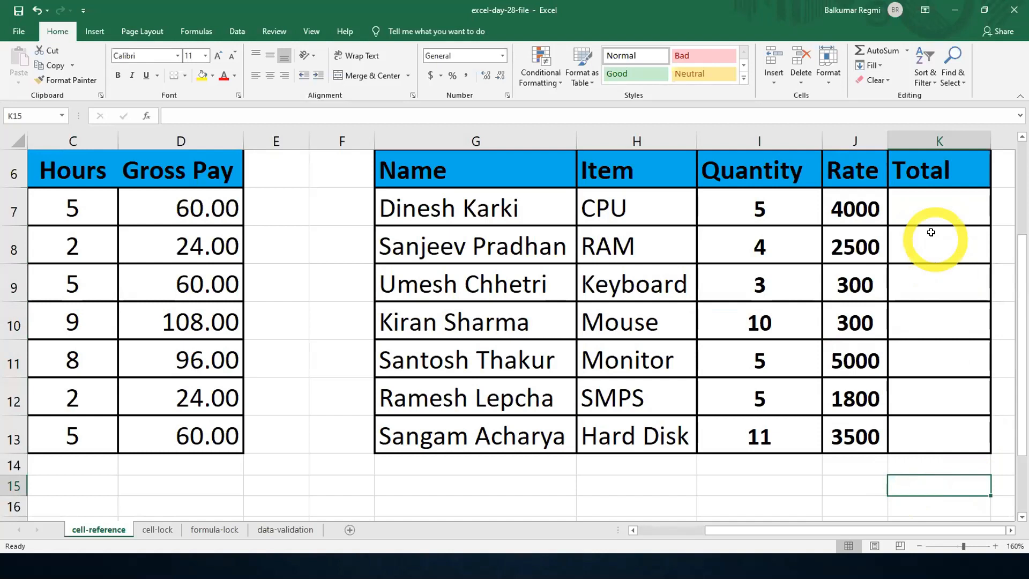
drag(922, 210, 911, 432)
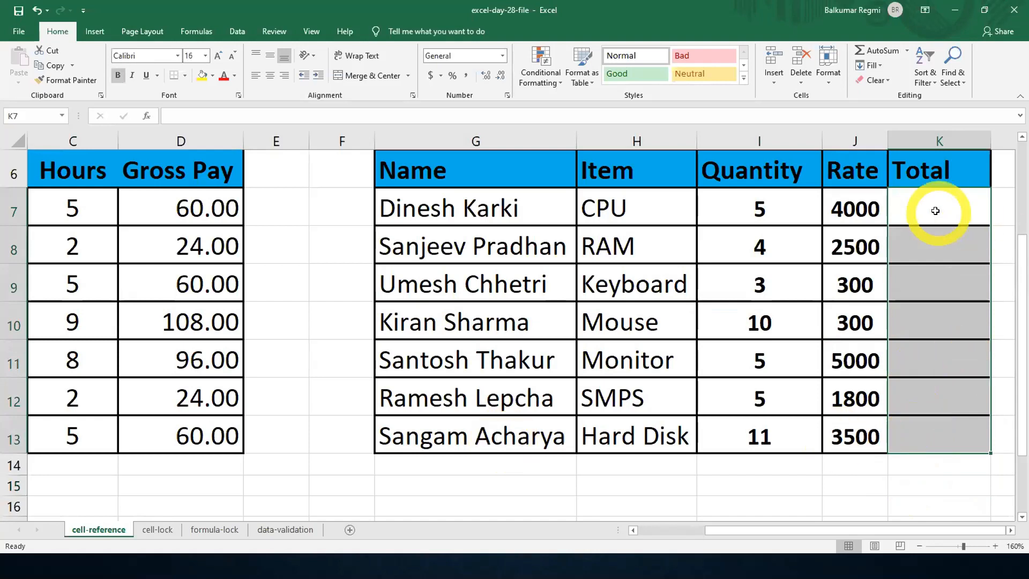
text(=)
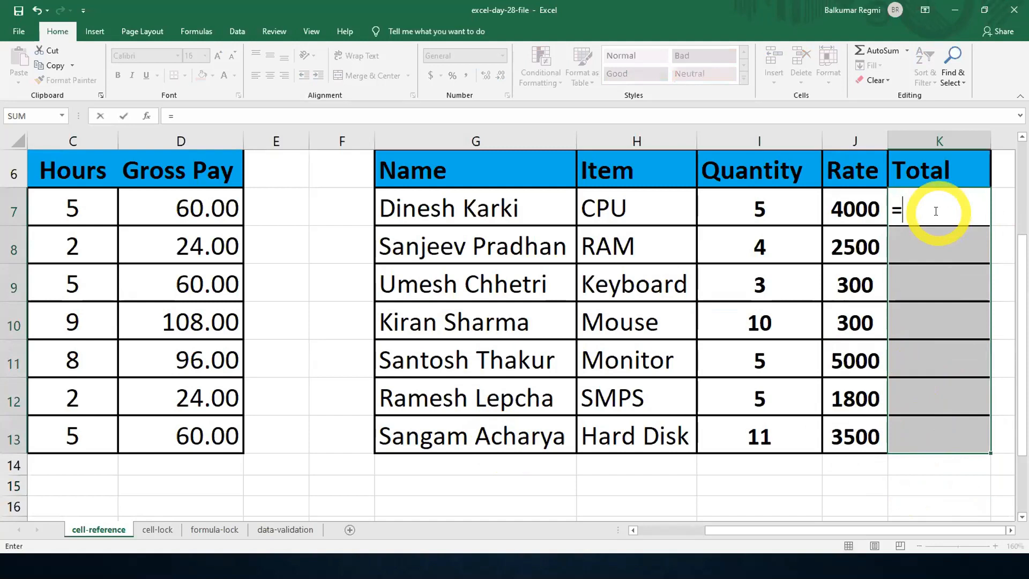
click(765, 201)
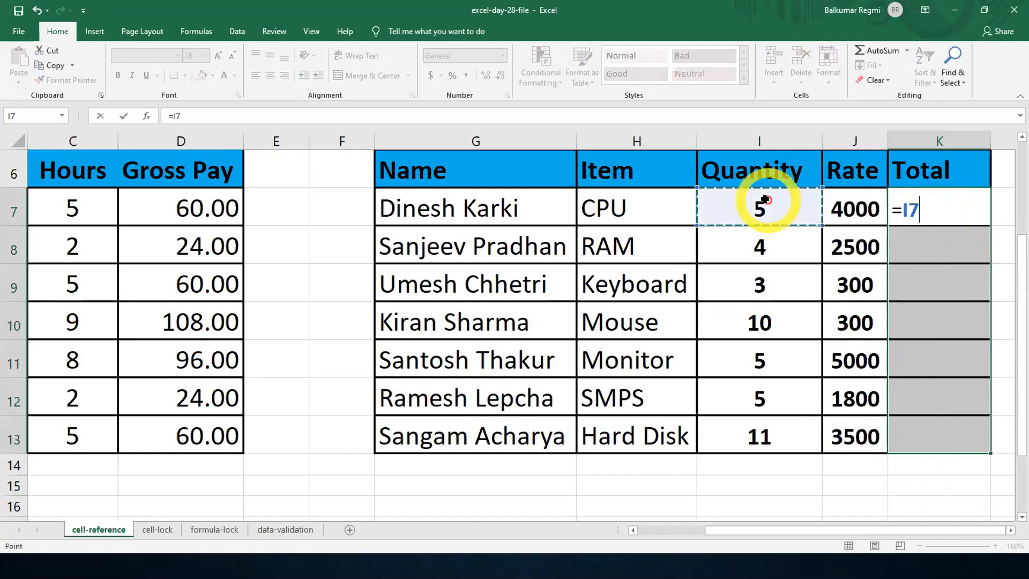
text(*)
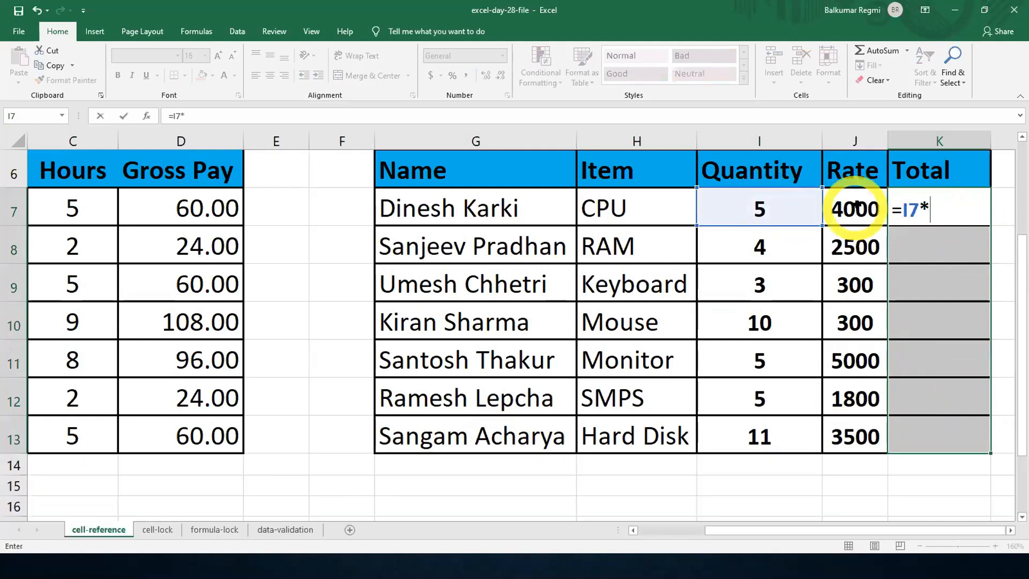
click(847, 213)
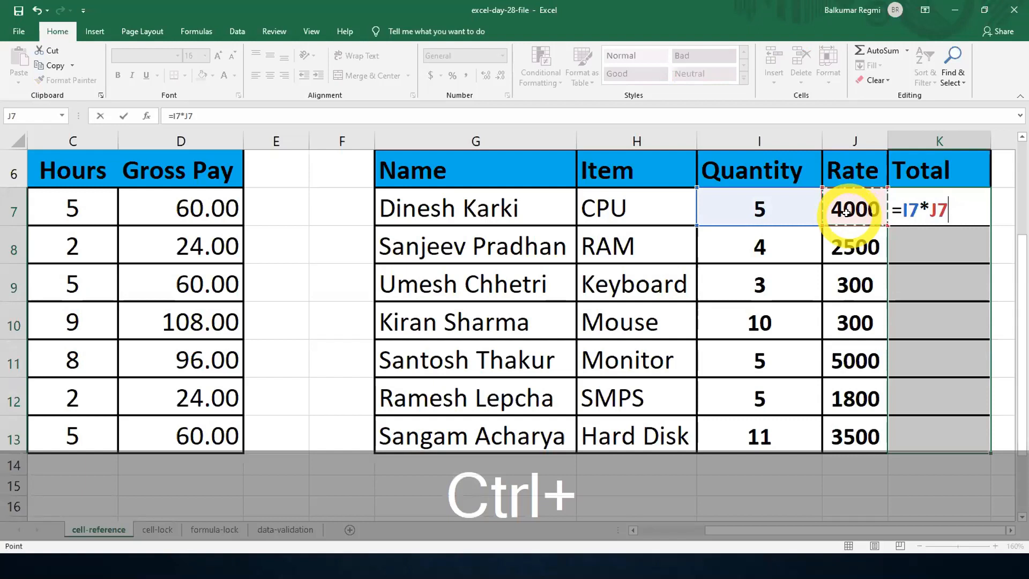
key(ctrl+Return)
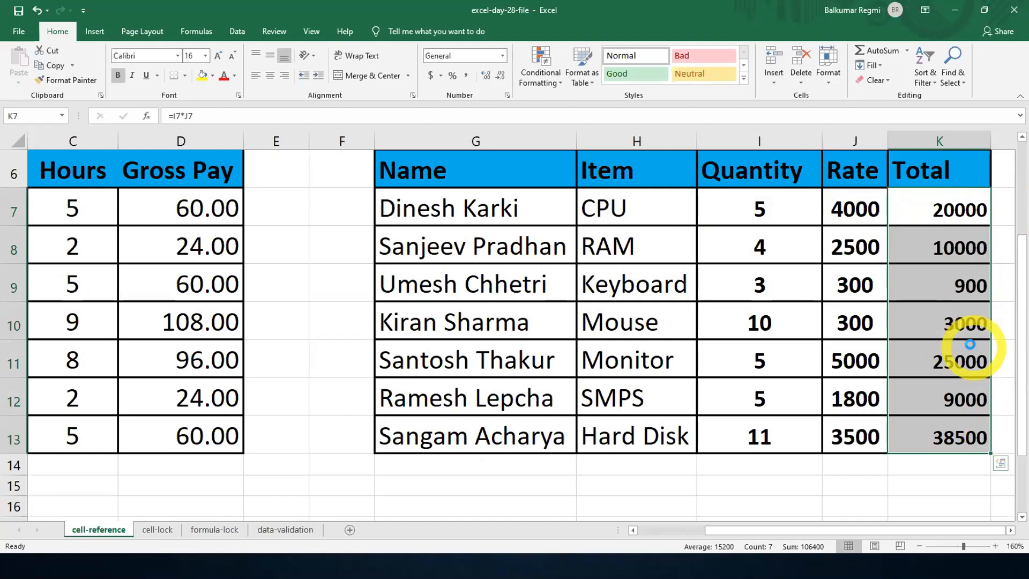
- Clear the formulas from the Total range K7:K13 and select the empty range again
key(Delete)
click(950, 323)
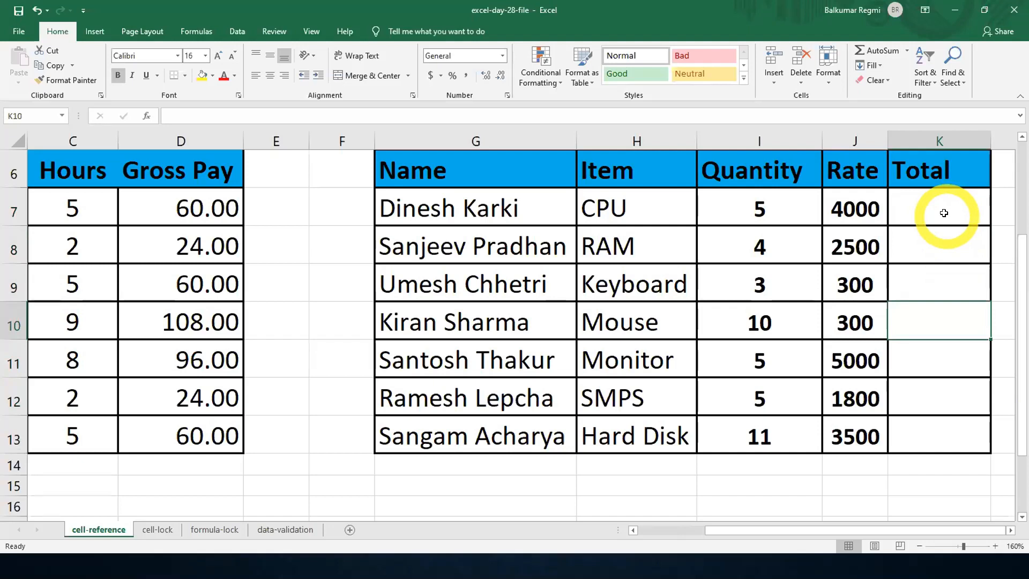
drag(943, 213, 939, 429)
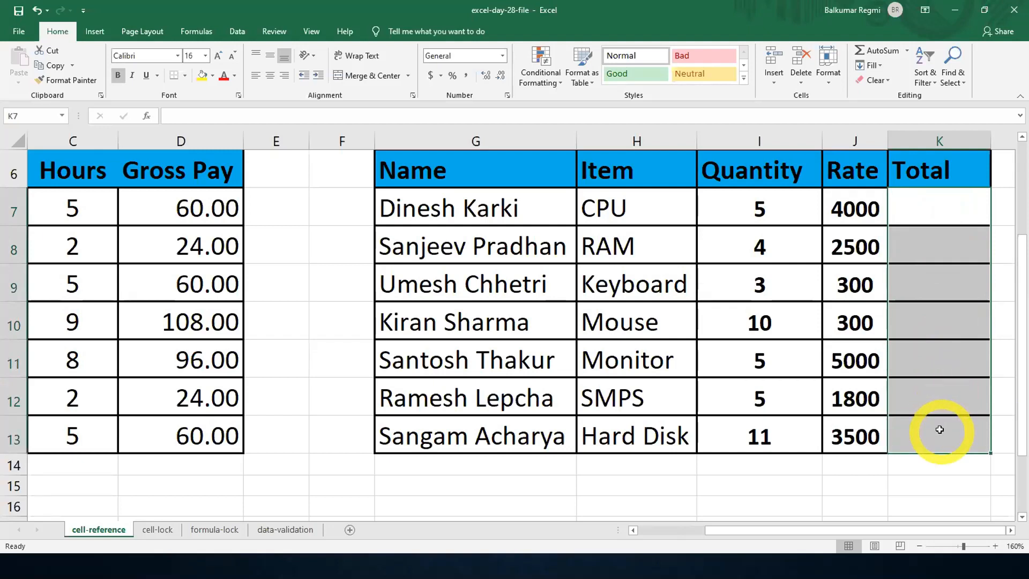
- Open the Windows On-Screen Keyboard and reselect the empty Total cells K7:K13 in Excel
key(super)
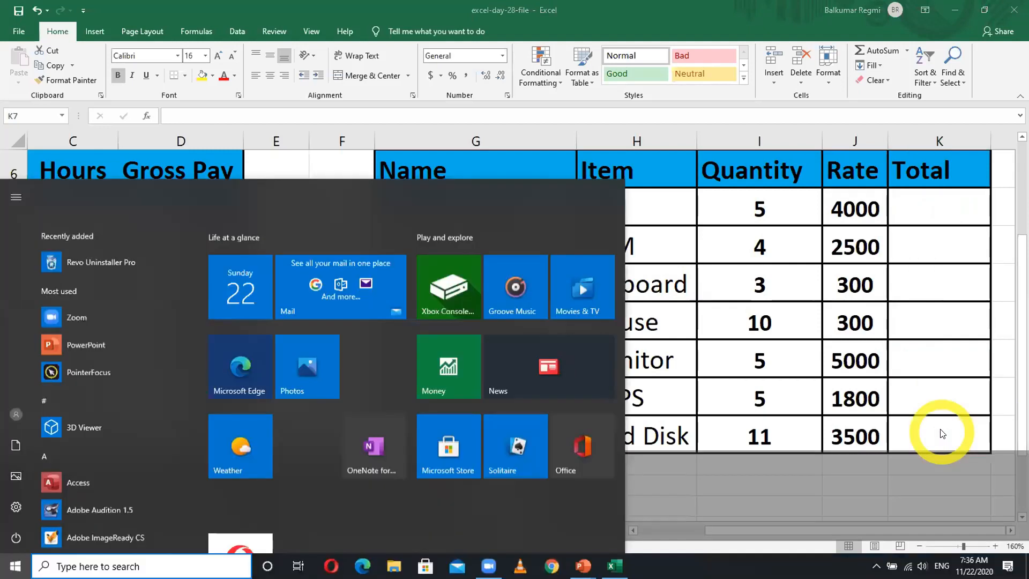
text(oNSCR)
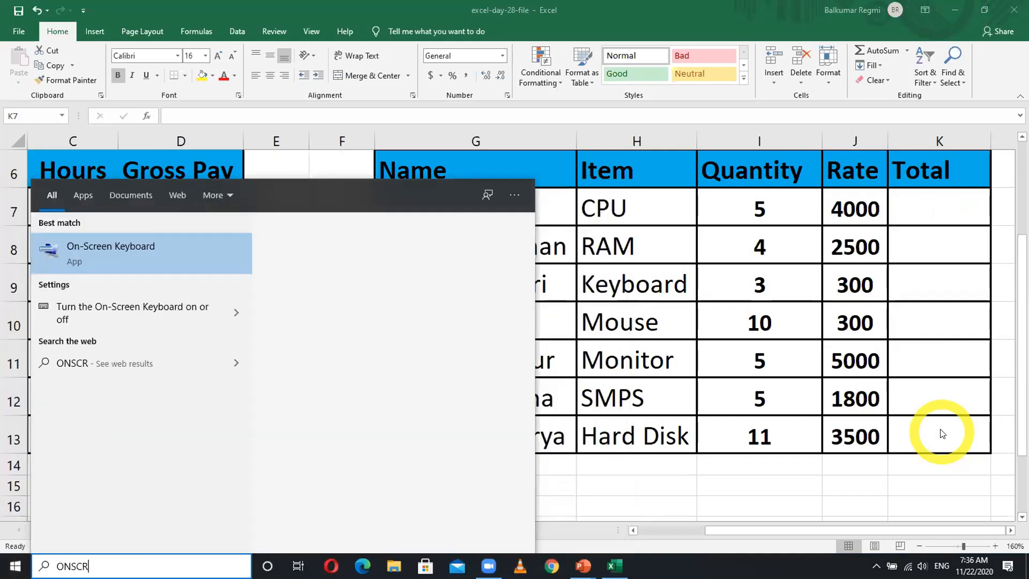
key(Return)
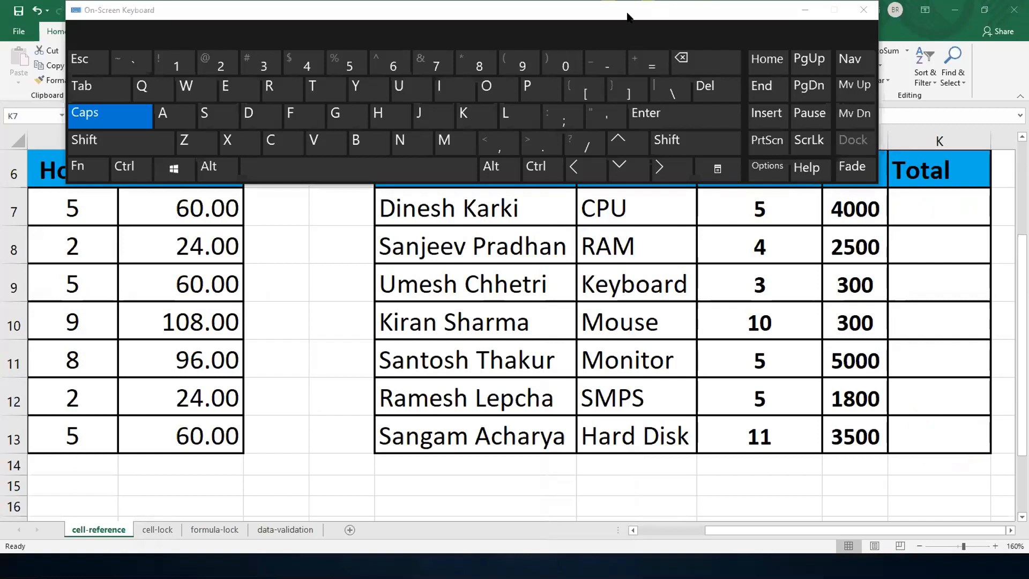
click(966, 261)
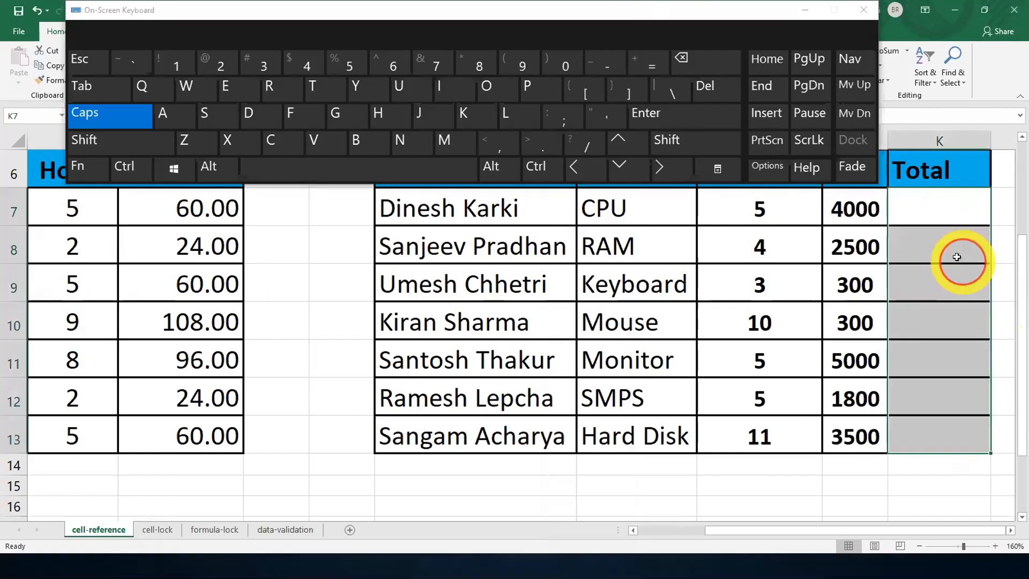
click(926, 215)
drag(926, 213, 929, 421)
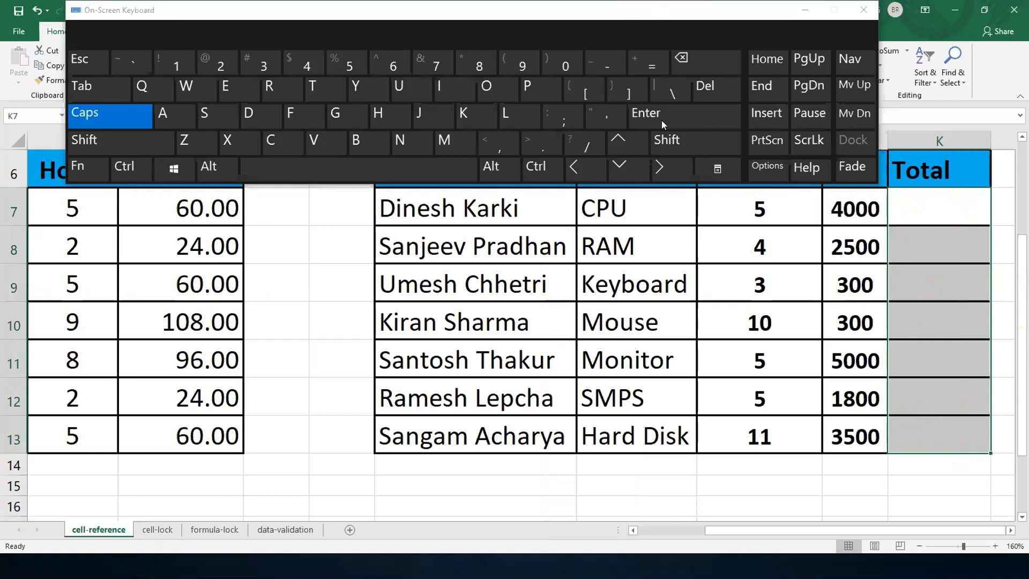
- Enter =I7*J7 into all cells of the Total range K7:K13 at once using the On-Screen Keyboard, and minimize the keyboard
click(649, 66)
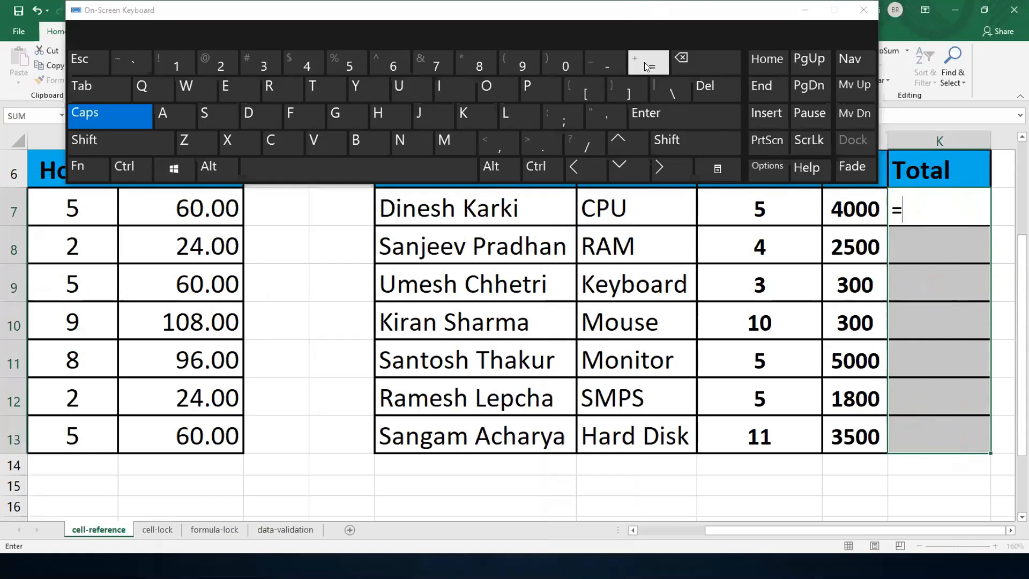
click(734, 206)
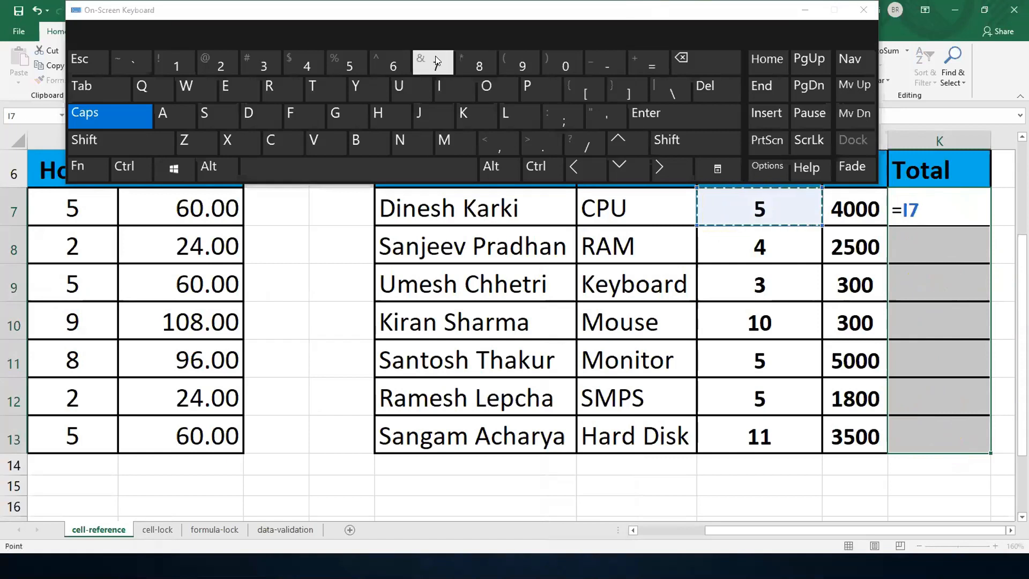
click(666, 141)
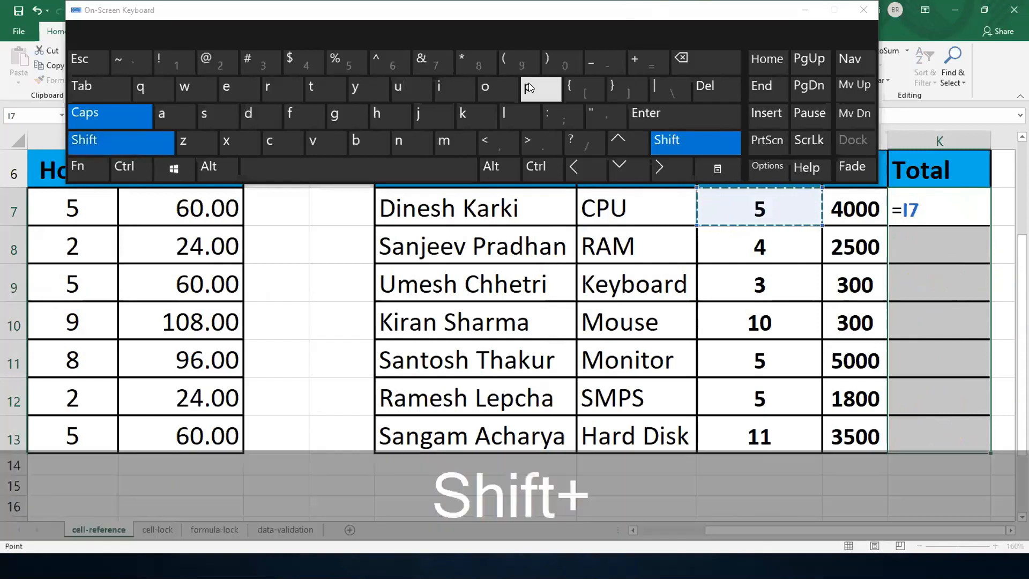
click(464, 63)
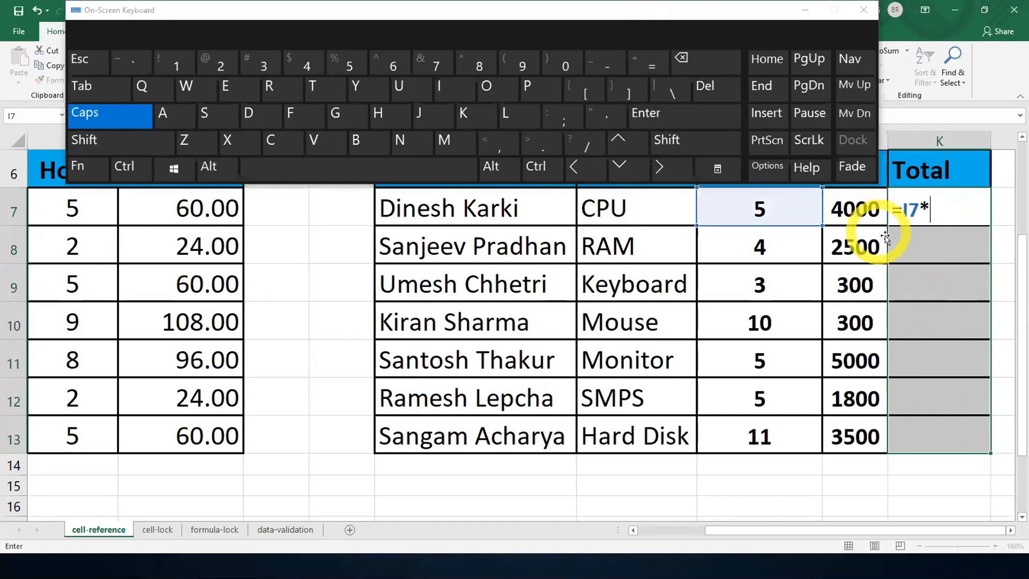
click(855, 207)
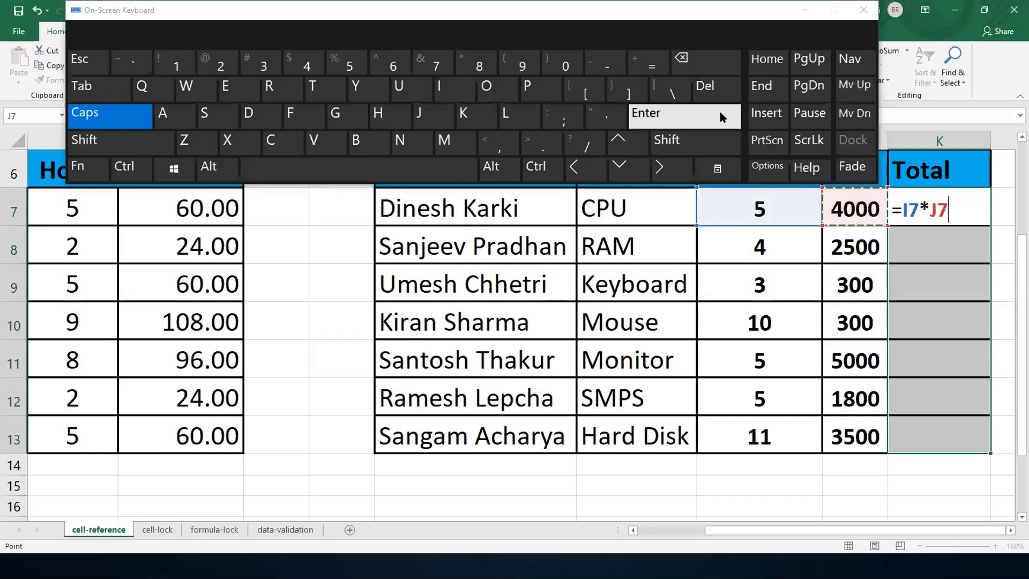
click(539, 169)
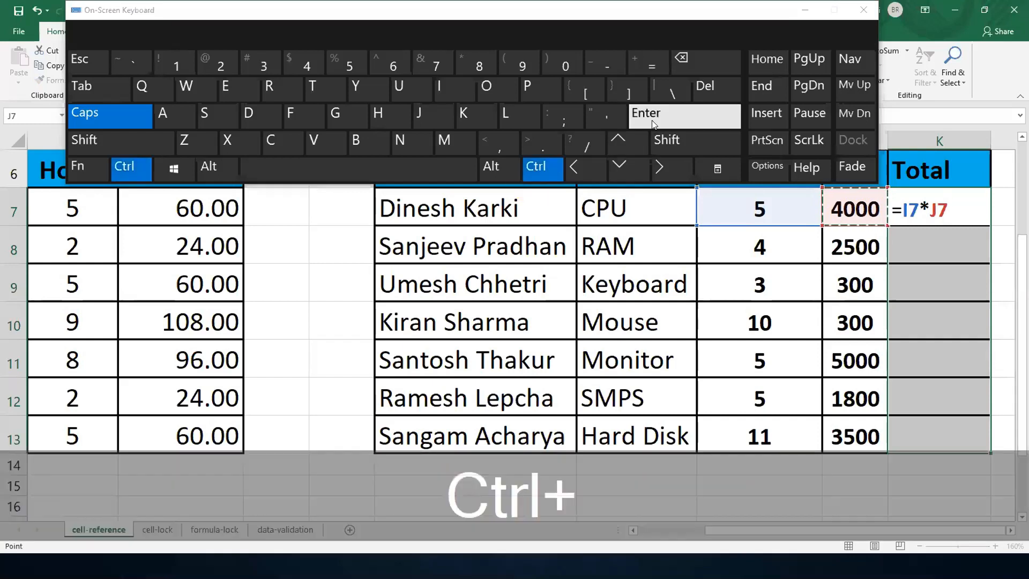
click(653, 124)
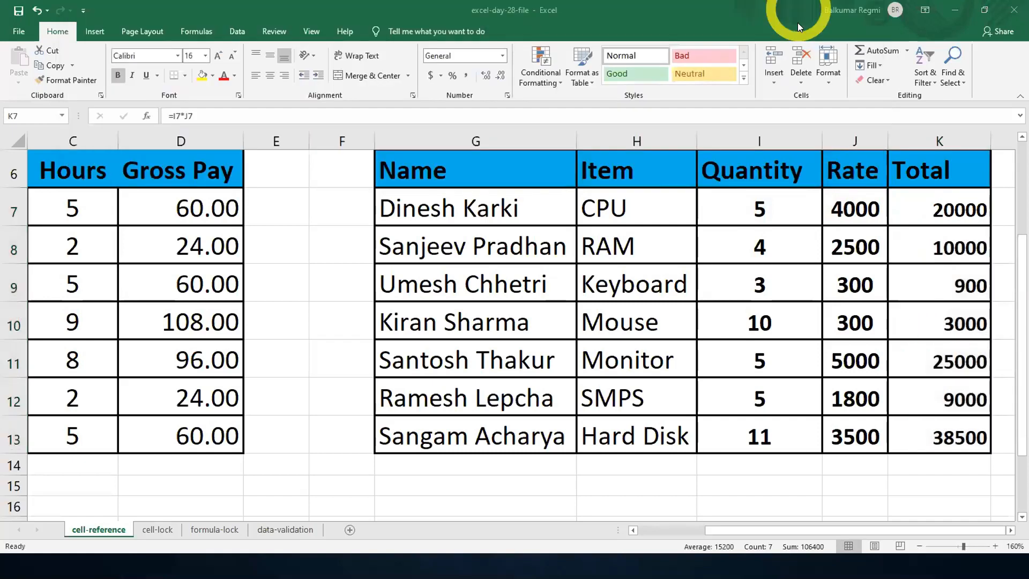
click(805, 9)
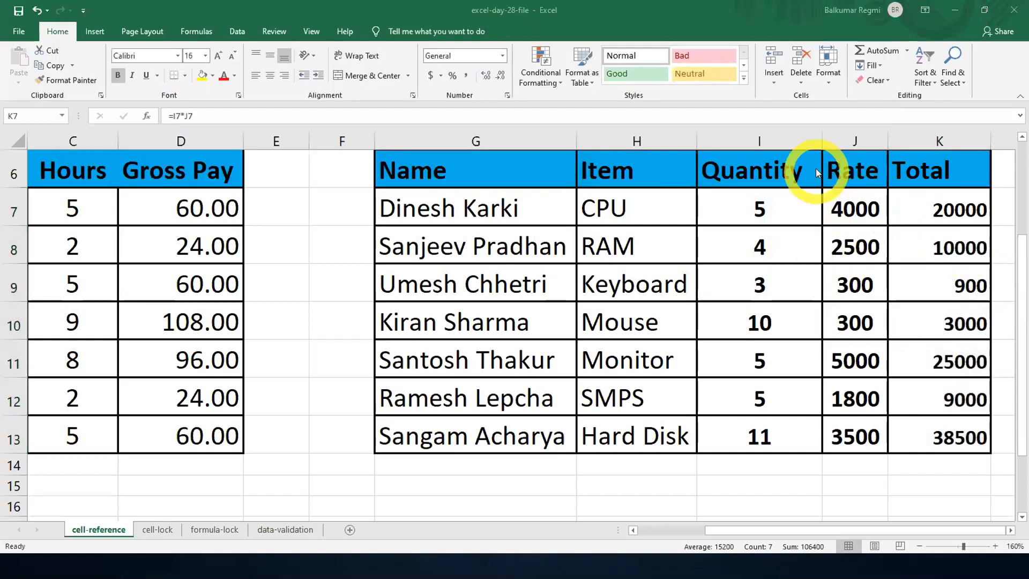
- Inspect the Total formulas in K7, K11 and K9 to compare which Quantity and Rate cells they reference
scroll(814, 182, up, 2)
scroll(816, 258, down, 1)
scroll(815, 257, up, 1)
scroll(816, 252, down, 1)
scroll(816, 253, down, 4)
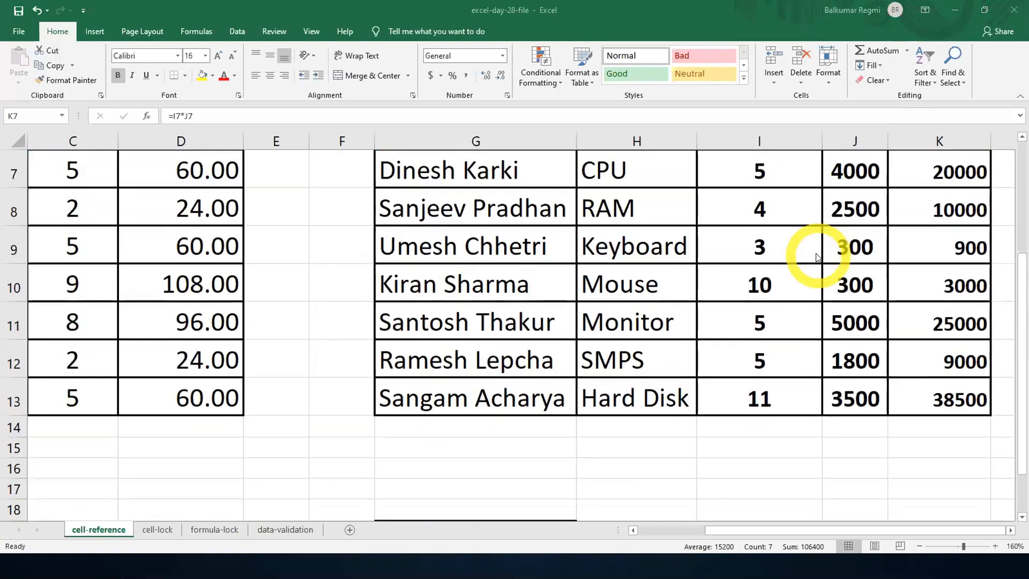
scroll(814, 255, up, 3)
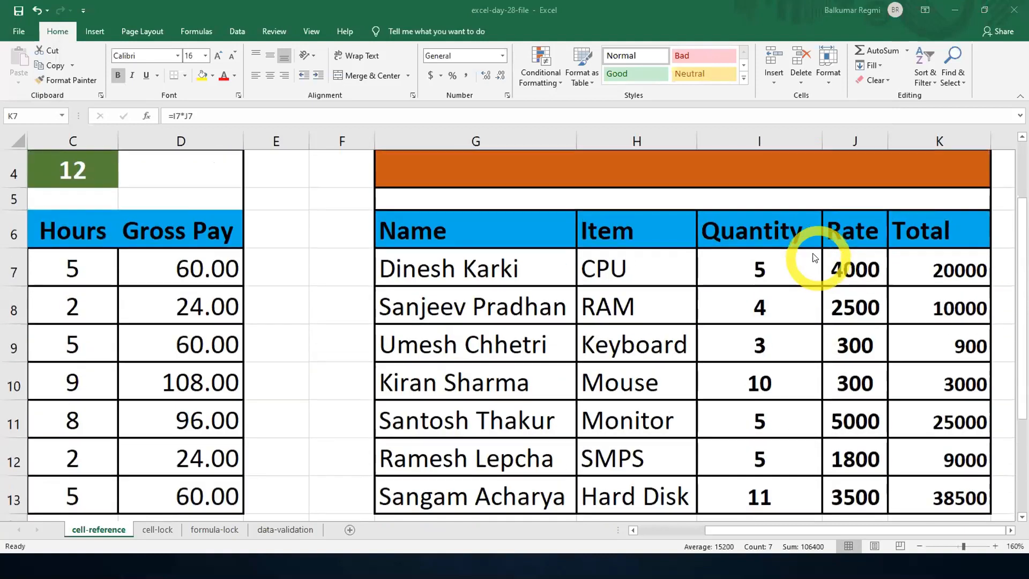
double_click(936, 266)
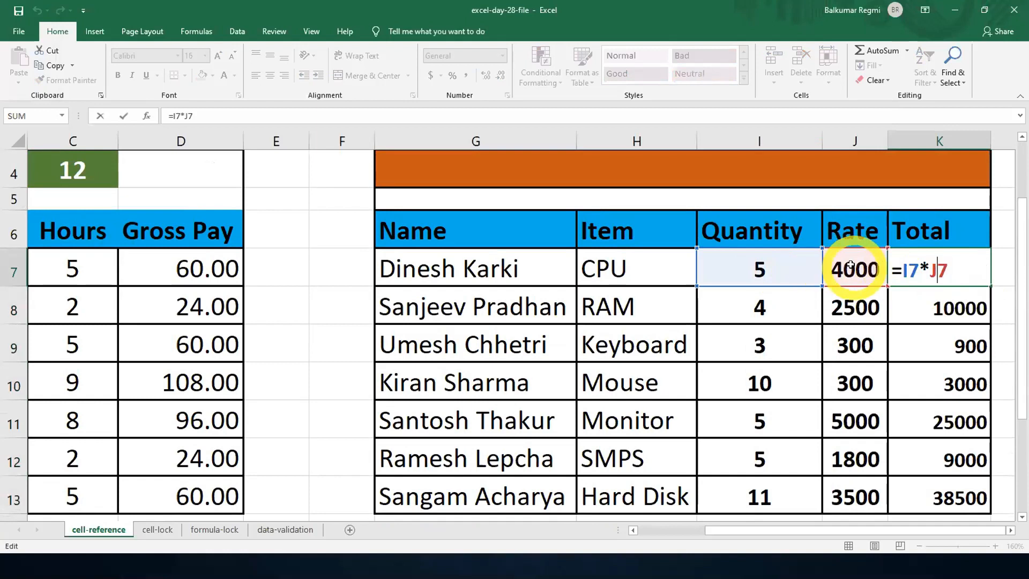
double_click(946, 427)
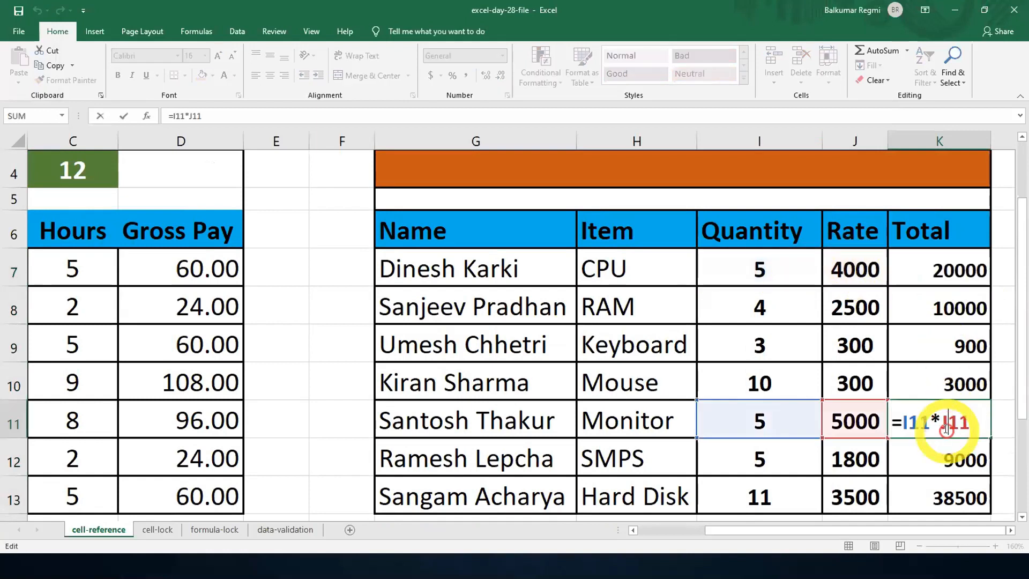
double_click(930, 345)
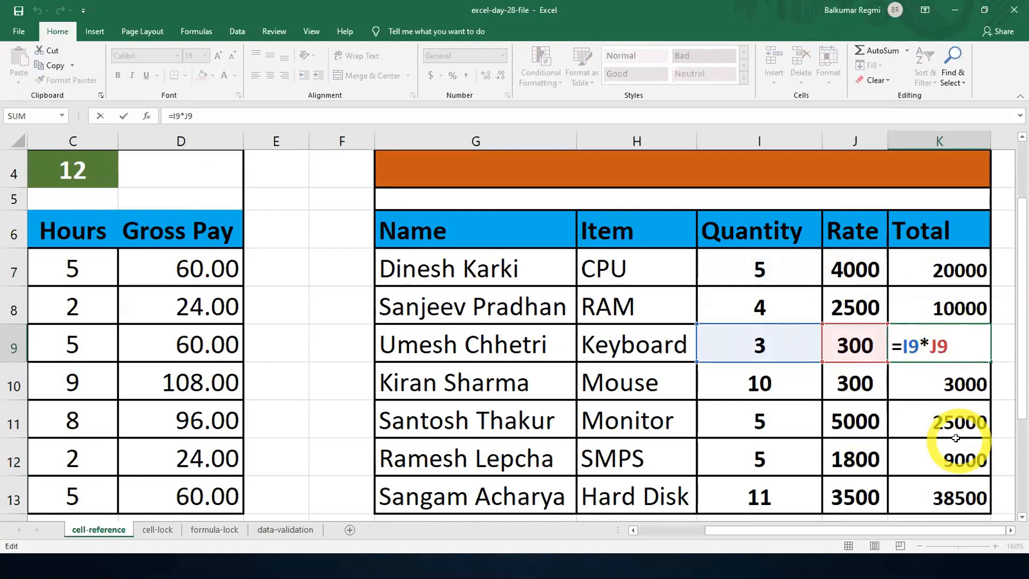
click(946, 268)
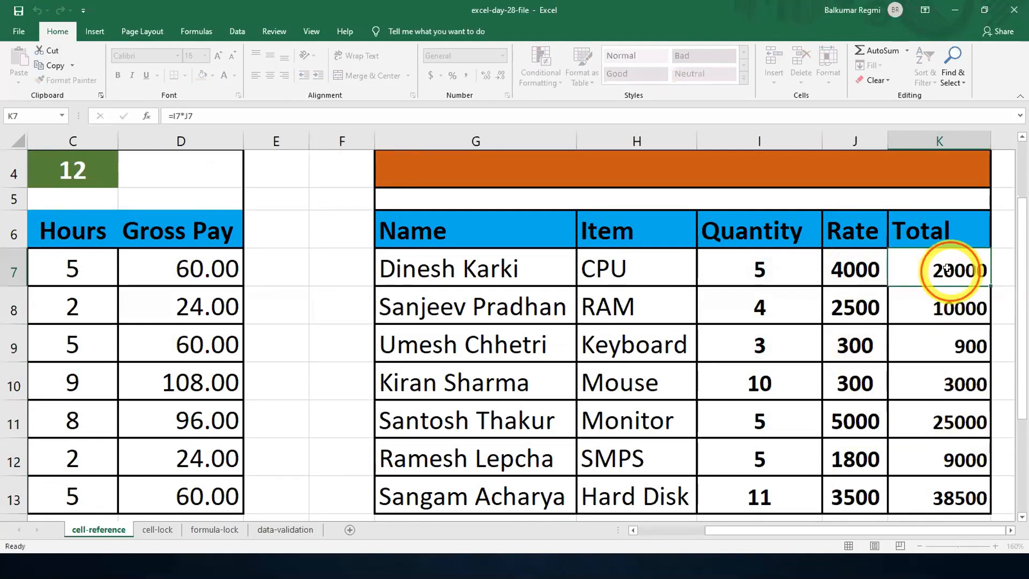
- Check how the row references change in the Total formulas of K7, K8 and K13, leaving the formulas as they are
double_click(965, 276)
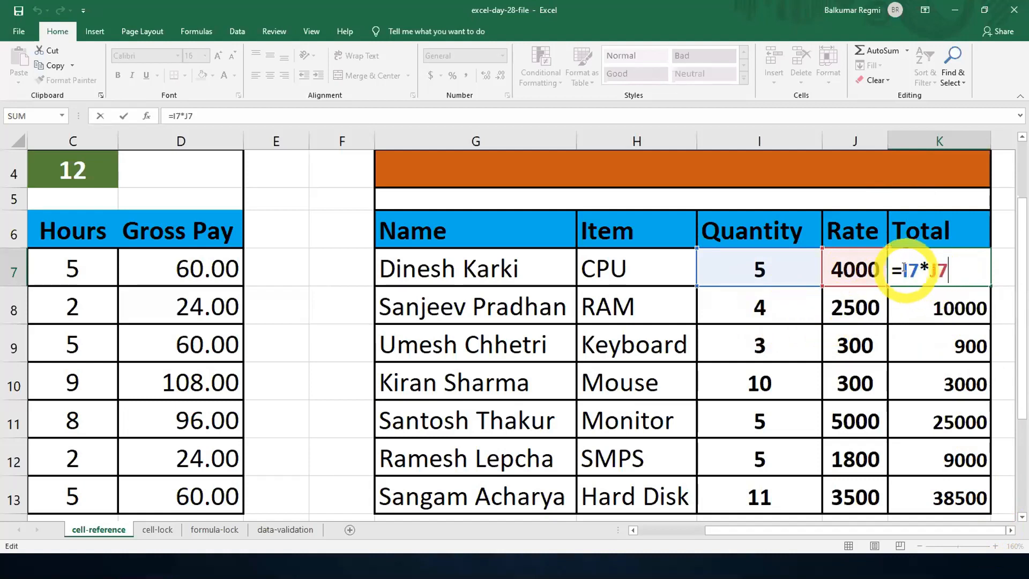
double_click(920, 308)
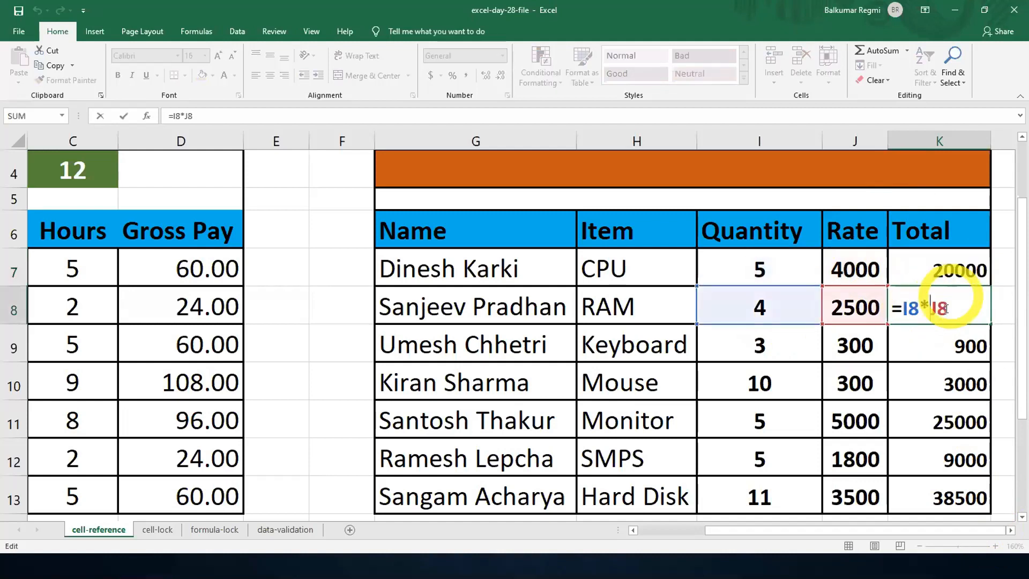
click(938, 481)
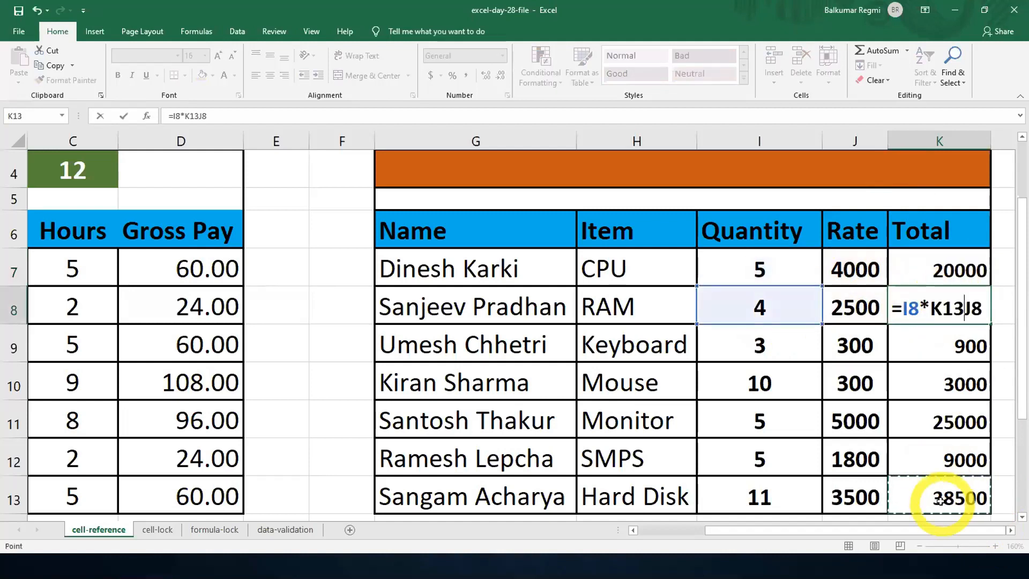
key(Escape)
click(939, 487)
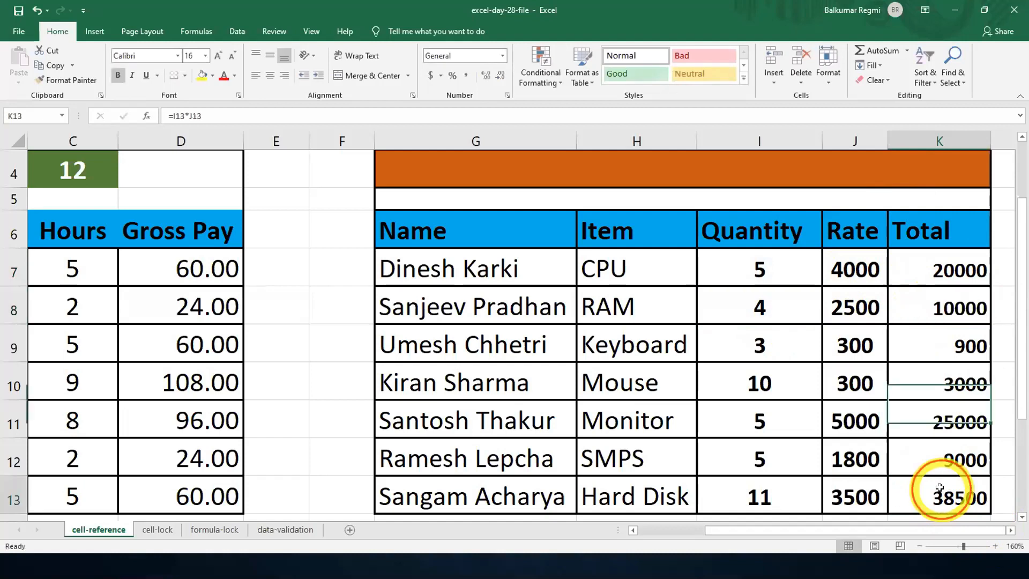
double_click(939, 487)
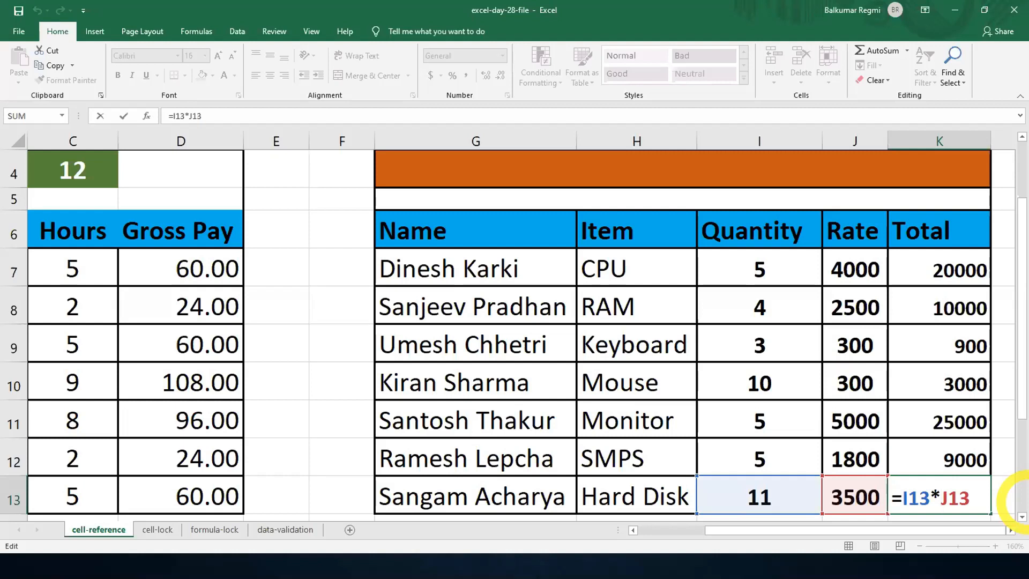
key(Return)
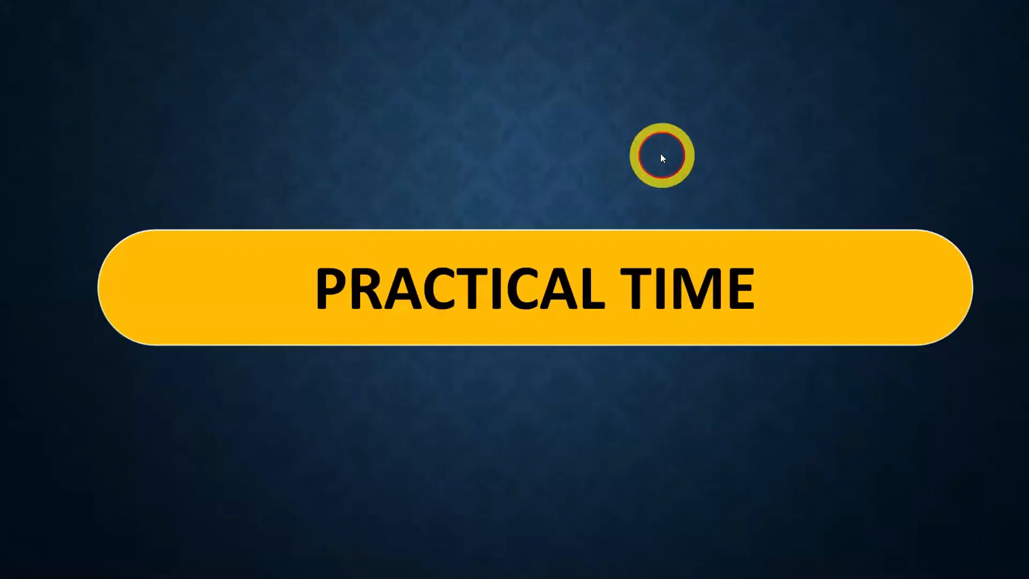
- Exit the PowerPoint slide show, minimize PowerPoint and switch back to the excel-day-28-file workbook in Excel
click(662, 156)
click(708, 154)
click(708, 154)
click(709, 155)
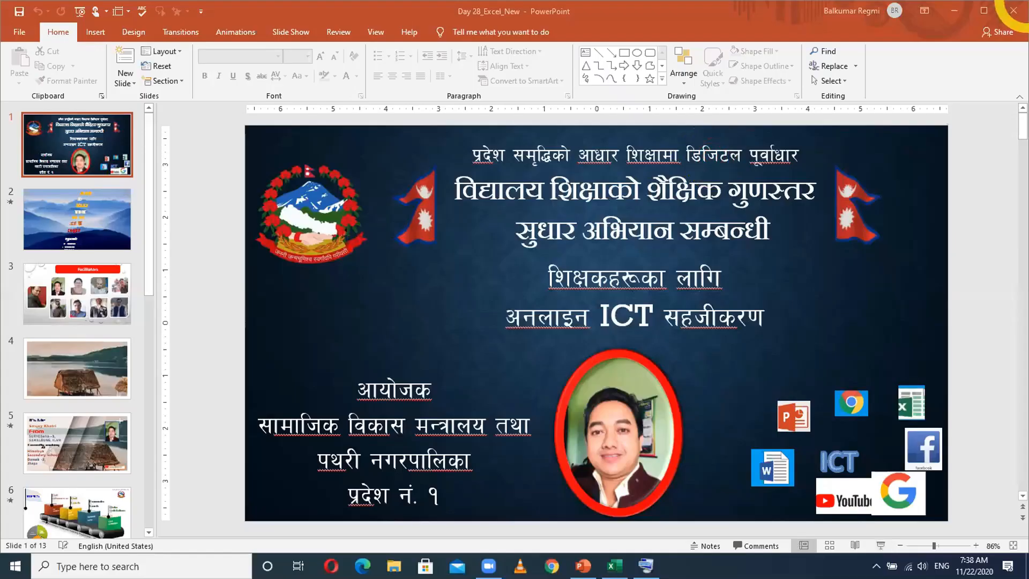
click(954, 10)
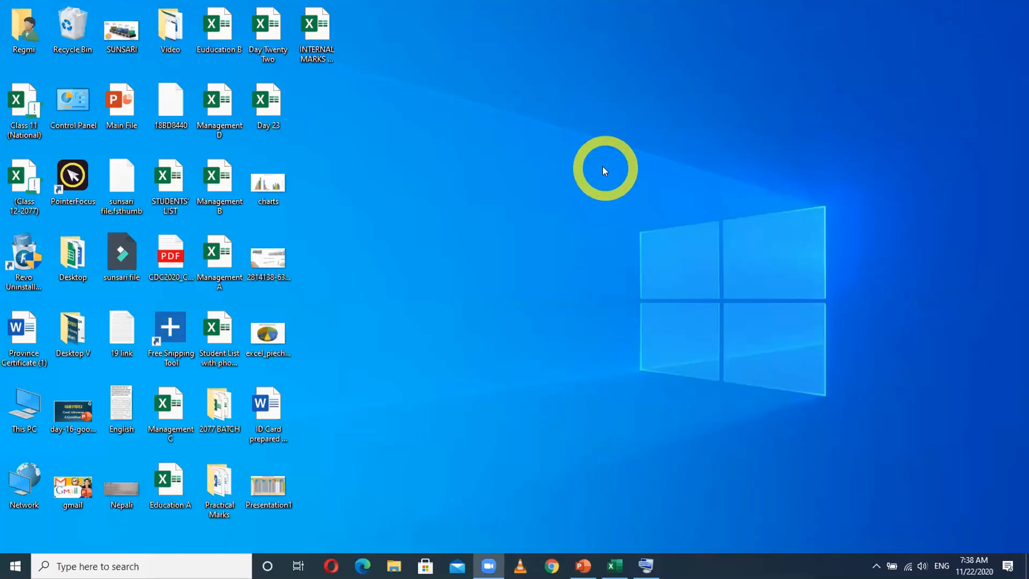
click(615, 565)
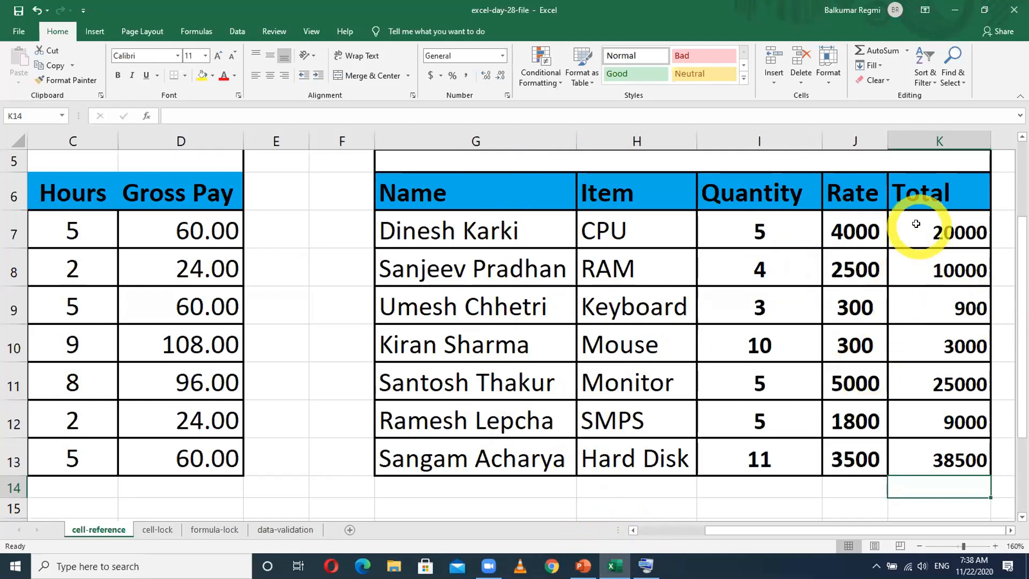
- Clear the formulas from the Gross Pay range D7:D13 in the Absolute Cell Reference table
click(950, 244)
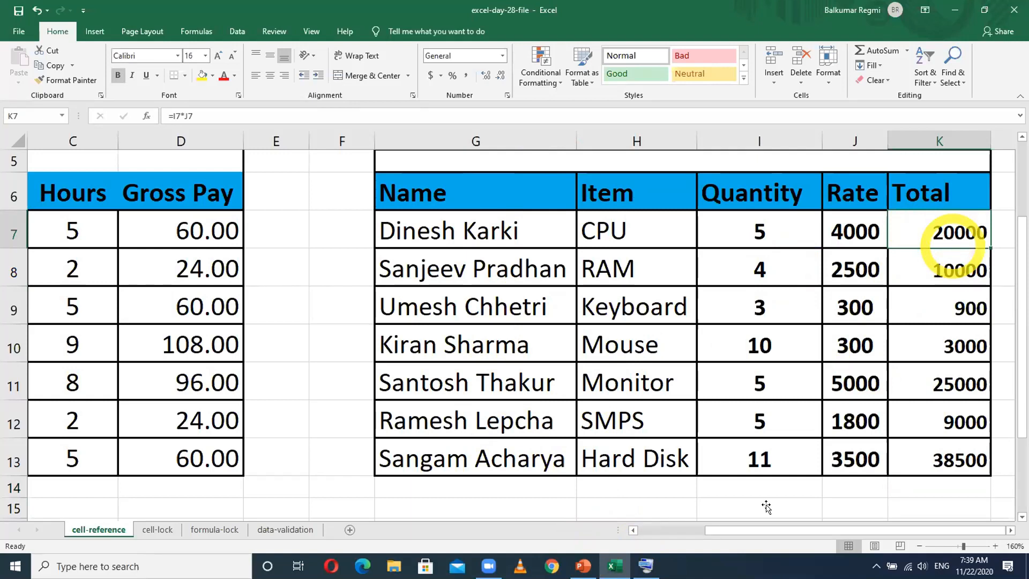
drag(750, 529, 673, 525)
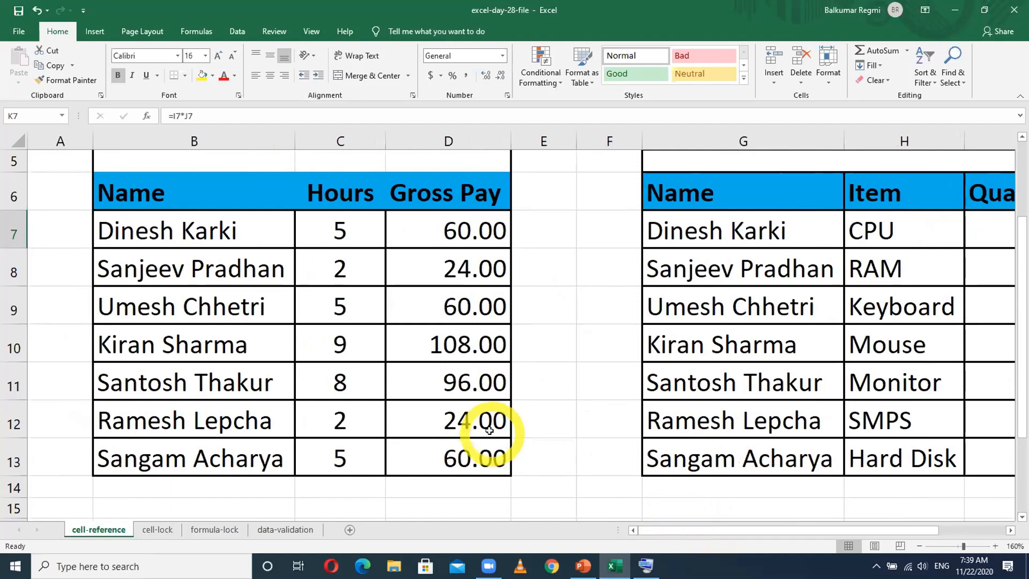
scroll(489, 431, up, 2)
scroll(489, 430, down, 1)
drag(437, 271, 450, 478)
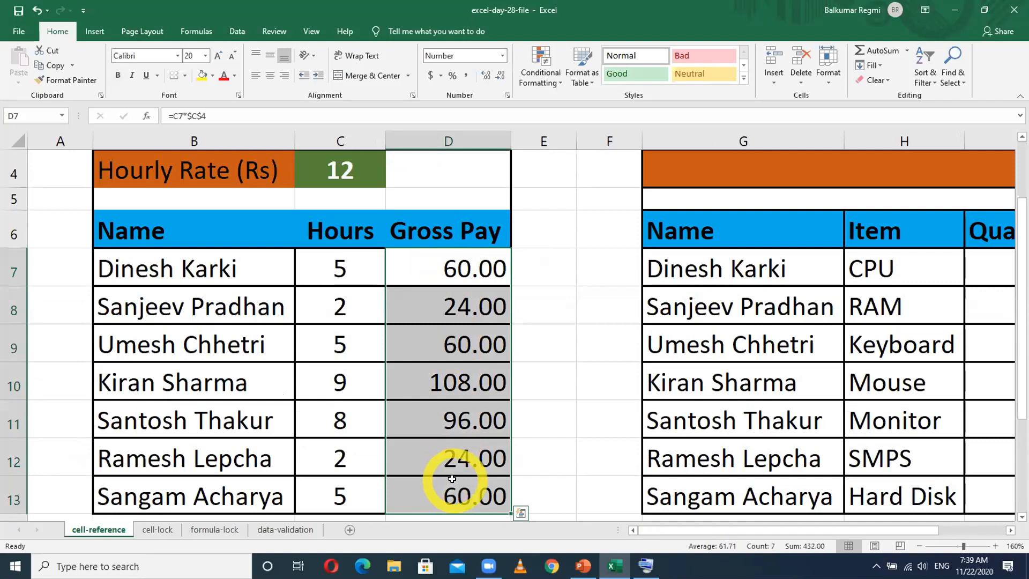
key(Delete)
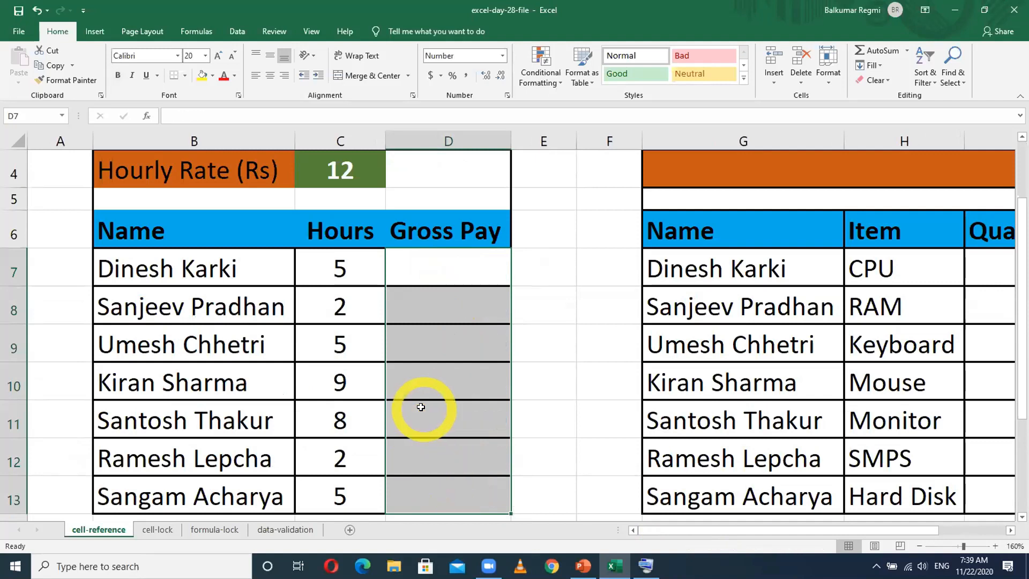
- Enter a $ sign in D3 above the Hourly Rate row using the On-Screen Keyboard, and minimize the keyboard
ctrl+scroll(421, 407, down, 1)
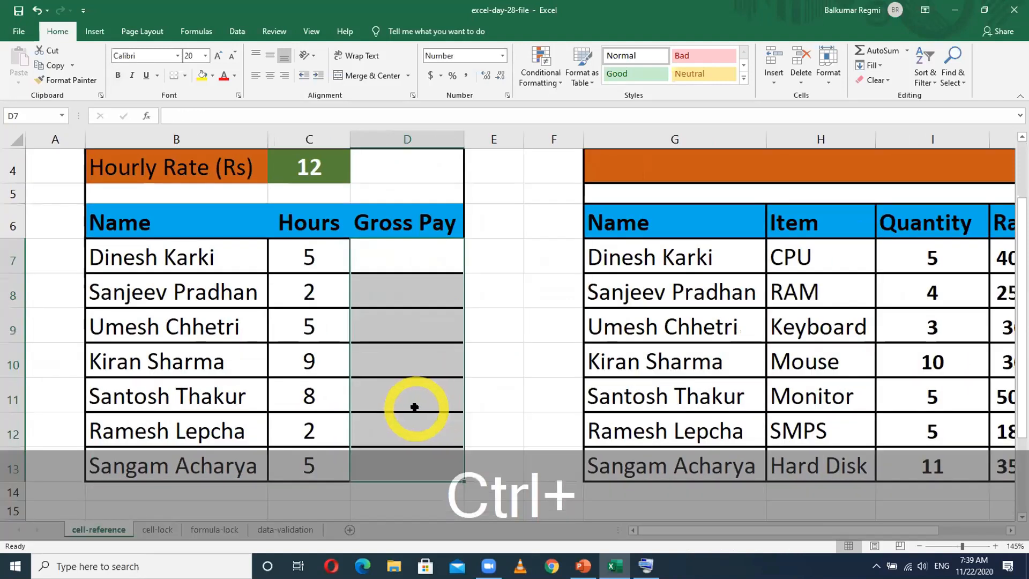
scroll(414, 406, up, 1)
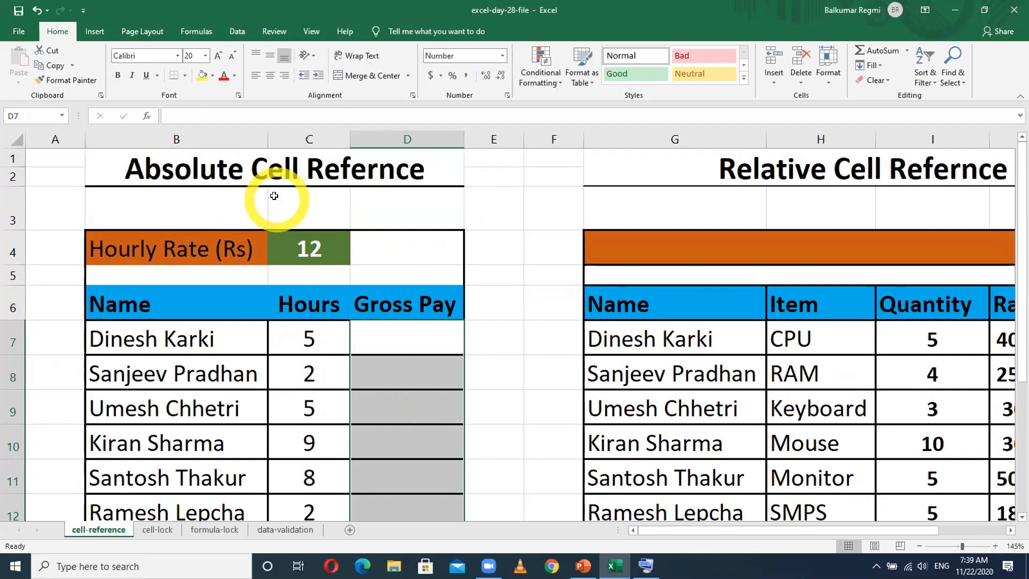
click(371, 194)
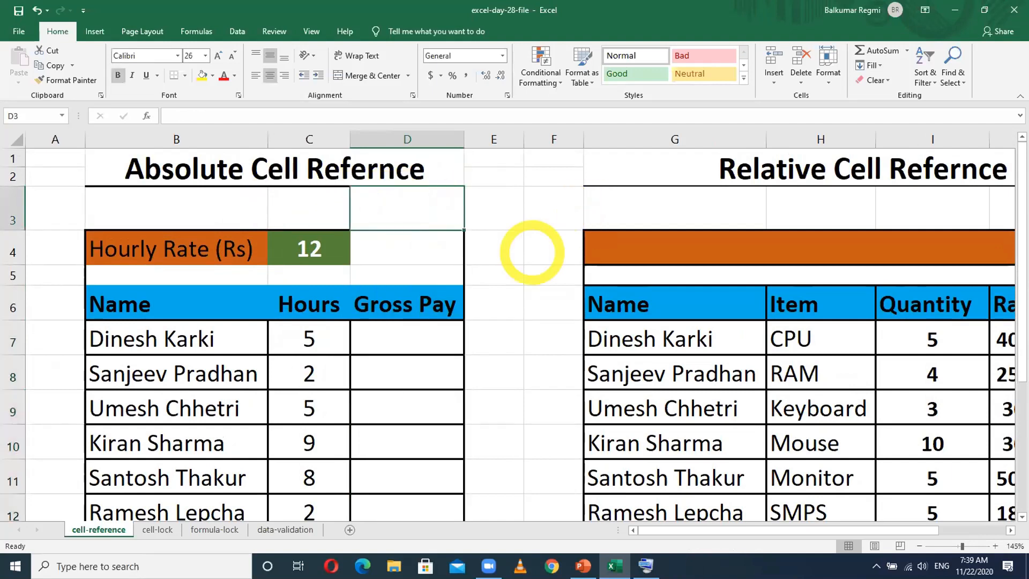
click(643, 566)
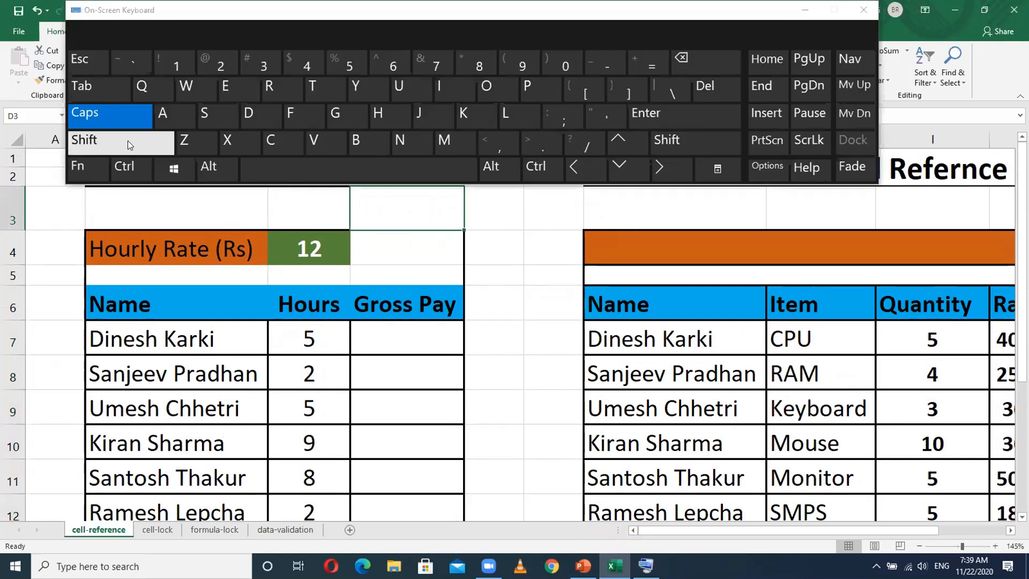
click(127, 141)
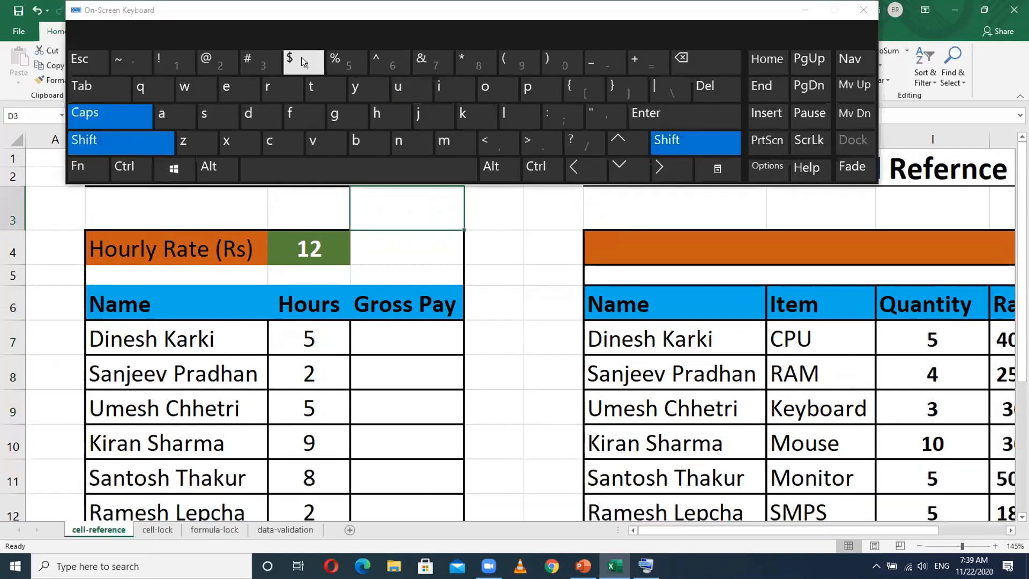
click(303, 62)
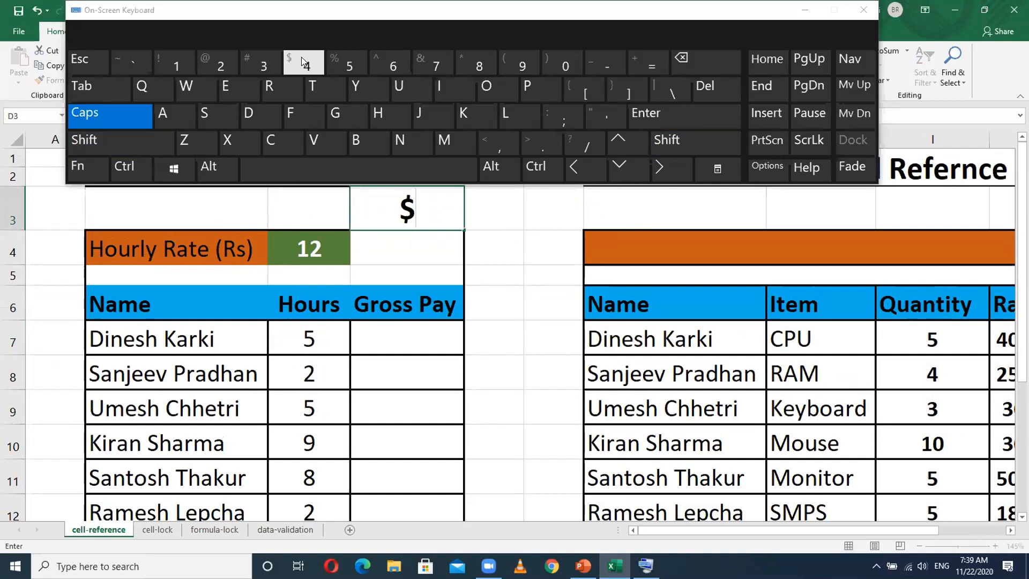
click(804, 9)
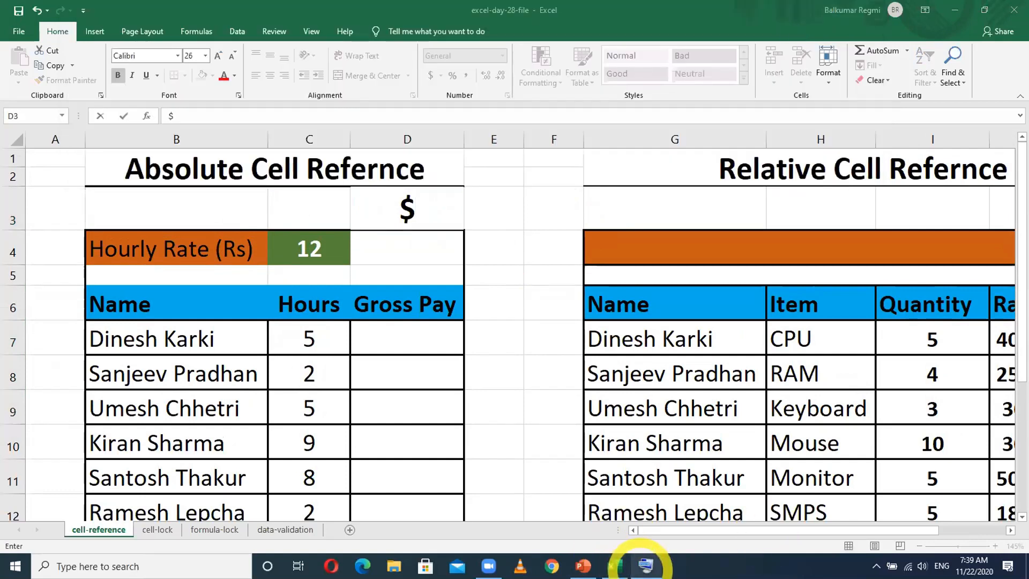
- Bring back the On-Screen Keyboard, enlarge it to examine where the $ sign sits, and minimize it again
click(646, 565)
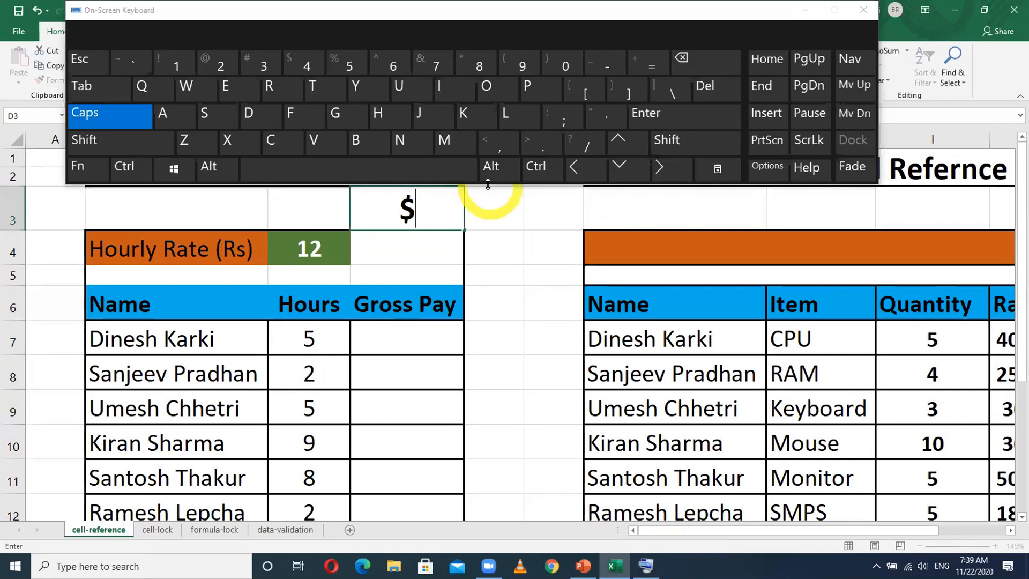
drag(488, 184, 488, 372)
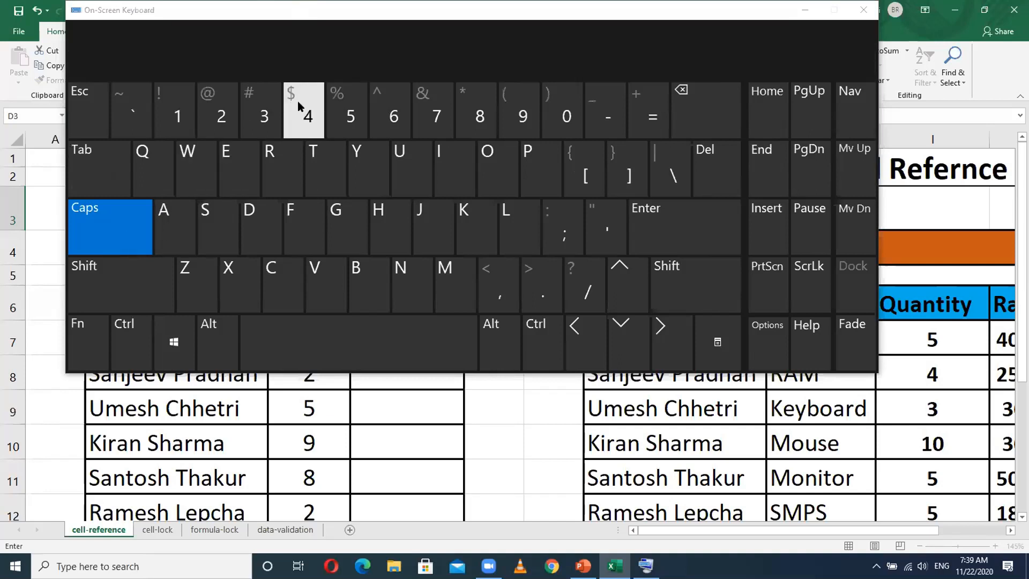
click(805, 13)
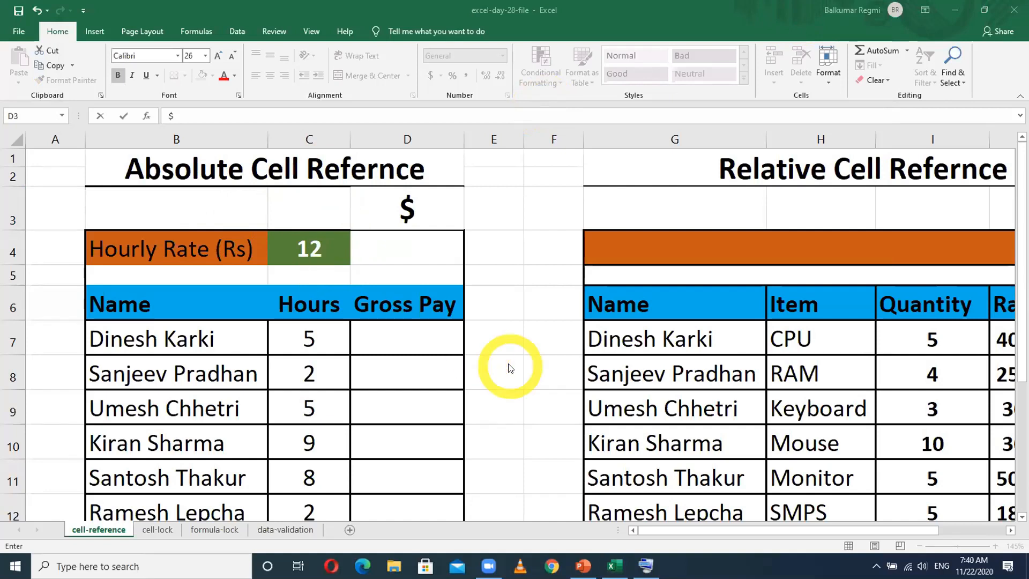
- Look over the Absolute Cell Reference table and commit the $ entry in D3 by moving to D7
scroll(322, 396, down, 2)
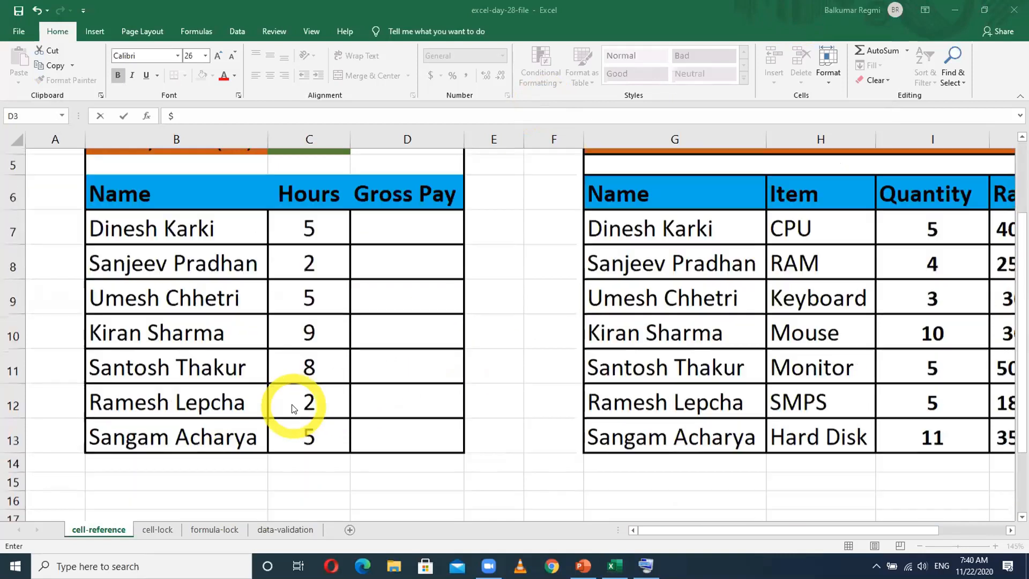
scroll(258, 384, up, 1)
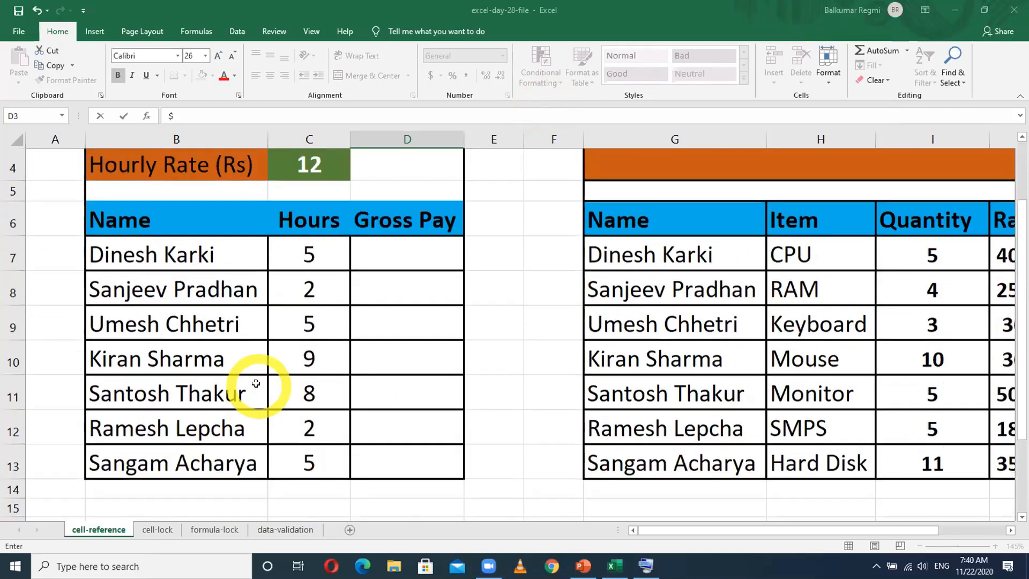
scroll(418, 354, up, 1)
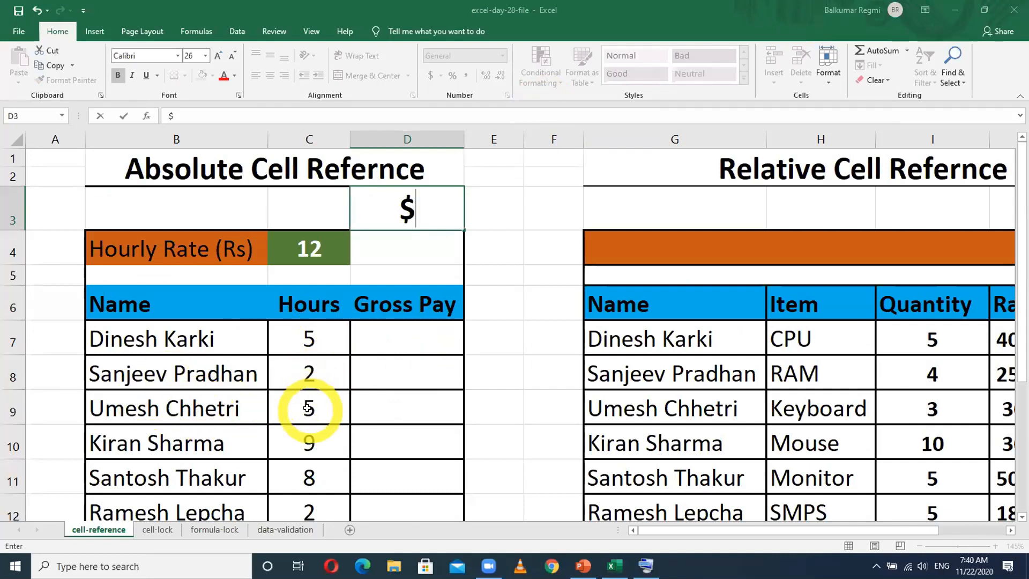
scroll(308, 408, down, 2)
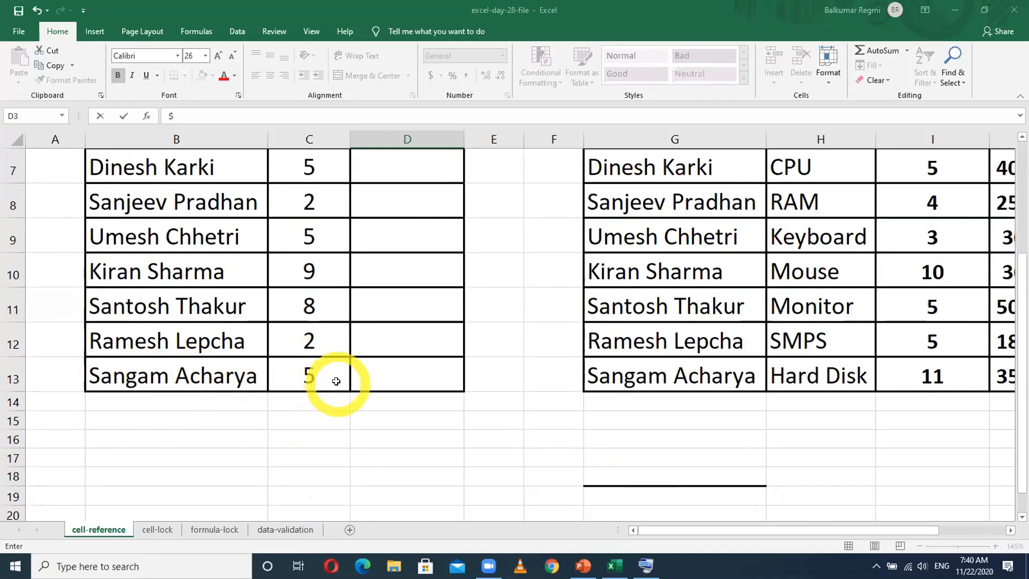
scroll(336, 381, up, 2)
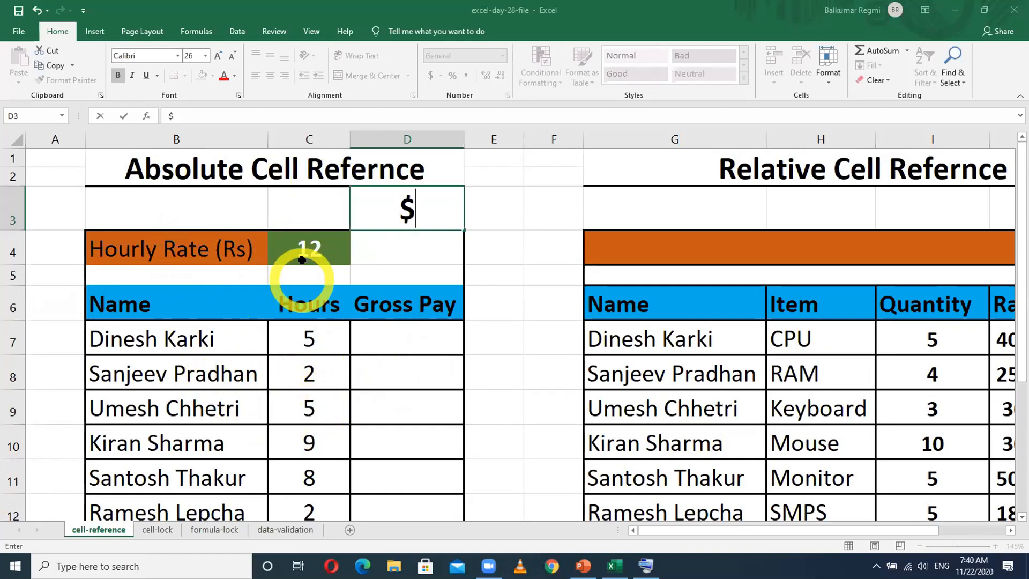
click(389, 335)
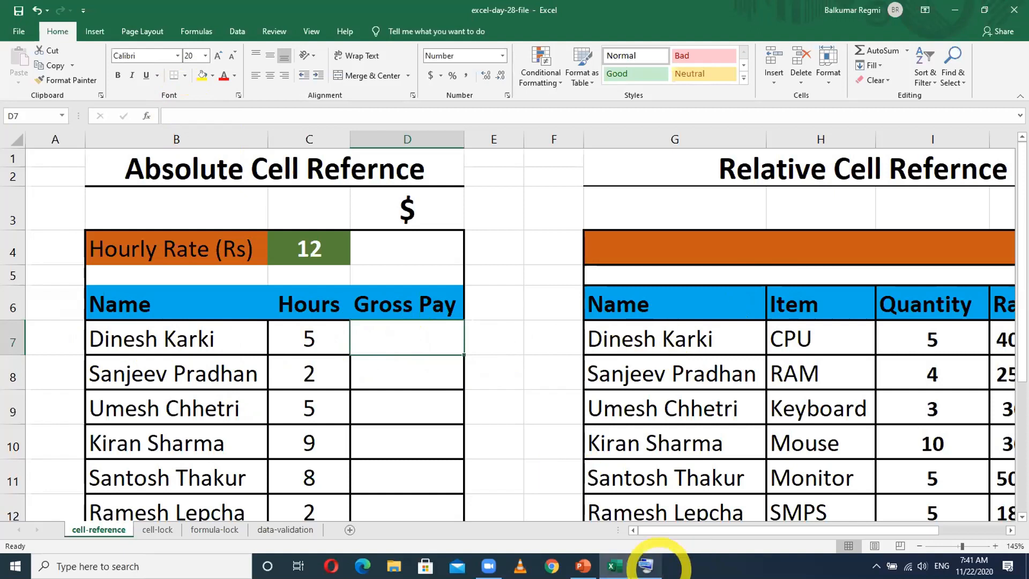
- Enter the formula =C7*C4 in D7 with a shortened On-Screen Keyboard to multiply the first employee's hours by the hourly rate
click(646, 565)
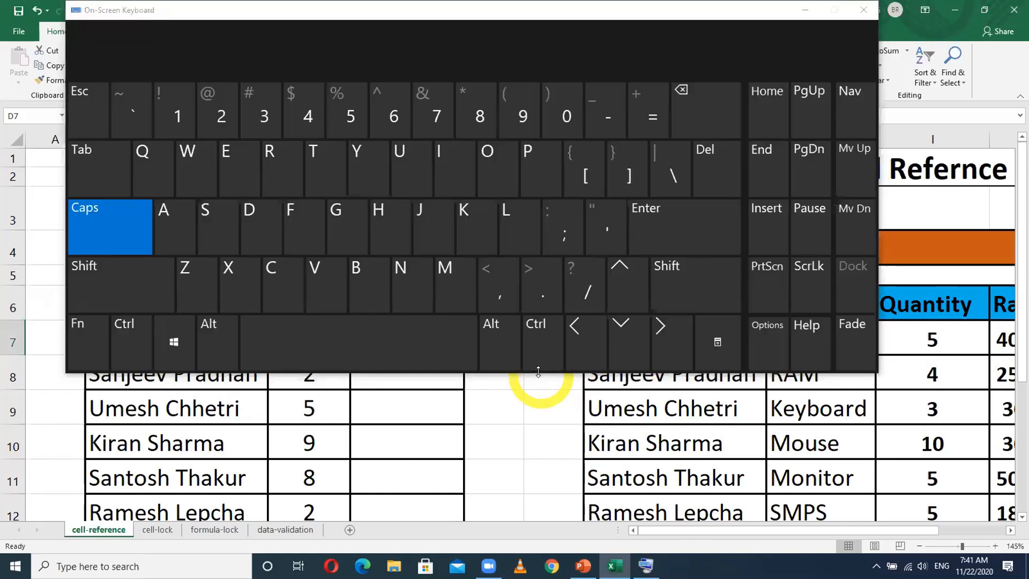
drag(538, 370, 536, 205)
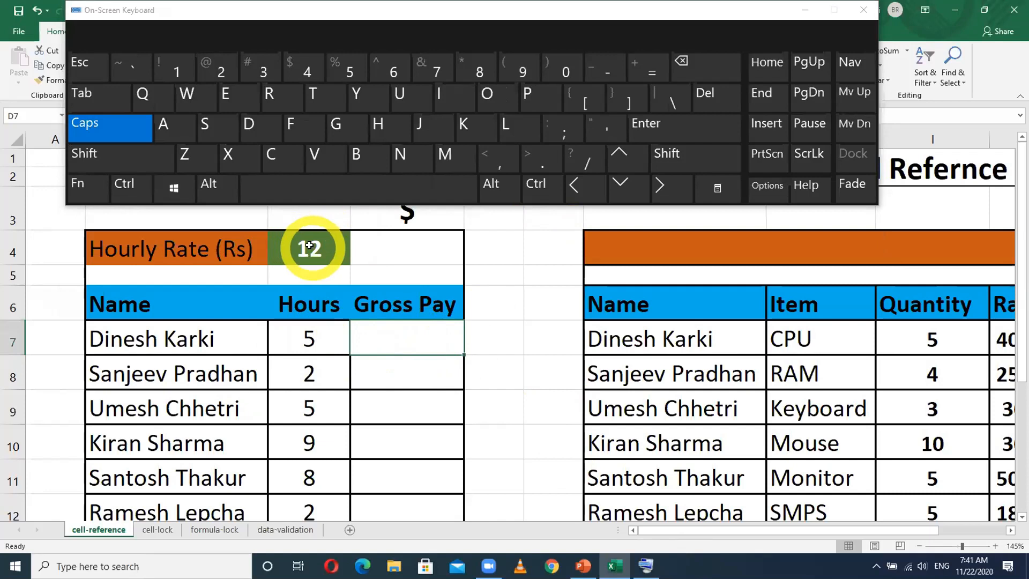
click(396, 337)
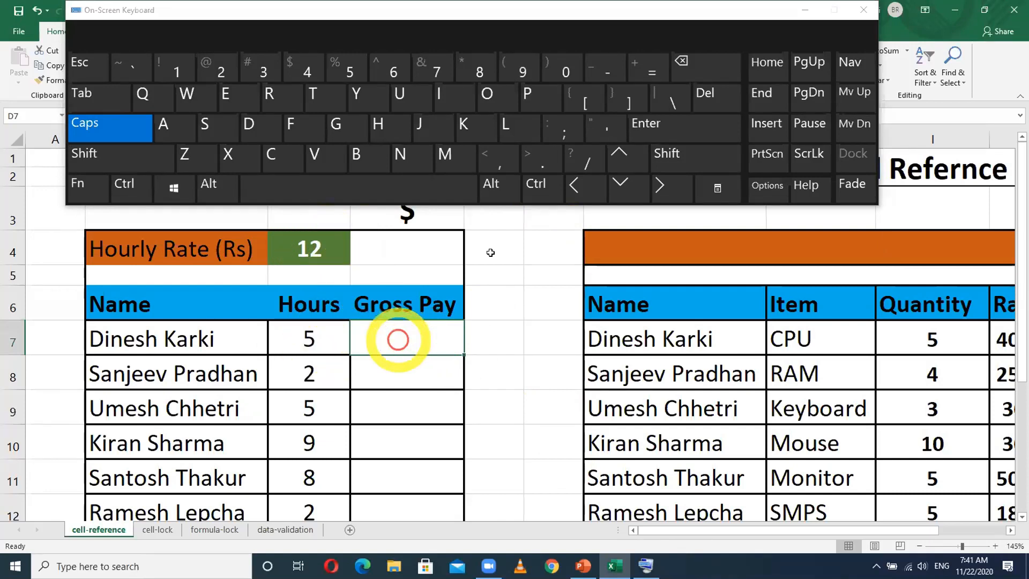
click(651, 75)
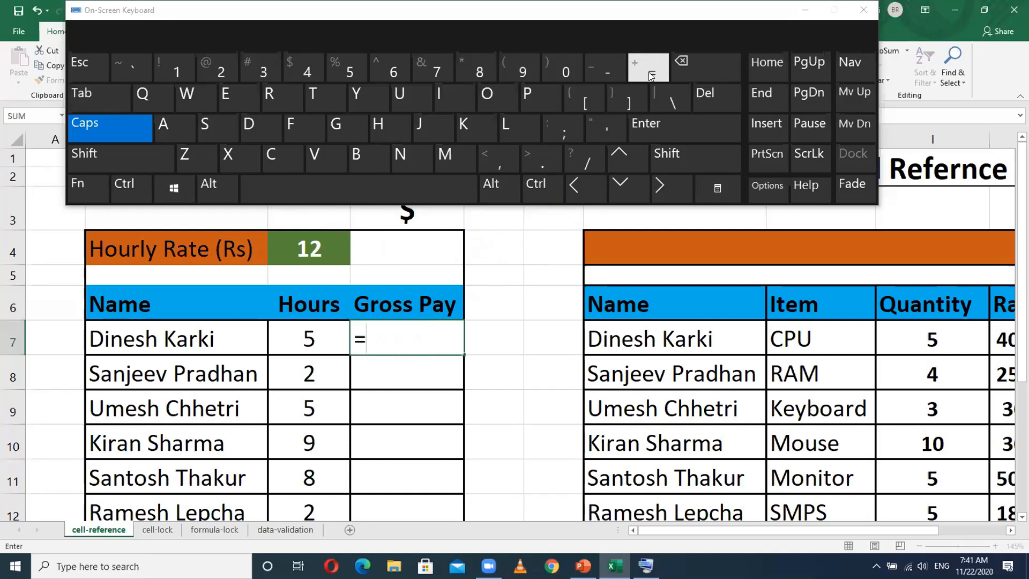
click(303, 337)
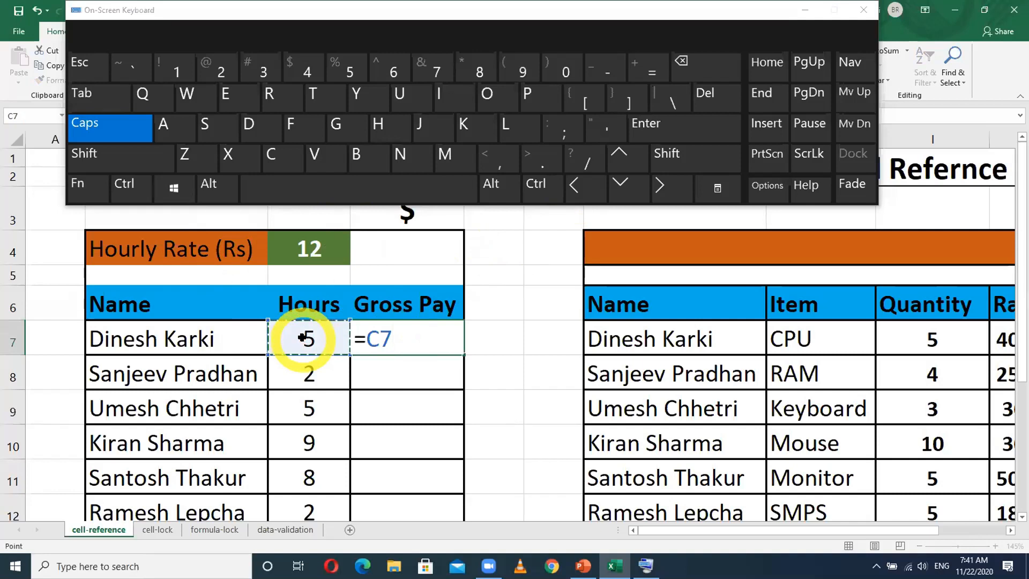
click(536, 185)
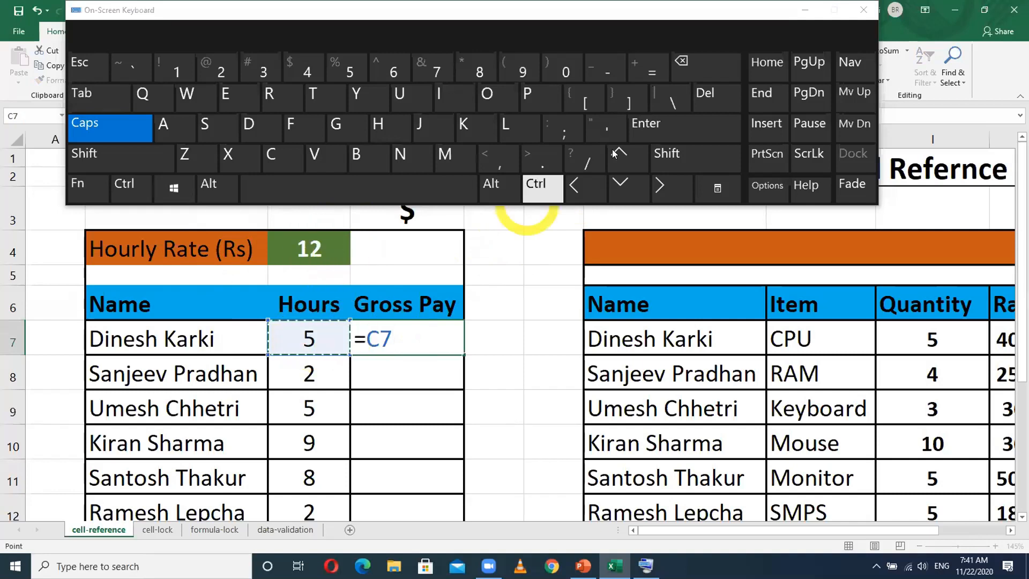
click(668, 156)
click(465, 65)
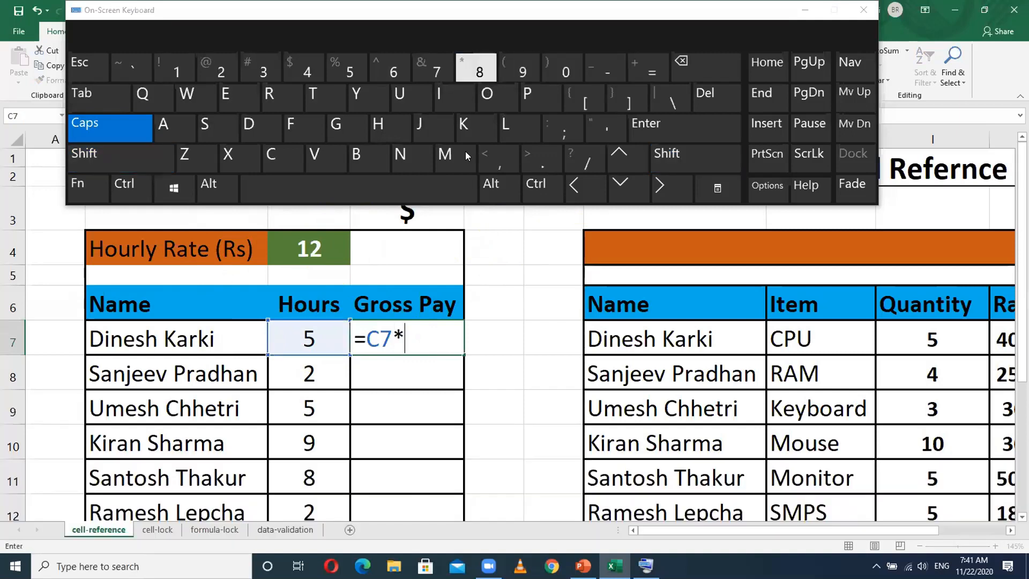
click(309, 245)
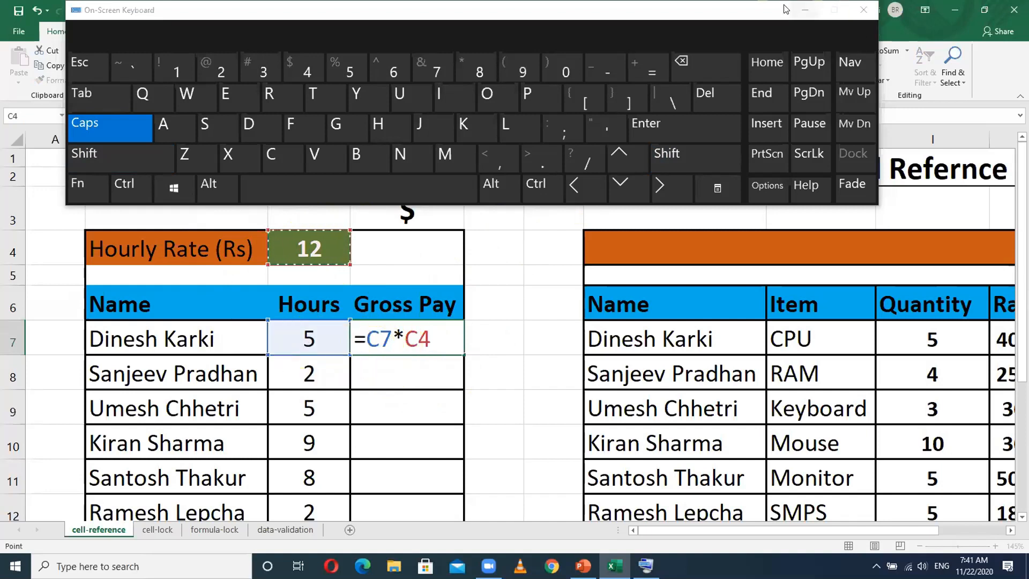
click(804, 9)
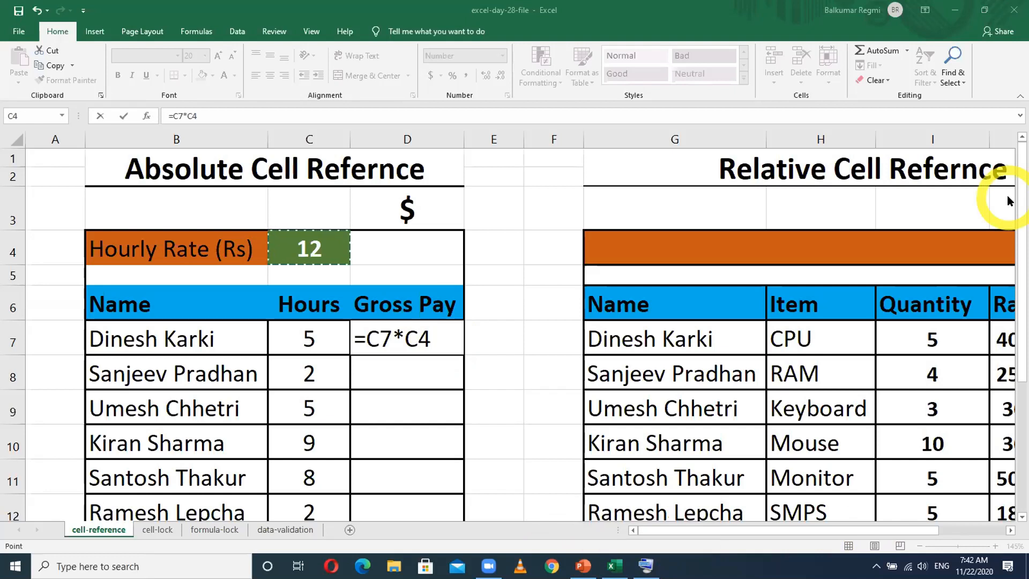
click(427, 346)
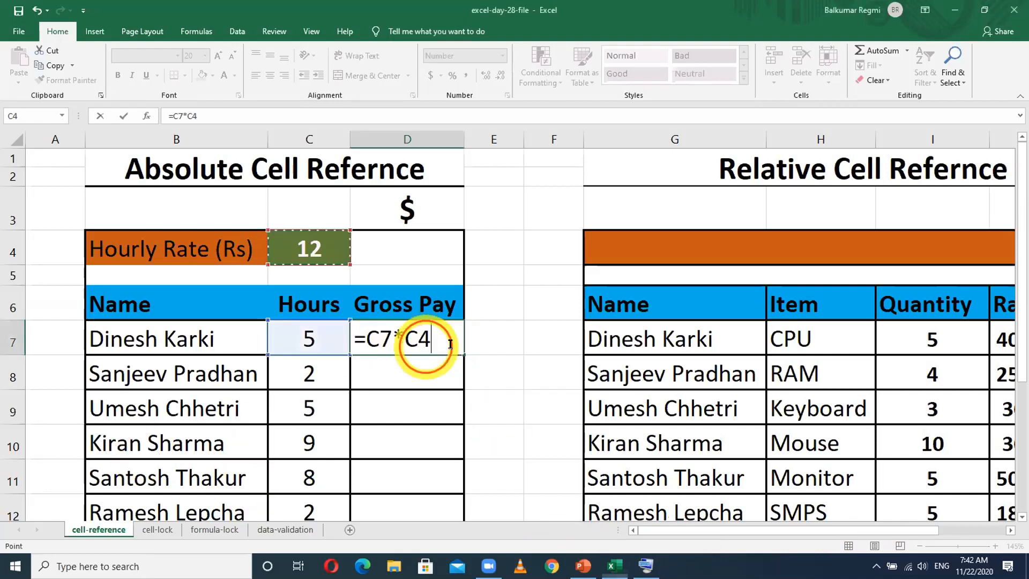
key(Return)
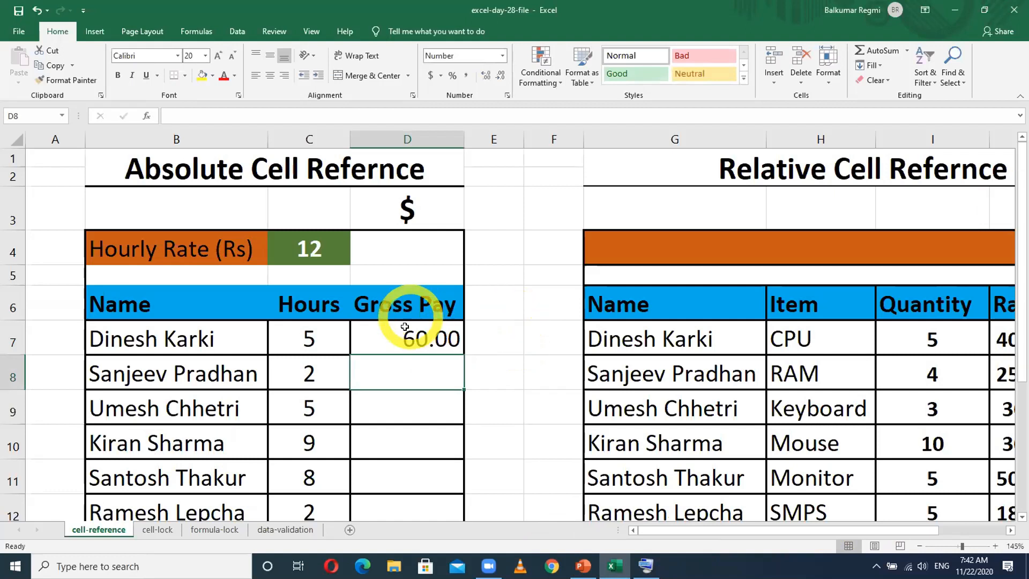
- Fill the Gross Pay formula from D7 down to D11
click(423, 337)
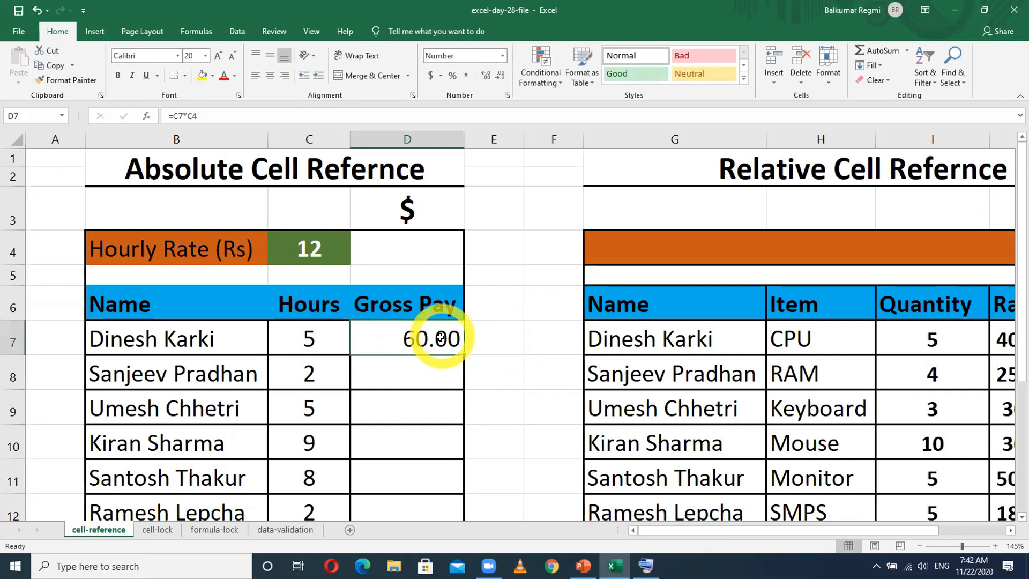
drag(462, 355, 457, 489)
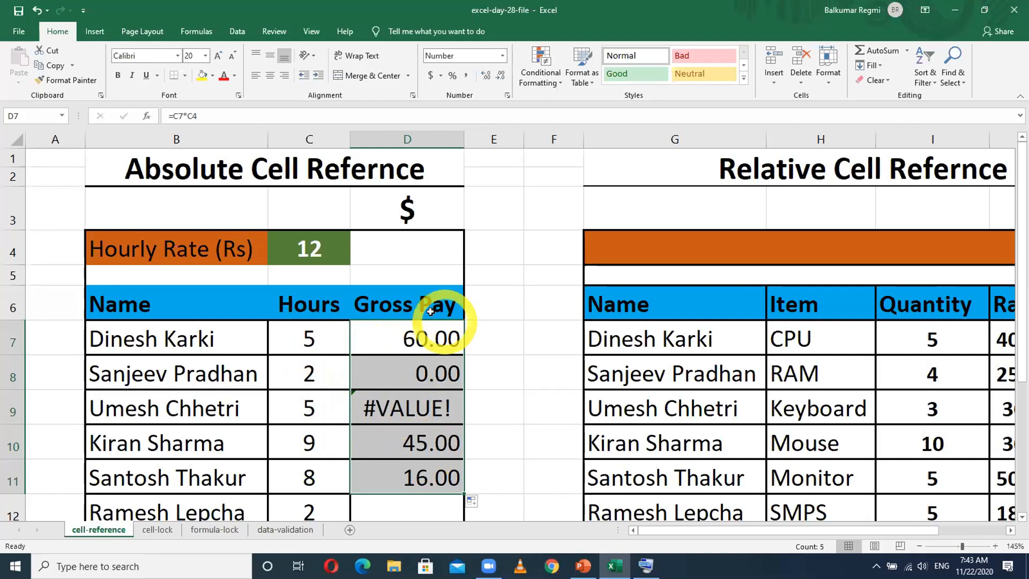
- Inspect the Gross Pay formulas in D7, D8 and D9 to compare which Hours and Hourly Rate cells they reference
click(418, 339)
click(386, 337)
double_click(387, 337)
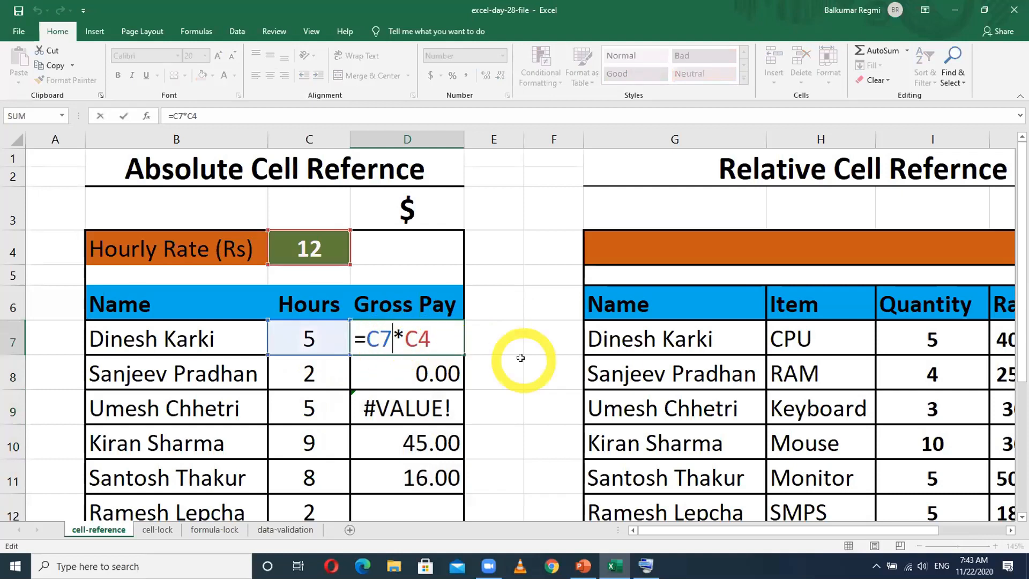
key(Return)
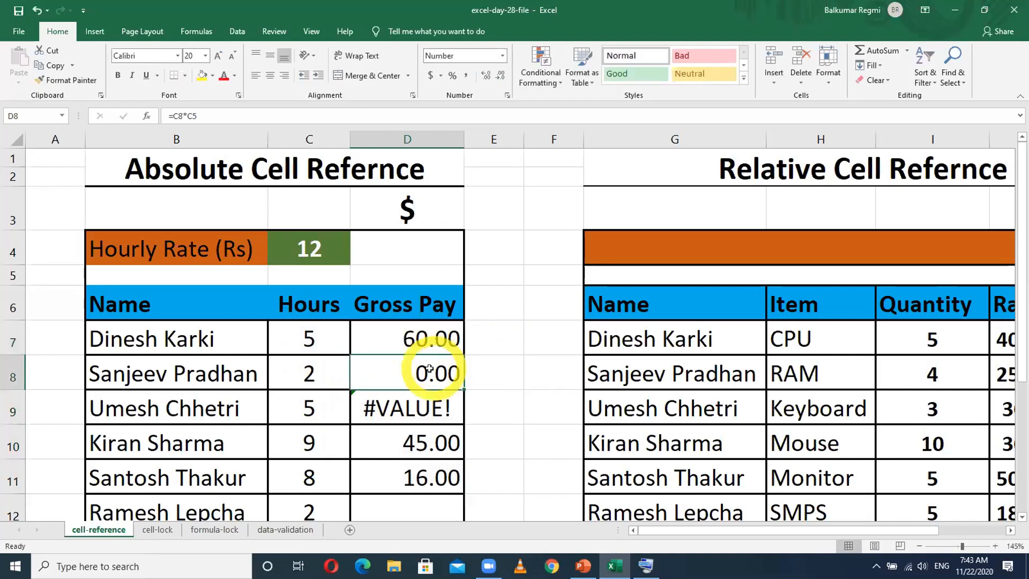
double_click(429, 369)
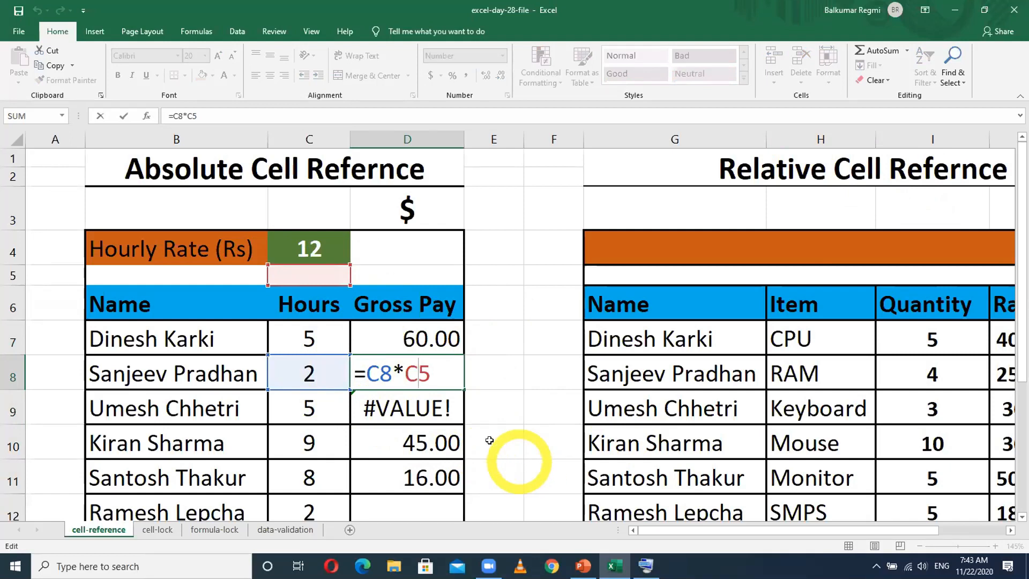
double_click(421, 407)
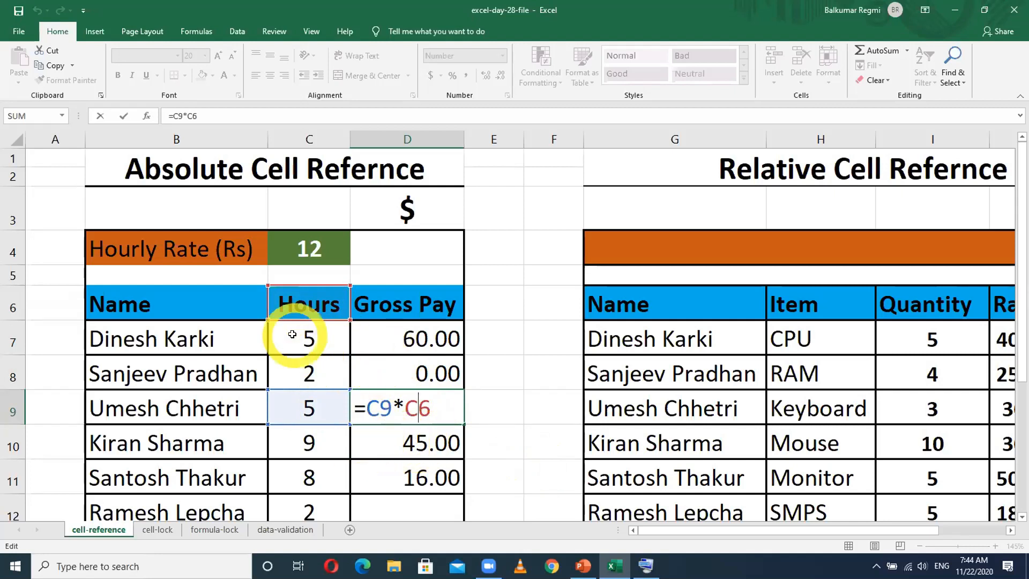
click(413, 338)
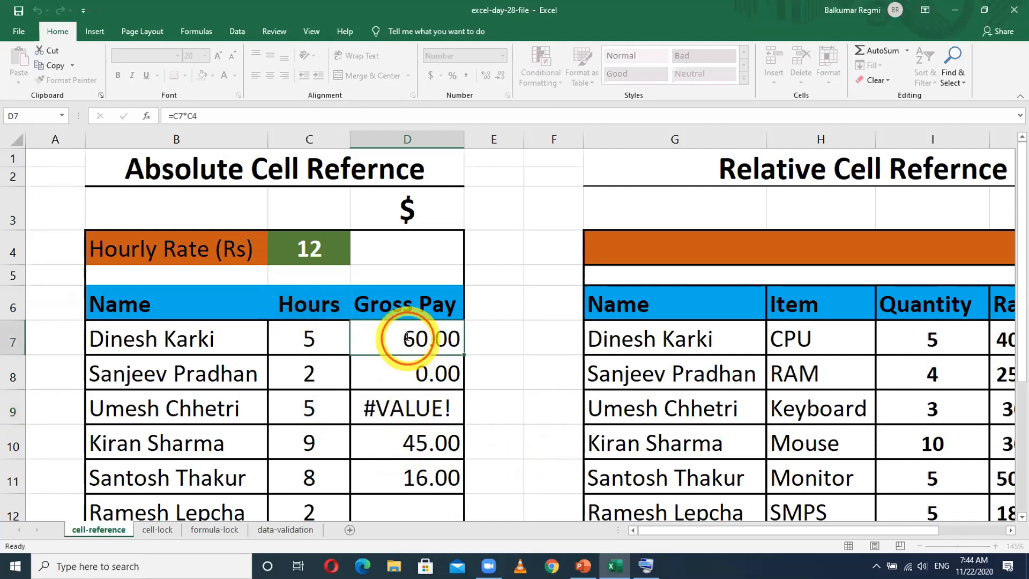
double_click(413, 340)
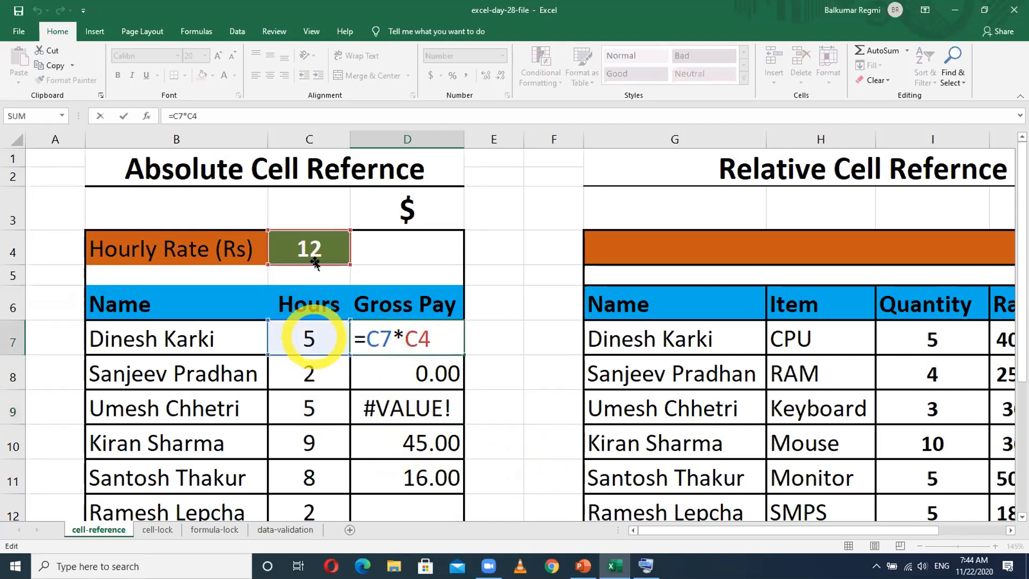
click(406, 374)
key(BackSpace)
key(BackSpace)
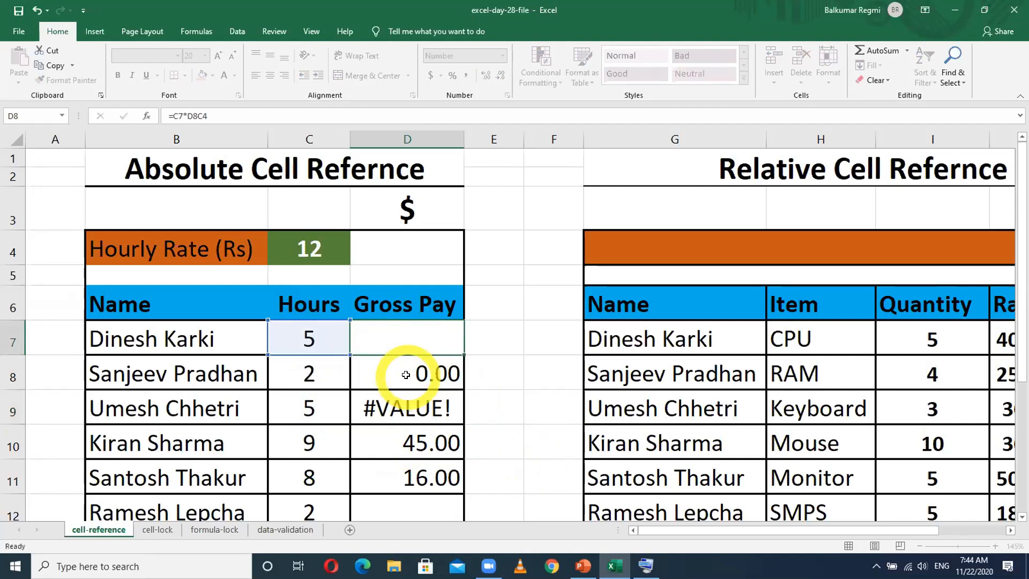
key(Return)
- Inspect the rate reference in the D8 formula and trace the hourly rate cell to column C and row 4
double_click(405, 375)
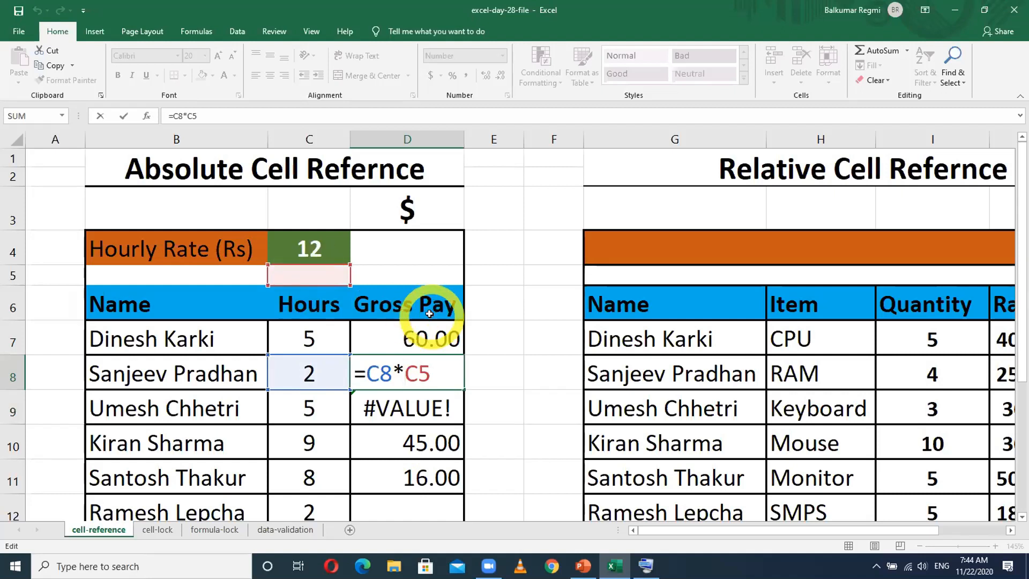
click(310, 248)
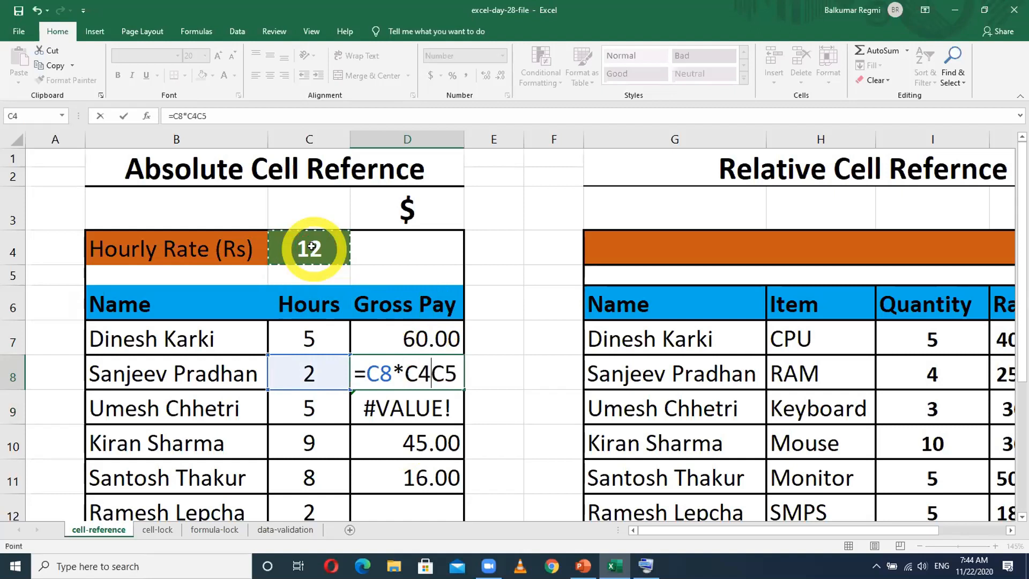
key(Escape)
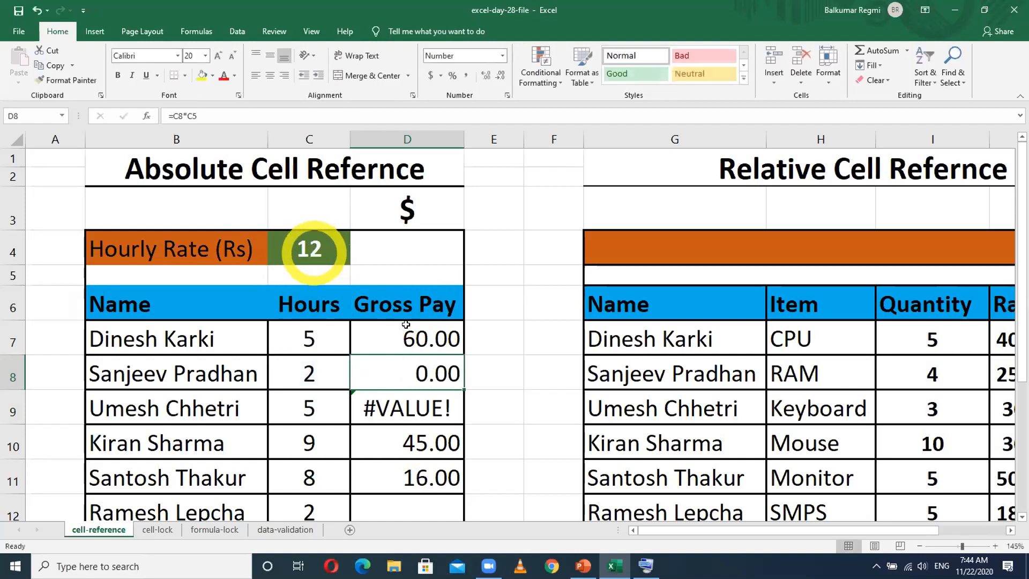
click(312, 244)
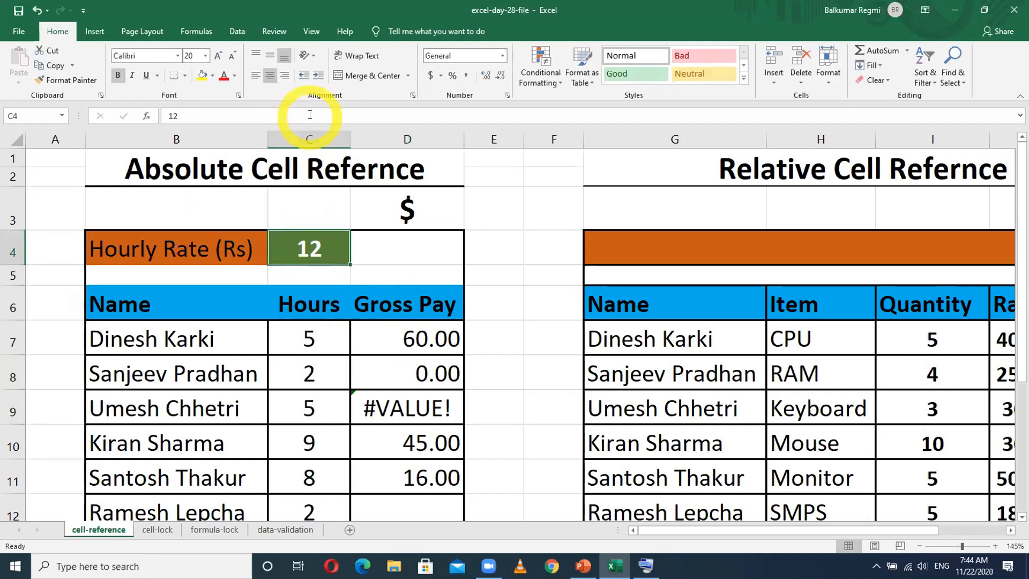
click(310, 138)
click(12, 251)
click(311, 247)
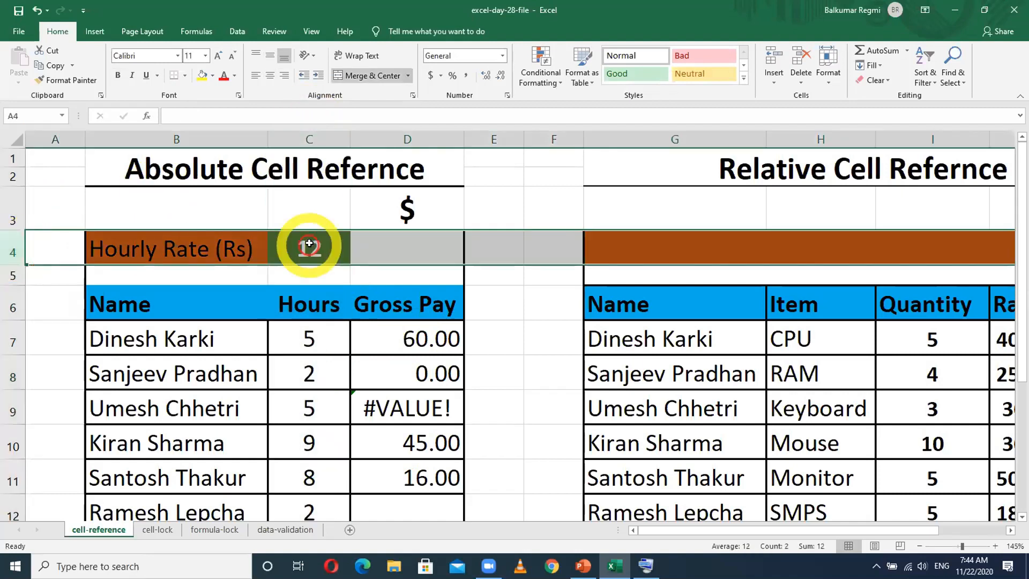
- Open the Gross Pay formula in D7 for editing at its C4 reference, with the On-Screen Keyboard displayed
double_click(417, 339)
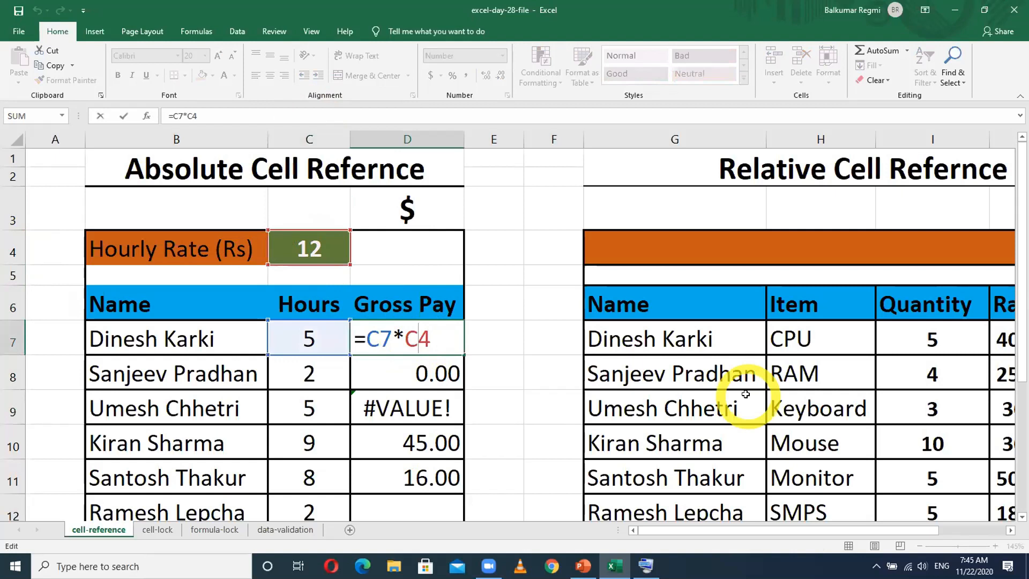
click(647, 563)
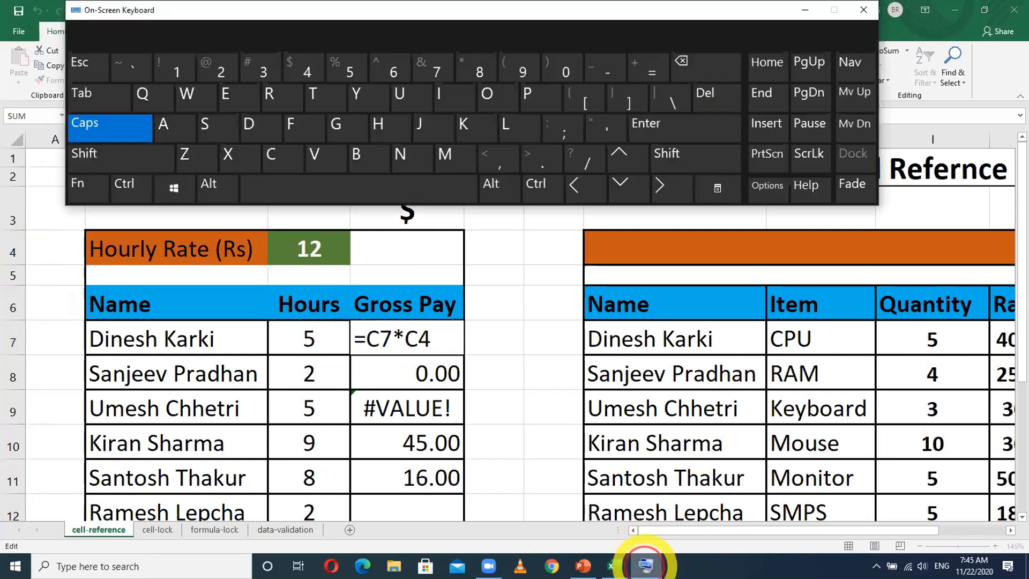
click(417, 338)
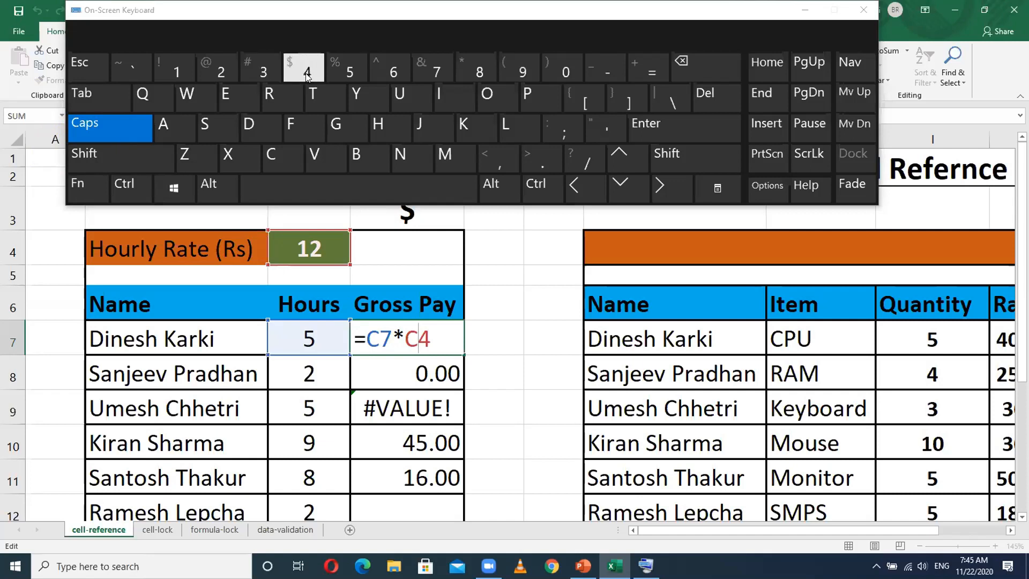
- Try the absolute form $C$4 for the hourly rate in the D7 formula and undo the change
click(86, 187)
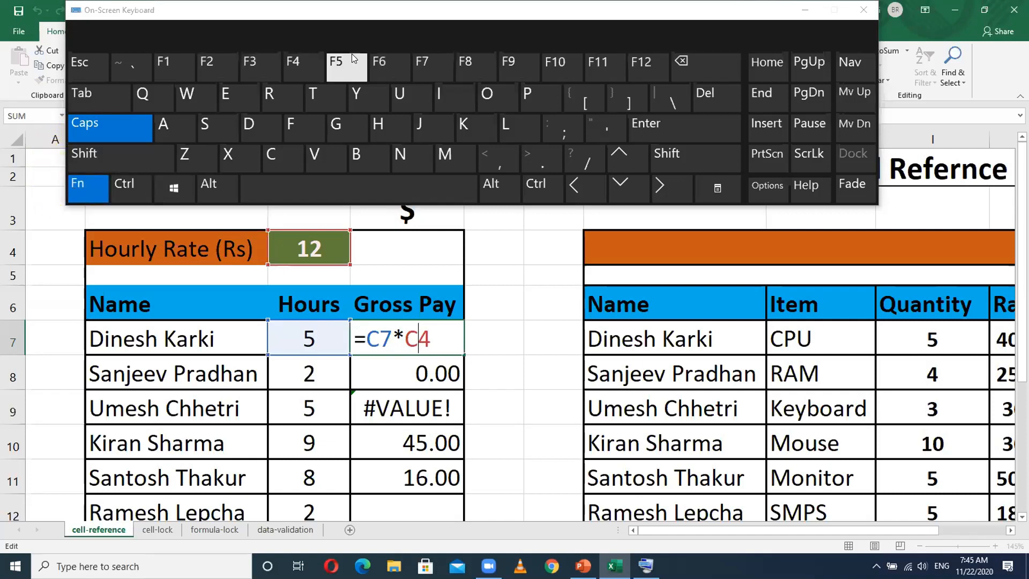
click(303, 64)
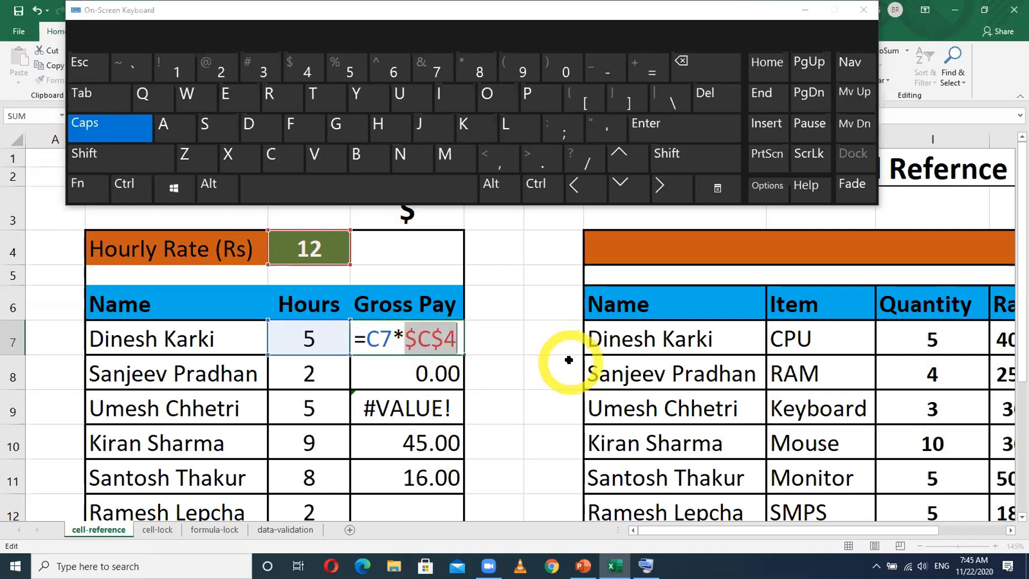
key(ctrl+z)
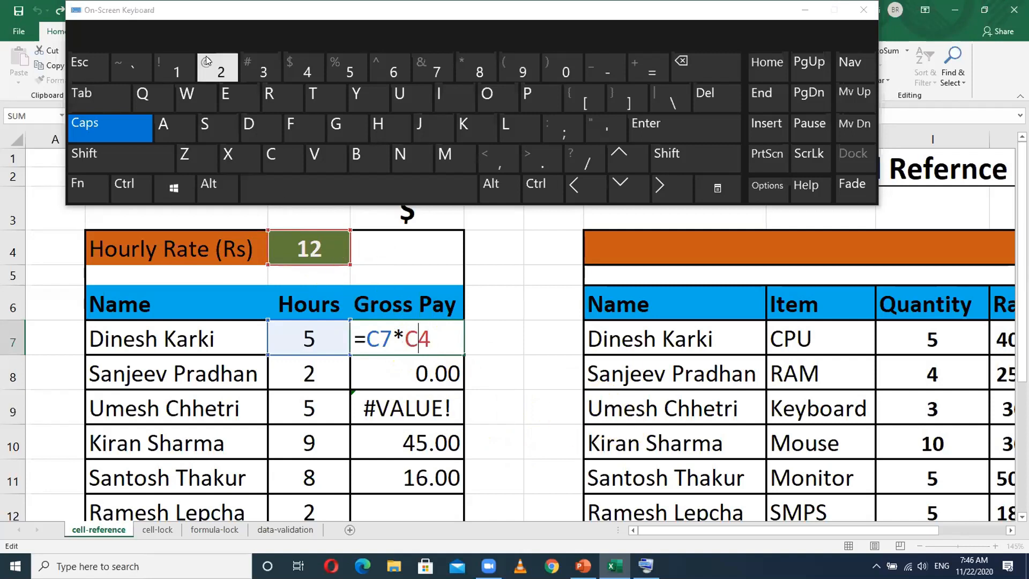
- Make the hourly rate reference absolute so D7 reads =C7*$C$4, minimize the On-Screen Keyboard and commit the formula
click(89, 185)
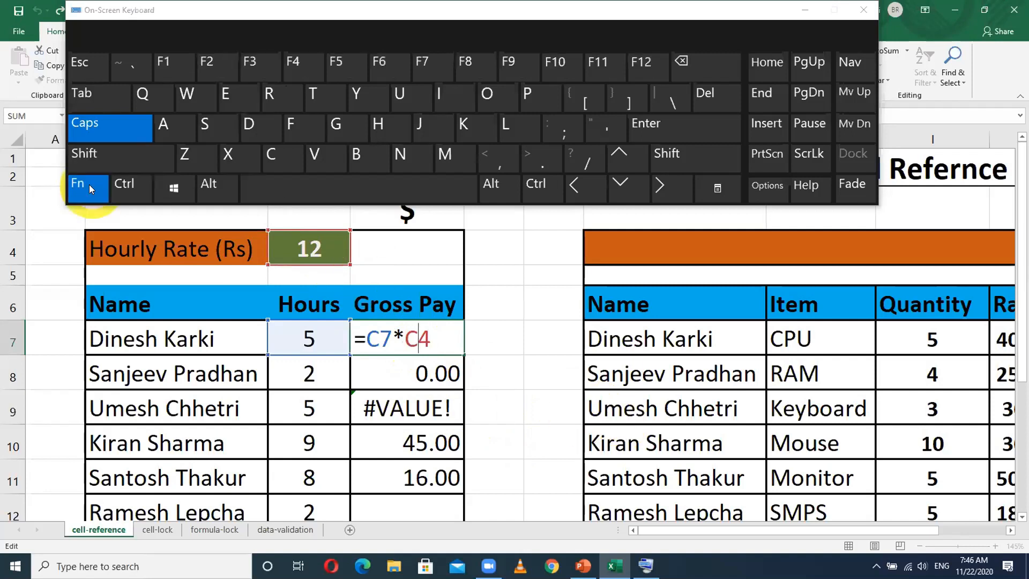
click(299, 69)
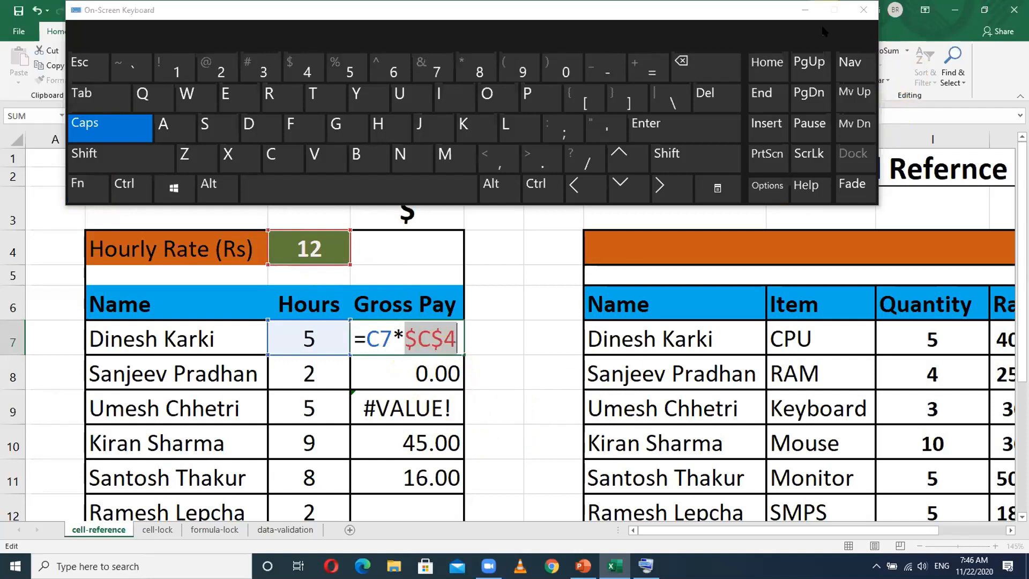
click(805, 10)
click(429, 382)
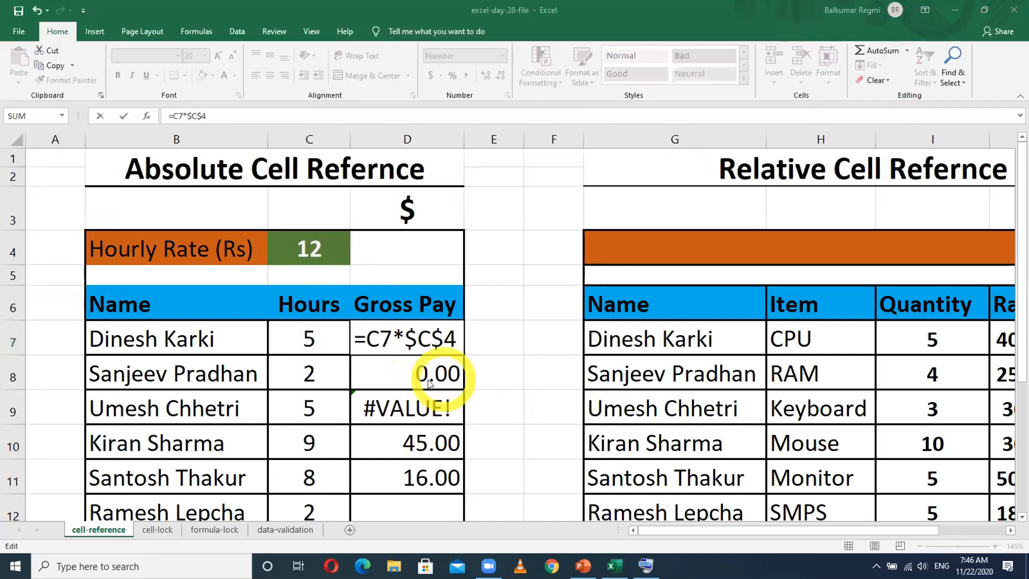
click(429, 382)
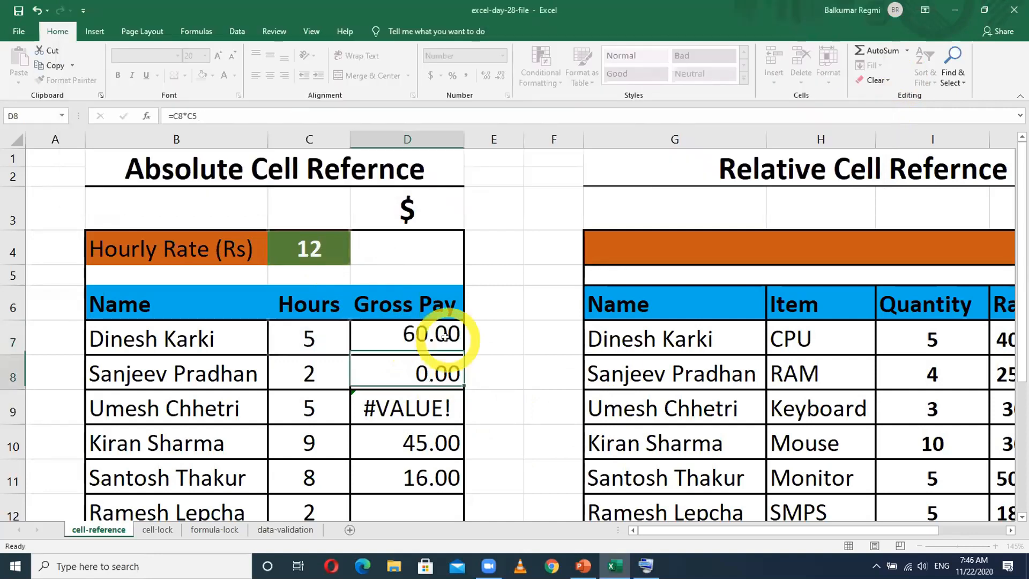
- Fill the Gross Pay formula with the absolute rate reference from D7 down to D13
click(445, 340)
drag(460, 356, 460, 482)
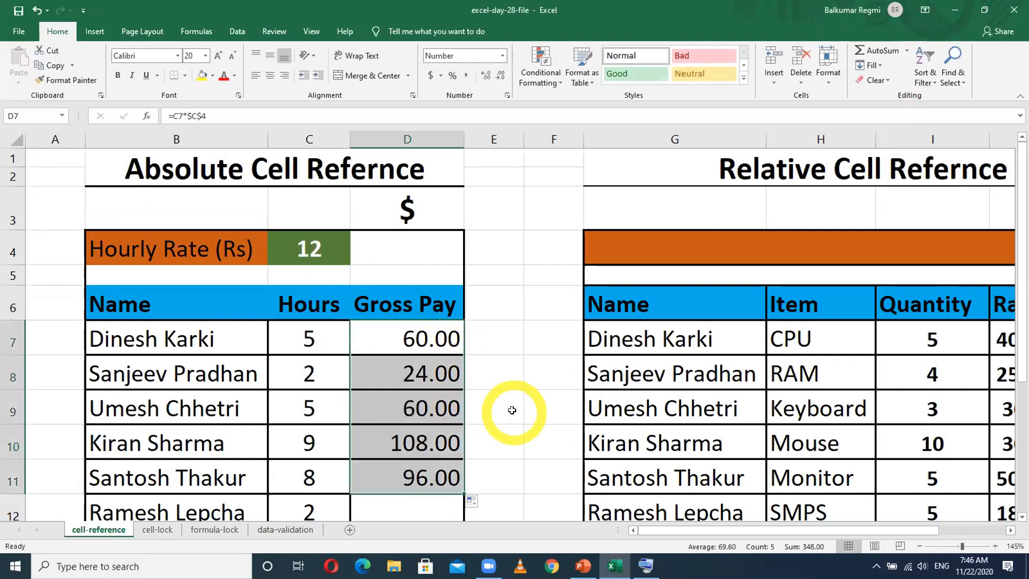
scroll(509, 407, down, 1)
drag(461, 411, 455, 469)
click(529, 436)
- Inspect the formula in D13 to check which Hours and Hourly Rate cells it references
click(395, 463)
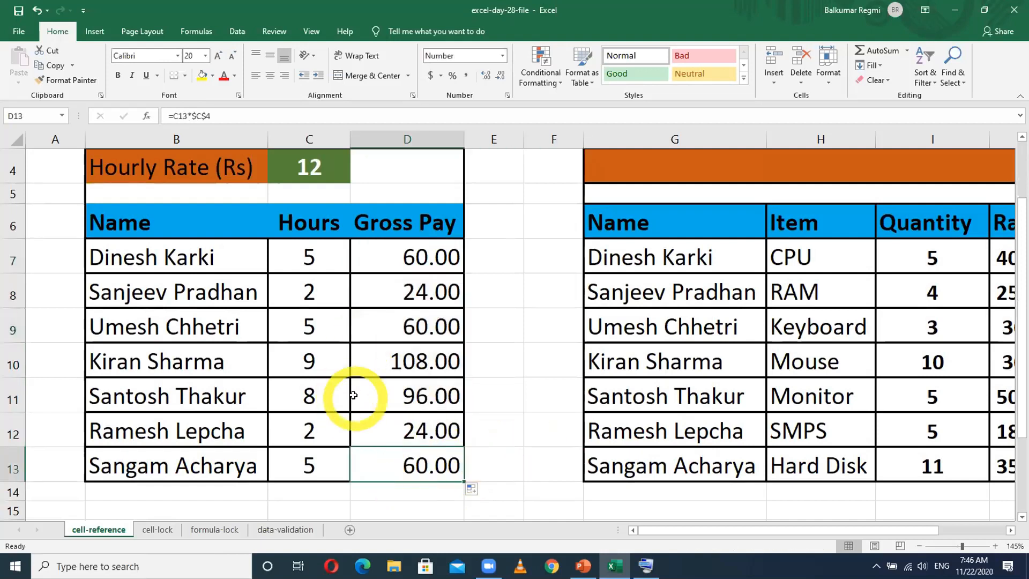
double_click(418, 461)
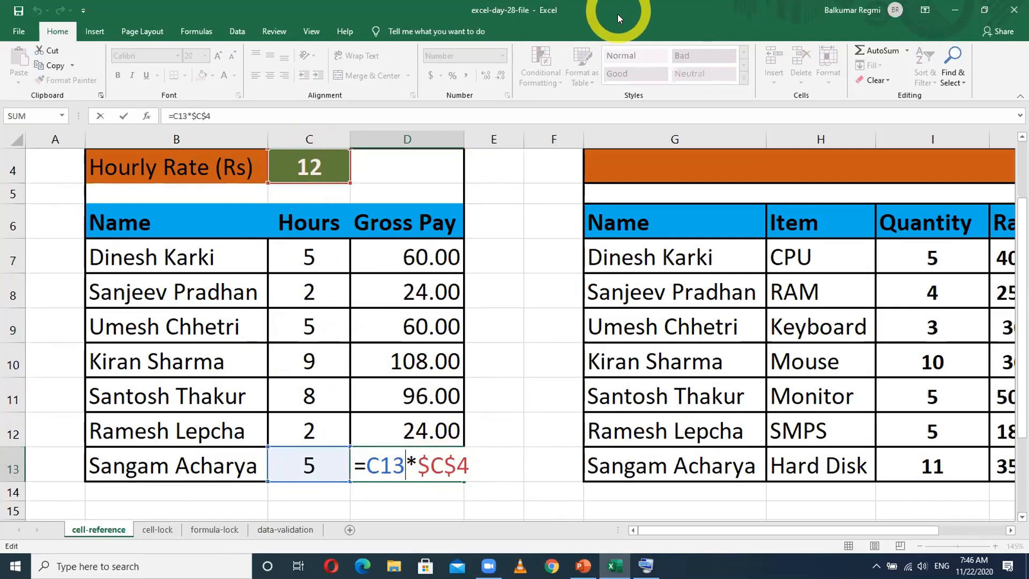
key(Return)
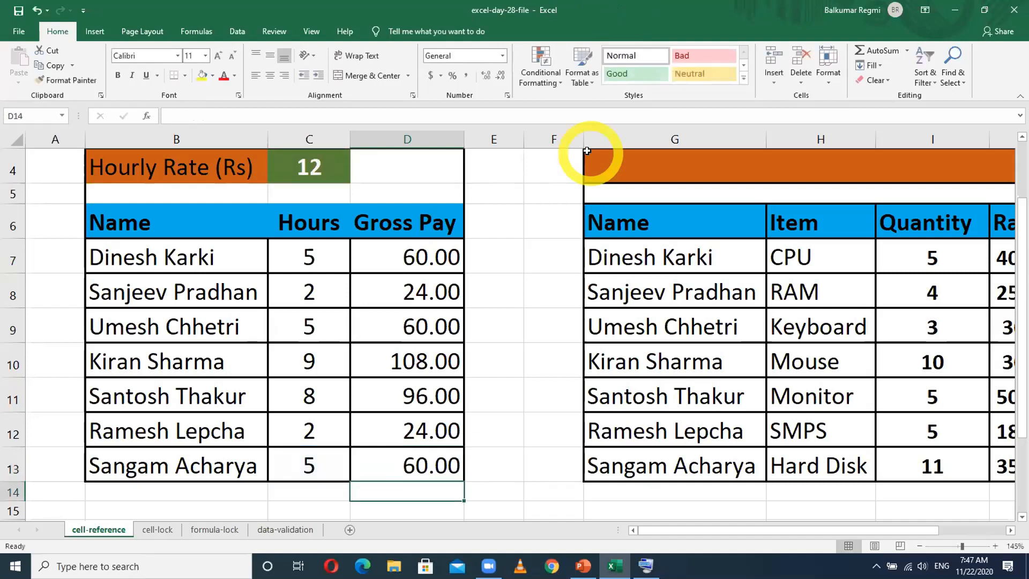
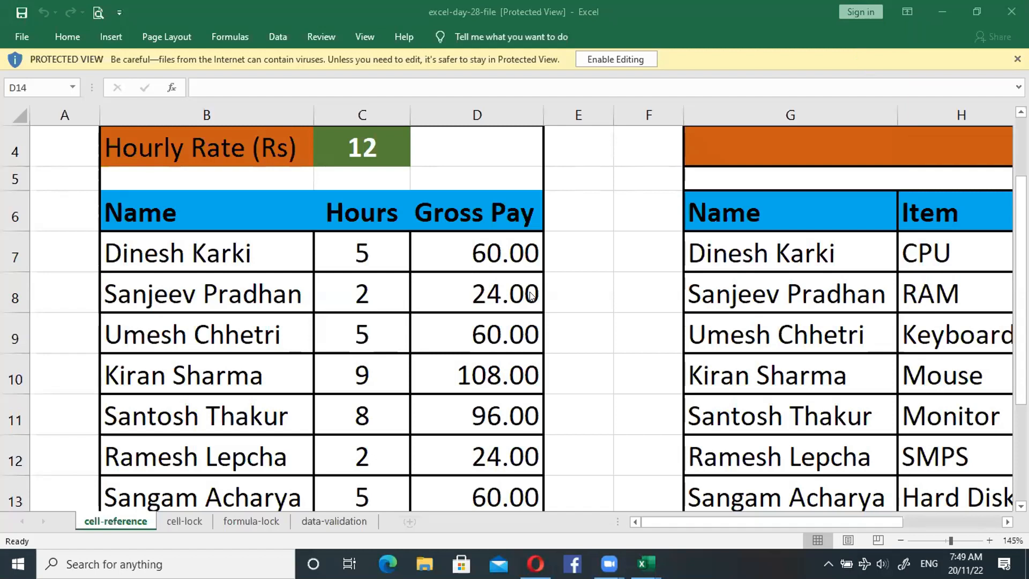
- Review the Gross Pay results in D7:D13 and check the formula behind the first Total in K7
drag(496, 256, 497, 460)
scroll(386, 209, right, 8)
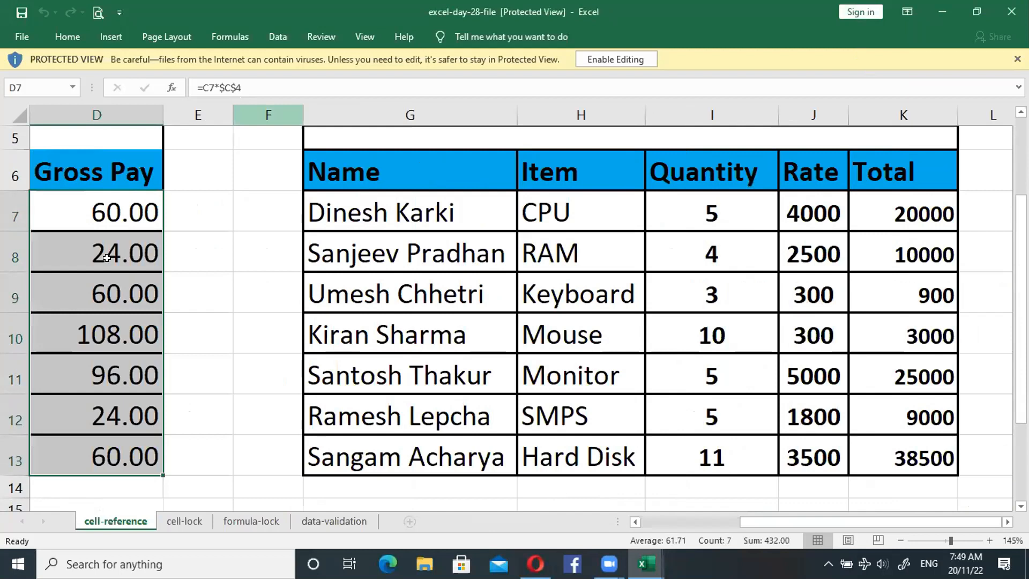
click(610, 564)
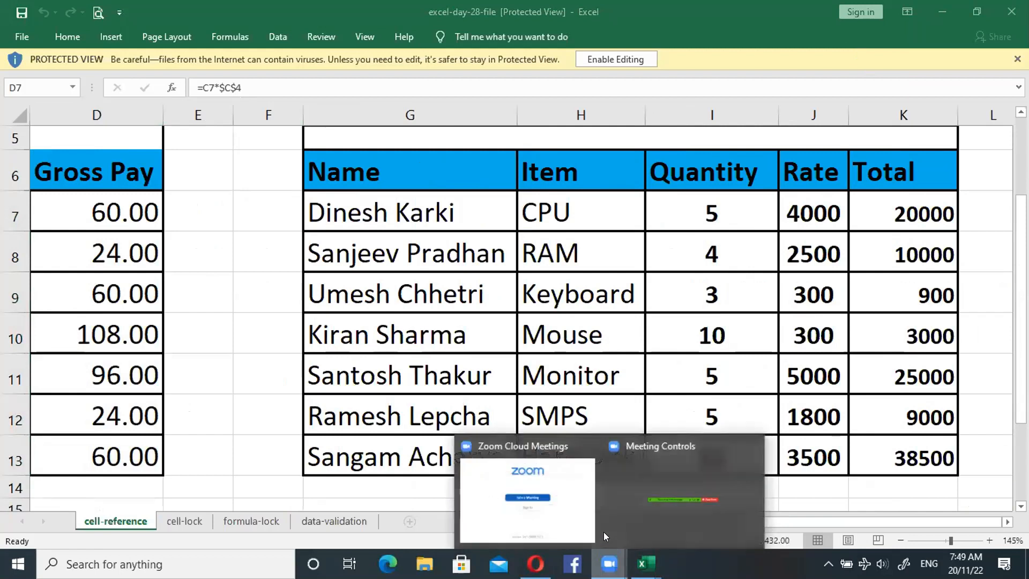
click(560, 333)
click(946, 213)
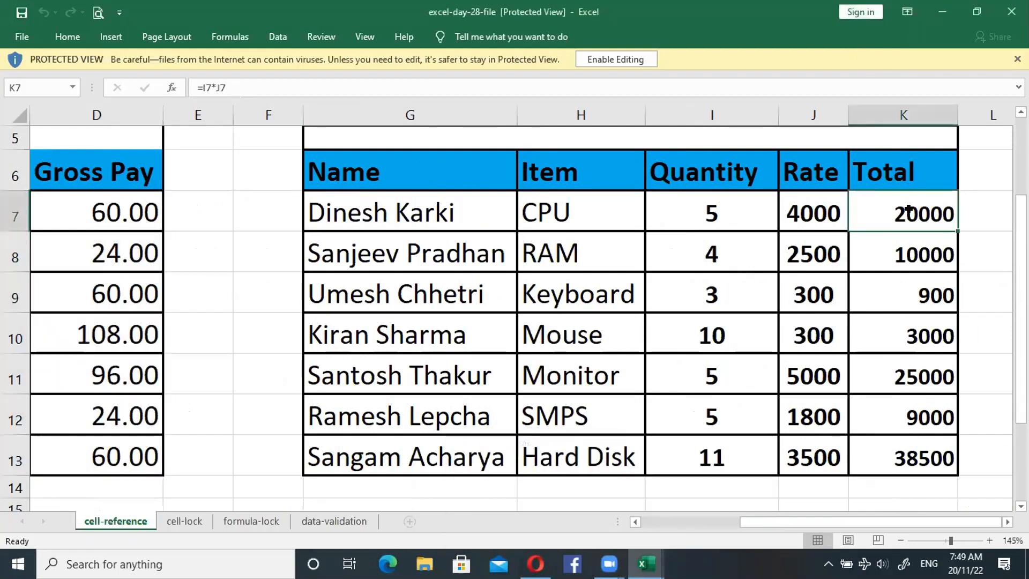
- Switch to the Book2 workbook and bold the hourly pay table B2:D10 and the item table I4:M10
mouse_move(645, 564)
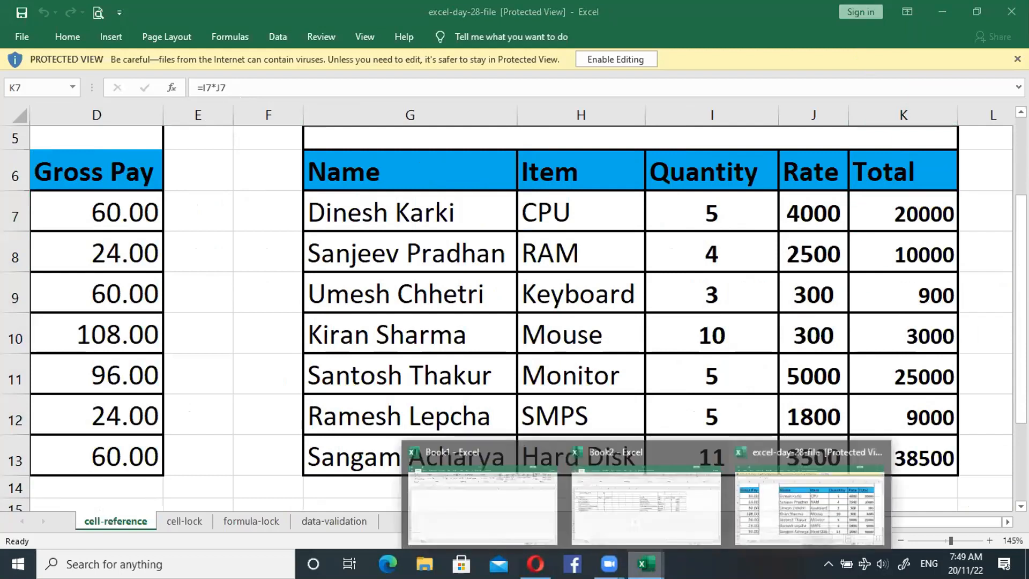
click(643, 485)
drag(80, 191, 240, 308)
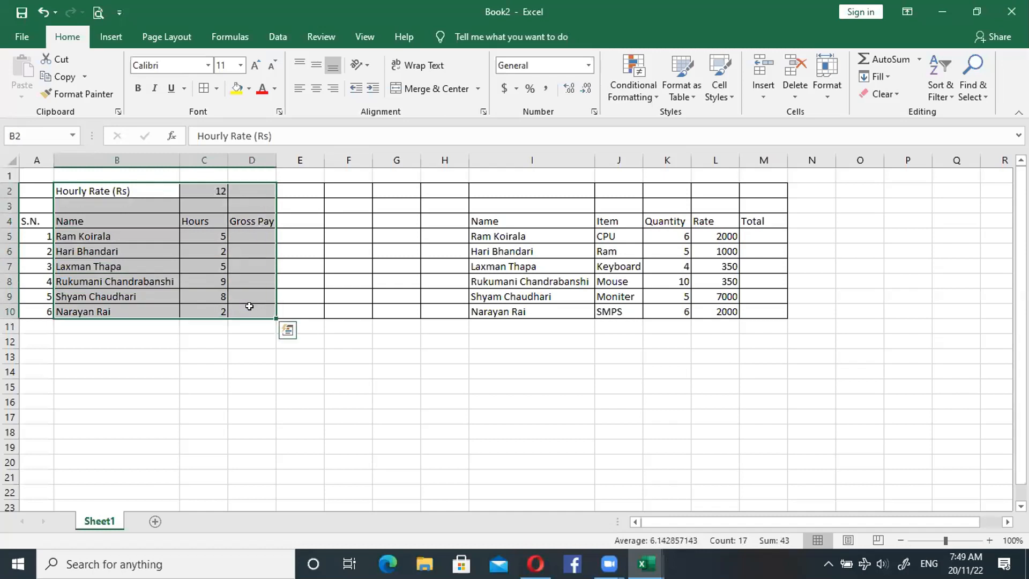
key(ctrl+b)
drag(480, 222, 741, 310)
key(ctrl+b)
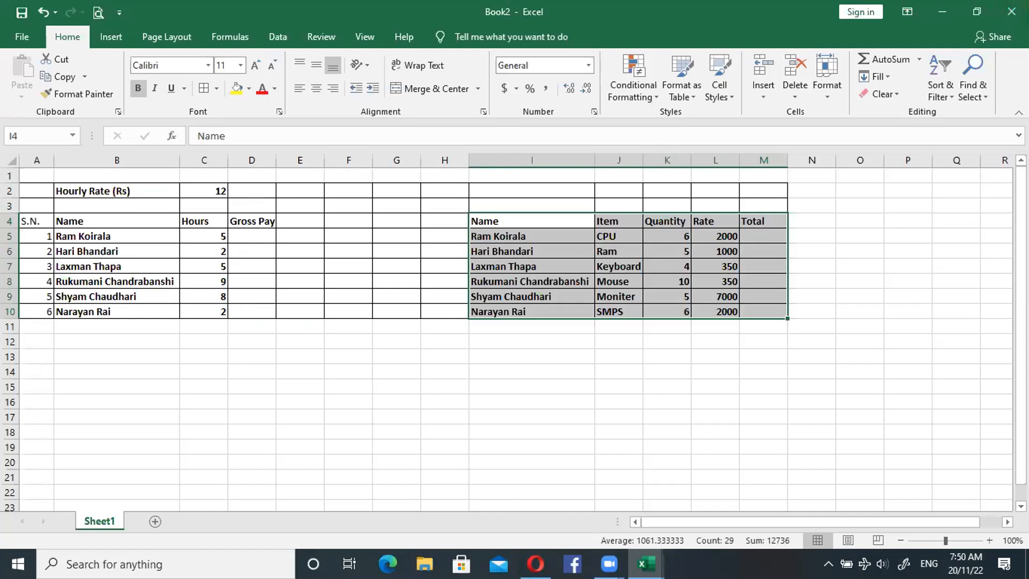
click(1011, 11)
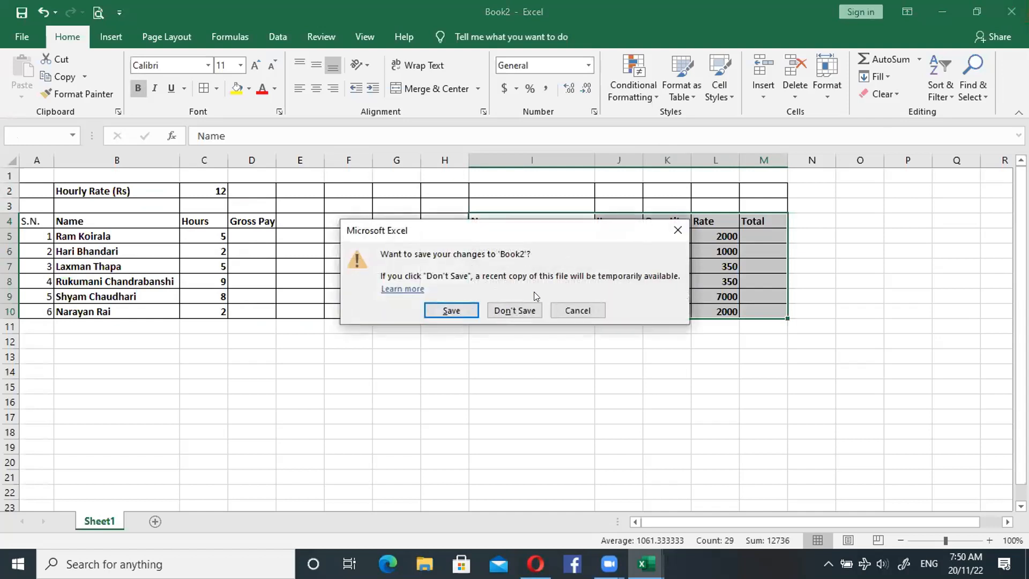
click(584, 311)
- Calculate the Total in M5 as quantity times rate with =K5*L5 and fill the formula down to M10
click(759, 236)
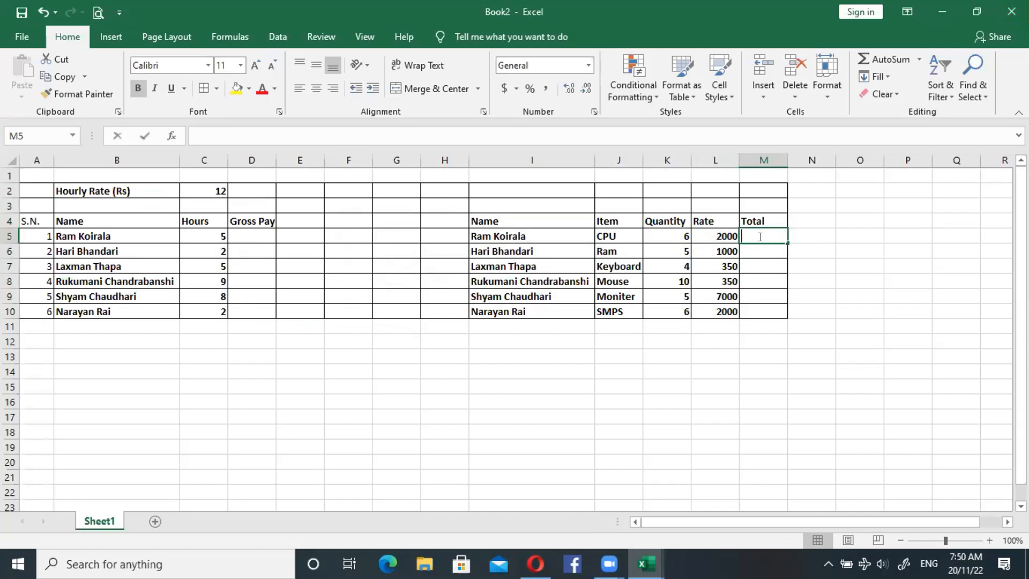
text(=)
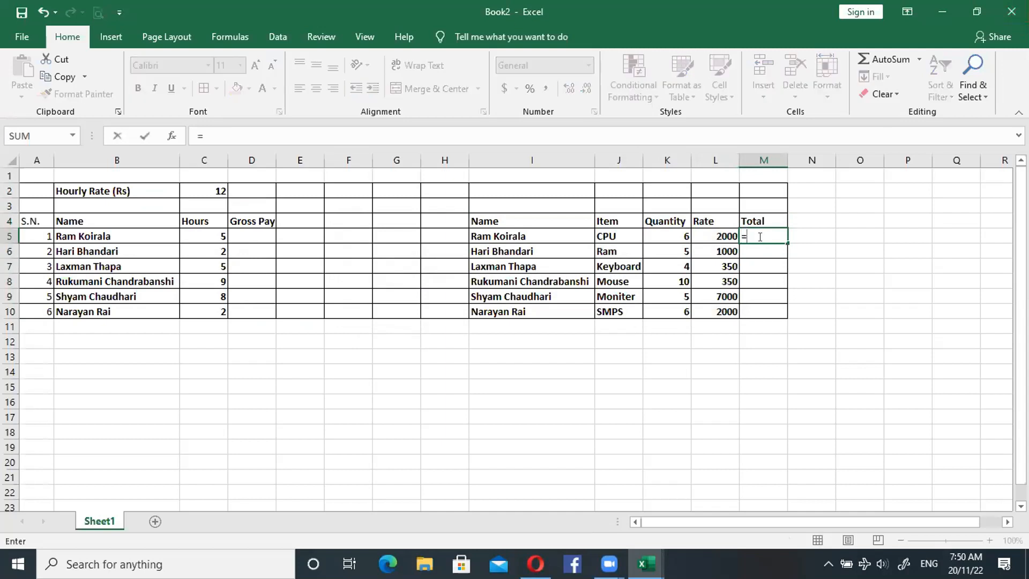
click(670, 237)
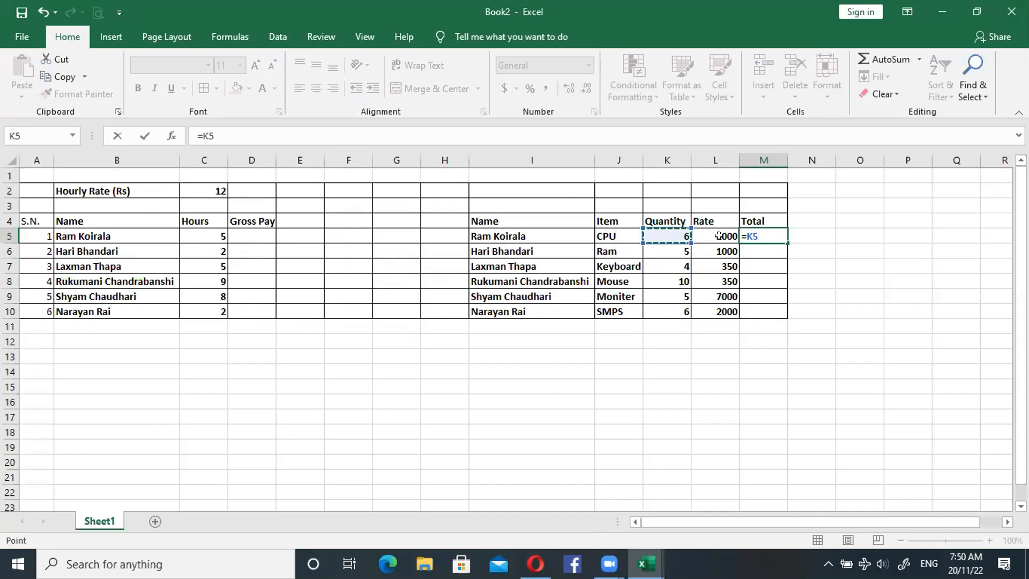
text(+)
key(BackSpace)
text(*)
click(720, 236)
key(Return)
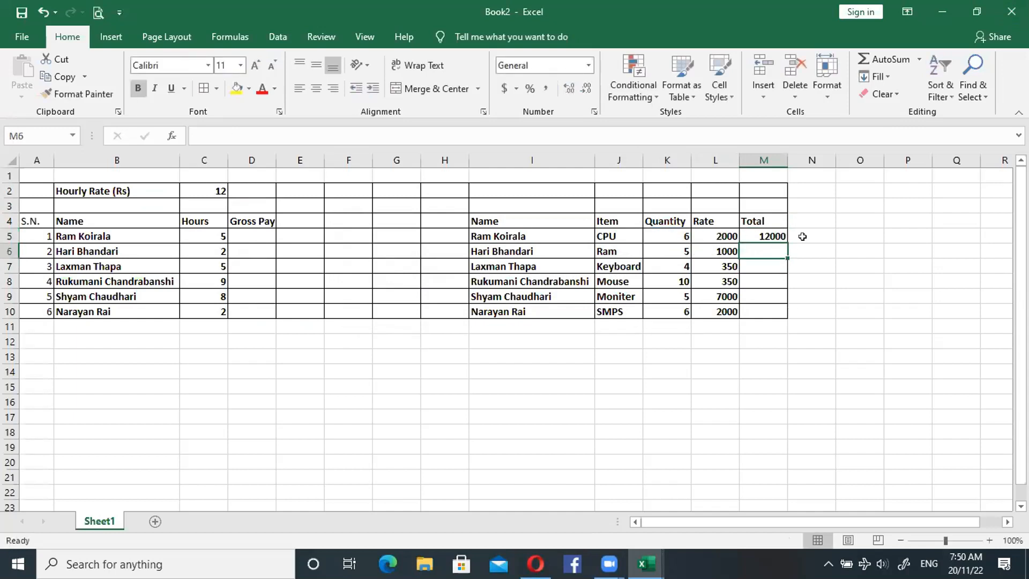
click(775, 235)
double_click(786, 242)
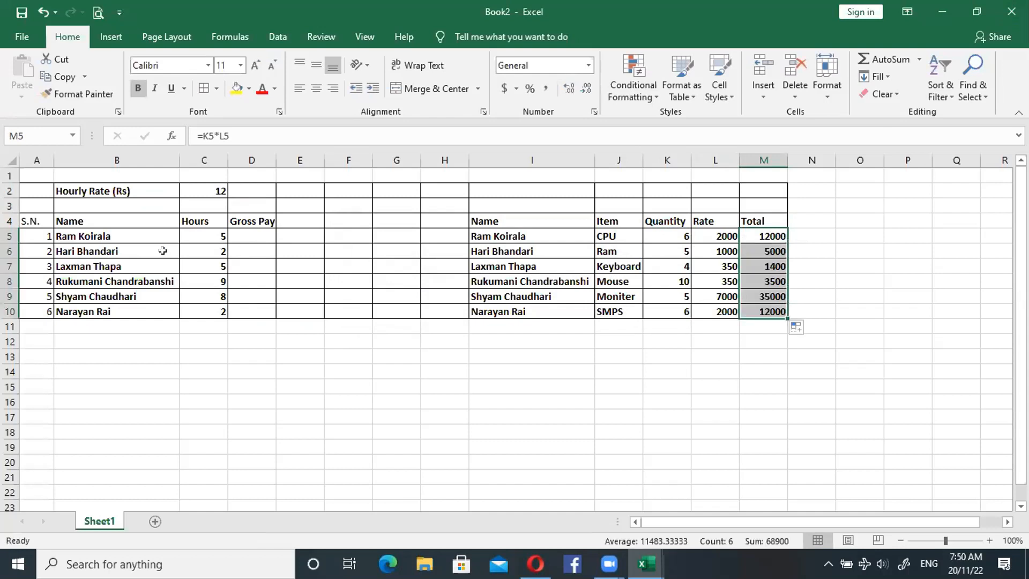
- Calculate Gross Pay in D5 with the relative formula =C5*C2 and fill it down to D10
click(246, 234)
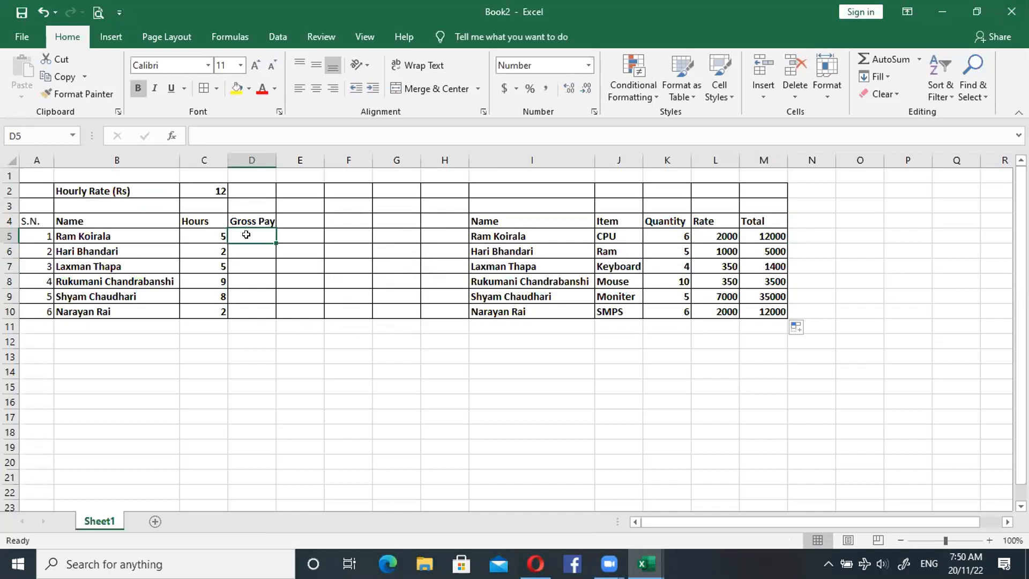
text(=)
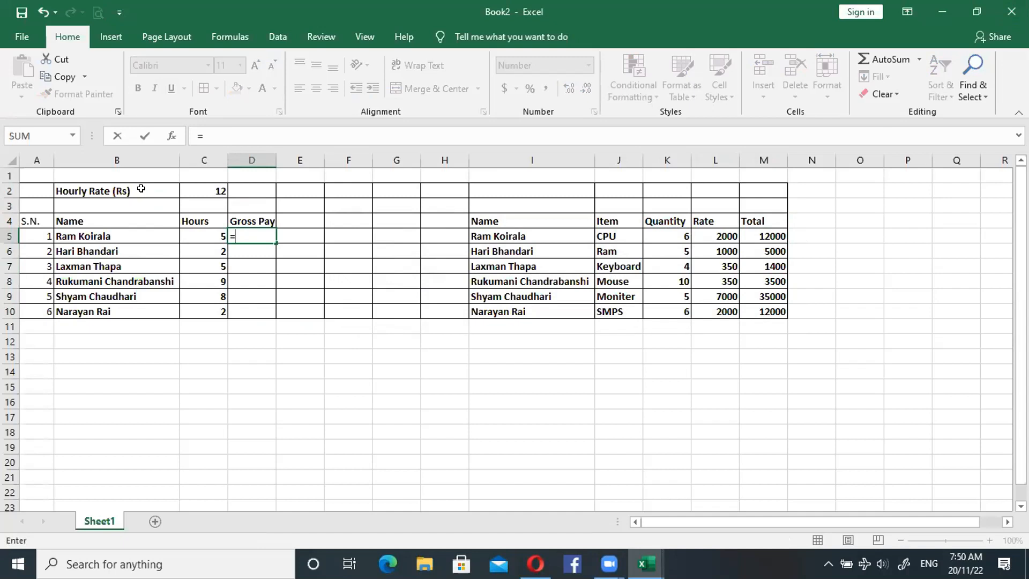
click(205, 230)
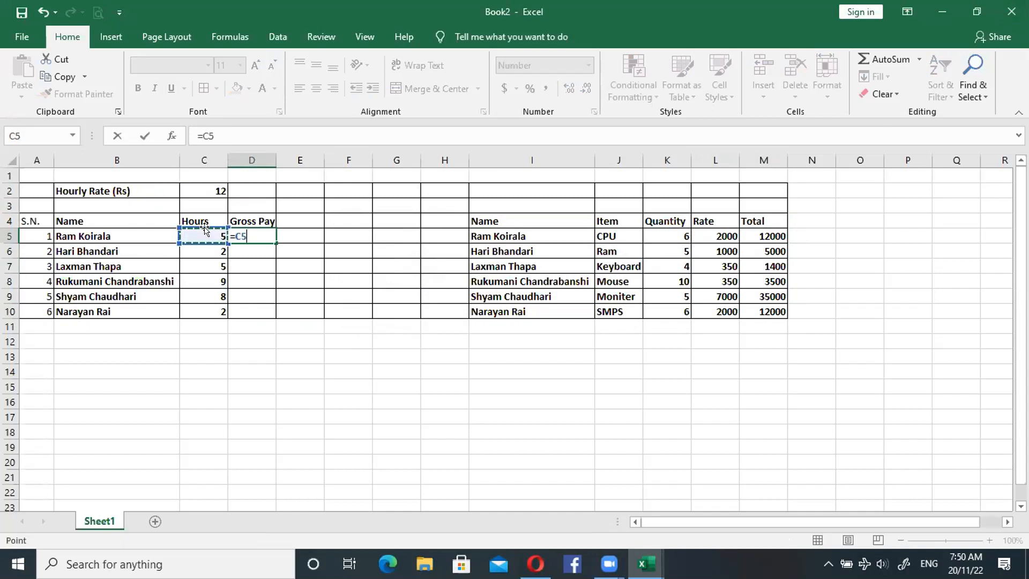
text(*)
click(210, 188)
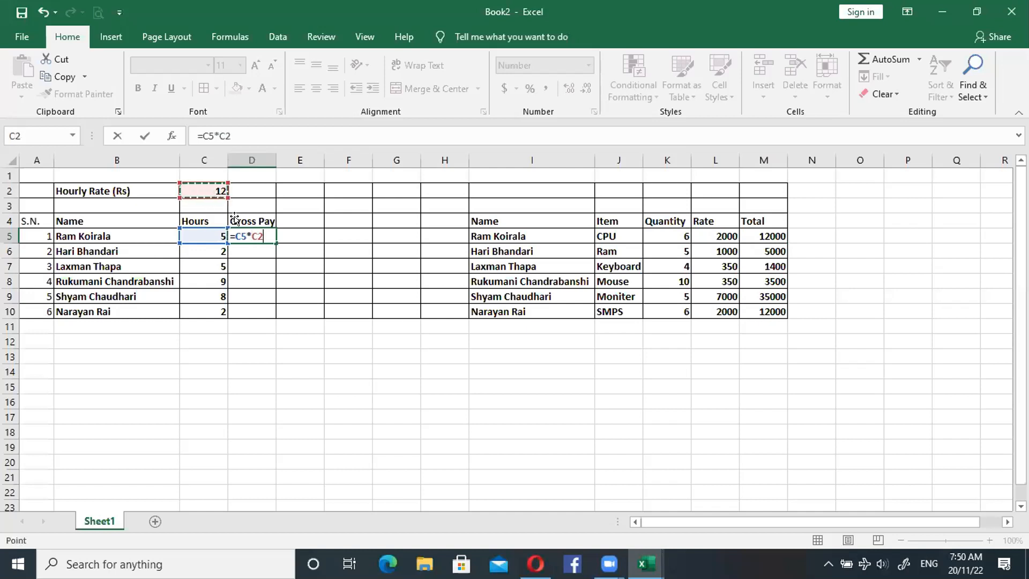
key(Return)
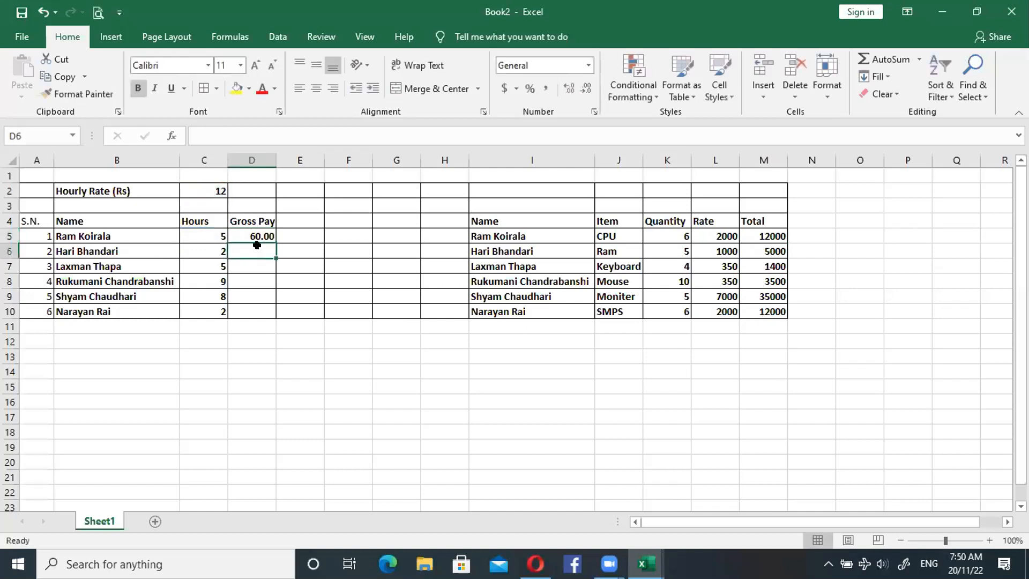
click(256, 234)
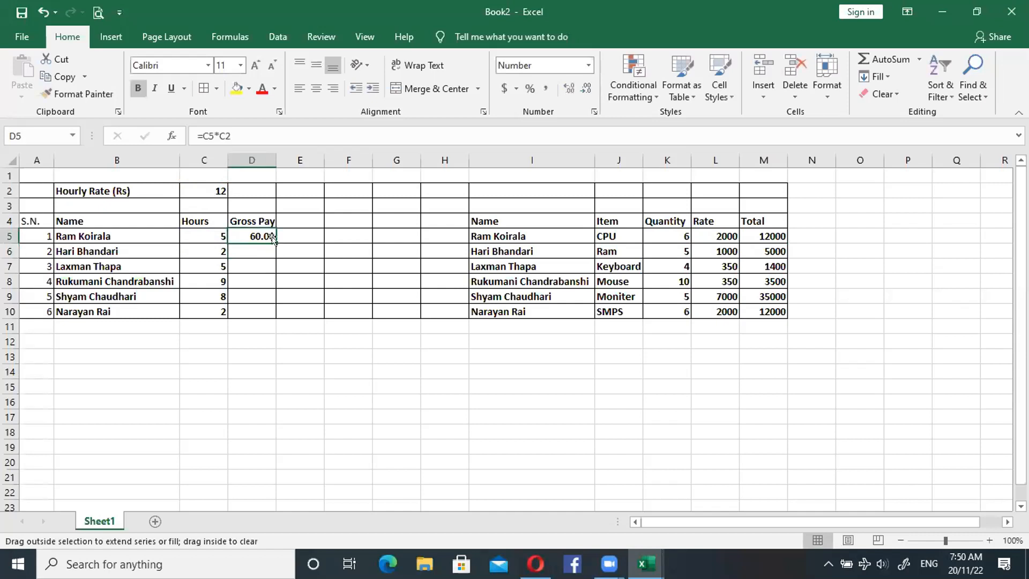
double_click(276, 243)
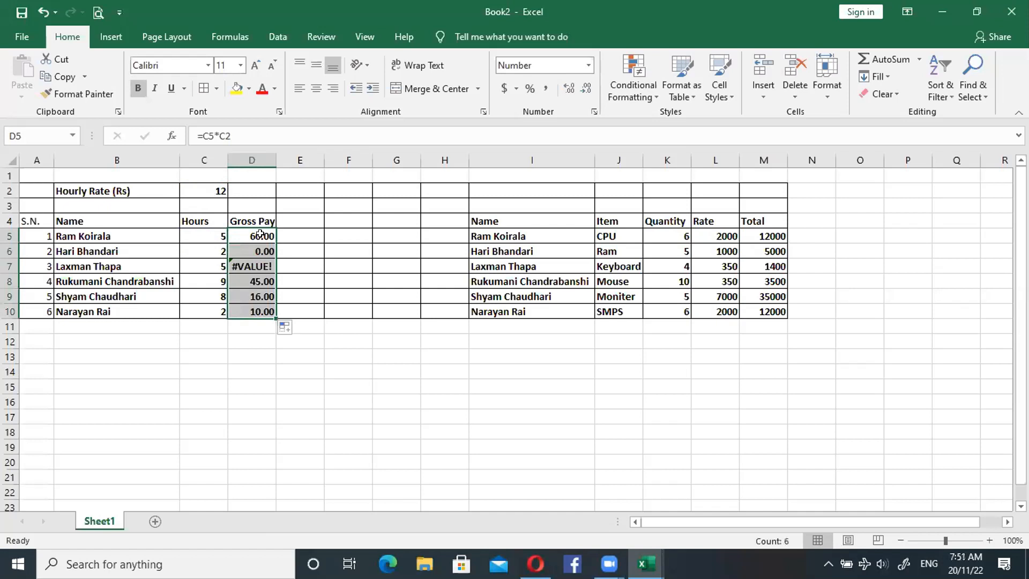
- Lock the hourly rate row so D5 reads =C5*C$2 and refill the Gross Pay column down to D10
click(260, 235)
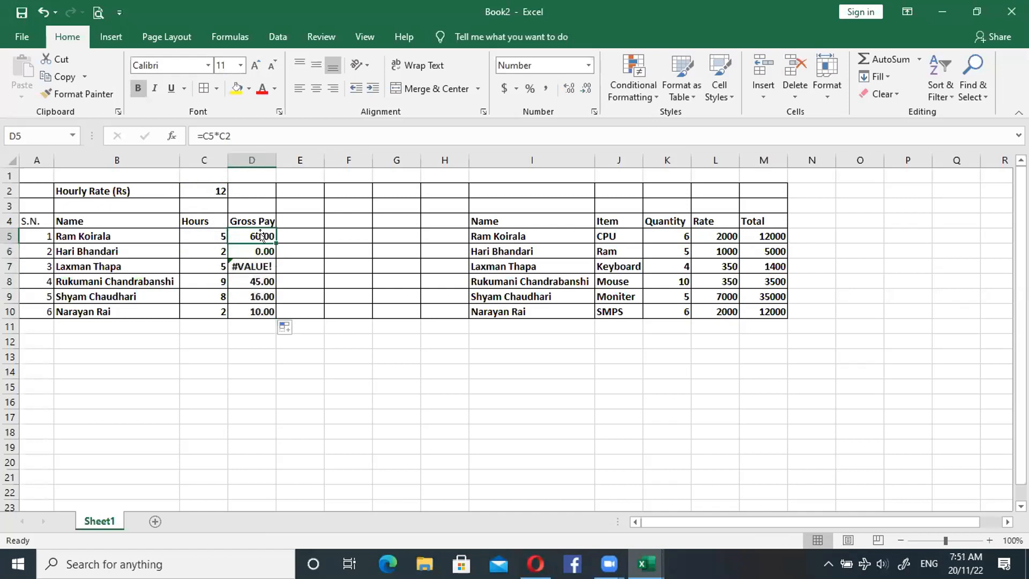
double_click(258, 234)
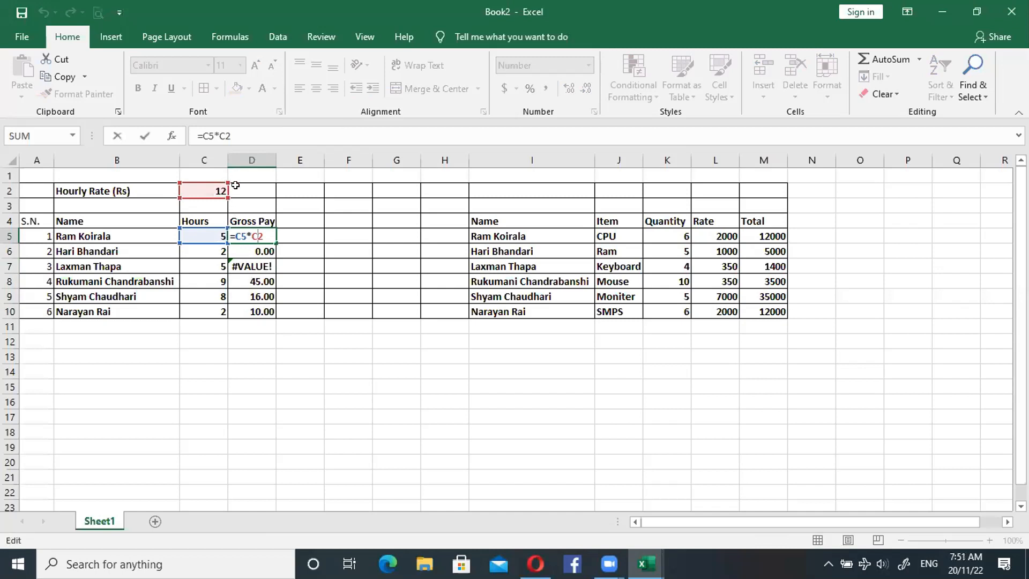
text($)
key(Return)
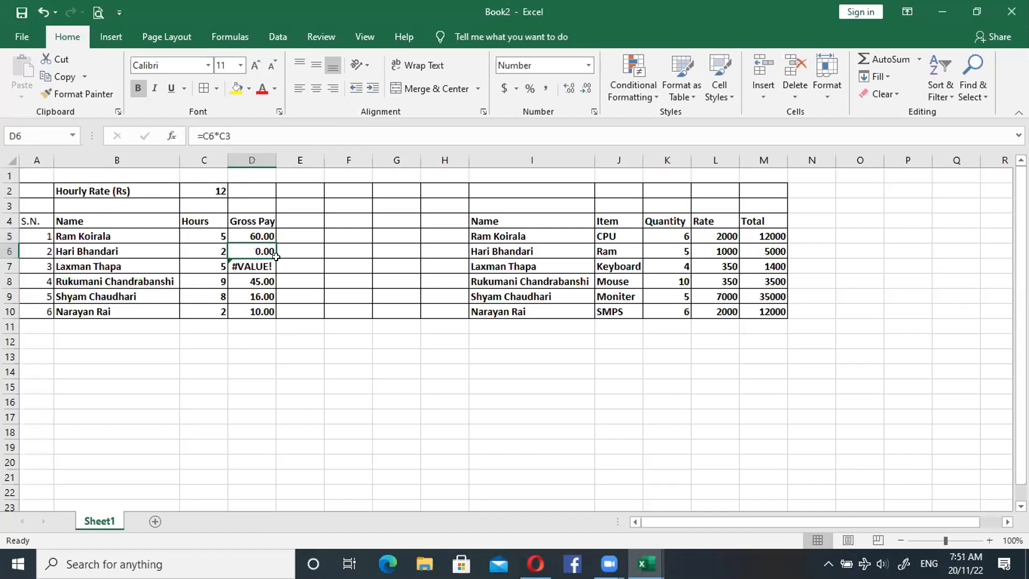
click(269, 235)
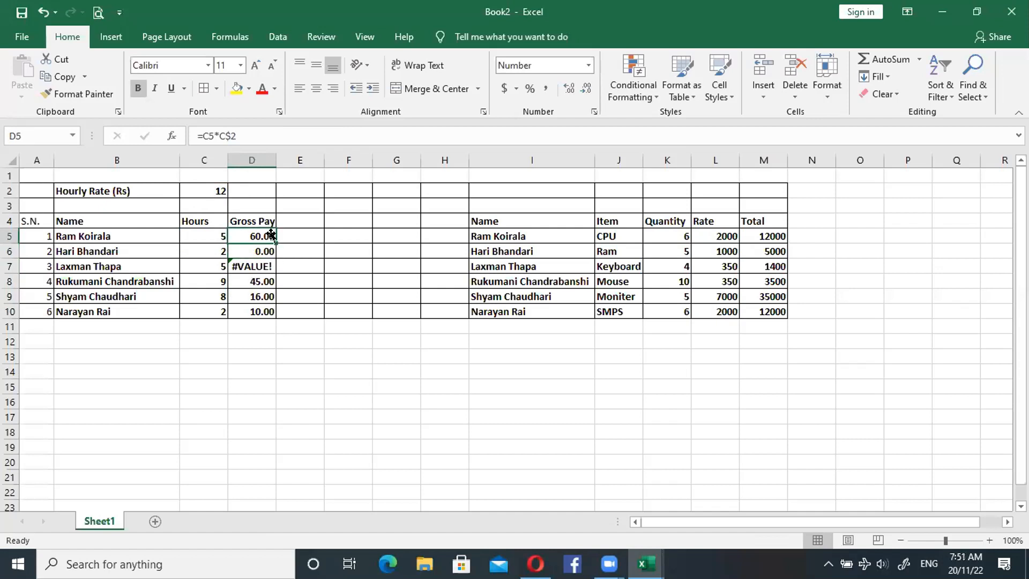
double_click(276, 243)
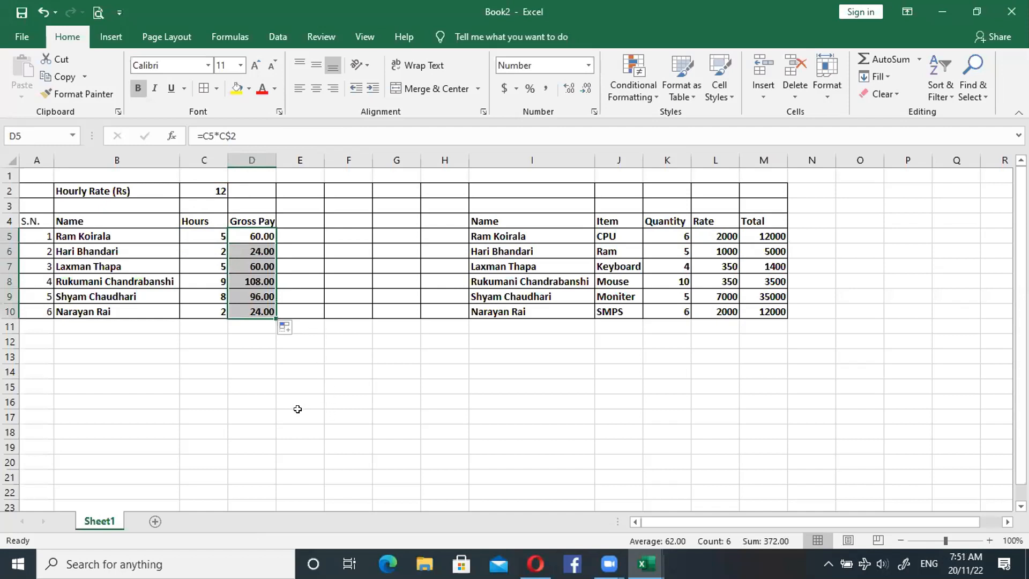
click(264, 394)
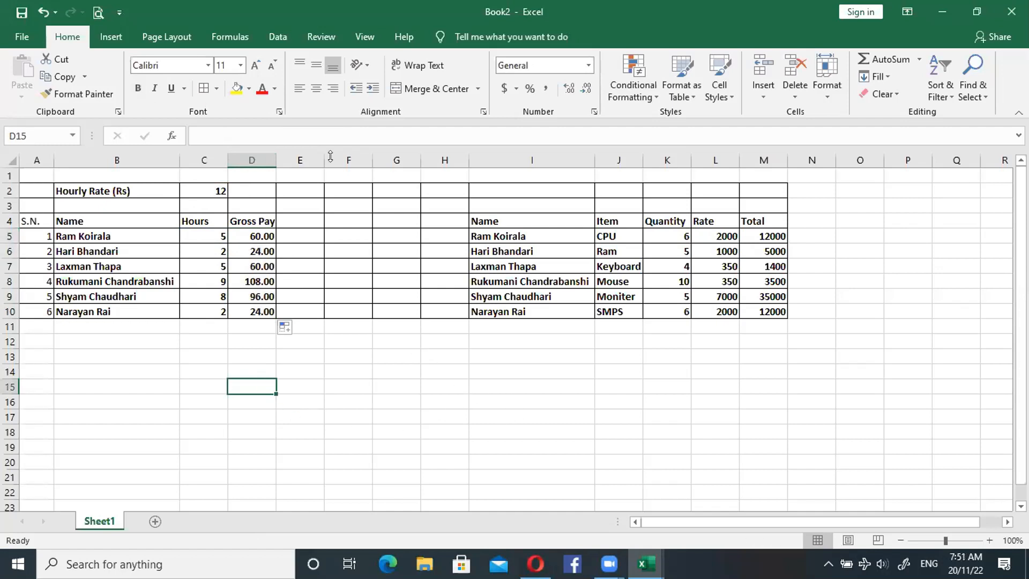
click(645, 564)
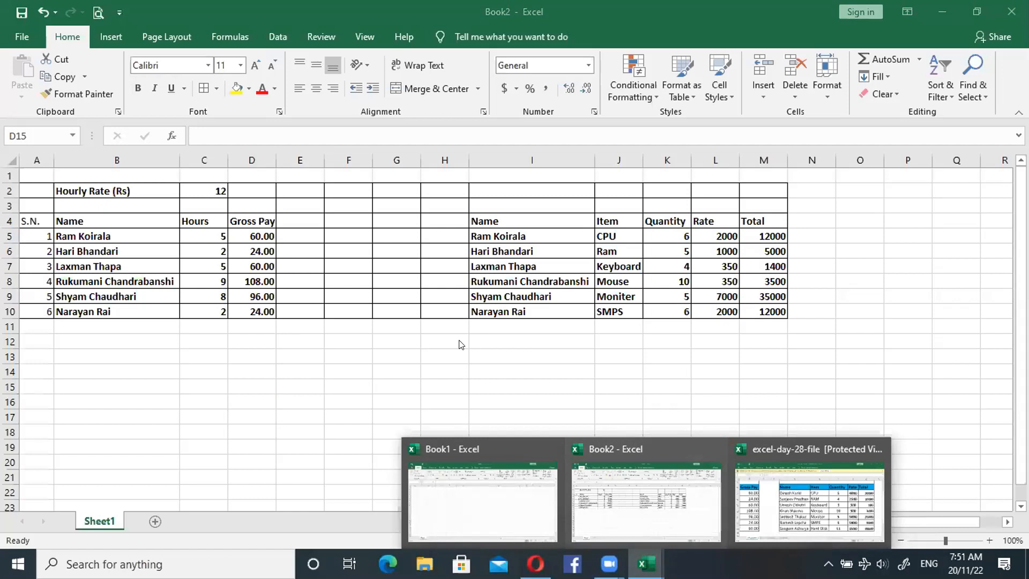
click(397, 350)
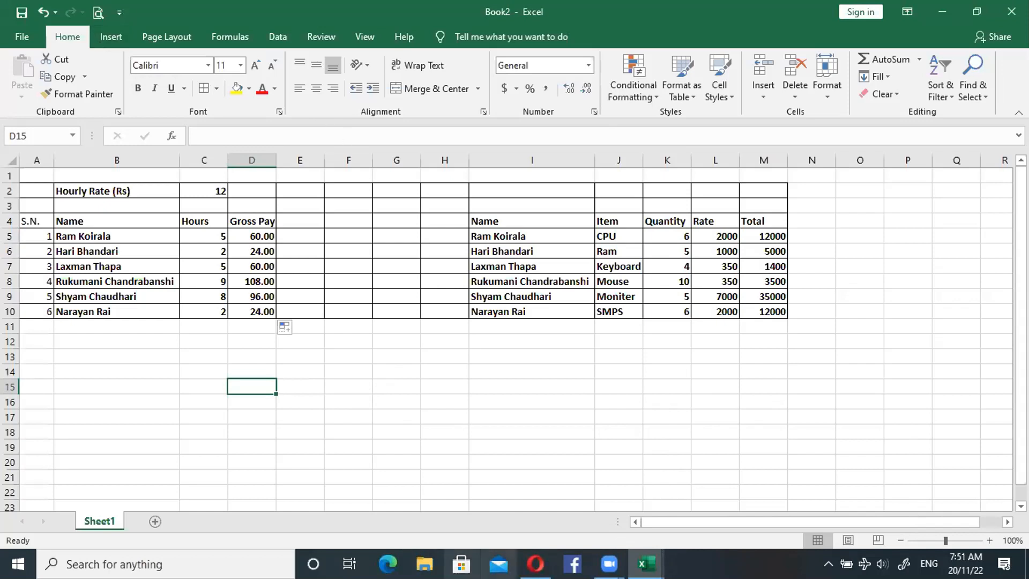
click(608, 563)
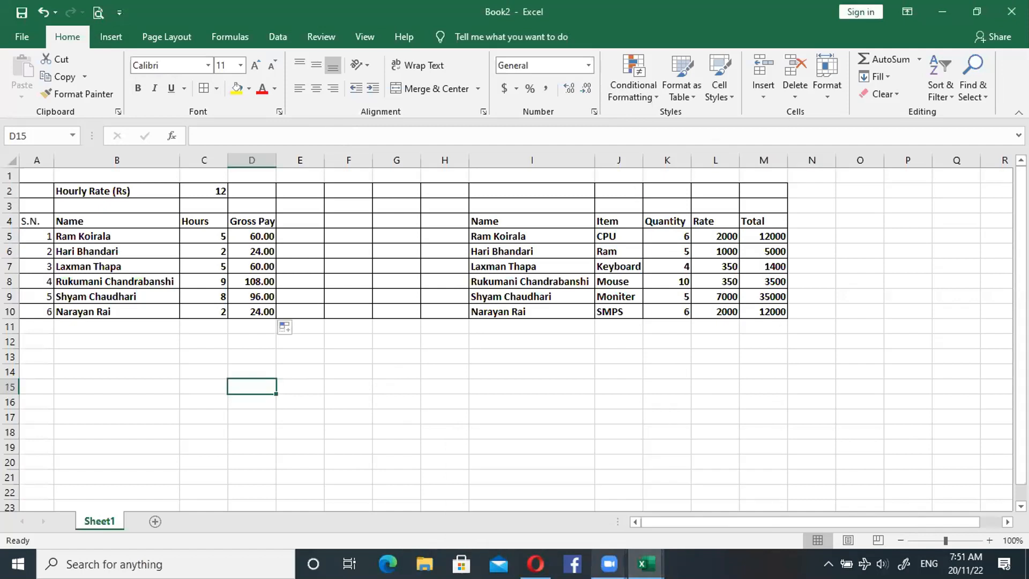
click(609, 564)
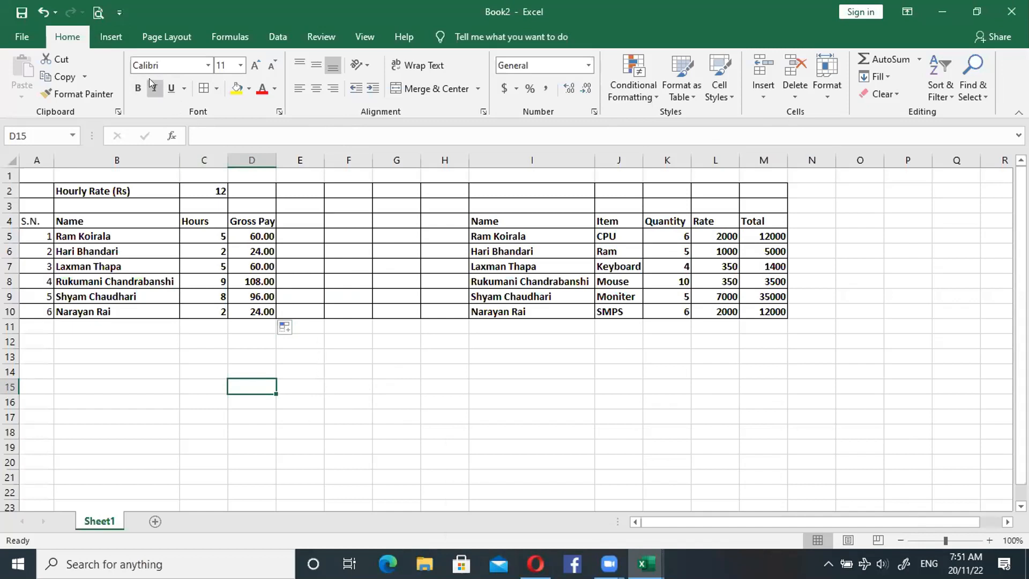
click(620, 502)
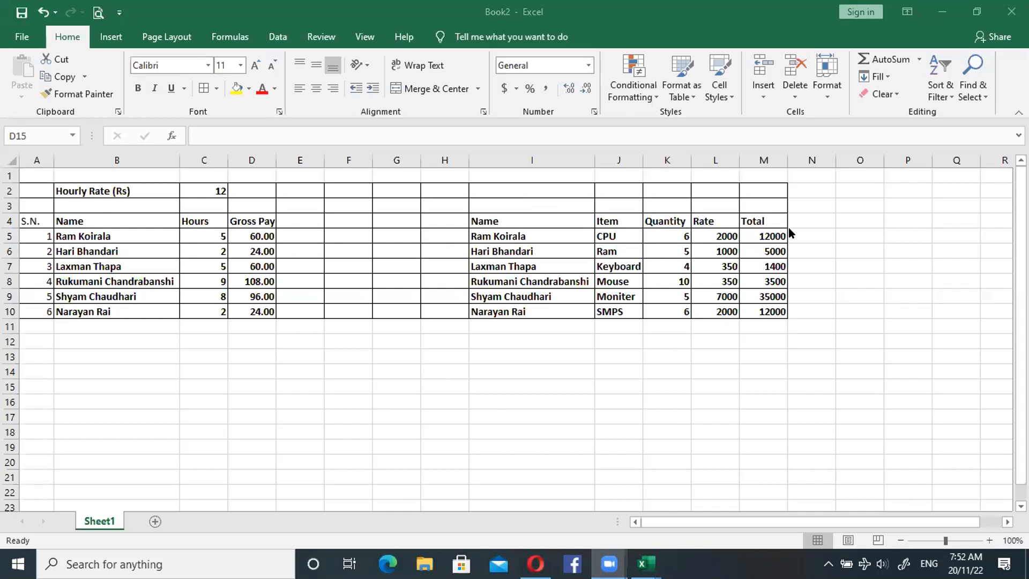
- Clear the formulas from the item table's Total column, cells M5 to M10
click(767, 236)
click(770, 248)
drag(770, 248, 768, 311)
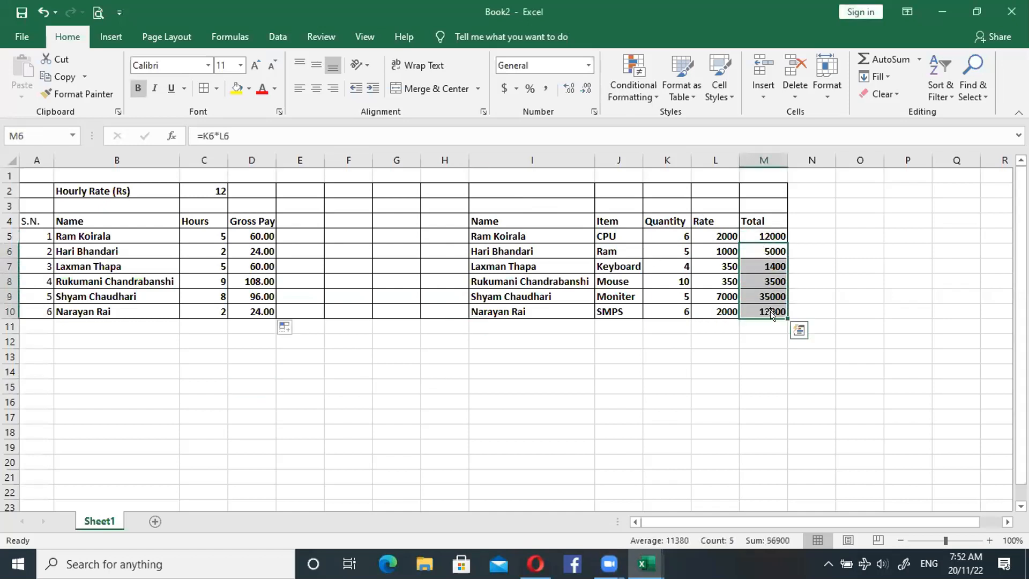
key(Delete)
click(767, 236)
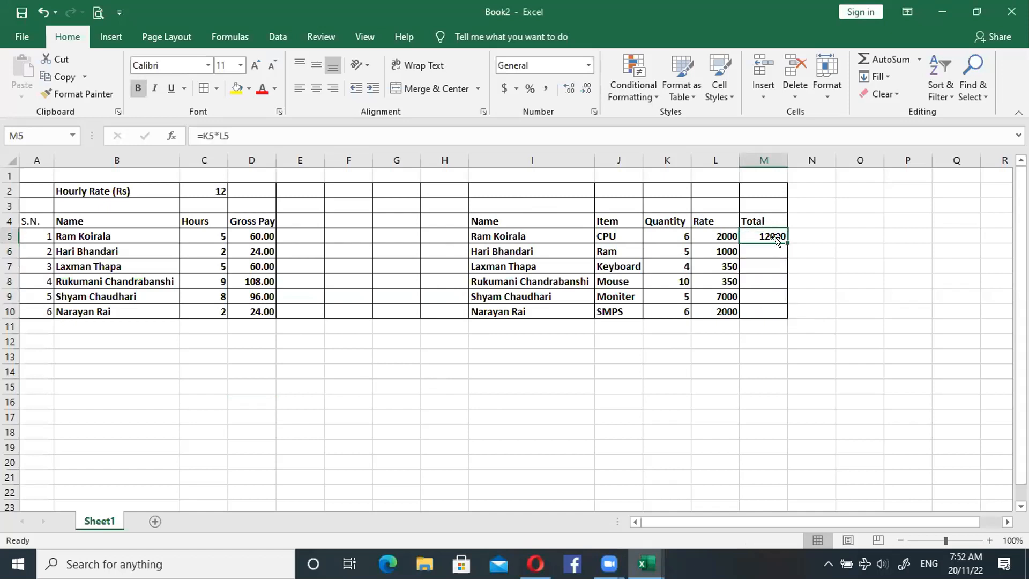
key(Delete)
text(=)
click(758, 268)
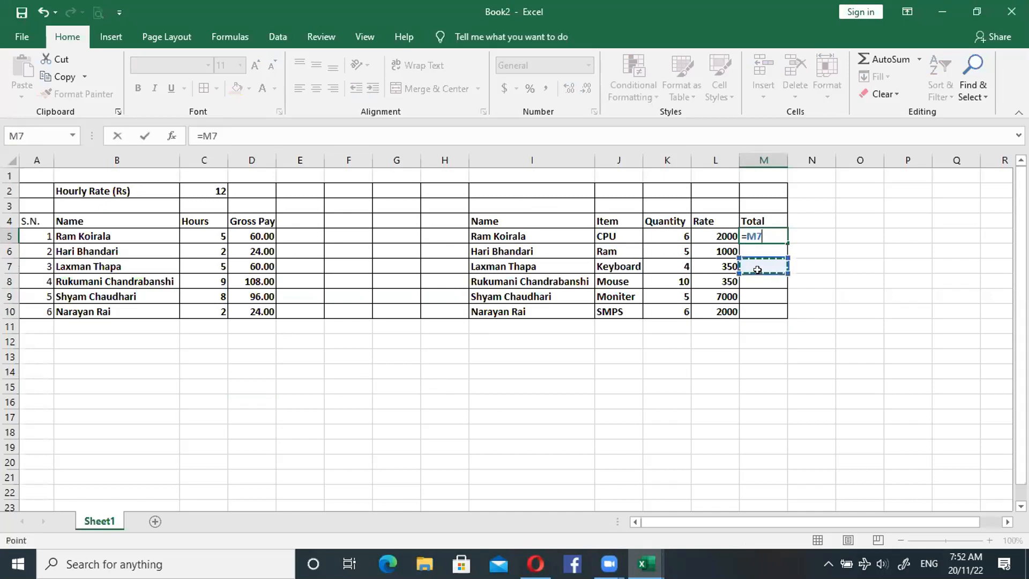
key(BackSpace)
key(BackSpace)
key(BackSpace)
key(Escape)
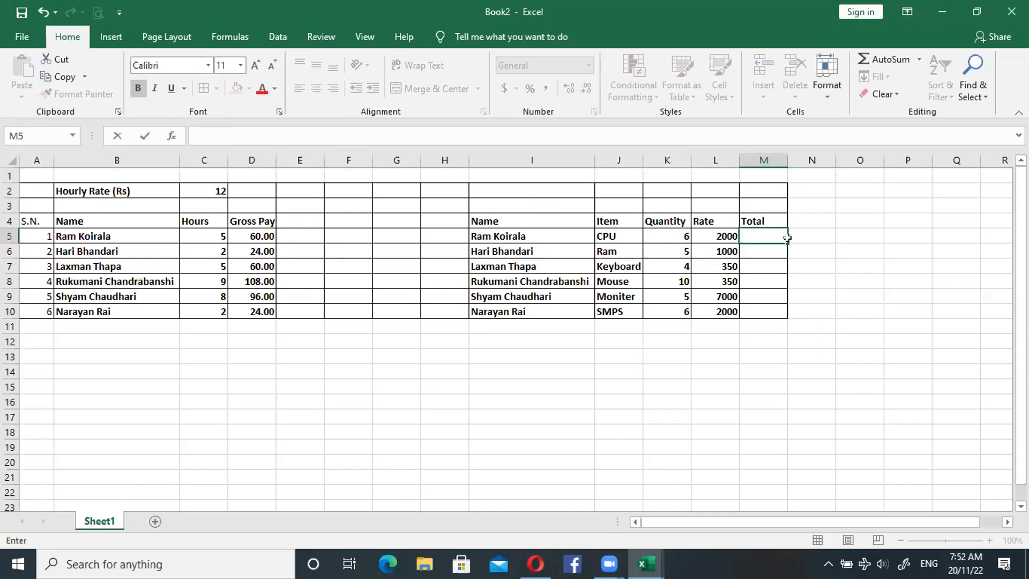
drag(787, 243, 778, 312)
click(792, 257)
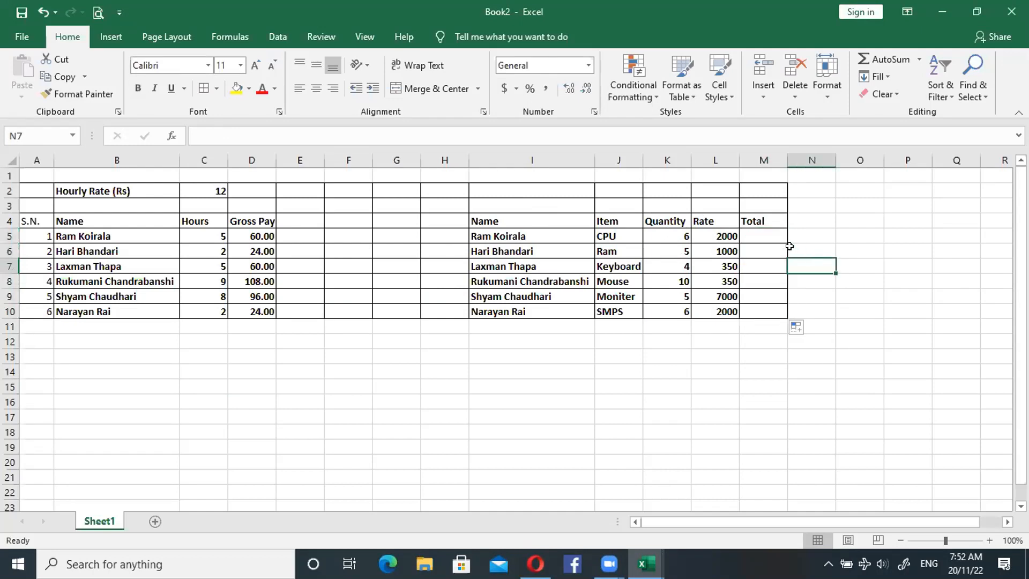
- Calculate the Totals in M5 to M10 in one entry with =K5*L5, and refill the formula from M5 down
drag(765, 236, 765, 311)
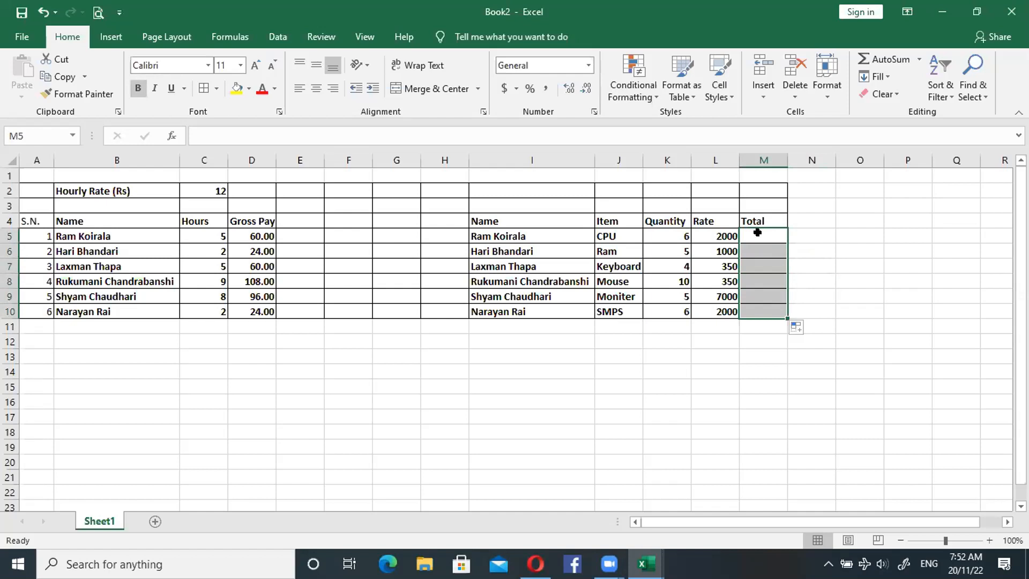
text(=)
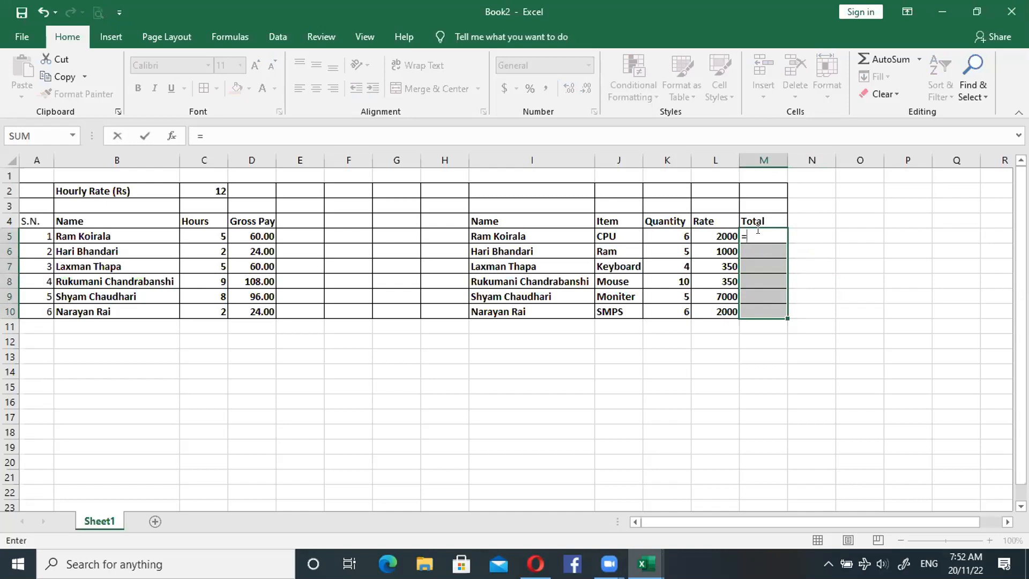
click(678, 236)
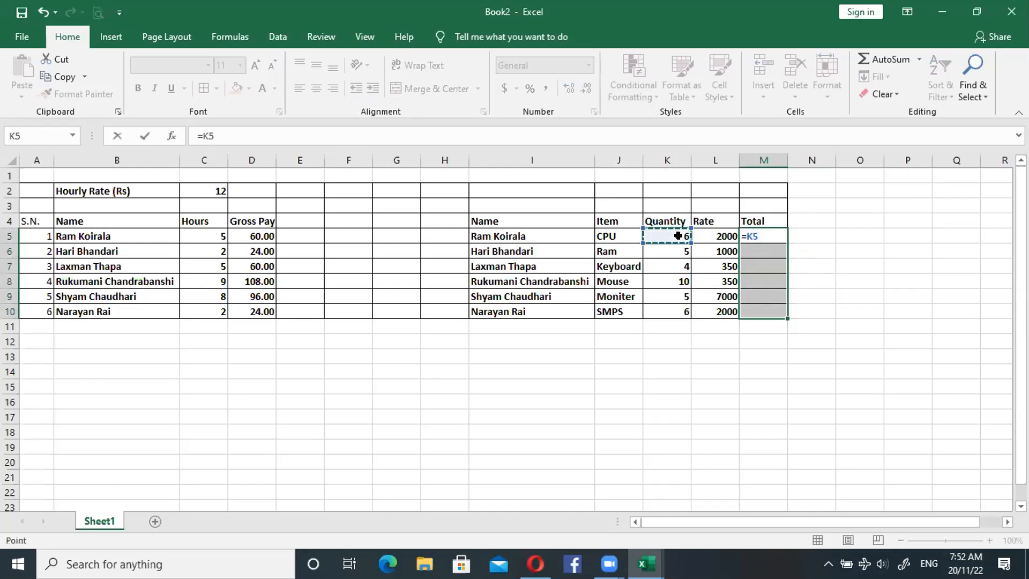
text(*)
click(705, 234)
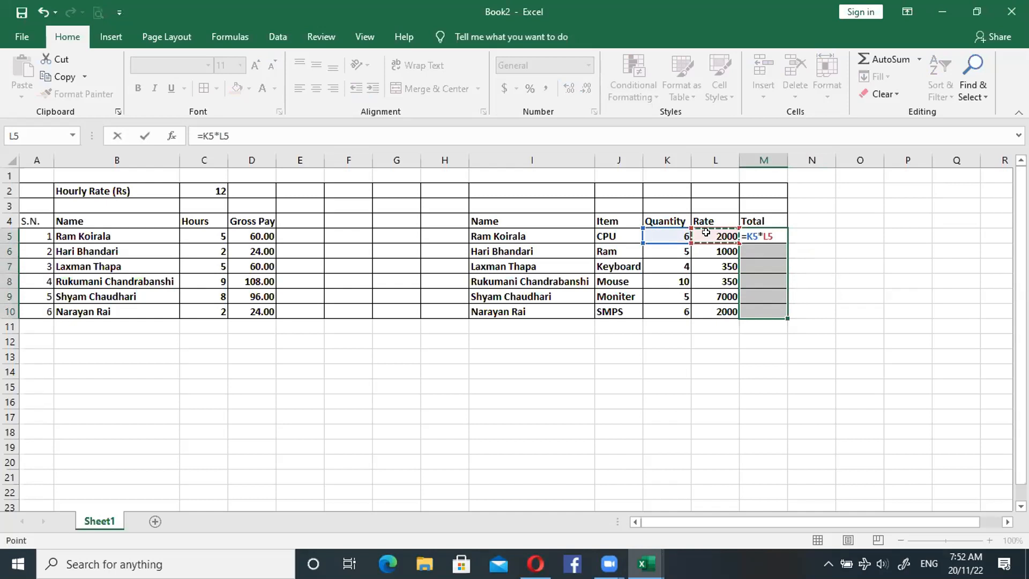
key(ctrl+Return)
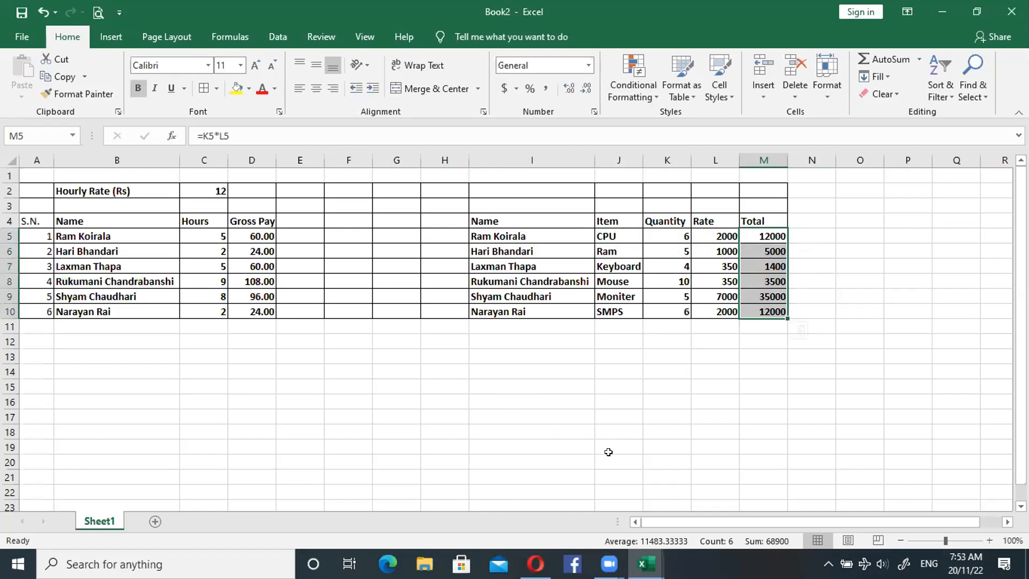
mouse_move(603, 560)
click(803, 234)
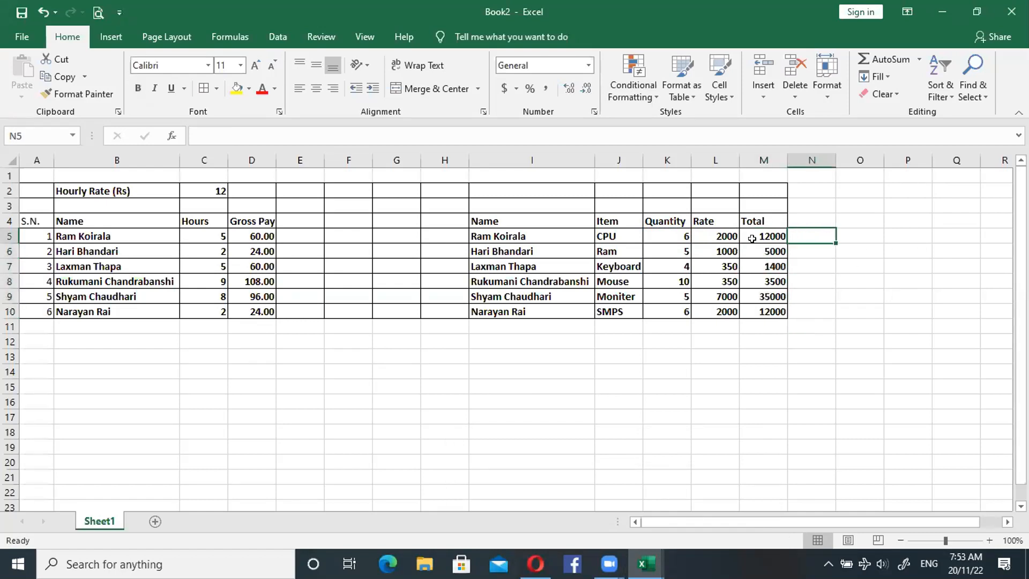
click(756, 233)
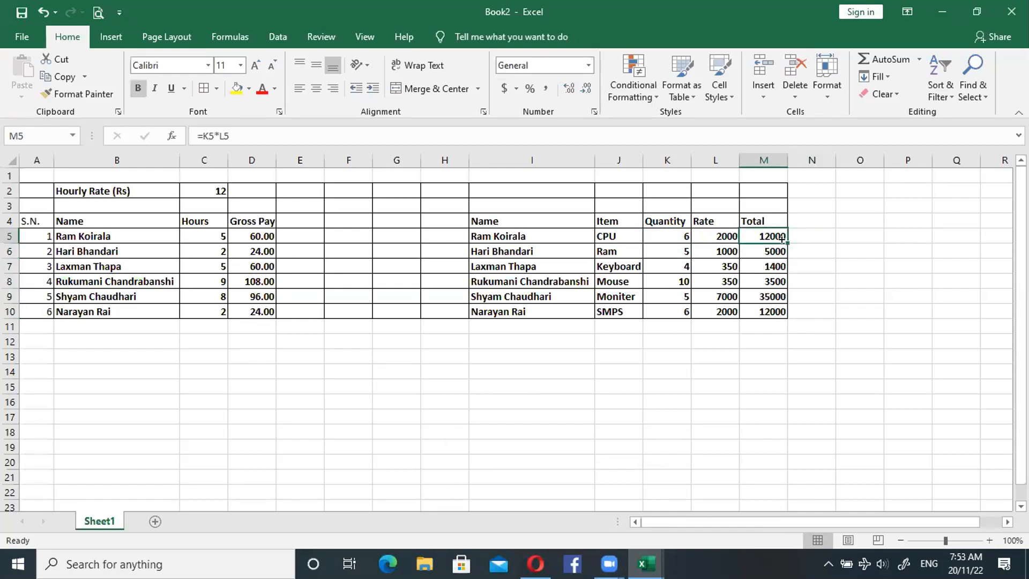
double_click(786, 242)
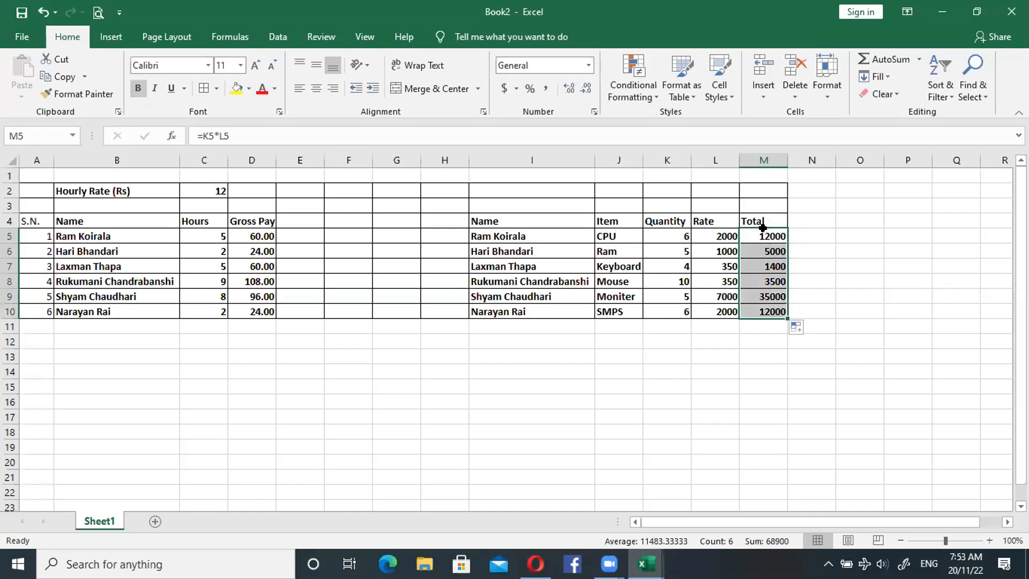
- Examine the relative references in the first and last Total formulas, M5 and M10, without changing them
double_click(761, 231)
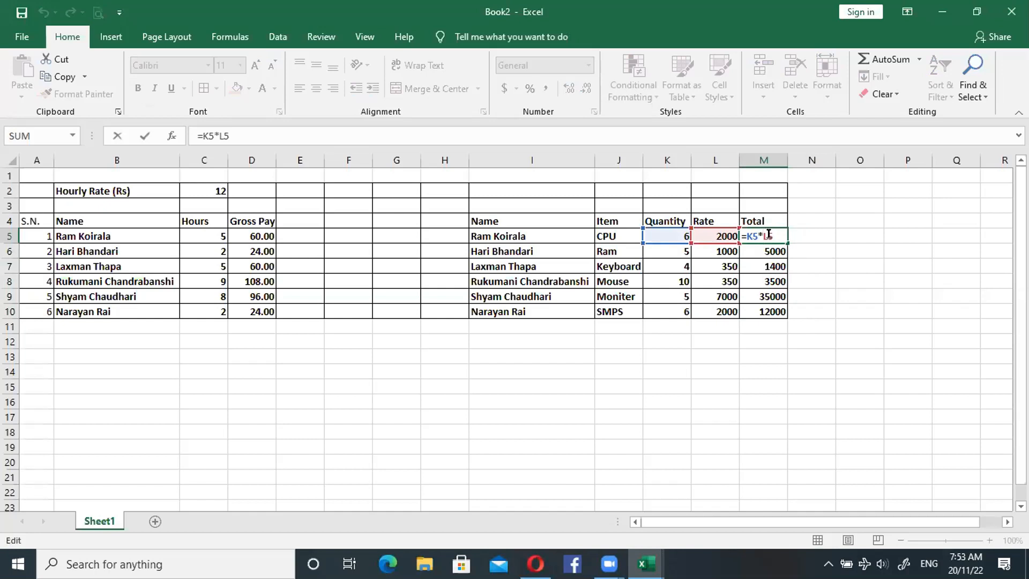
click(767, 312)
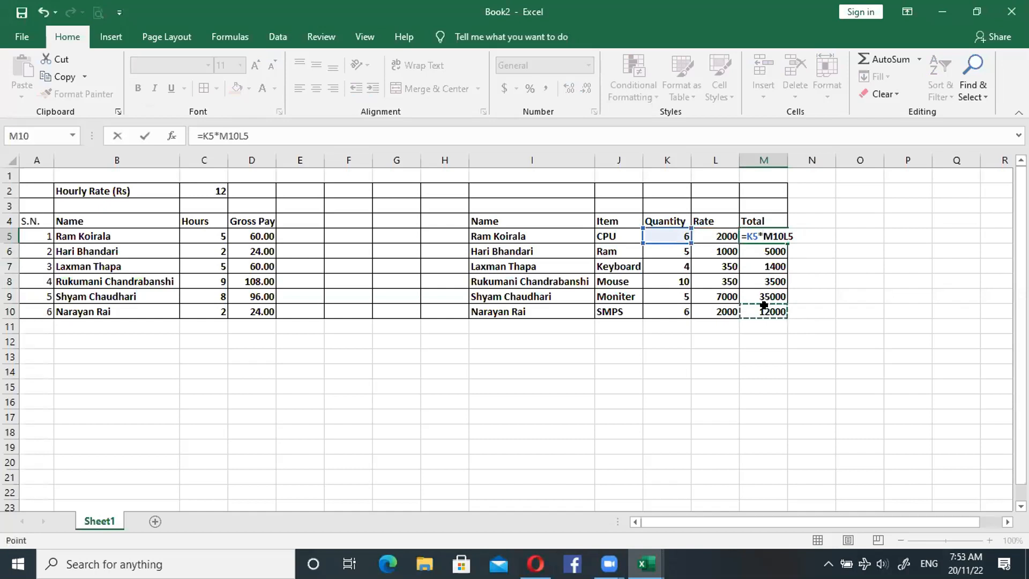
key(Down)
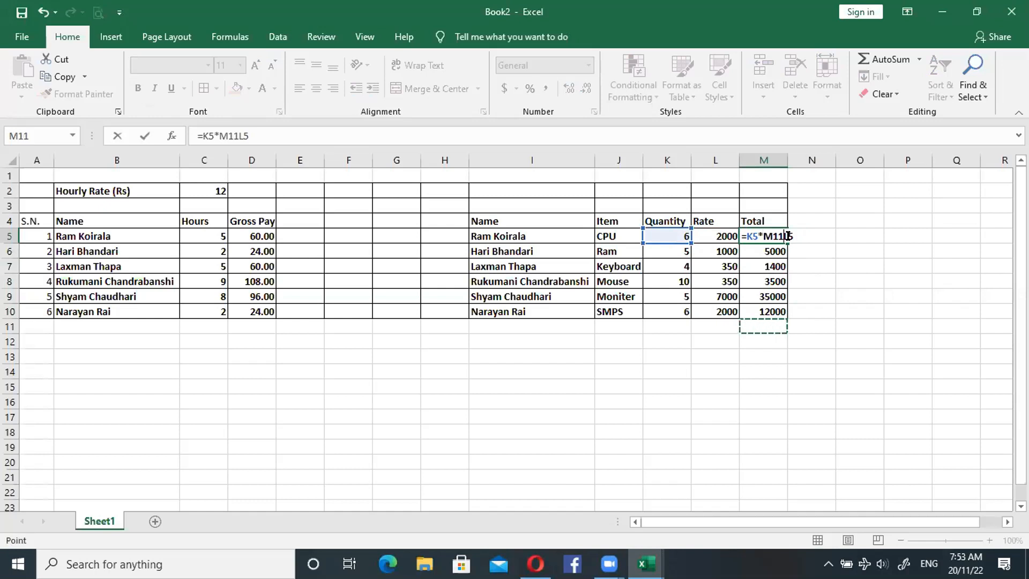
key(Escape)
click(765, 310)
double_click(765, 310)
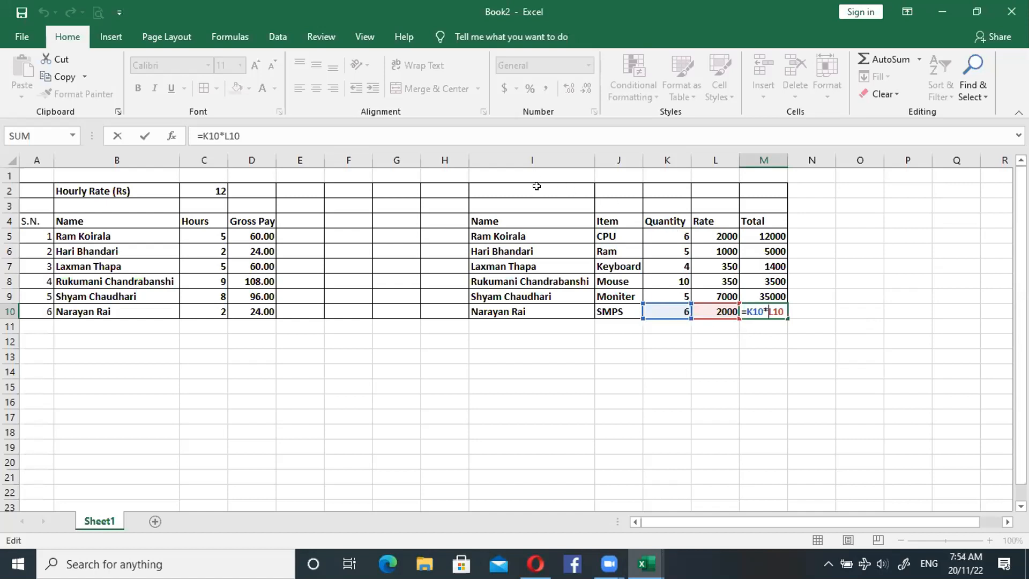
click(245, 222)
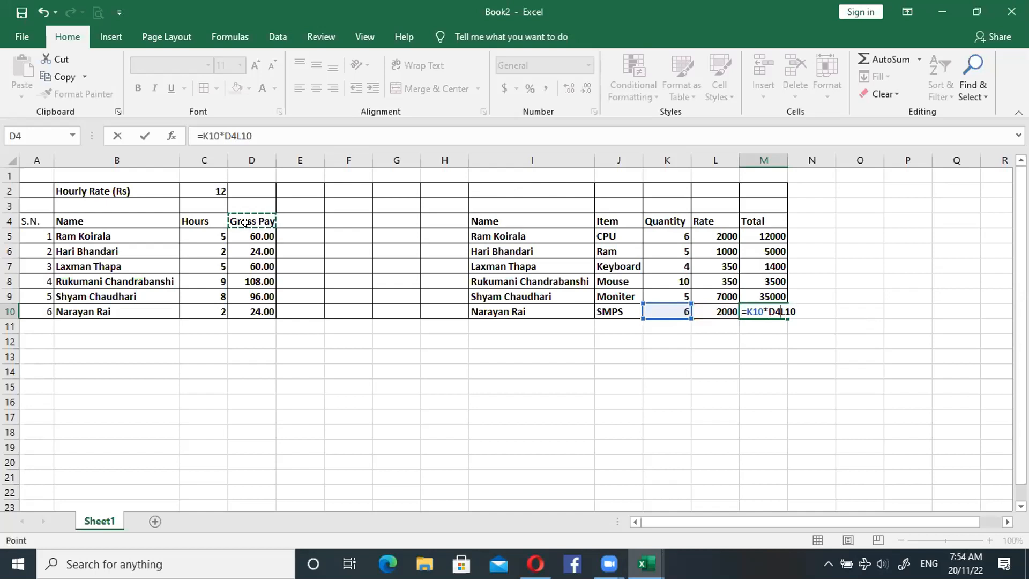
click(258, 234)
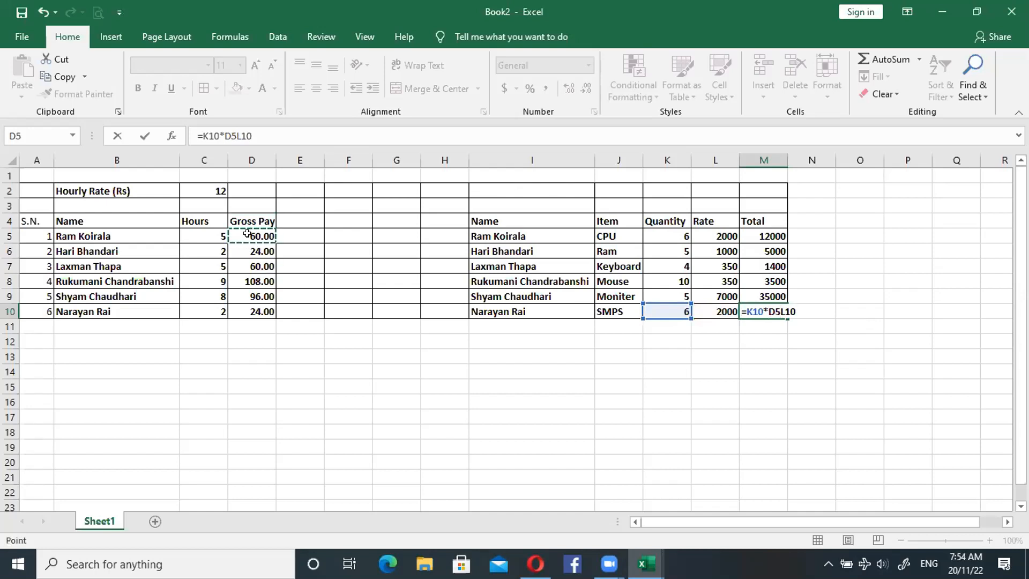
key(Escape)
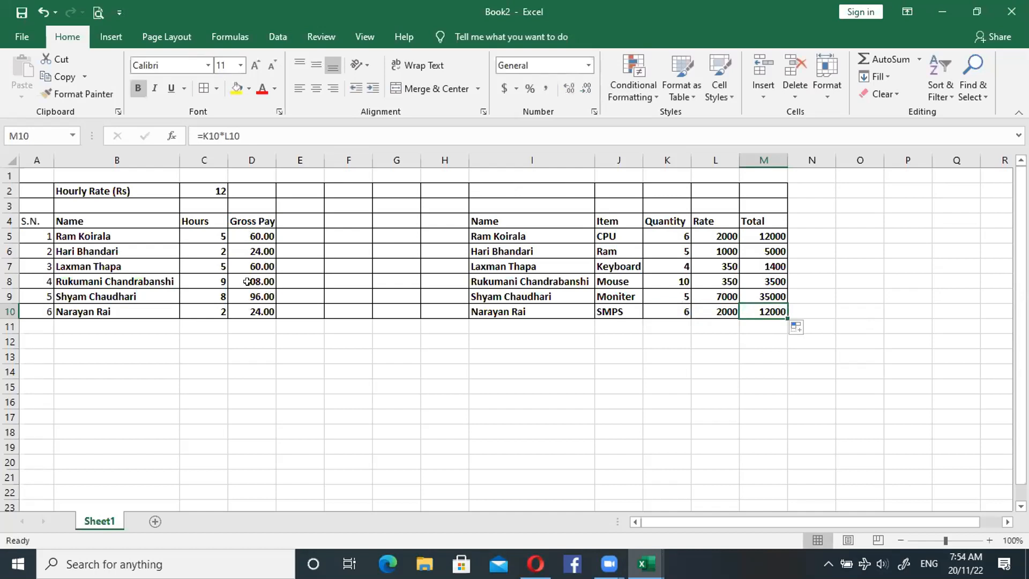
- Compare the Gross Pay formulas in D5 and D6 to examine how the hourly rate reference behaves when filled
click(253, 231)
double_click(253, 231)
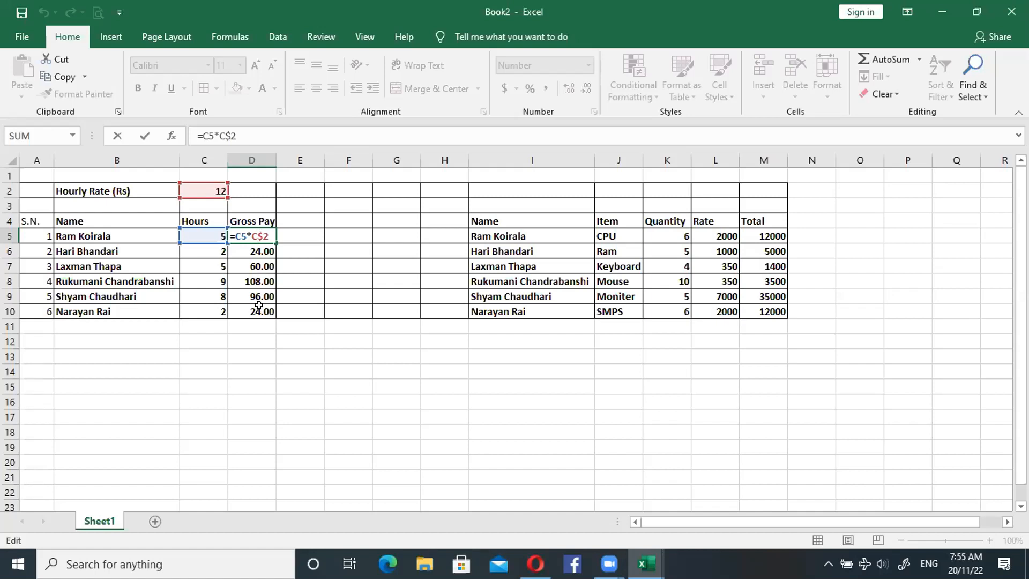
key(Return)
double_click(259, 249)
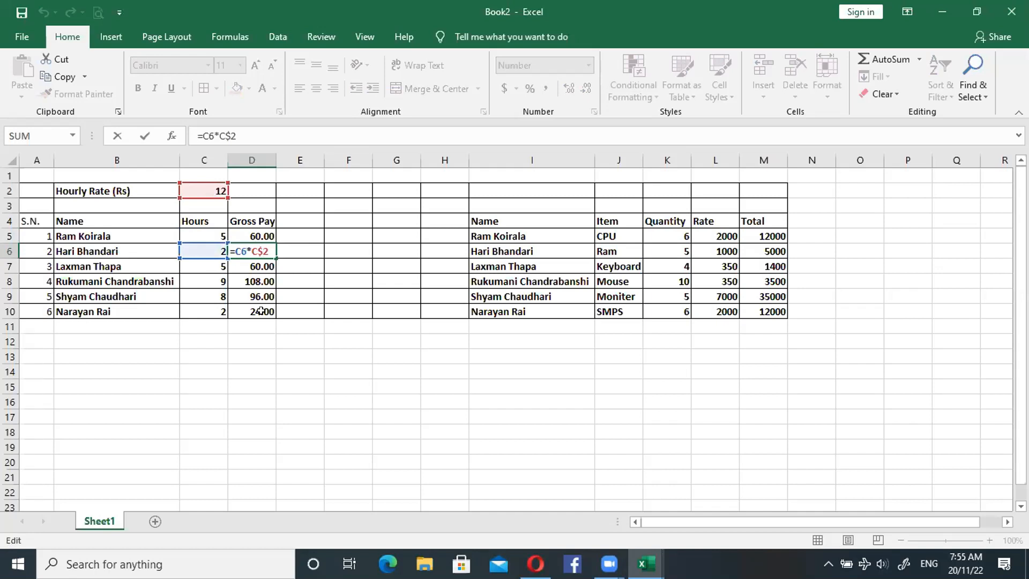
click(258, 231)
double_click(265, 235)
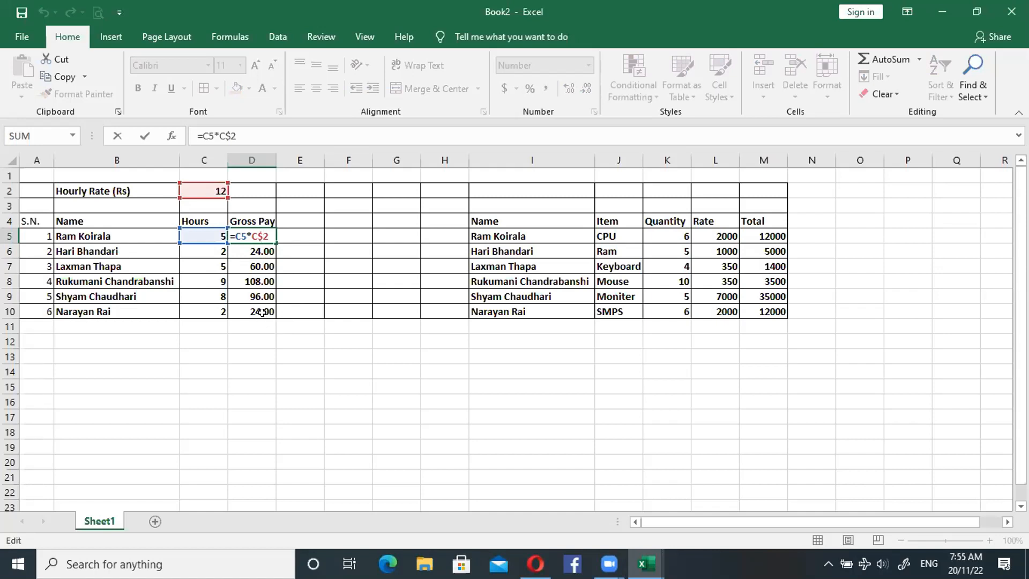
click(262, 251)
double_click(262, 252)
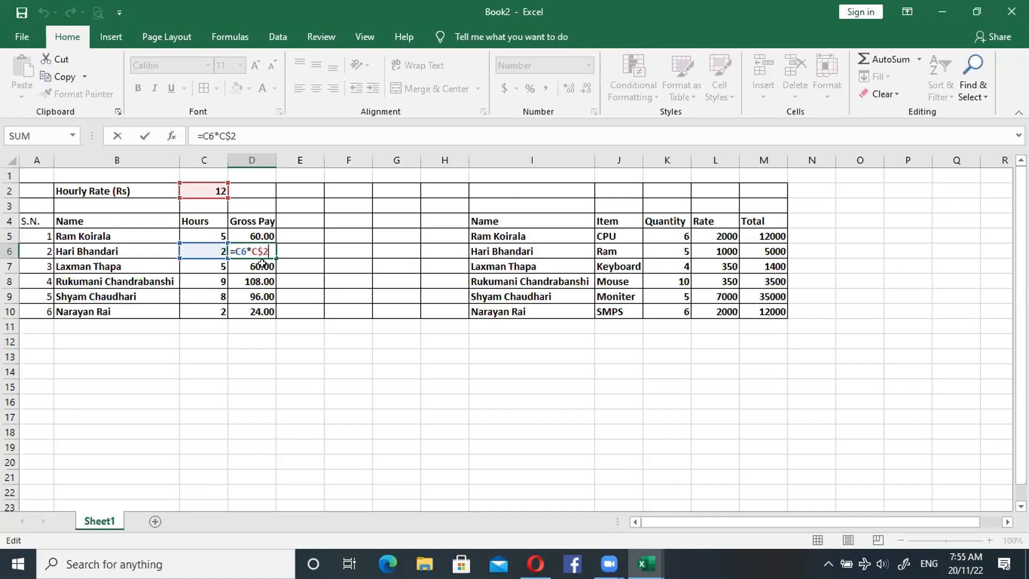
key(Return)
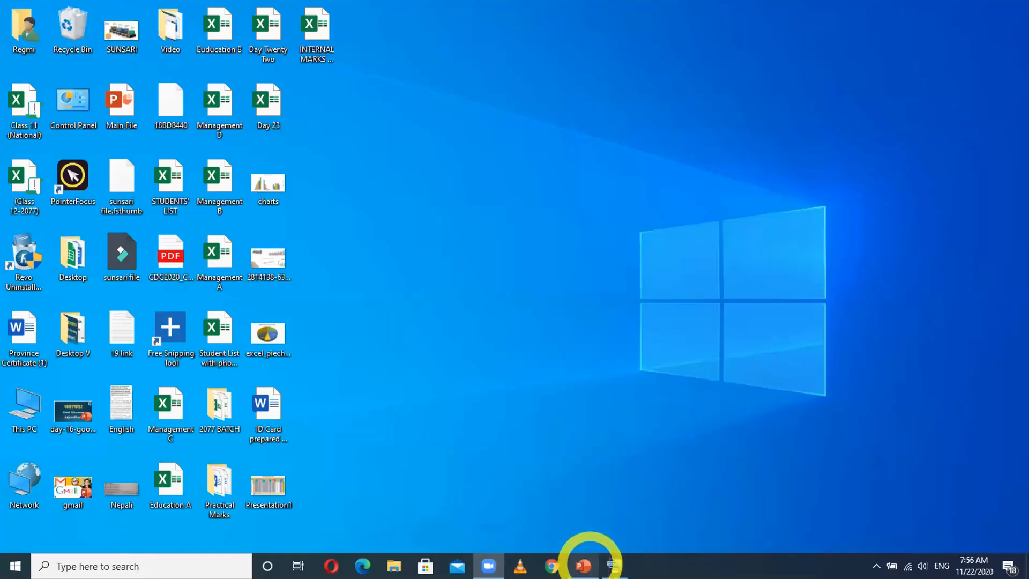
- Refresh the desktop, then open the recent workbook excel-day-28-file in Excel at its cell-lock sheet
right_click(474, 272)
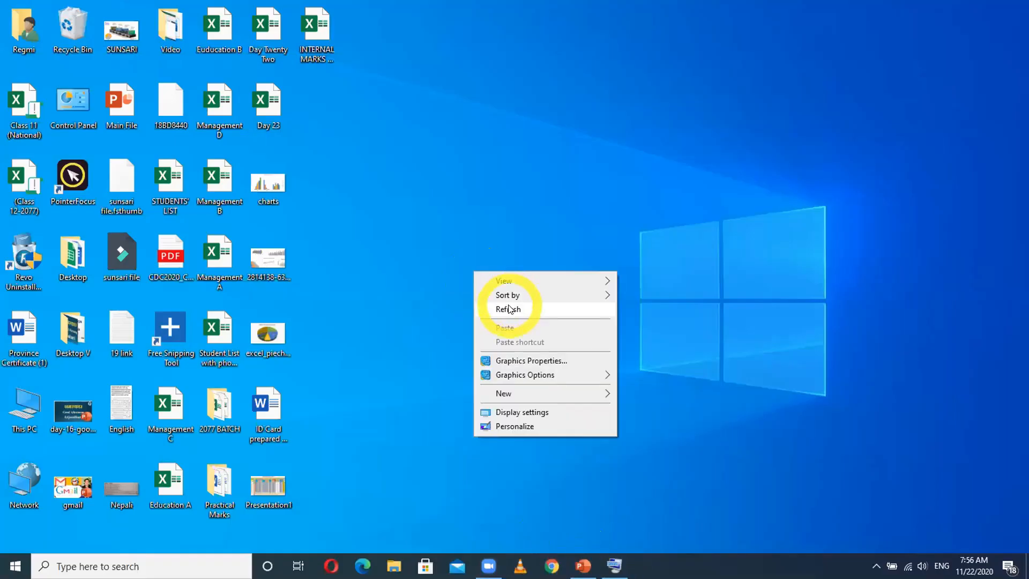
click(509, 309)
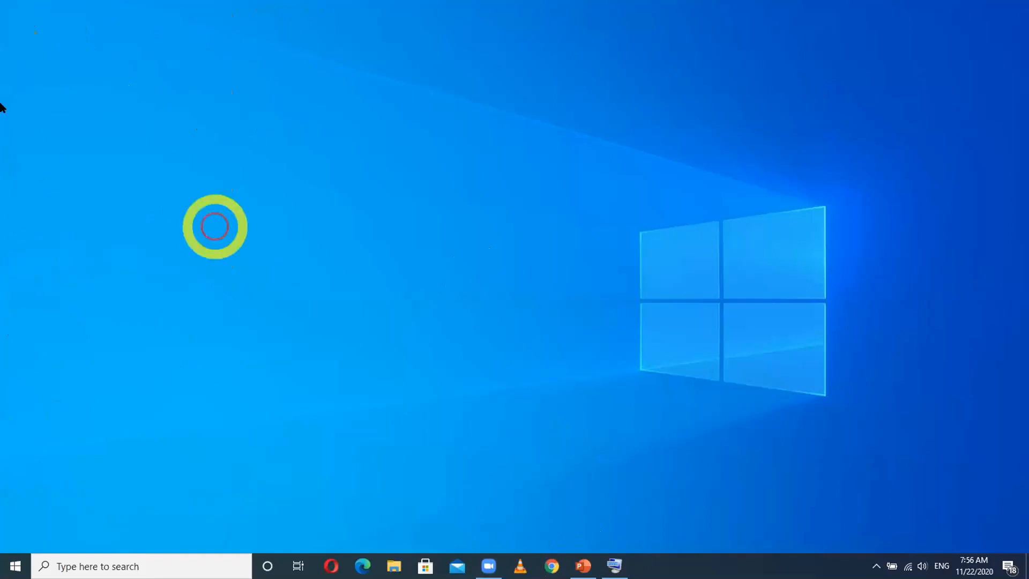
key(super+e)
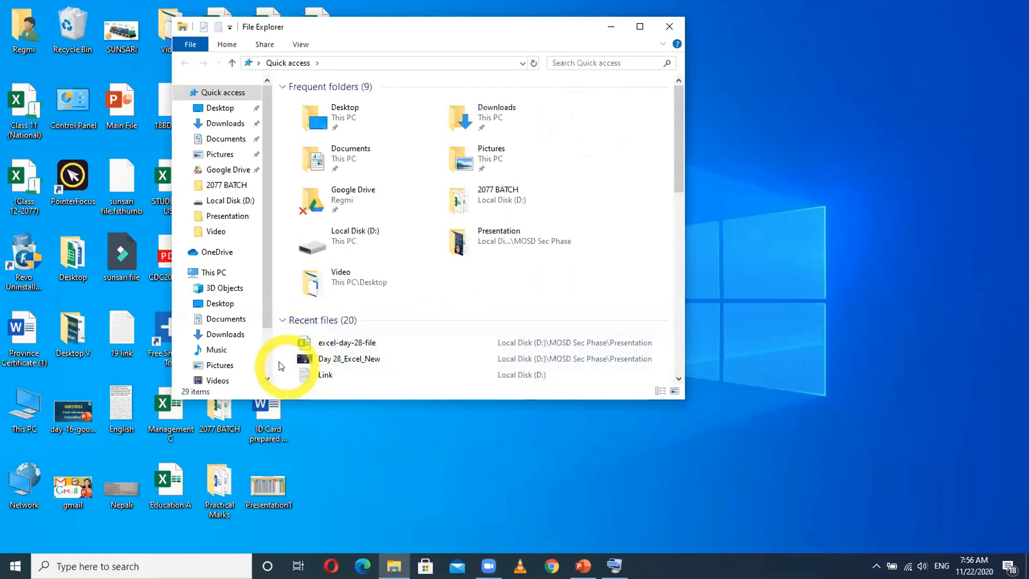
click(354, 342)
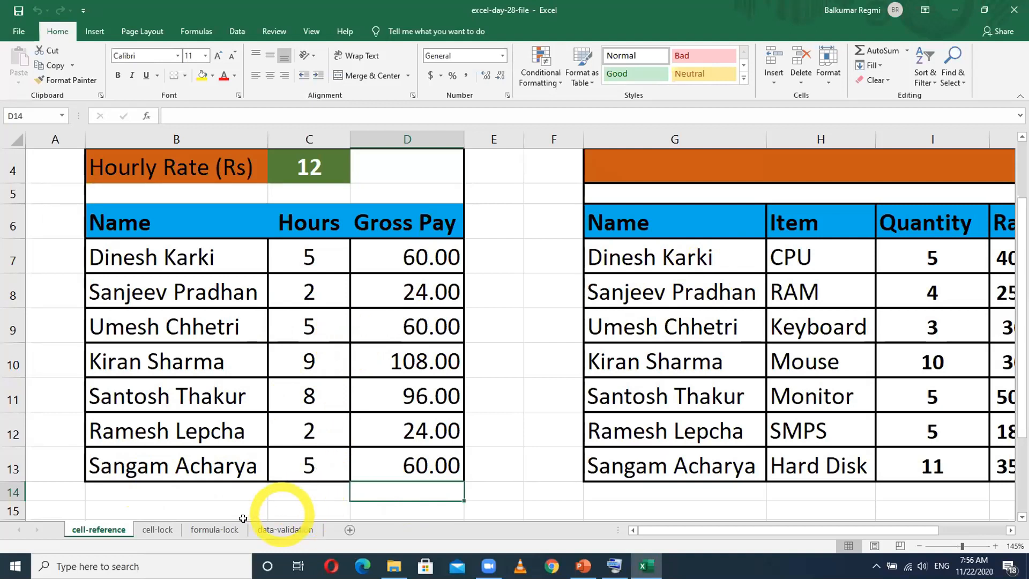
click(166, 535)
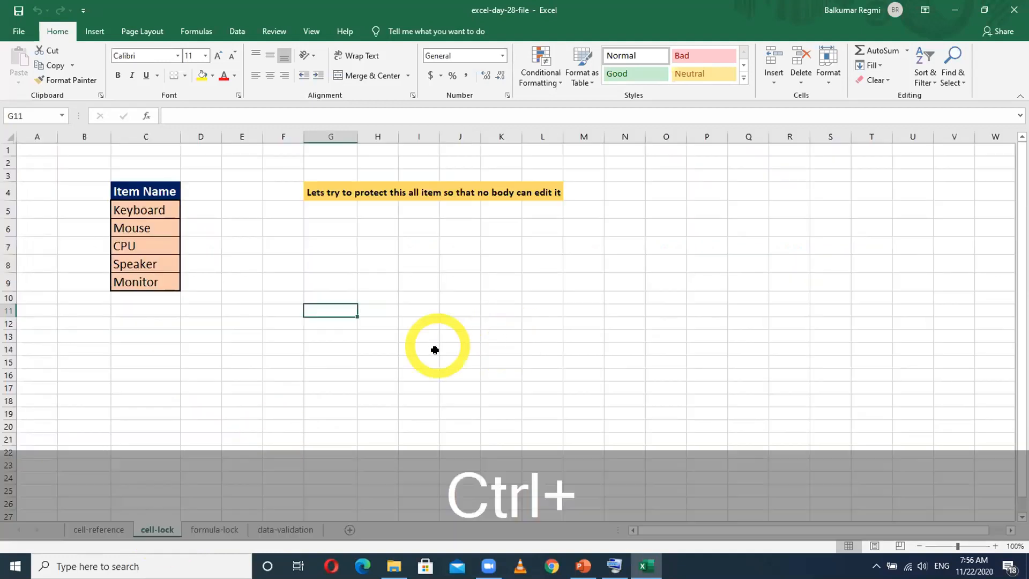
scroll(428, 357, up, 3)
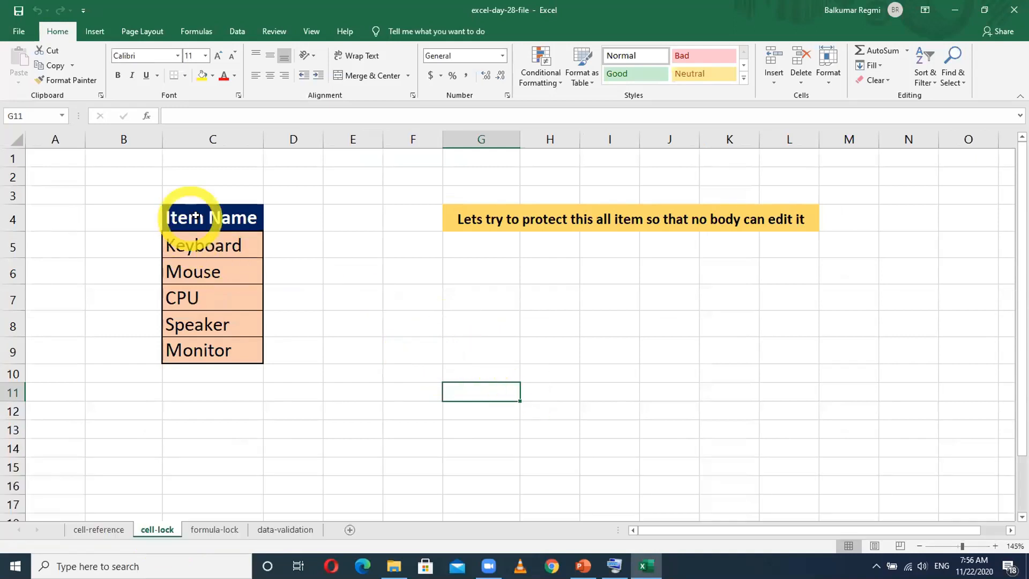
- Enter the header "Item NAME" in cell G7
click(466, 297)
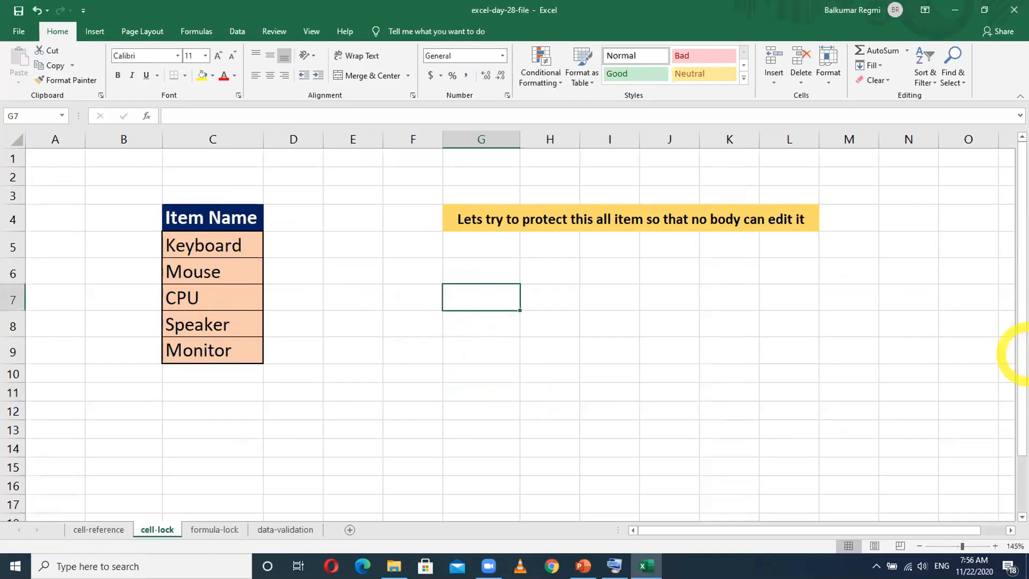
text(ITEM)
key(BackSpace)
key(BackSpace)
key(BackSpace)
key(BackSpace)
key(Caps_Lock)
text(Item NAME)
key(Return)
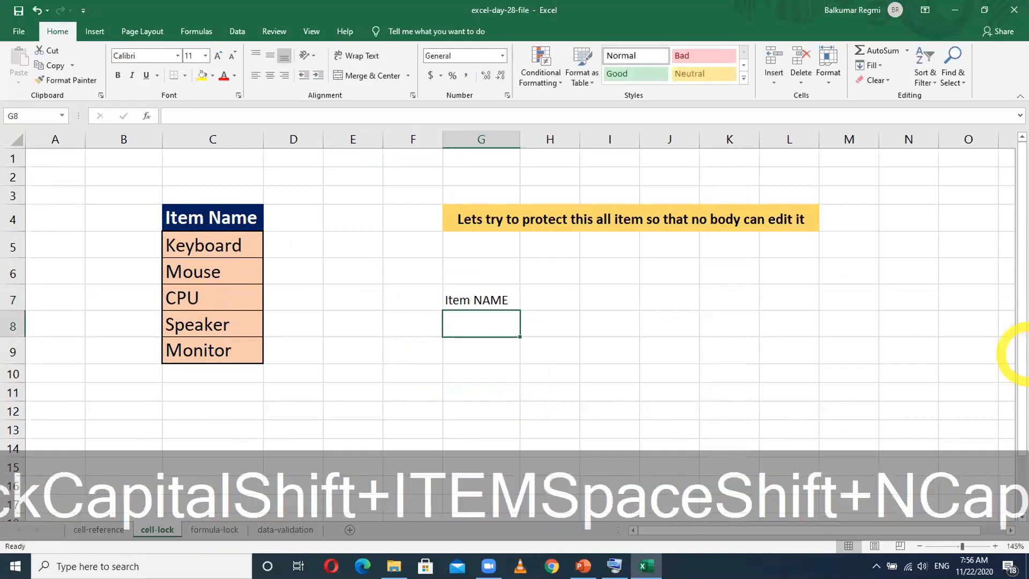
- Enter KEYBOARD, MOUSE, CPU, SPEAKER and MONITOR in cells G8 to G12 below the header
text(KEYBOARD)
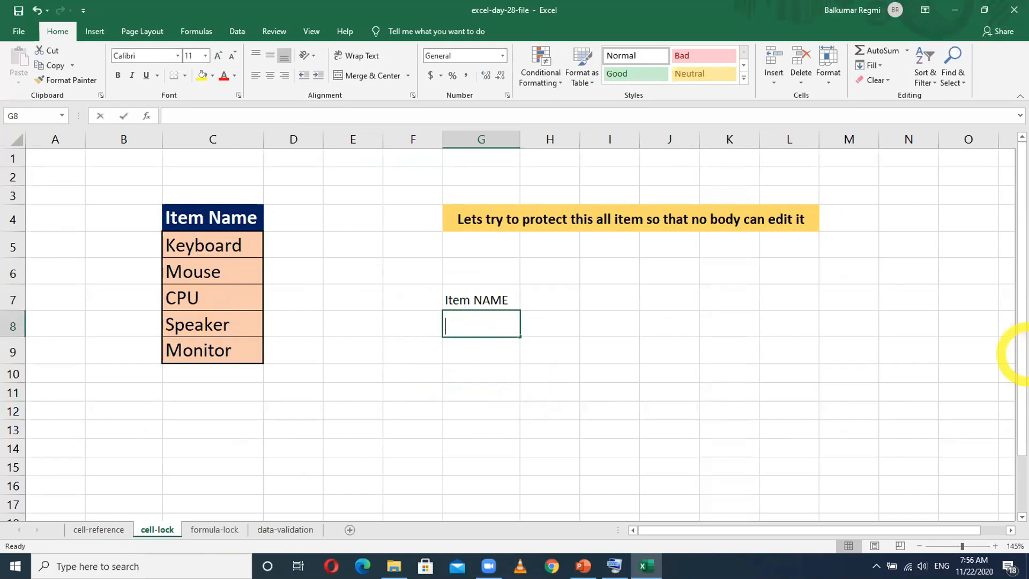
key(Return)
text(MOUSE)
key(Return)
text(CPU)
key(Return)
text(SPEAKER)
key(Return)
text(MONITOR)
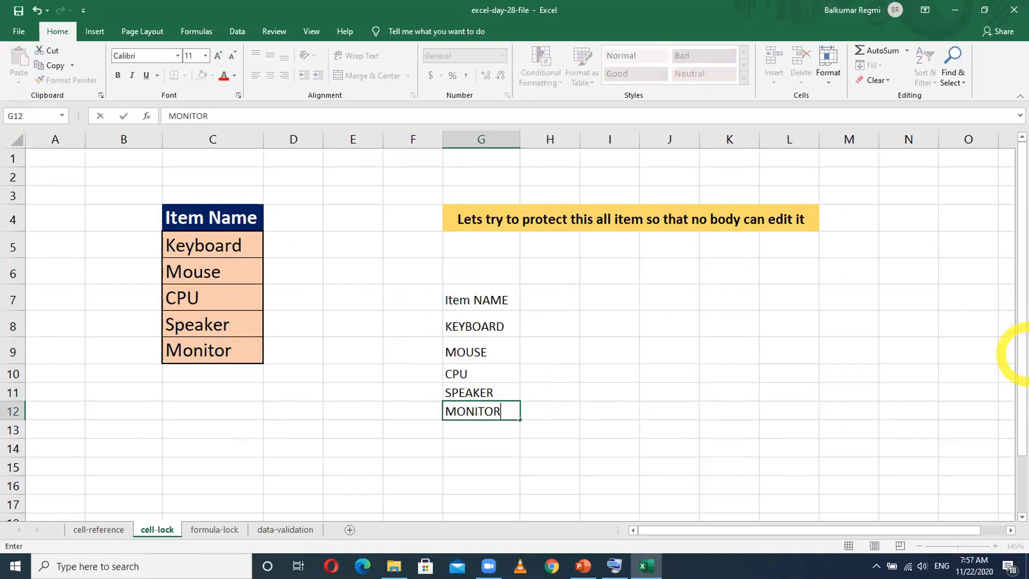
key(Return)
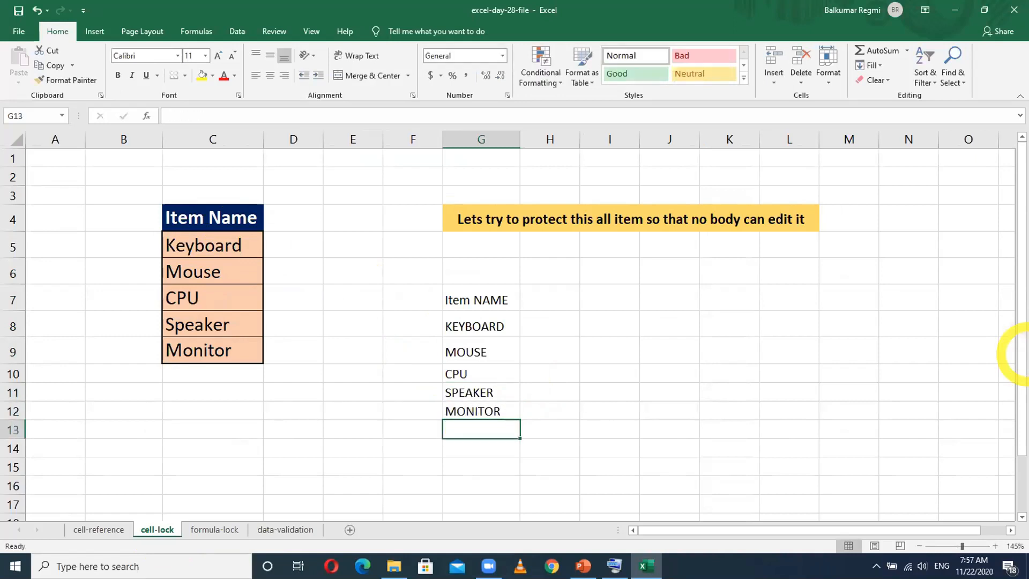
- Fill the "Item NAME" header cell G7 with yellow
click(461, 298)
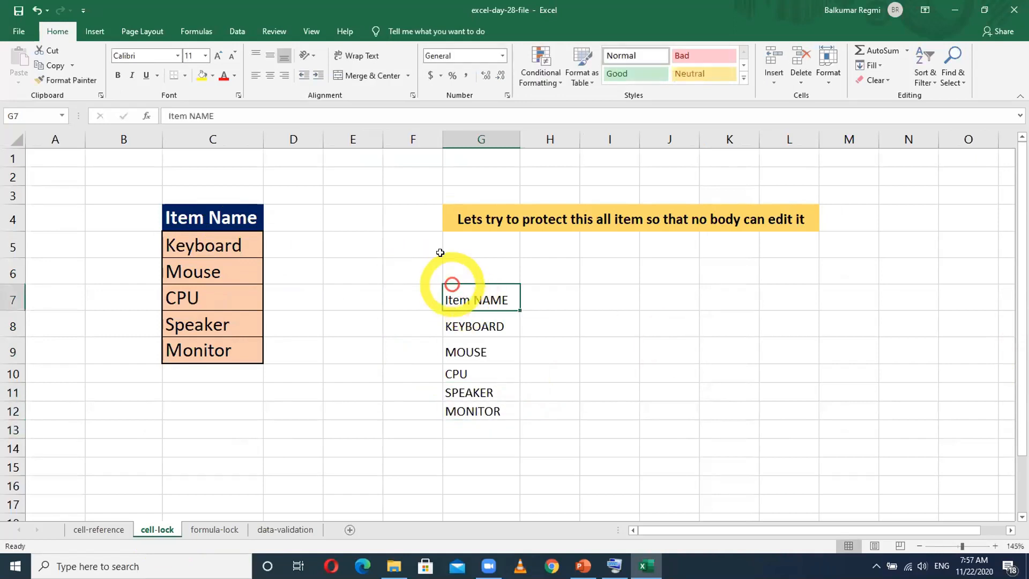
click(202, 75)
drag(472, 317, 474, 410)
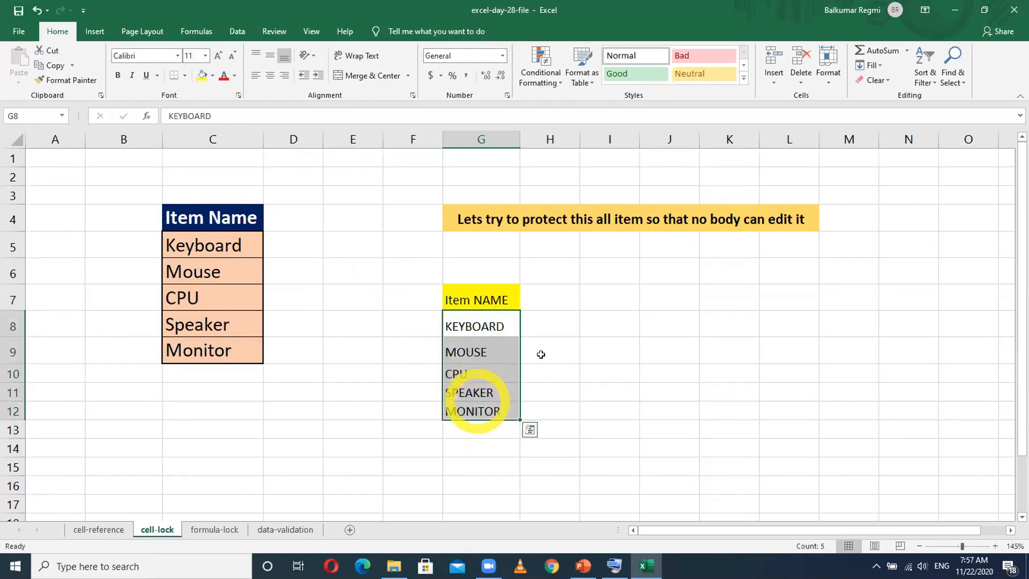
click(589, 346)
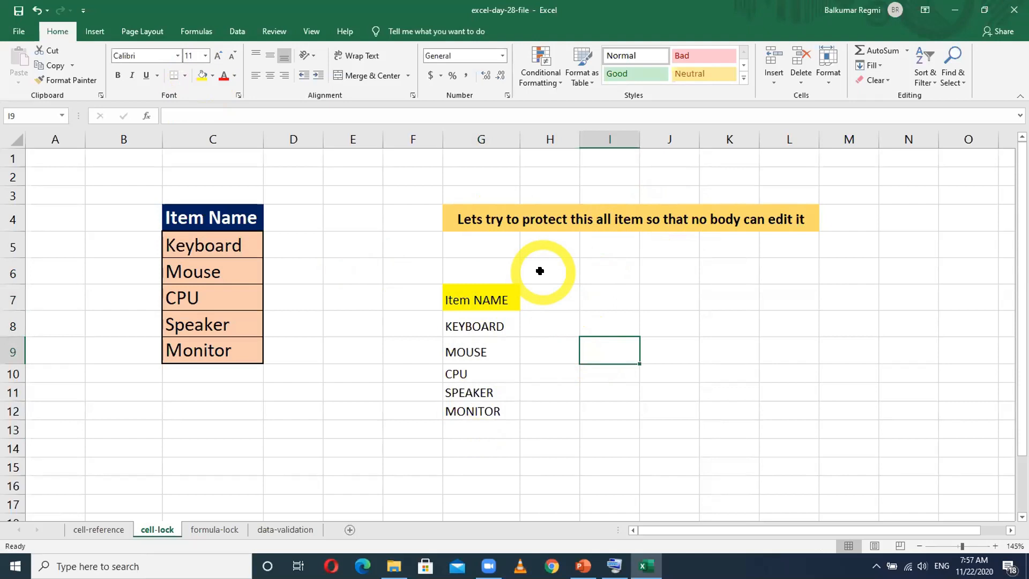
- Clear all contents and formatting from the practice item list in cells F7 to H12
drag(429, 292, 522, 414)
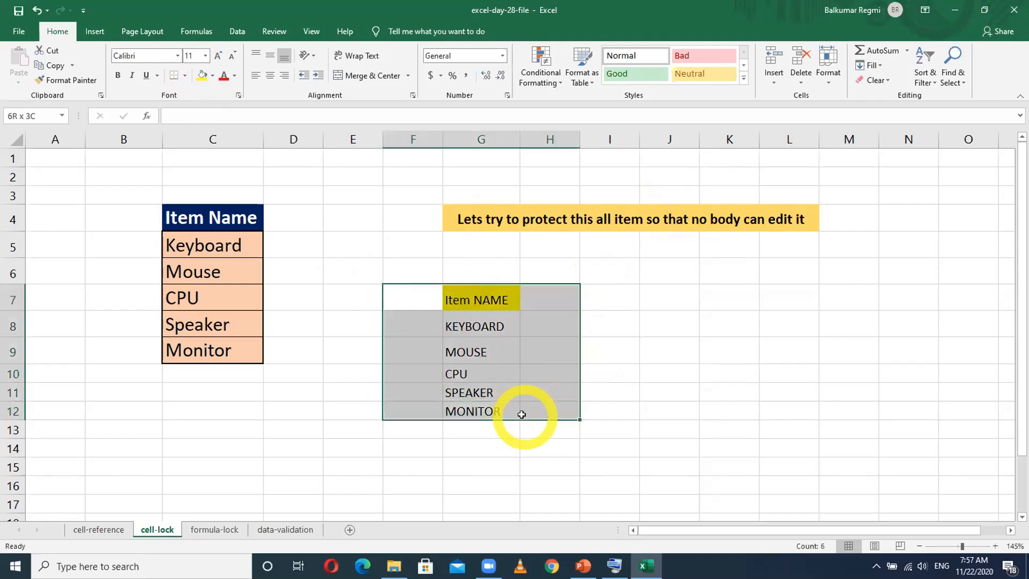
key(Delete)
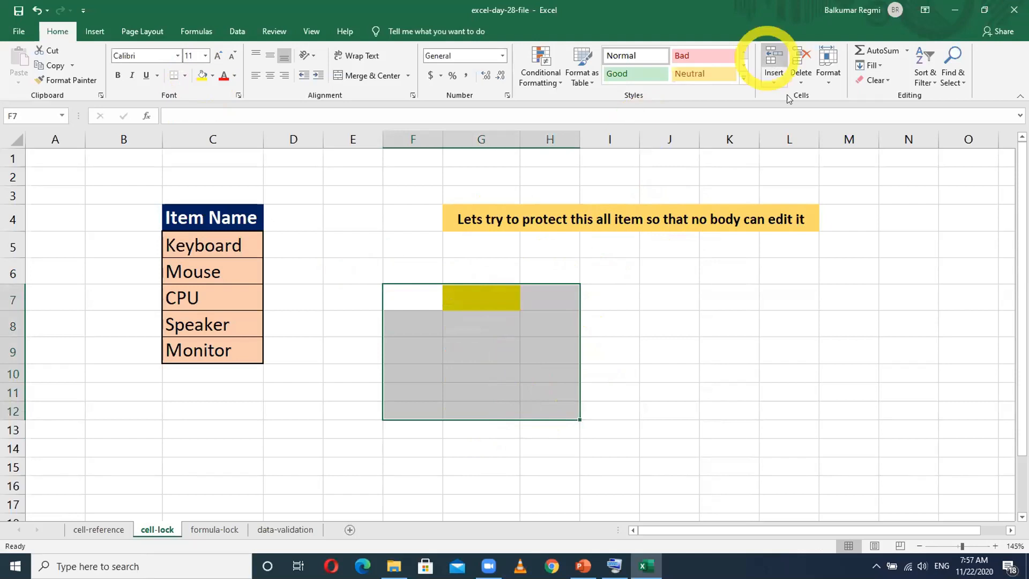
click(873, 80)
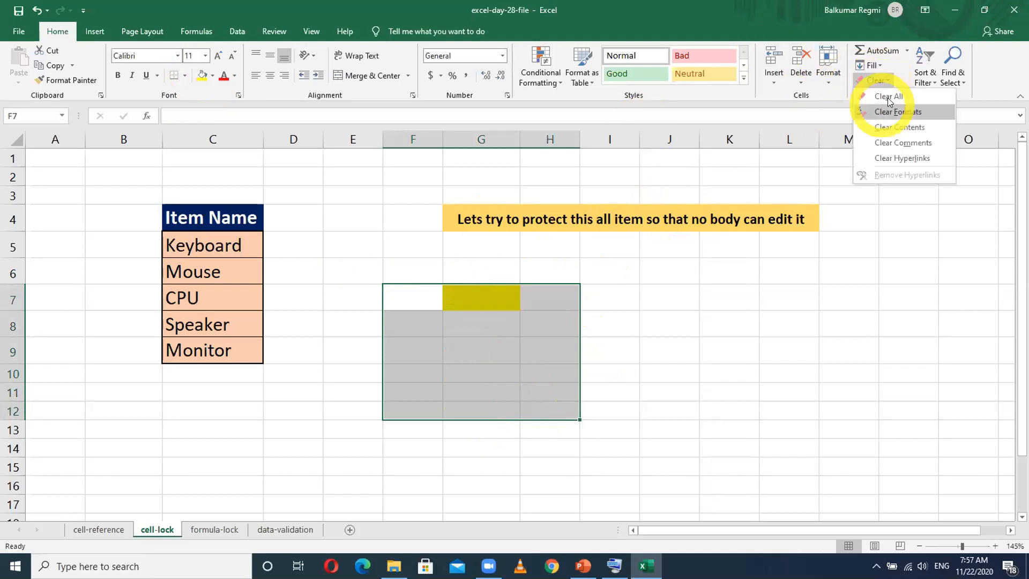
click(887, 98)
click(299, 246)
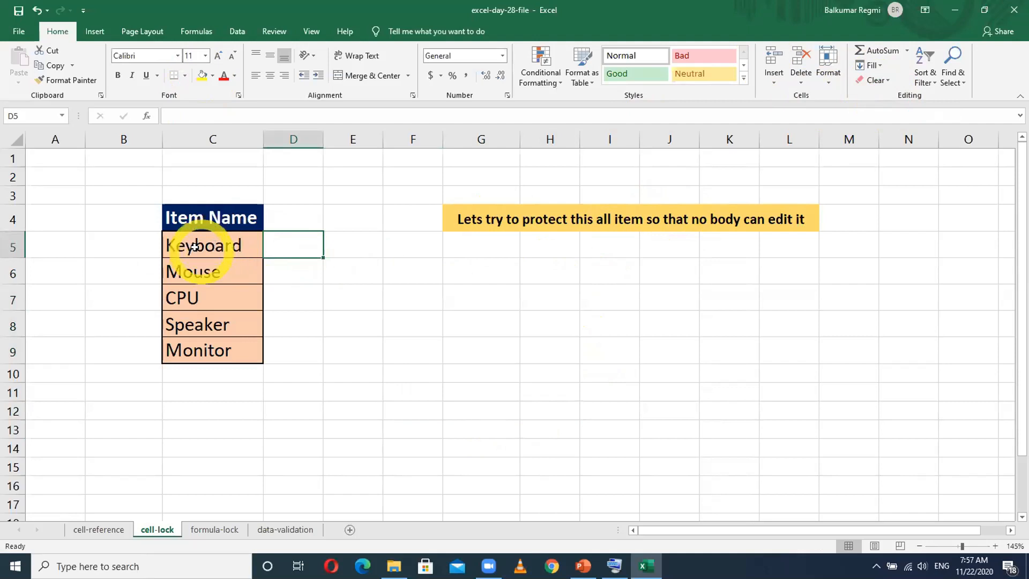
- Replace the Keyboard entry in cell C5 with Bag
click(213, 246)
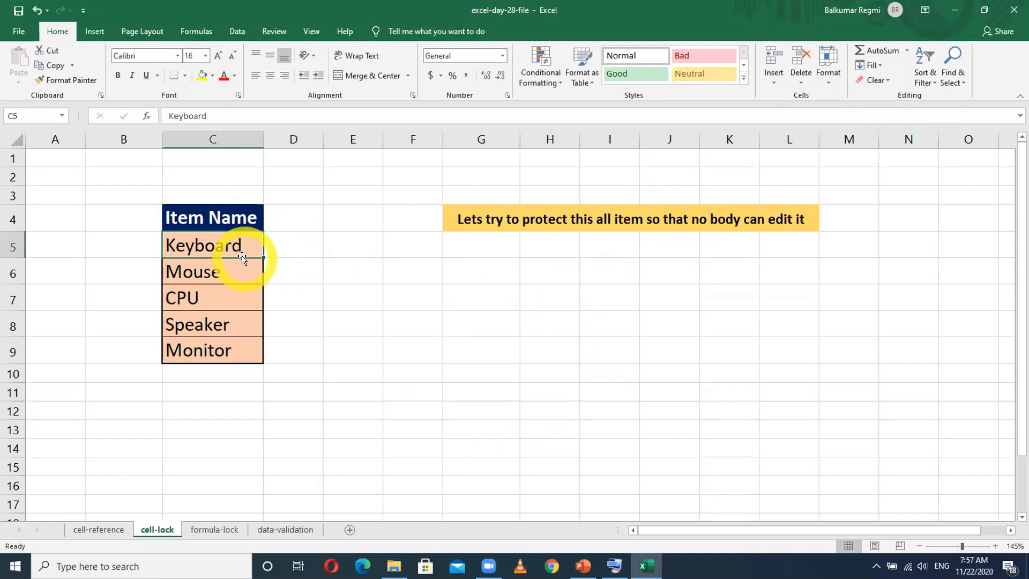
double_click(214, 246)
key(Delete)
key(Delete)
key(Delete)
key(BackSpace)
key(BackSpace)
key(BackSpace)
key(BackSpace)
key(BackSpace)
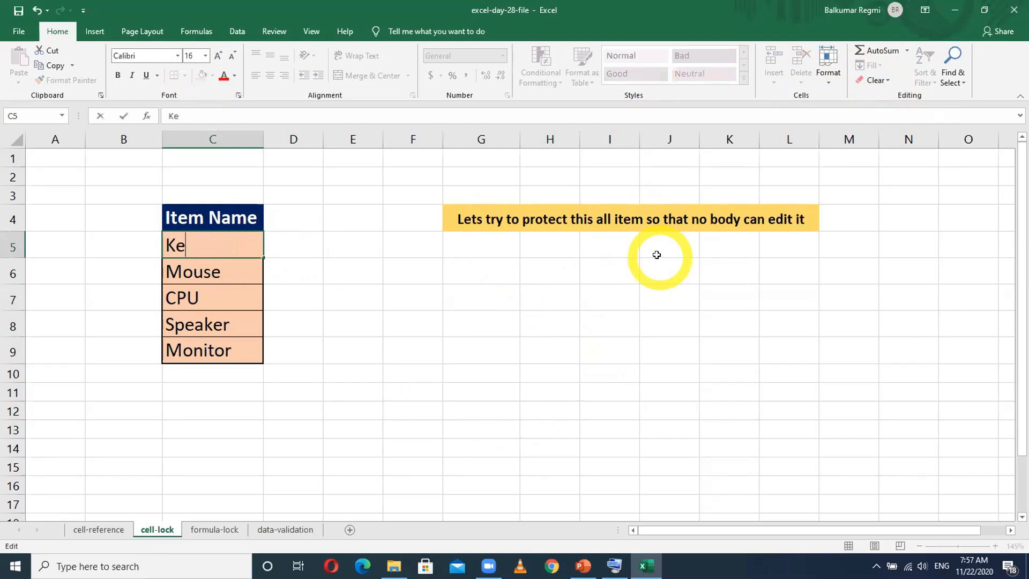
text(bAG)
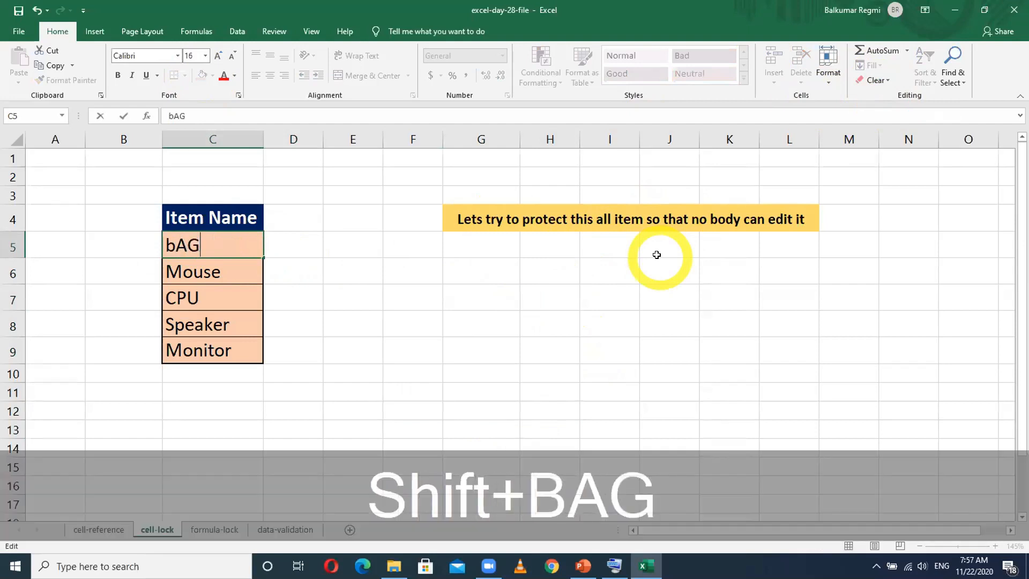
key(Return)
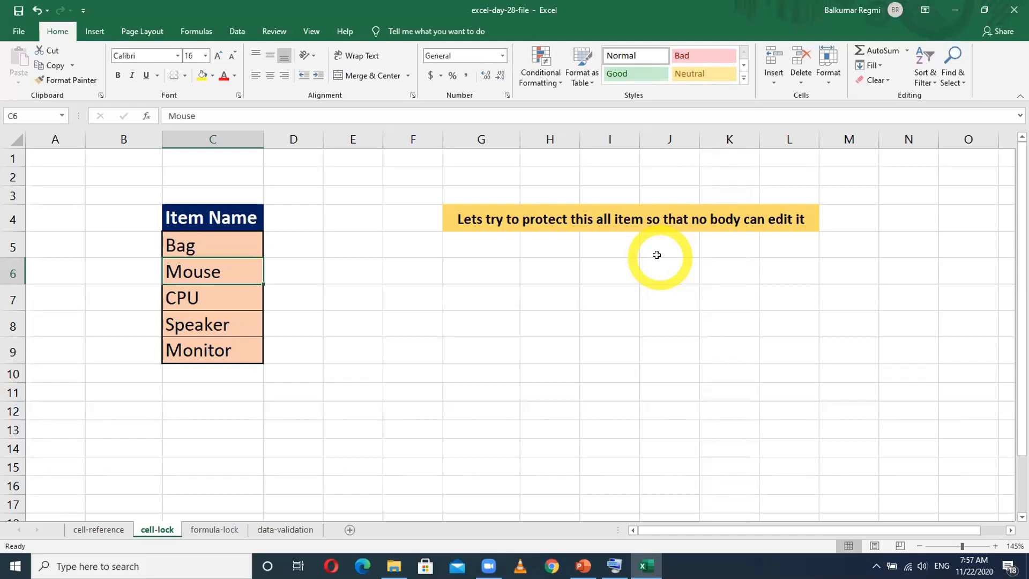
- Undo the last edit of the first item in the Item Name table
key(ctrl)
key(ctrl+z)
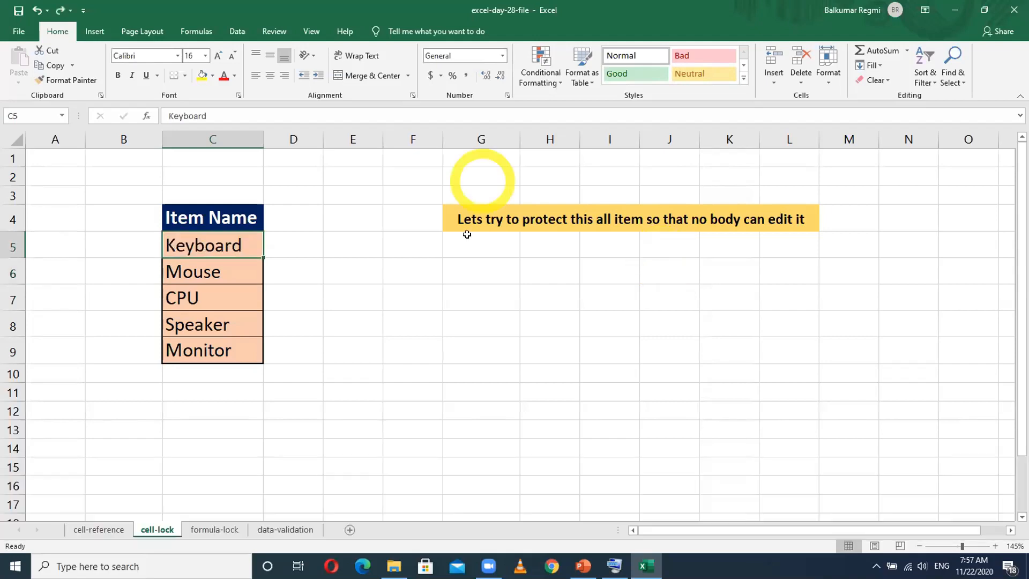
click(422, 357)
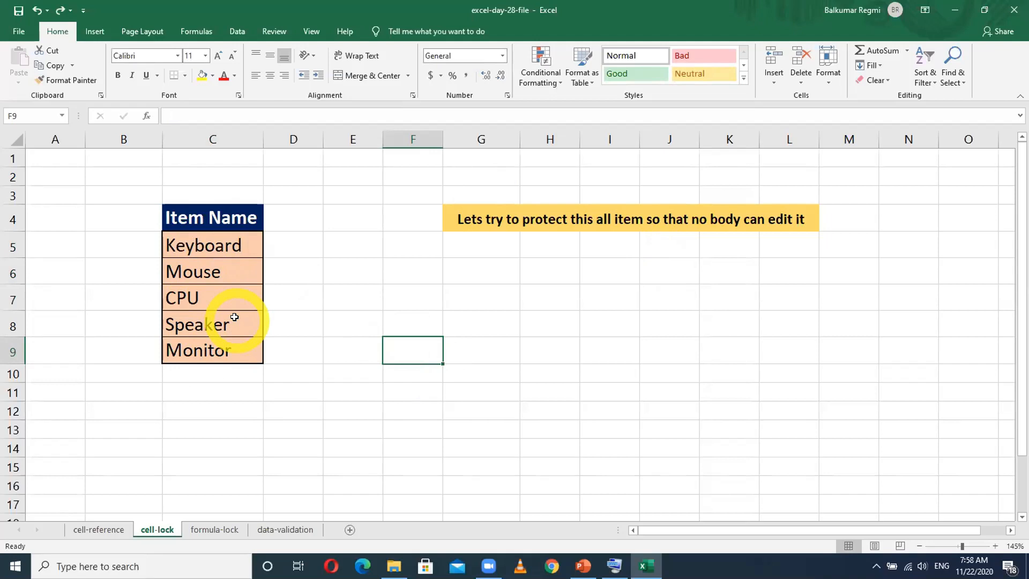
click(354, 290)
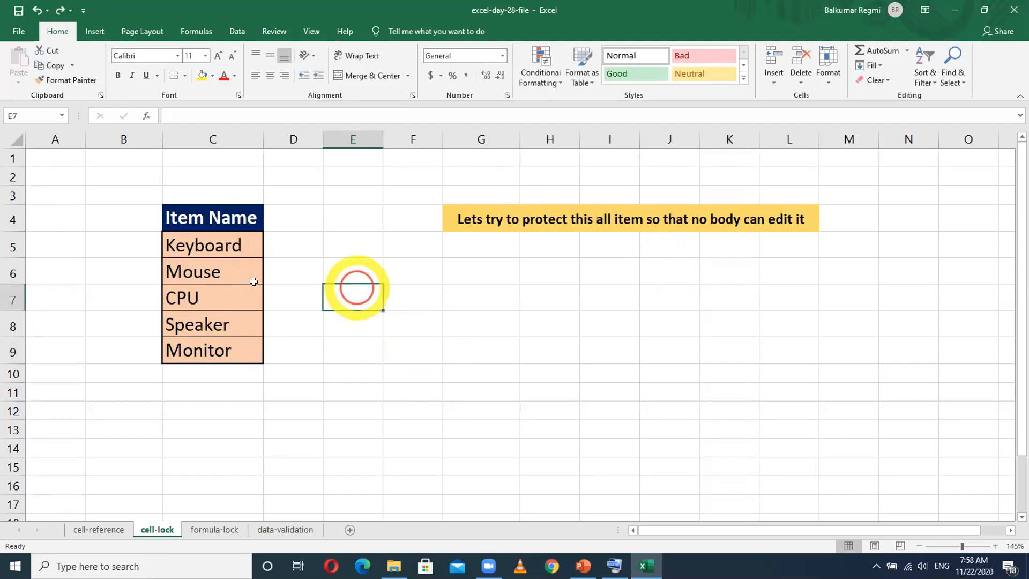
click(16, 140)
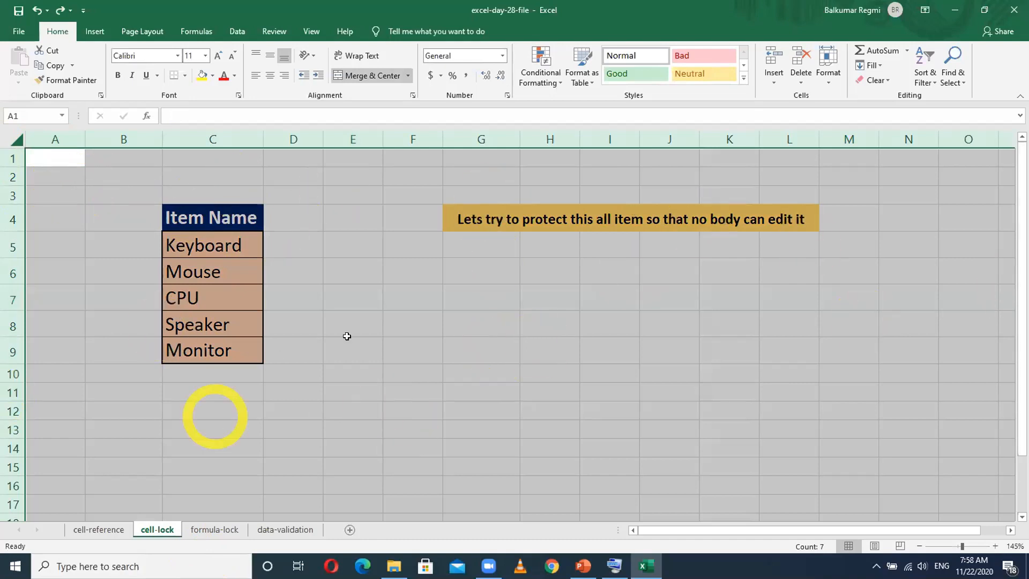
click(419, 326)
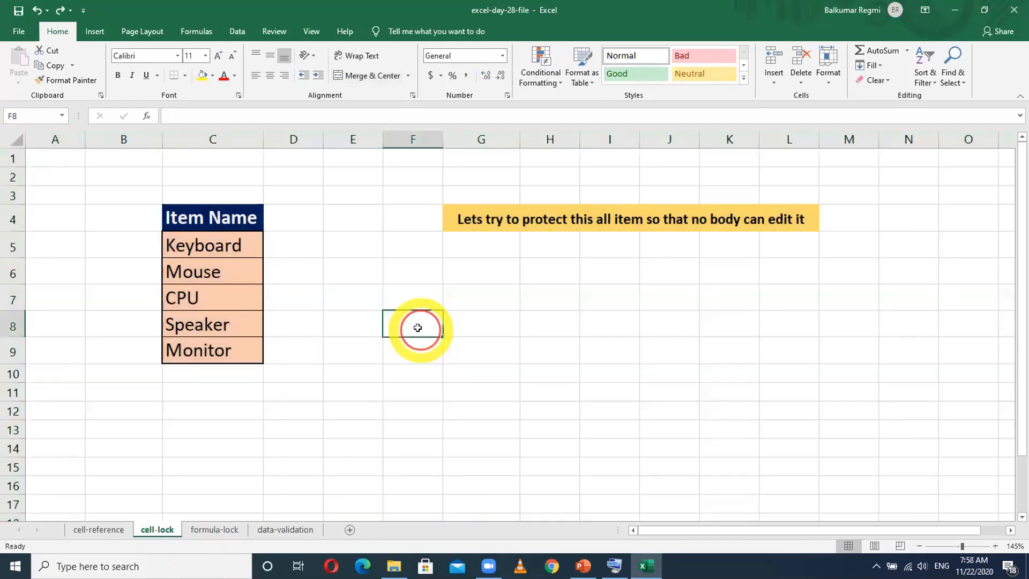
click(560, 324)
click(723, 349)
click(777, 294)
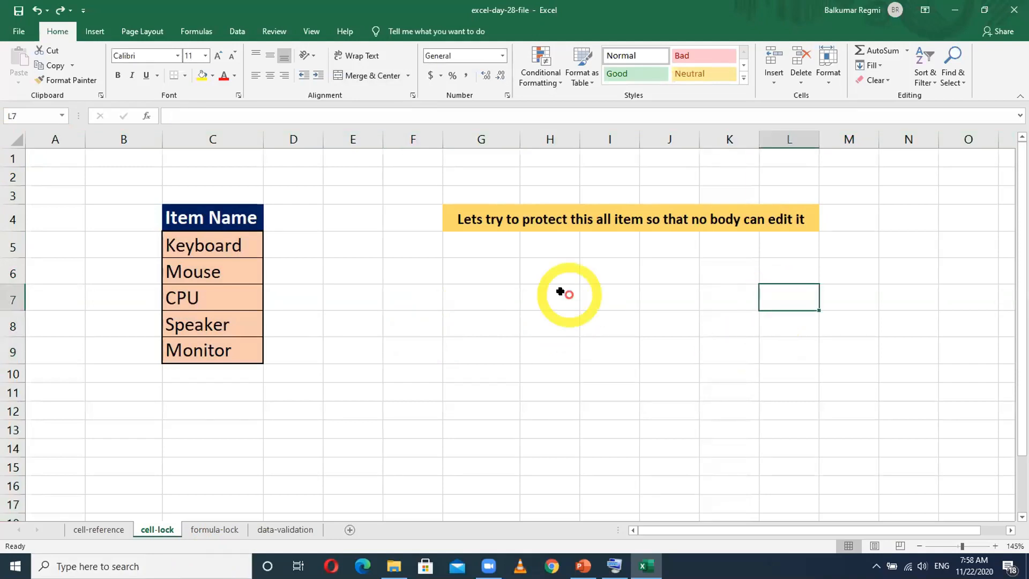
click(438, 279)
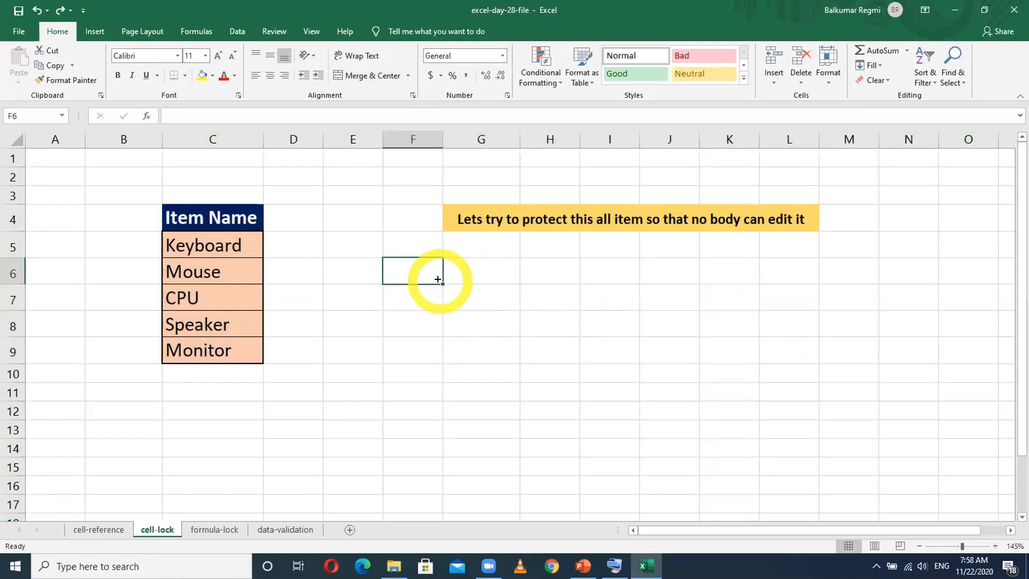
click(338, 379)
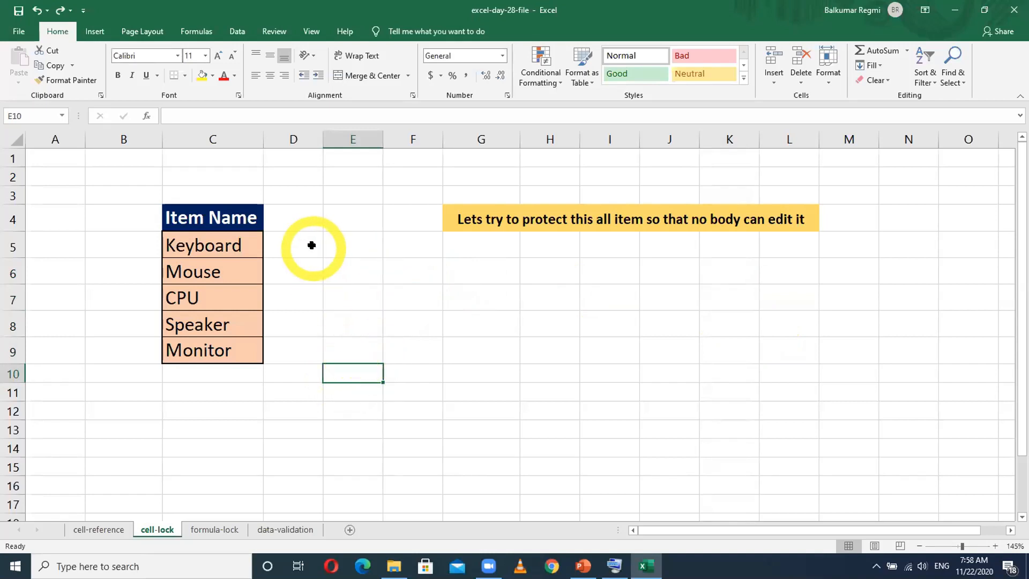
- Check the Locked and Hidden protection settings of empty cell E5, then close the cell formatting without changes
right_click(350, 246)
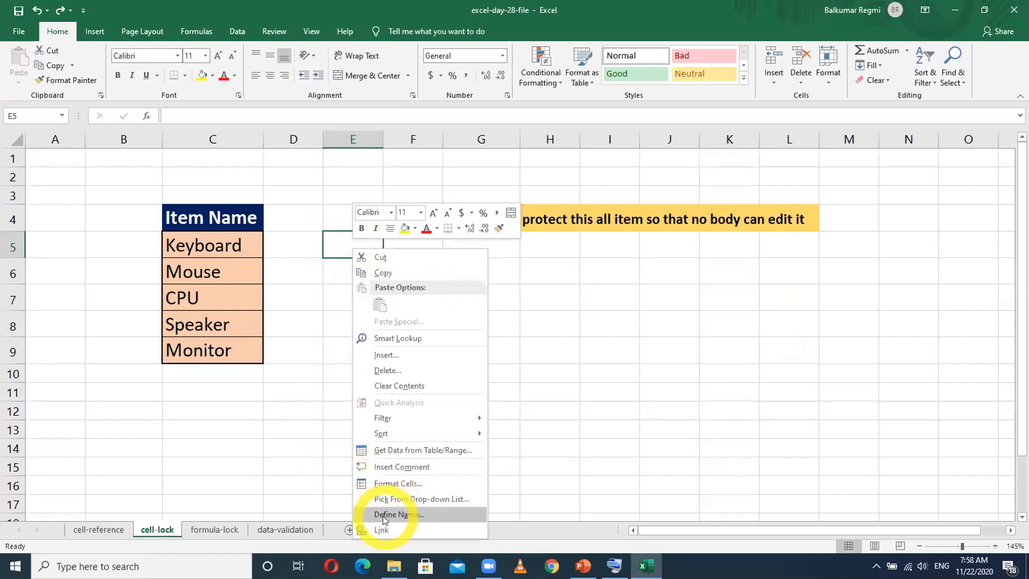
click(397, 483)
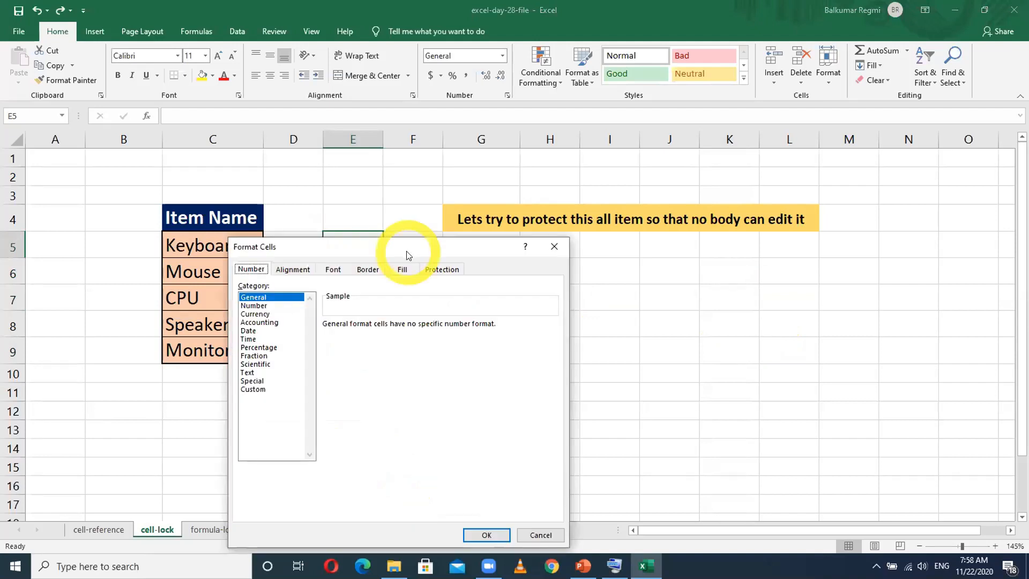
drag(412, 243, 437, 187)
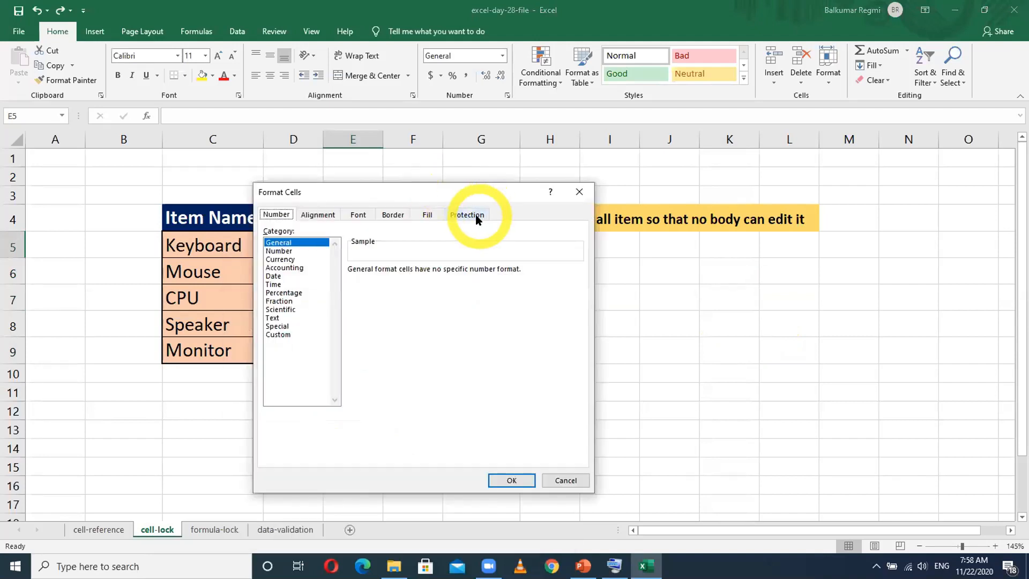
click(477, 219)
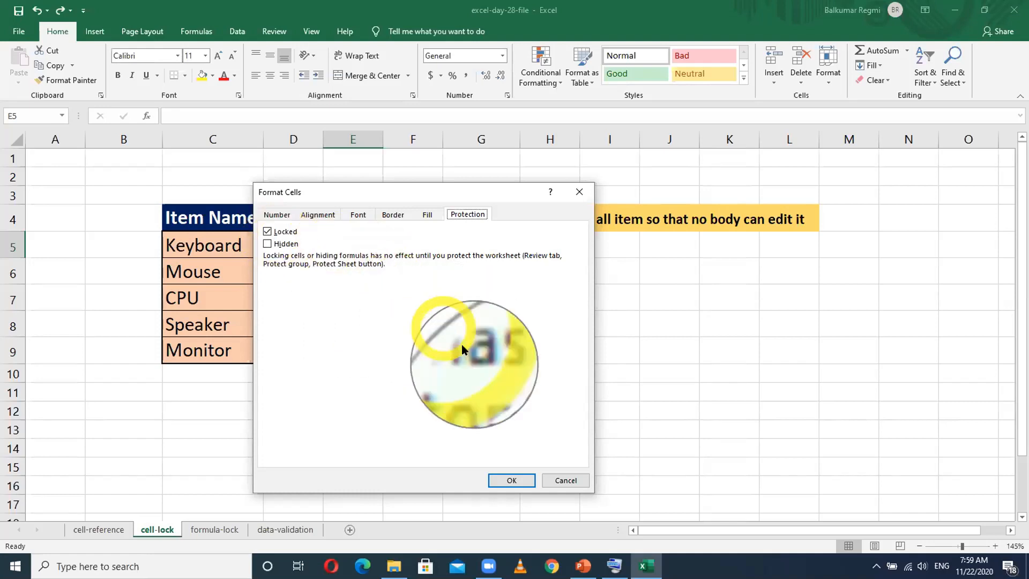
click(563, 479)
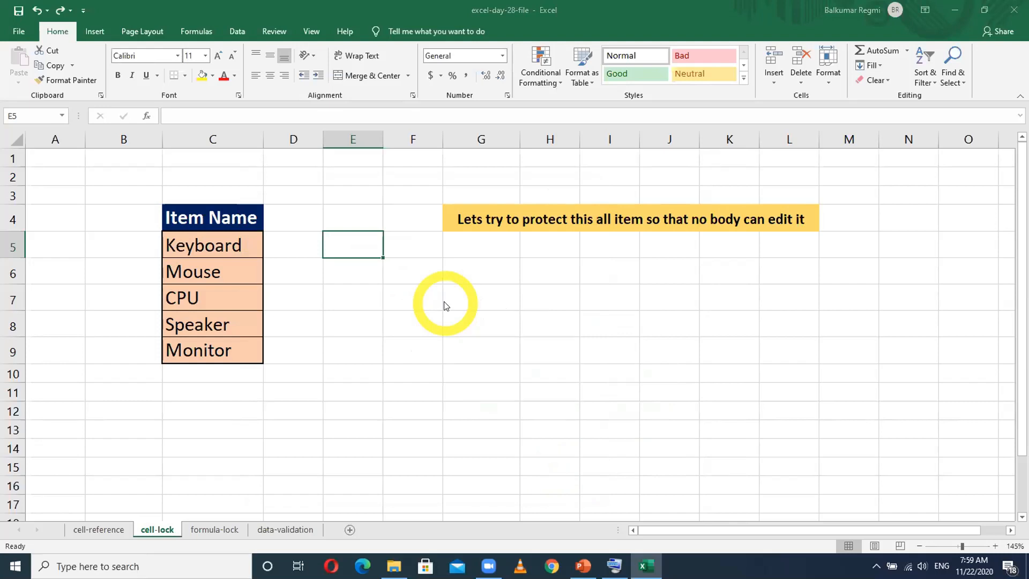
click(339, 316)
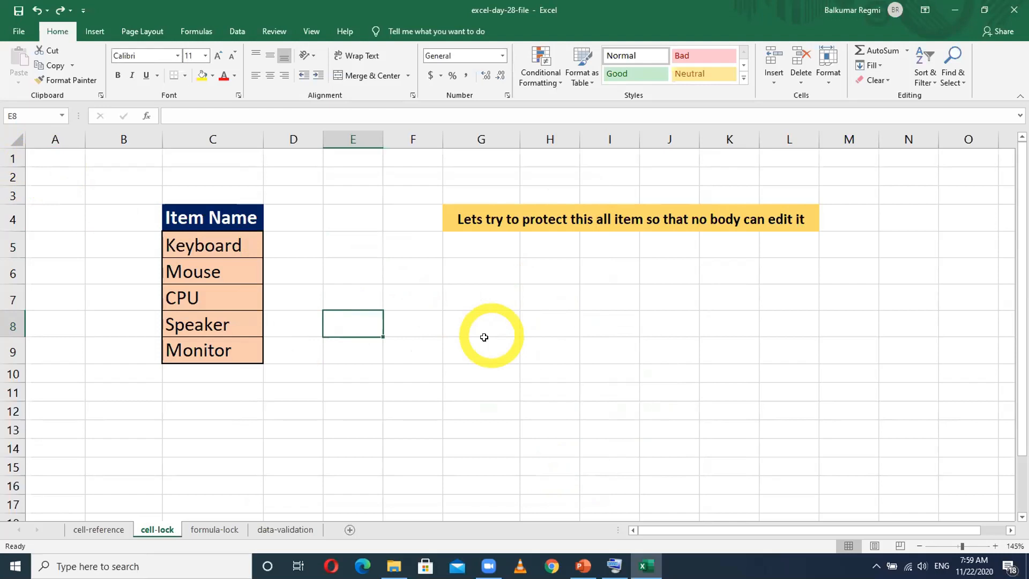
- Add a new sheet after cell-lock and check the protection settings of its cell D4 without changing them
click(350, 530)
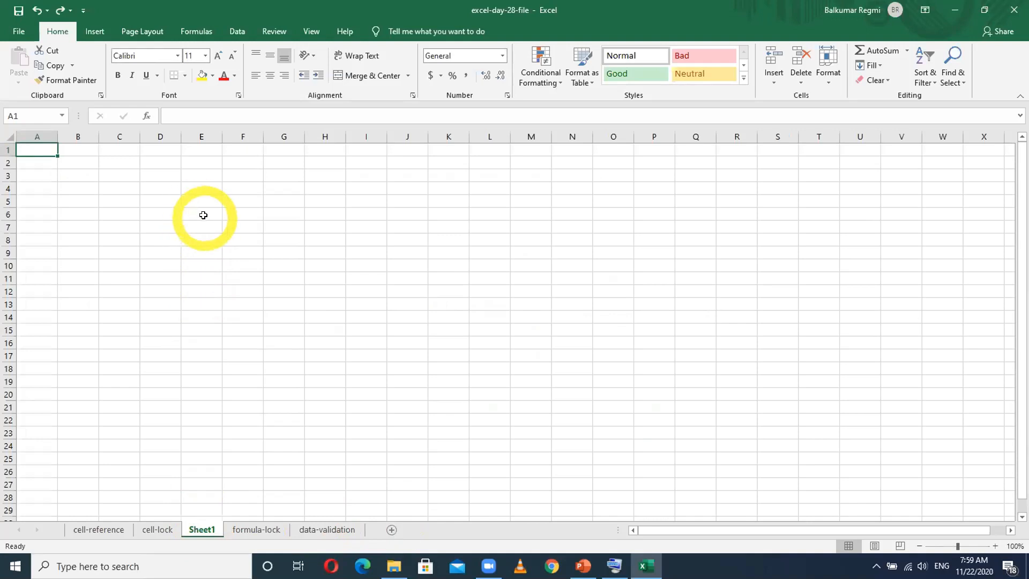
ctrl+scroll(224, 209, up, 4)
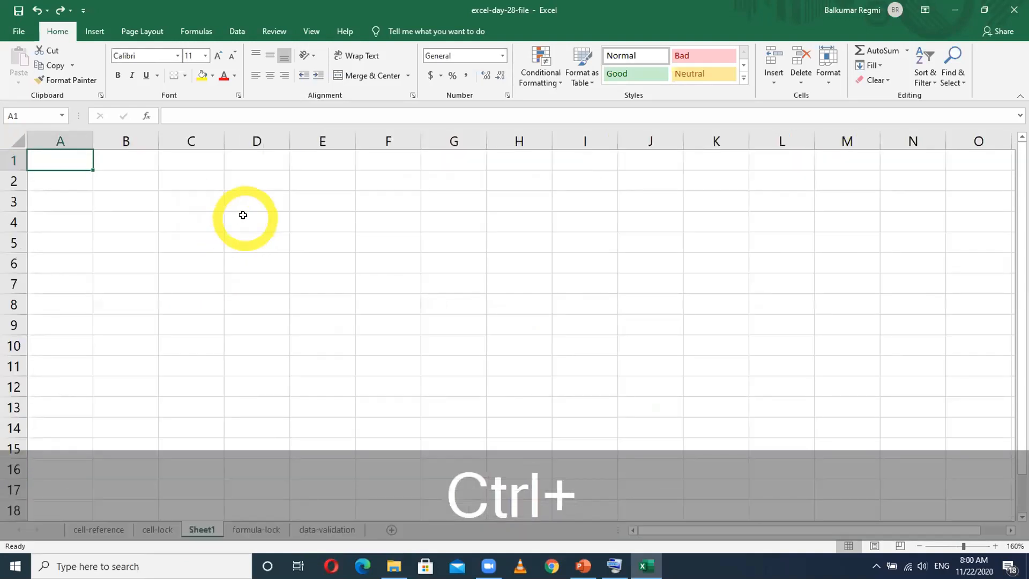
right_click(242, 215)
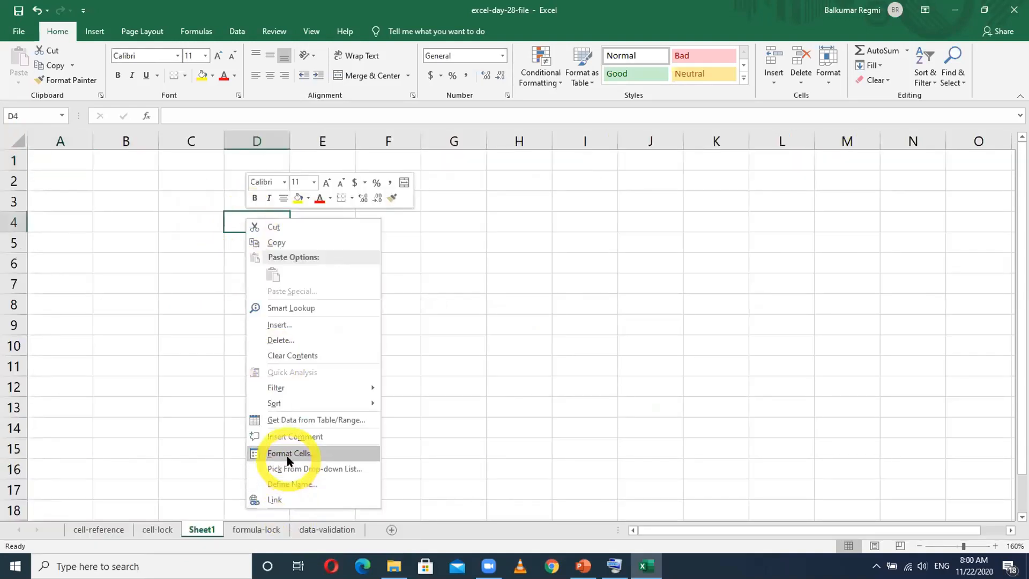
click(288, 454)
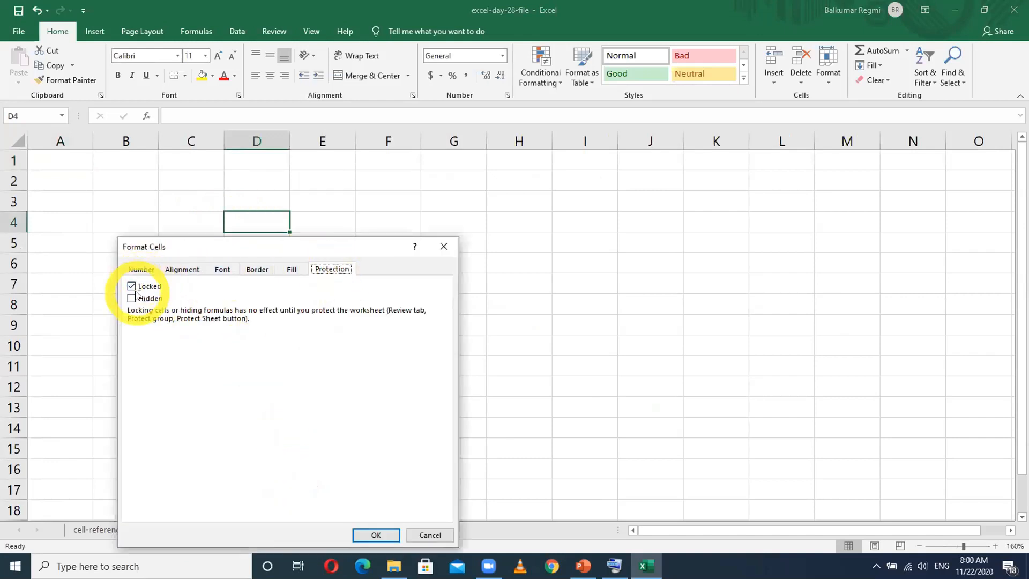
click(426, 537)
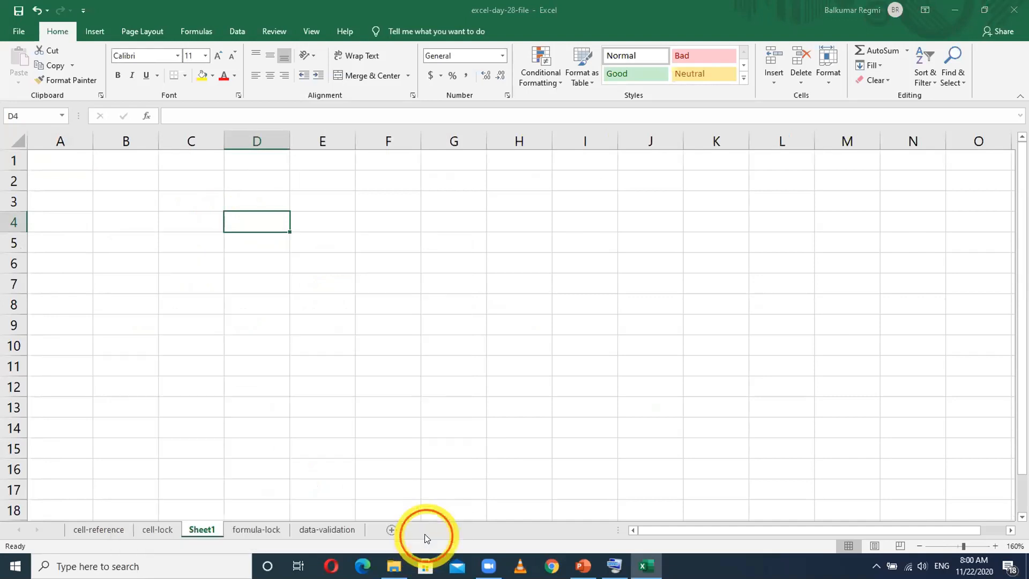
- Return to the cell-lock sheet and review the Locked setting for all its cells, closing the cell formatting without changes
click(156, 529)
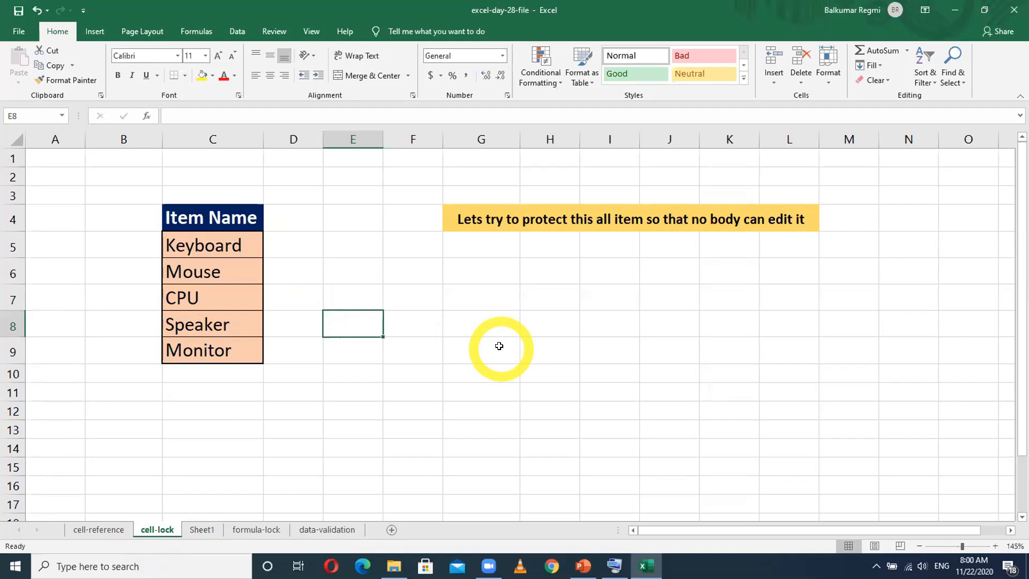
click(205, 267)
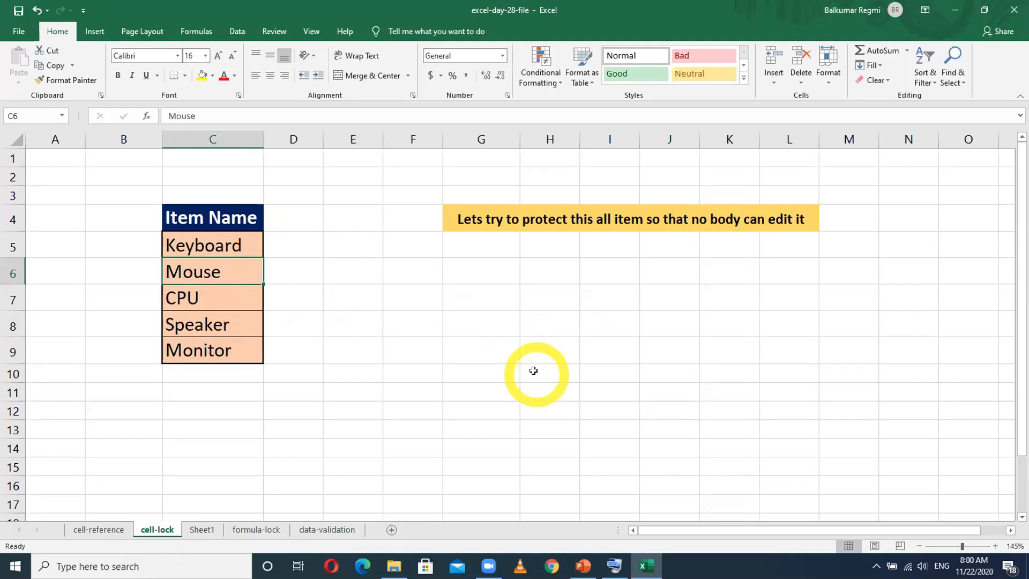
click(7, 139)
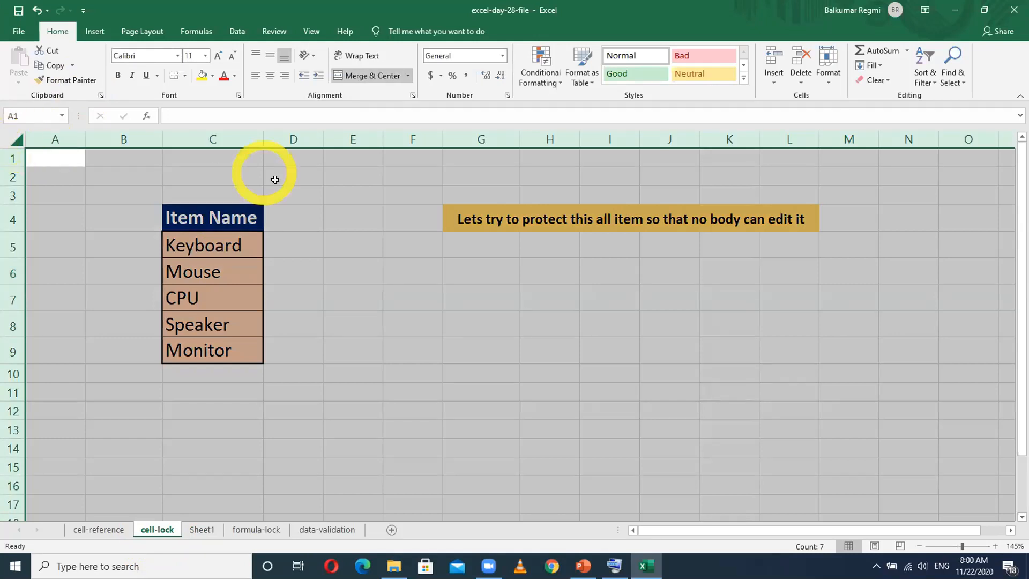
right_click(299, 198)
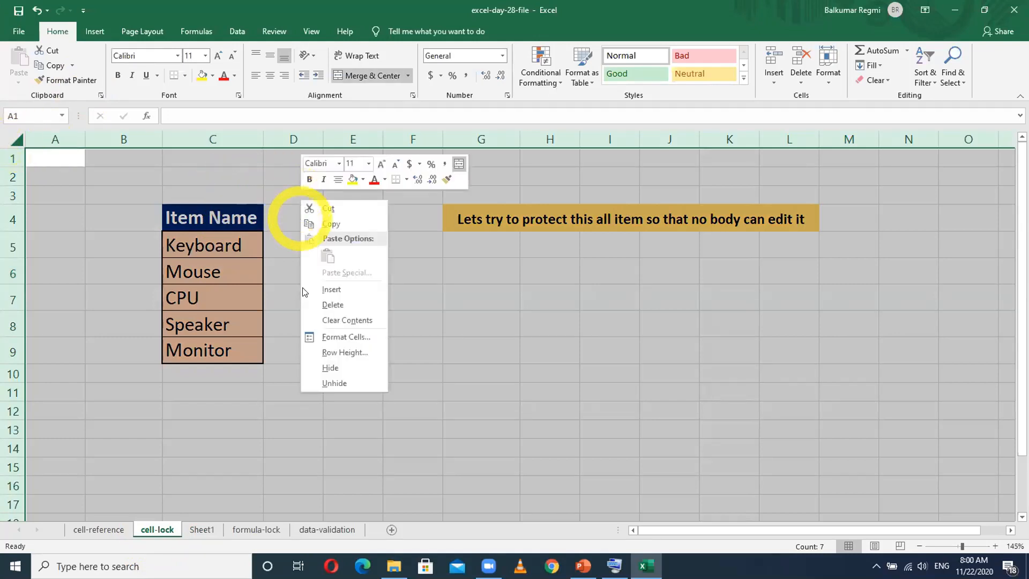
click(333, 382)
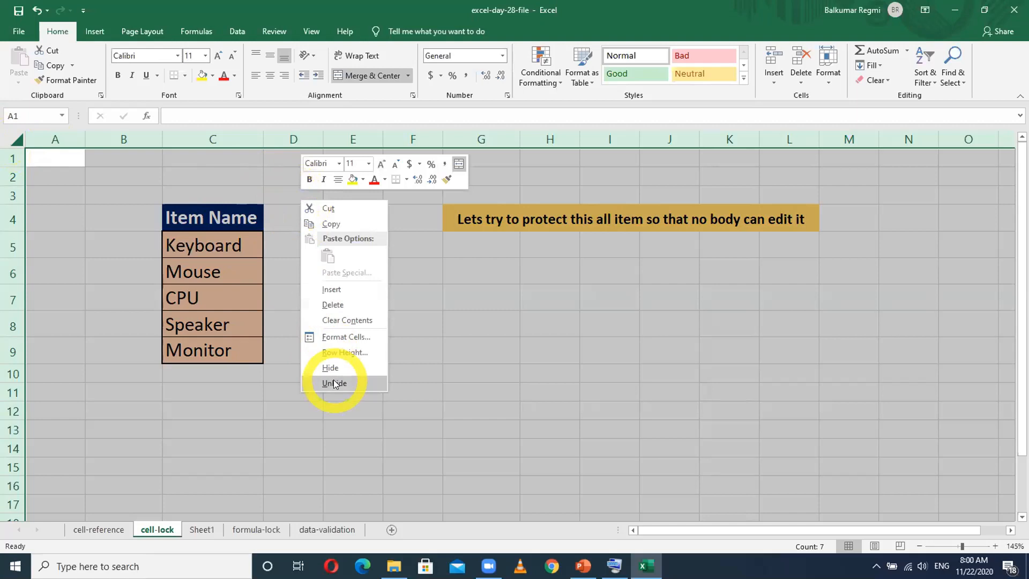
click(345, 337)
click(192, 224)
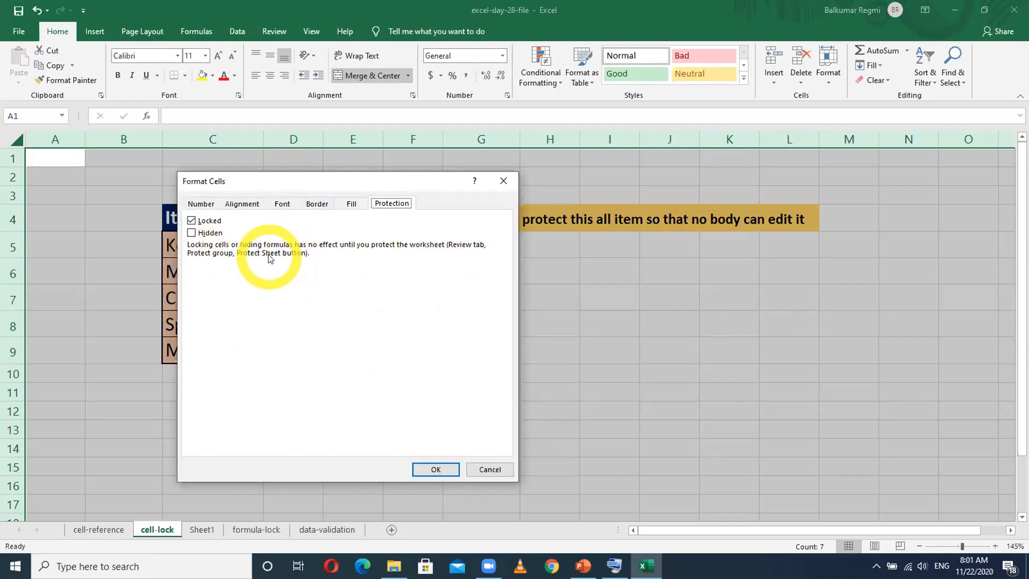
click(490, 470)
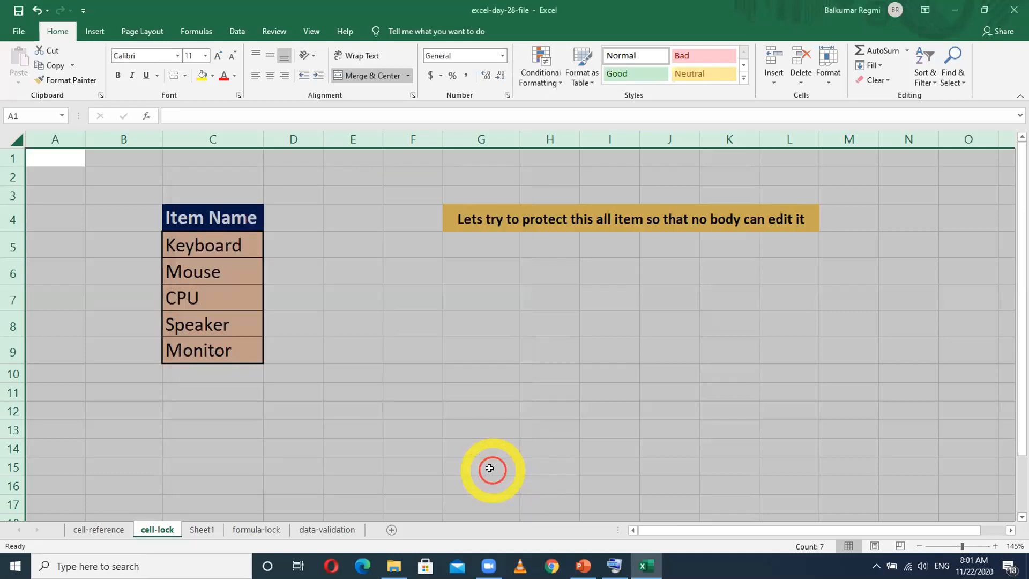
click(460, 426)
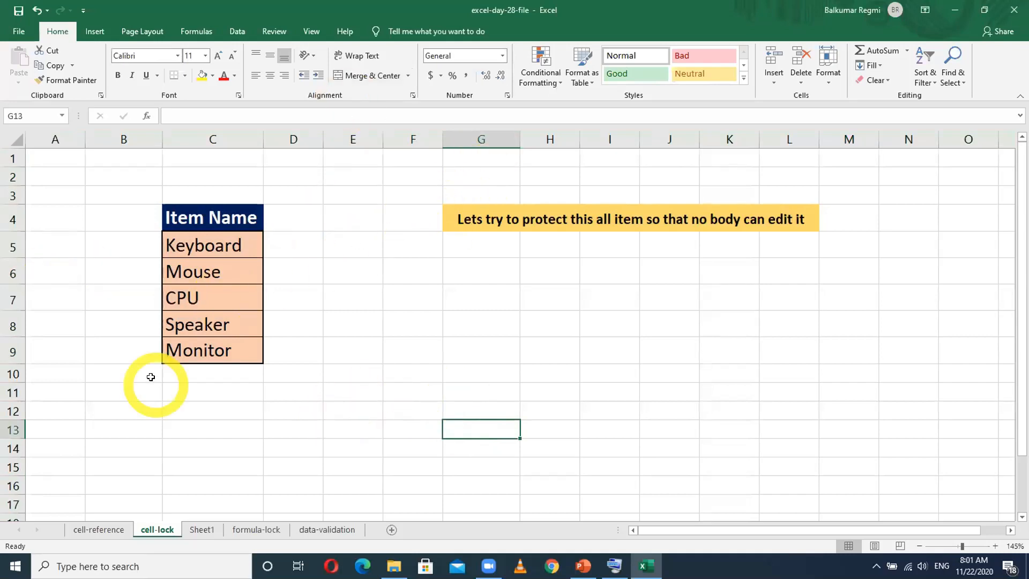
- Replace the last item in the Item Name table, cell C9, with Mirror
click(202, 351)
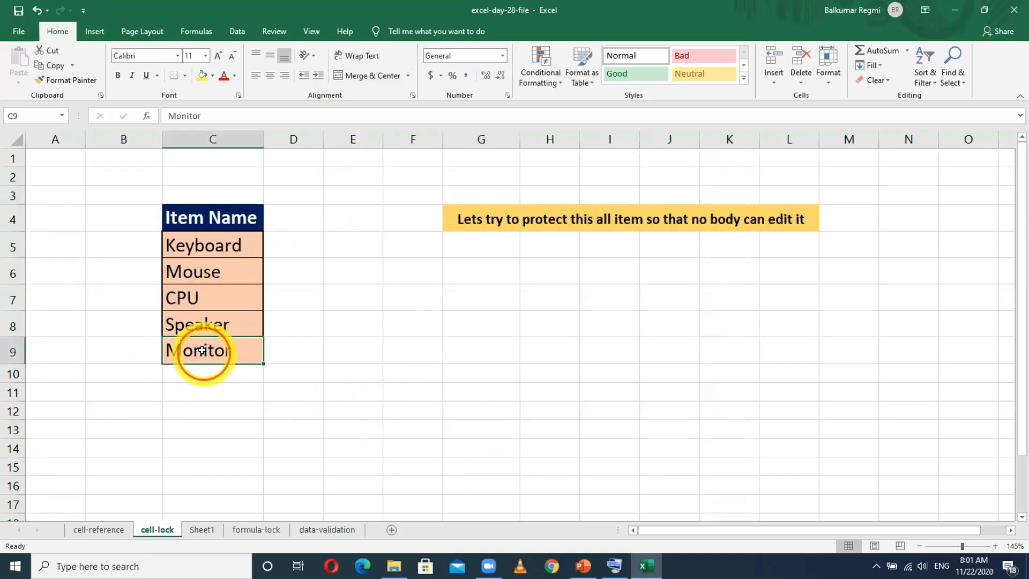
double_click(201, 350)
key(Delete)
key(Delete)
key(BackSpace)
key(BackSpace)
key(BackSpace)
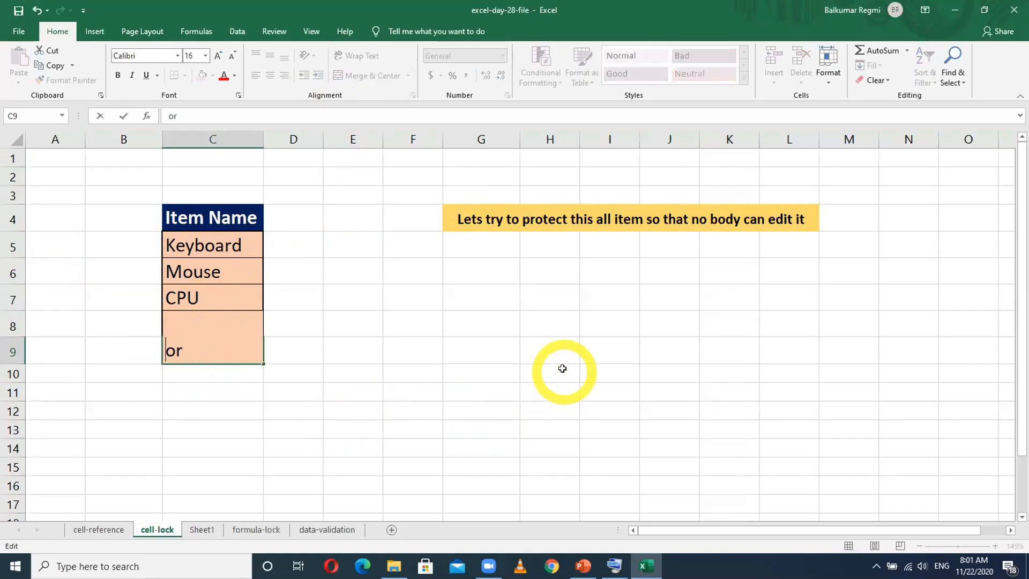
key(Delete)
key(Delete)
text(M)
key(BackSpace)
text(irror)
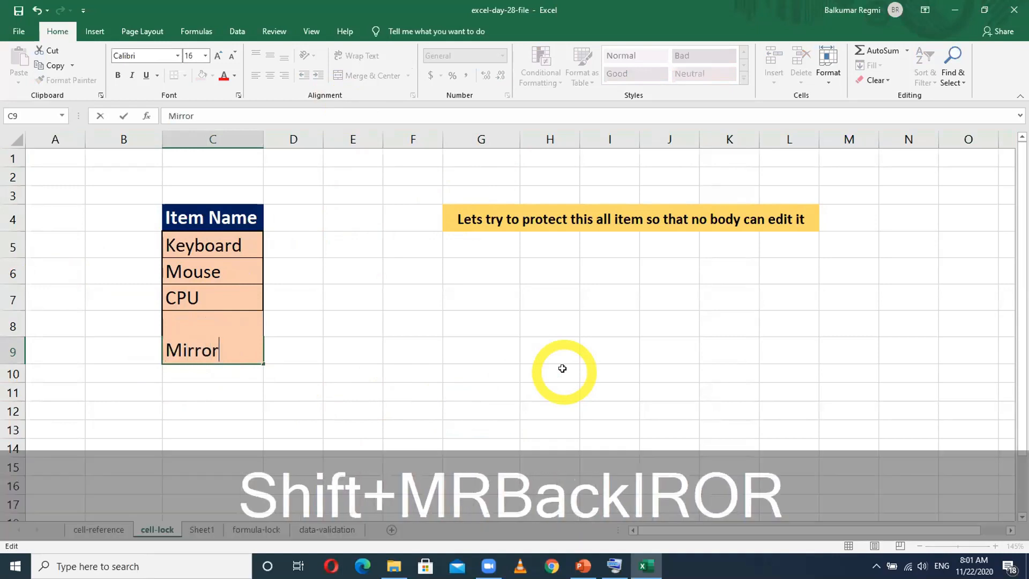
key(Return)
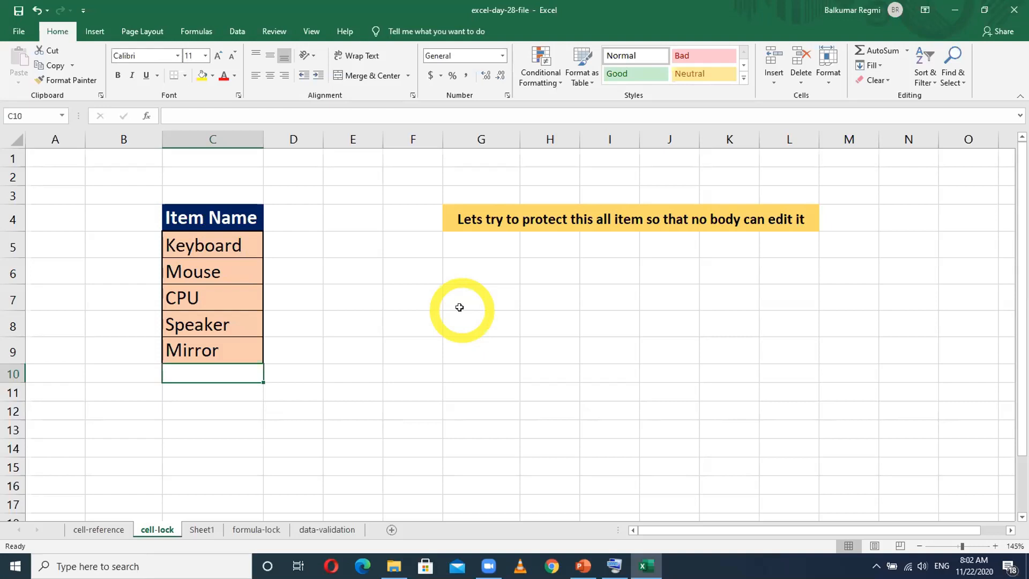
- Protect the cell-lock sheet without a password, allowing only the selection of locked and unlocked cells
click(375, 388)
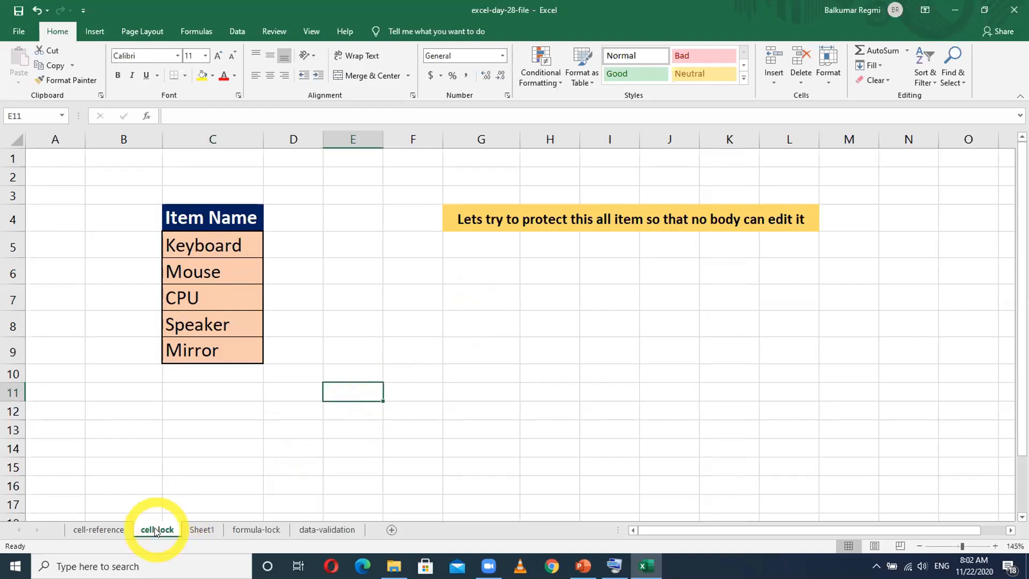
key(alt)
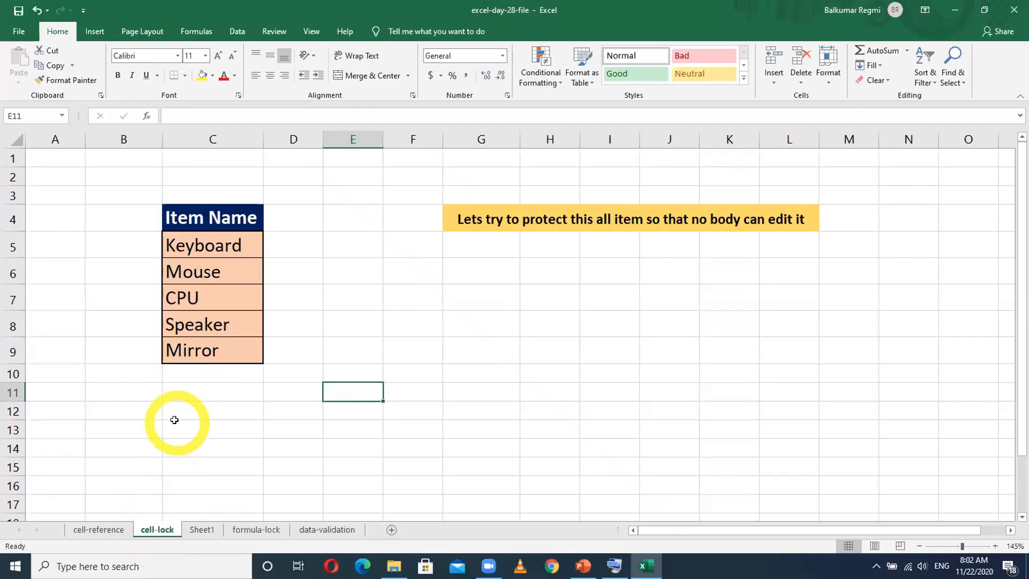
right_click(159, 529)
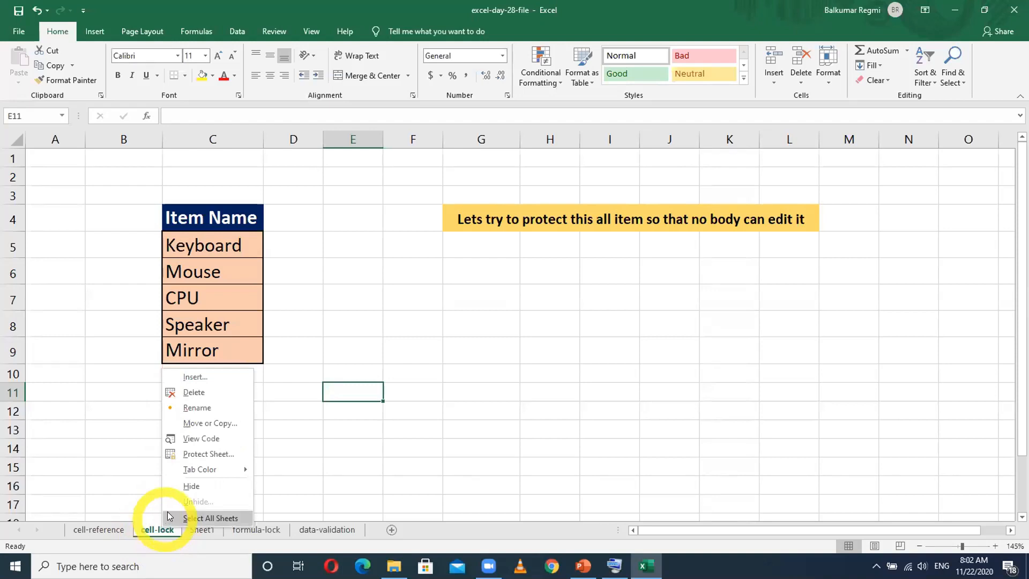
click(195, 454)
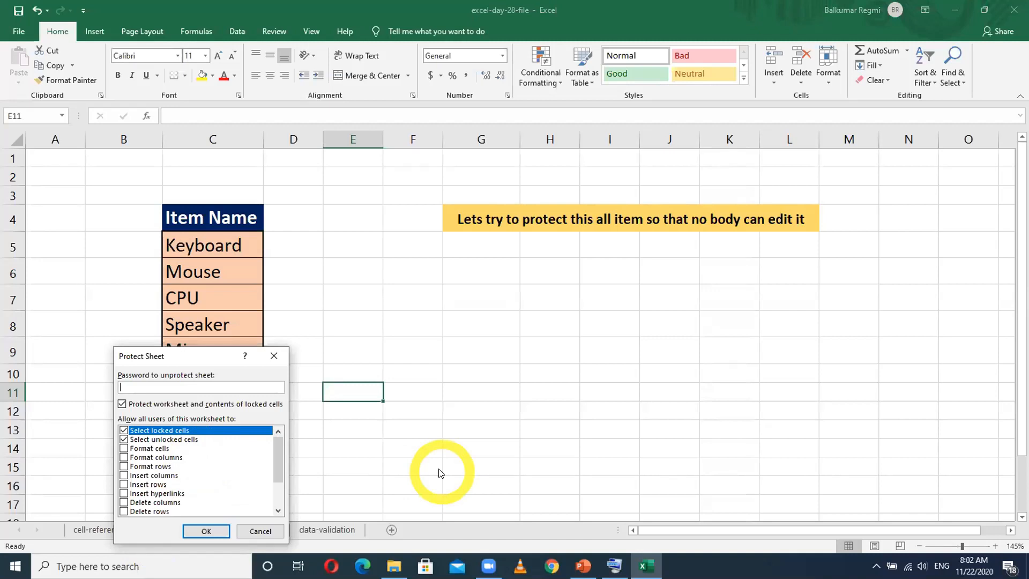
click(190, 528)
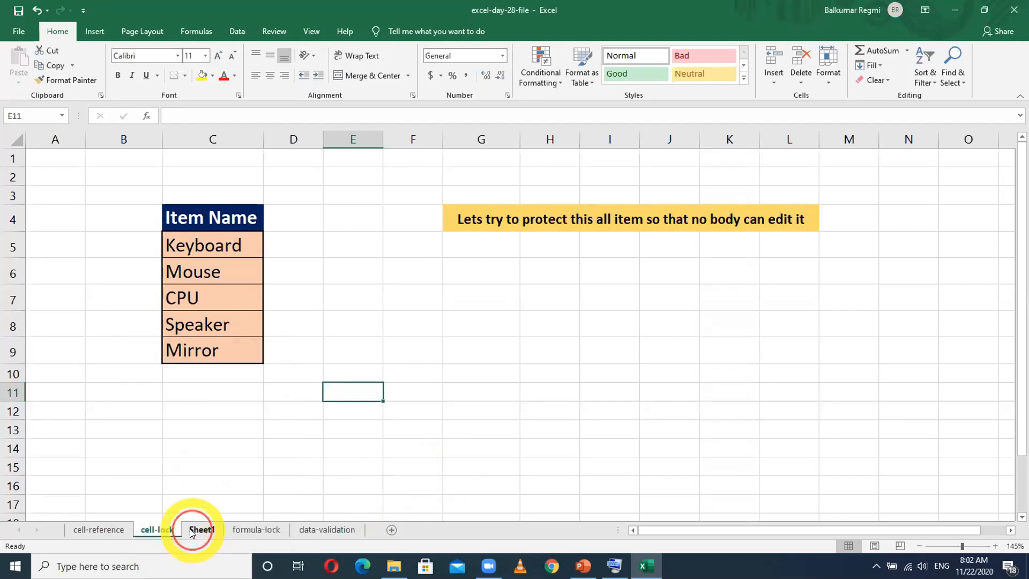
- Try to edit the Speaker and Keyboard cells on the protected sheet, dismissing each warning
click(464, 426)
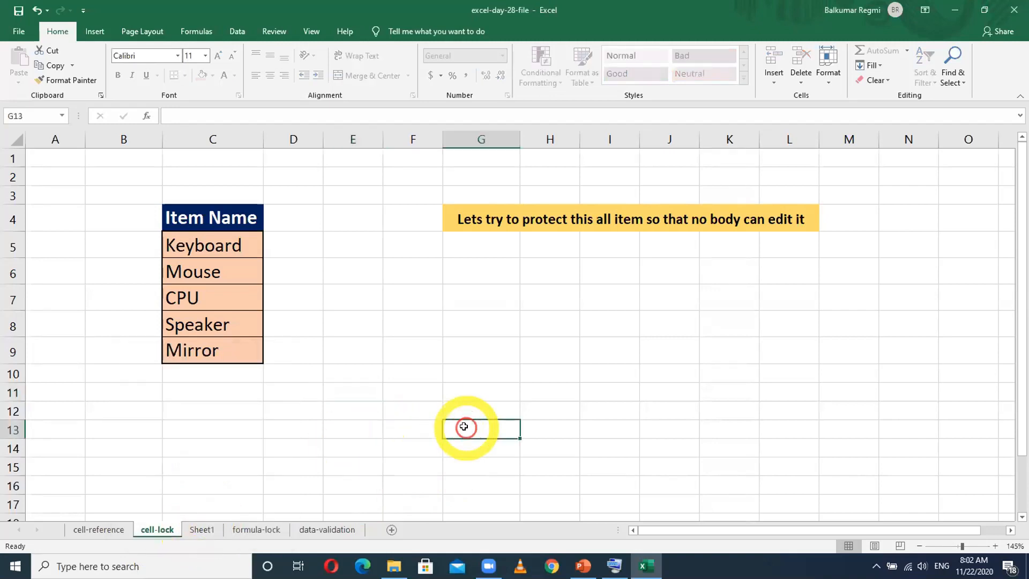
double_click(201, 323)
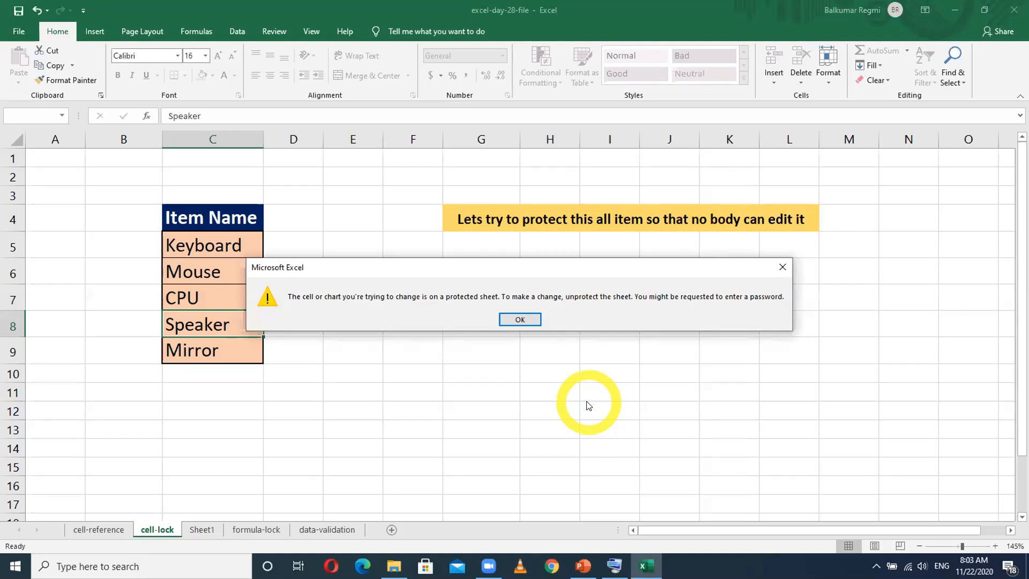
click(520, 318)
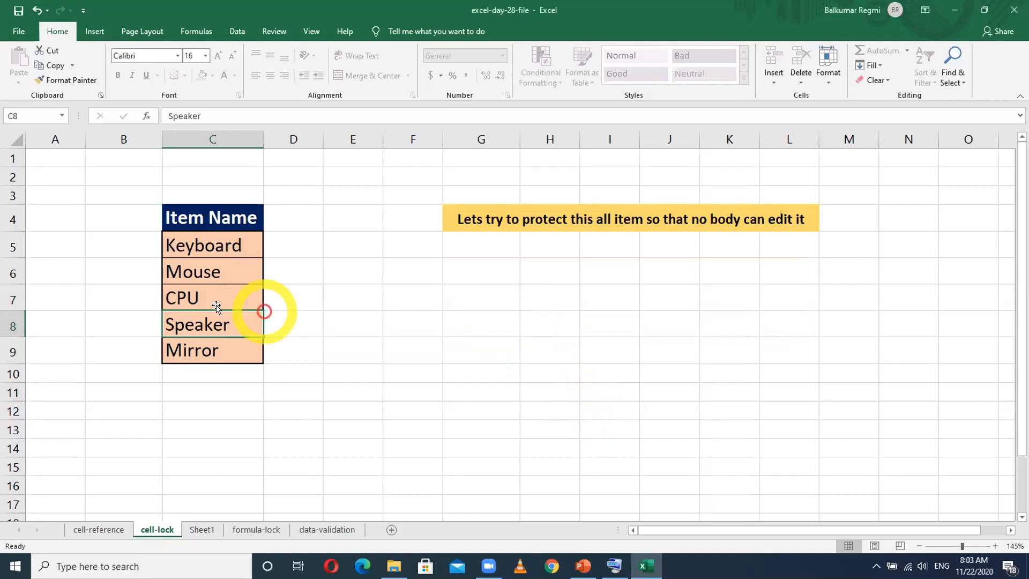
double_click(206, 242)
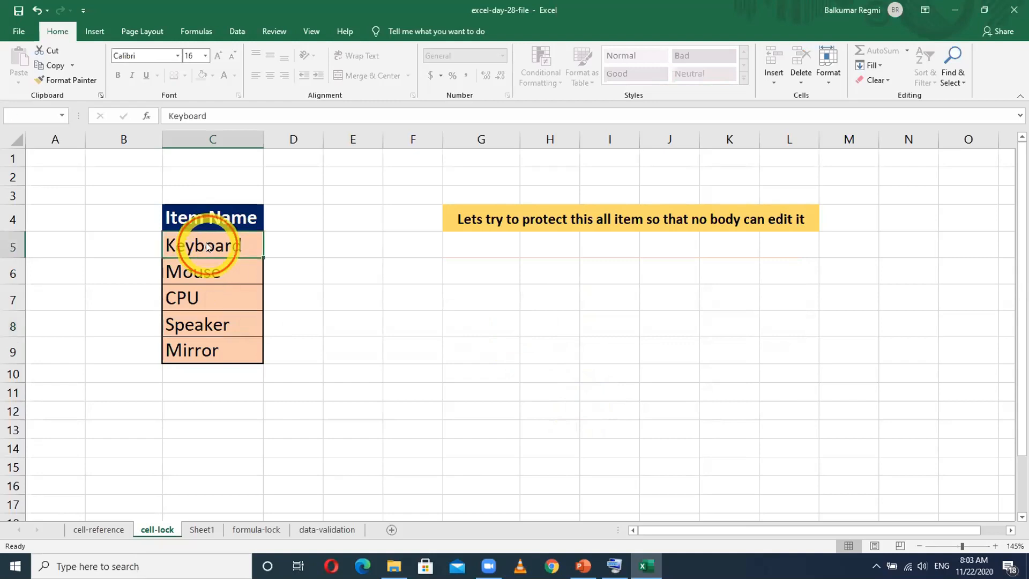
click(520, 321)
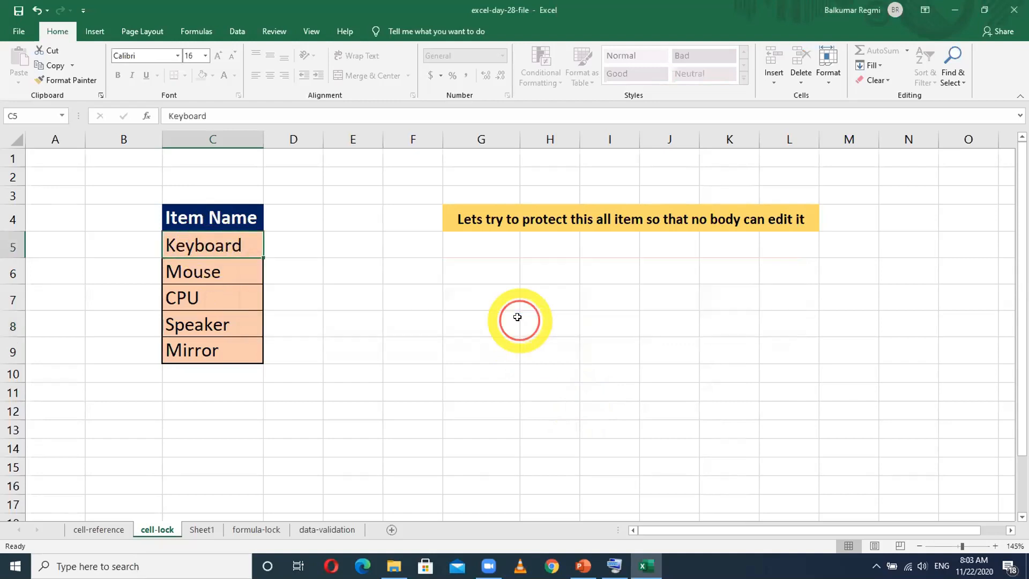
- Try to edit the empty cell G7 outside the Item Name table and dismiss the warning
click(525, 285)
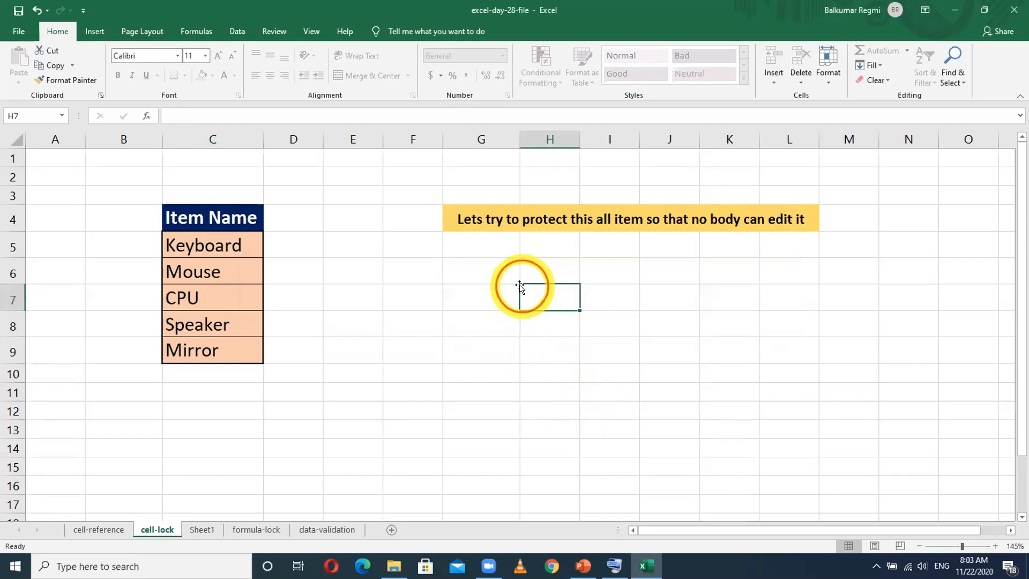
key(Left)
key(Left)
key(Left)
key(Left)
double_click(487, 285)
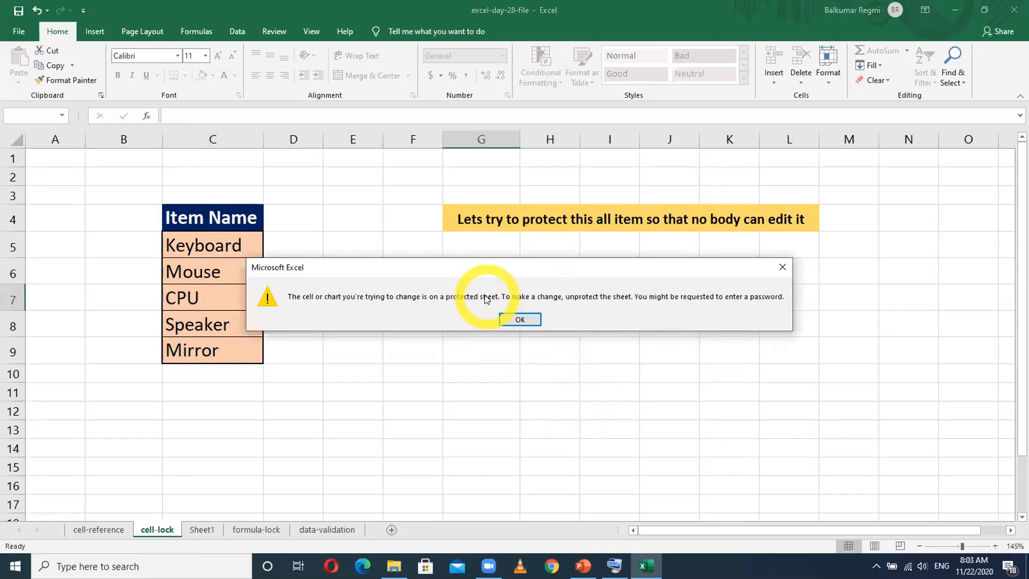
click(521, 316)
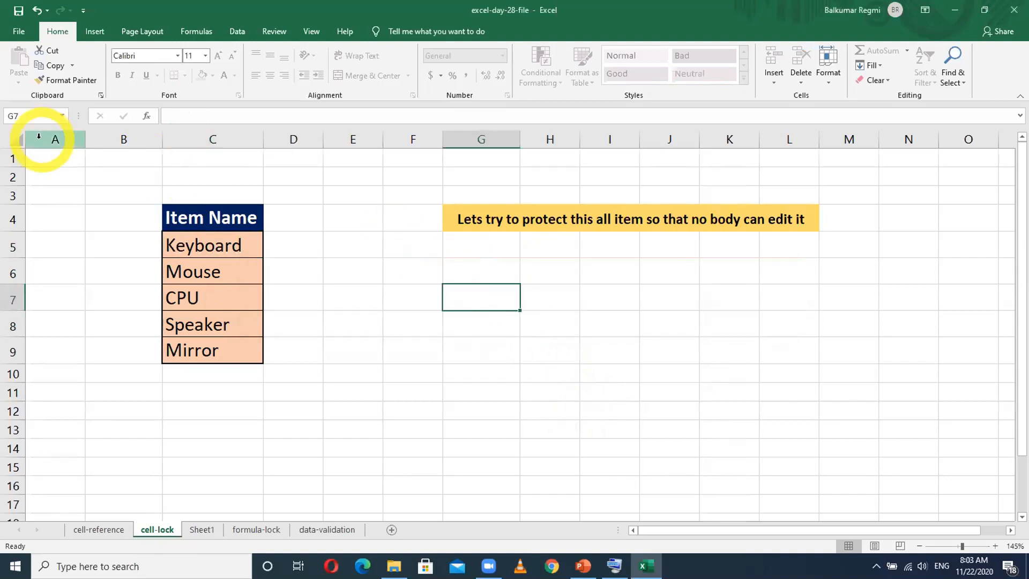
- Check whether Format Cells is available for all cells of the protected sheet, then deselect them
click(8, 139)
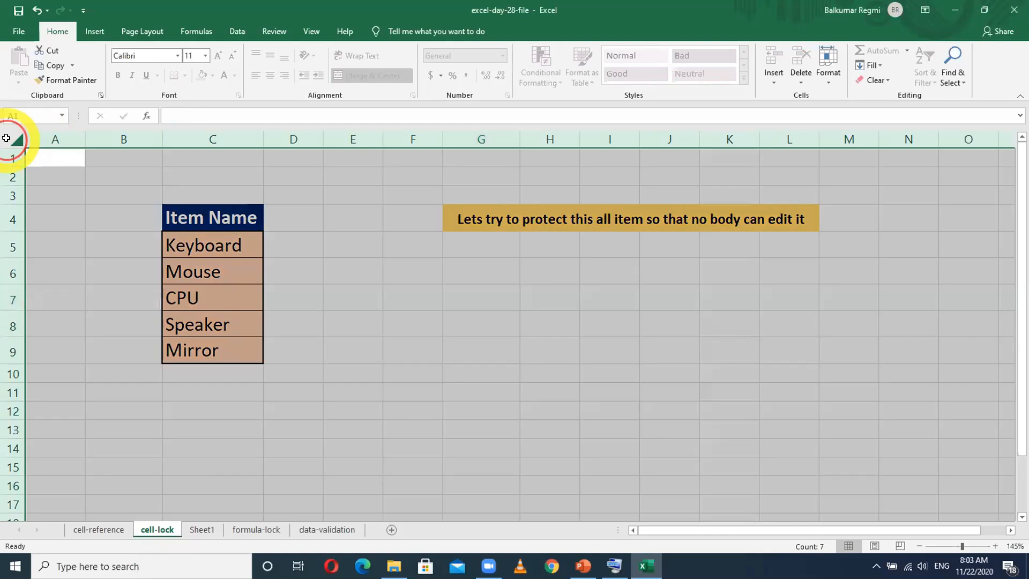
right_click(337, 235)
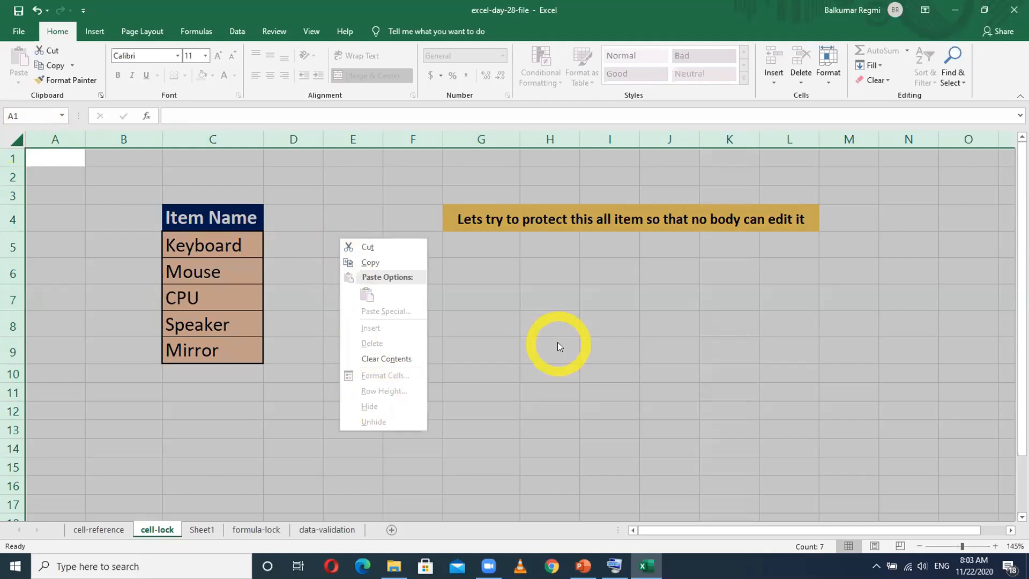
click(538, 350)
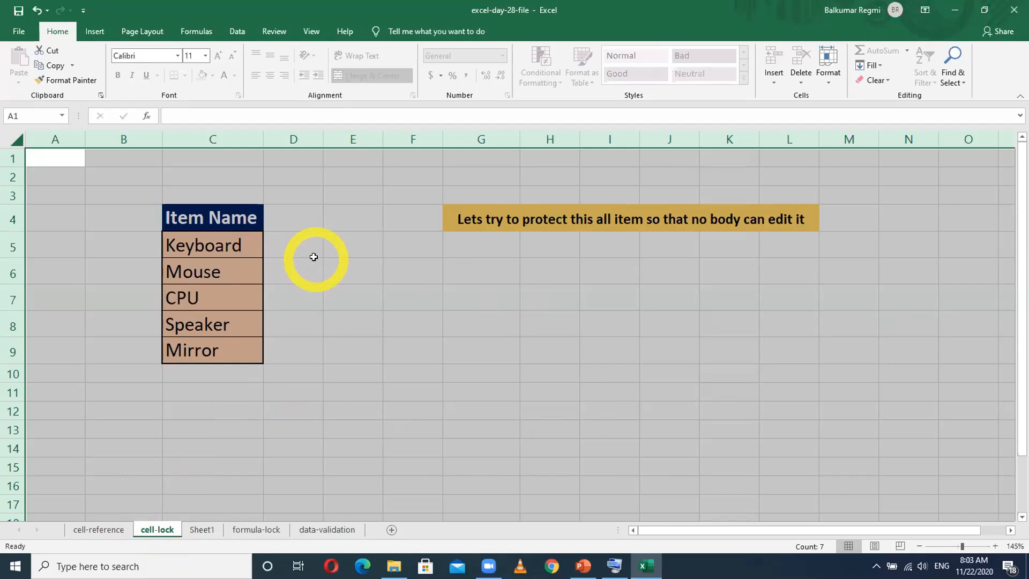
click(314, 259)
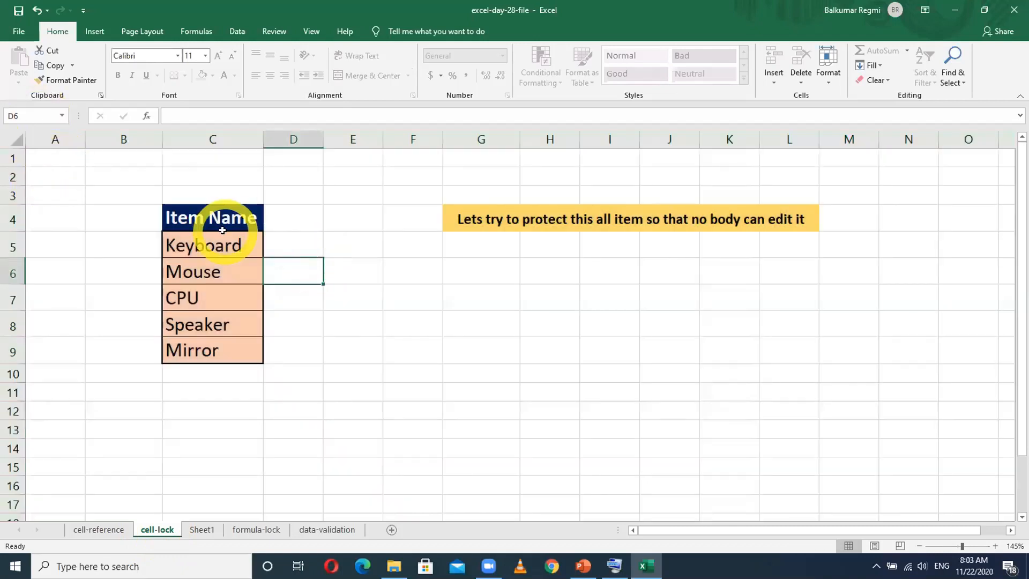
- Copy the Item Name table C4:C9 to cell F7 of a new sheet, keeping its formatting, and autofit column F
drag(222, 231, 241, 355)
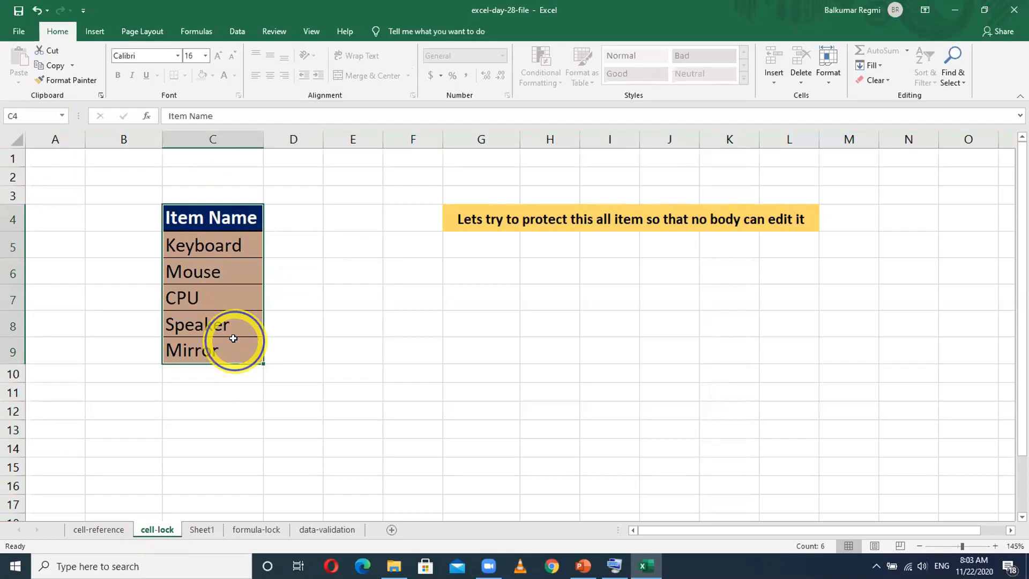
right_click(232, 339)
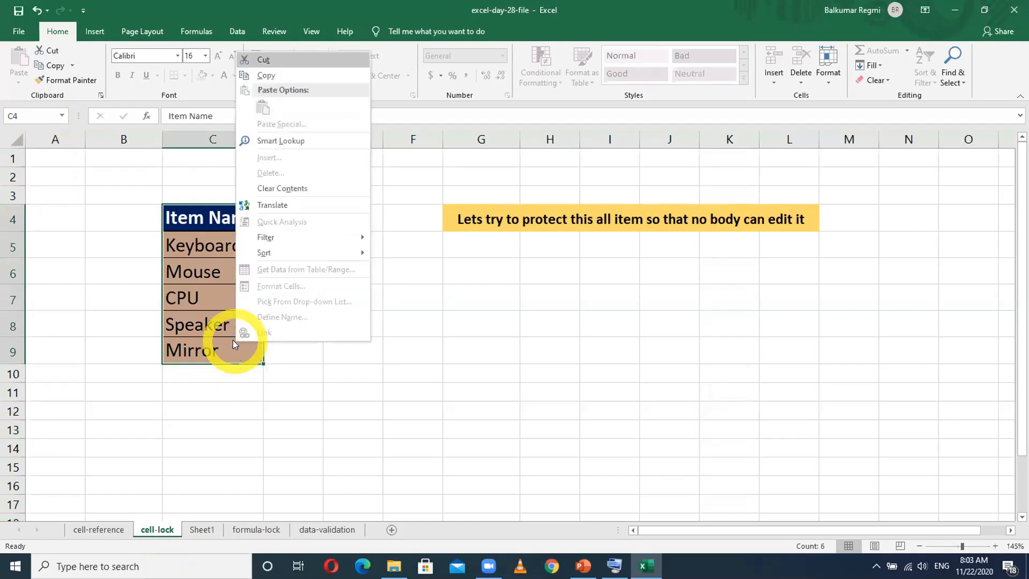
click(258, 75)
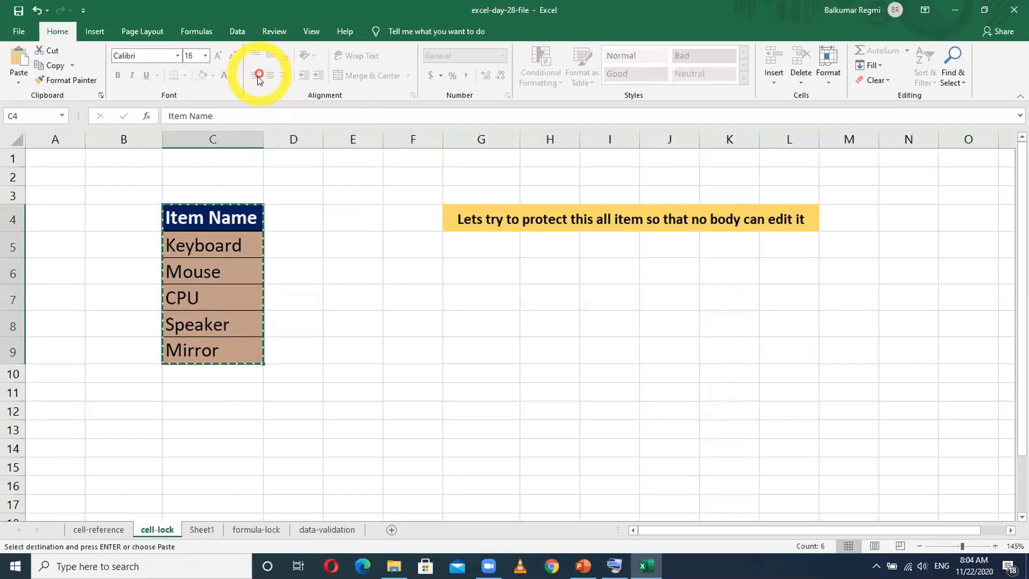
click(391, 529)
click(224, 228)
right_click(223, 230)
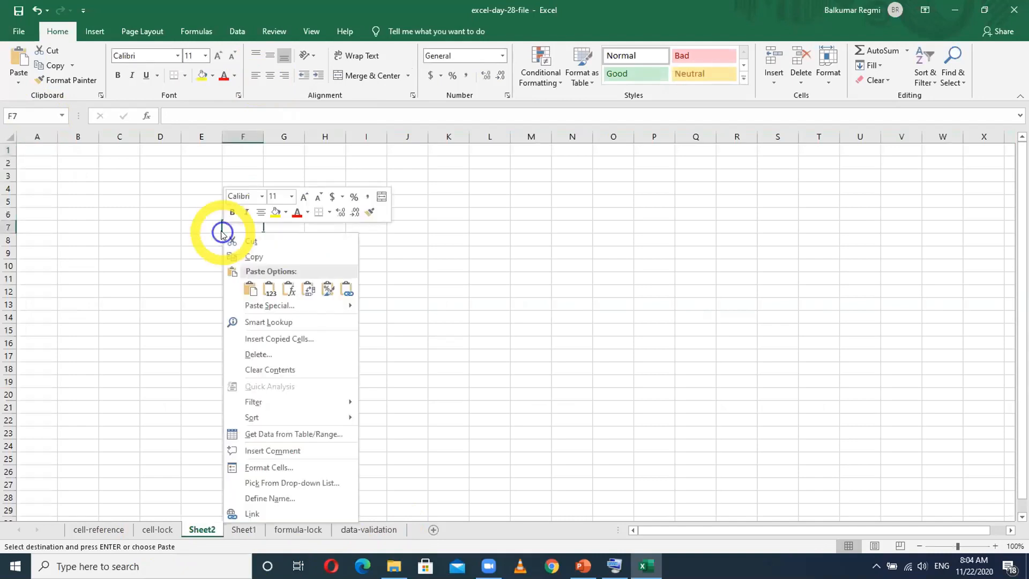
click(270, 292)
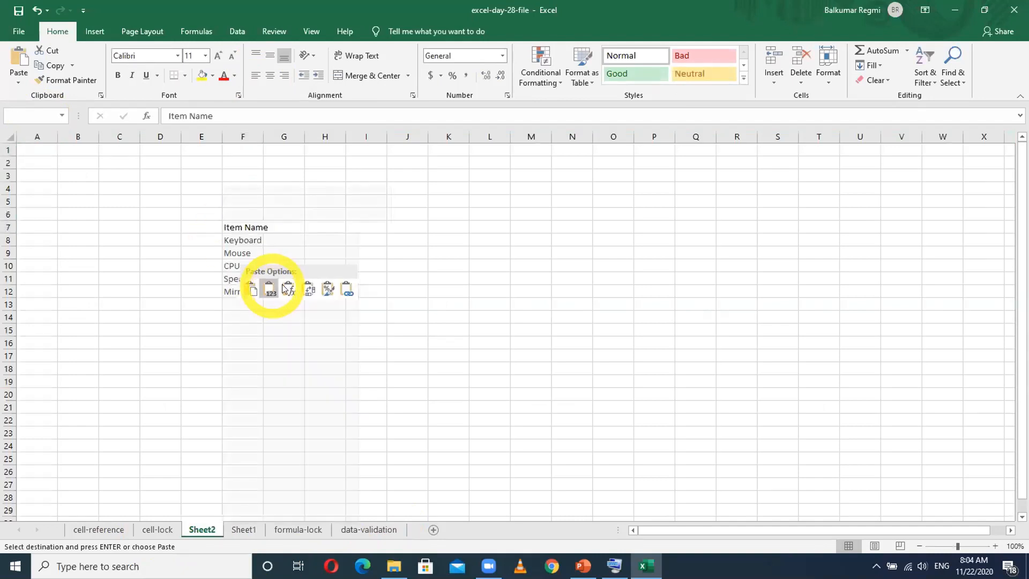
click(250, 290)
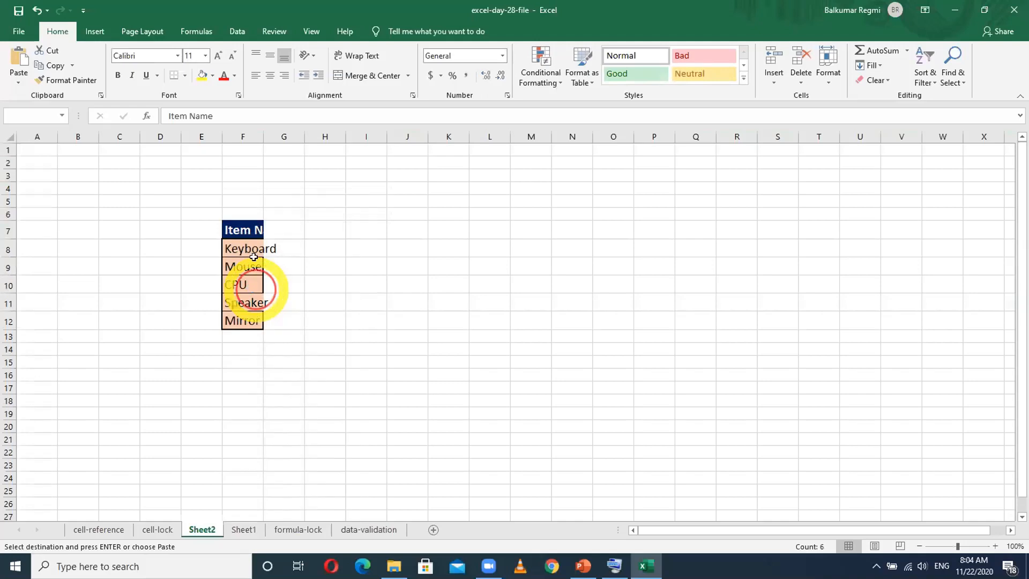
double_click(258, 133)
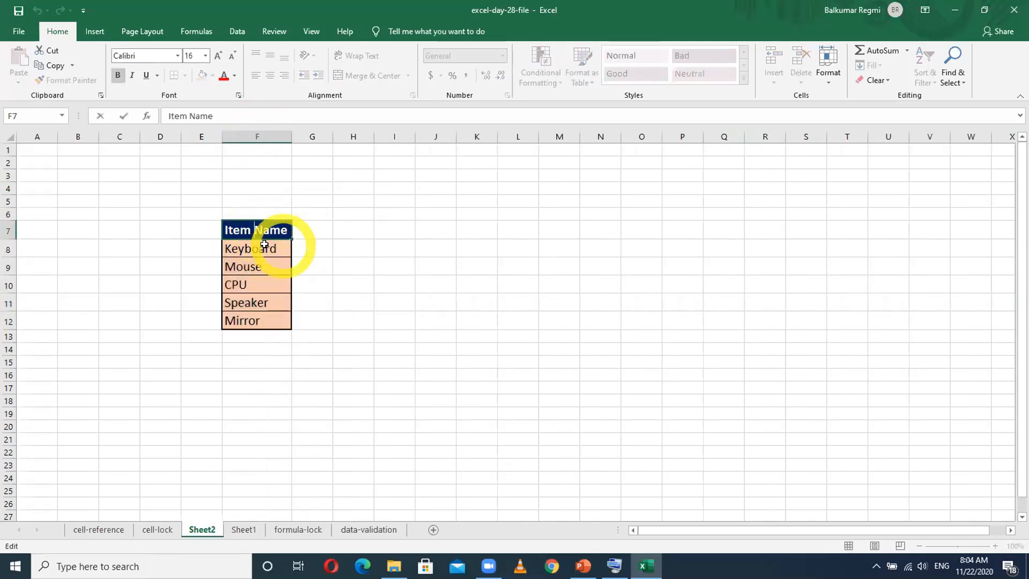
- Open the copied Keyboard, Mouse and CPU cells for editing on the new sheet without changing them
double_click(257, 249)
double_click(257, 267)
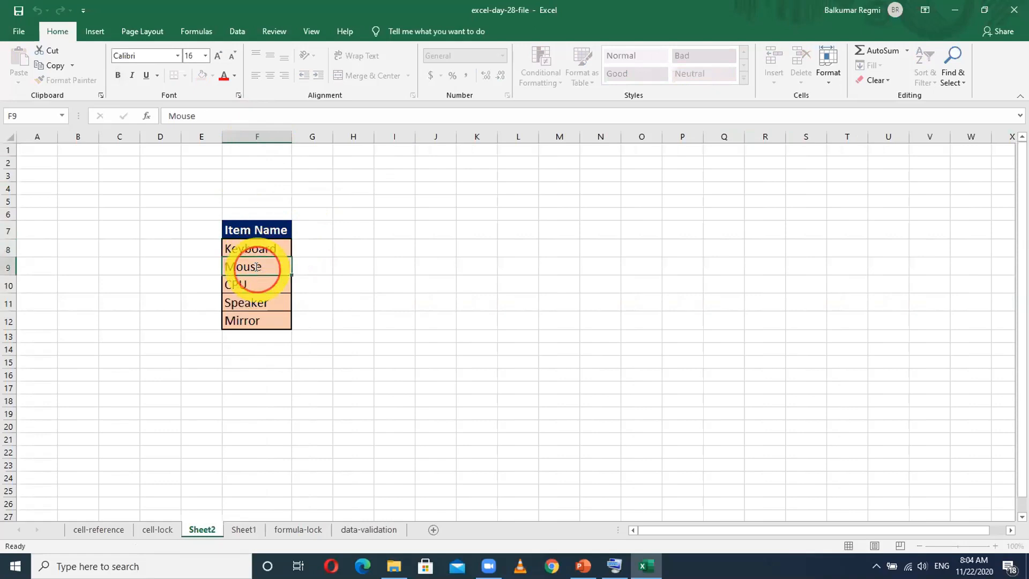
double_click(247, 280)
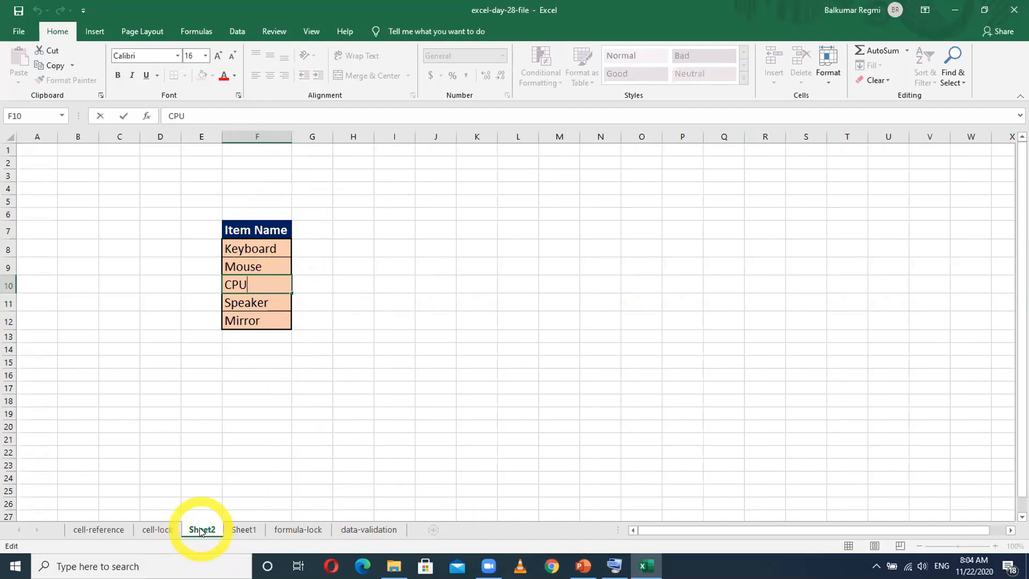
- Return to the cell-lock sheet, try to edit the empty cell G6 and dismiss the warning
click(156, 529)
click(414, 318)
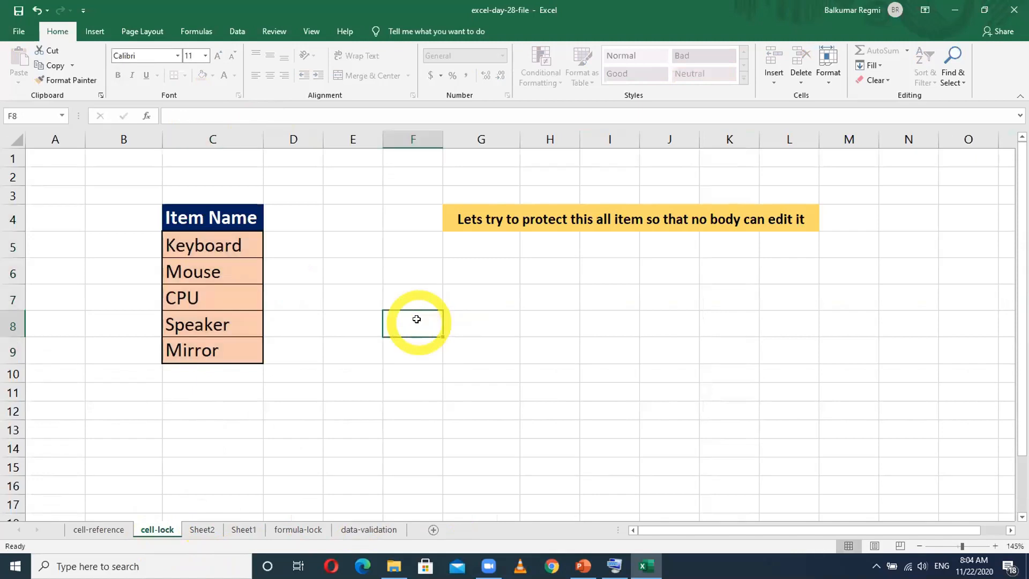
double_click(487, 264)
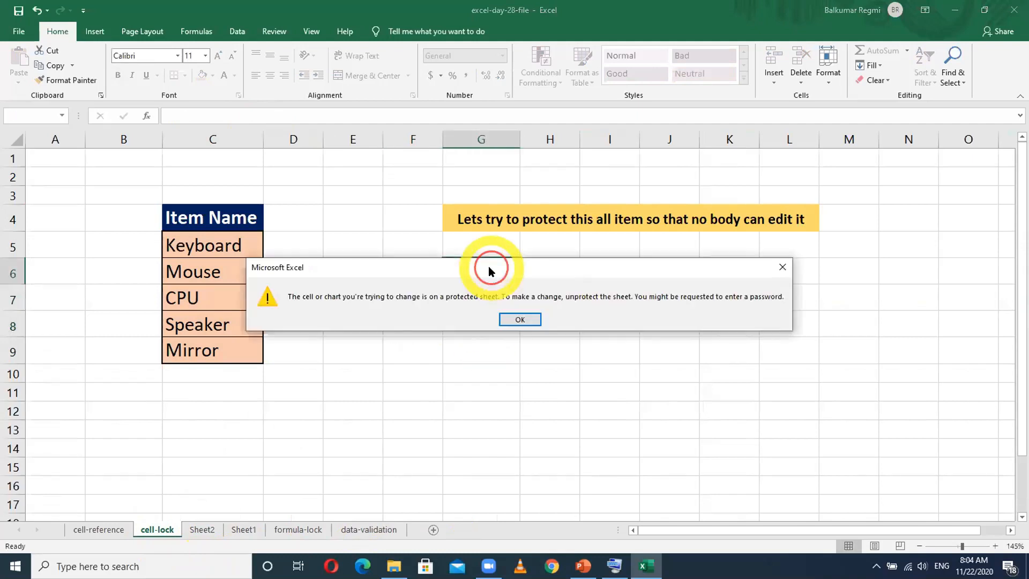
click(527, 320)
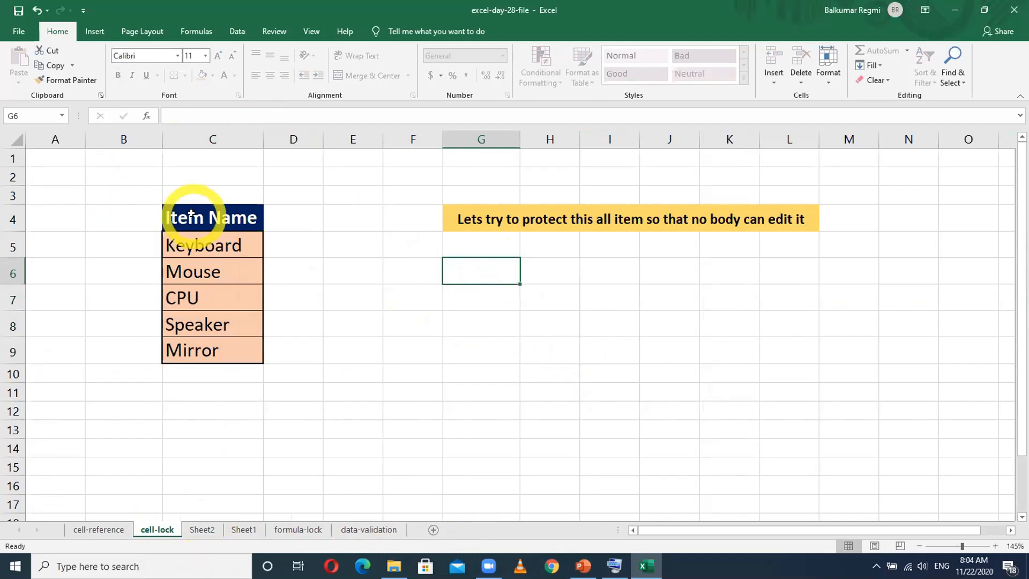
drag(191, 214, 191, 346)
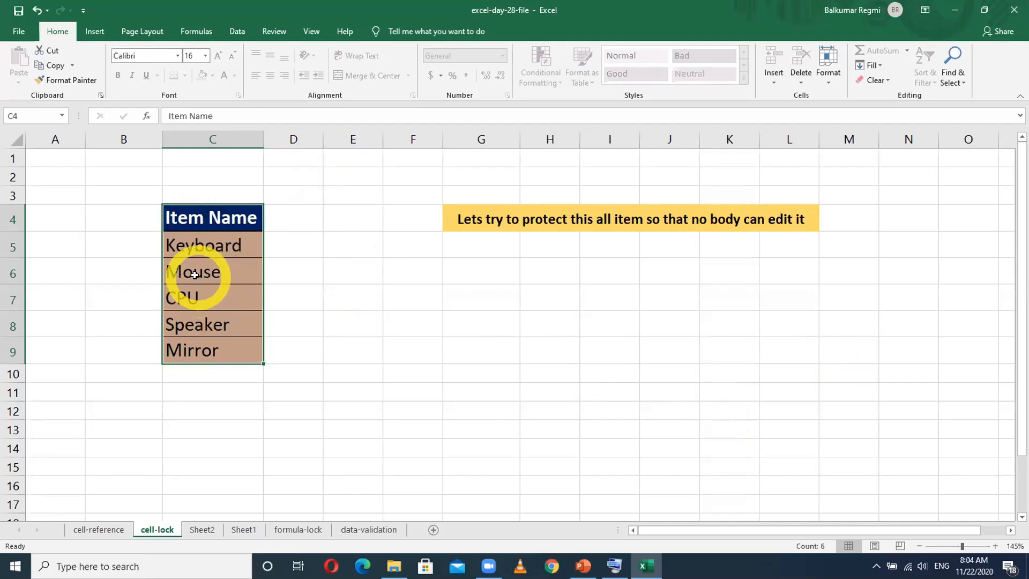
click(340, 304)
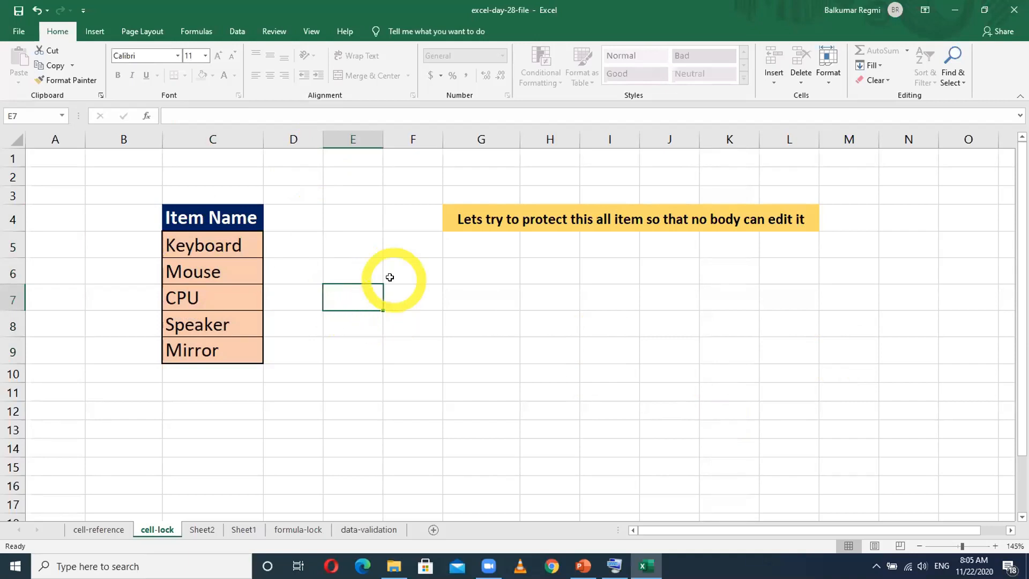
- Unprotect the cell-lock sheet and clear the whole-sheet selection
click(410, 411)
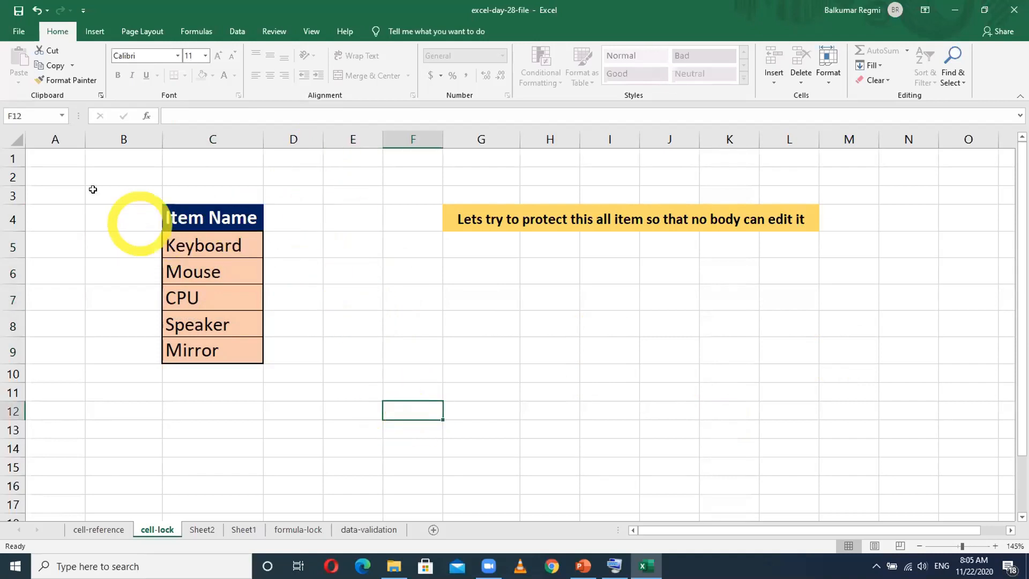
click(8, 140)
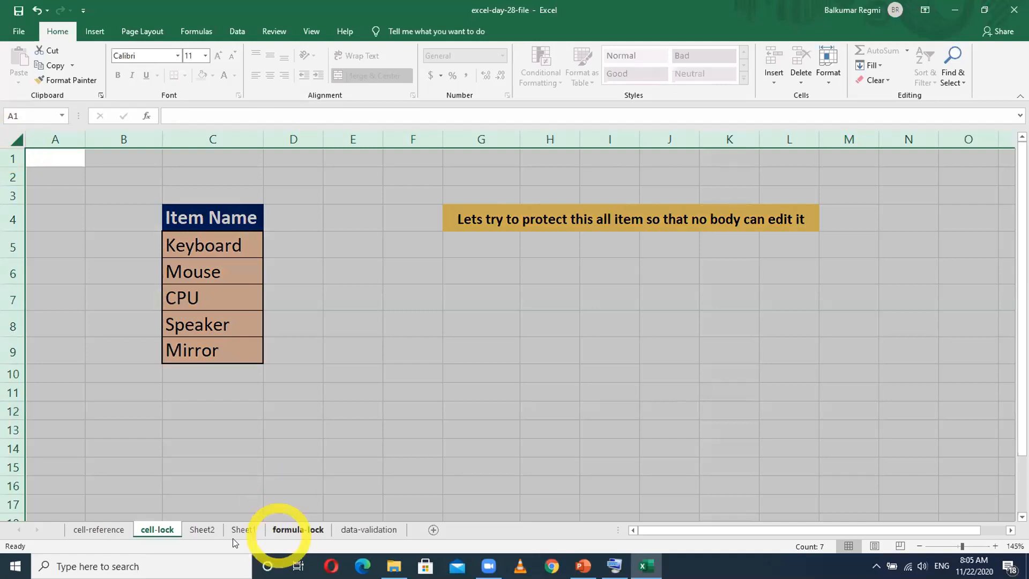
right_click(151, 531)
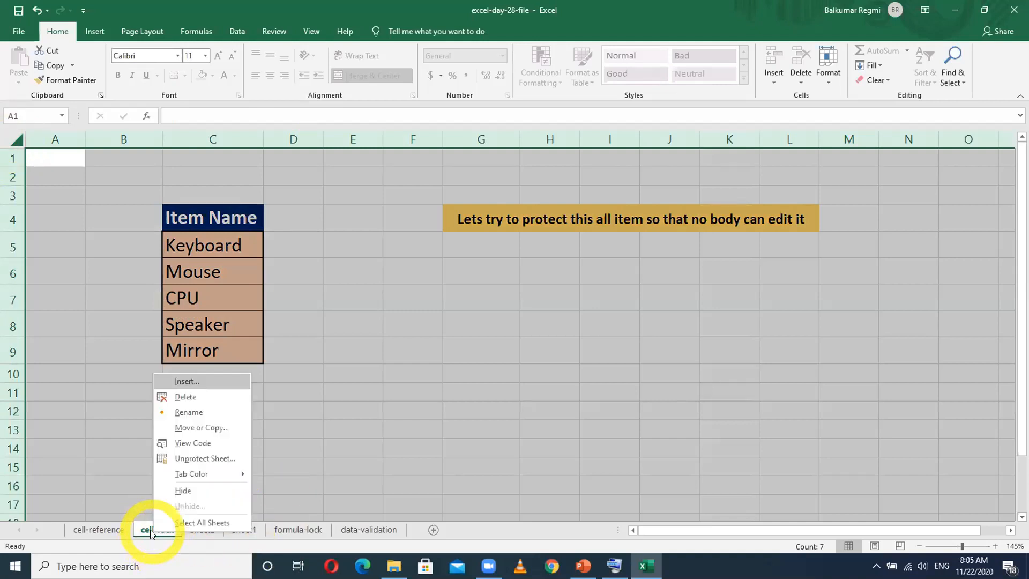
click(186, 458)
click(359, 391)
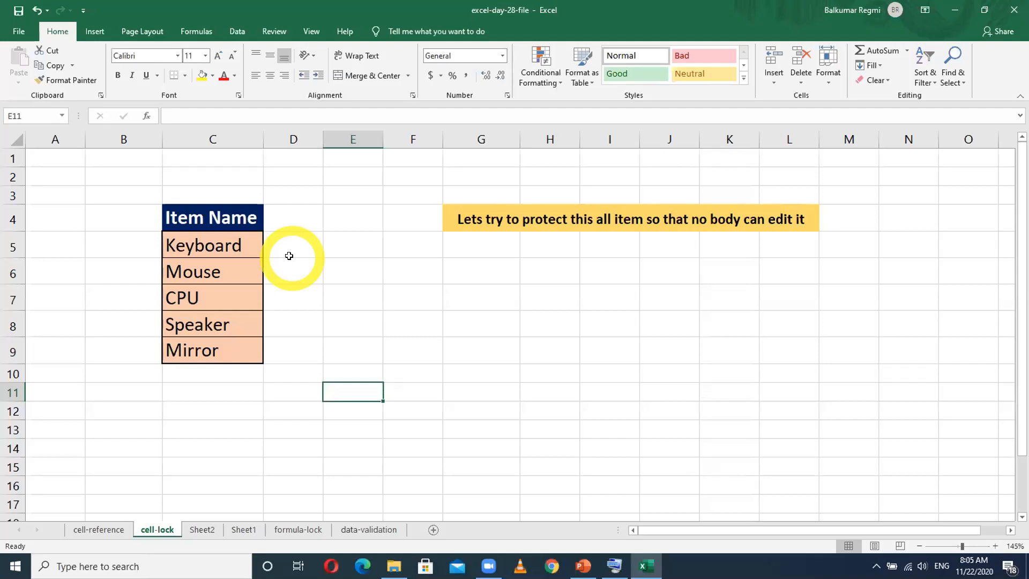
- Turn off the Locked protection setting for all cells of the cell-lock sheet, then deselect them
drag(182, 214, 183, 345)
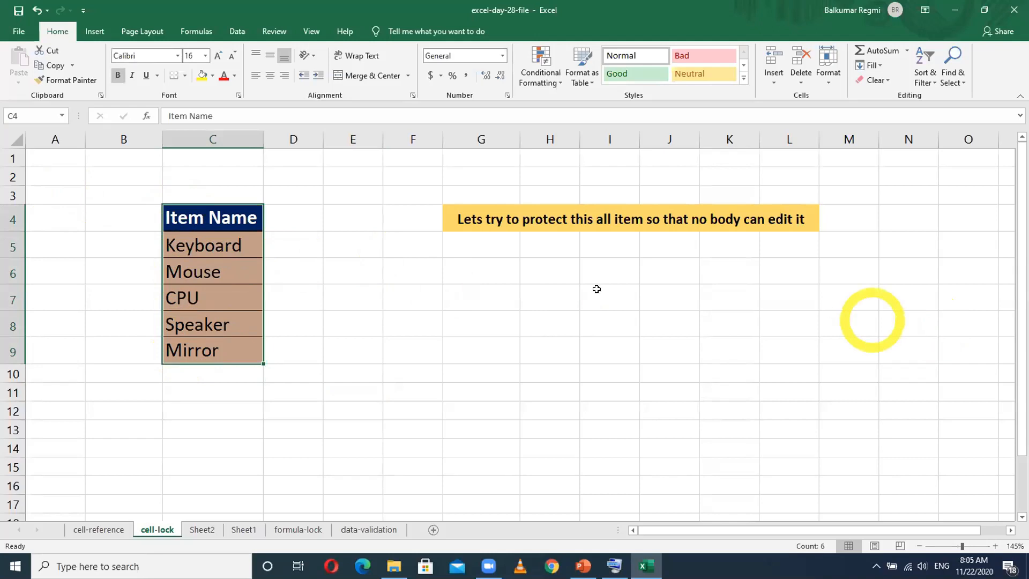
click(354, 215)
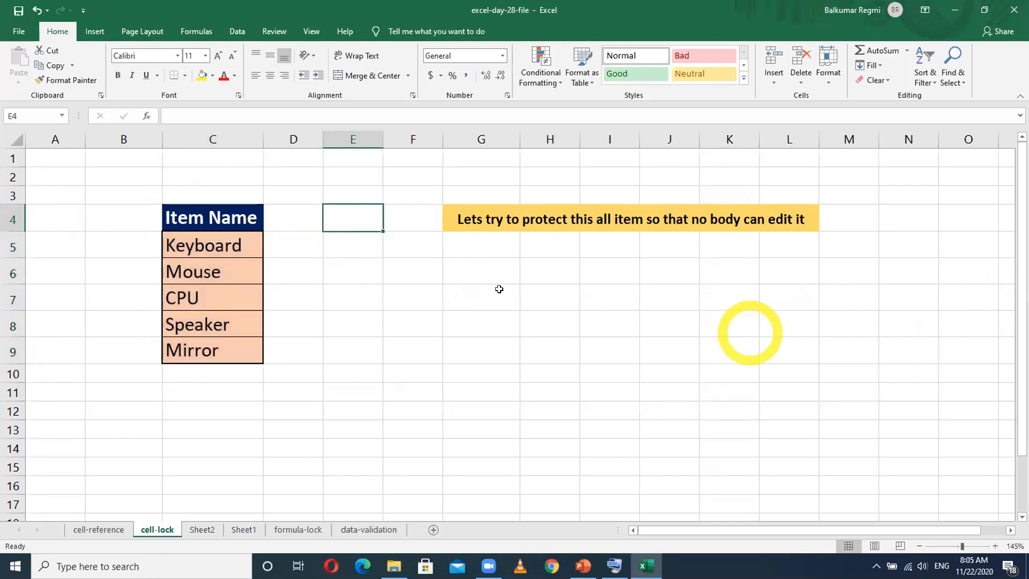
click(14, 139)
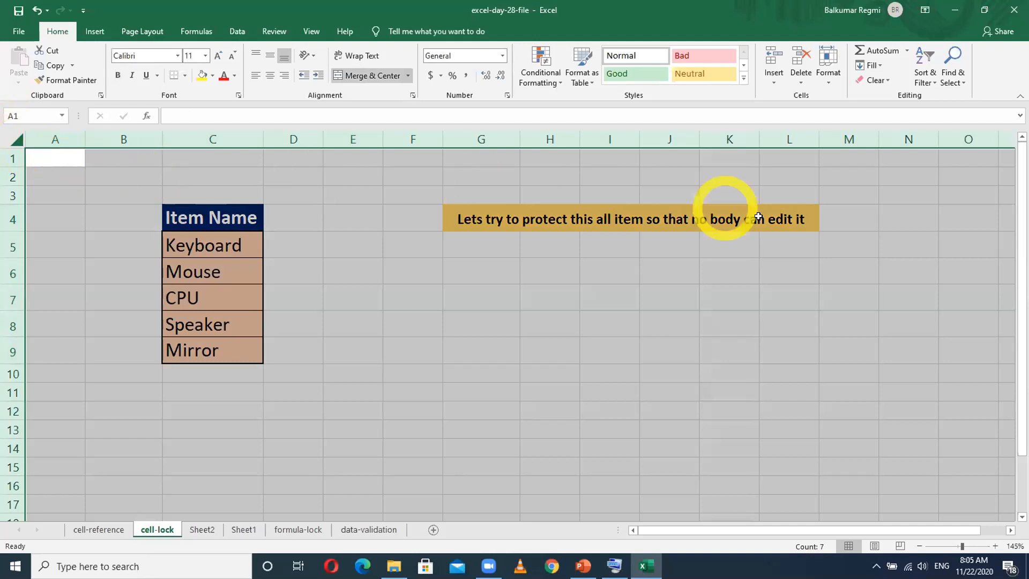
right_click(362, 275)
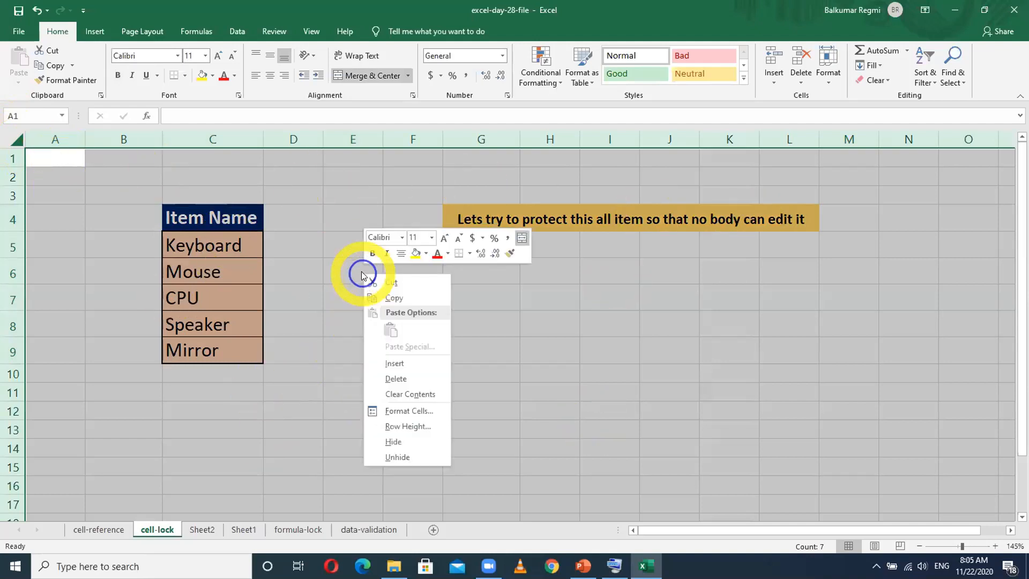
click(408, 411)
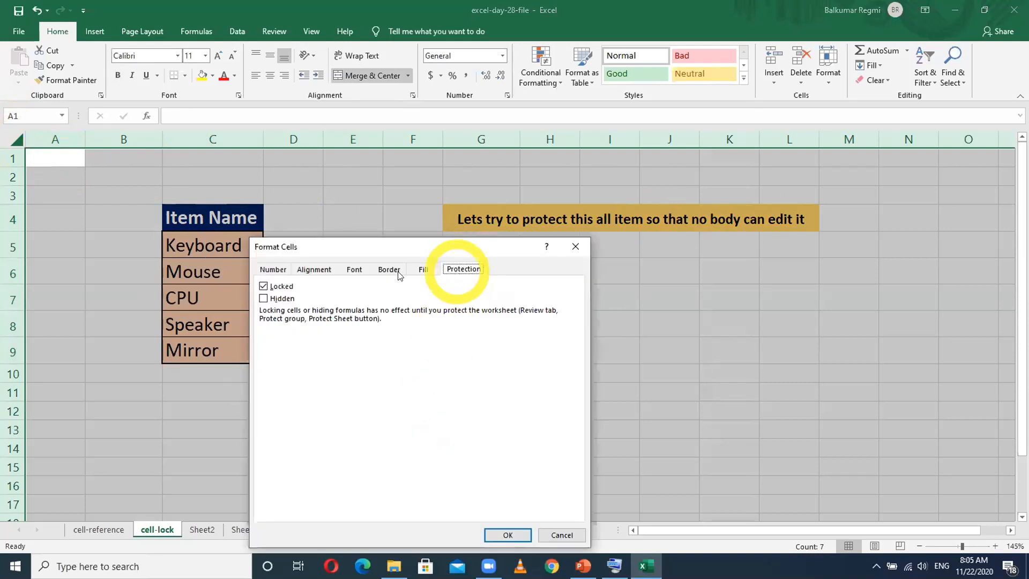
click(263, 287)
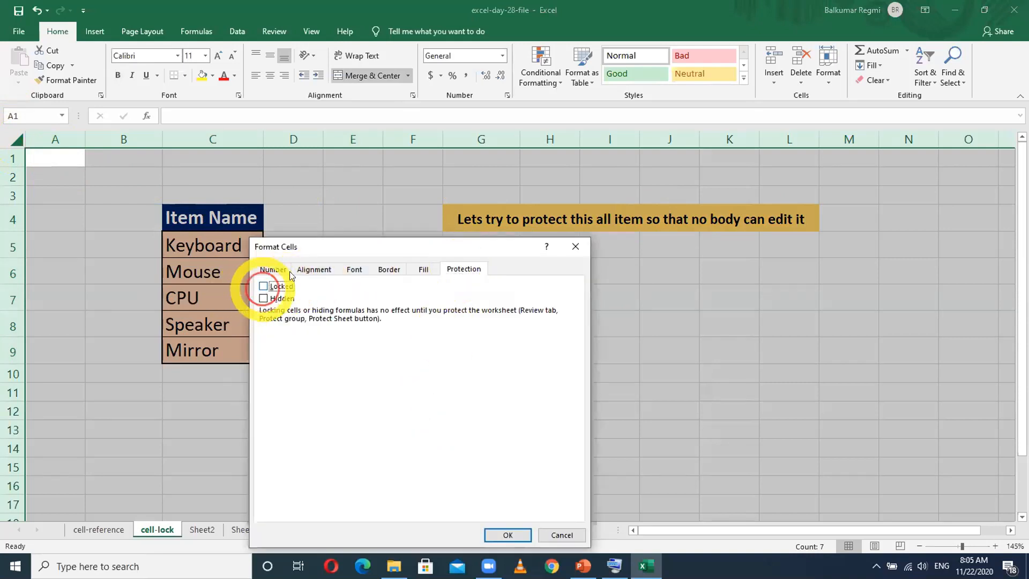
drag(365, 252, 647, 332)
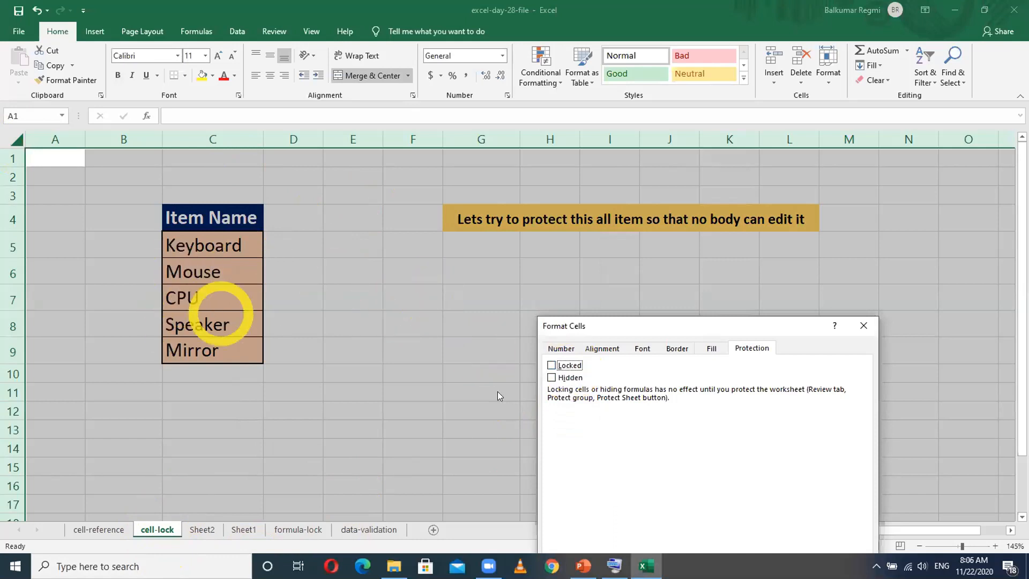
drag(755, 329, 714, 168)
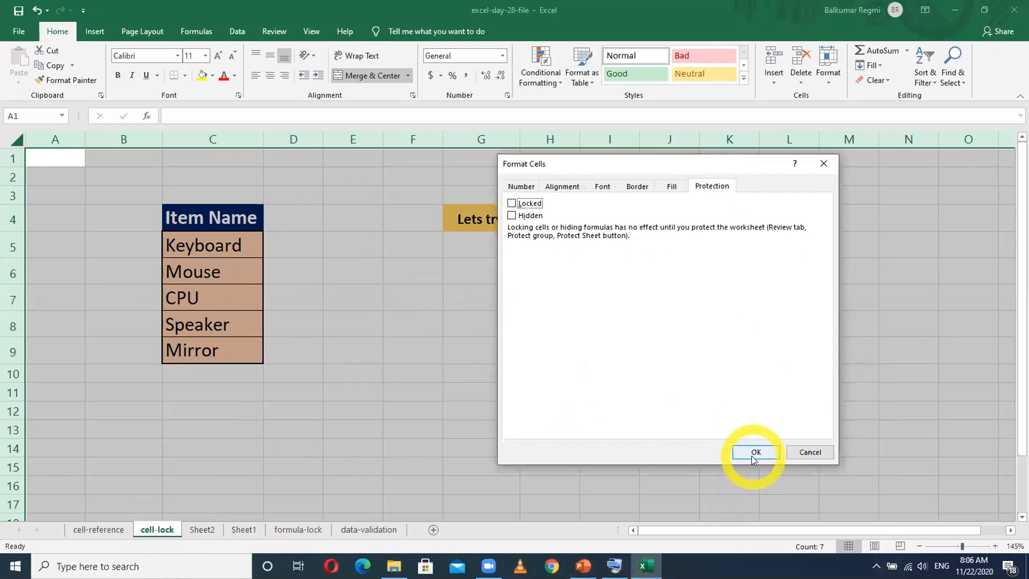
click(755, 452)
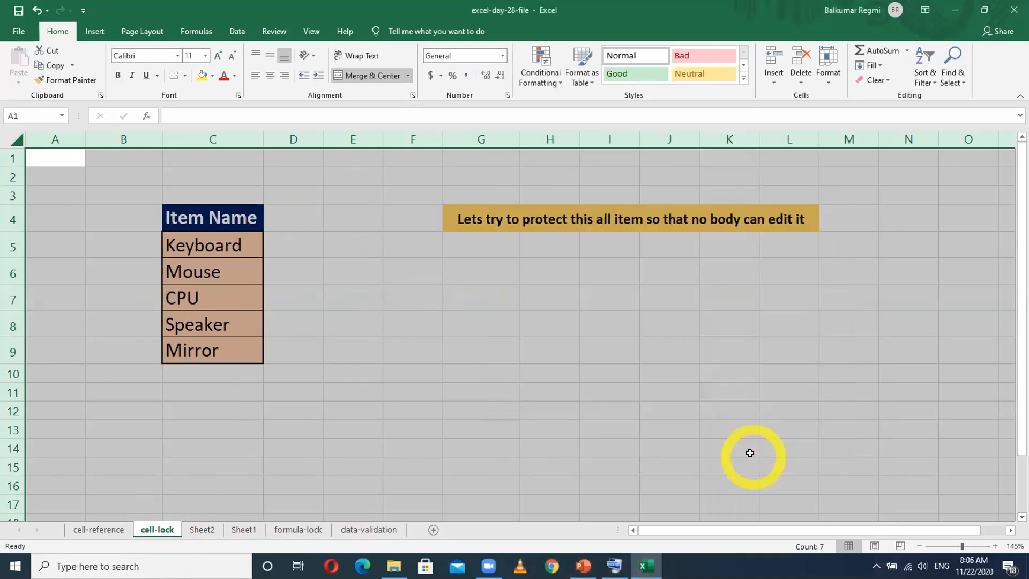
click(540, 426)
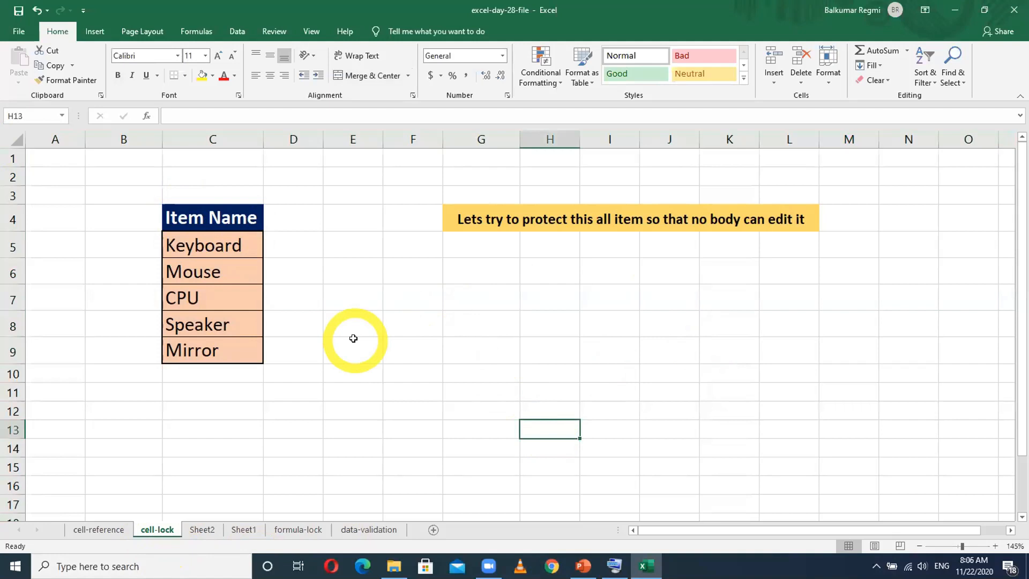
- Turn on the Locked protection setting for only the Item Name table, C4:C9
drag(230, 217, 234, 349)
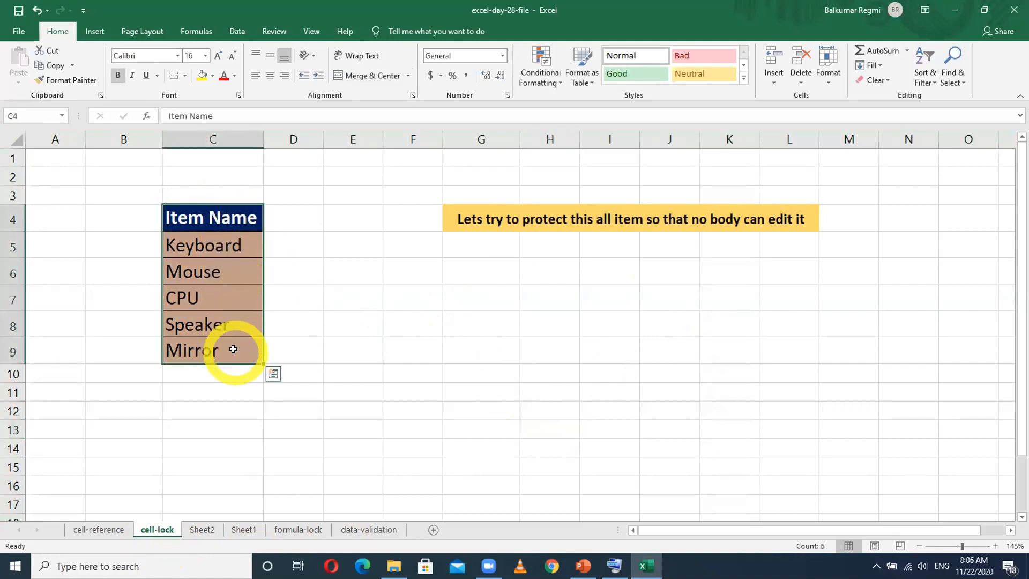
right_click(234, 349)
click(277, 298)
click(120, 186)
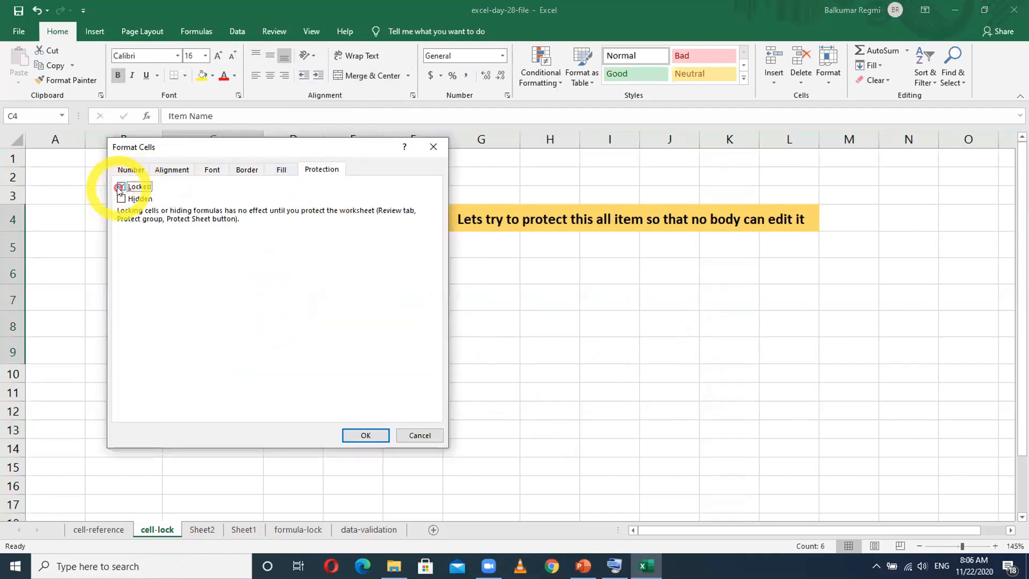
click(366, 435)
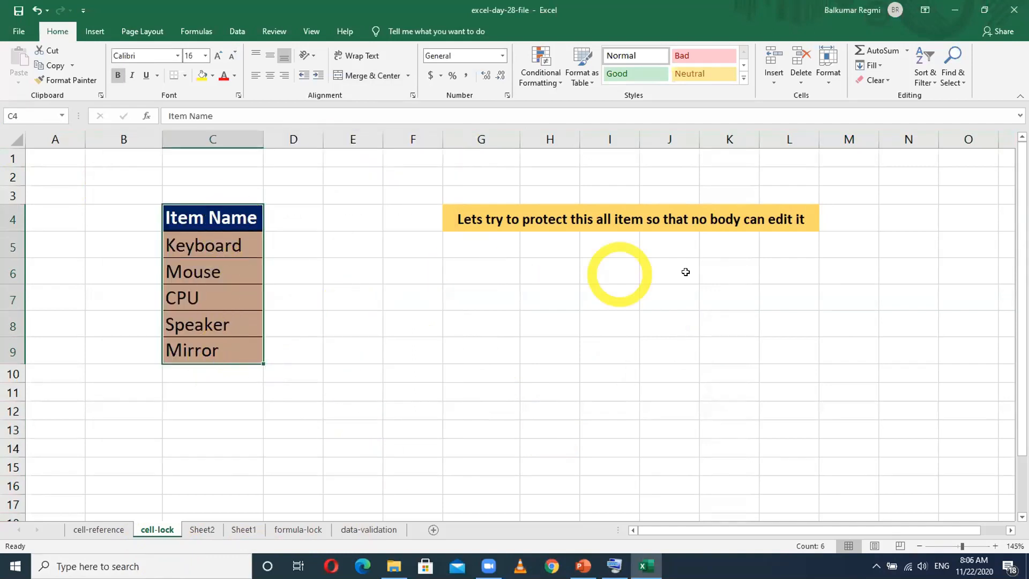
- Protect the cell-lock sheet with a password, keeping the default permissions, and re-enter the password to confirm
right_click(159, 533)
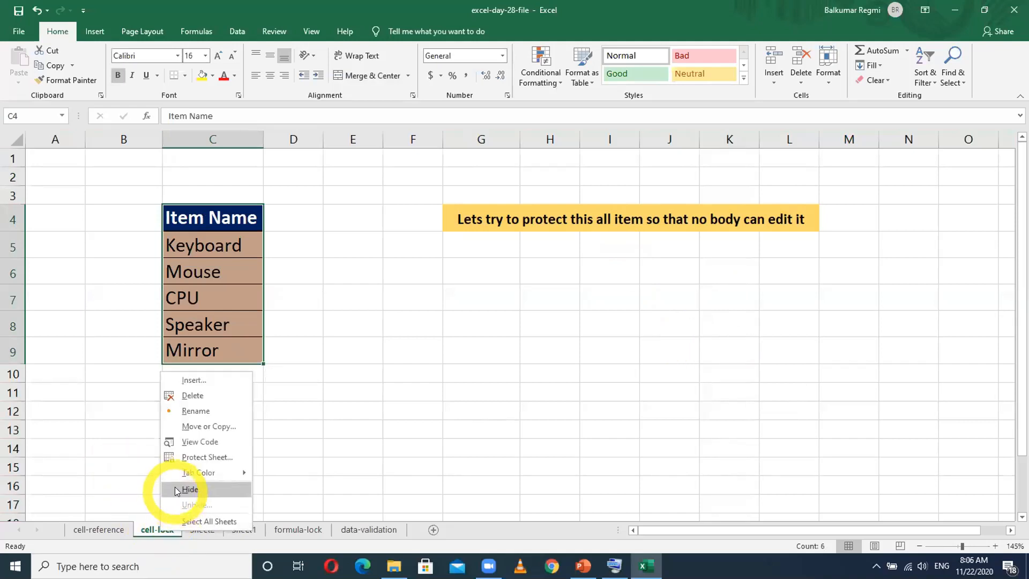
click(189, 457)
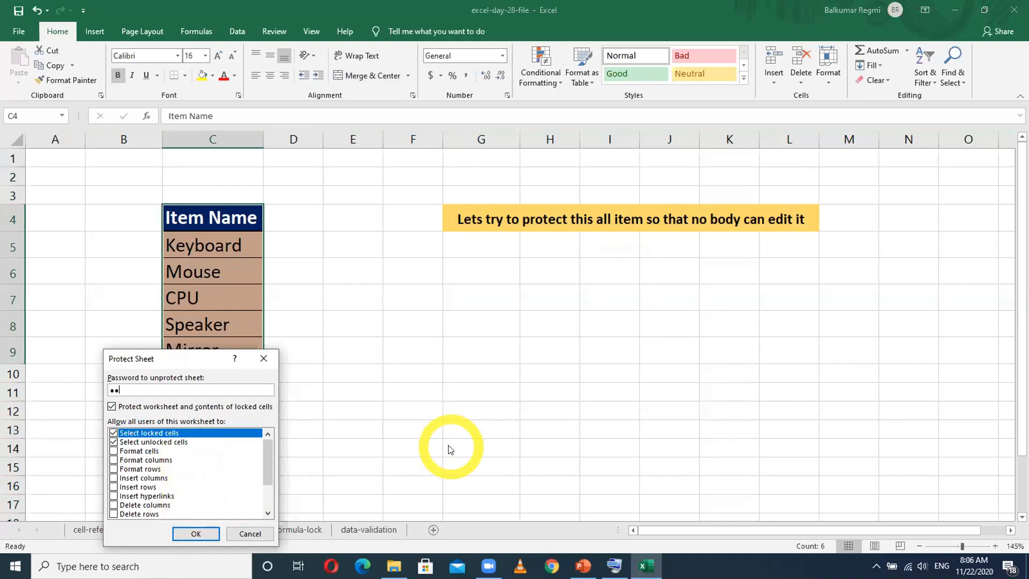
click(196, 534)
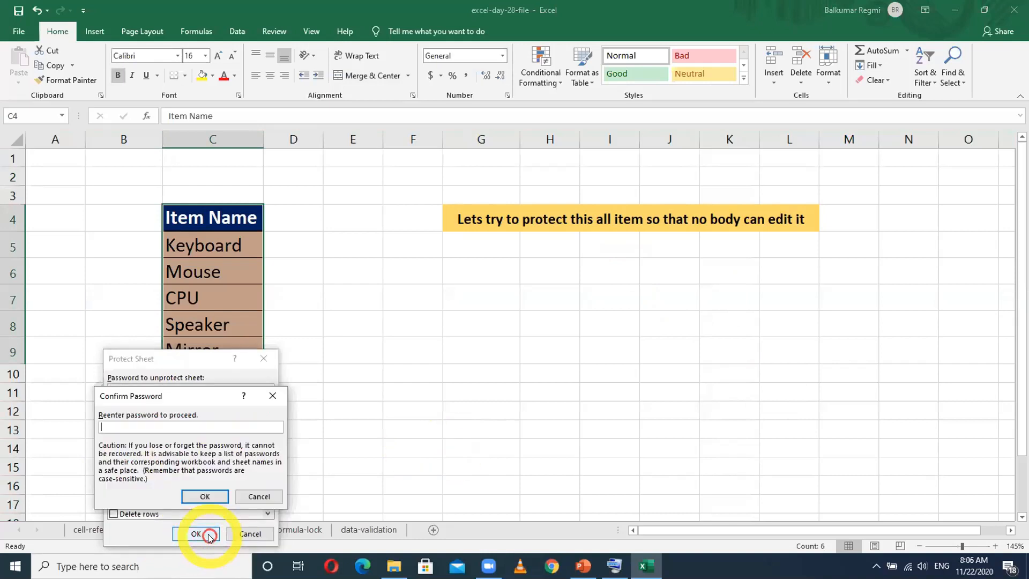
text(•••)
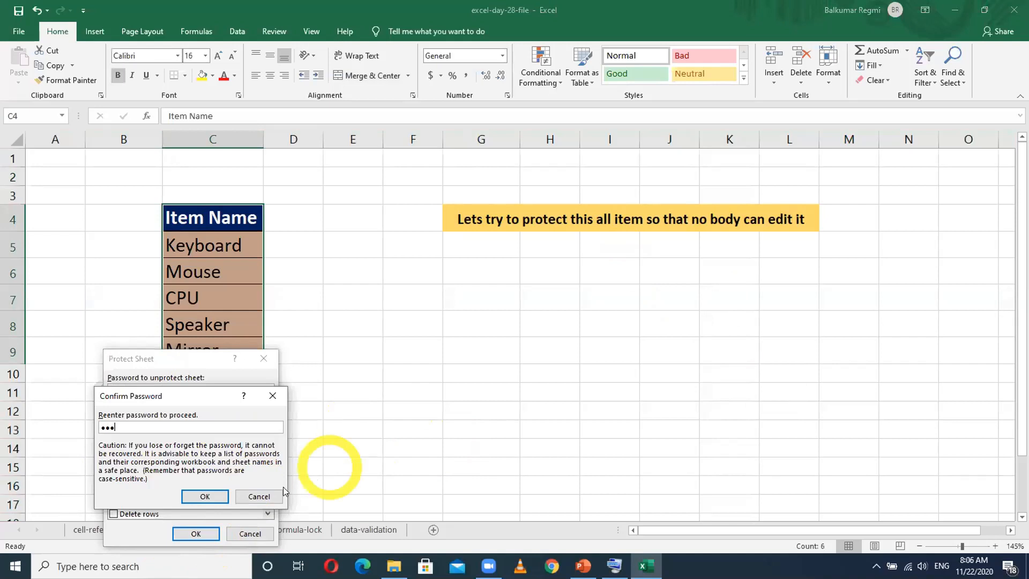
click(209, 496)
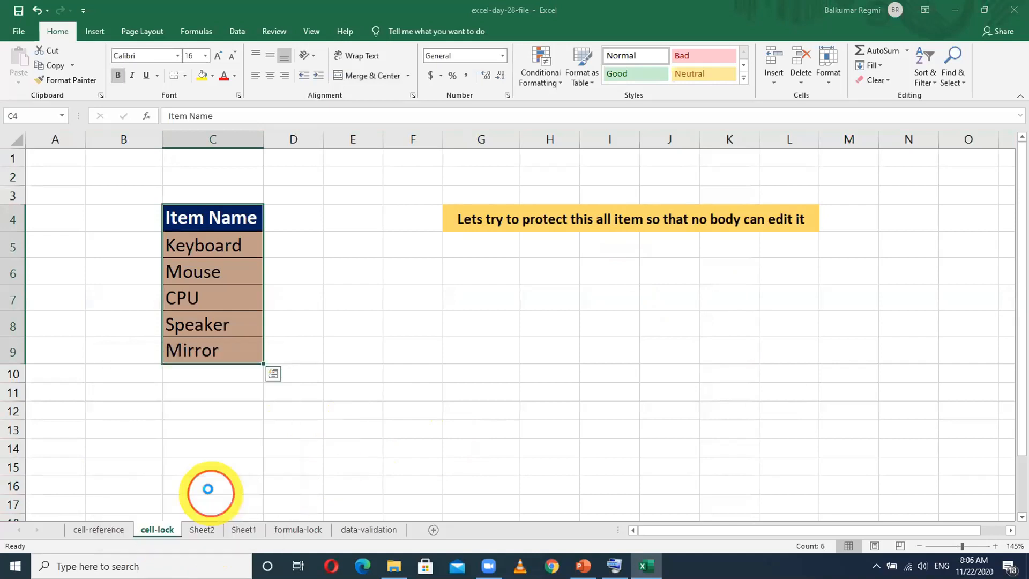
- Enter "Good Morning" in the unlocked cell G7 of the protected sheet
click(451, 328)
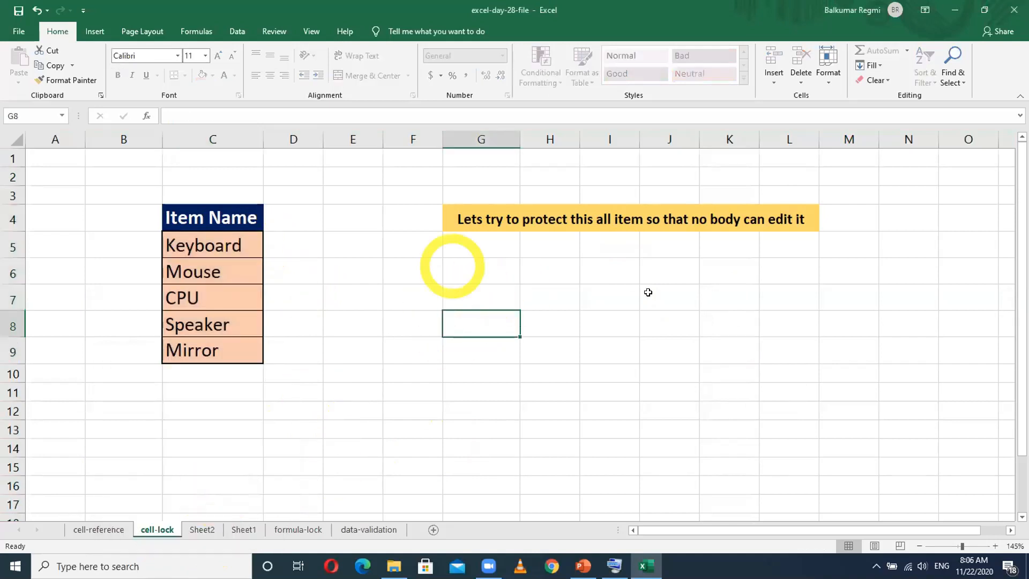
click(499, 290)
double_click(497, 298)
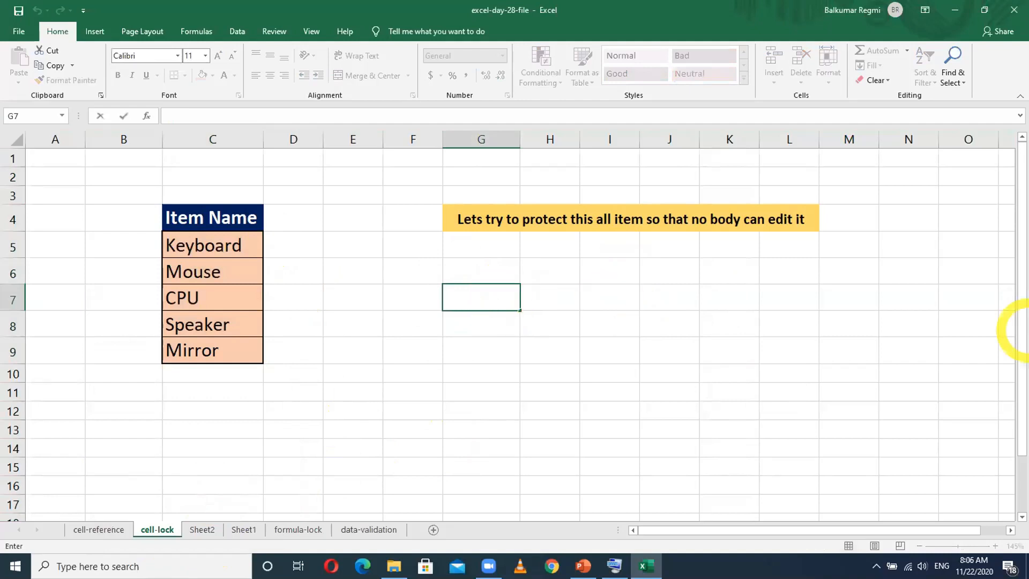
text(Good Morning)
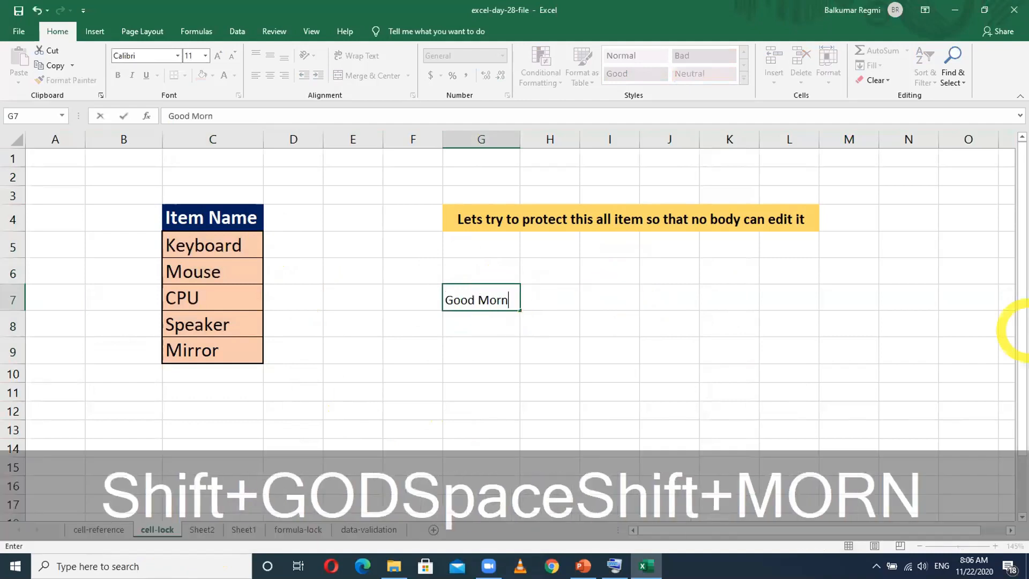
key(Return)
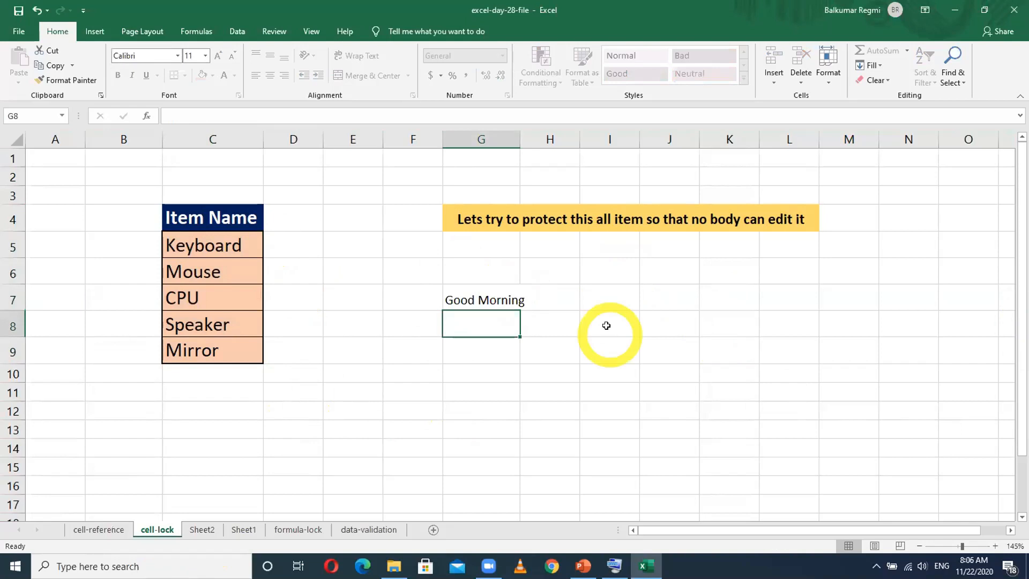
- Try to edit the locked Keyboard cell C5 and dismiss the warning
double_click(219, 245)
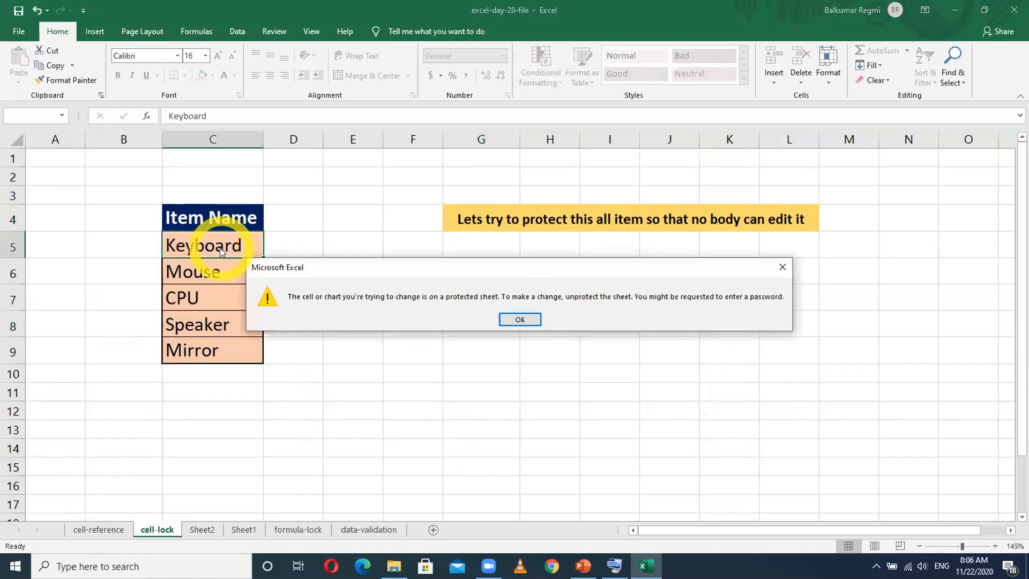
click(520, 319)
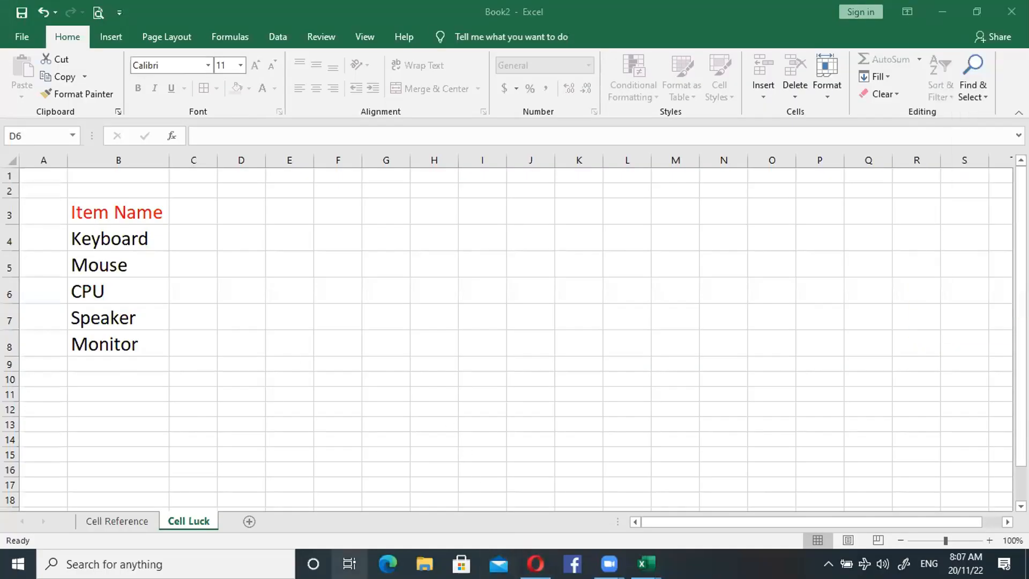
click(95, 204)
drag(95, 204, 99, 344)
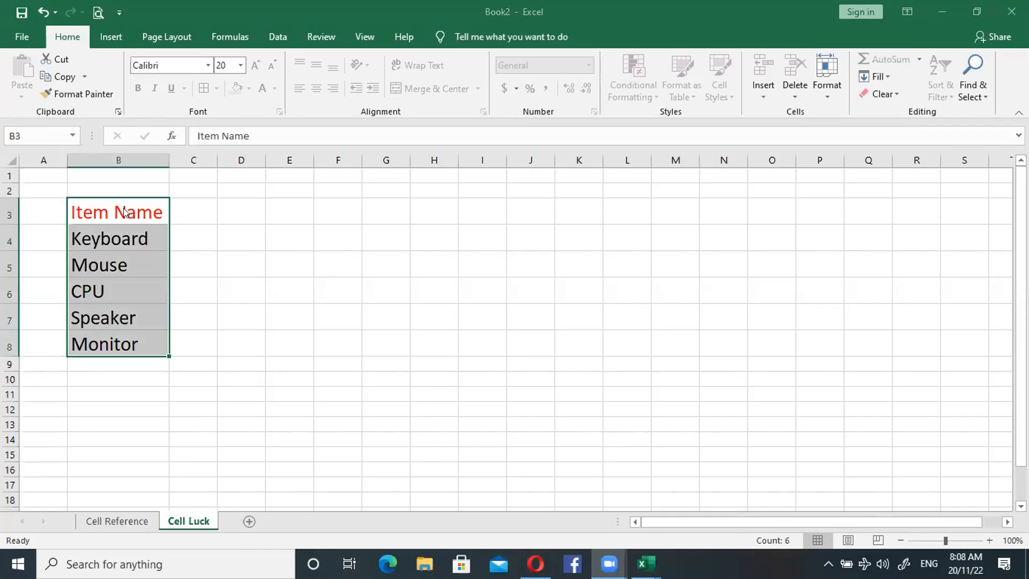
click(191, 341)
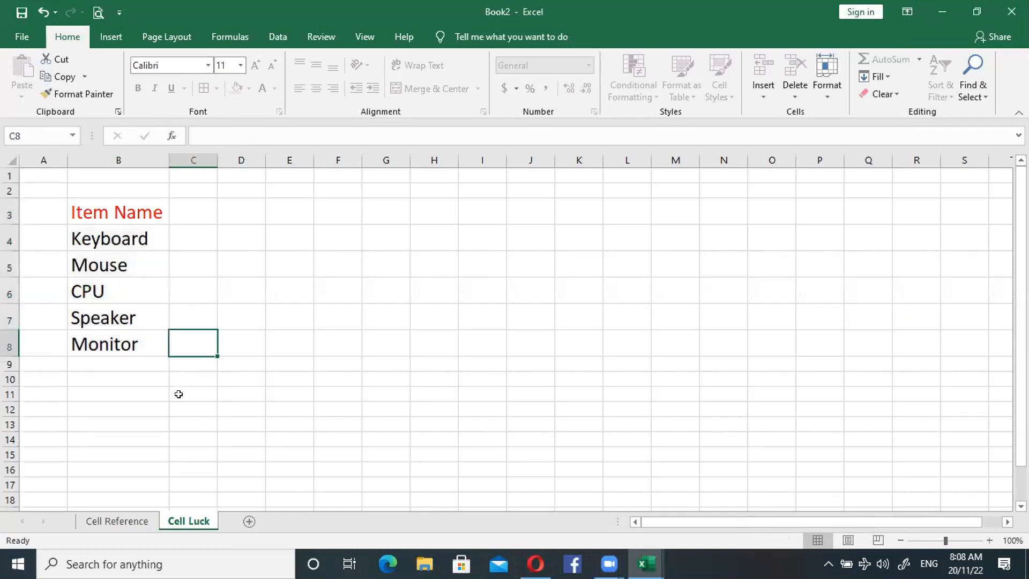
click(91, 213)
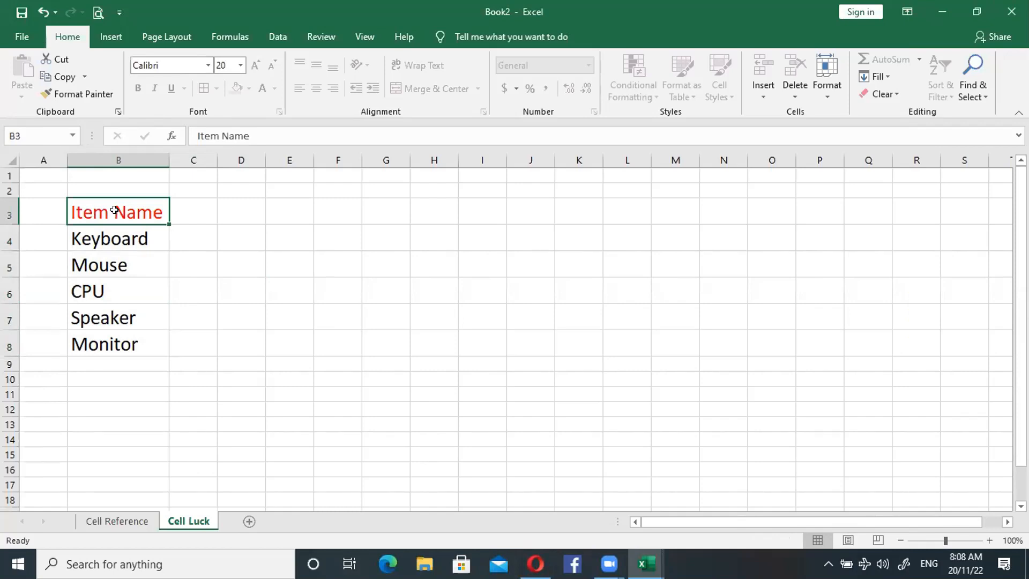
drag(114, 209, 114, 332)
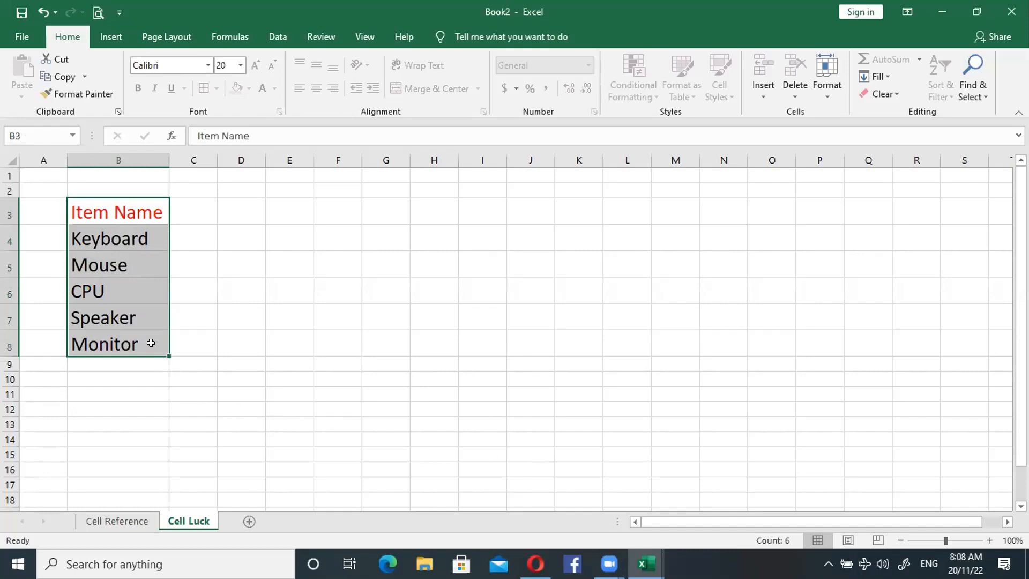
- Try to edit the empty cell D4 on Book2's Cell Luck sheet and dismiss the warning
click(224, 236)
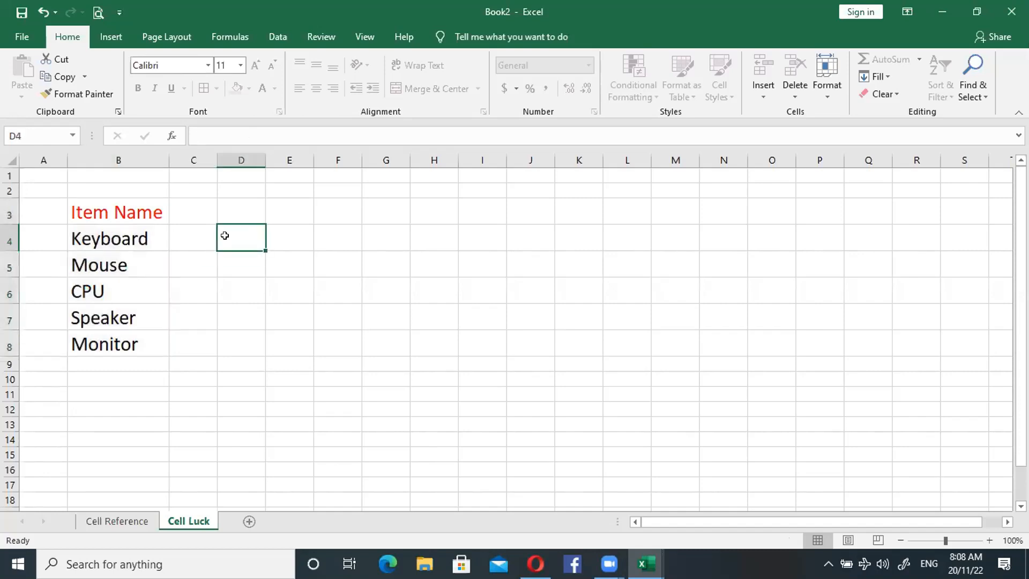
double_click(224, 236)
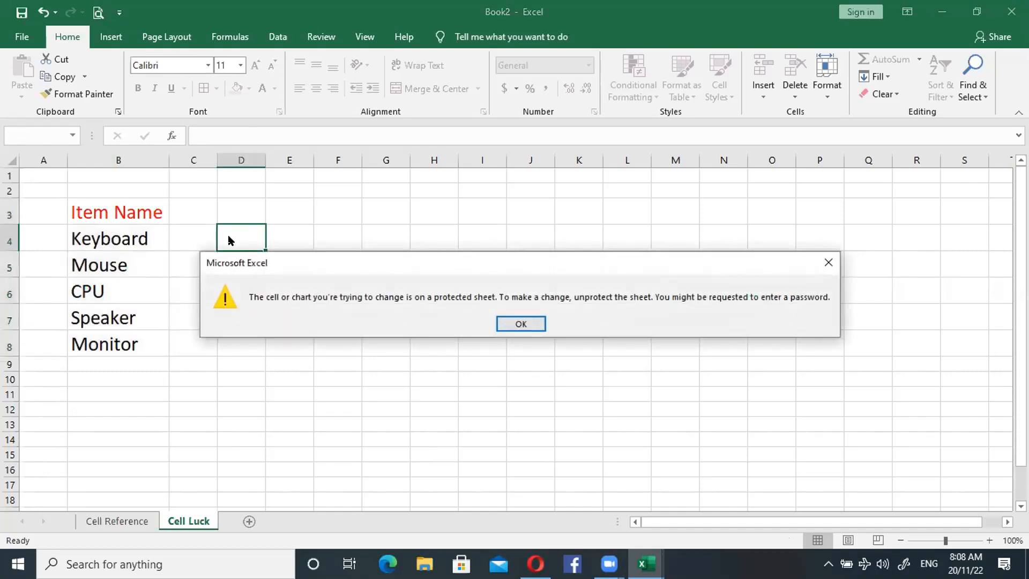
click(522, 322)
- Unprotect the Cell Luck sheet by entering the sheet password
right_click(185, 517)
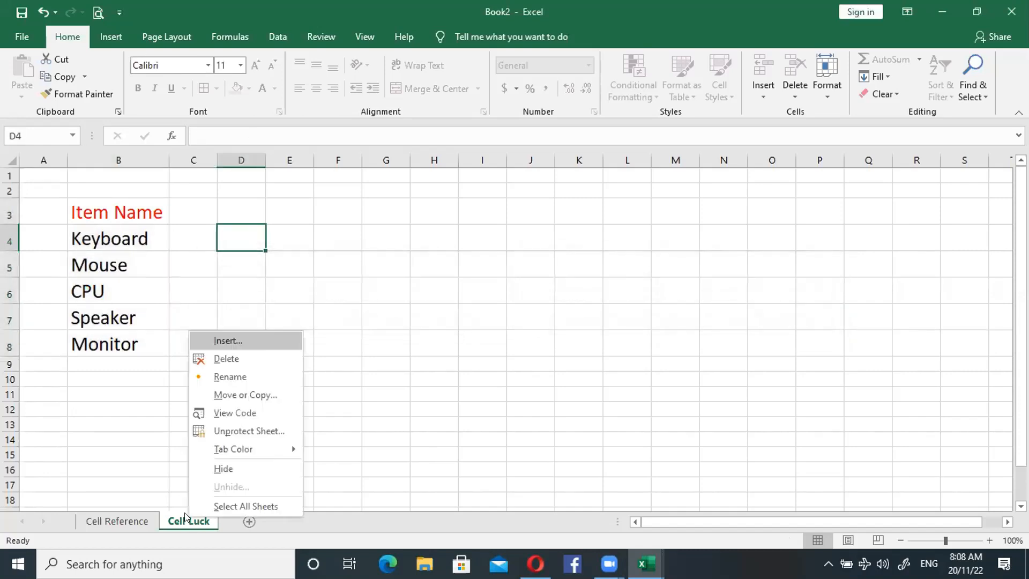
click(234, 433)
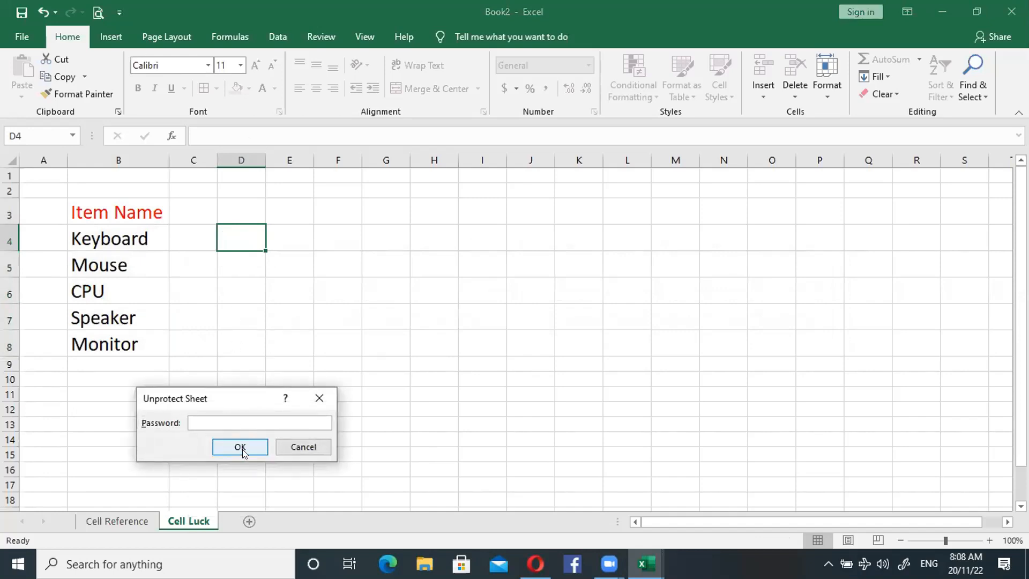
text(•••)
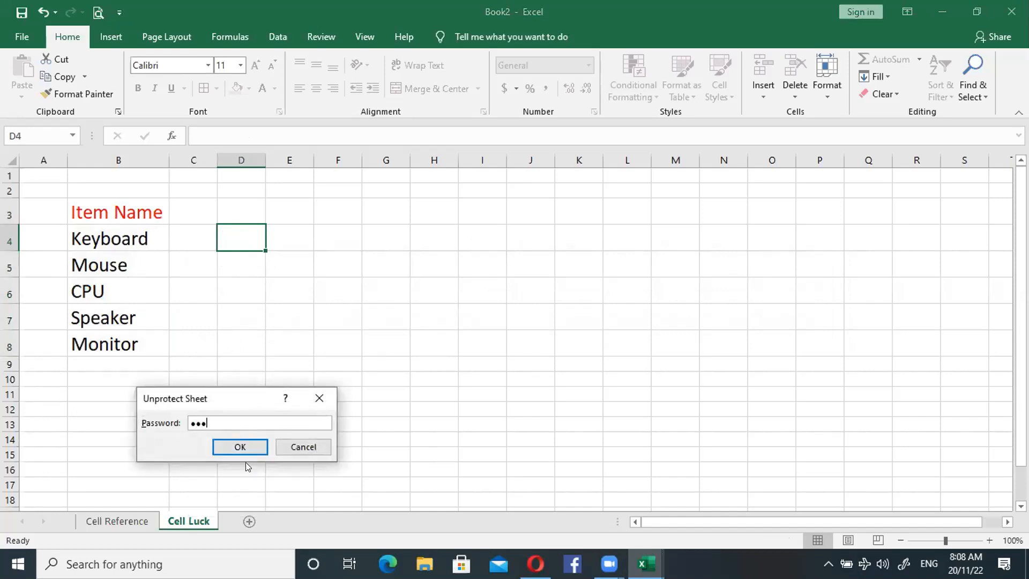
click(234, 450)
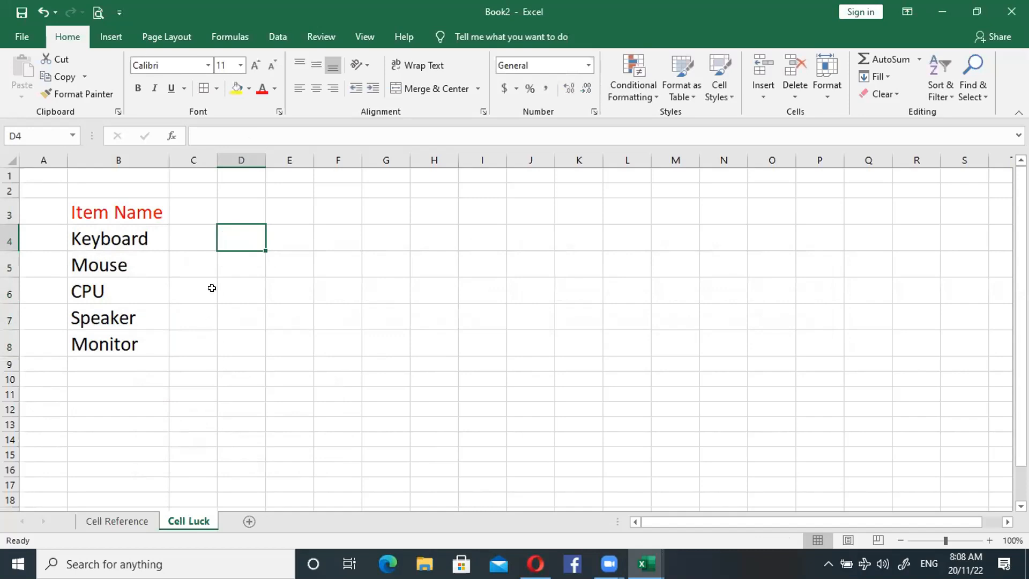
- Check that cell D4 accepts editing on the unprotected sheet and select the item list B3:B8
double_click(245, 236)
click(223, 283)
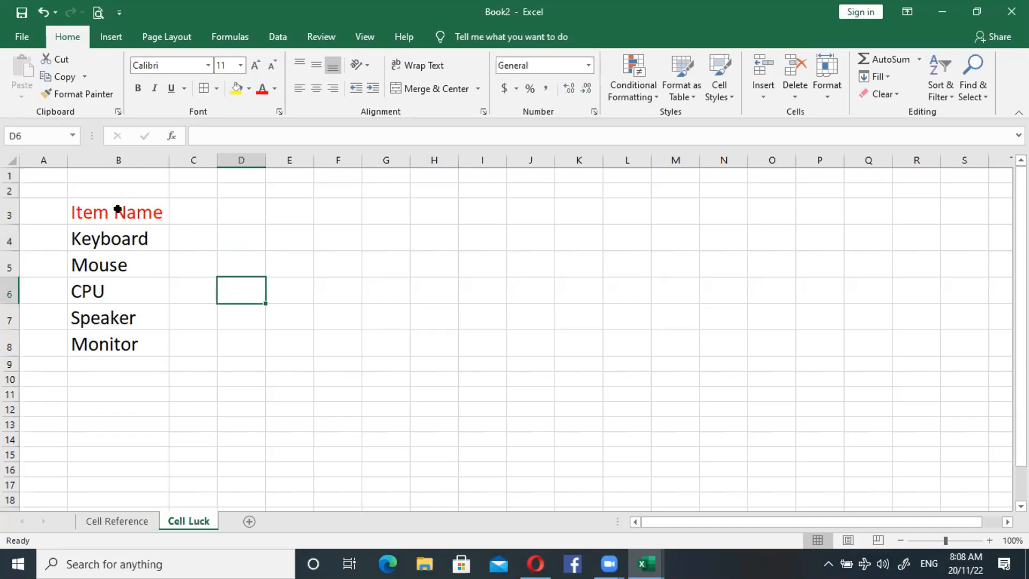
drag(118, 211, 117, 335)
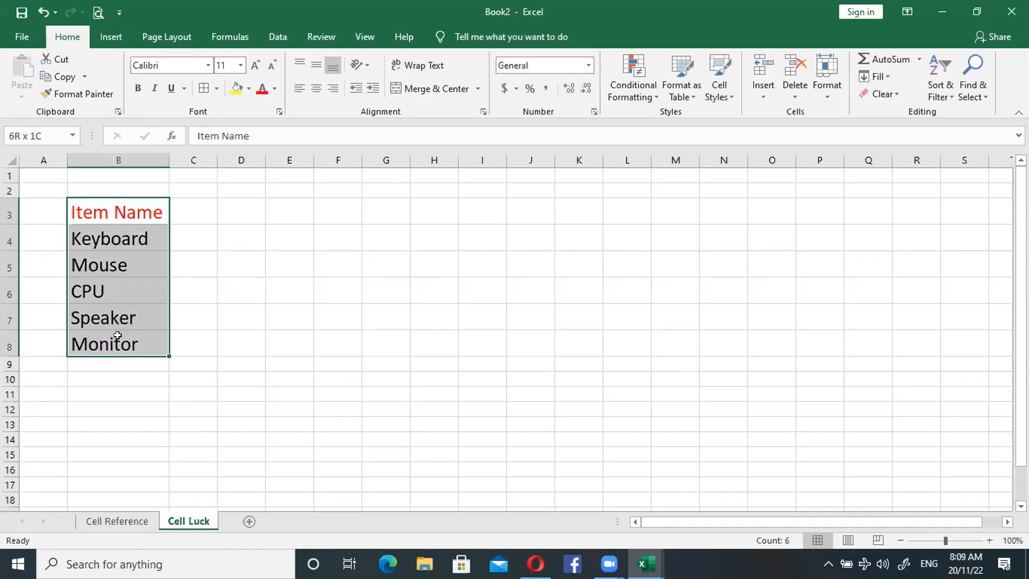
click(230, 265)
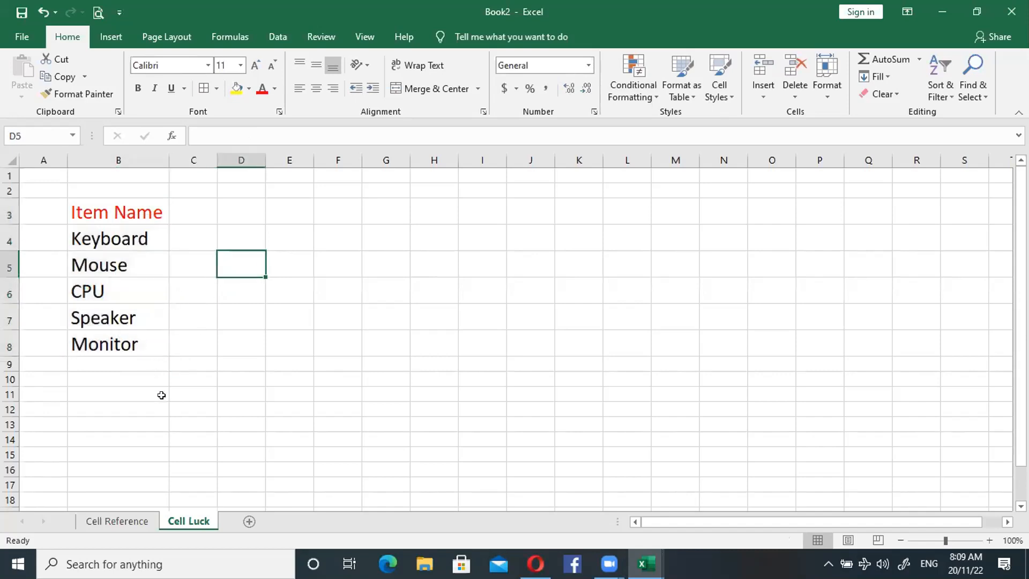
- Add a new sheet and enter "Sunday" in A1 and "Monday" in A2
click(248, 521)
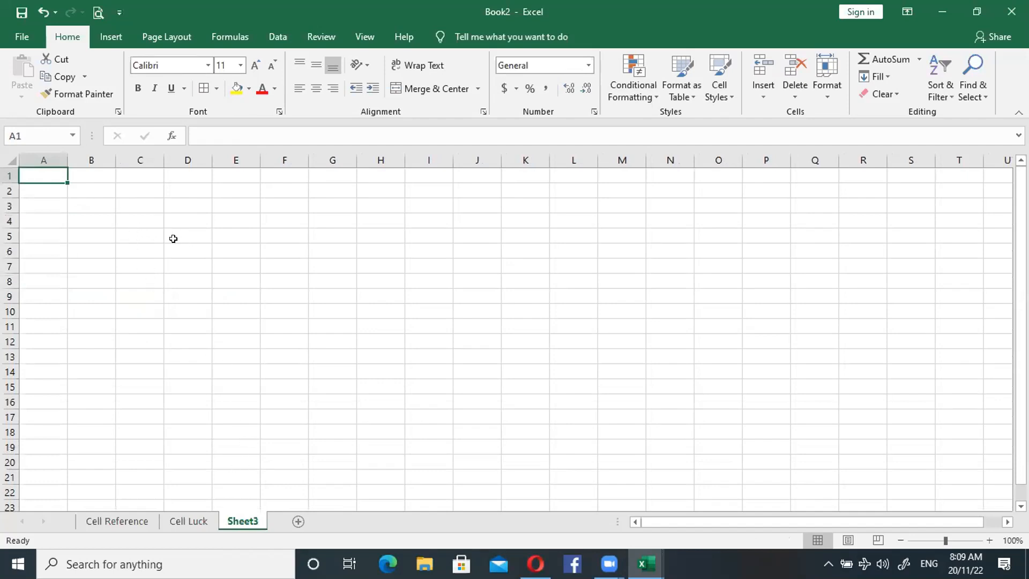
text(Shree A)
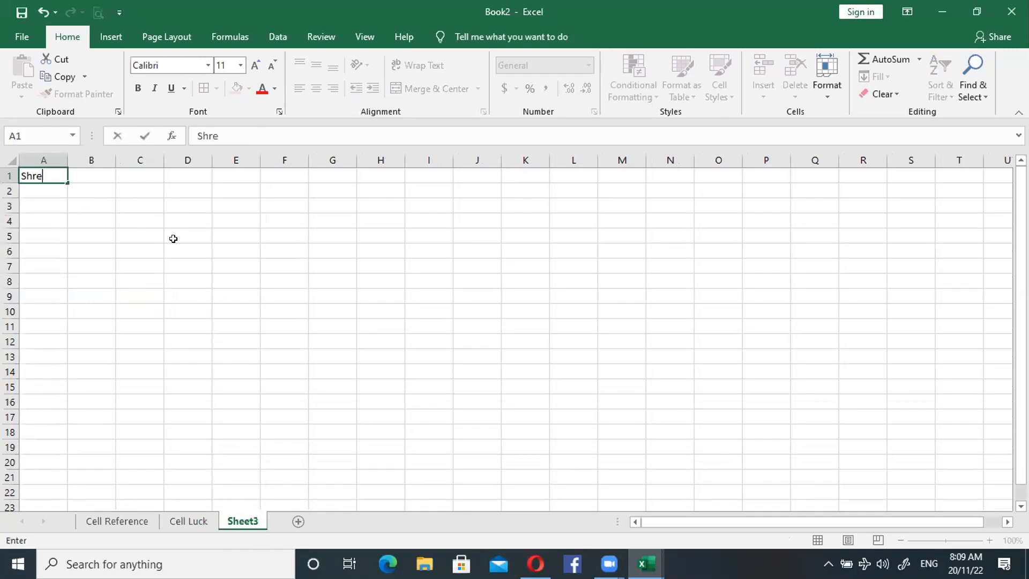
key(BackSpace)
key(BackSpace)
key(BackSpace)
key(BackSpace)
key(BackSpace)
key(BackSpace)
key(BackSpace)
text(Sunda)
key(Return)
text(Monday)
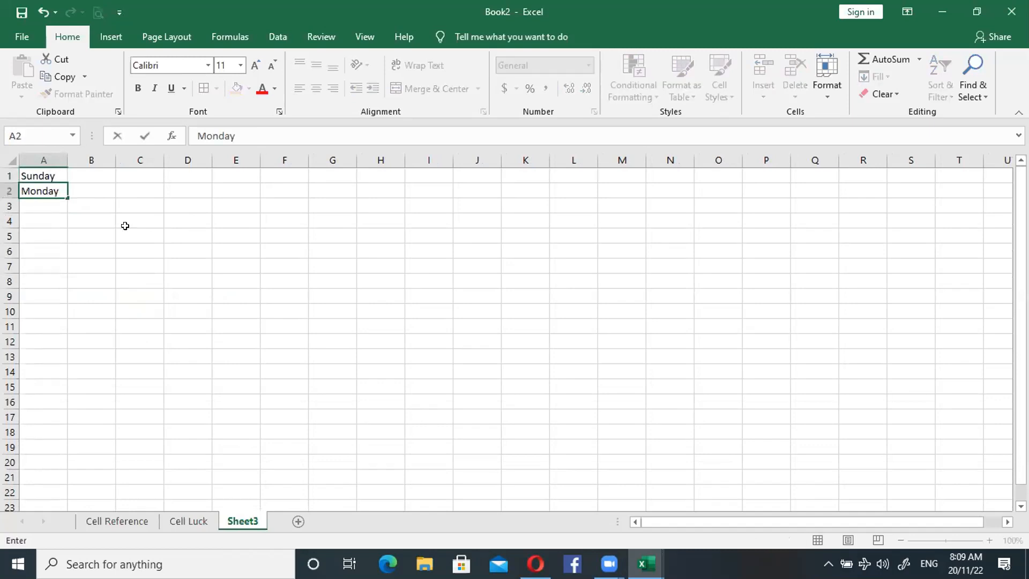
- Move the two day names to start at F5, fill the weekday series down to F18, and autofit column F
click(54, 173)
drag(54, 174, 329, 434)
click(390, 311)
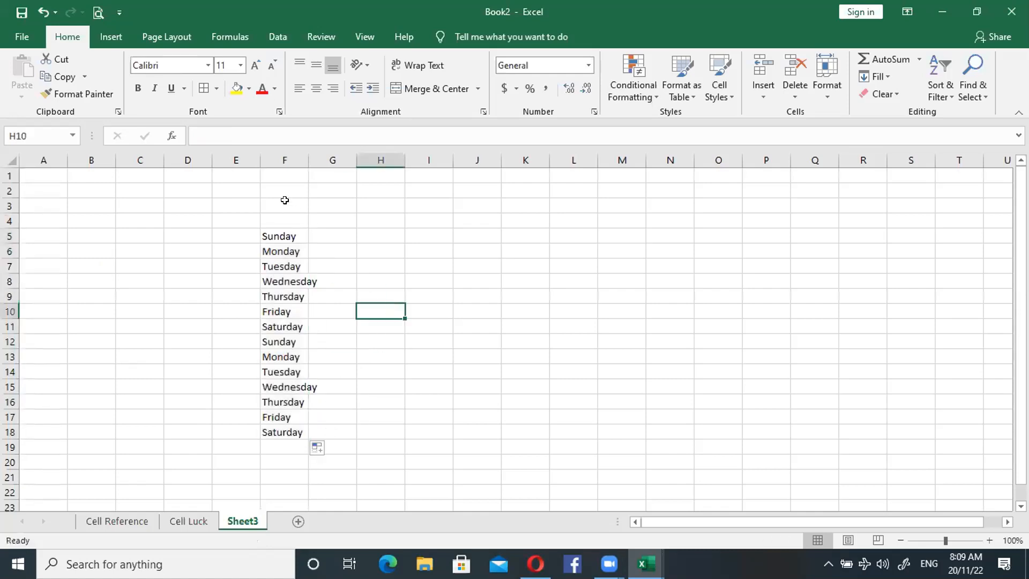
double_click(308, 160)
- Delete the repeated second week of day names in F12:F18
drag(288, 241, 296, 428)
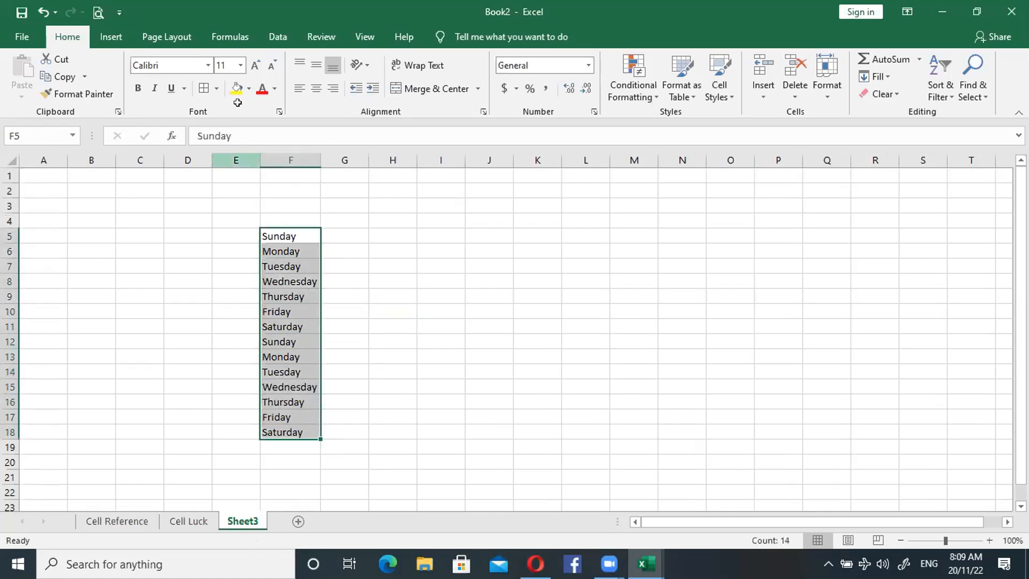
drag(945, 540, 952, 541)
click(557, 323)
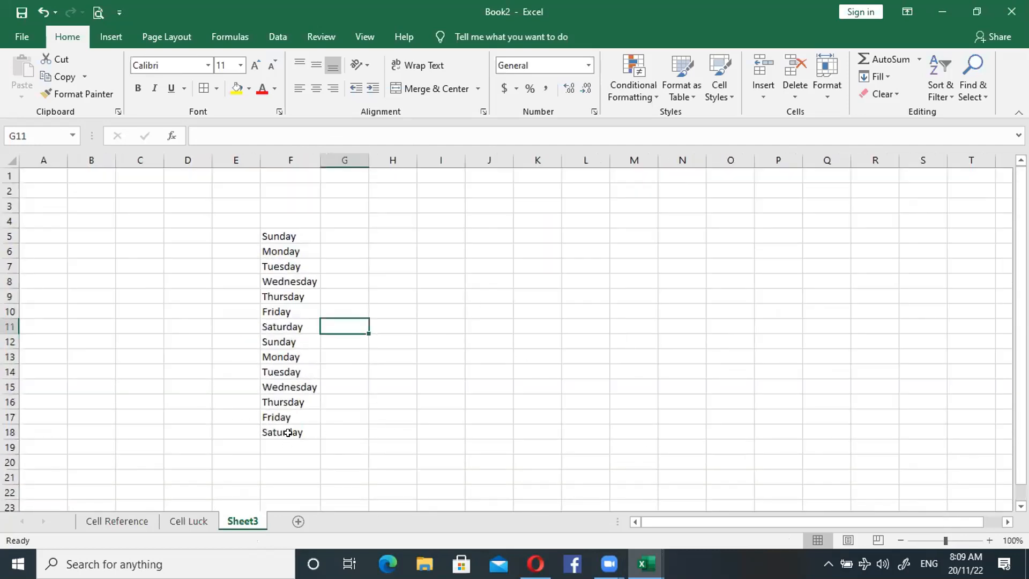
click(287, 432)
drag(288, 432, 290, 341)
key(Delete)
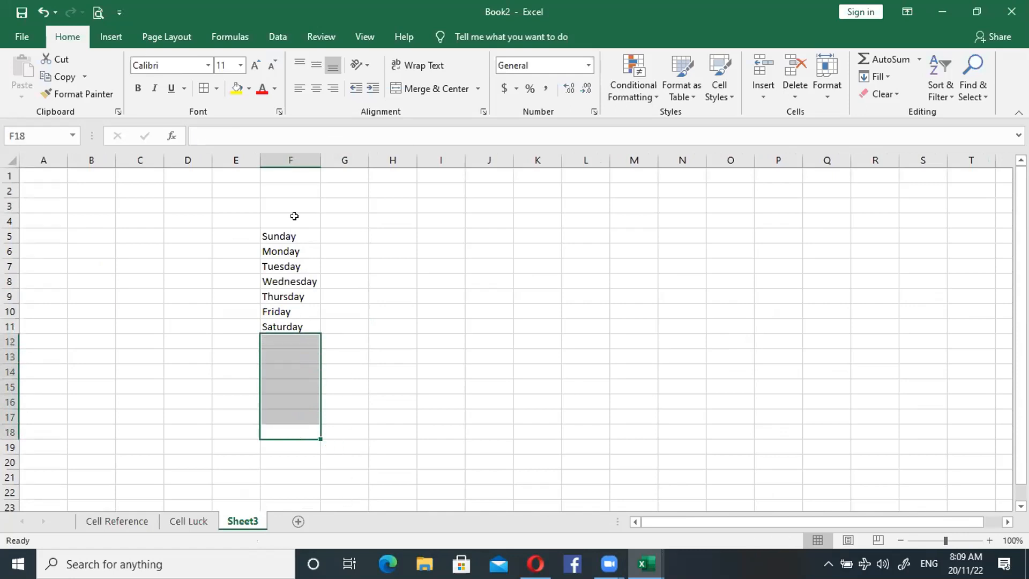
- Enlarge the sheet view to 208% and examine the weekday list in F5:F11
drag(280, 235, 287, 323)
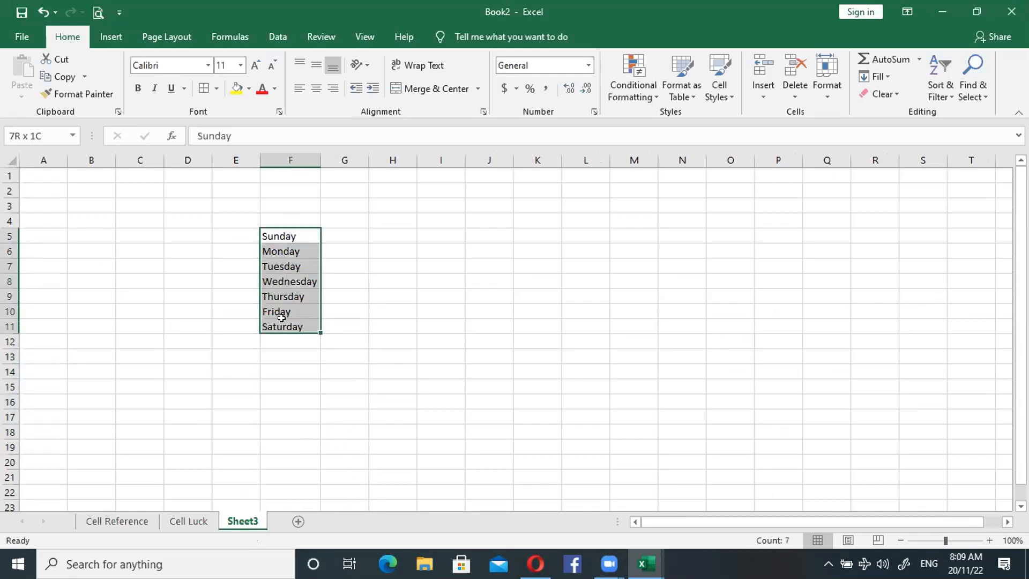
click(613, 441)
click(954, 540)
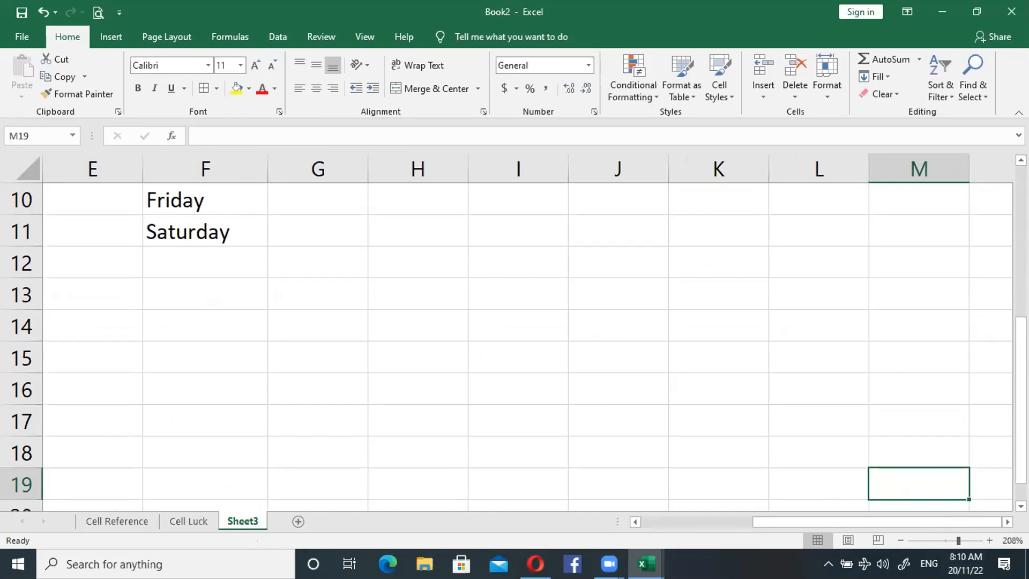
drag(1020, 357, 1021, 257)
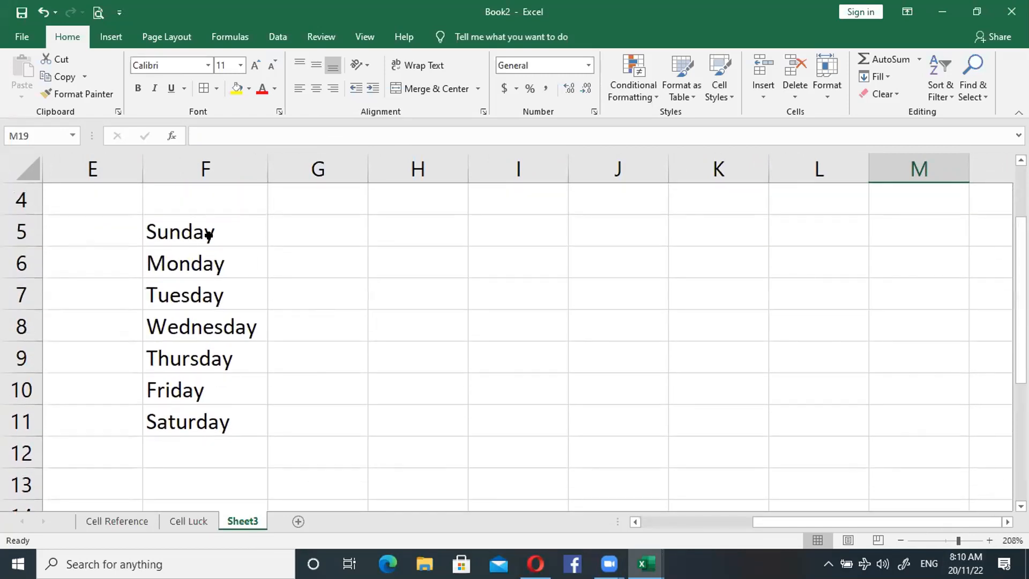
click(216, 232)
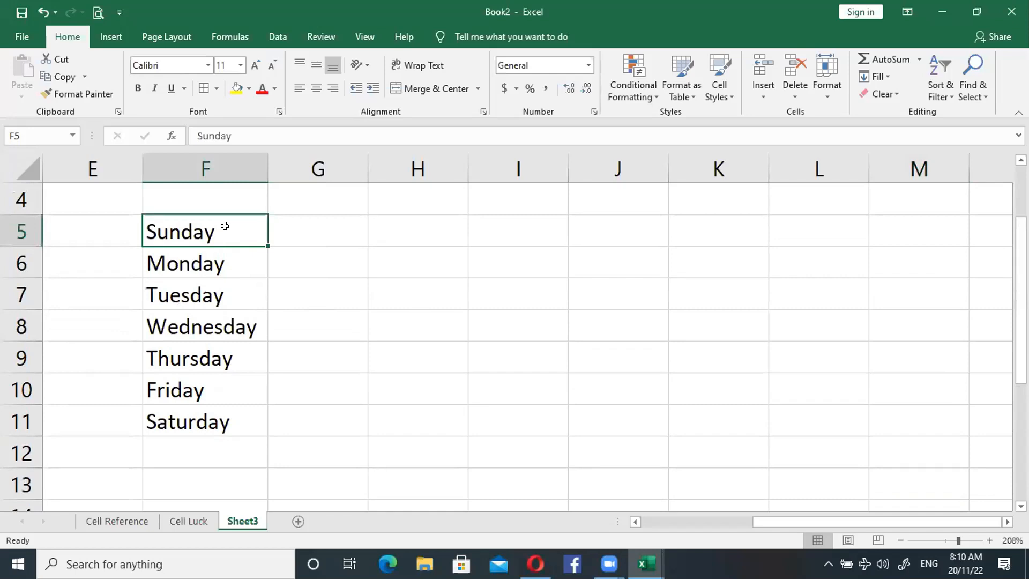
click(226, 264)
click(223, 232)
drag(223, 232, 225, 420)
click(346, 287)
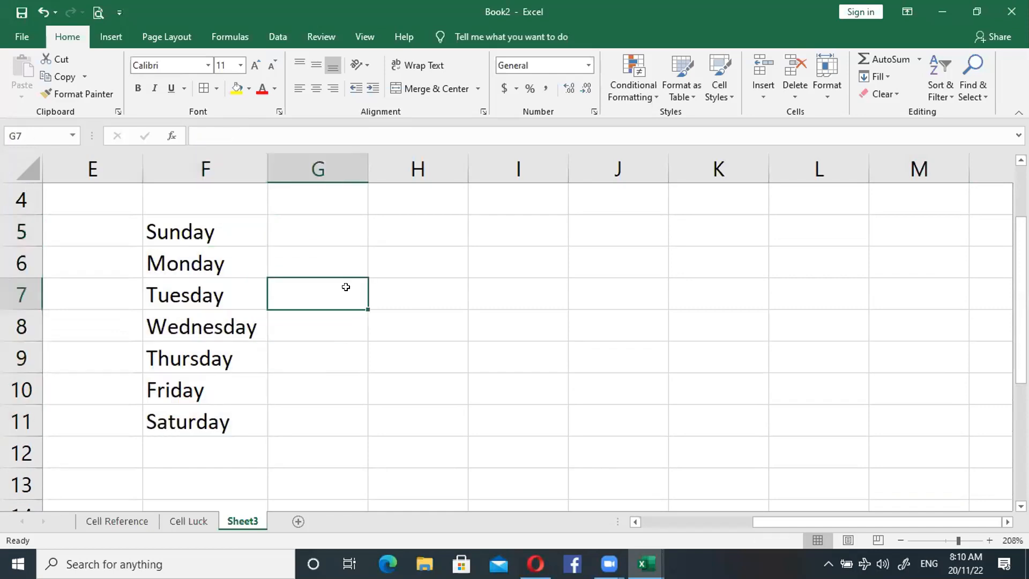
drag(215, 226, 214, 418)
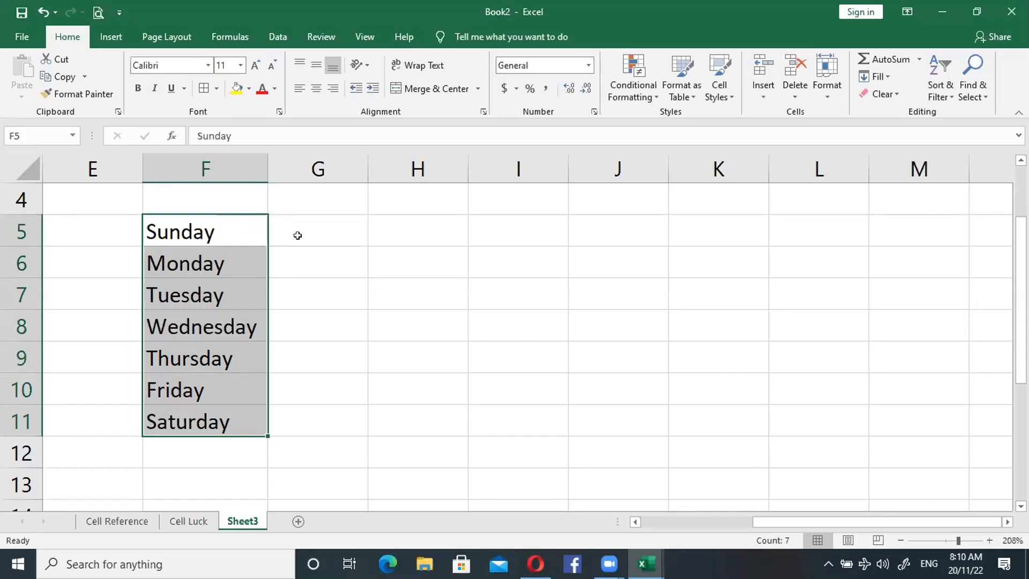
- Select the whole sheet and turn off the Locked protection option for all of its cells
click(27, 172)
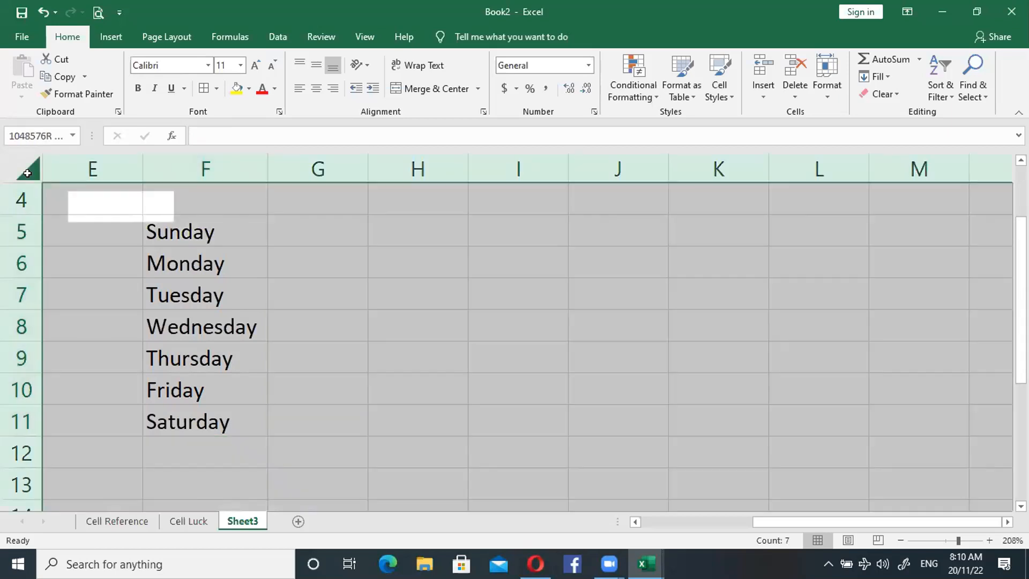
right_click(284, 234)
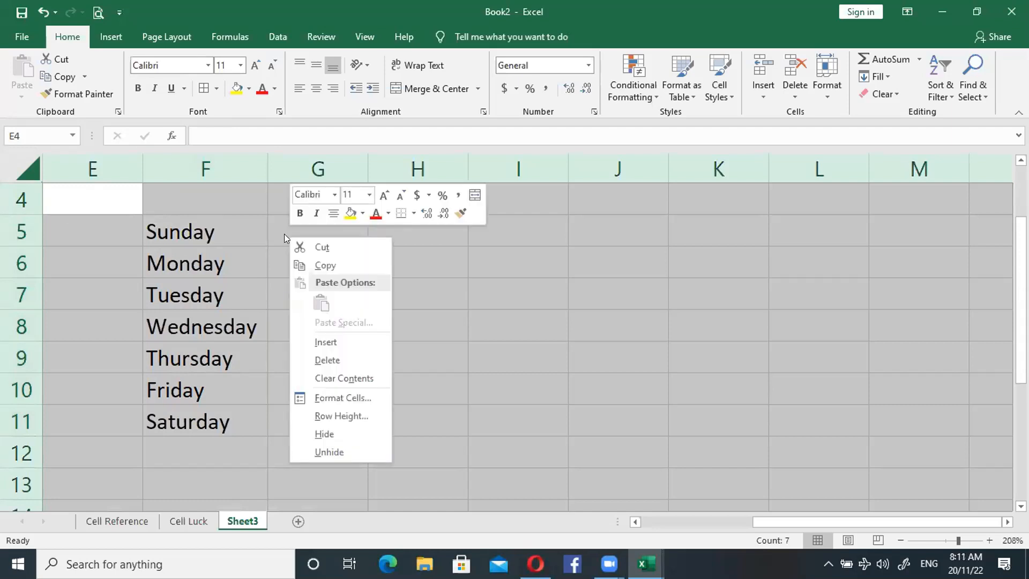
click(337, 397)
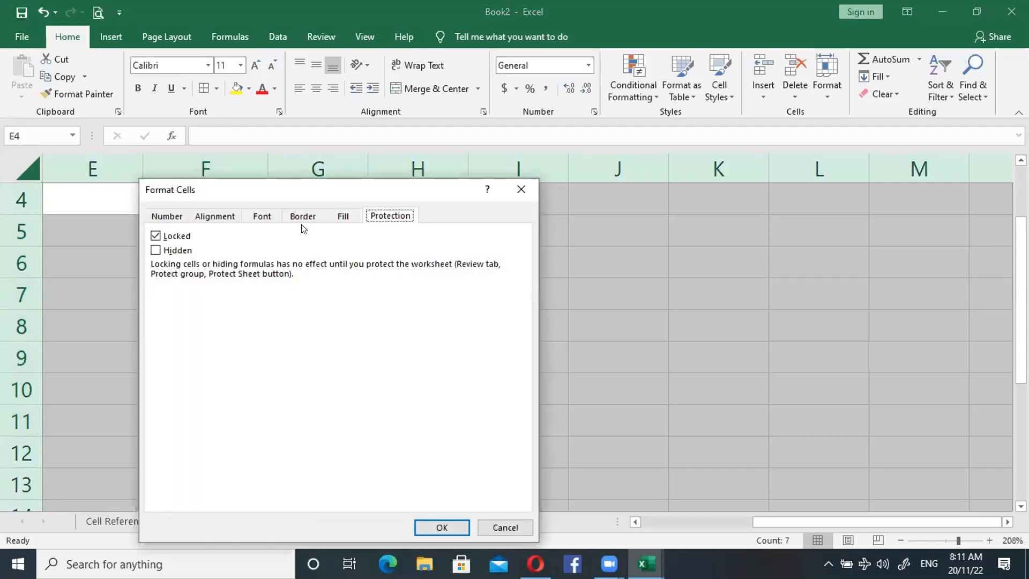
click(157, 236)
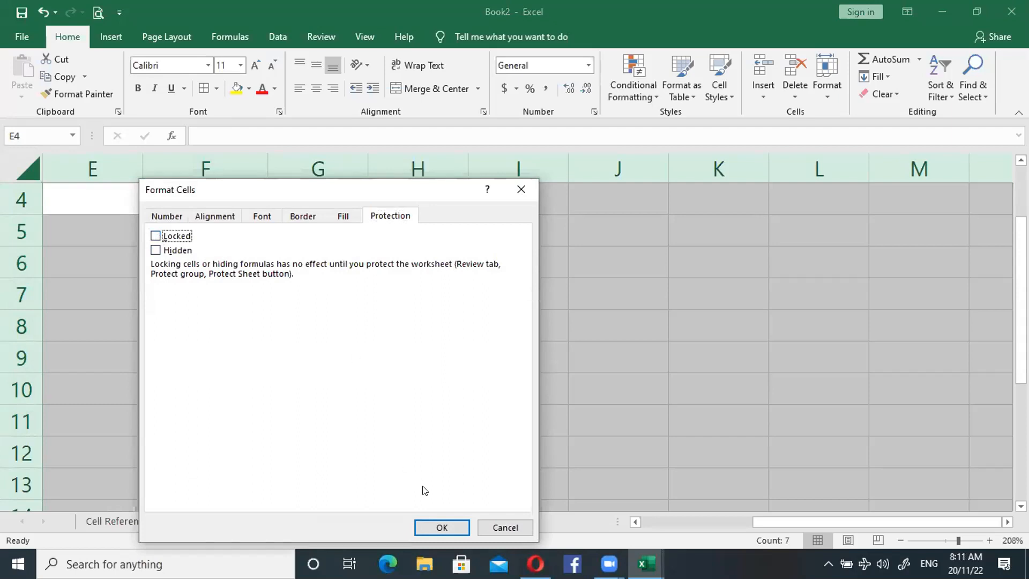
click(437, 525)
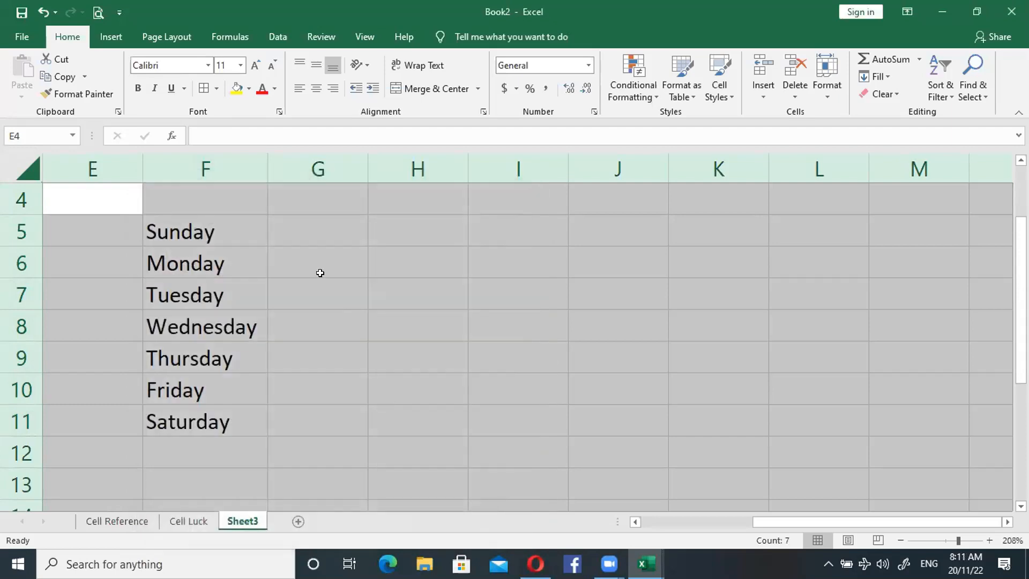
- Try an entry of "Sunday" in the empty cell G6 and discard it
click(270, 271)
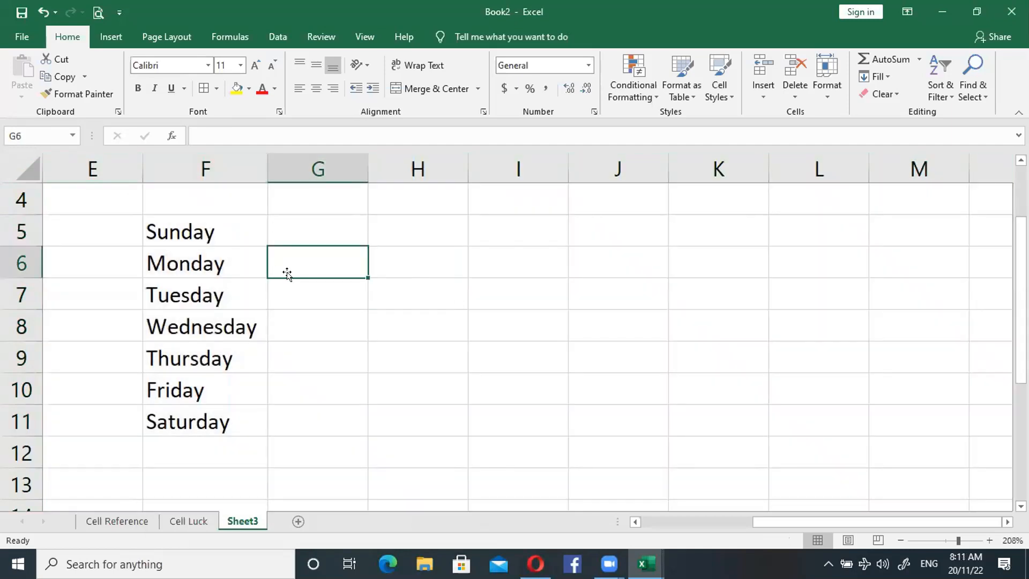
text(Sund)
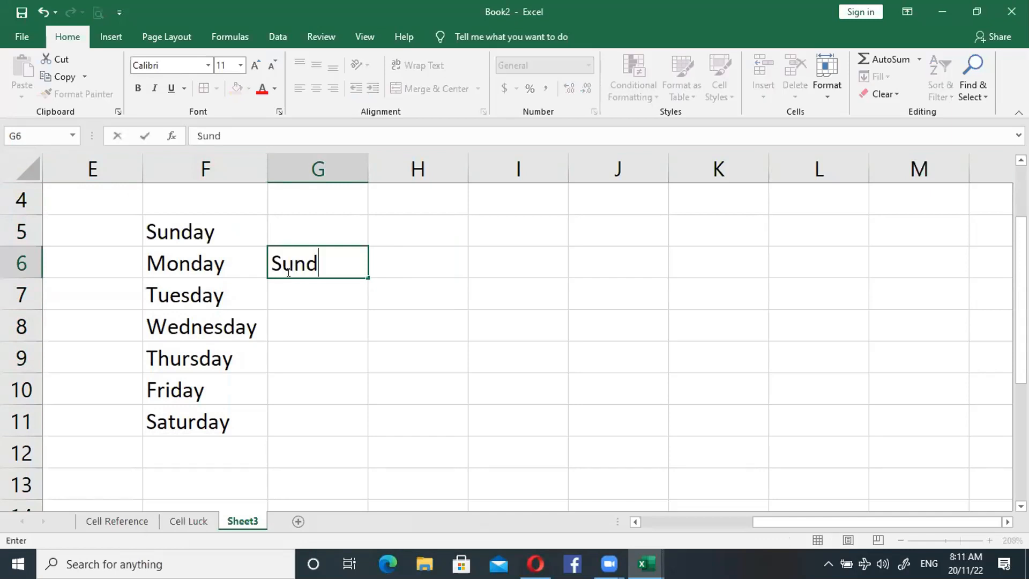
text(ay)
key(BackSpace)
key(BackSpace)
key(BackSpace)
key(BackSpace)
key(BackSpace)
key(BackSpace)
- Turn on the Locked protection option for the weekday list F5:F11 only
drag(218, 232, 214, 409)
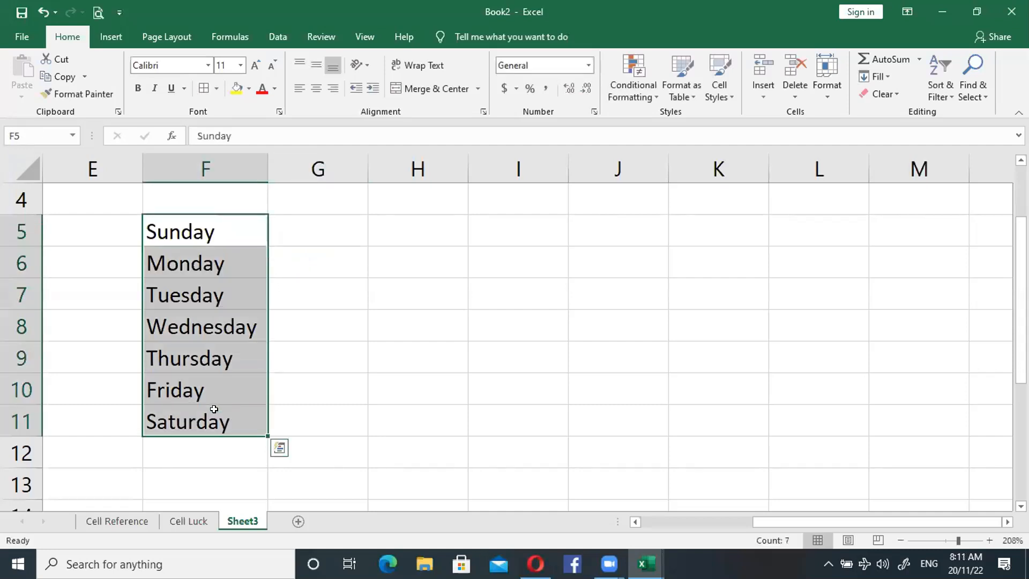
right_click(239, 517)
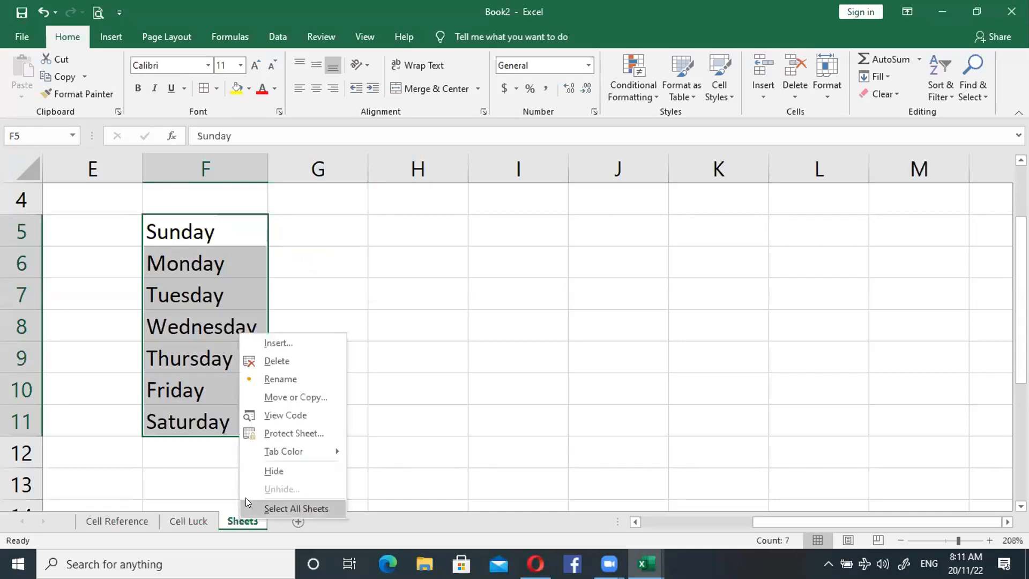
right_click(207, 298)
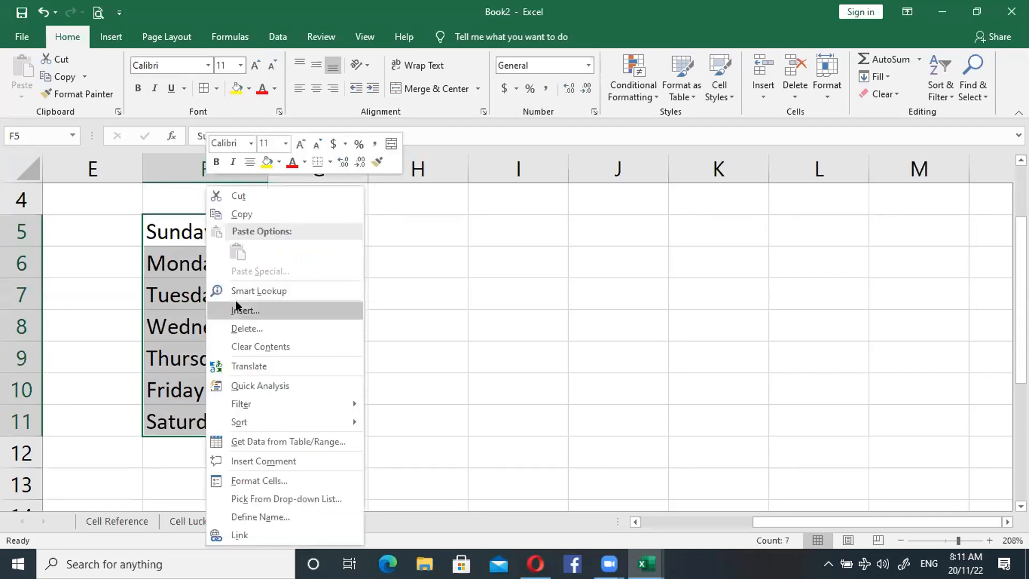
click(260, 478)
click(84, 235)
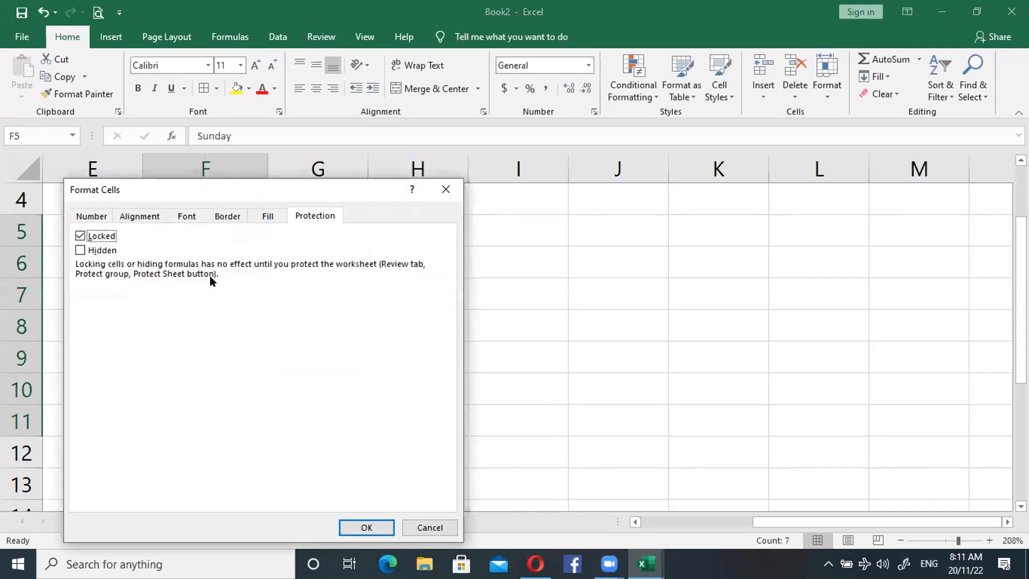
click(369, 529)
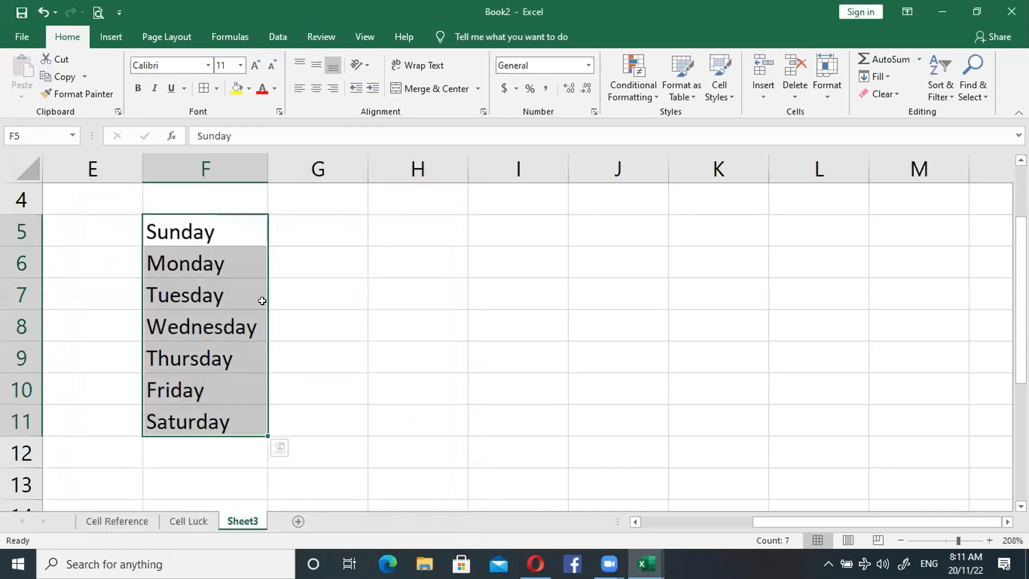
- Protect Sheet3 without a password, allowing only the selection of locked and unlocked cells
click(331, 283)
drag(211, 228, 202, 417)
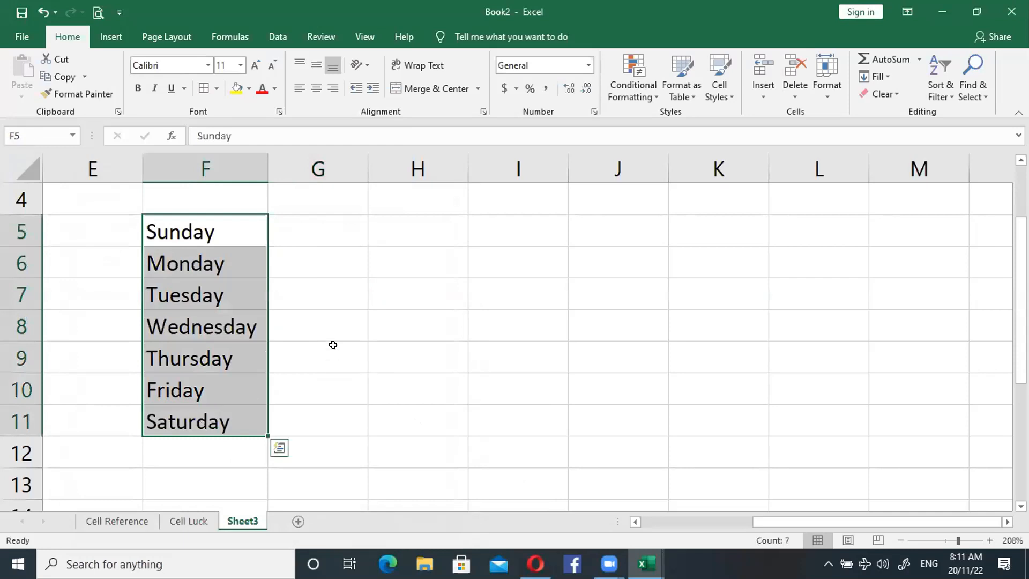
click(333, 294)
drag(238, 237, 224, 420)
right_click(242, 523)
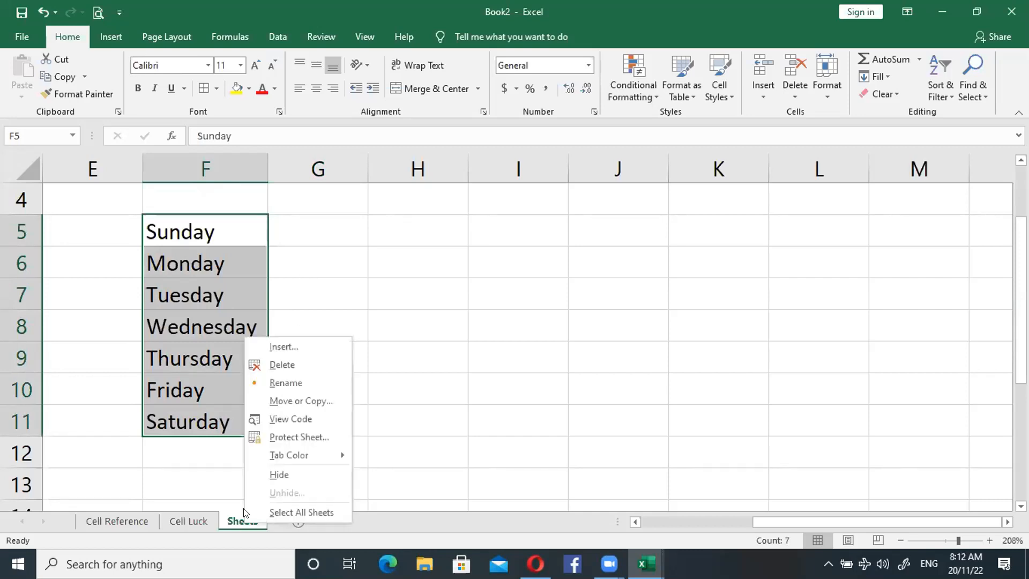
click(294, 435)
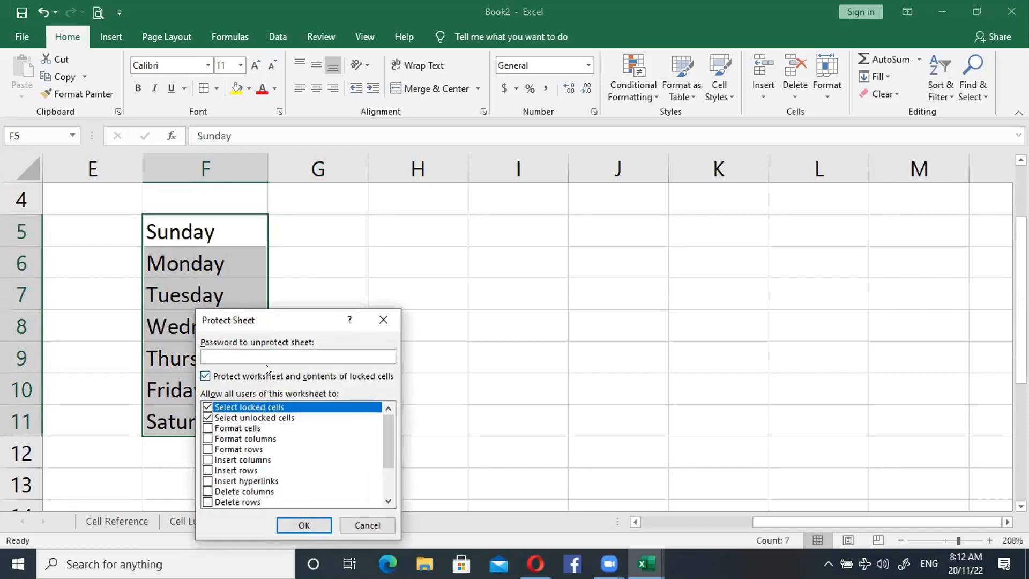
click(295, 524)
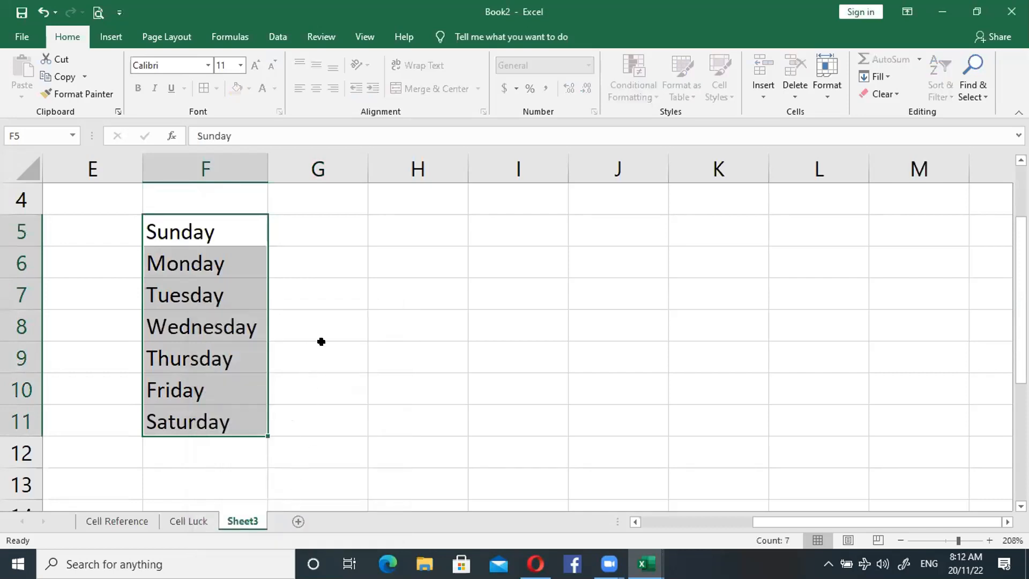
- Enter "Sunday" in the unlocked cell G7 and try to edit the locked Wednesday cell F8
click(333, 292)
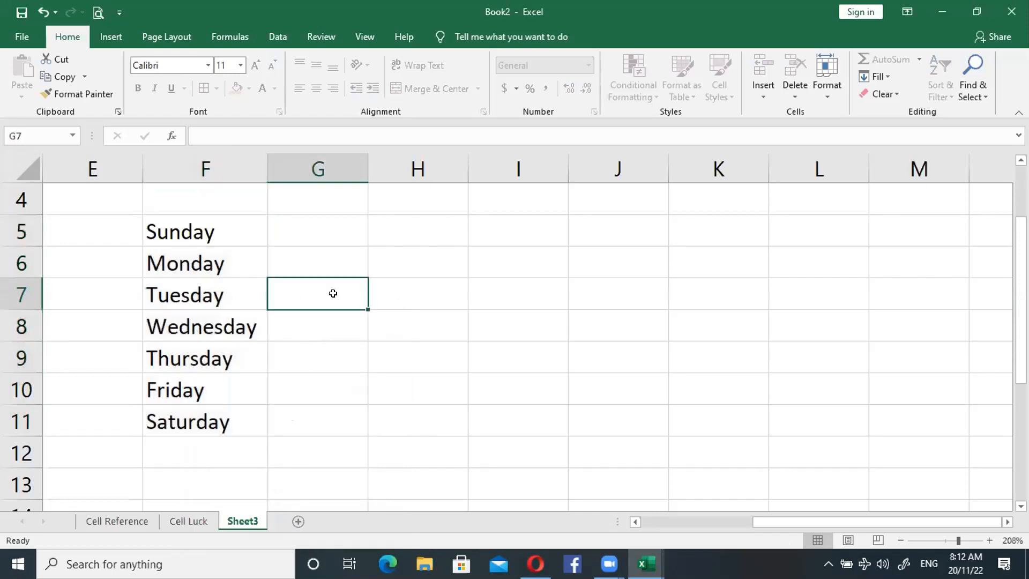
text(Sunday)
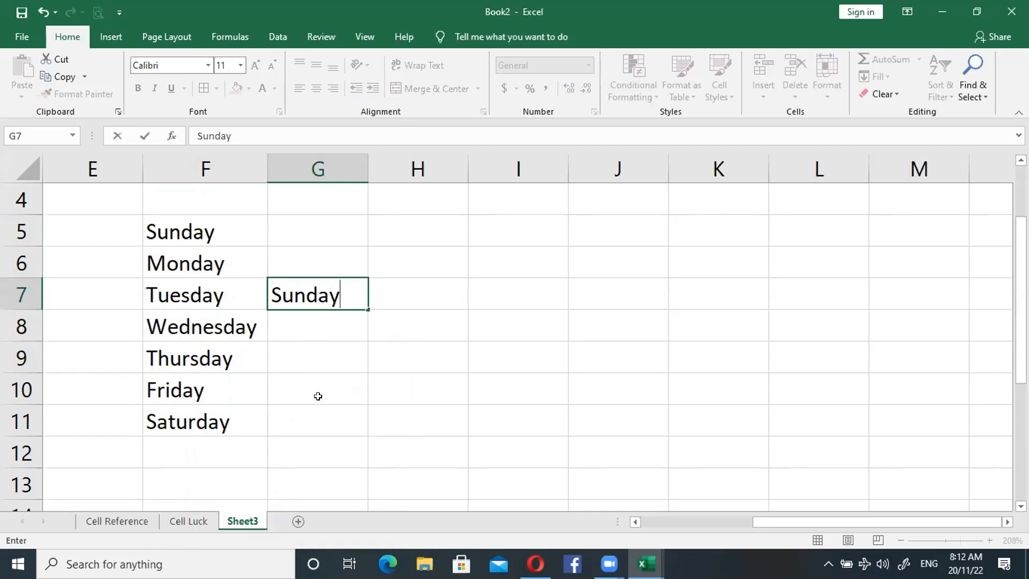
click(234, 330)
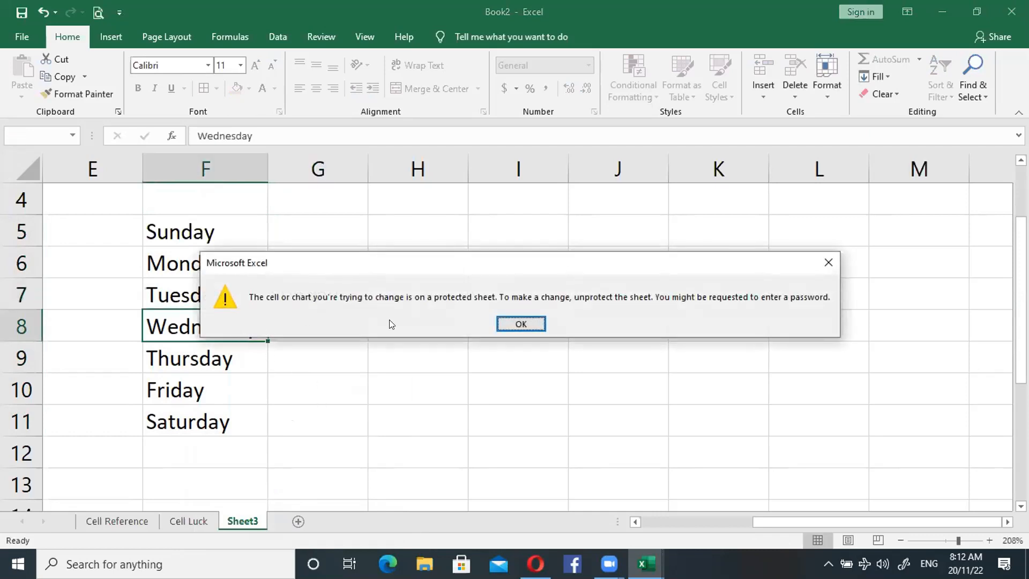
click(519, 324)
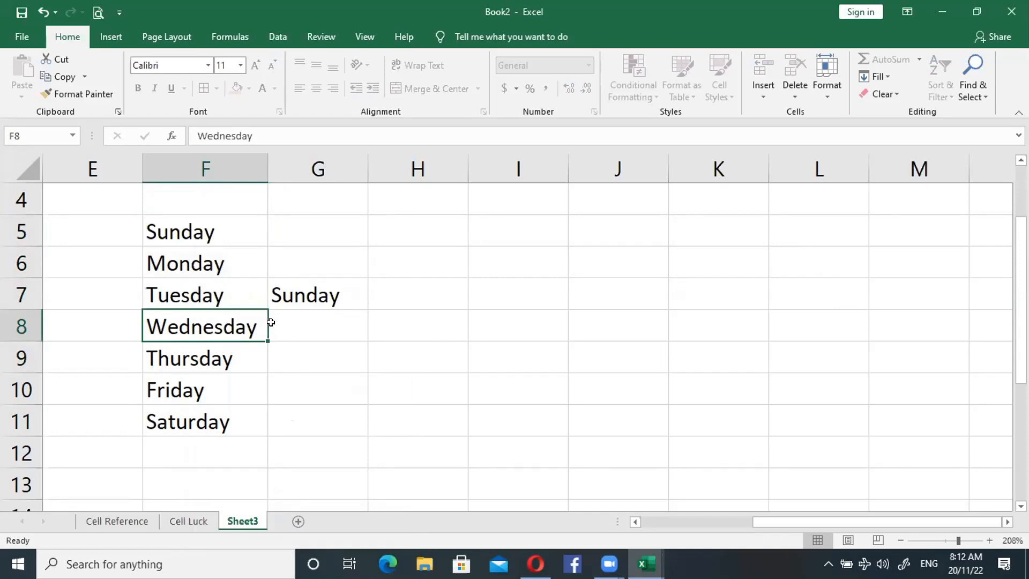
right_click(236, 323)
click(226, 320)
click(309, 323)
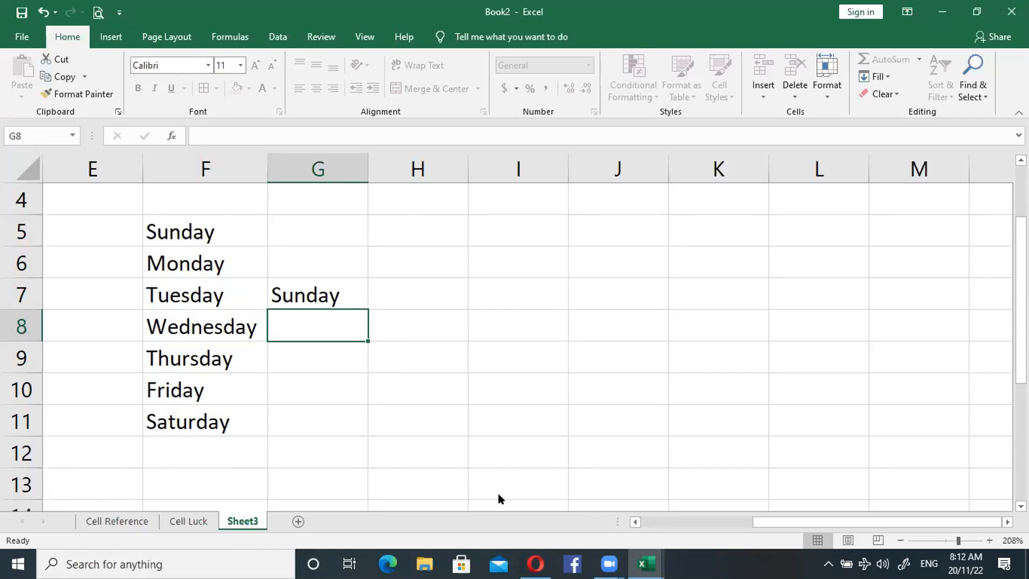
click(610, 564)
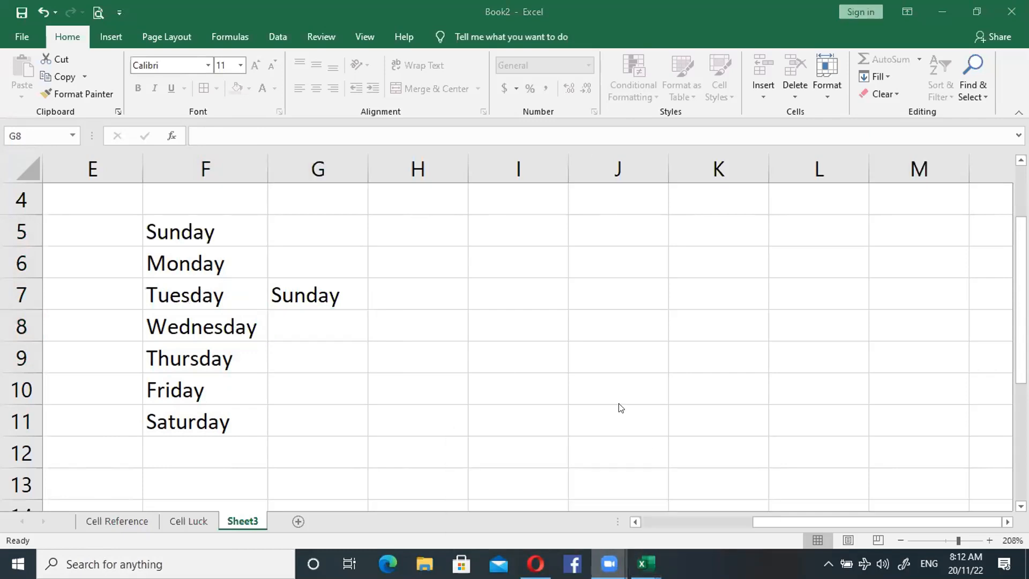
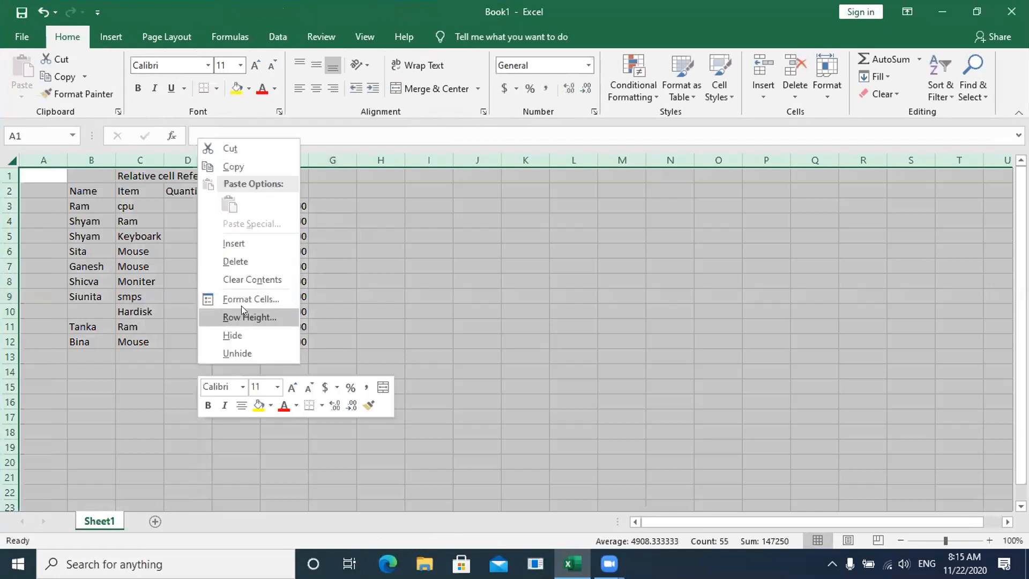
- Apply the cell format with the Locked protection option on and Hidden off to all cells of Sheet1
click(244, 299)
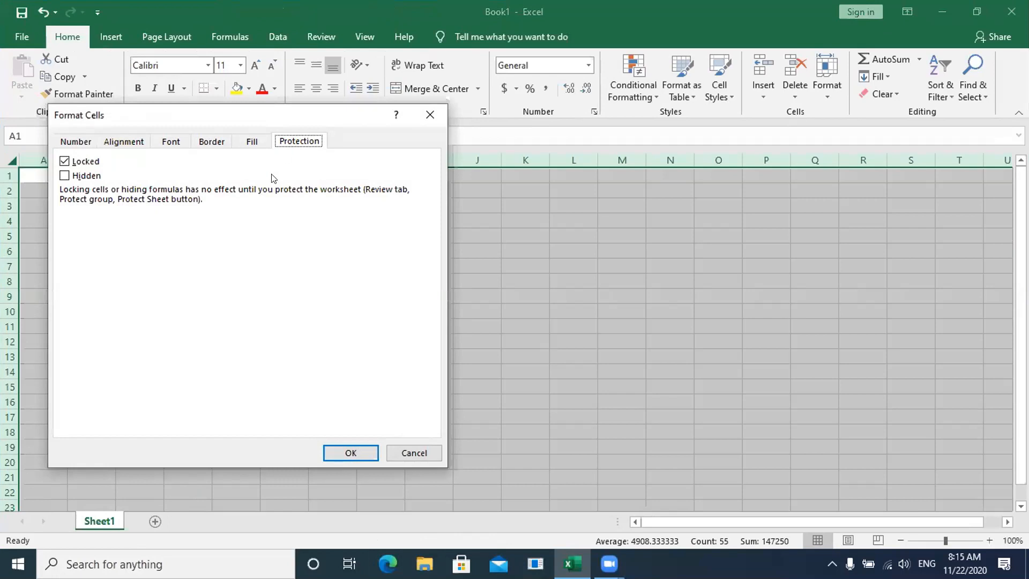
click(346, 446)
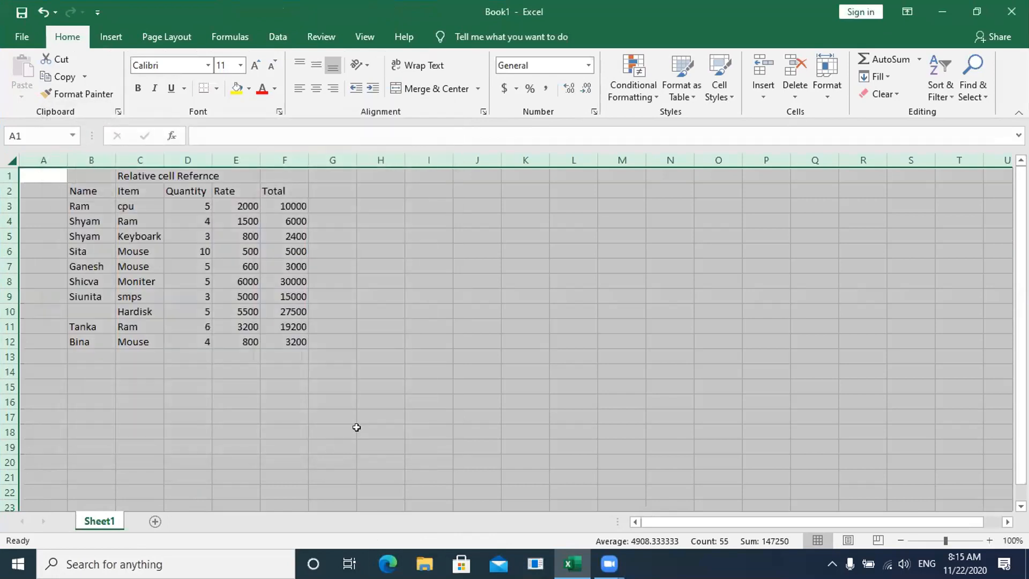
click(357, 427)
- Try an entry of "[pp" in the empty cell G6 and discard it
click(343, 249)
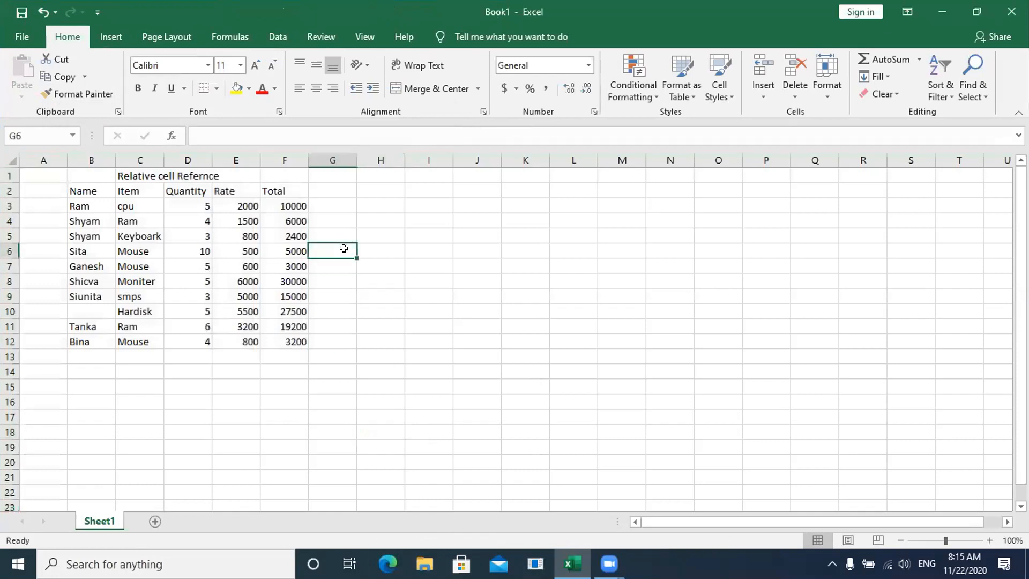
text([pp)
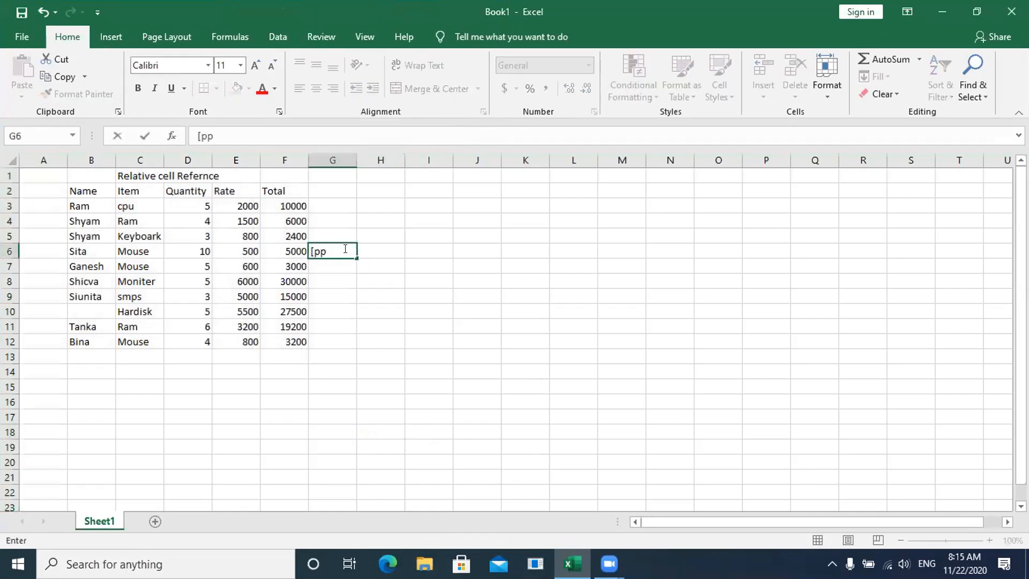
key(BackSpace)
key(BackSpace)
key(BackSpace)
key(Escape)
- Protect Sheet1 without a password, allowing only the selection of locked and unlocked cells
click(10, 163)
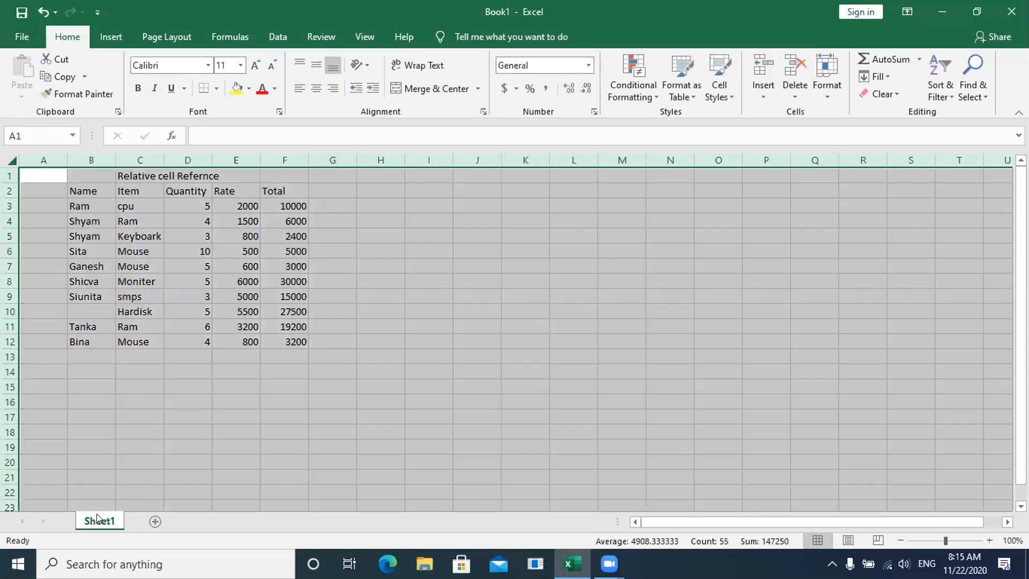
right_click(236, 344)
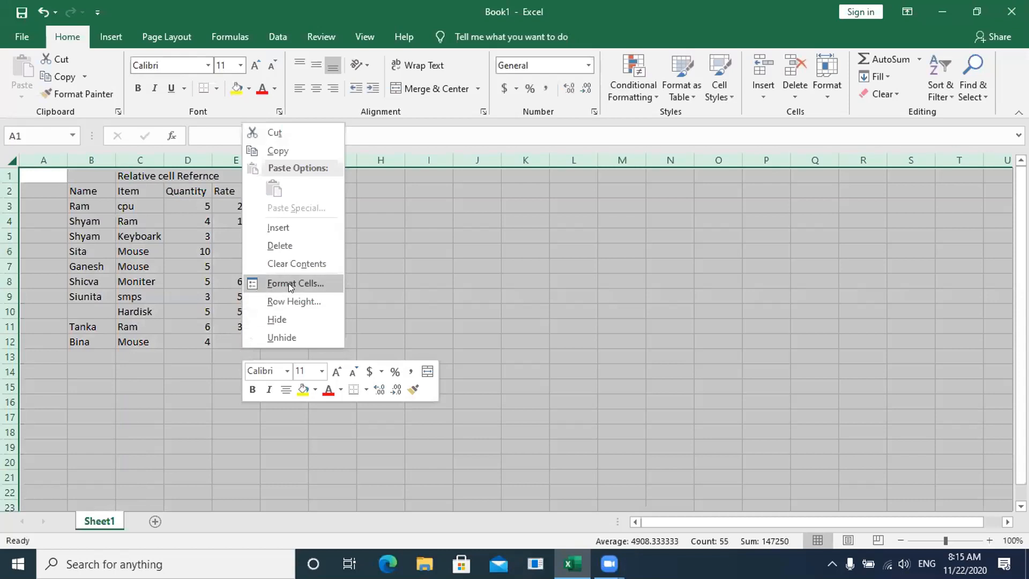
key(Escape)
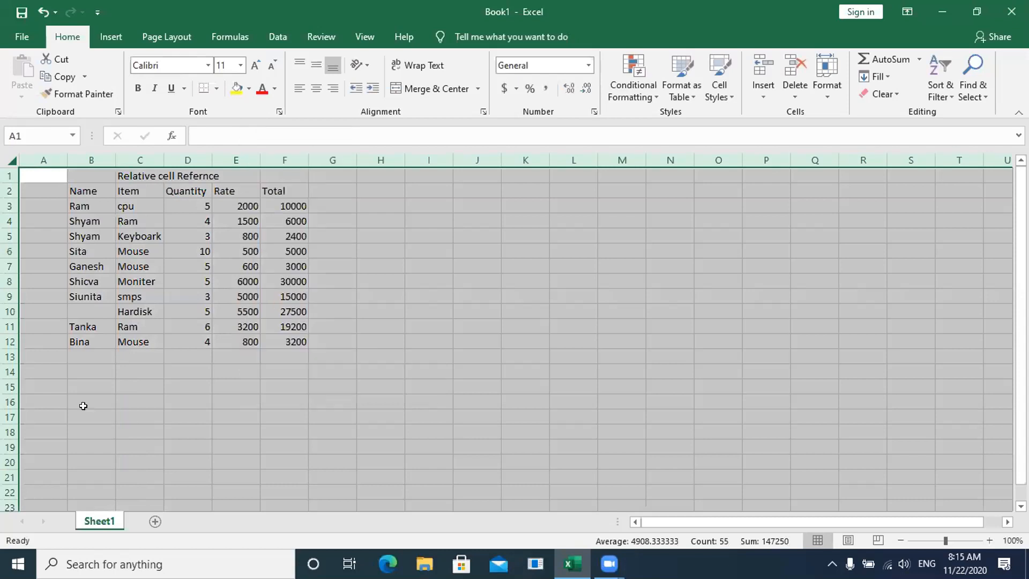
right_click(98, 521)
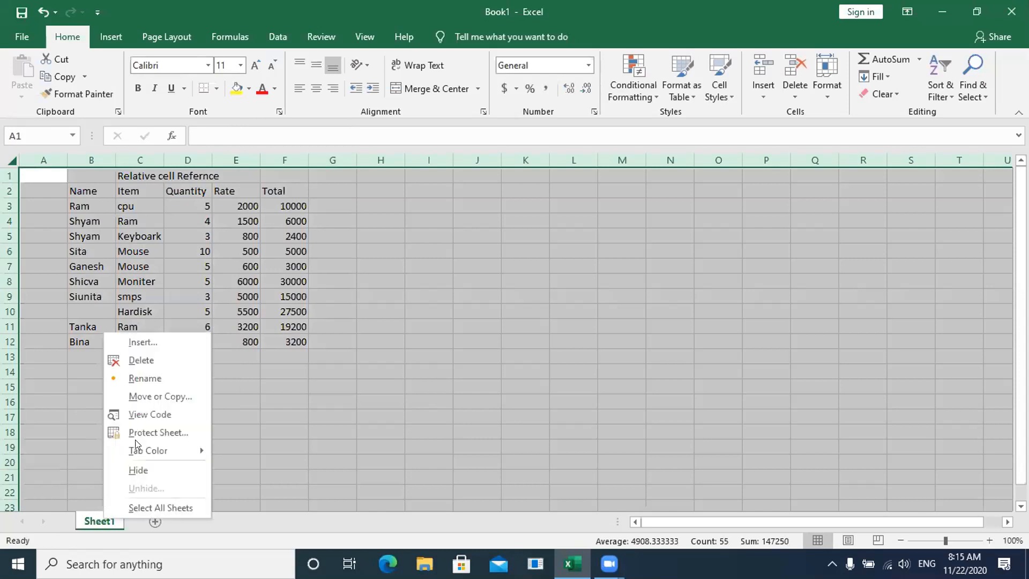
click(146, 426)
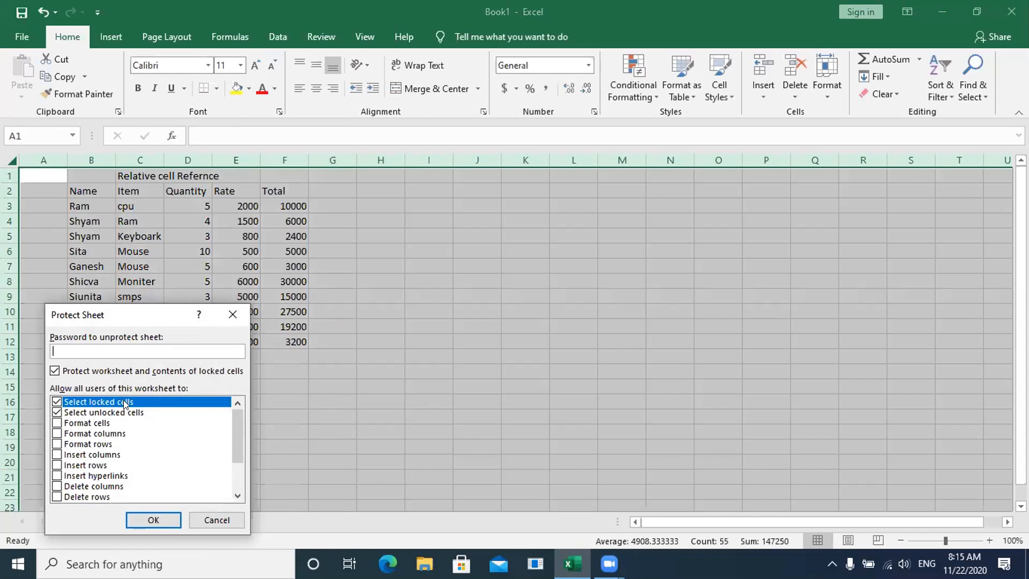
click(150, 515)
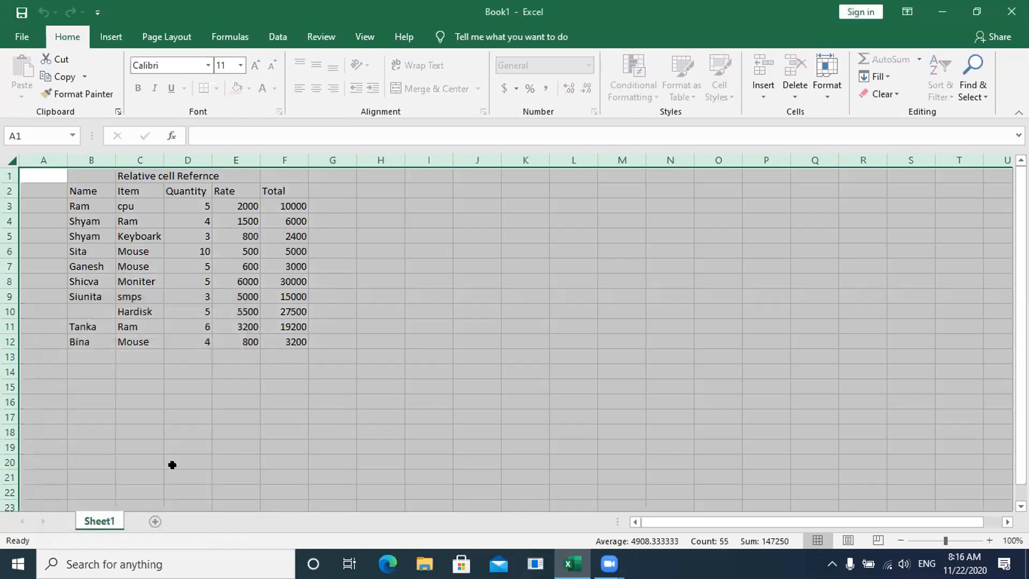
- Try to edit the empty cell H9 to test the sheet protection
click(428, 345)
click(359, 296)
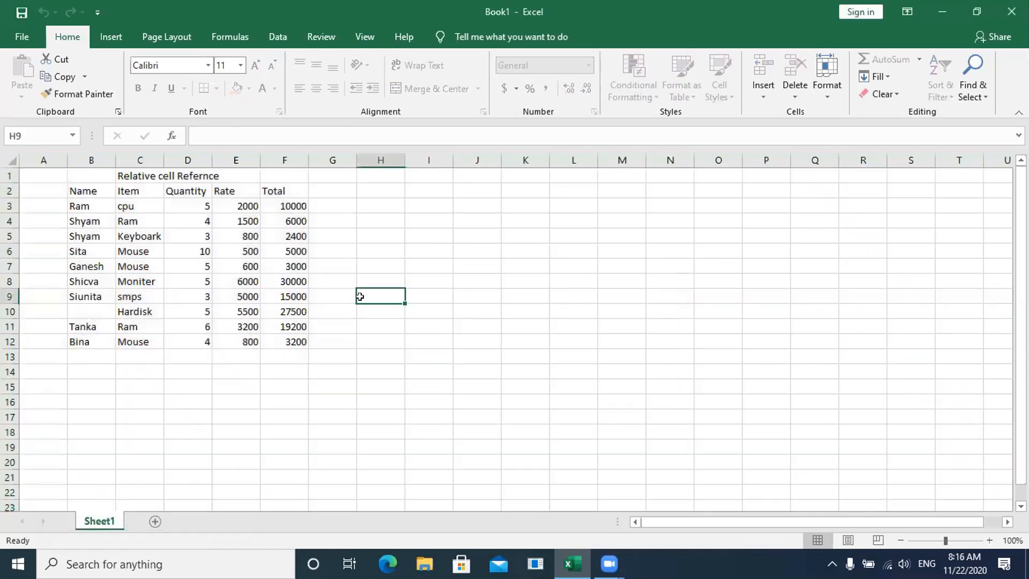
double_click(359, 296)
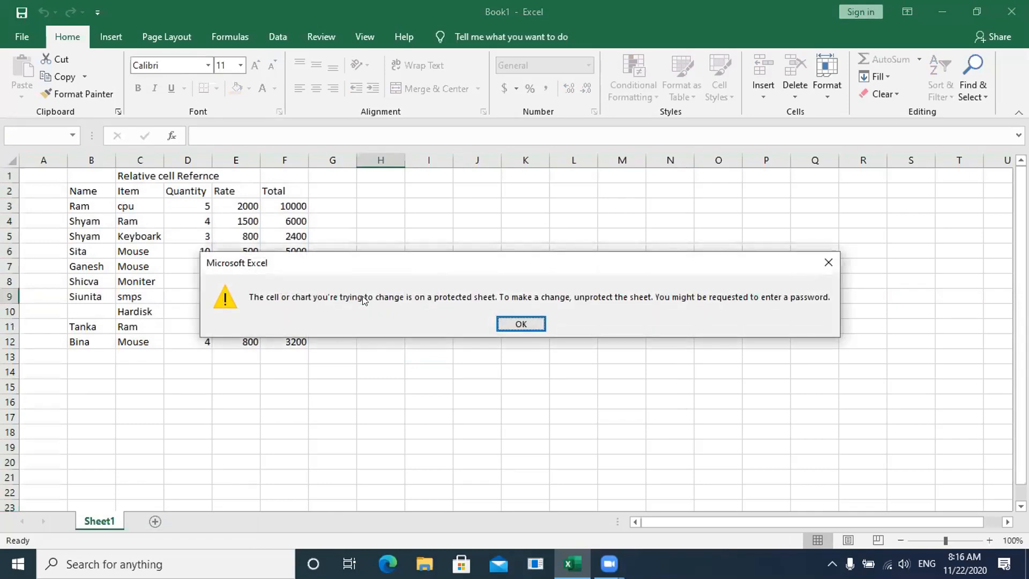
click(520, 324)
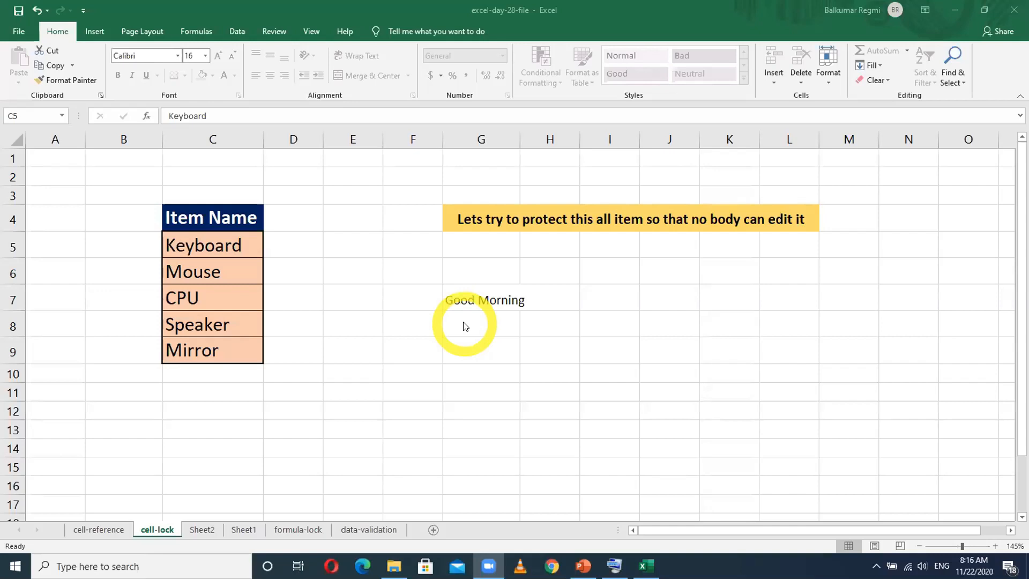
- Add a new blank worksheet after the cell-lock sheet in the excel-day-28-file workbook
click(492, 302)
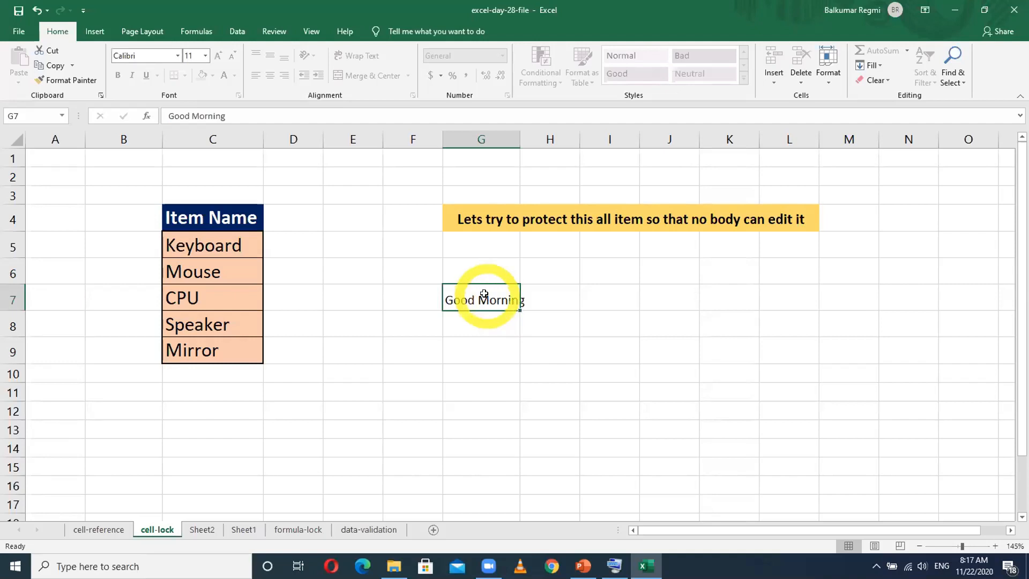
click(365, 354)
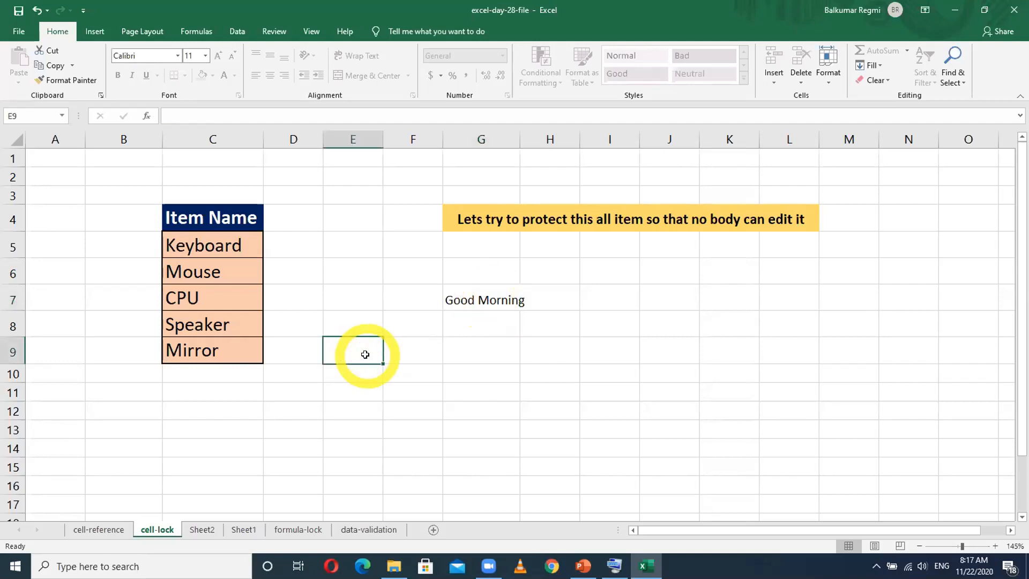
click(433, 530)
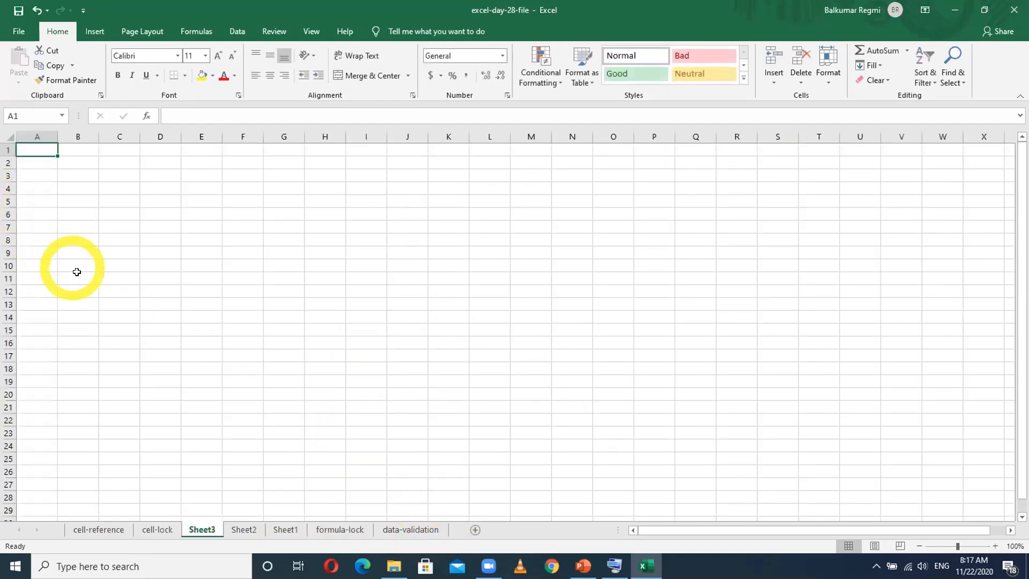
ctrl+scroll(77, 272, up, 9)
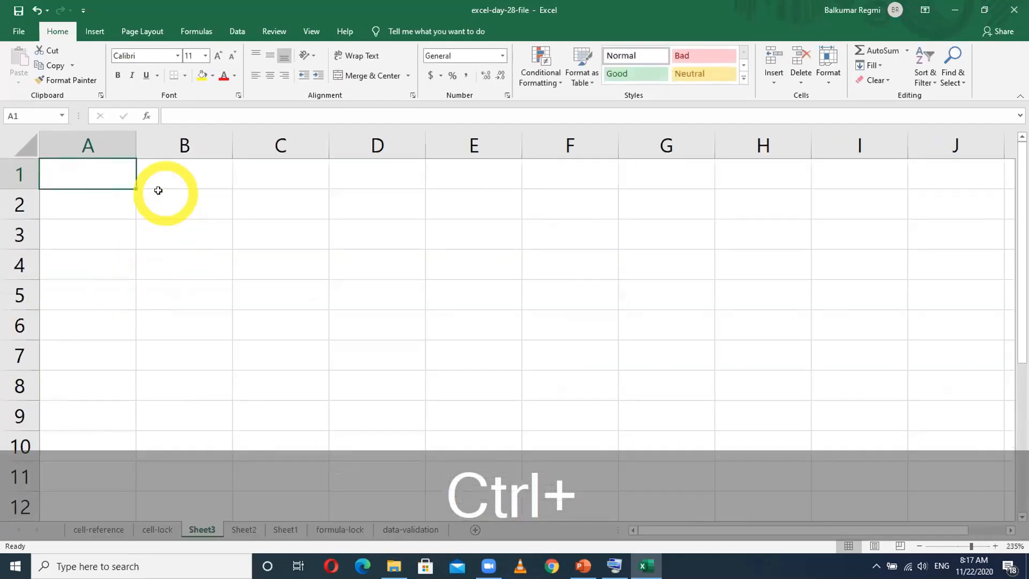
- Enter the column headers Roll, Name, Eng and Maths in cells B2 to E2 of the new sheet
click(158, 192)
text(Roll)
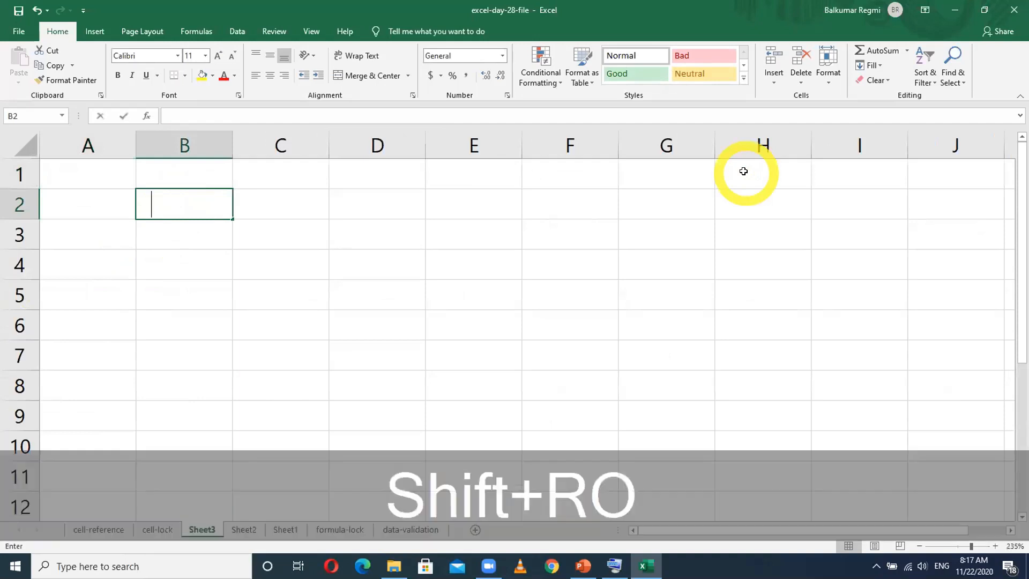
key(Tab)
text(Name)
key(Tab)
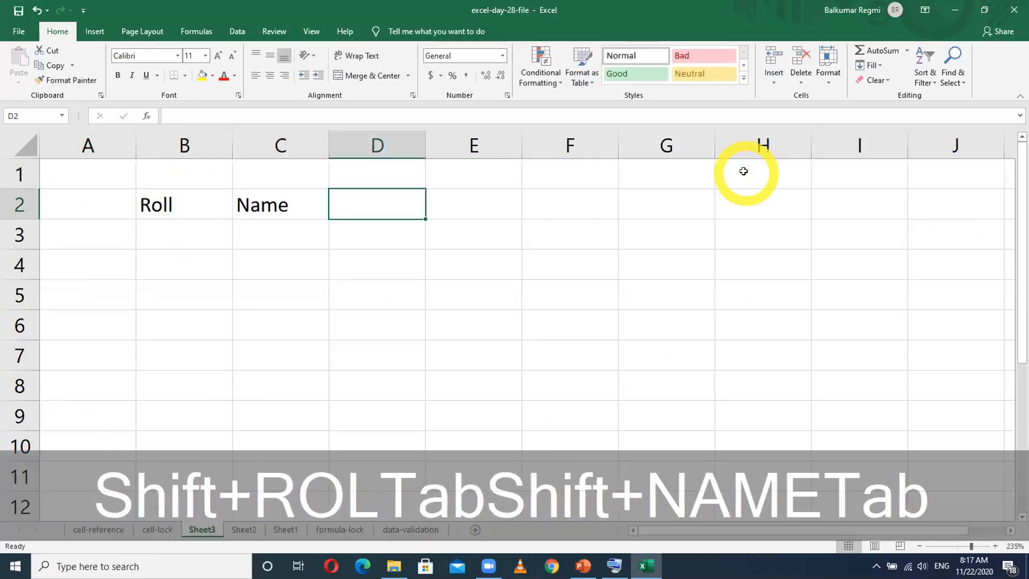
text(Eng)
key(Tab)
text(Maths)
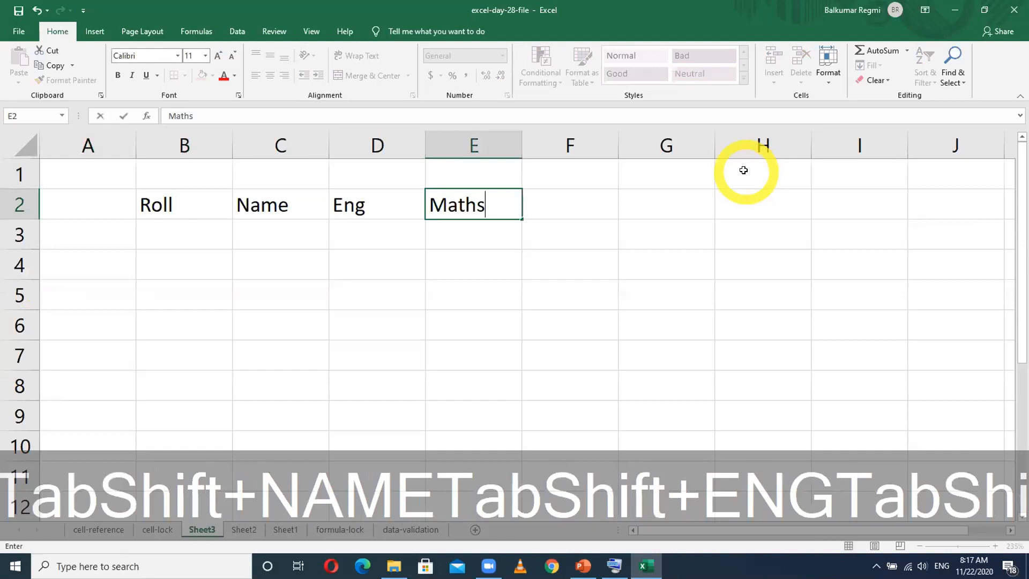
key(Tab)
- Complete the header row with Sci, Computer and Total in cells F2 to H2
text(Sci)
key(Tab)
text(FCo)
key(BackSpace)
key(BackSpace)
key(BackSpace)
text(Com)
text(pout)
key(BackSpace)
key(BackSpace)
key(BackSpace)
text(ut)
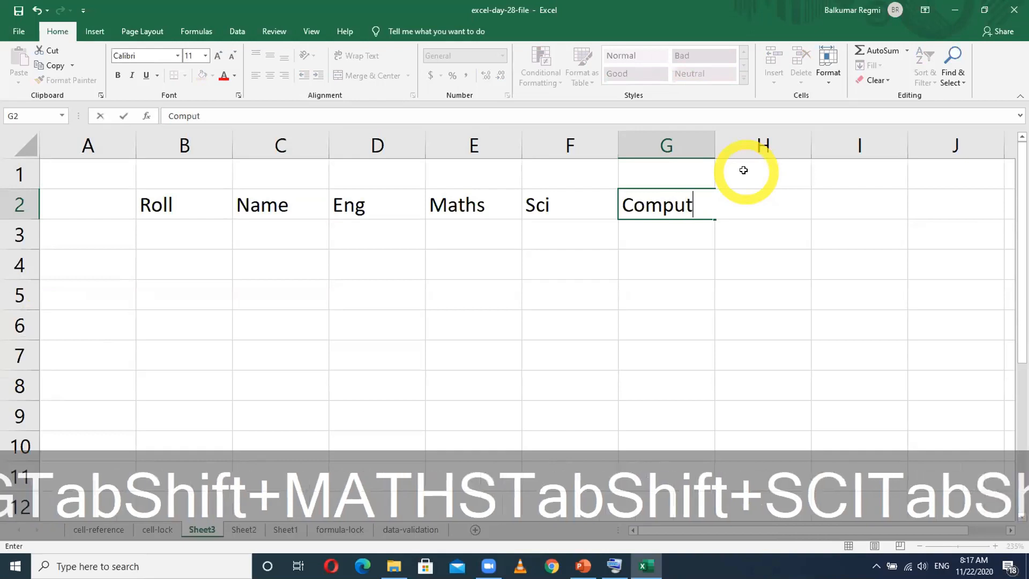
text(er)
key(Tab)
text(Total)
key(Return)
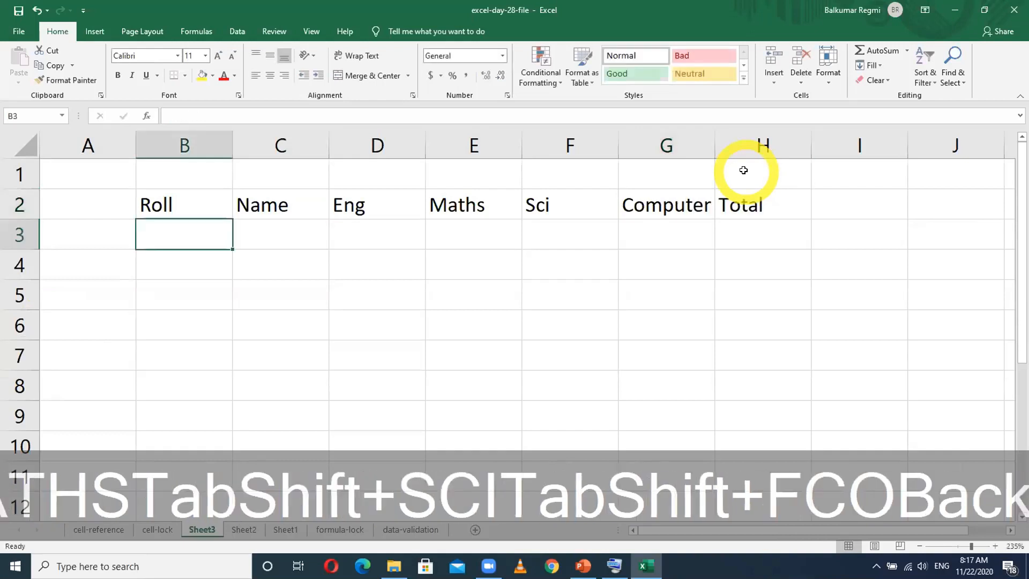
- Fill the Roll column with the numbers 1 to 4 in B3:B6 and centre them
text(1)
key(Return)
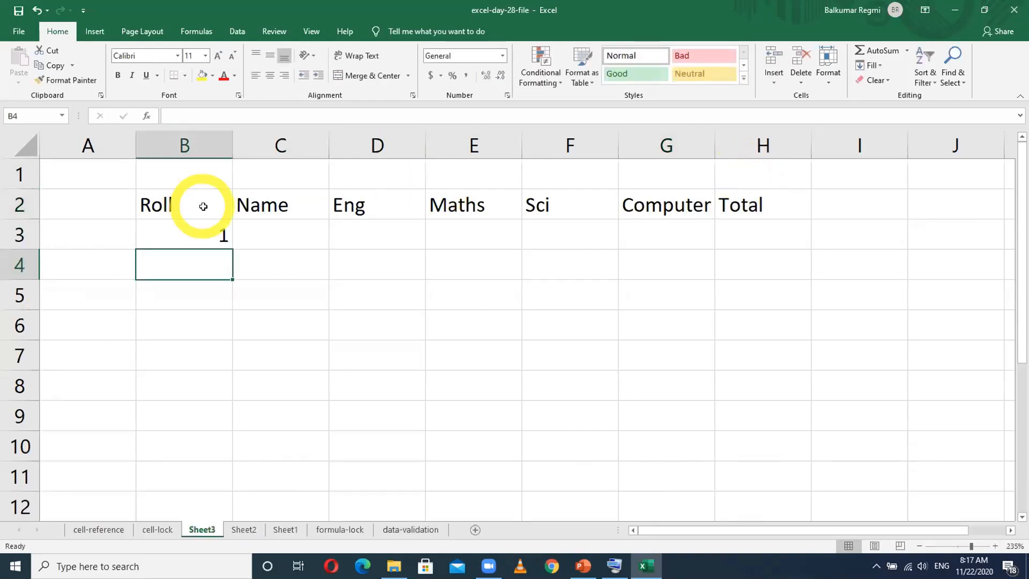
click(208, 237)
drag(223, 250, 229, 345)
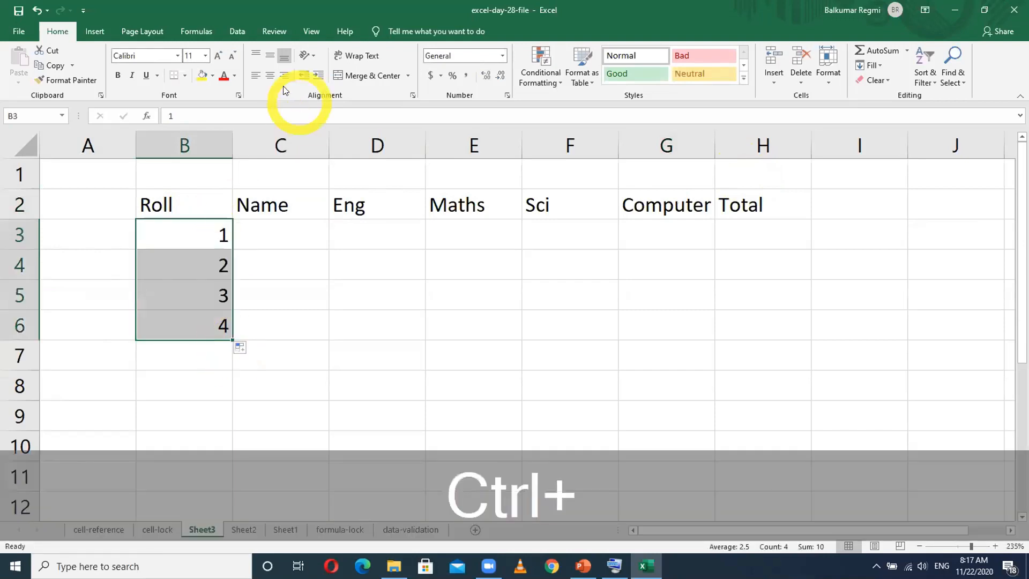
click(269, 75)
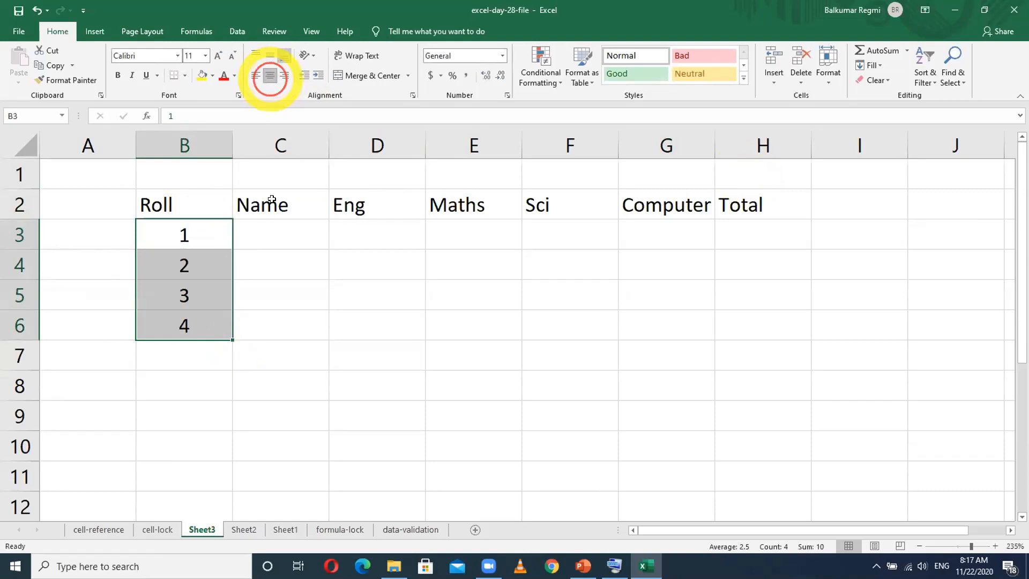
- Enter the four students' first names in the Name column, cells C3 to C6
click(288, 236)
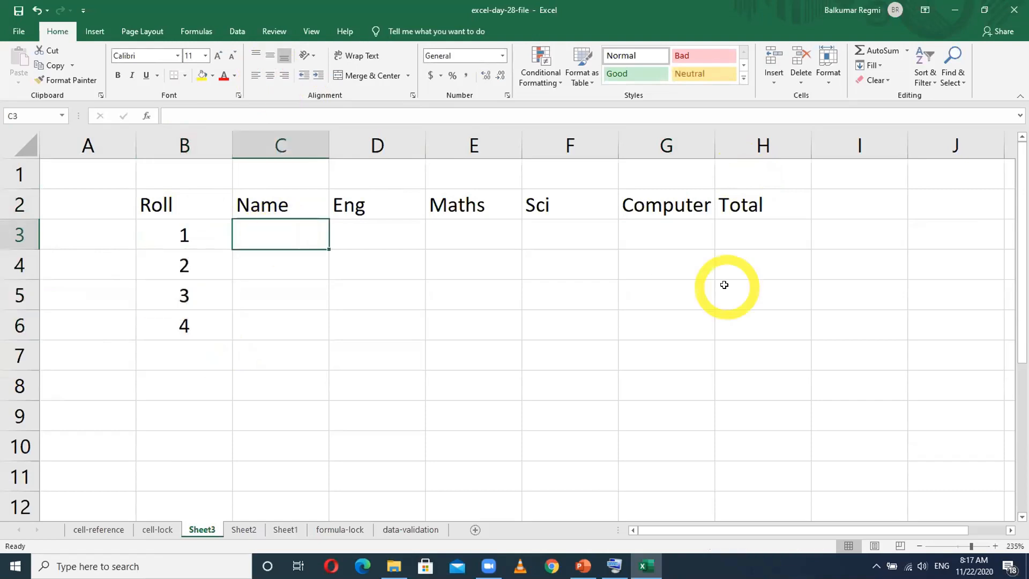
text(Ramesh)
key(Return)
text(Dinesh)
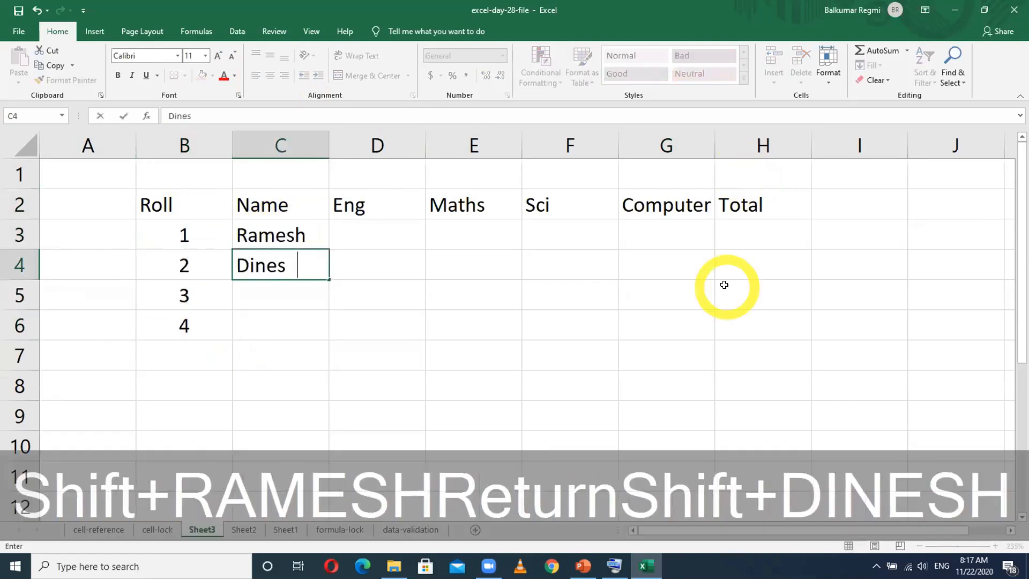
key(Return)
text(Ganesh)
key(Return)
text(Pranesh)
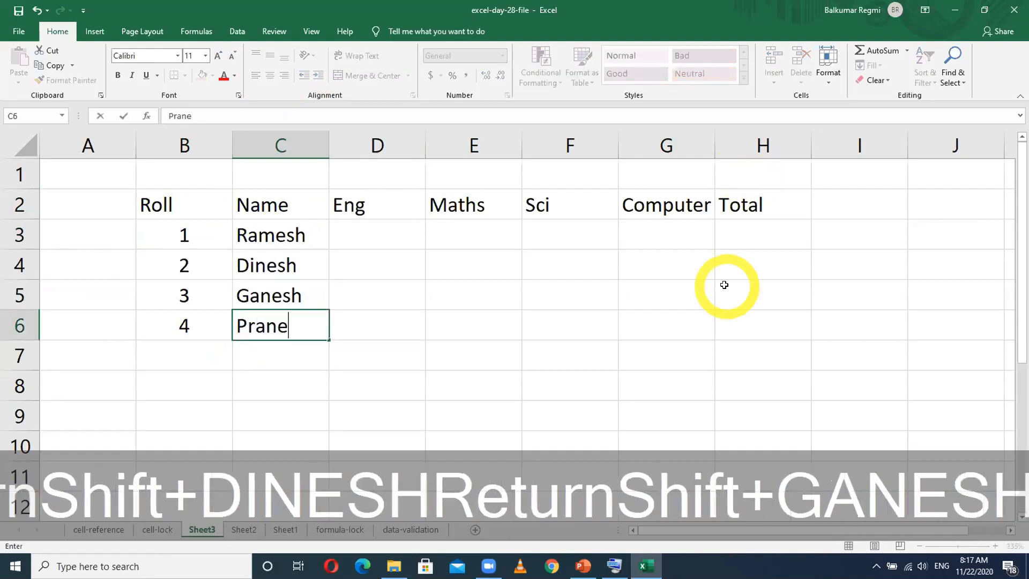
key(Return)
- Enter the first student's marks in row 3: Eng 56, Maths 76, Sci 78 and Computer 56
click(394, 239)
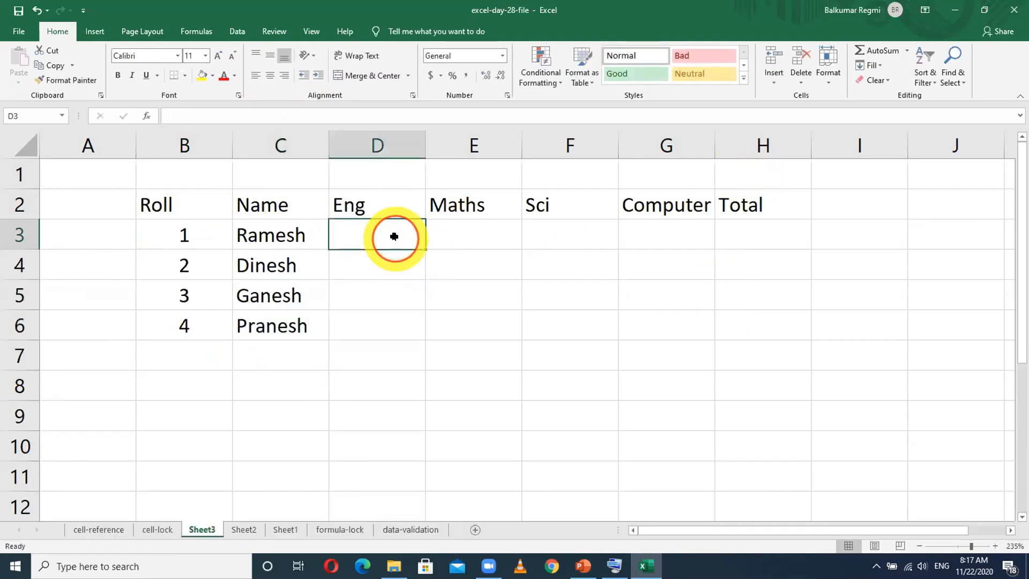
text(56)
key(Tab)
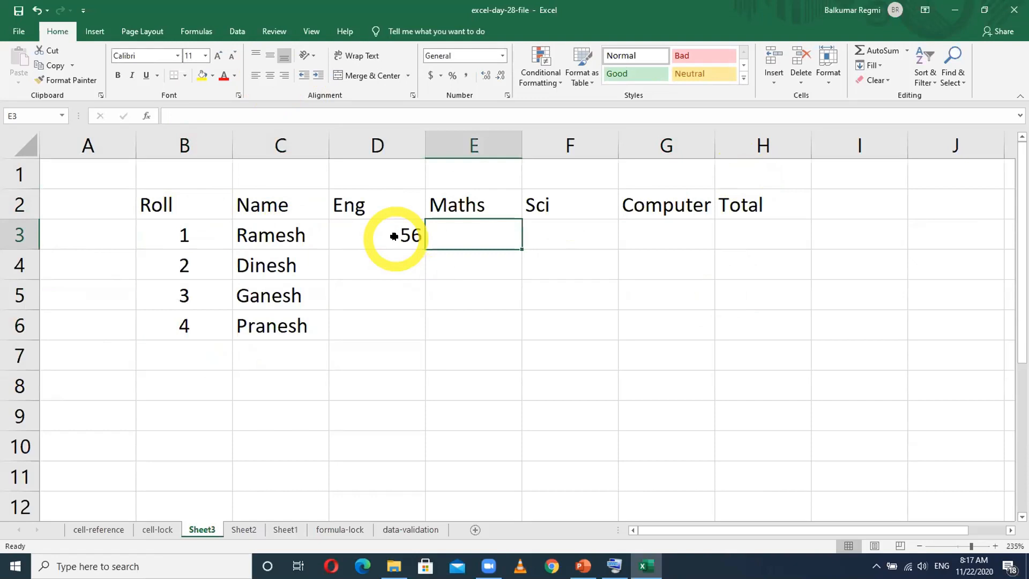
text(768)
key(BackSpace)
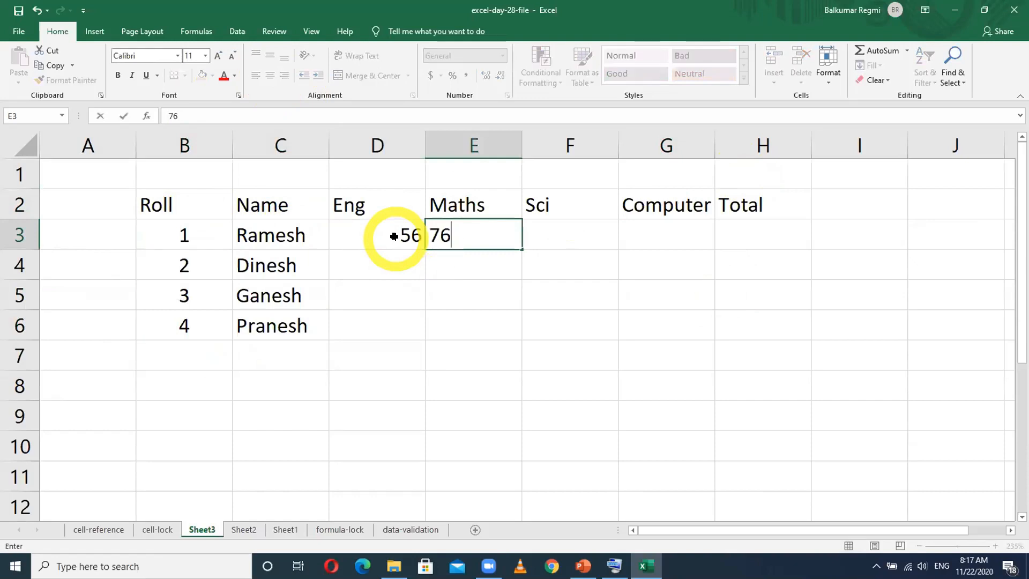
key(Tab)
text(78)
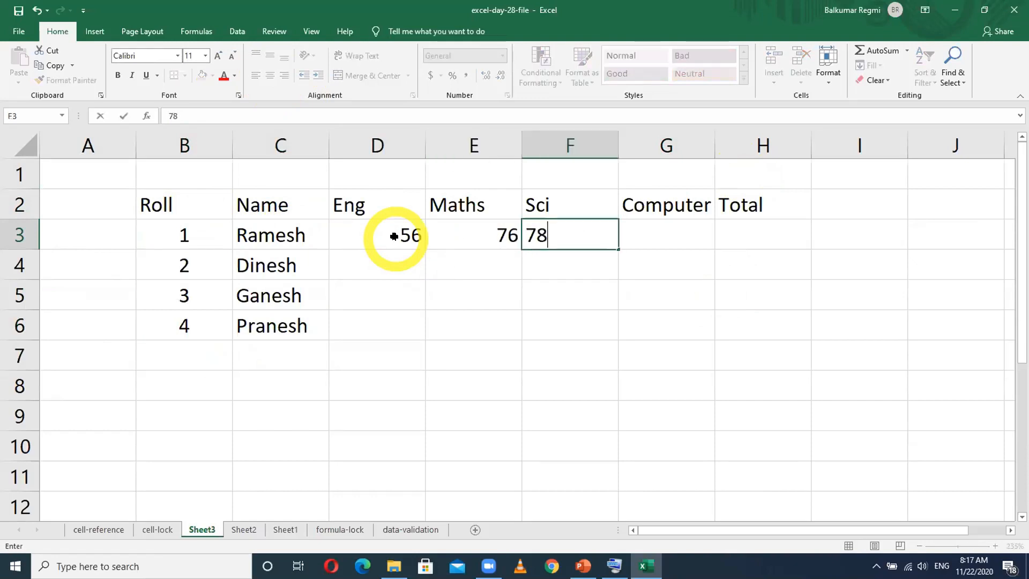
key(Tab)
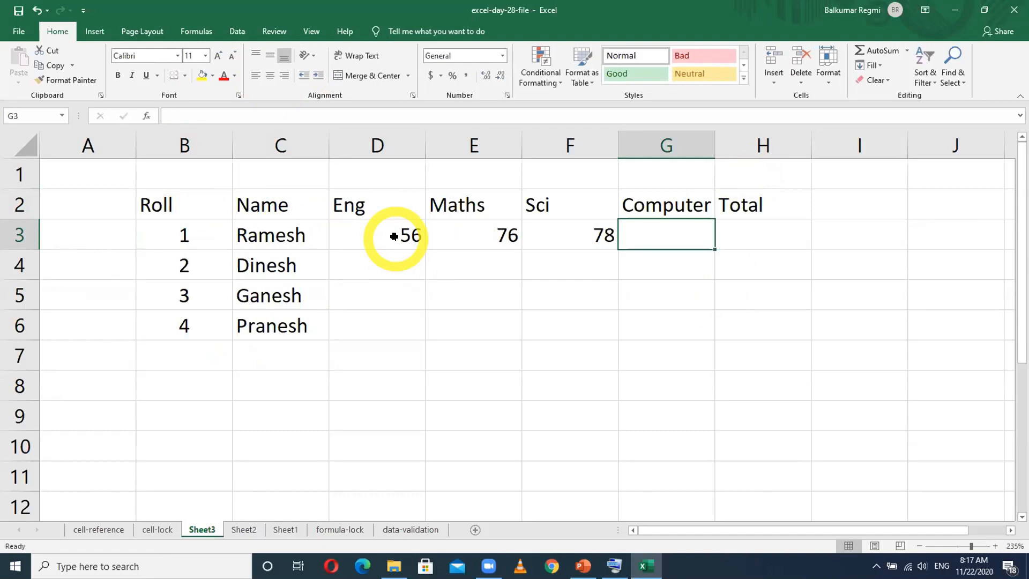
text(56)
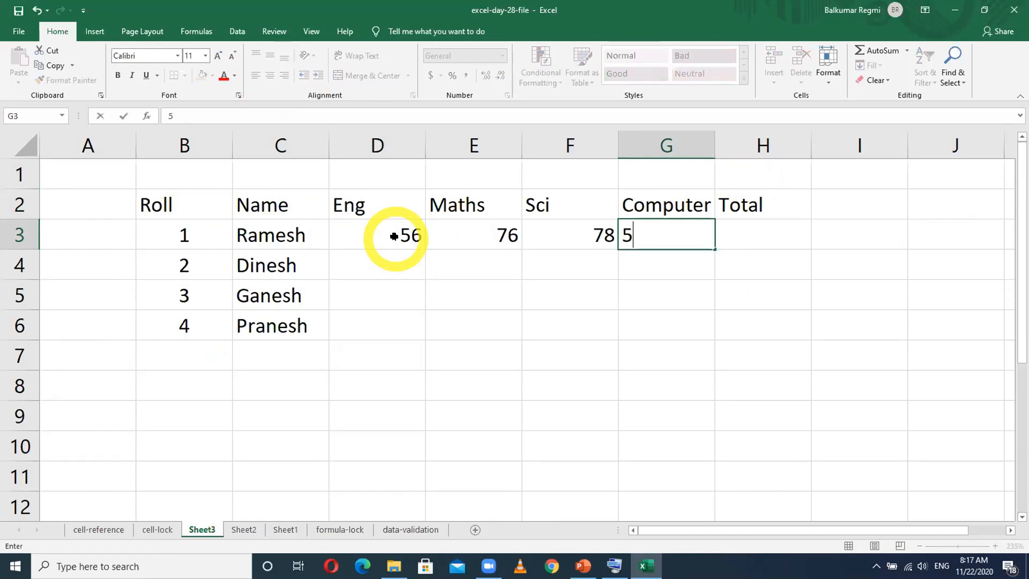
key(Tab)
click(418, 240)
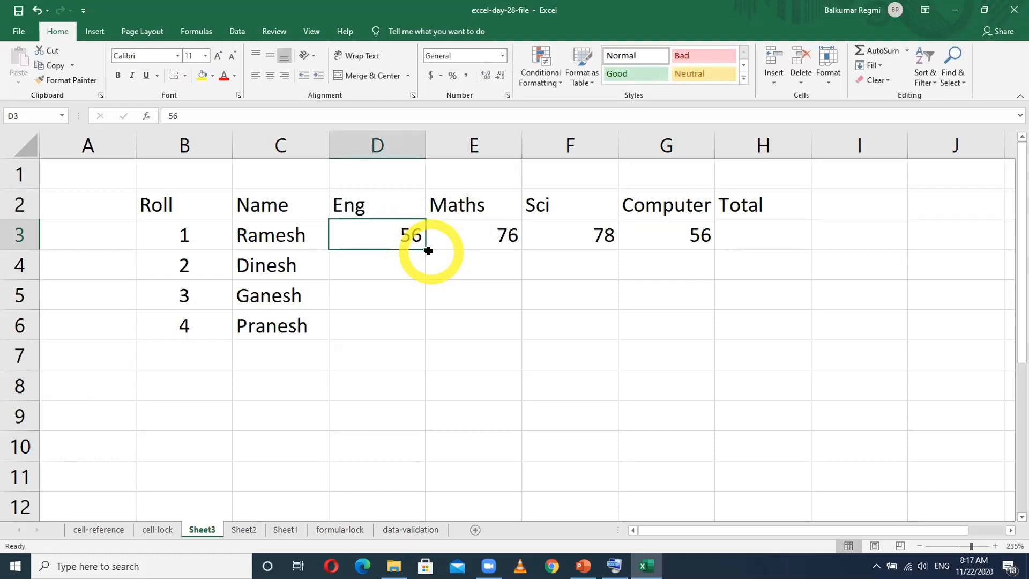
- Fill the marks in D3:G3 down to row 6 as series increasing by 1 in the Eng, Maths, Sci and Computer columns
drag(426, 250, 421, 336)
click(490, 230)
drag(520, 249, 523, 336)
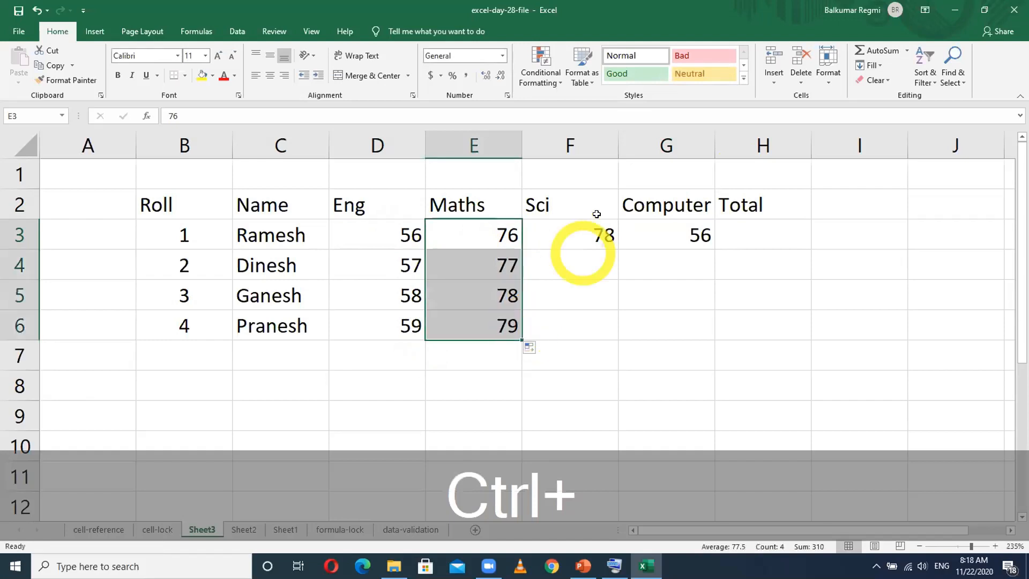
click(589, 232)
drag(616, 247, 617, 328)
click(678, 233)
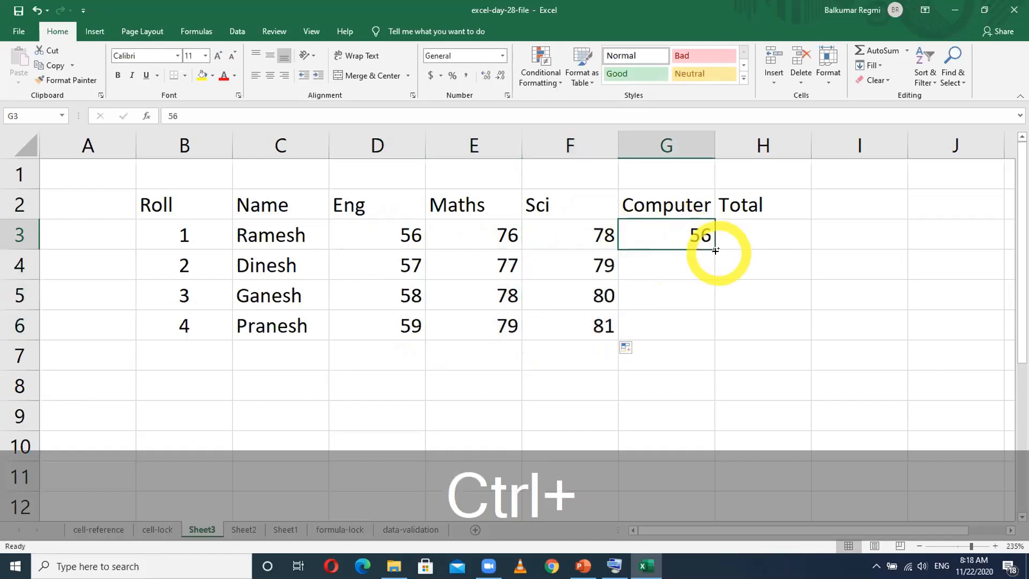
drag(711, 304, 710, 339)
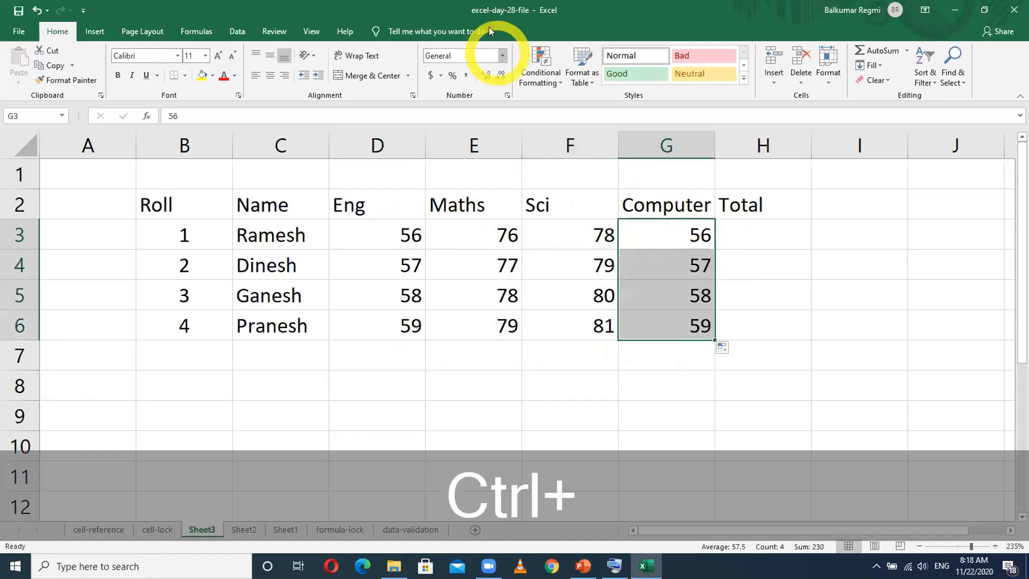
click(465, 8)
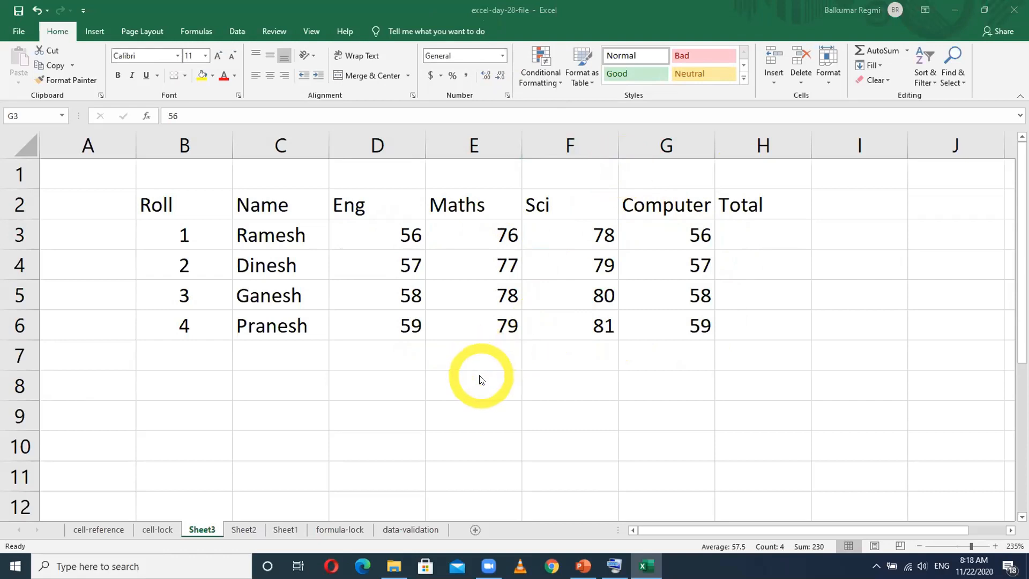
click(490, 383)
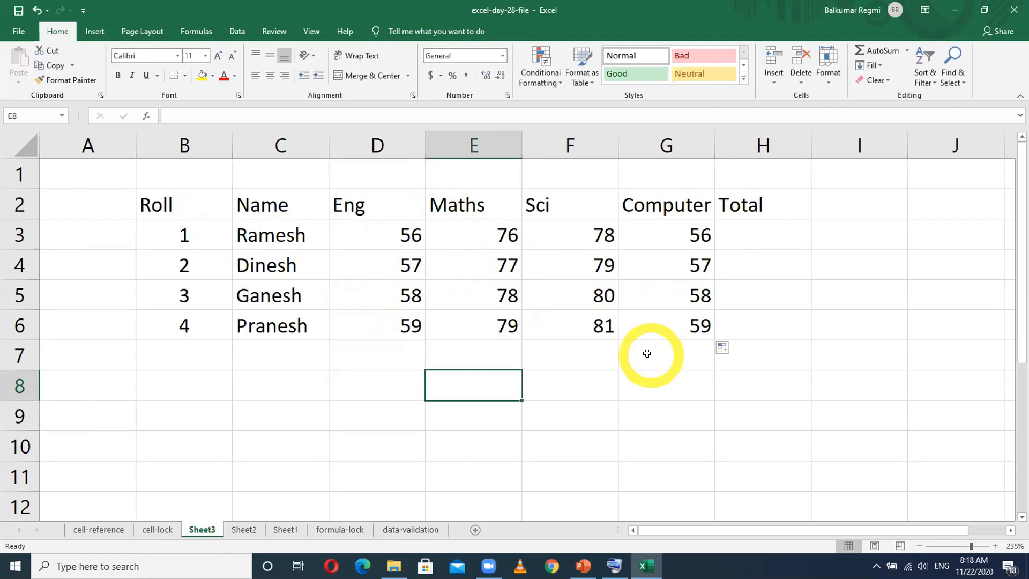
- Try changing the second student's Eng mark in D4 to 75, and undo the edit
click(399, 264)
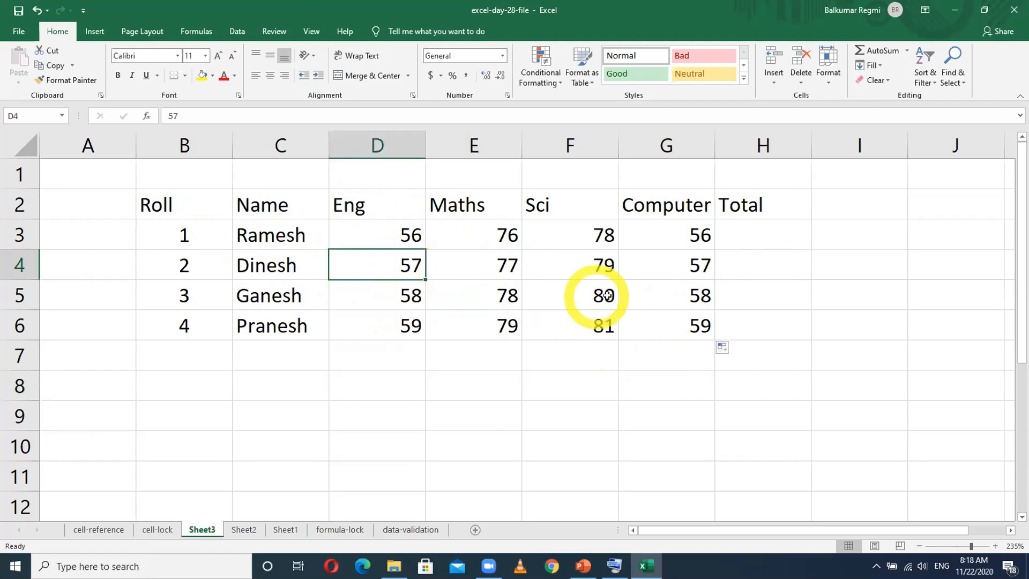
text(75)
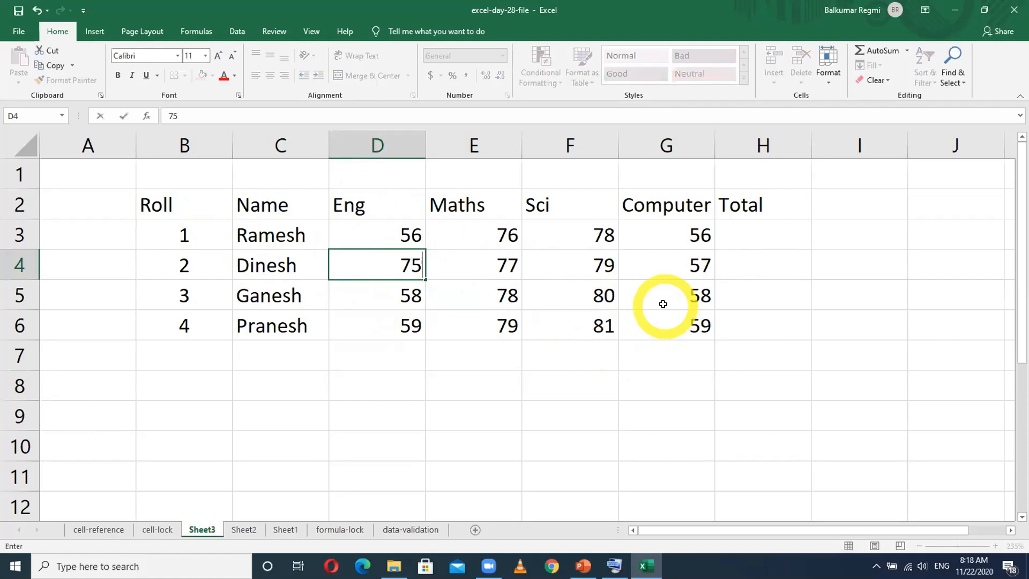
key(Return)
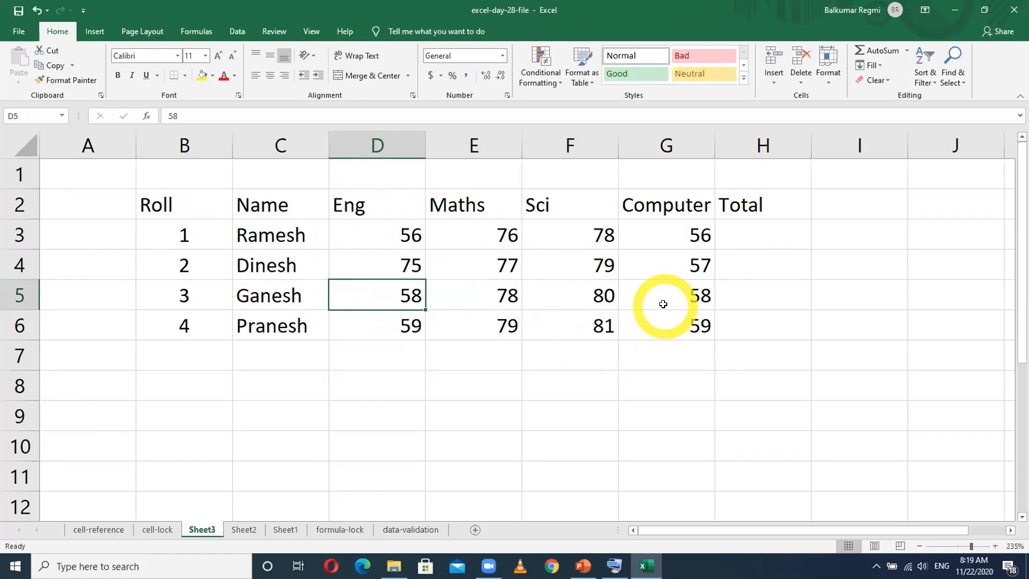
key(Up)
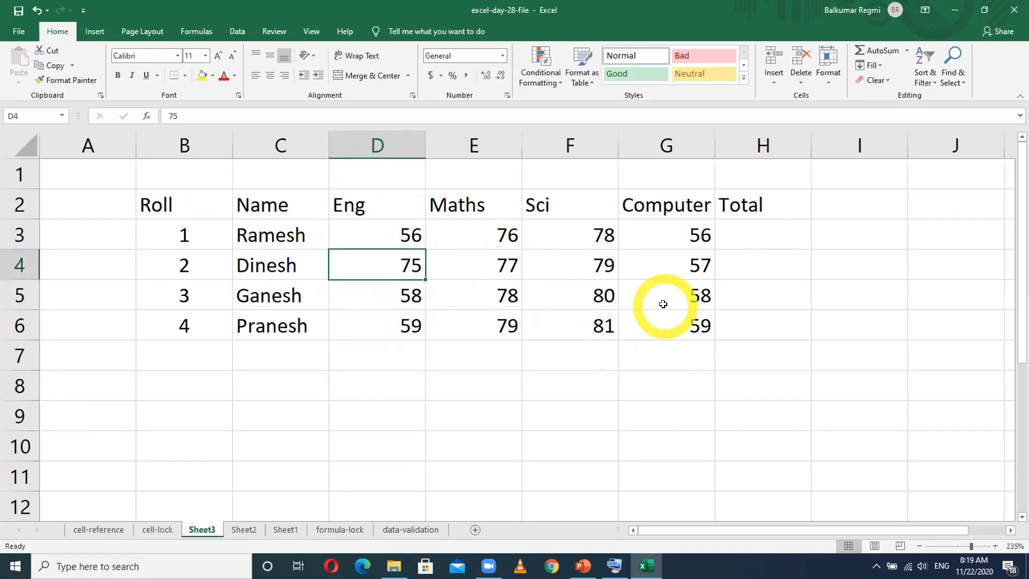
key(ctrl+z)
click(510, 426)
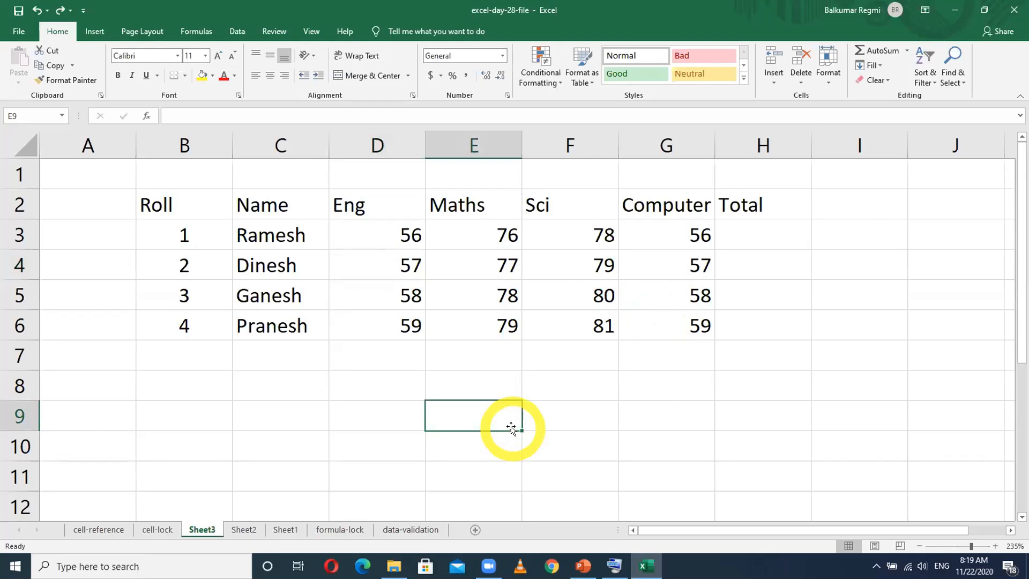
click(112, 164)
click(158, 202)
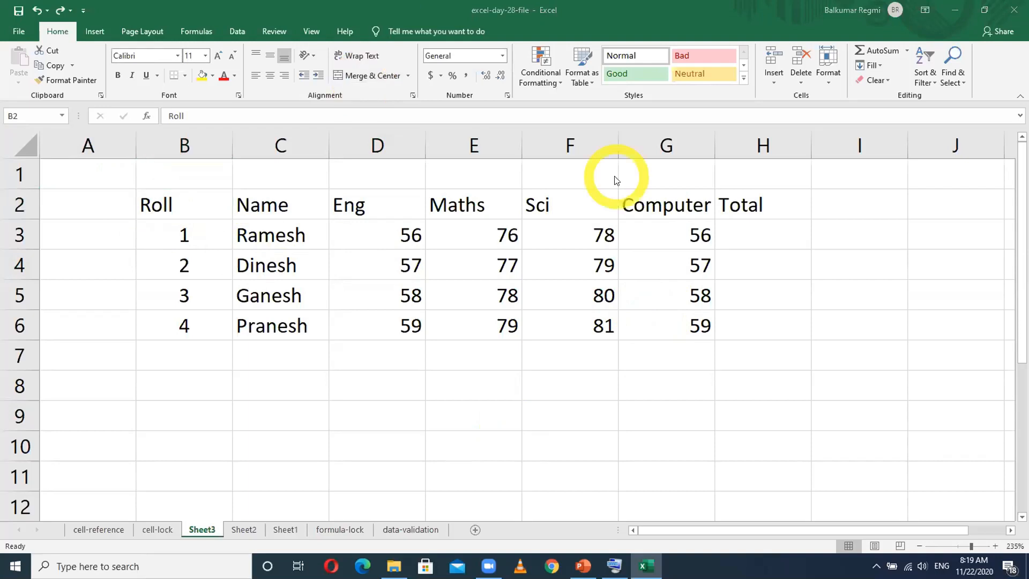
click(608, 162)
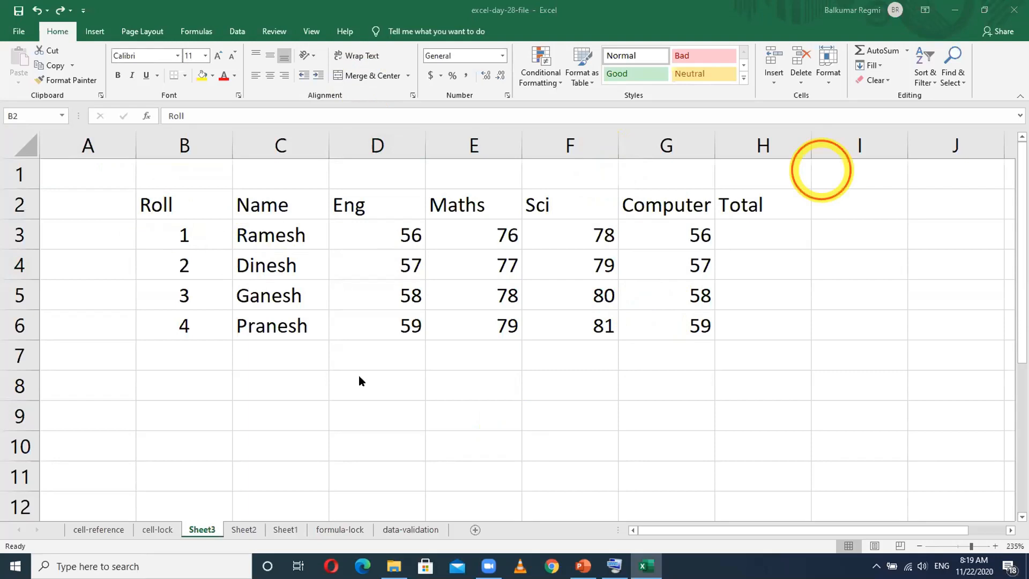
click(338, 386)
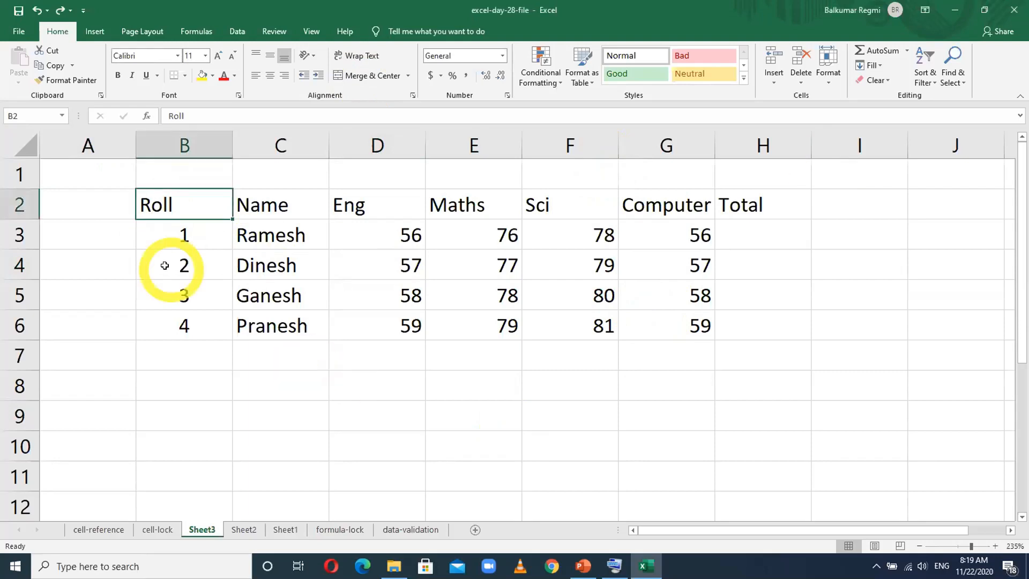
click(88, 171)
click(245, 266)
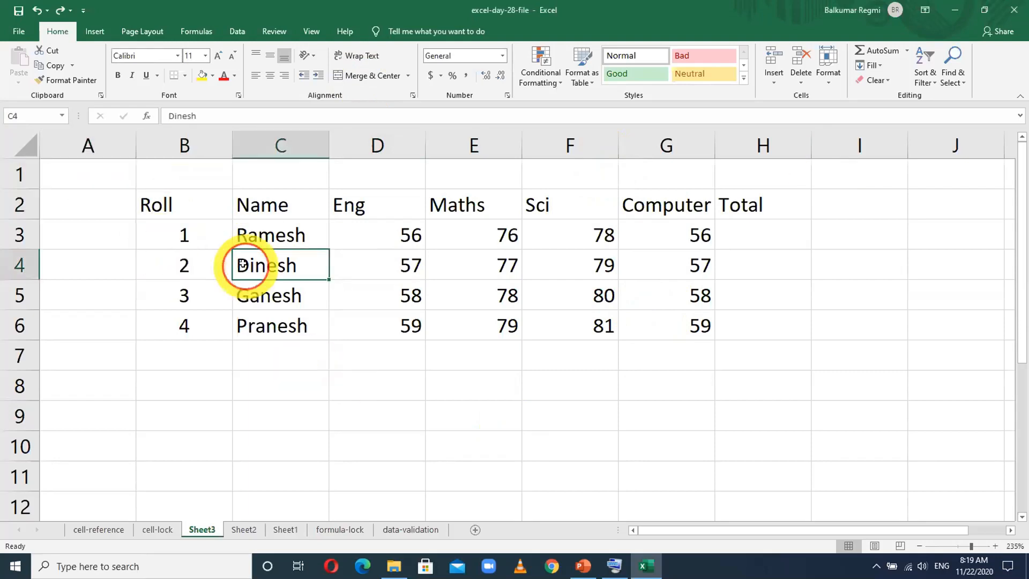
click(479, 389)
click(756, 377)
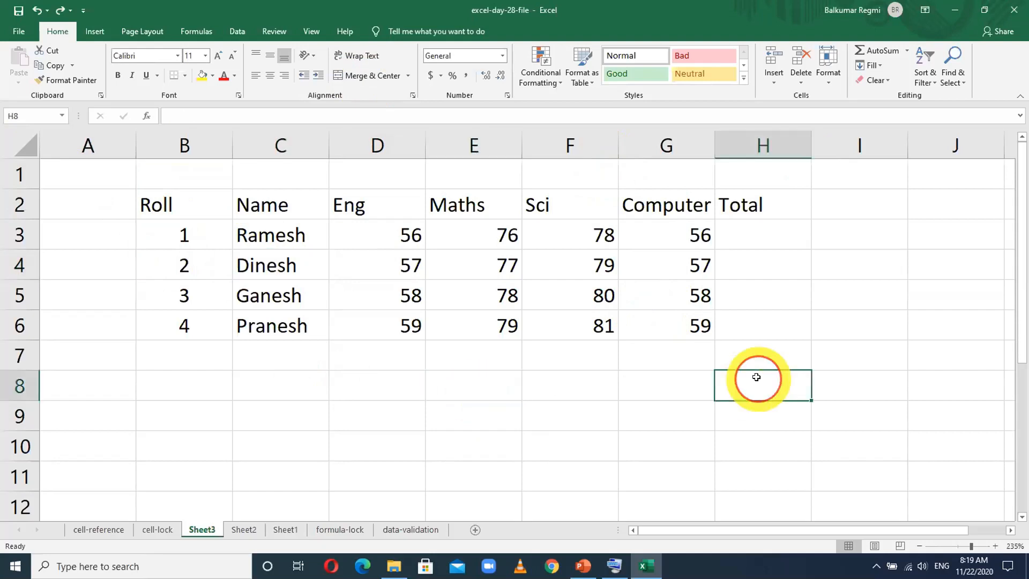
click(836, 298)
click(751, 239)
click(759, 313)
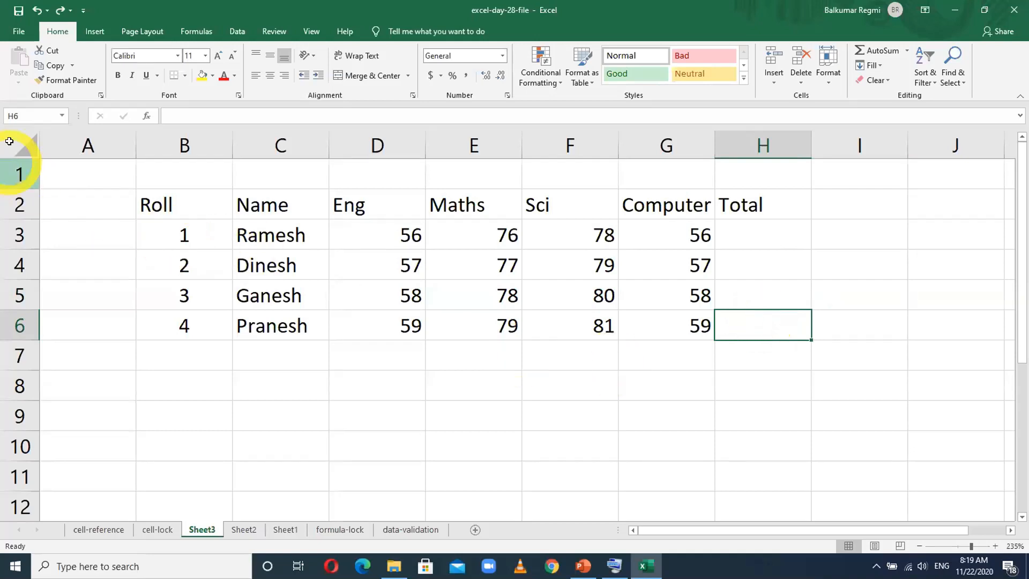
- Check the Locked and Hidden protection settings of empty cell G7 in Format Cells
right_click(657, 356)
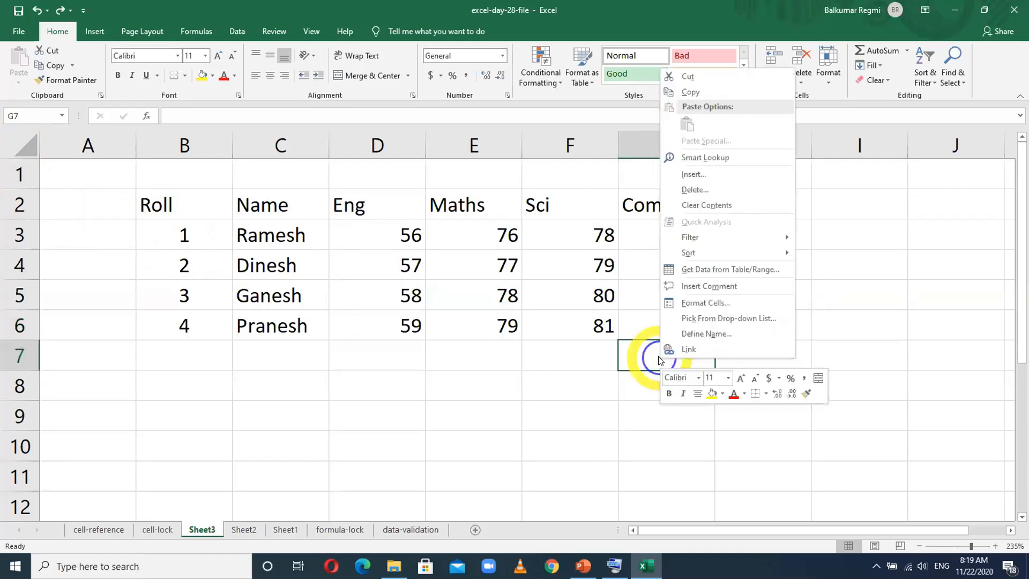
click(676, 304)
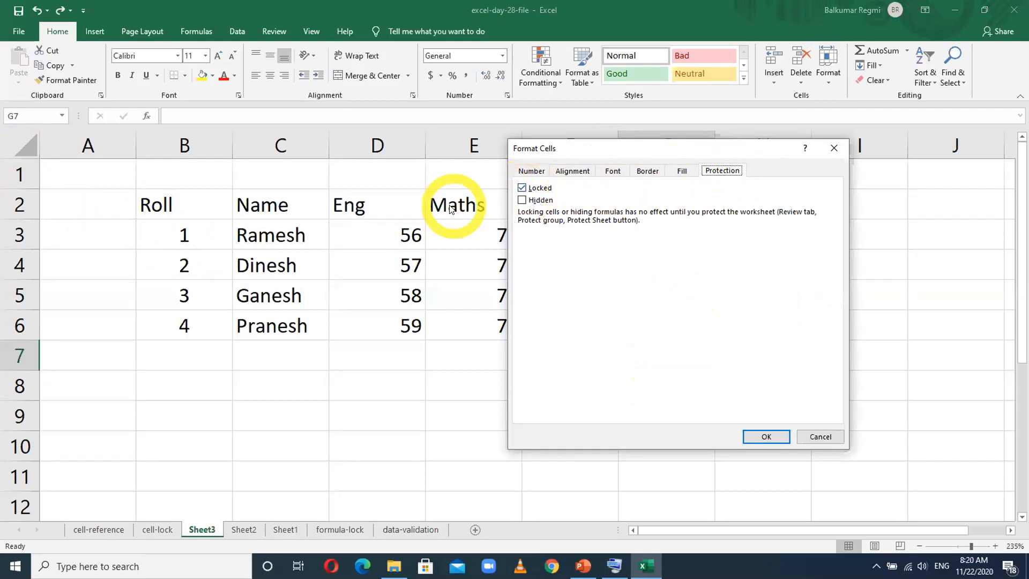
click(766, 437)
click(81, 172)
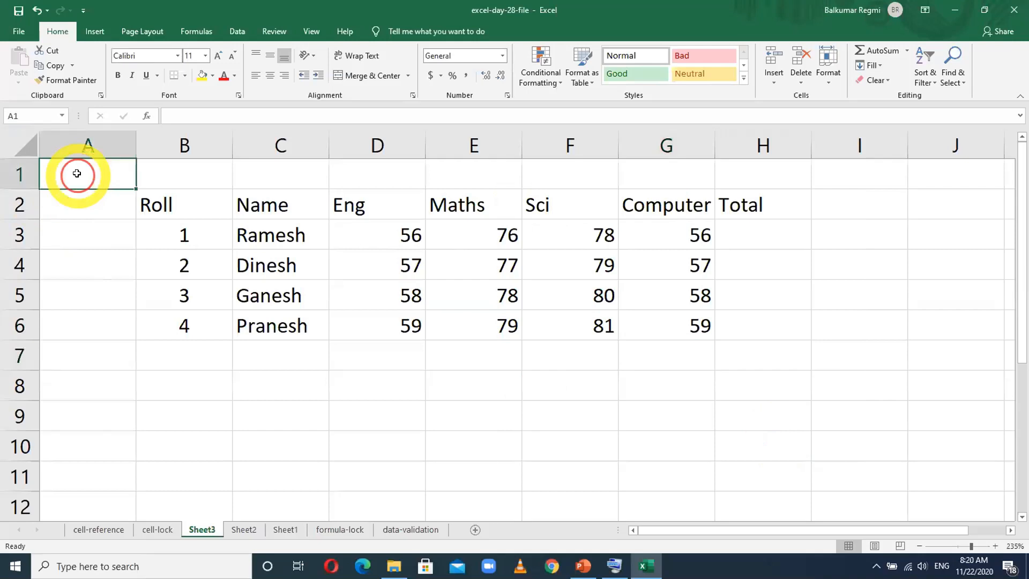
click(174, 240)
click(436, 379)
click(643, 377)
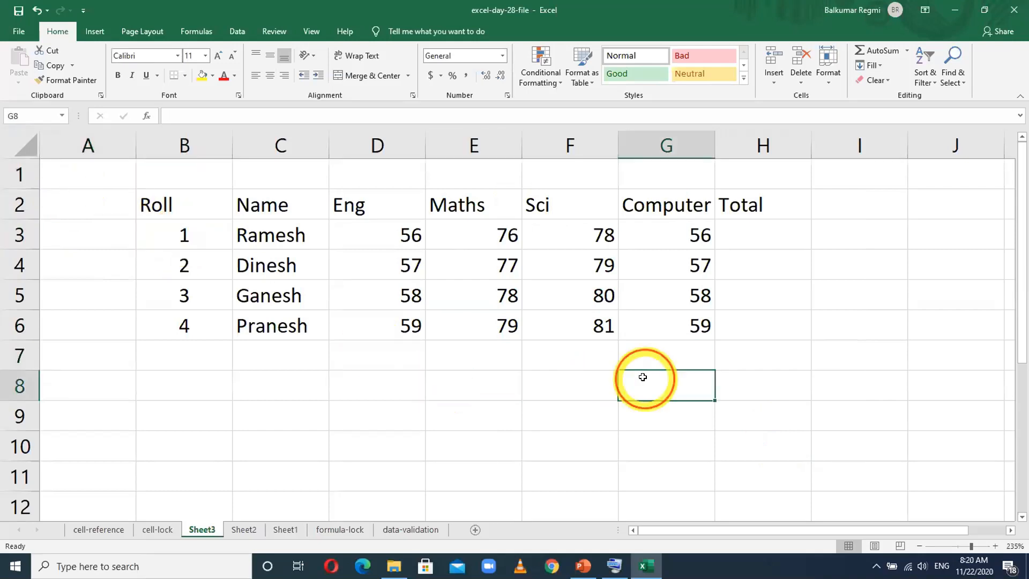
click(18, 144)
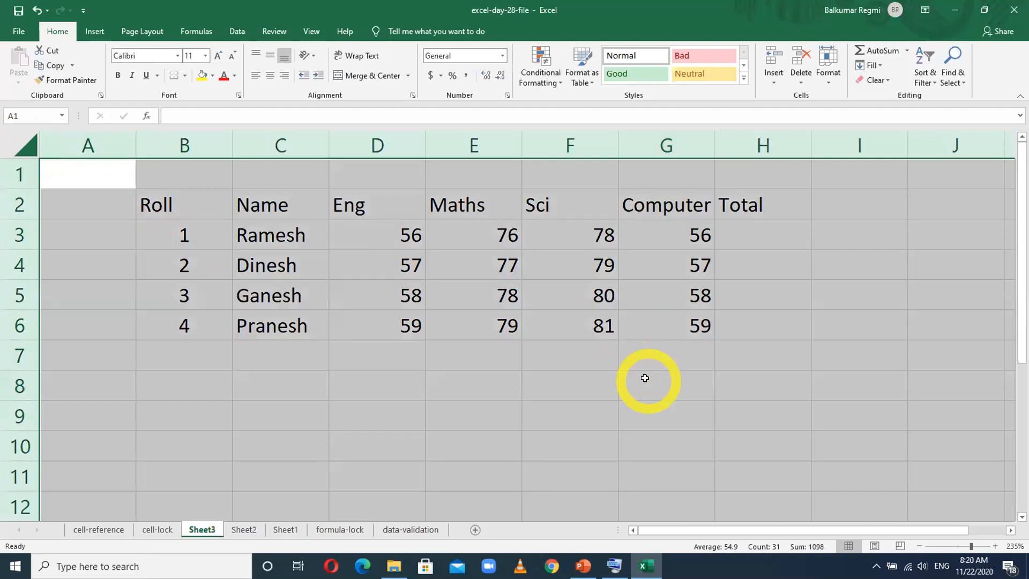
click(642, 378)
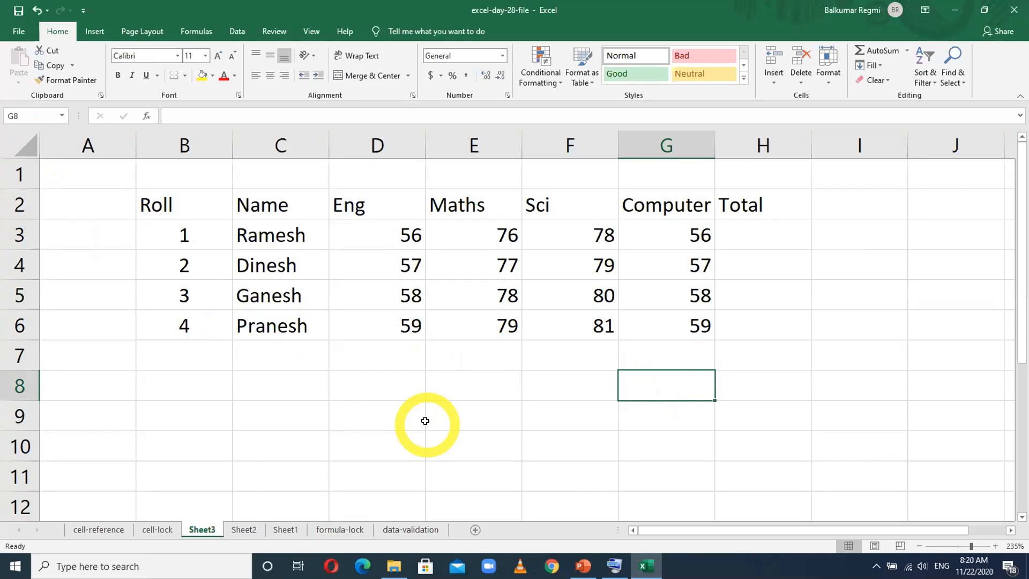
- Check the cell protection settings of D7 below the marks table, leaving Format Cells without changes
right_click(366, 354)
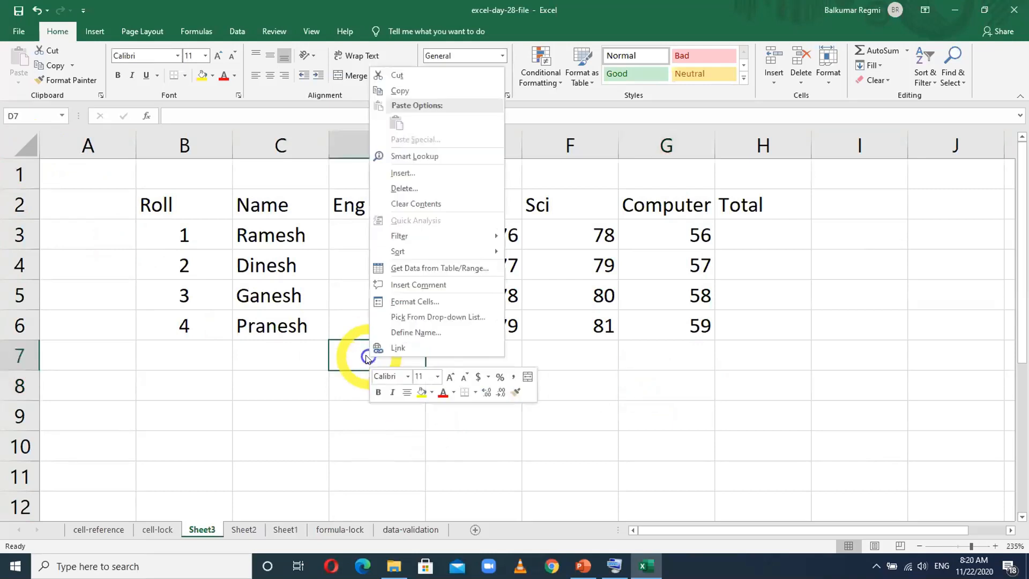
click(398, 301)
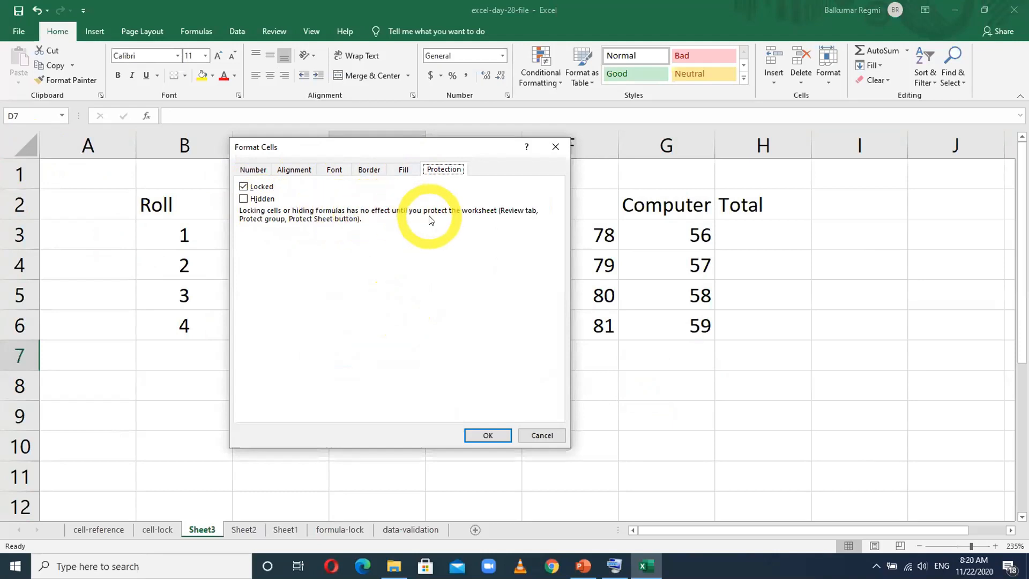
click(524, 434)
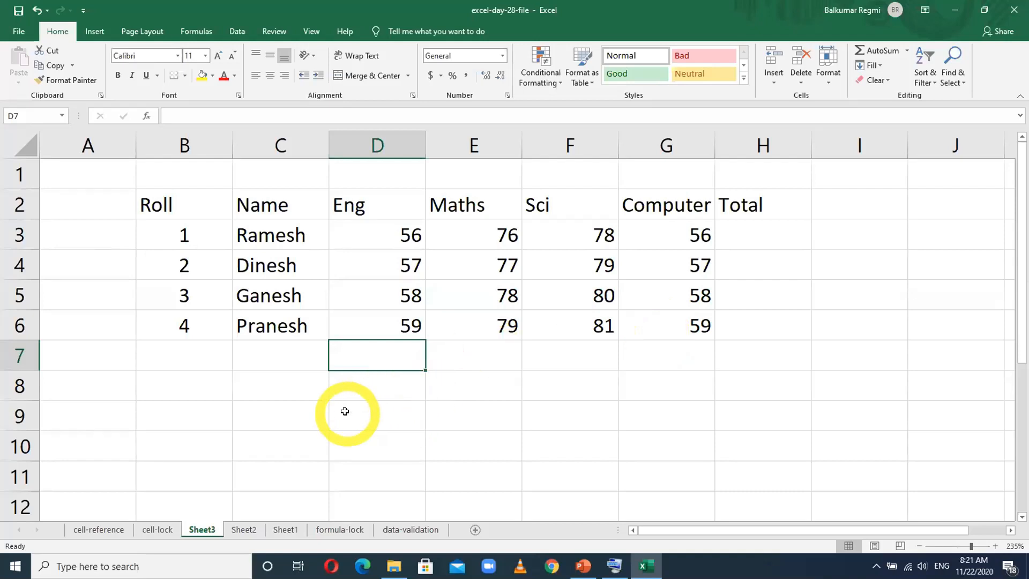
- Protect Sheet3 with a password, allowing only selection of locked and unlocked cells, and confirm the password
right_click(198, 529)
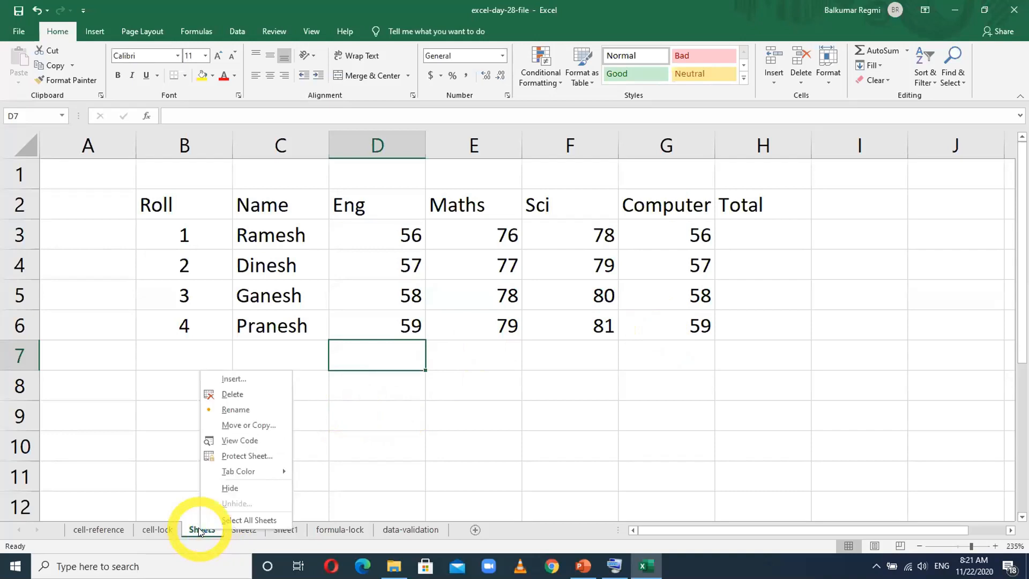
click(230, 455)
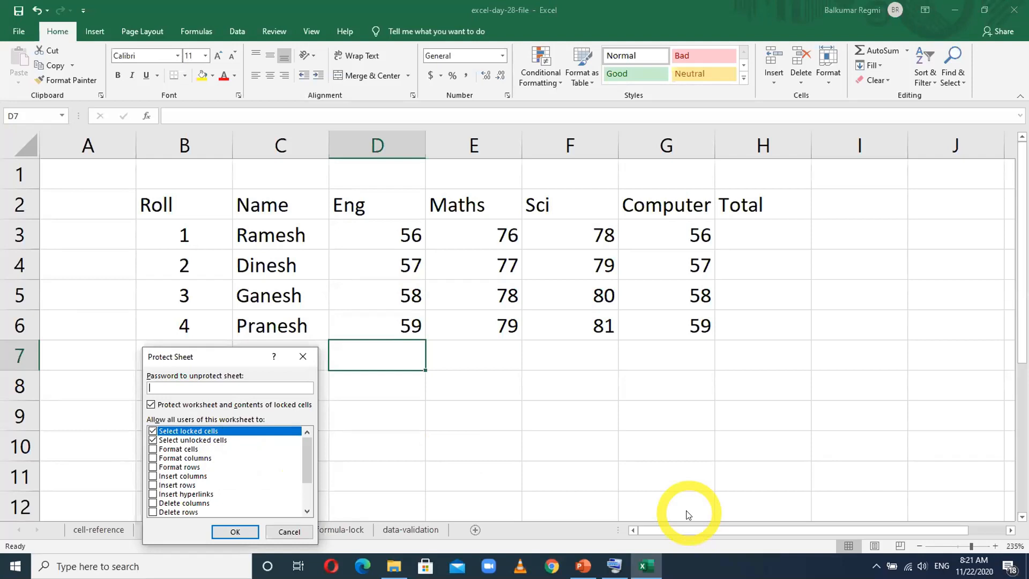
text(123)
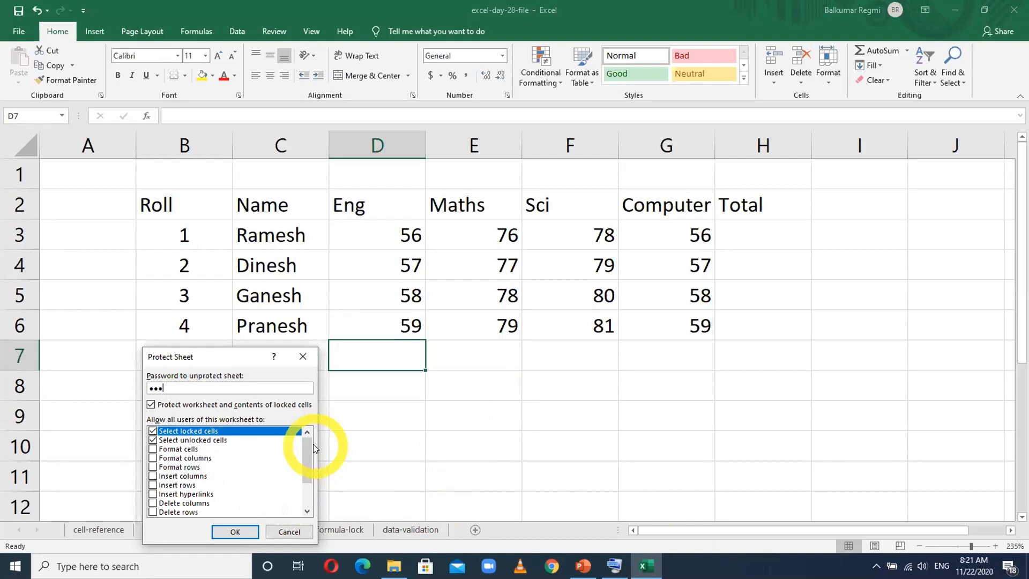
click(224, 532)
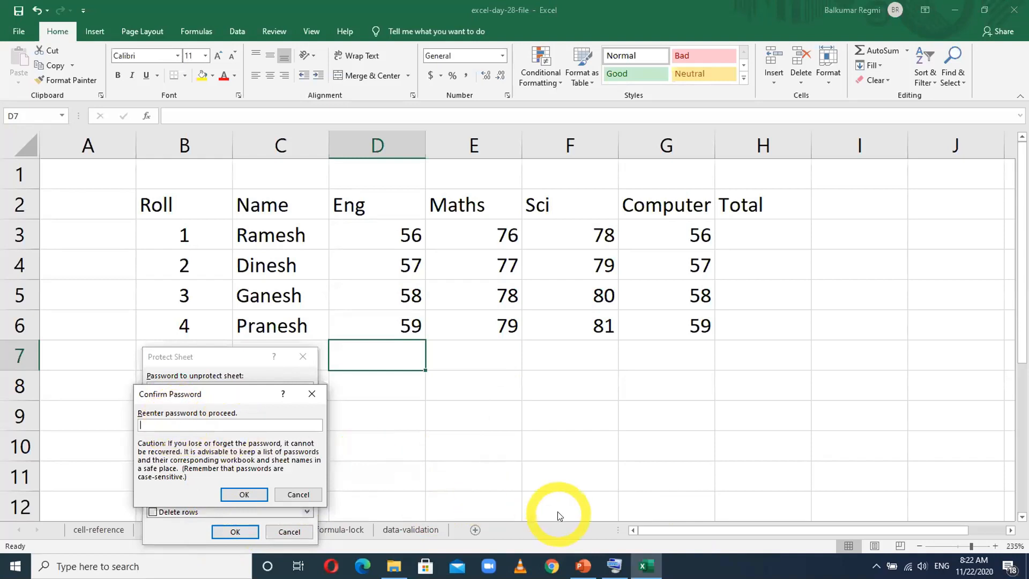
text(123)
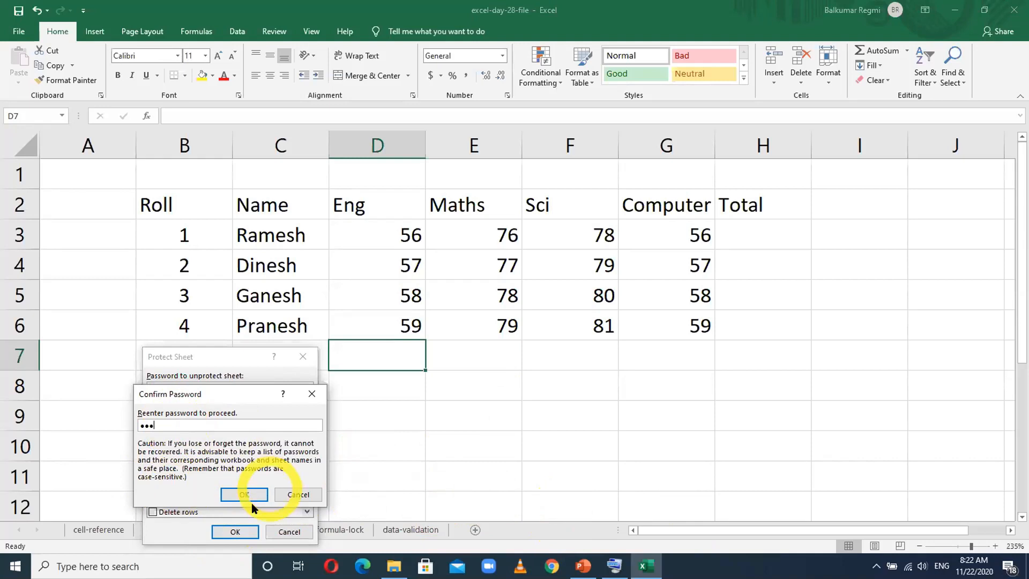
click(244, 493)
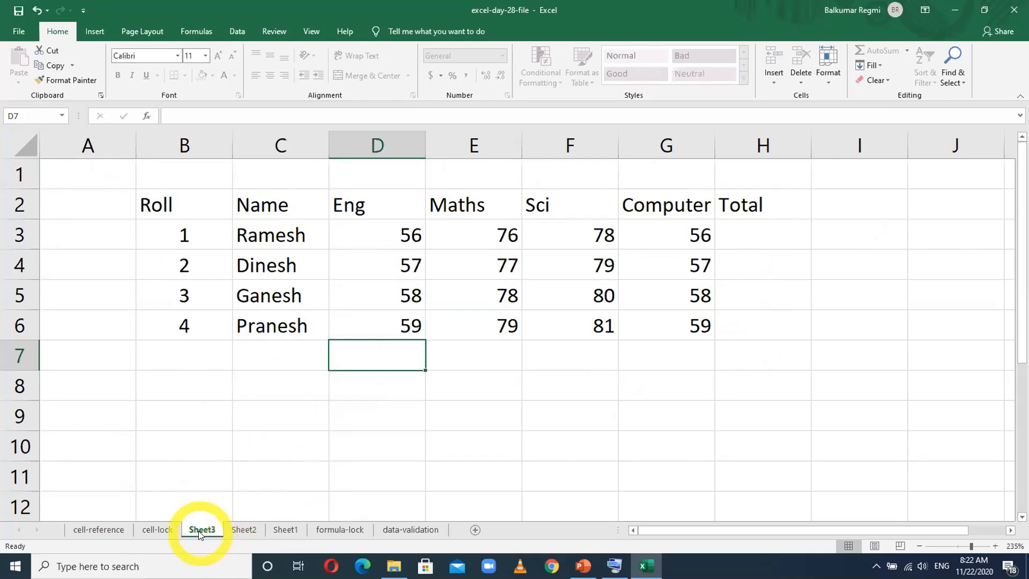
- Try to edit empty cells below and beside the marks table on the protected Sheet3, dismissing the warning
double_click(587, 354)
click(524, 332)
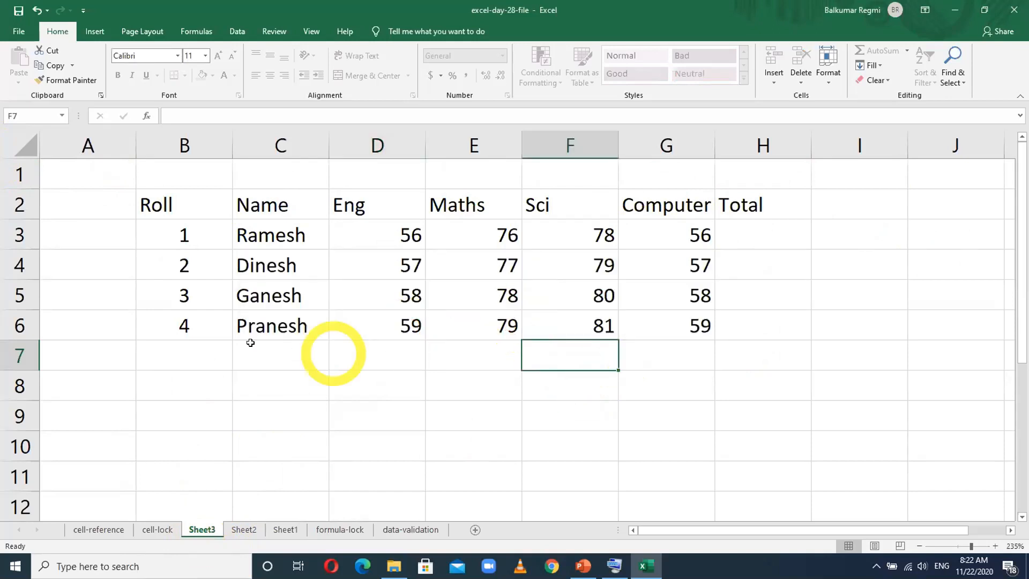
click(198, 350)
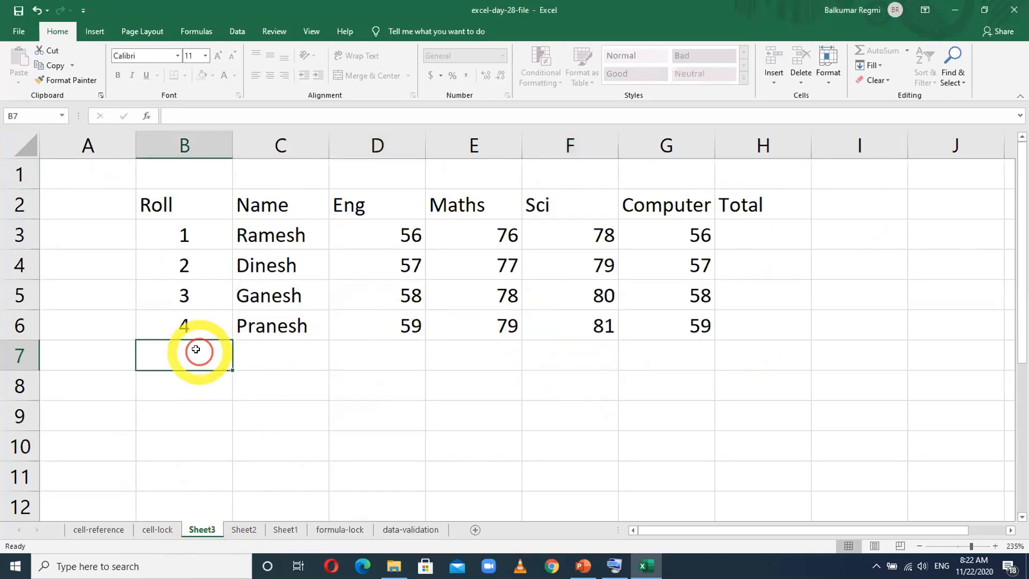
double_click(862, 209)
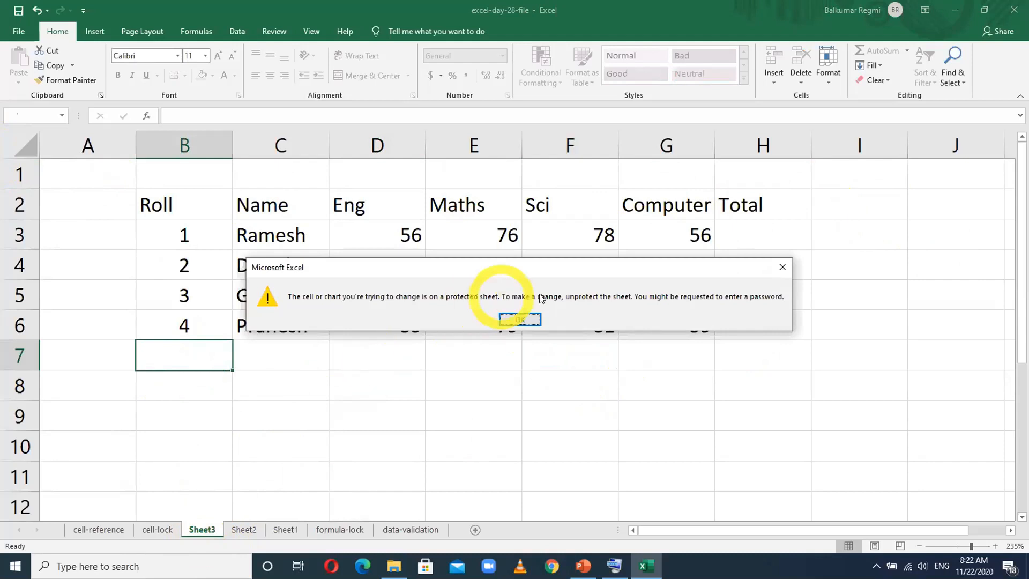
click(519, 318)
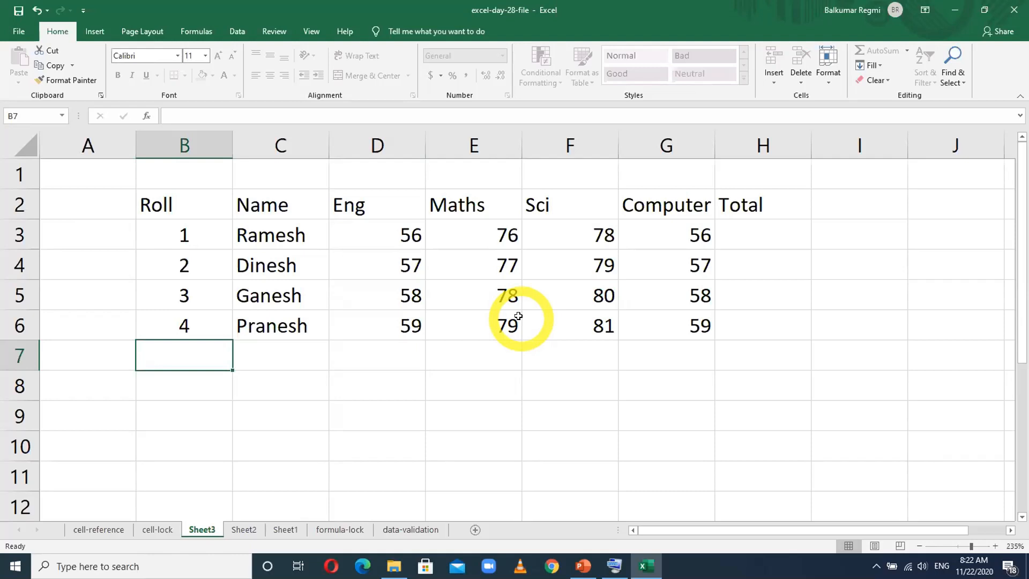
- Unprotect Sheet3 by entering the sheet password
right_click(207, 533)
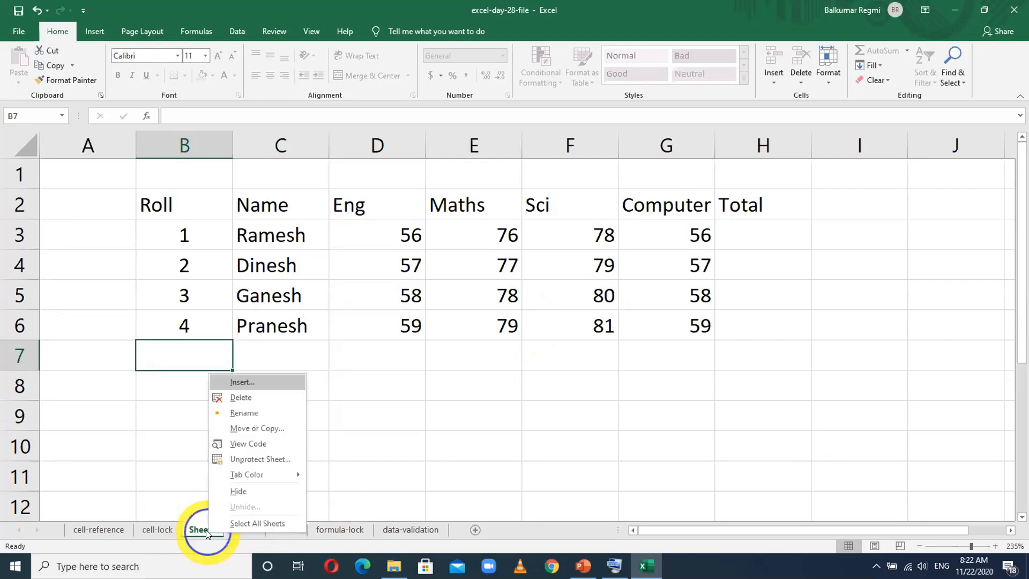
click(250, 460)
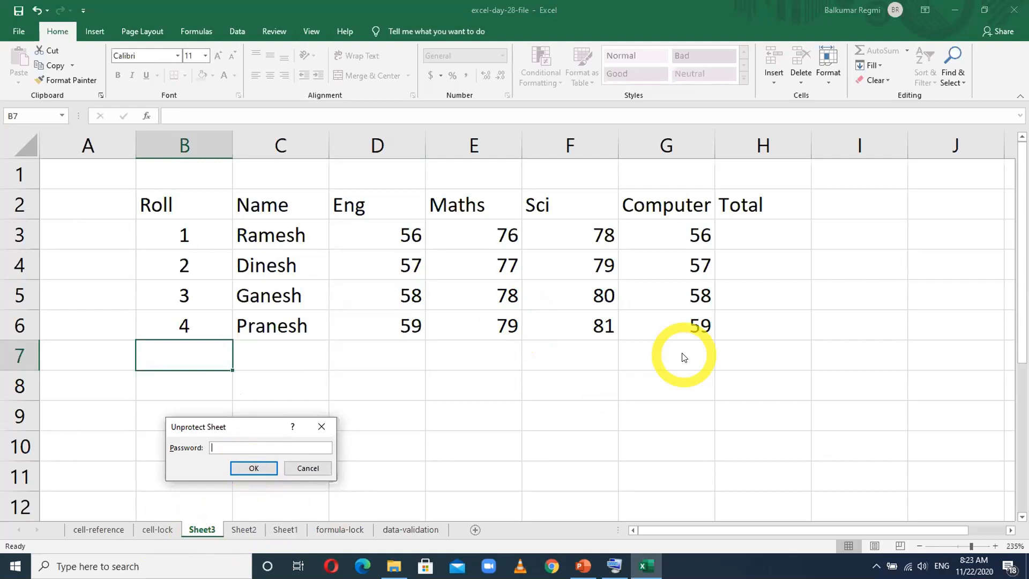
text(123)
key(Return)
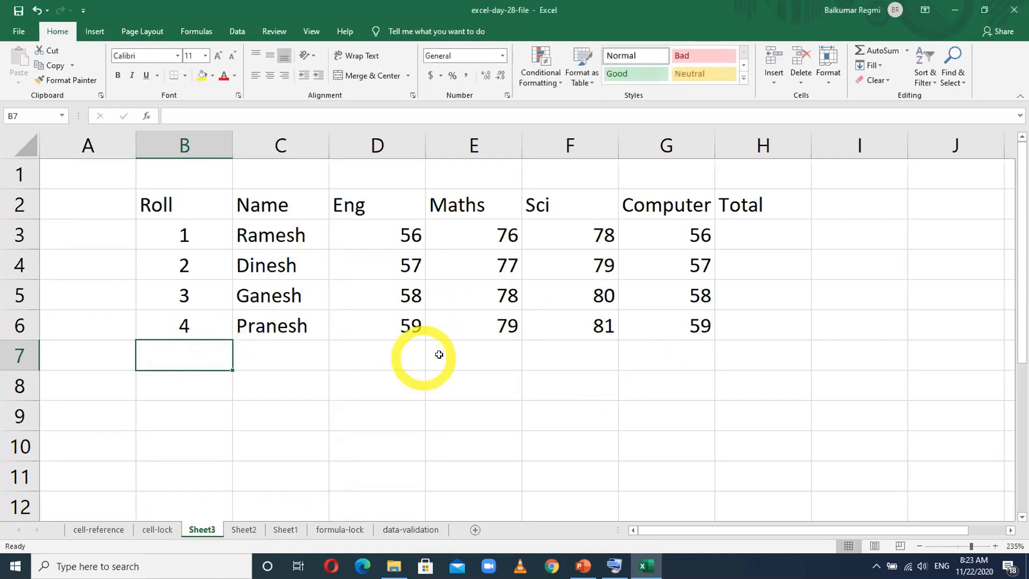
- Enter roll number 5 in B7 below the marks table
text(5)
key(shift+Return)
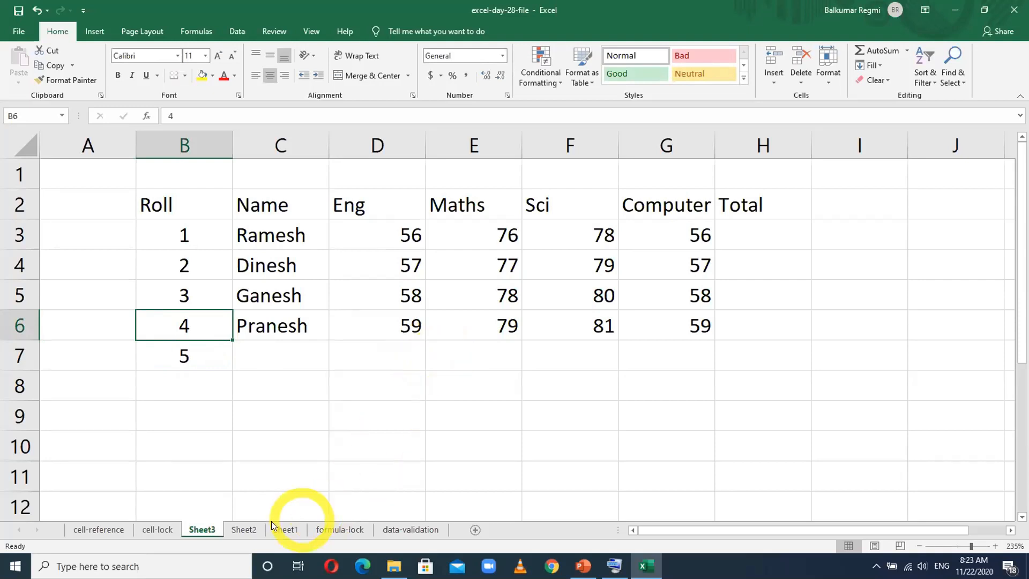
right_click(202, 528)
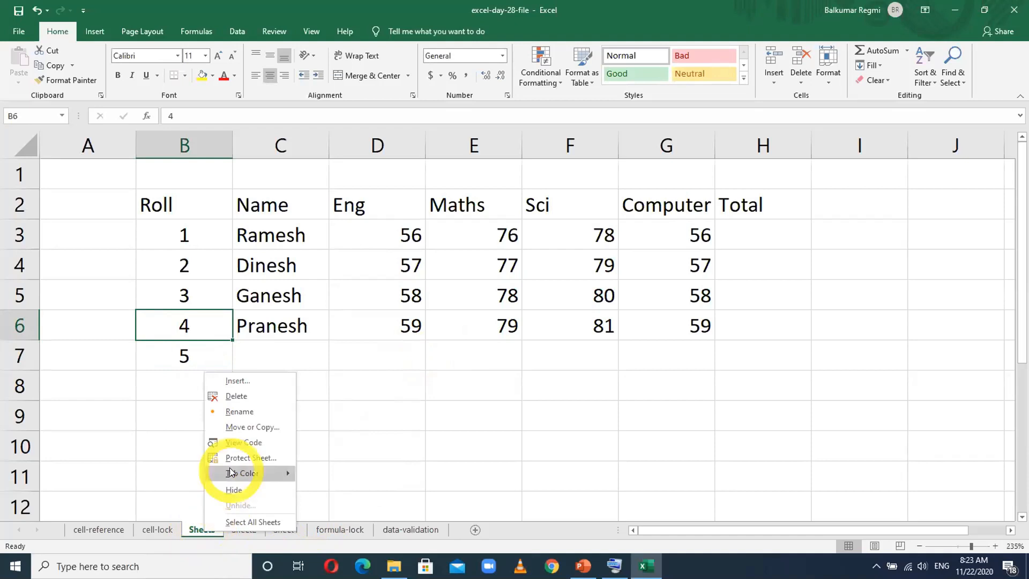
mouse_move(278, 472)
click(560, 432)
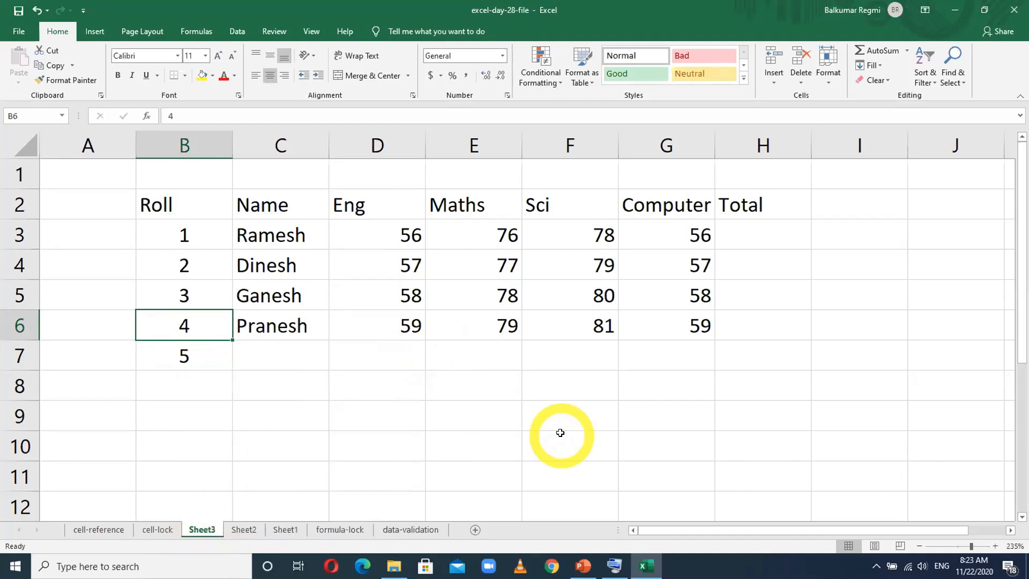
- Switch to the formula-lock sheet and check the Result formula in M14 of the mark ledger
click(332, 530)
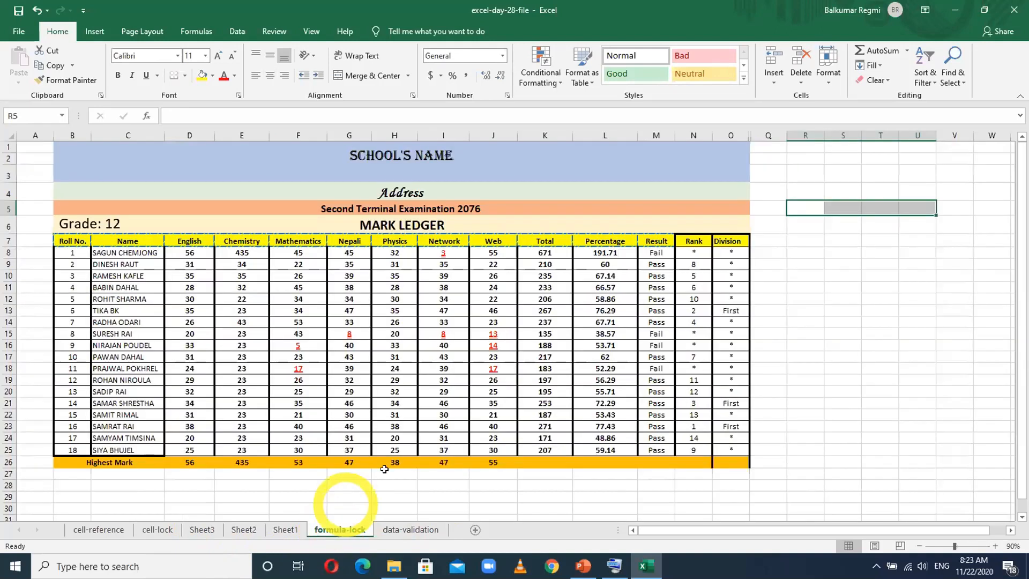
click(434, 420)
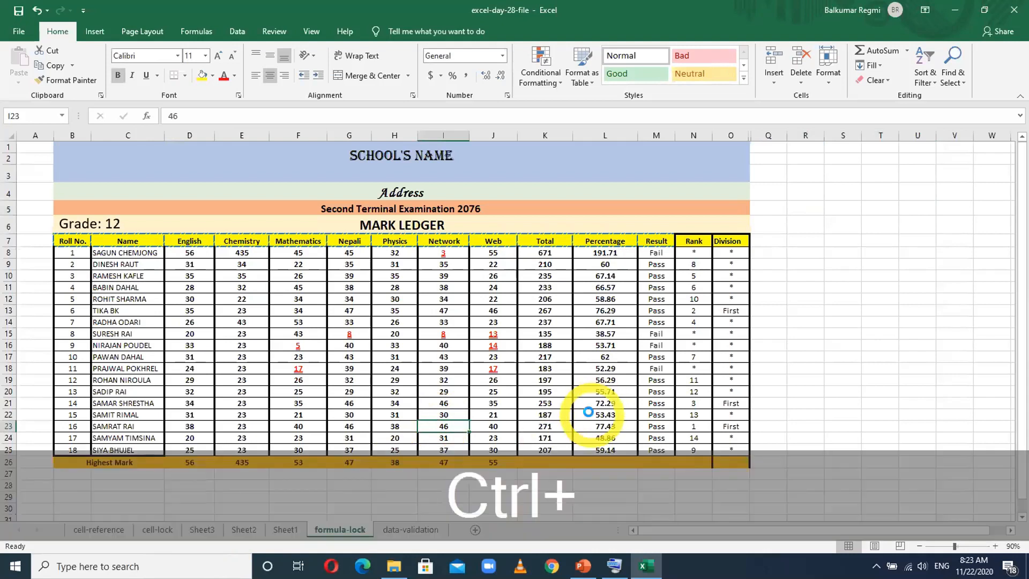
scroll(589, 411, up, 1)
scroll(588, 410, up, 1)
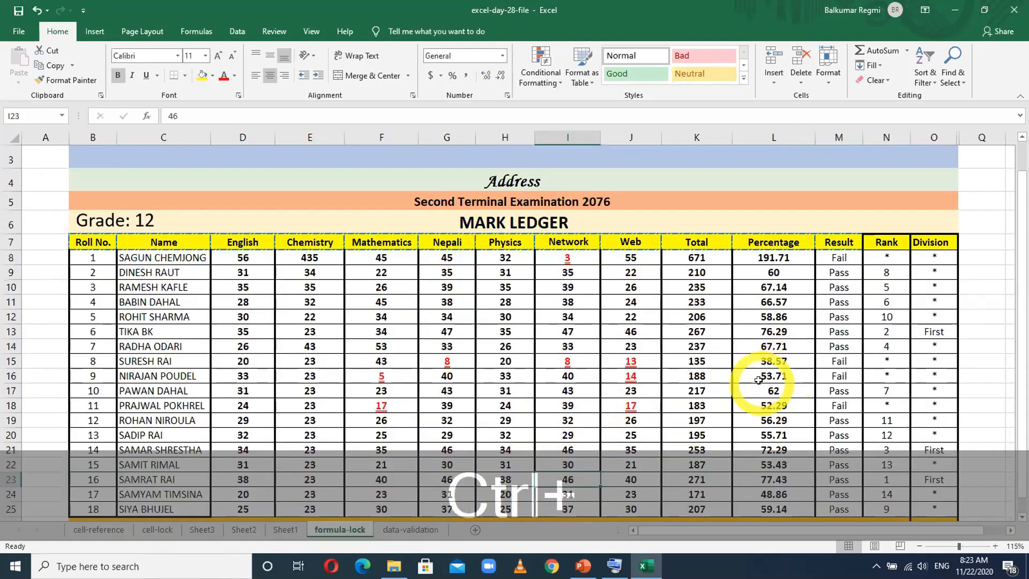
click(825, 341)
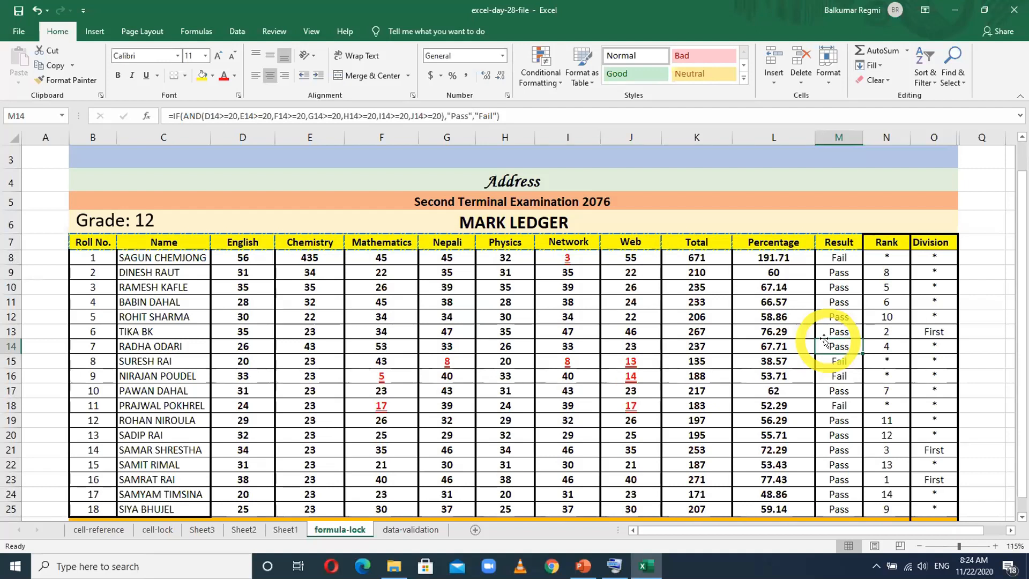
- Examine the first student's Total and Percentage formulas in K8 and L8, discarding any accidental edits
double_click(701, 261)
double_click(700, 259)
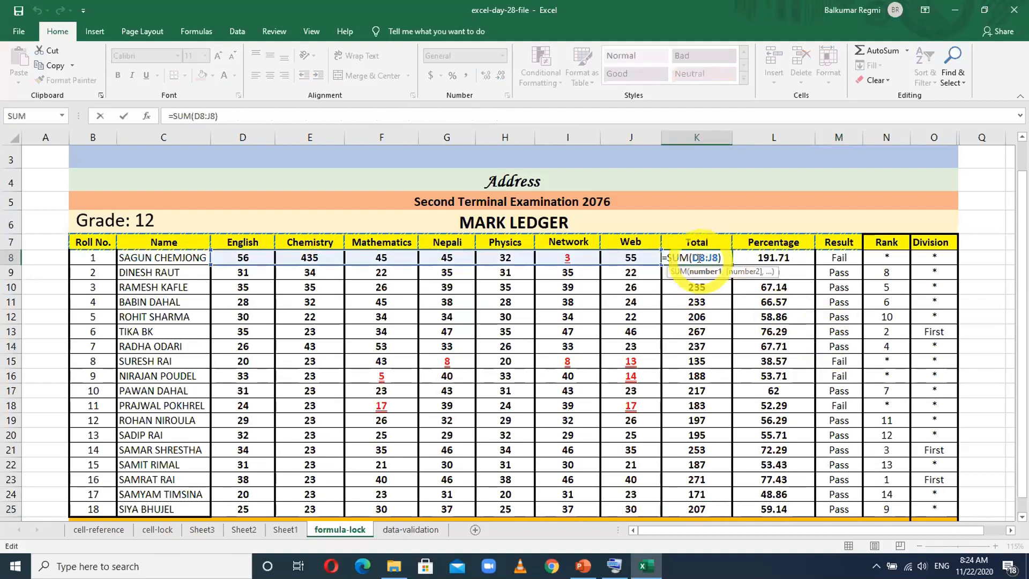
click(779, 257)
click(792, 255)
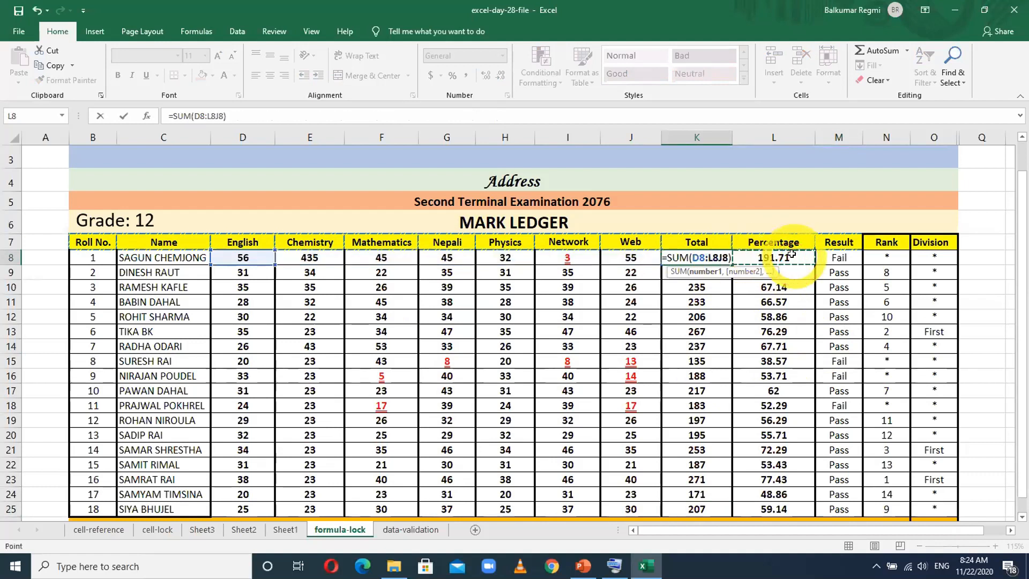
key(Escape)
double_click(791, 256)
key(Escape)
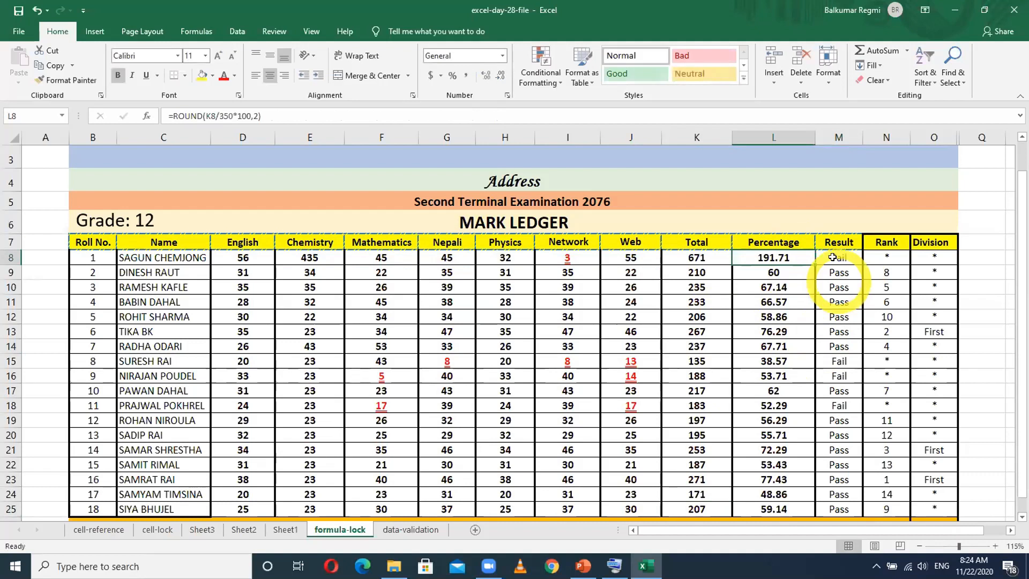
- Examine the first student's Result, Rank and Division formulas in M8, N8 and O8, leaving them unedited
double_click(832, 258)
key(Escape)
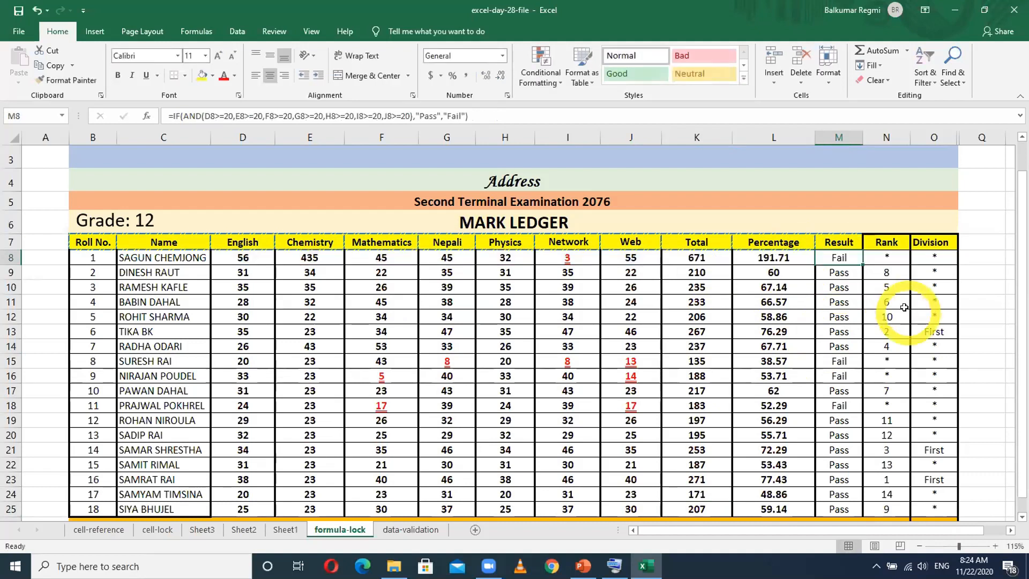
double_click(889, 259)
key(Escape)
double_click(923, 263)
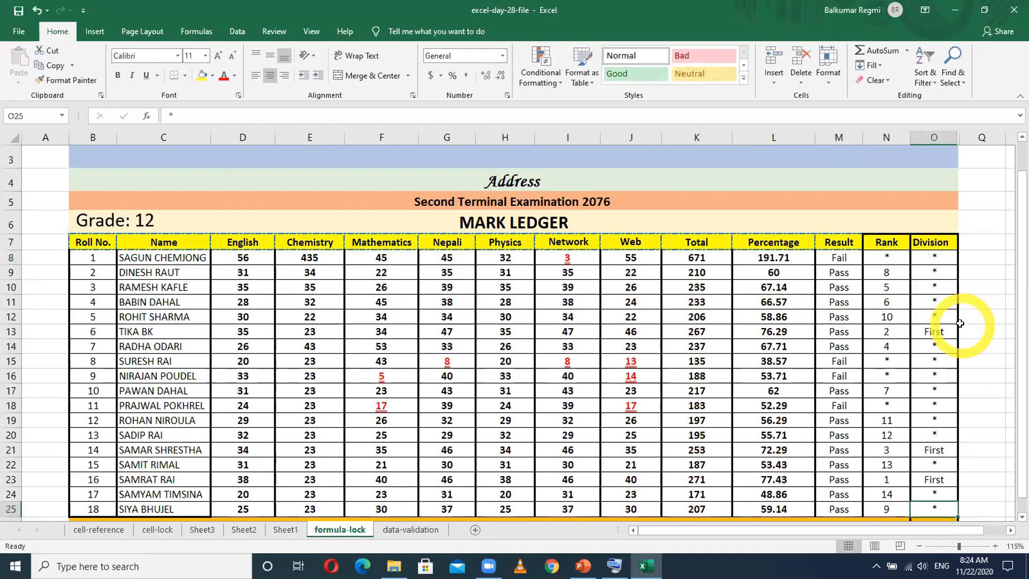
click(935, 259)
double_click(934, 259)
key(Escape)
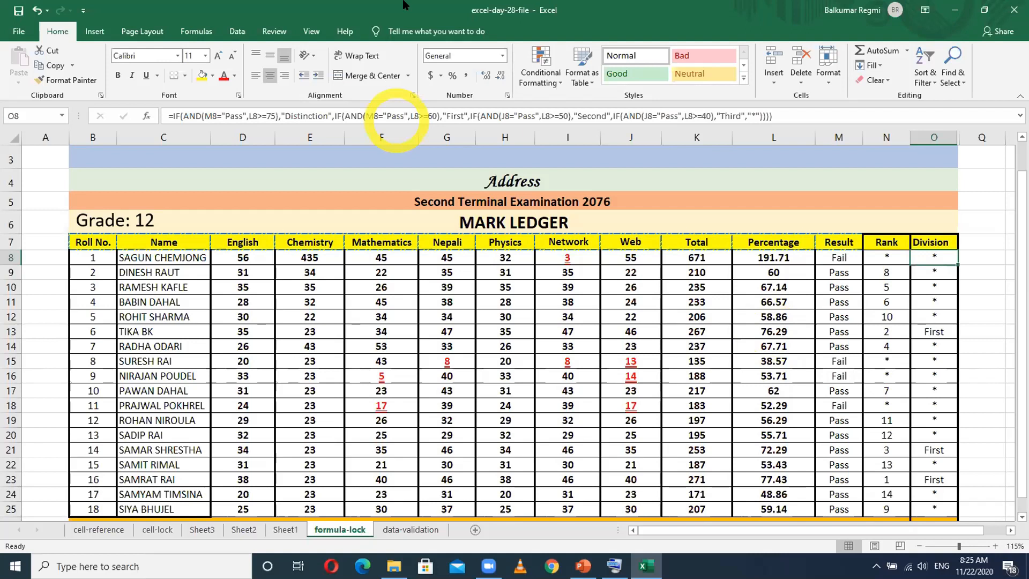
click(751, 282)
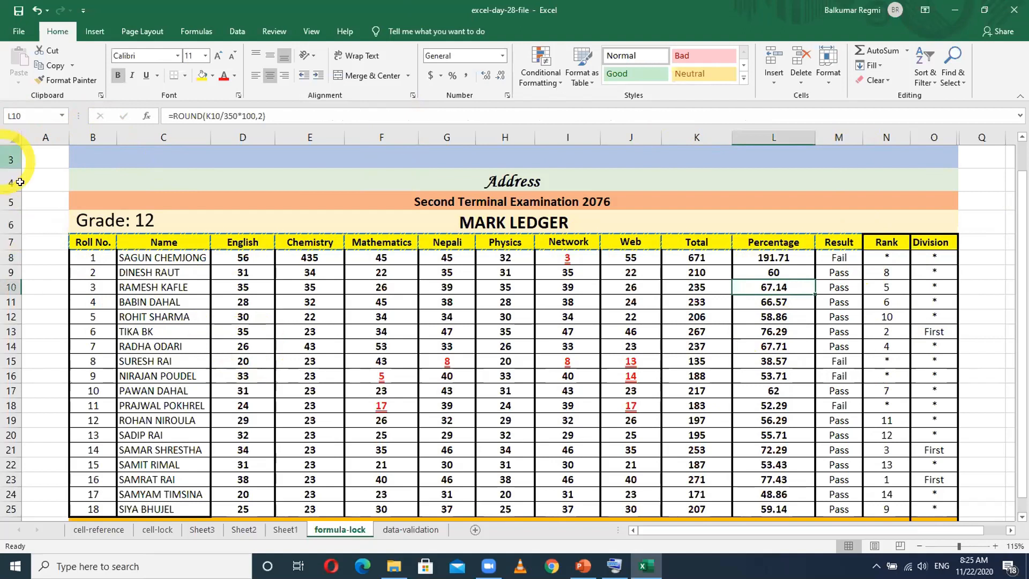
- Check the Locked protection setting of empty cell A4 in Format Cells, cancelling without changes
right_click(50, 180)
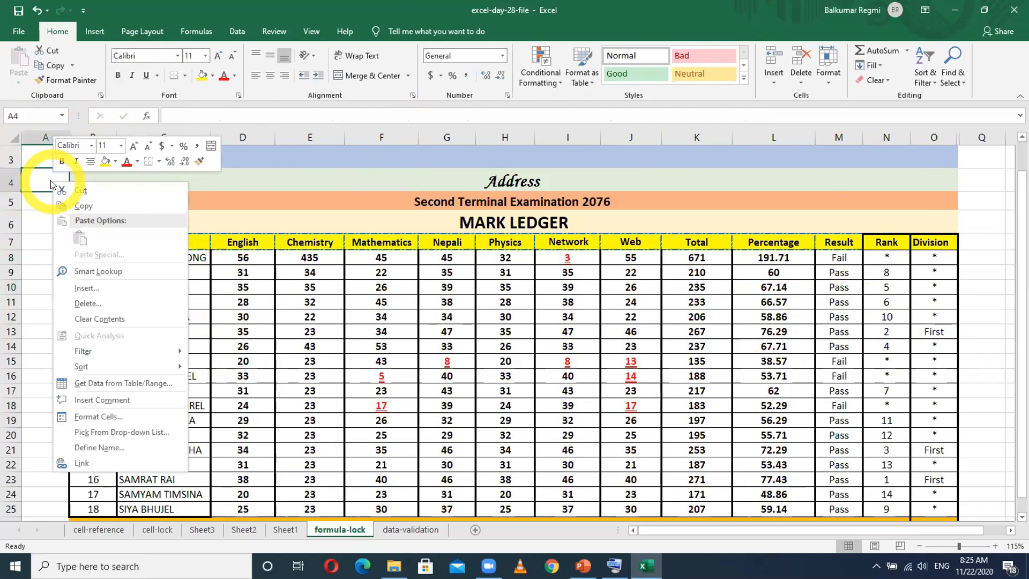
click(107, 411)
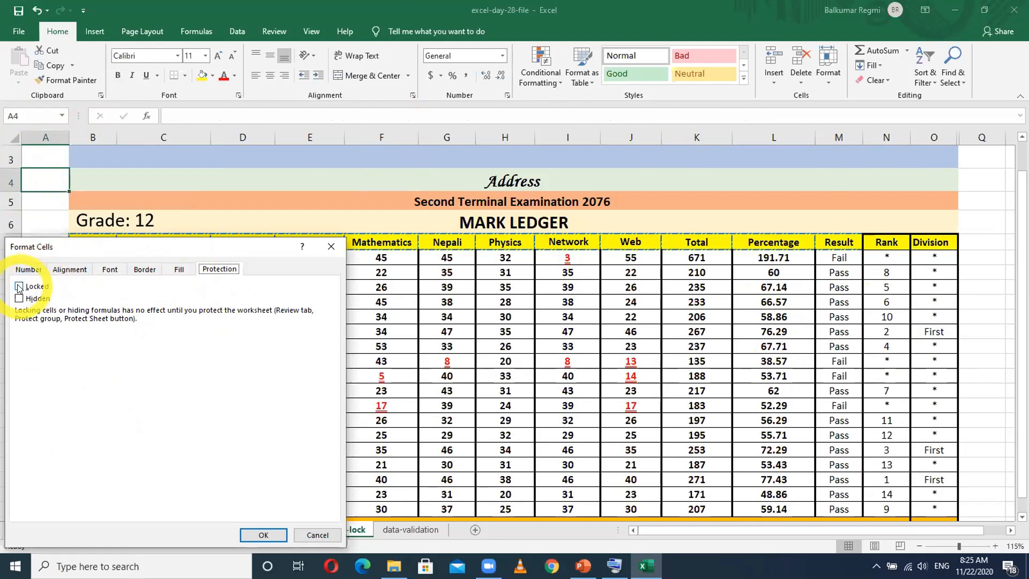
click(317, 535)
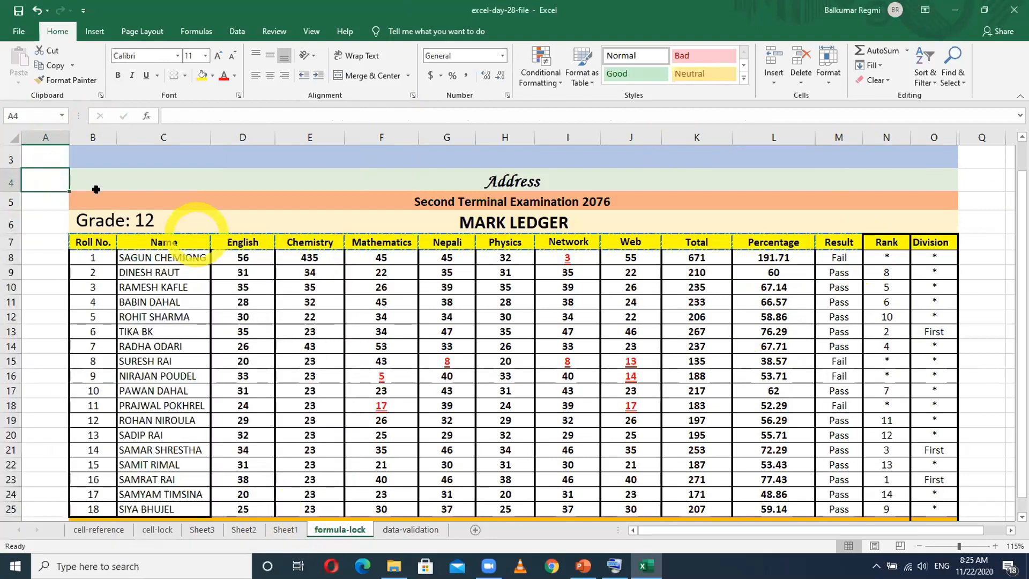
- Select the entire formula-lock sheet and set all its cells to Locked in the Format Cells protection settings
click(10, 137)
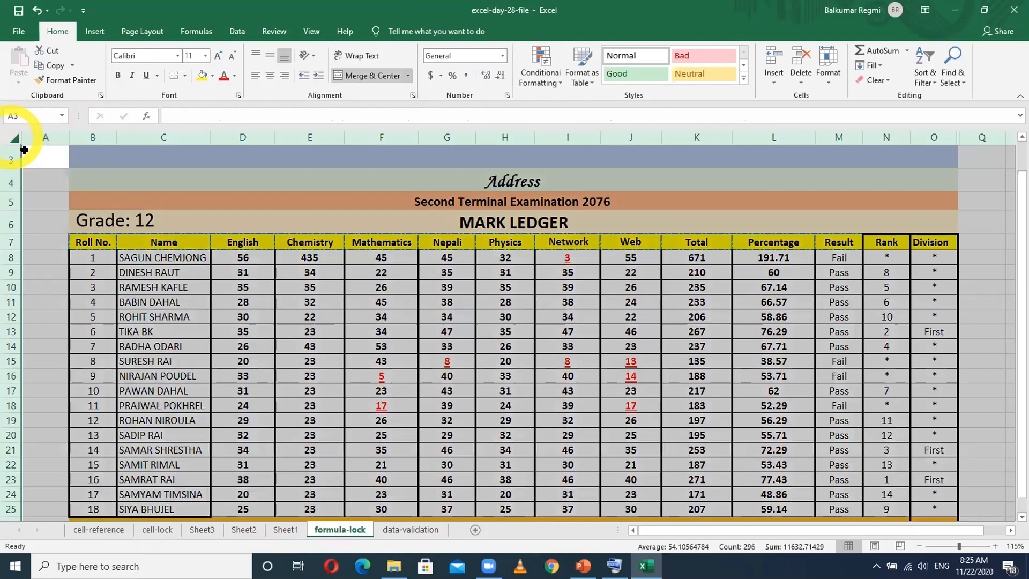
right_click(47, 182)
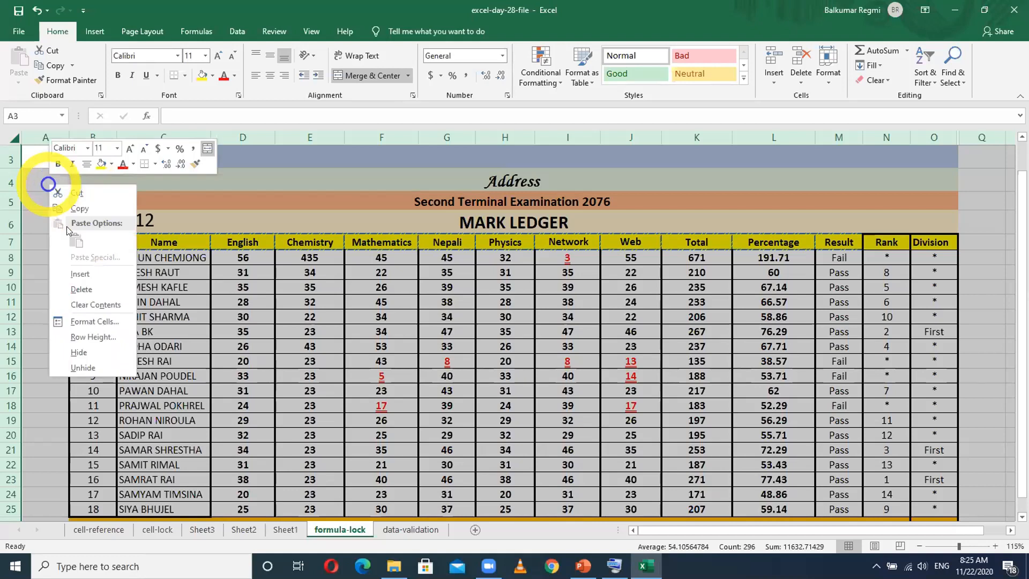
click(92, 321)
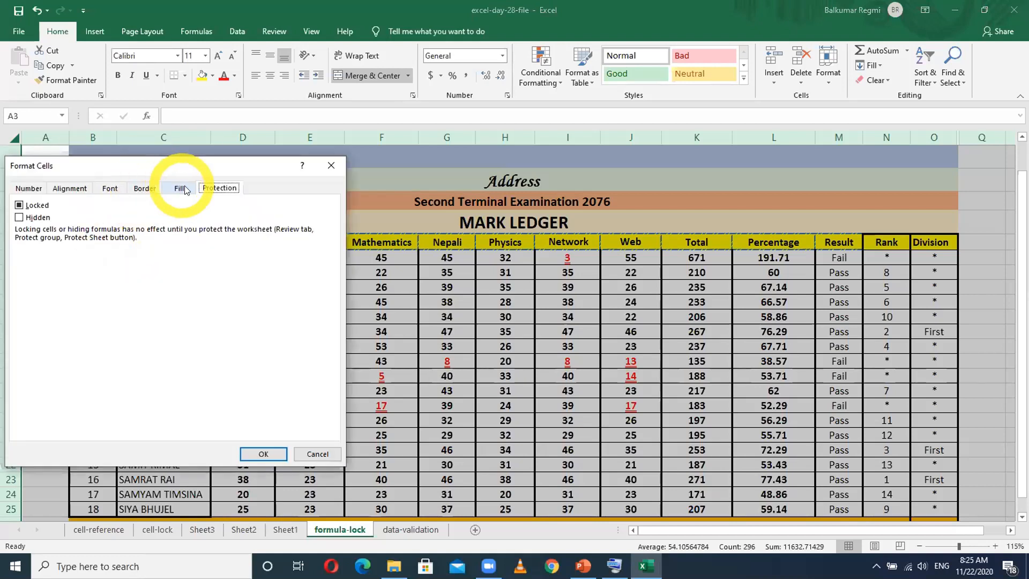
click(19, 205)
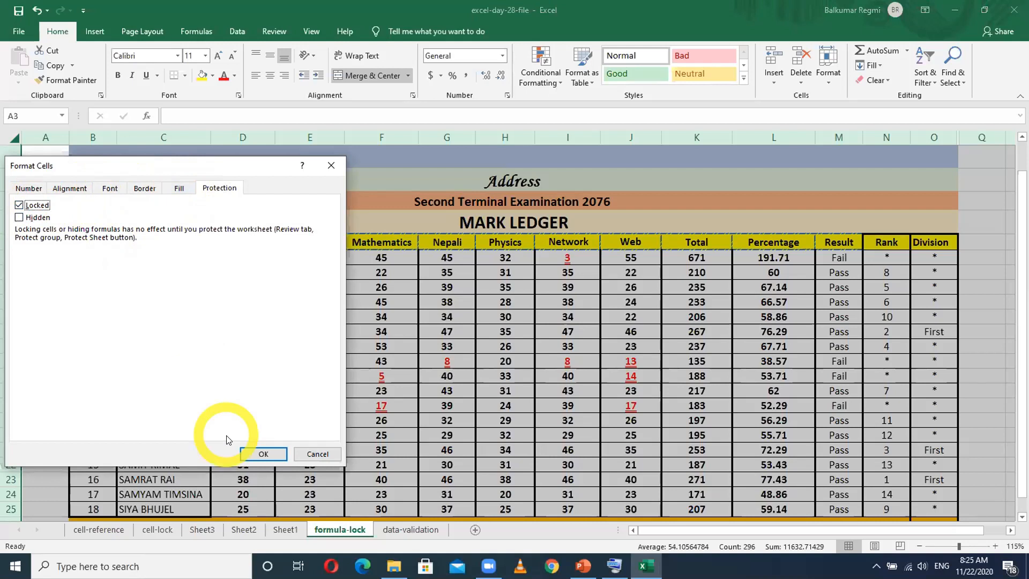
click(260, 453)
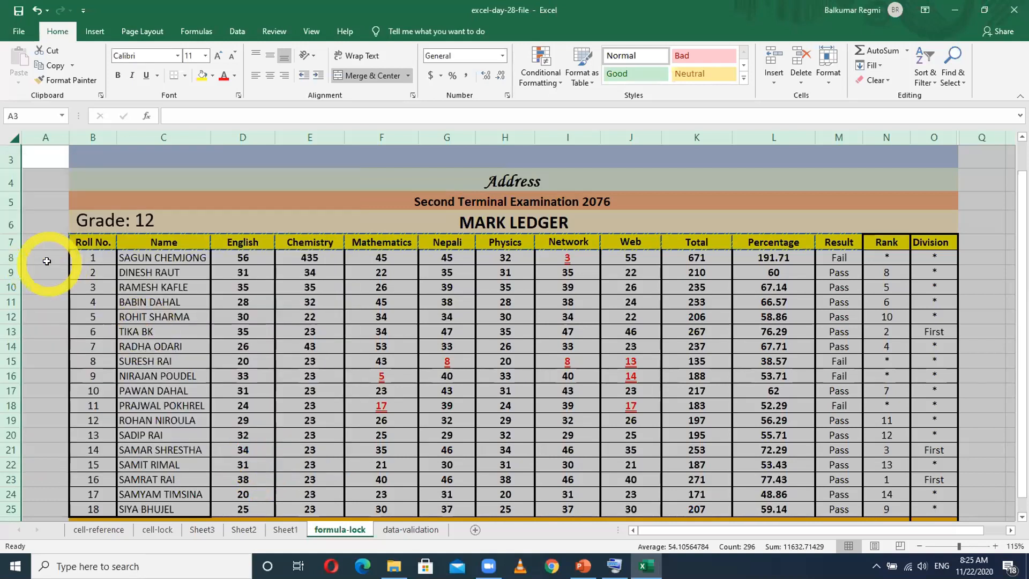
click(46, 261)
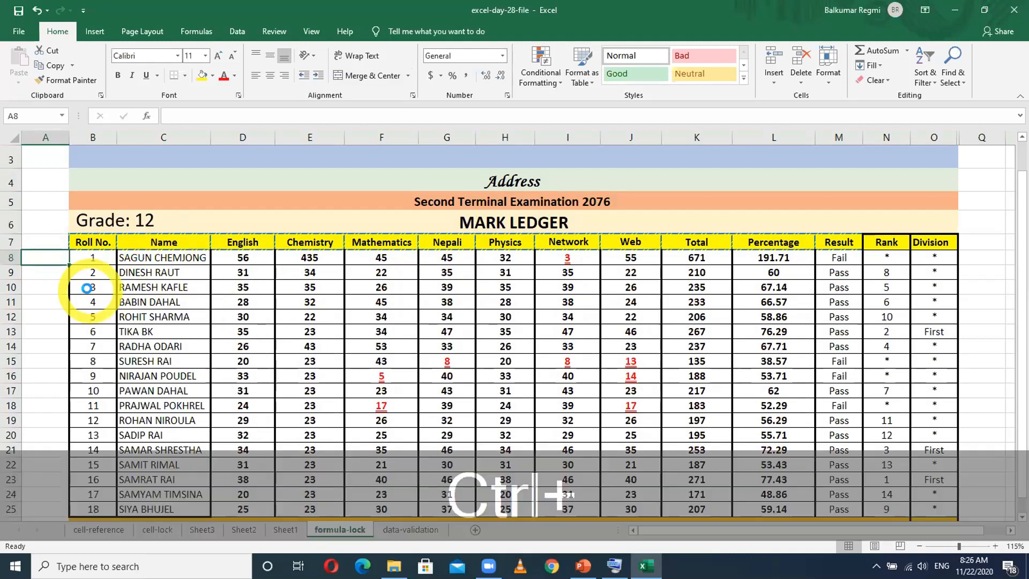
- Change the first student's Chemistry mark in E8 to 45
ctrl+scroll(85, 288, up, 1)
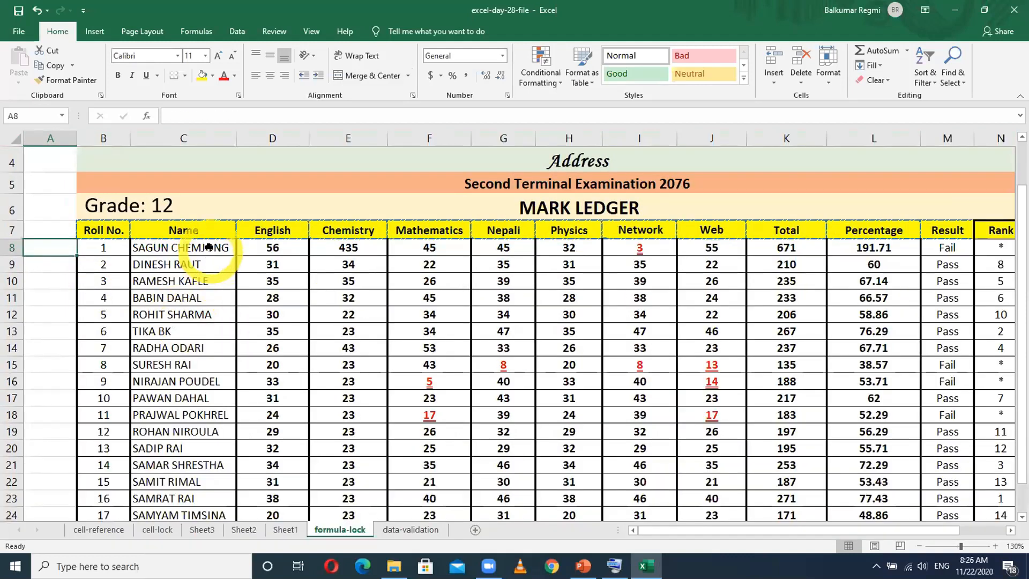
click(208, 247)
click(275, 247)
click(366, 245)
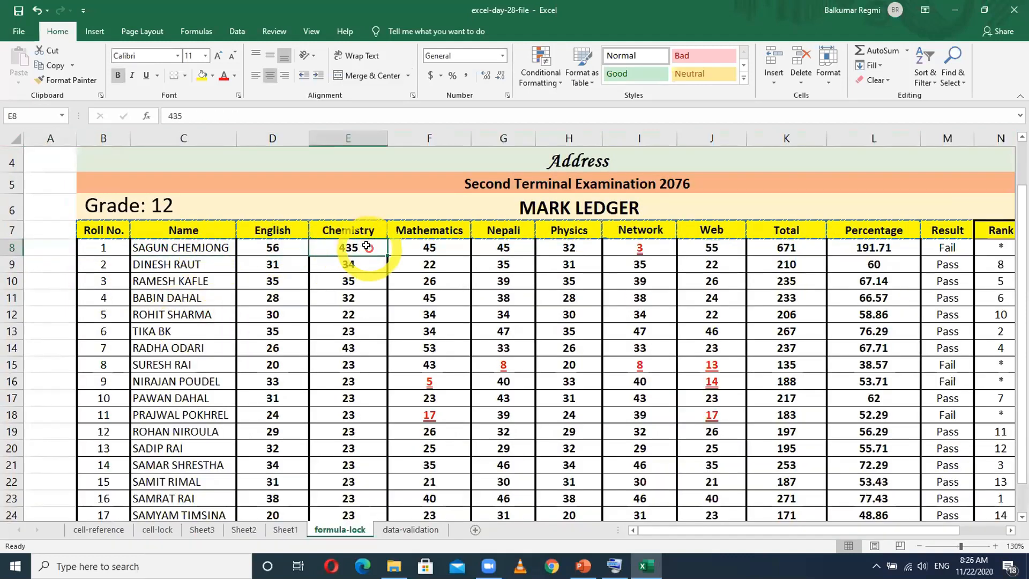
text(45)
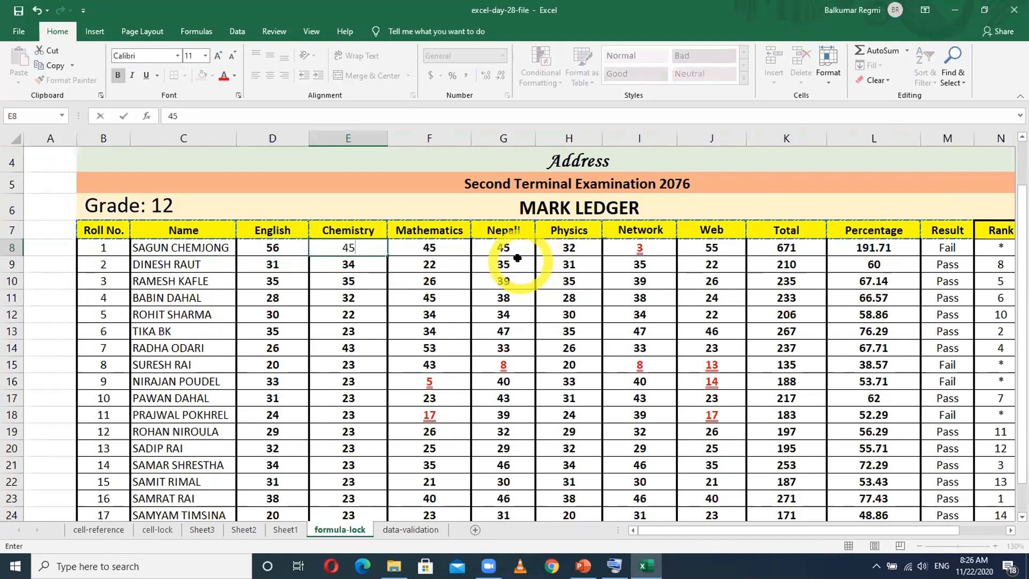
click(394, 248)
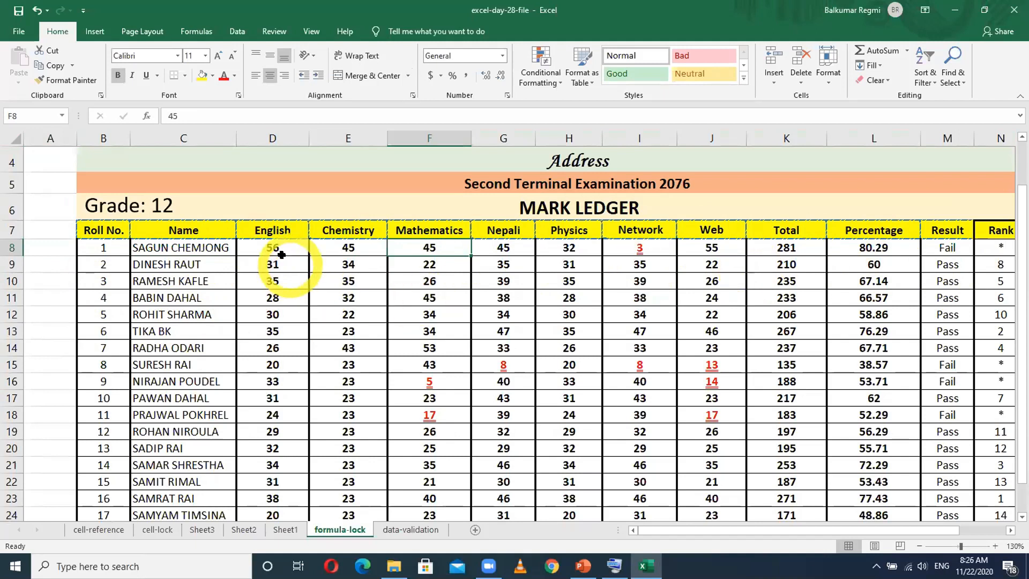
- Examine the subject marks from D8 to J23 and the first student's Total formula in K8
drag(274, 246, 315, 254)
drag(398, 260, 697, 488)
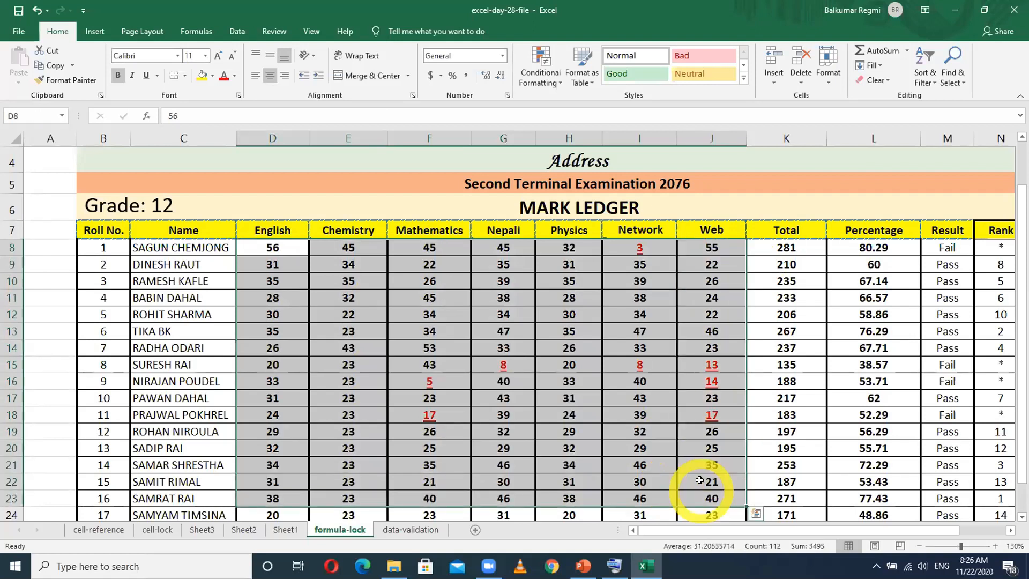
click(797, 247)
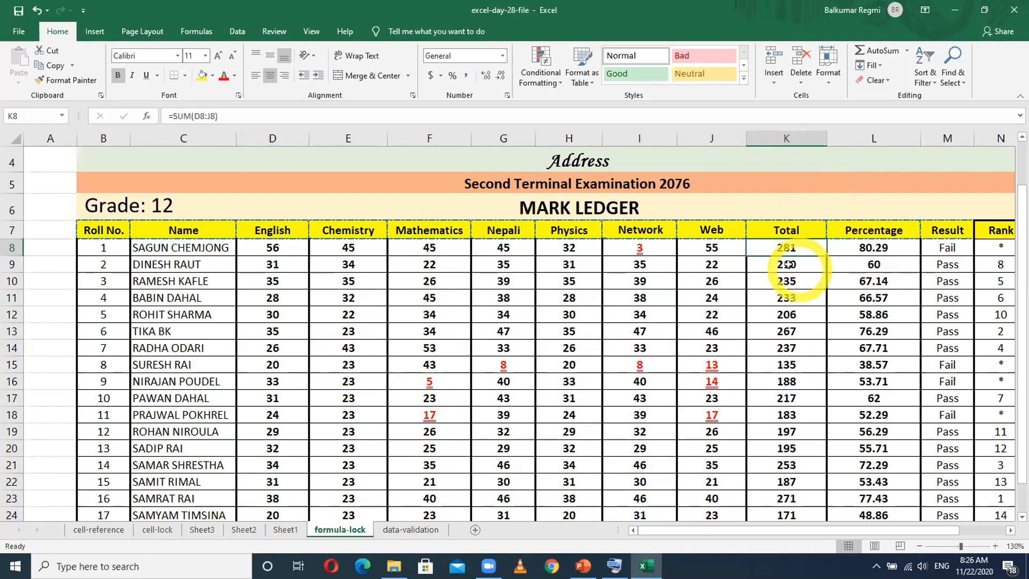
- Examine the Highest Mark formulas for English, Chemistry and Physics in D26, E26 and H26, leaving them unedited
scroll(852, 319, down, 2)
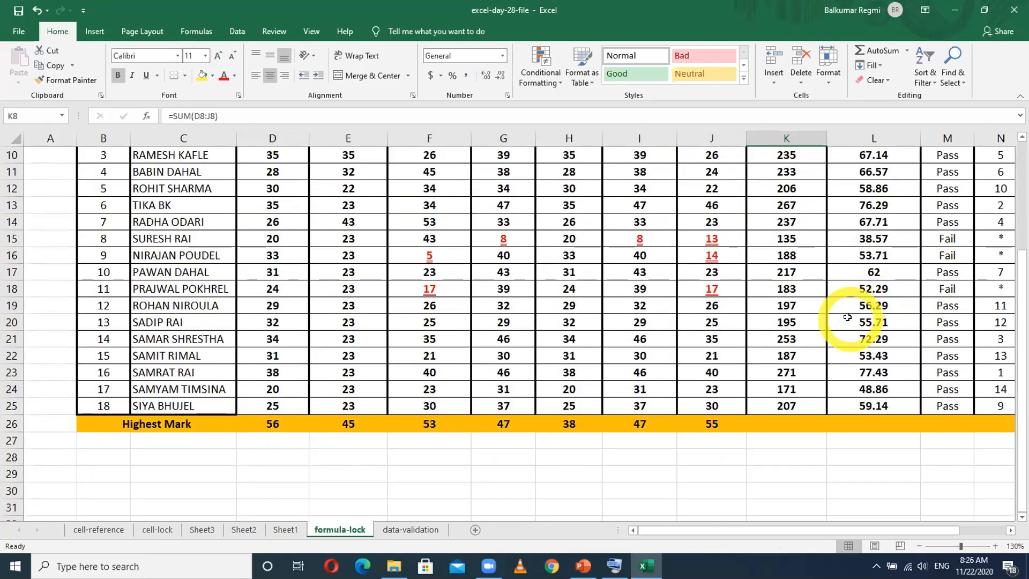
click(264, 426)
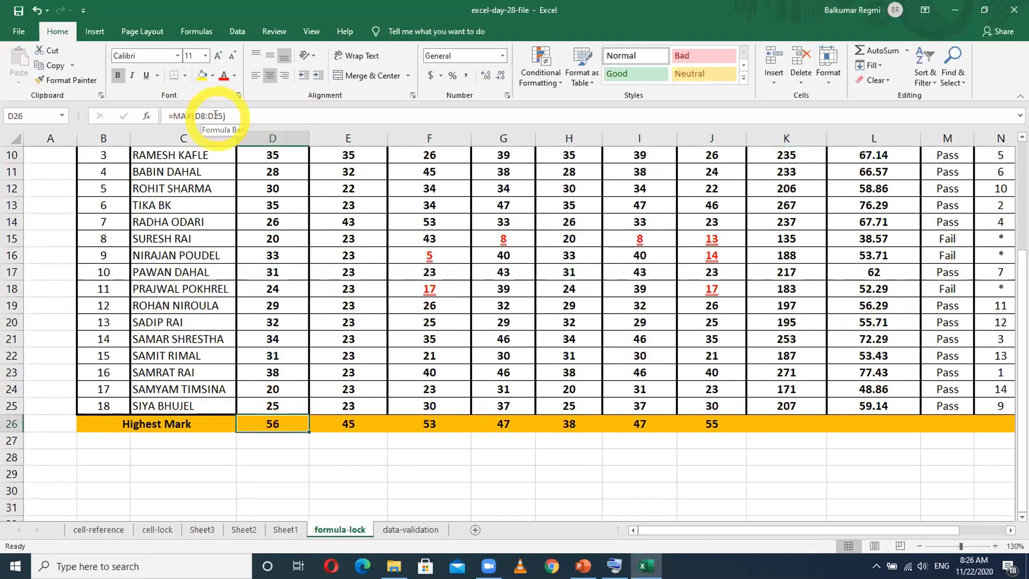
double_click(345, 421)
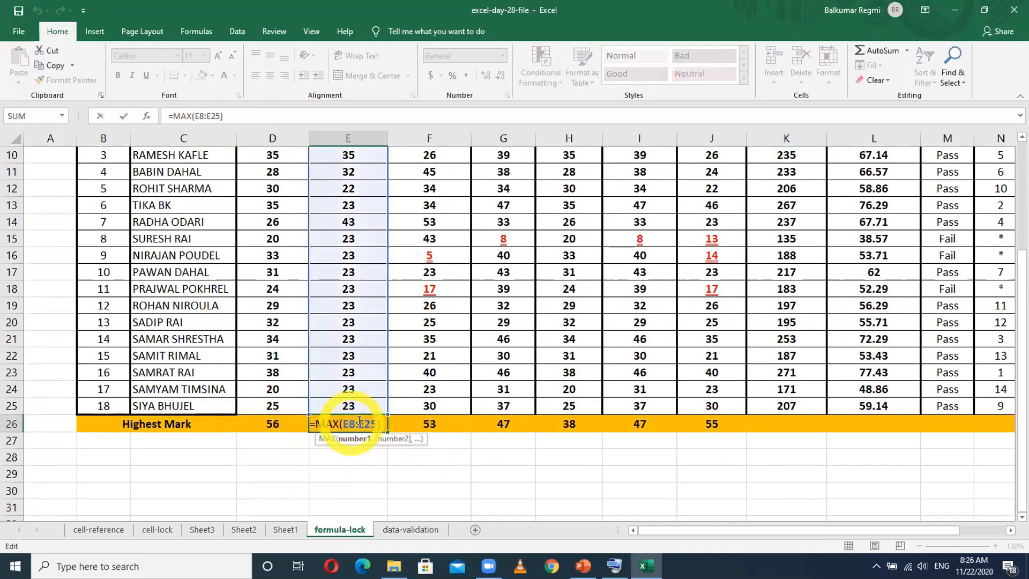
double_click(571, 421)
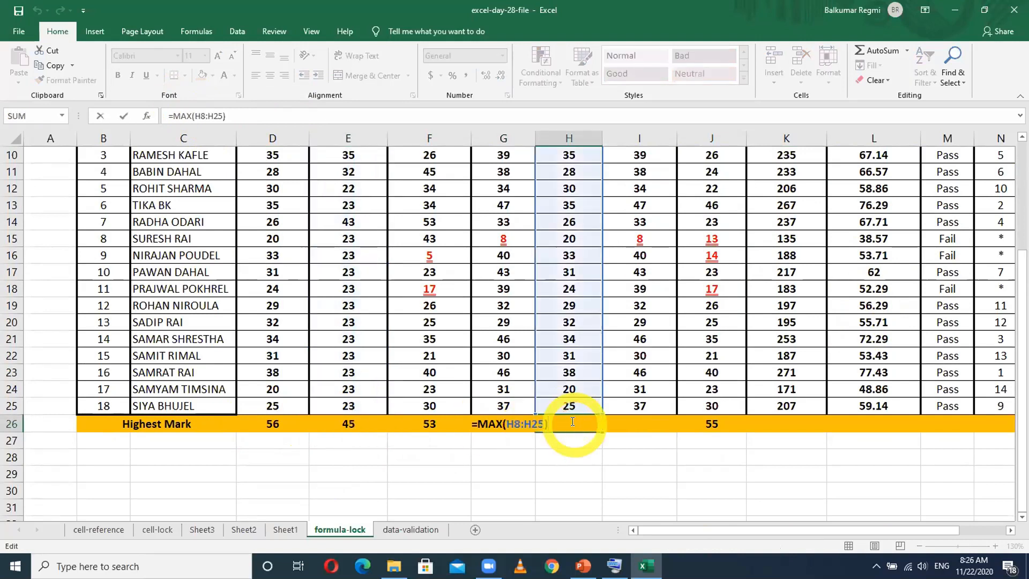
click(670, 471)
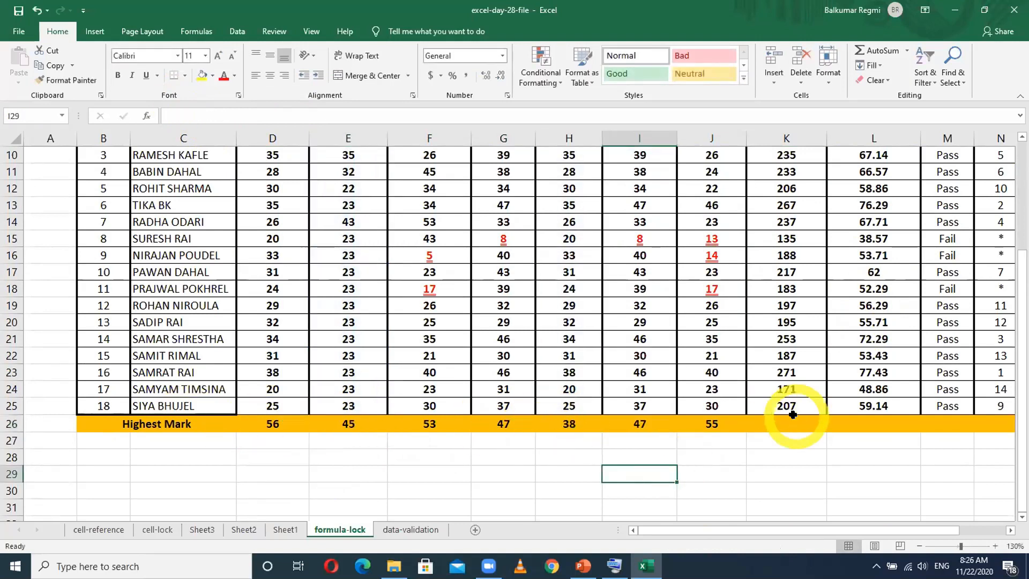
scroll(792, 415, up, 3)
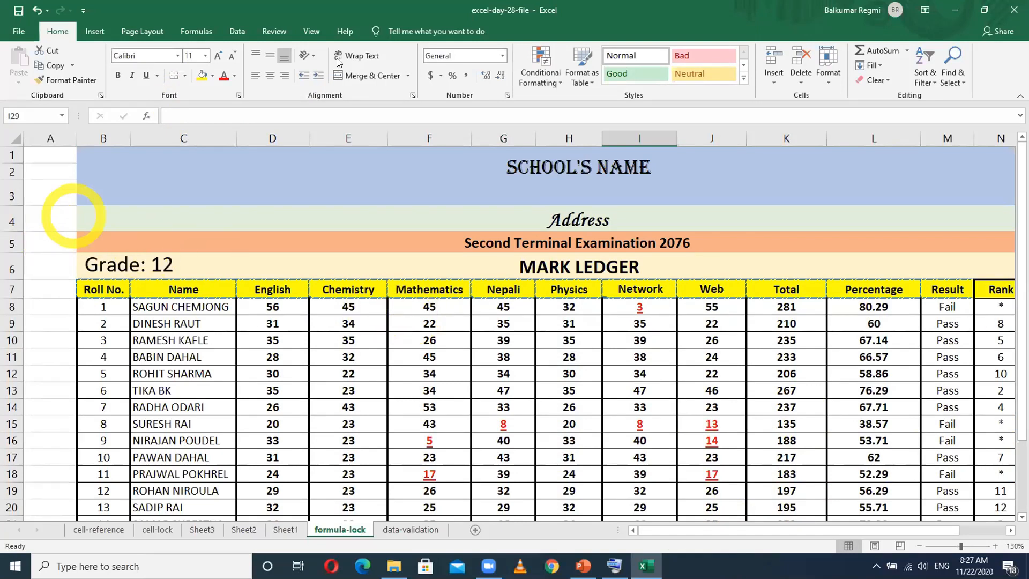
- Inspect the first student's Percentage formula in L8 and Network mark in I8
click(872, 307)
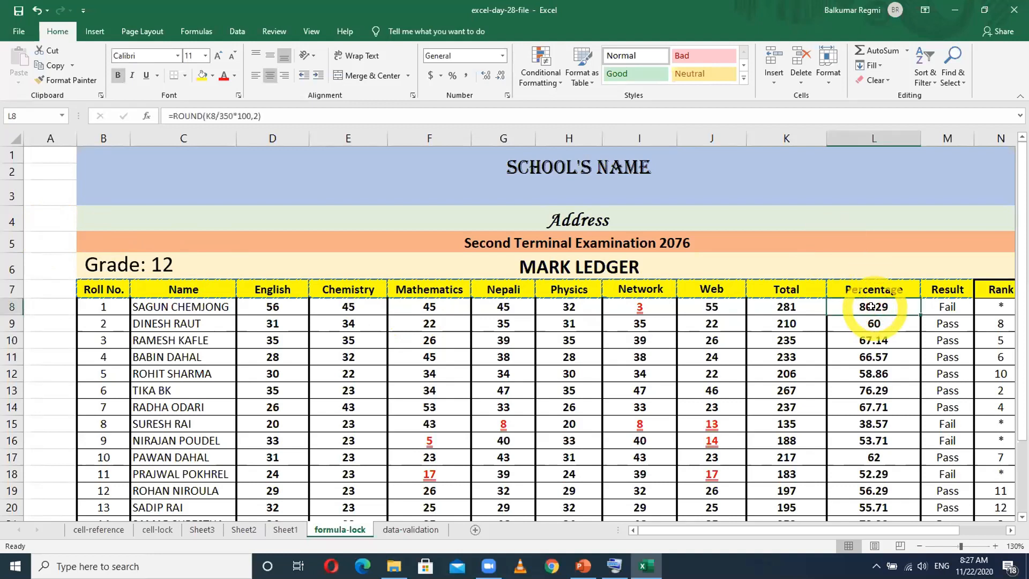
click(641, 308)
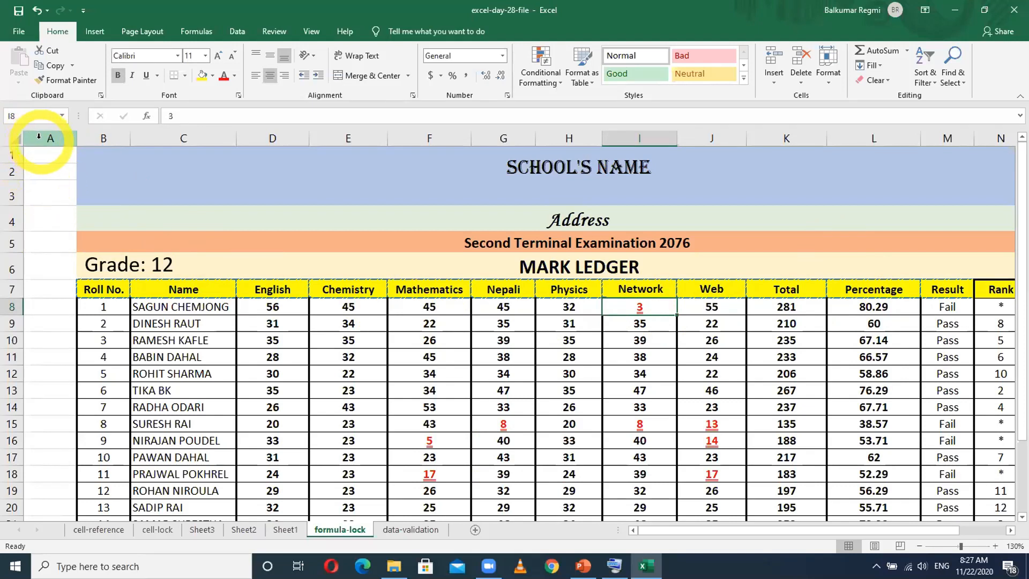
click(10, 135)
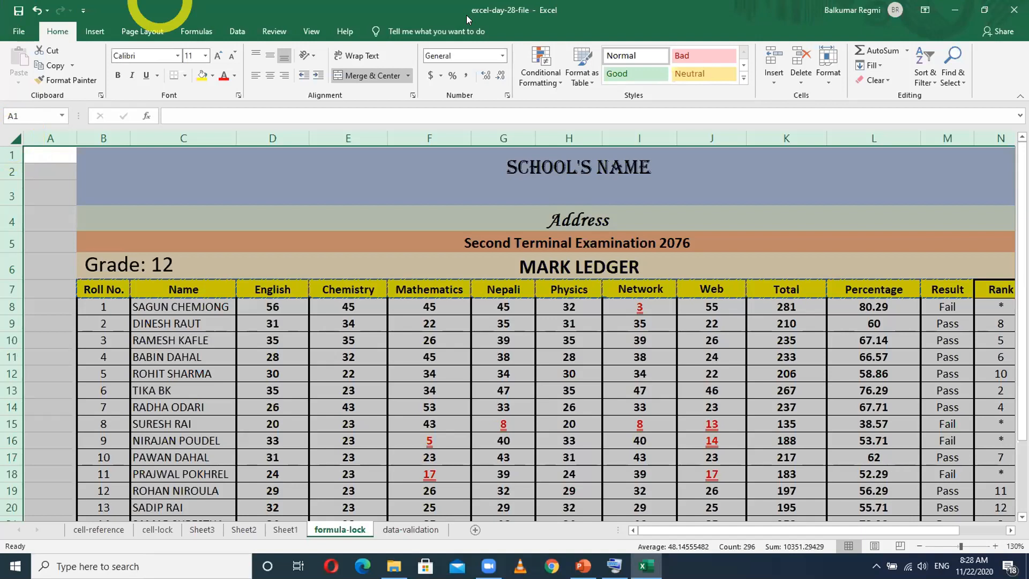
click(622, 166)
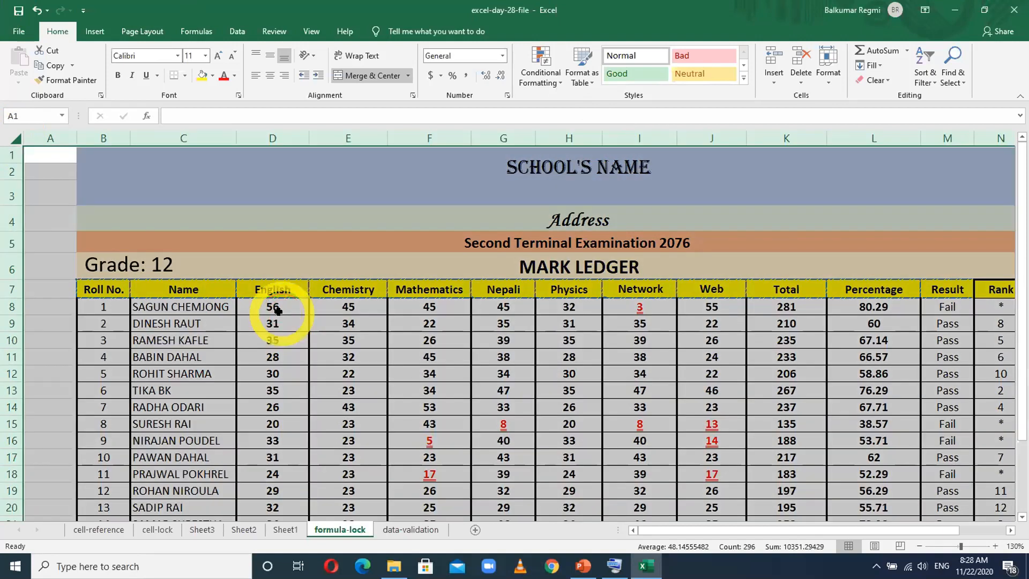
- Change the first student's English mark in D8 to 100
click(277, 305)
text(100-)
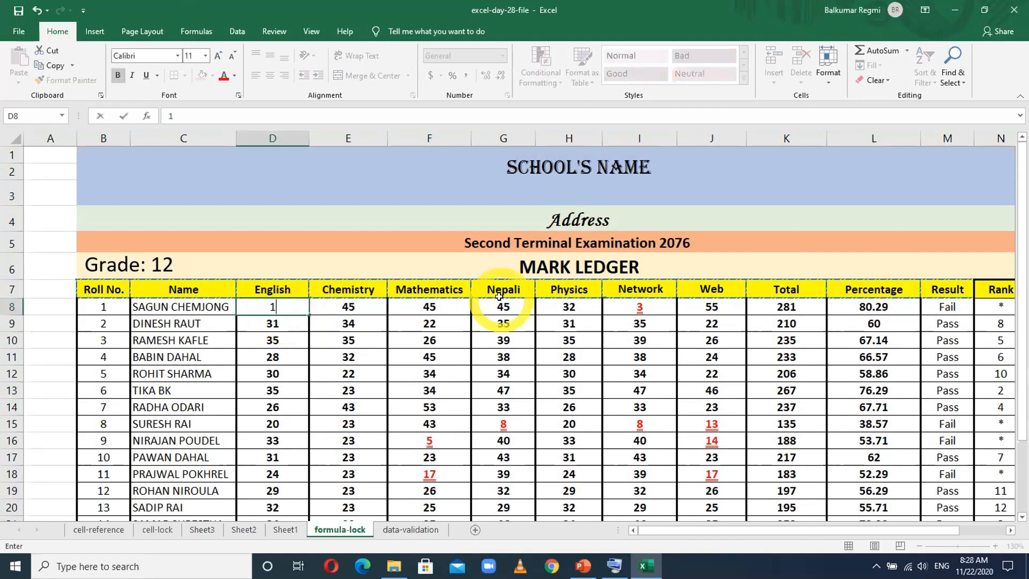
key(BackSpace)
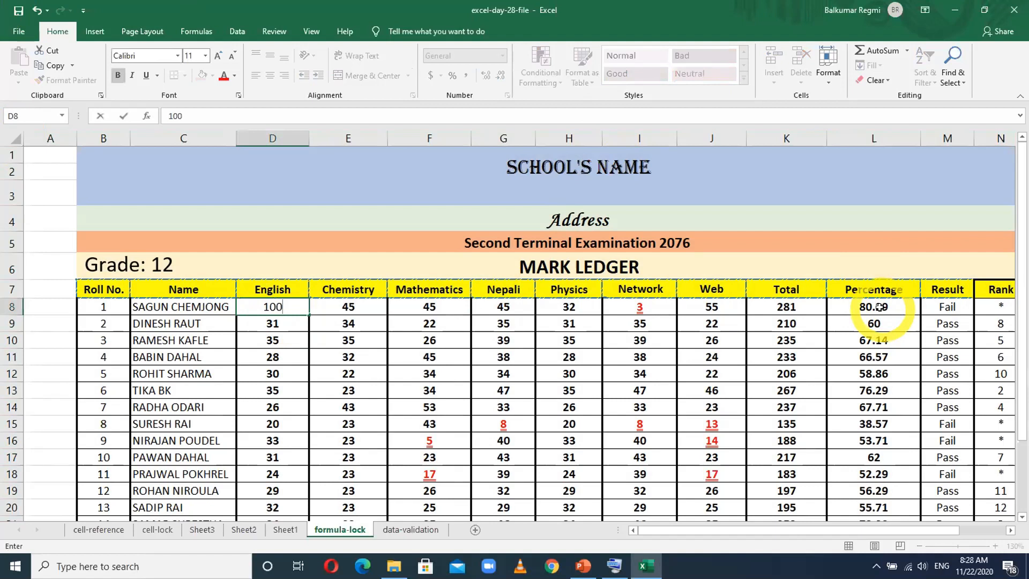
key(Tab)
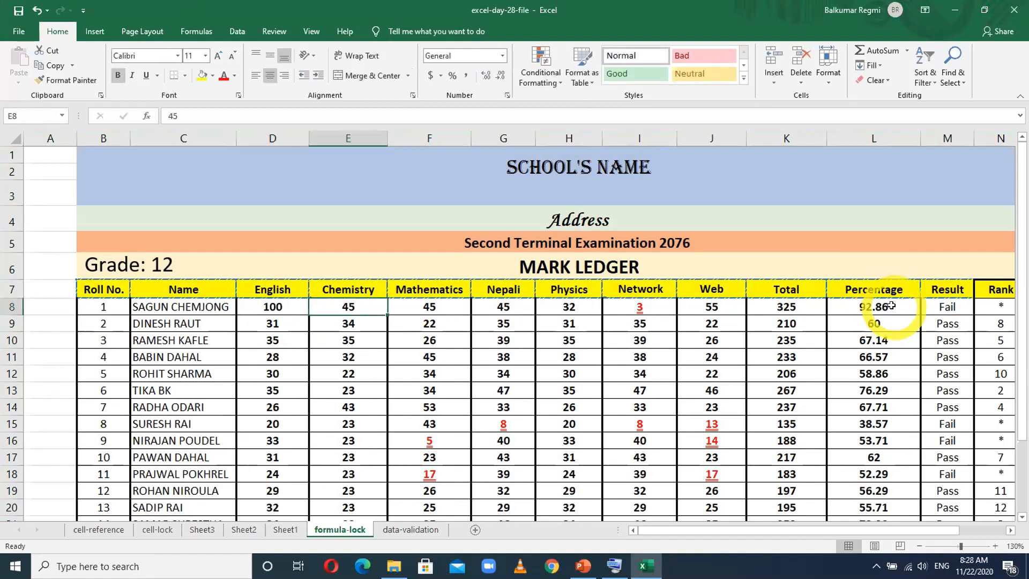
- Compare the typed subject marks in D8:J19 with the SUM formula in K8, leaving the formula unedited
click(370, 371)
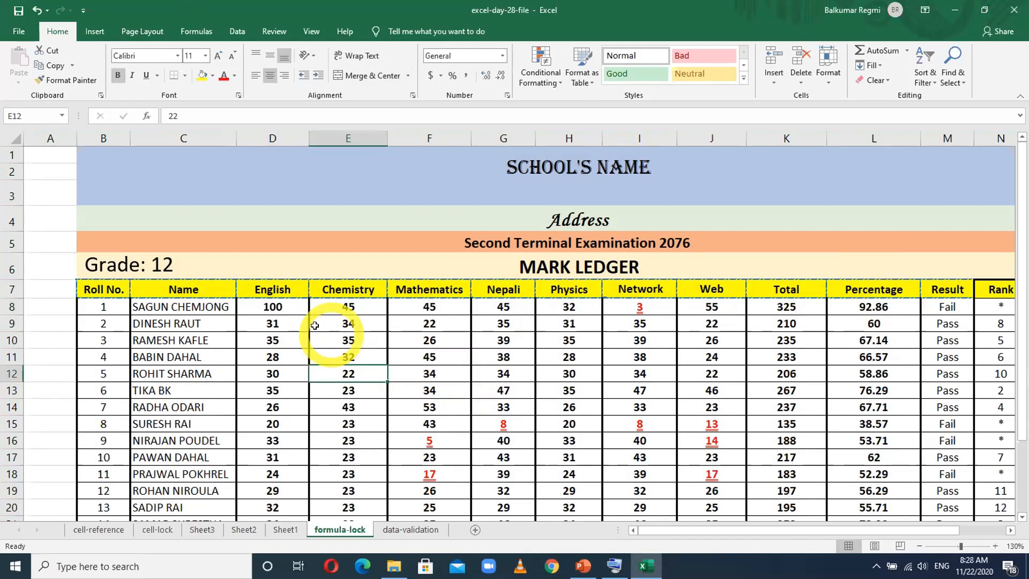
drag(272, 306, 715, 493)
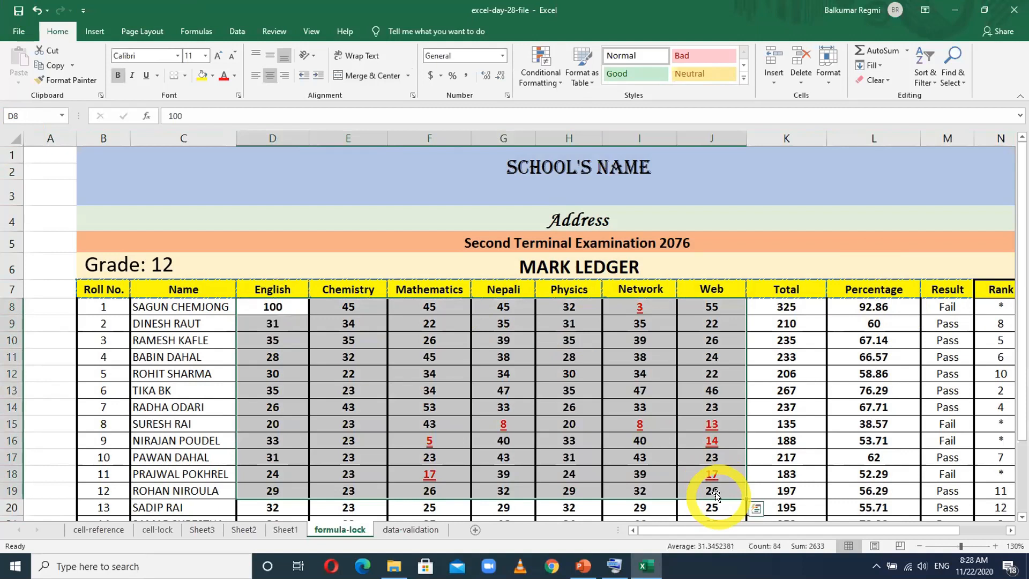
click(797, 303)
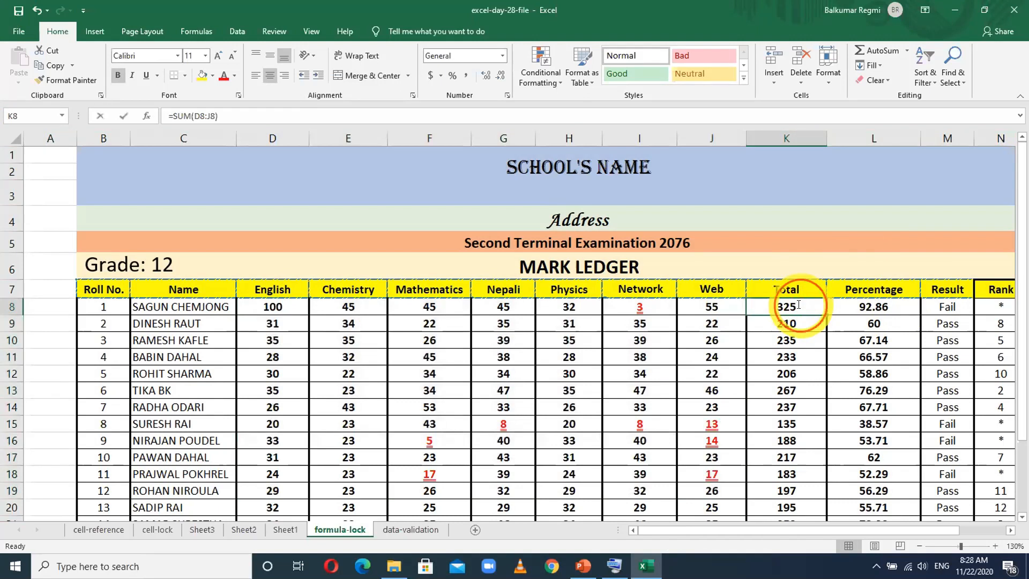
double_click(798, 303)
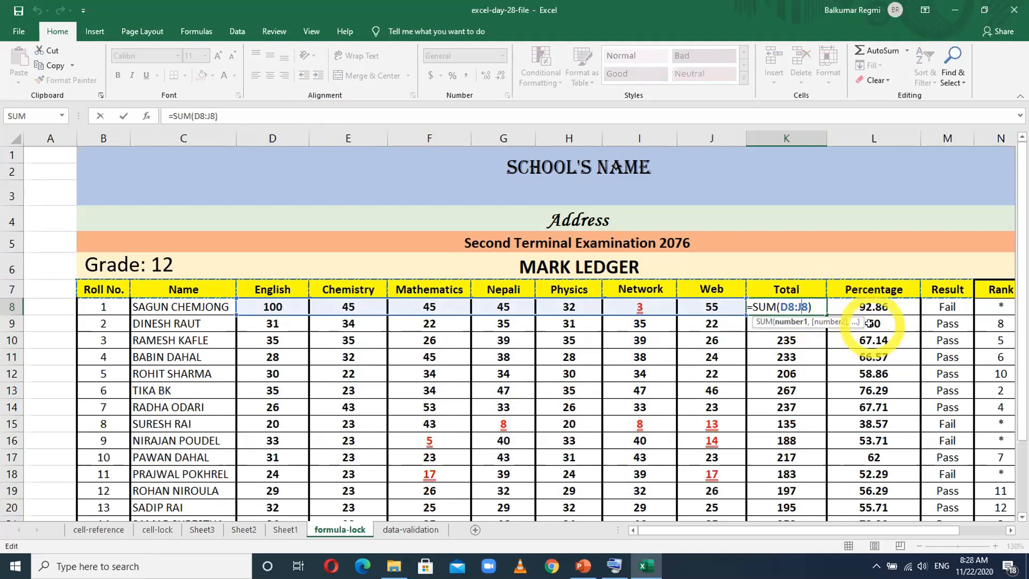
key(Return)
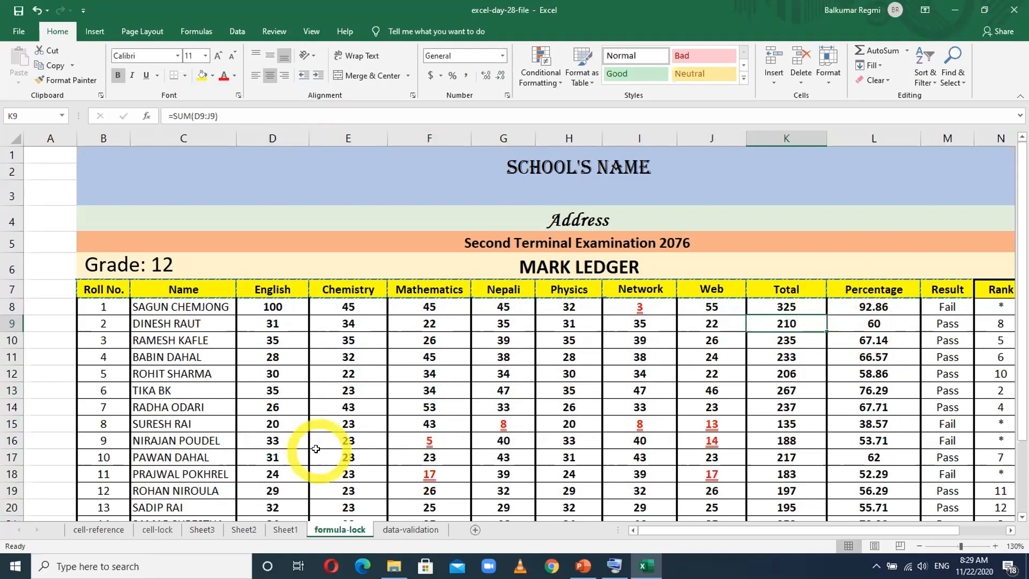
- Select the entire formula-lock sheet and turn off Locked for all its cells in the Format Cells protection settings
click(56, 287)
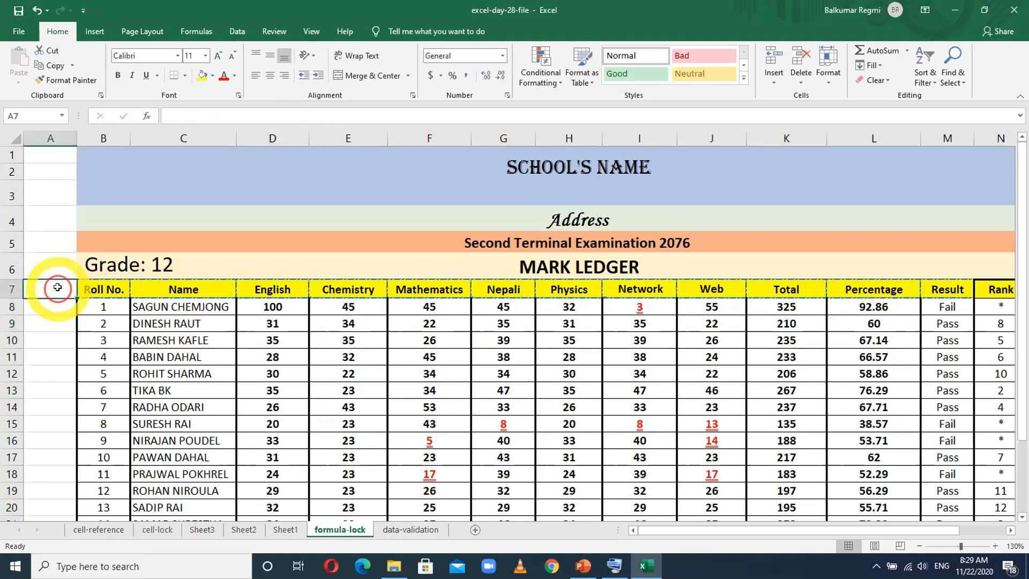
click(11, 135)
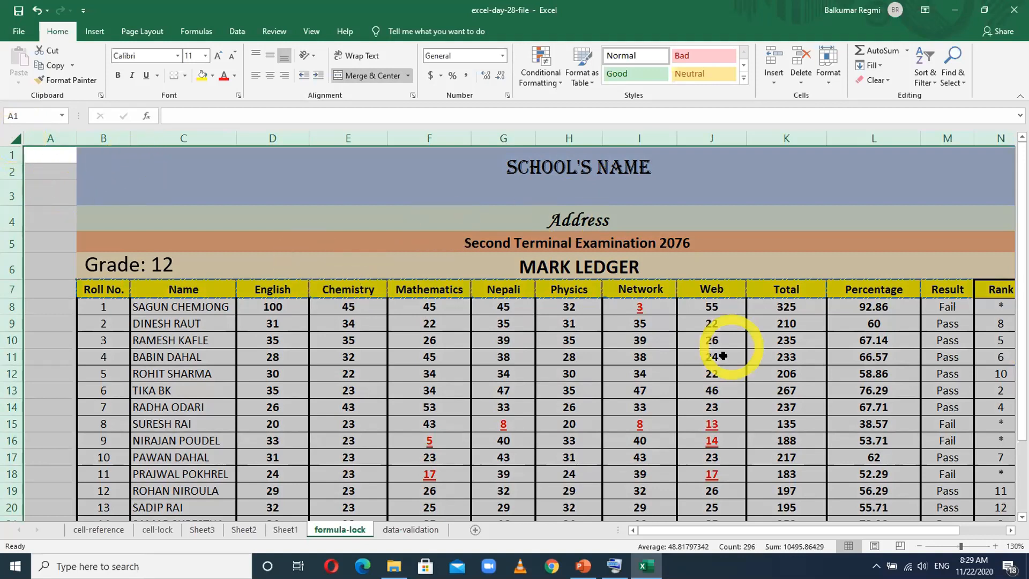
right_click(61, 324)
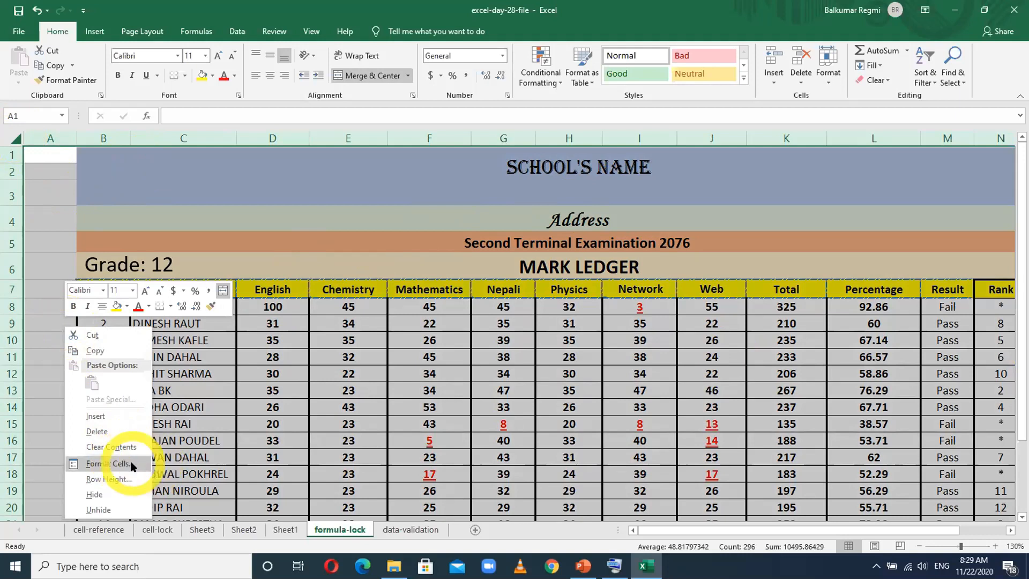
click(104, 464)
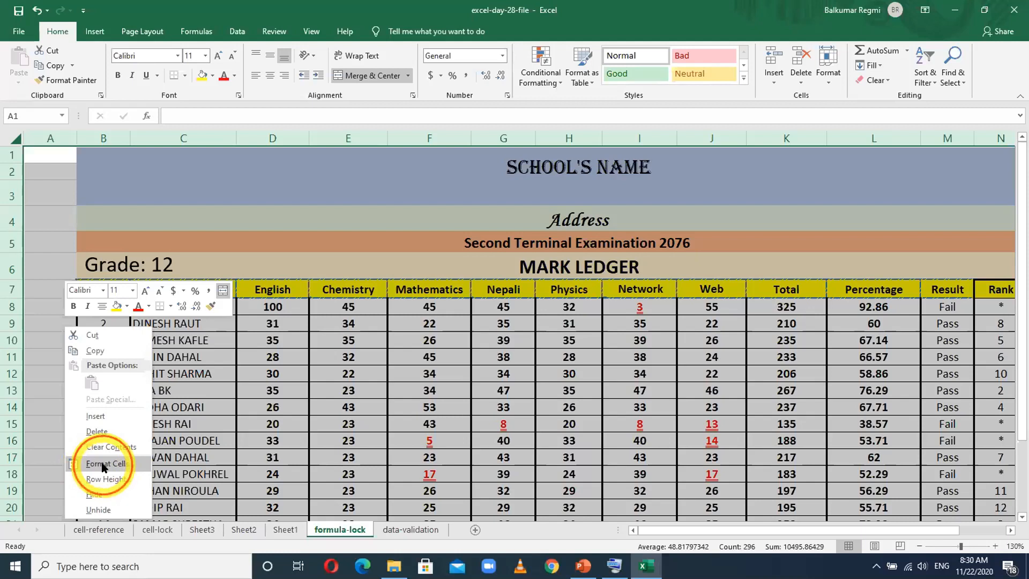
click(212, 252)
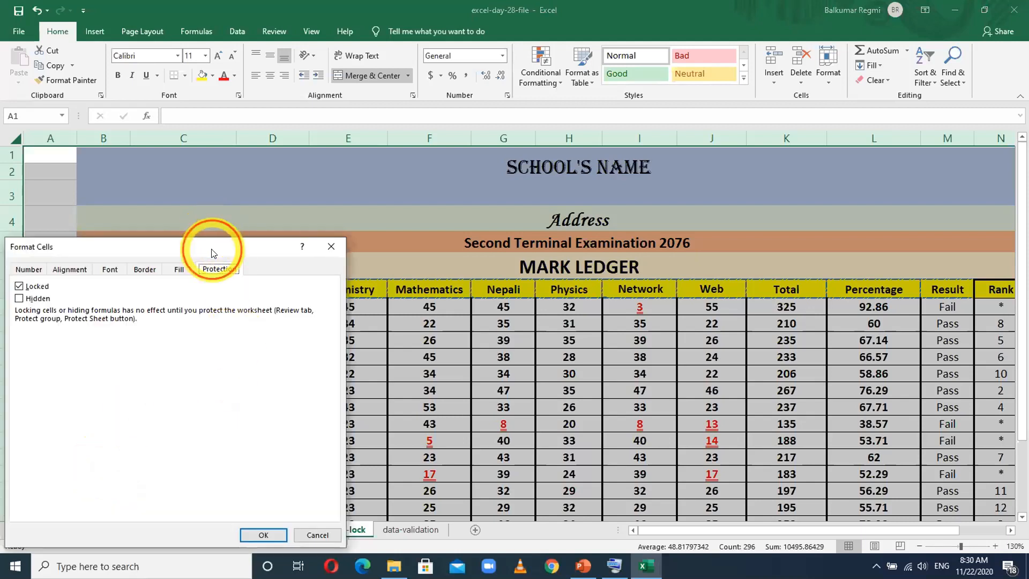
drag(212, 253, 393, 179)
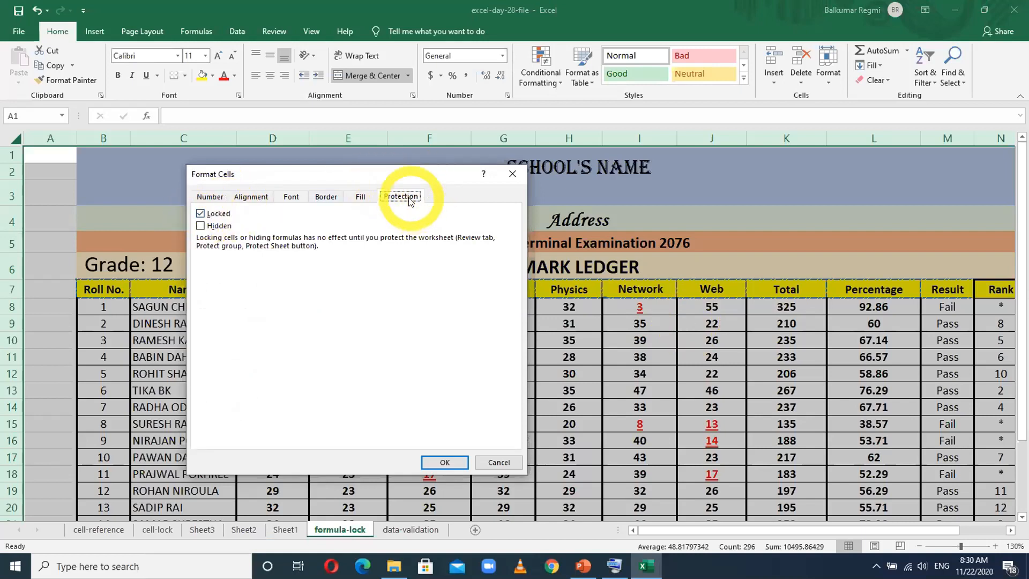
click(210, 197)
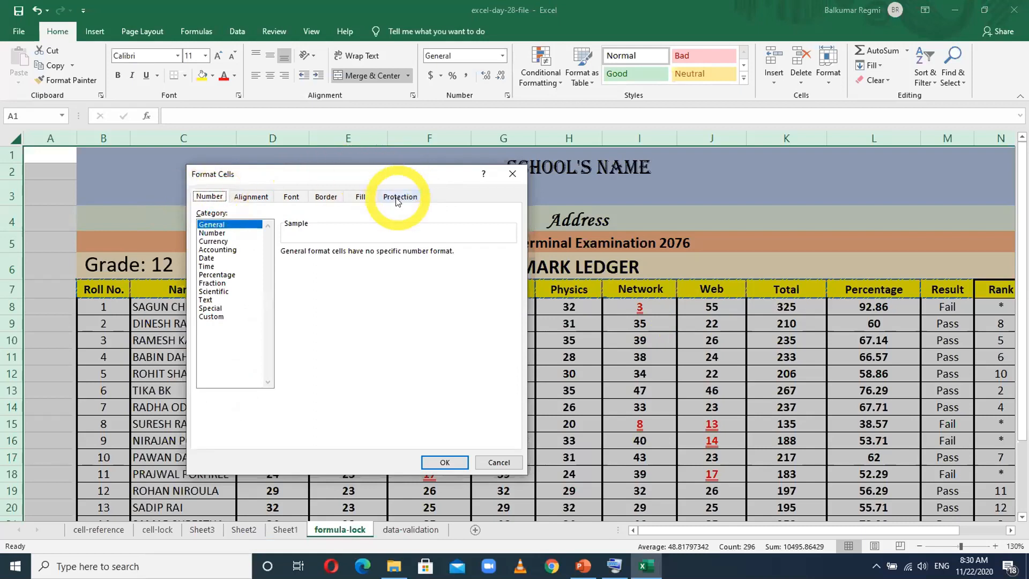
click(396, 199)
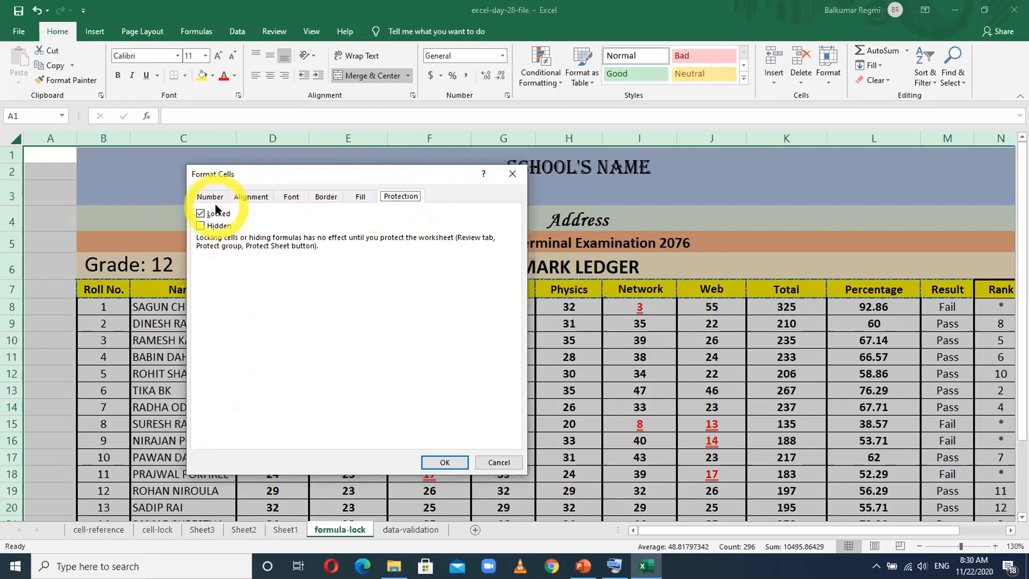
click(200, 214)
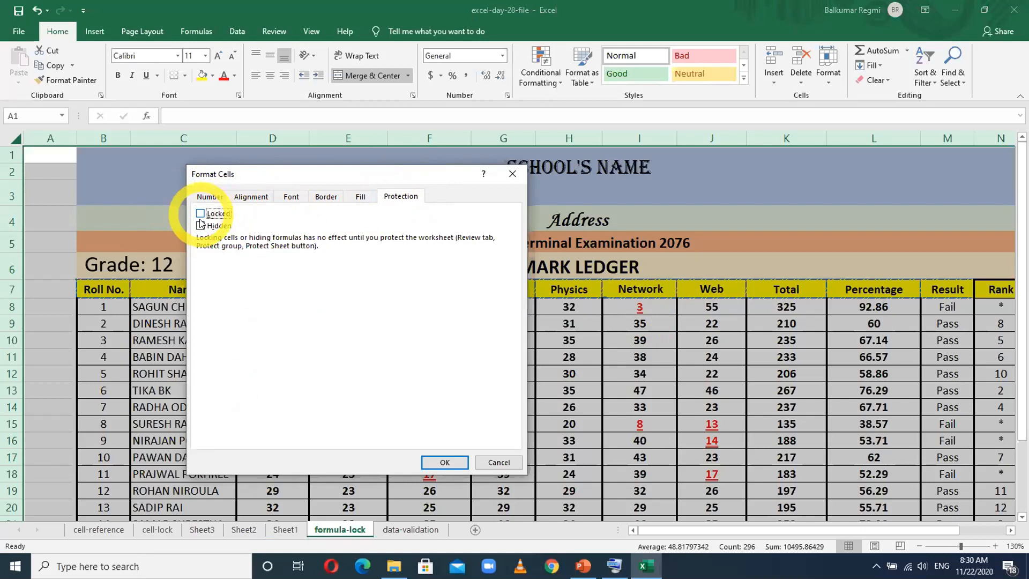
click(445, 463)
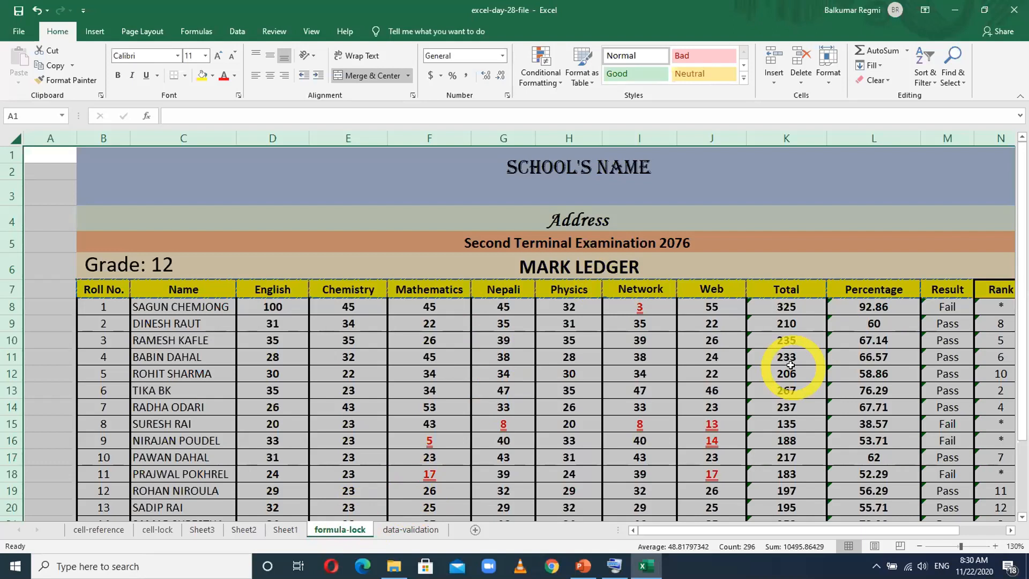
- Examine the Total, Percentage, Result, Rank and Division columns and the Highest Mark row to identify where the ledger uses formulas
click(716, 358)
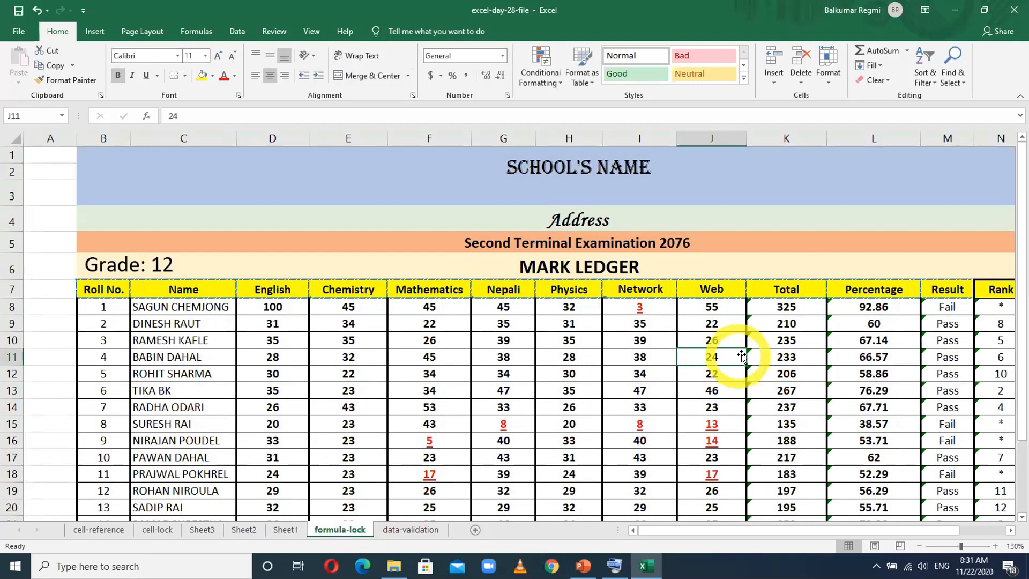
click(763, 140)
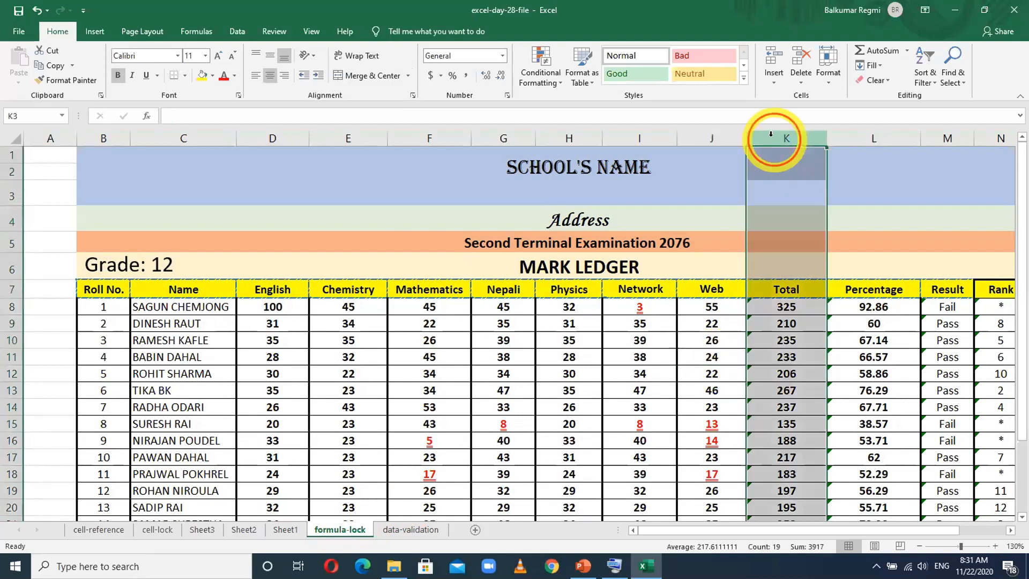
click(890, 138)
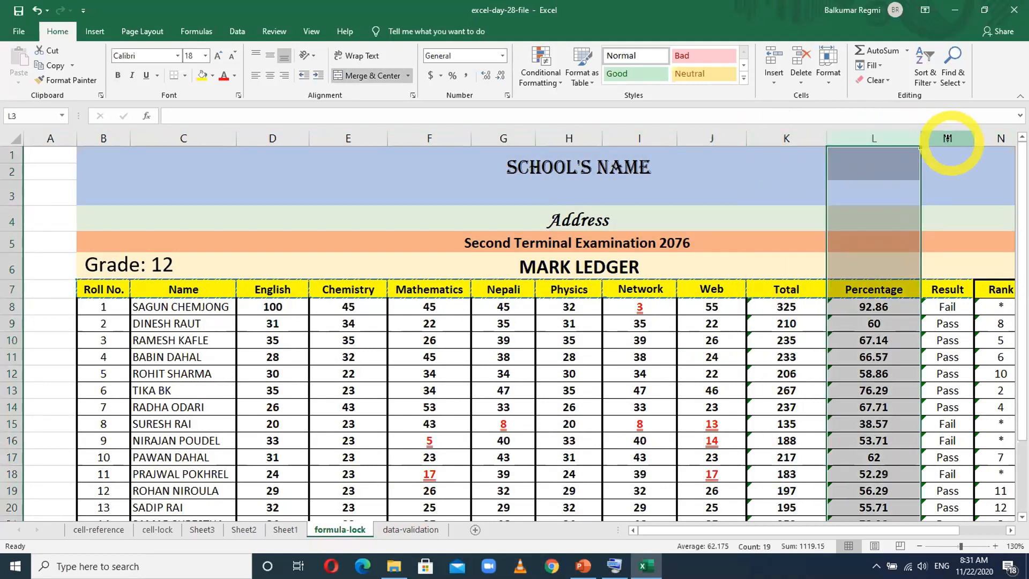
click(947, 138)
click(1001, 139)
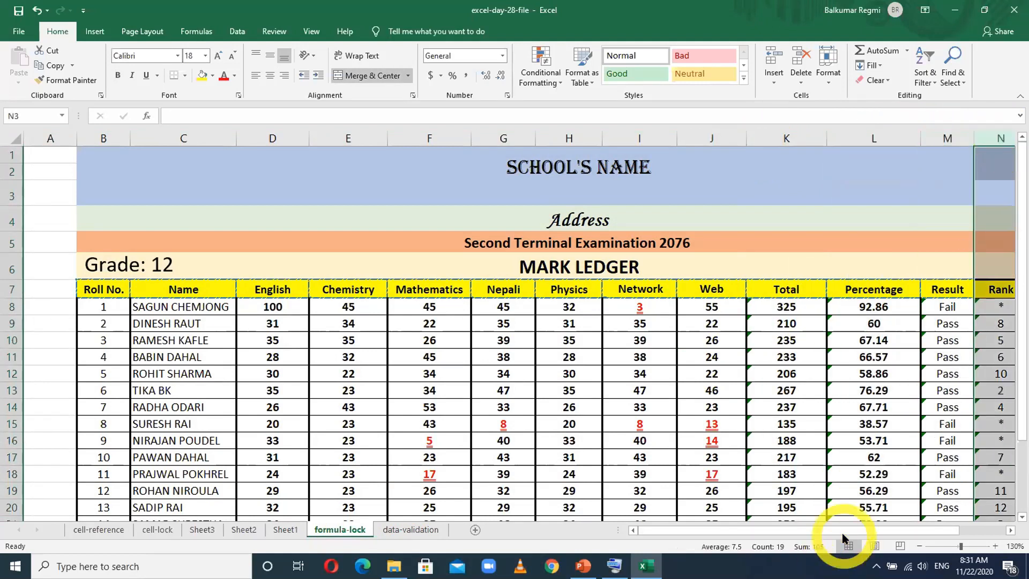
drag(844, 529, 946, 519)
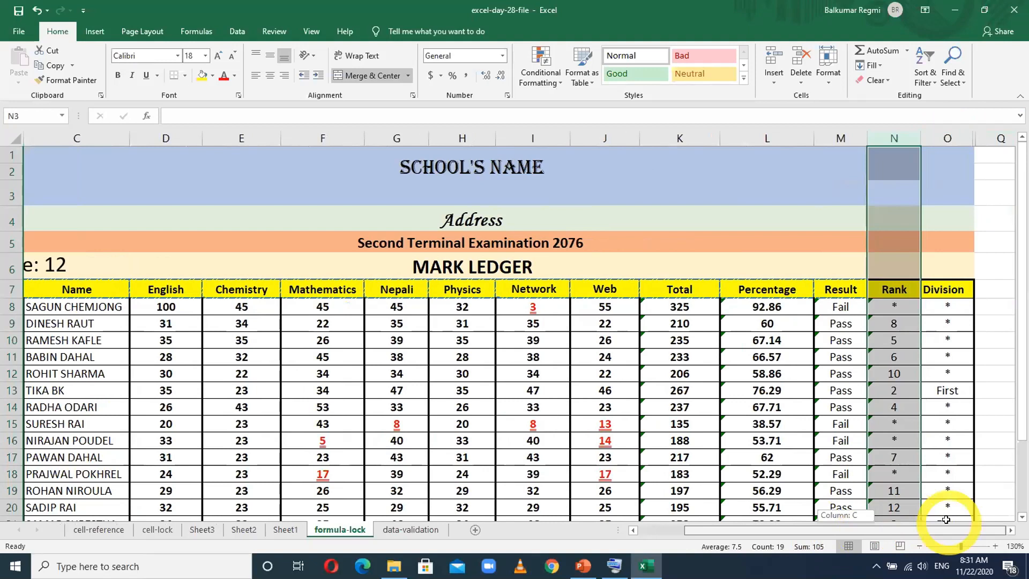
click(947, 138)
drag(1022, 236, 1024, 394)
click(10, 502)
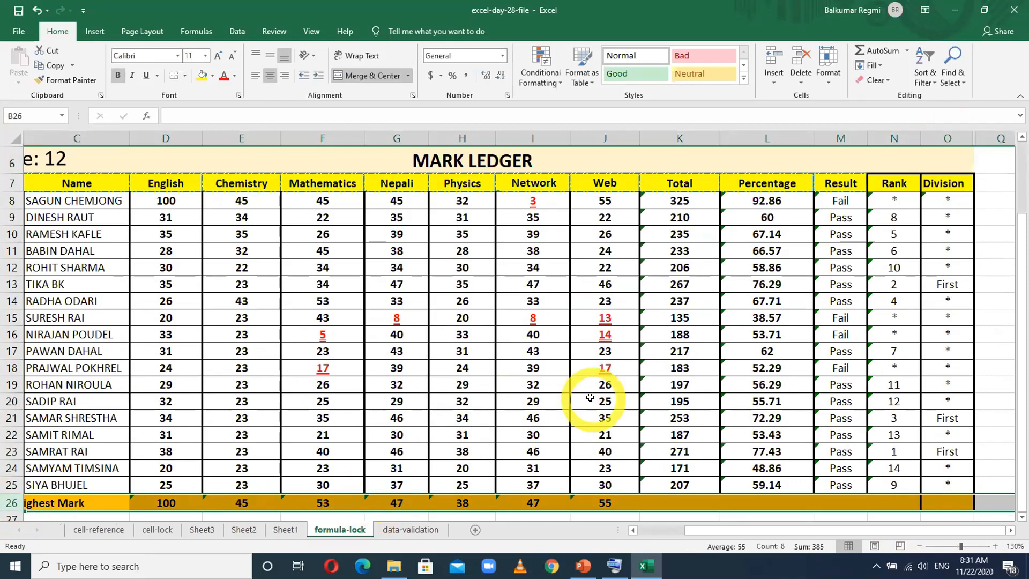
click(690, 283)
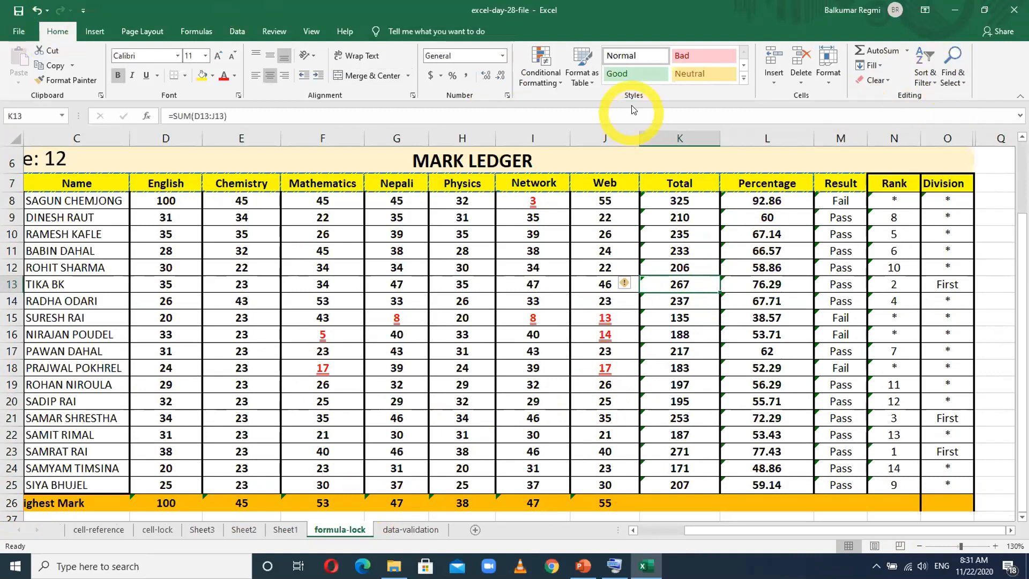
- Highlight every cell containing a formula in the mark ledger to see which cells are found, and clear the selection
click(950, 79)
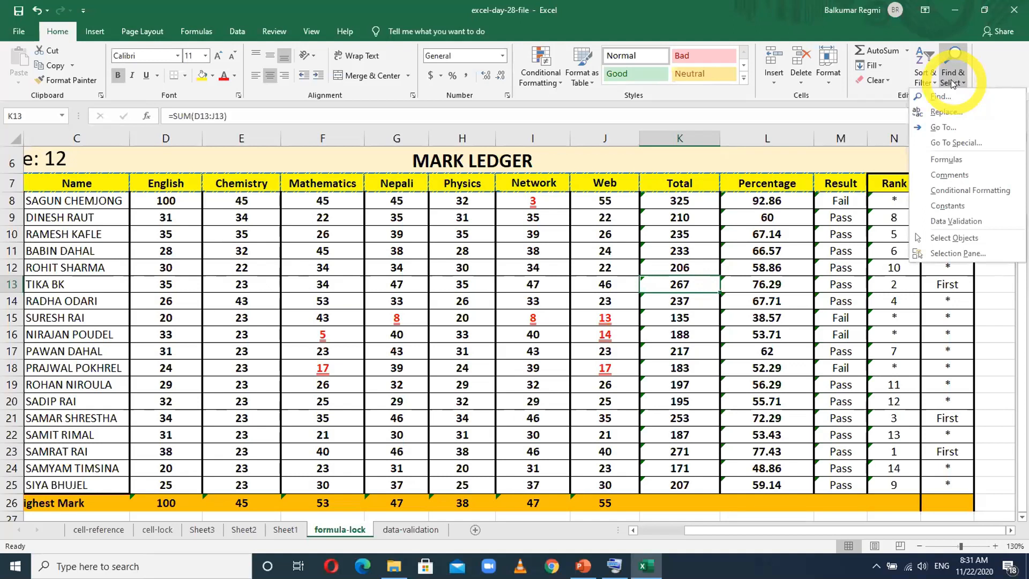
click(947, 160)
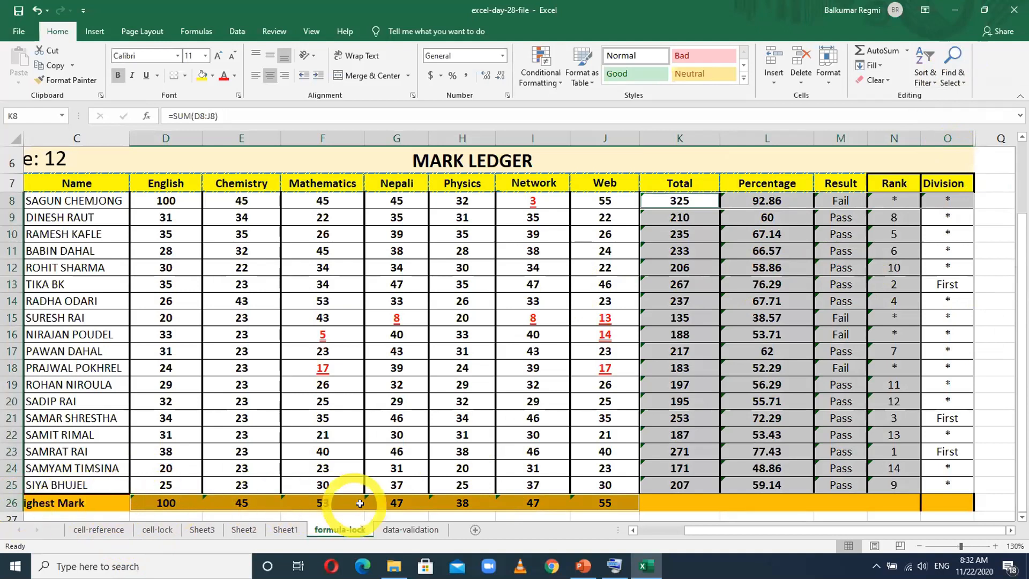
click(530, 333)
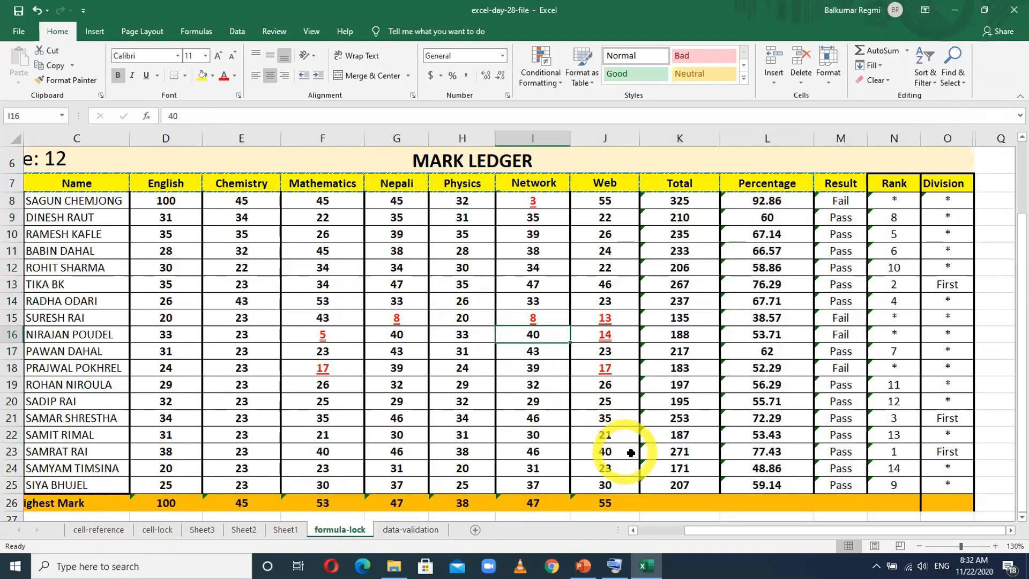
- Check the Locked setting for the entire formula-lock sheet in the Format Cells protection settings
click(4, 131)
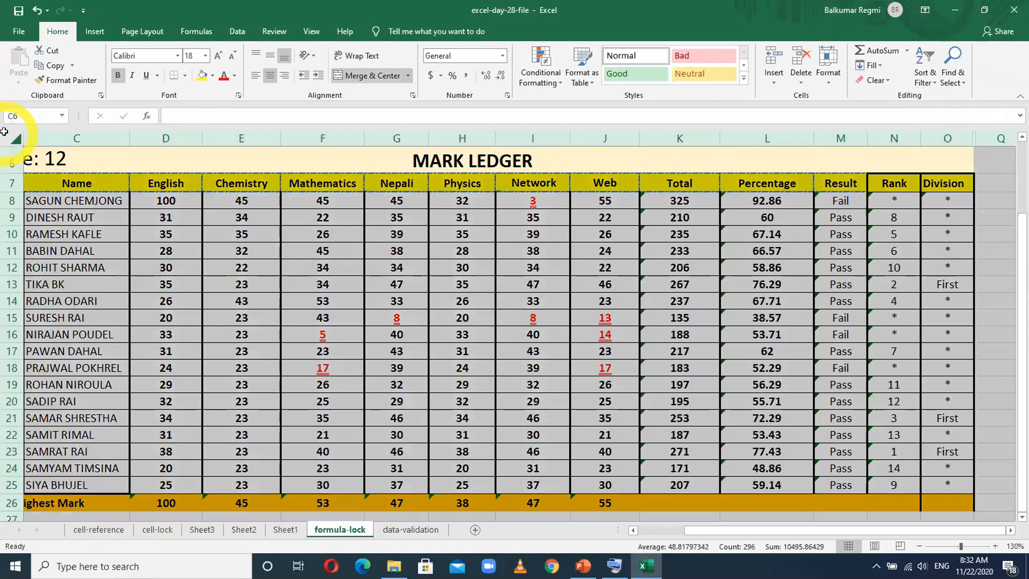
right_click(242, 217)
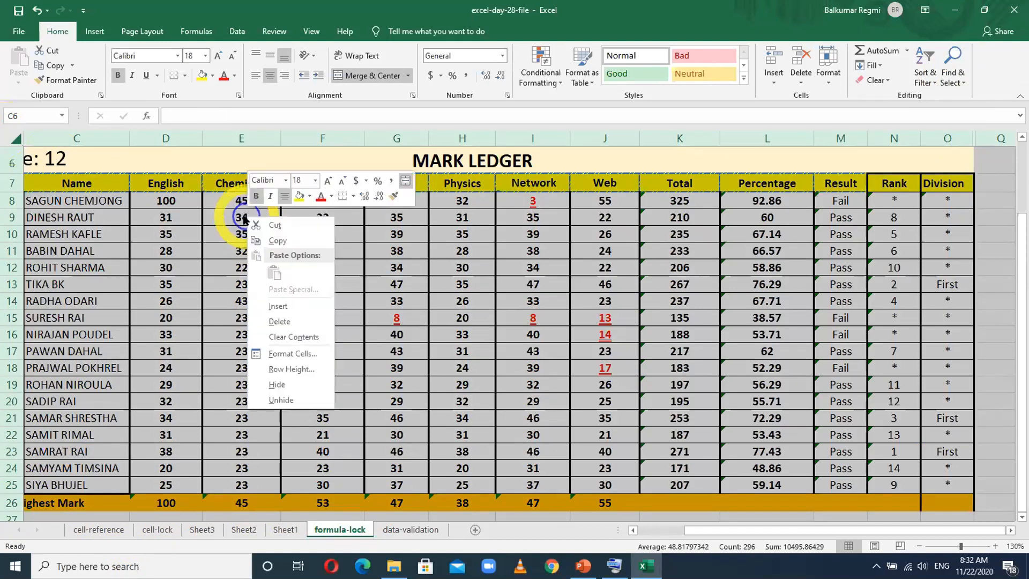
click(291, 355)
click(161, 238)
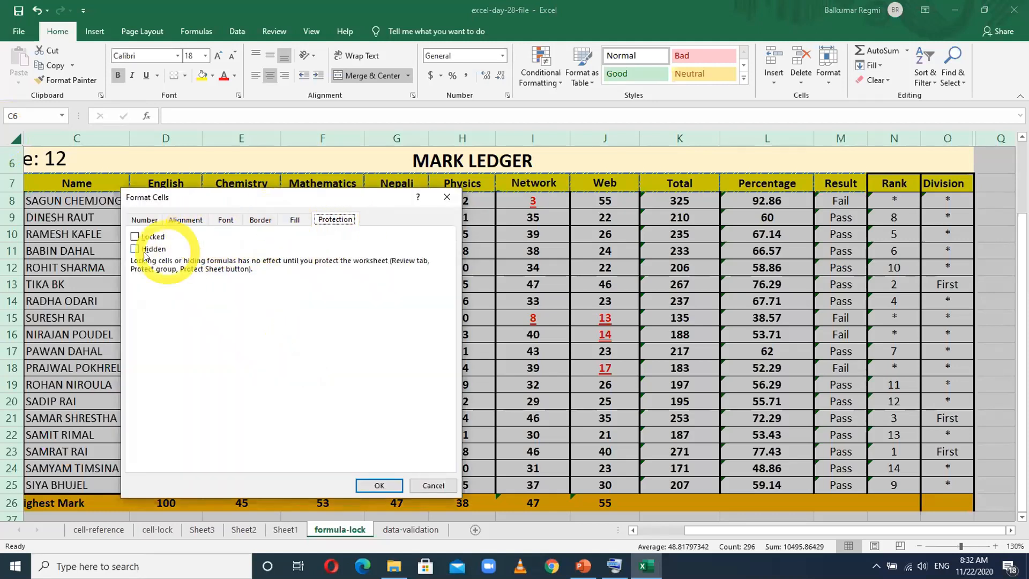
click(376, 482)
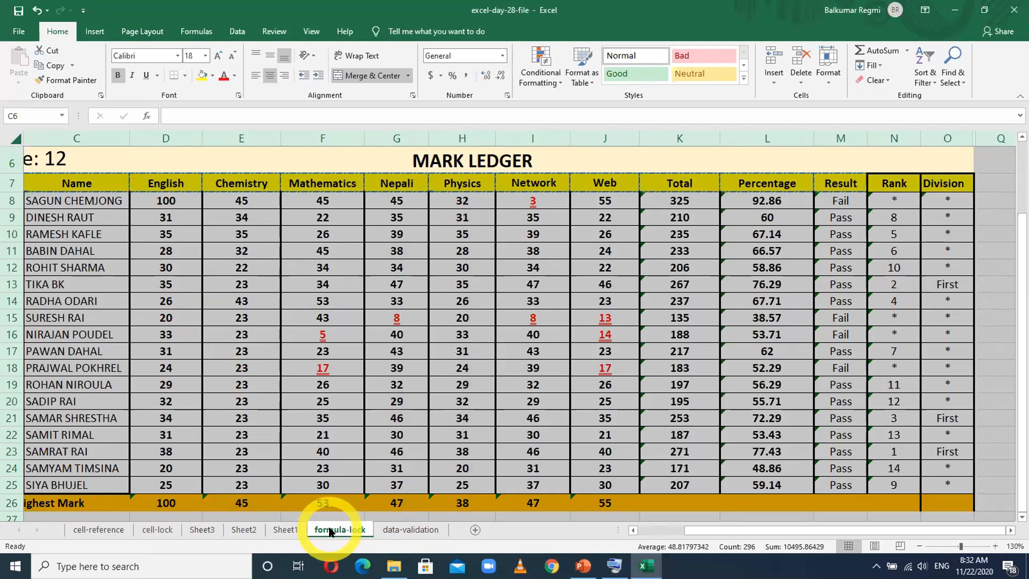
click(463, 368)
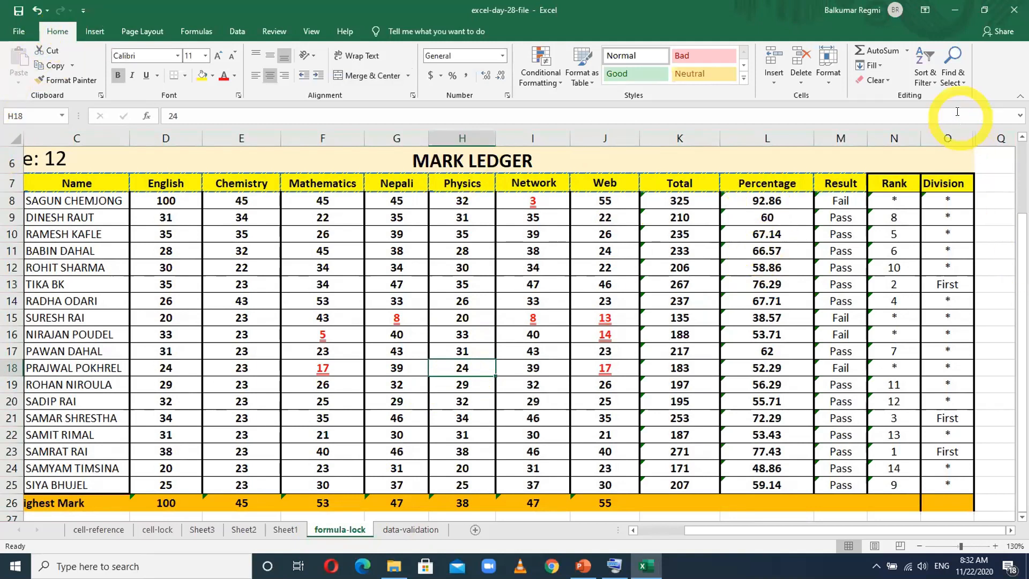
- Select all formula cells in the mark ledger and turn on Locked for them in the Format Cells protection settings
click(953, 78)
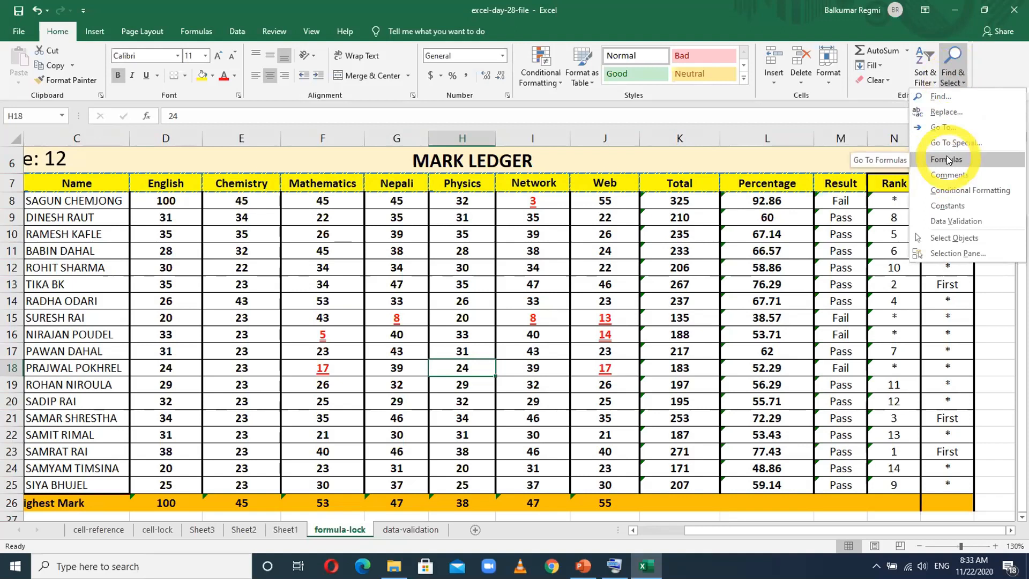
click(946, 159)
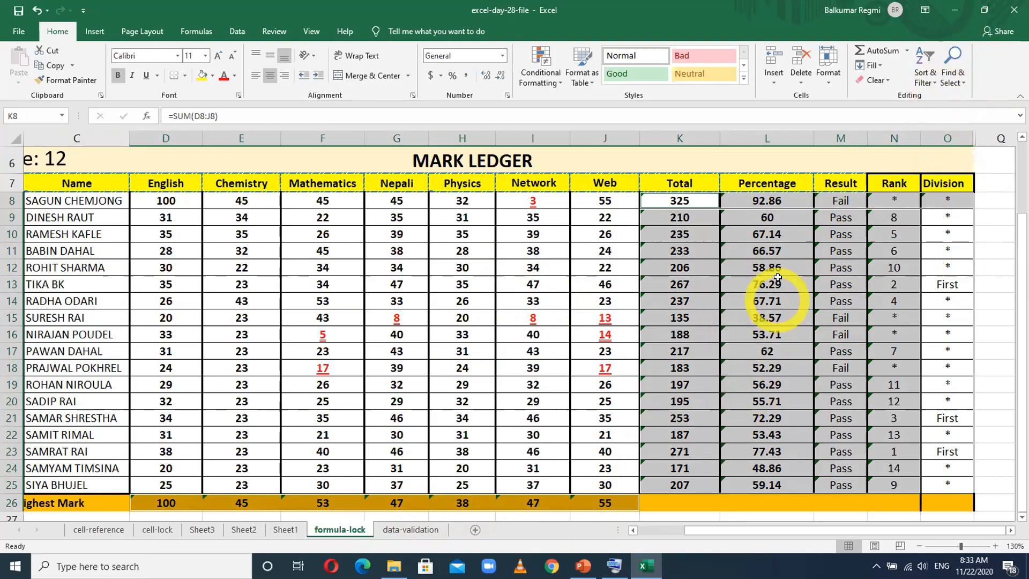
right_click(749, 232)
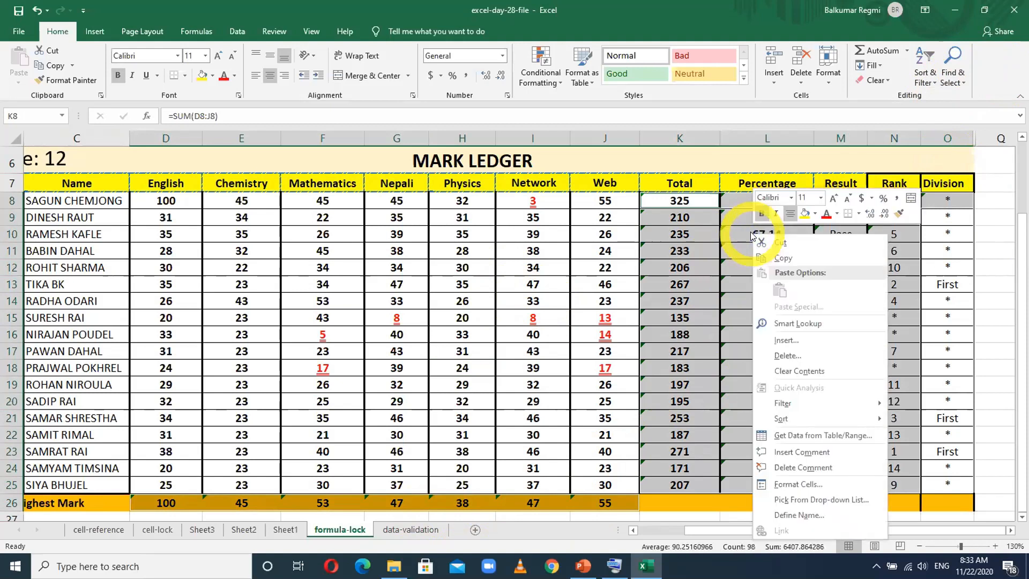
click(802, 485)
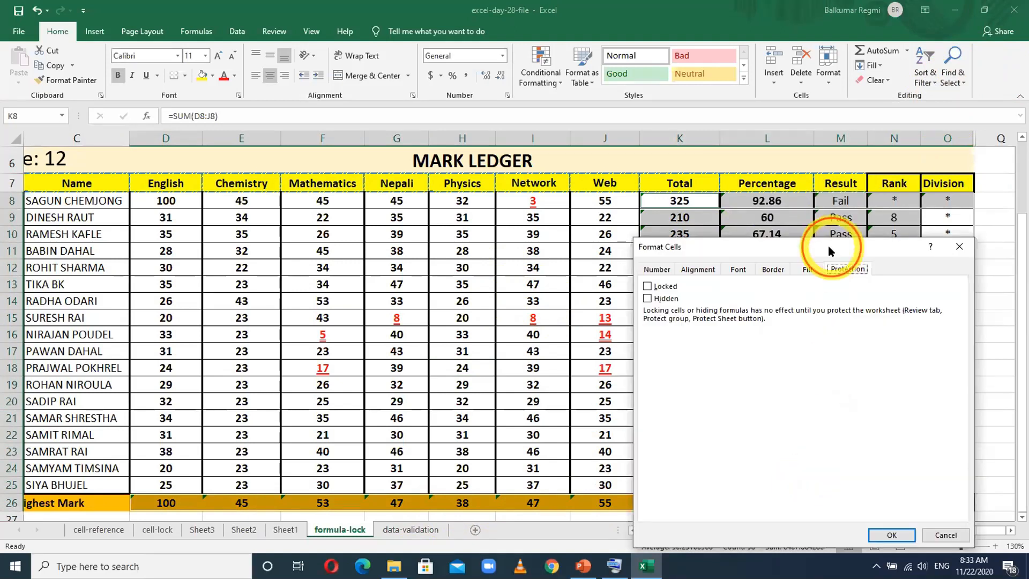
drag(828, 245, 391, 47)
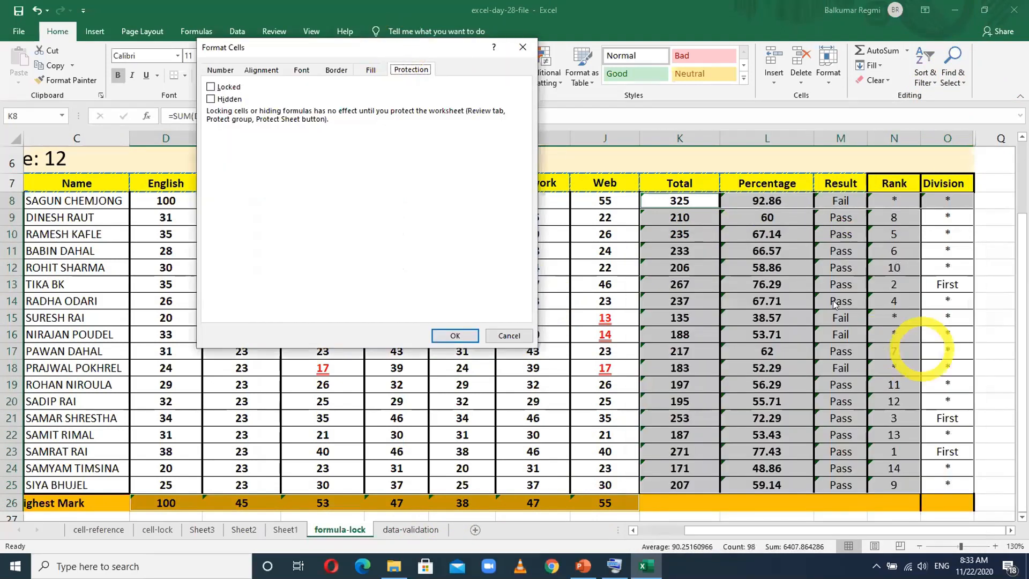
click(341, 529)
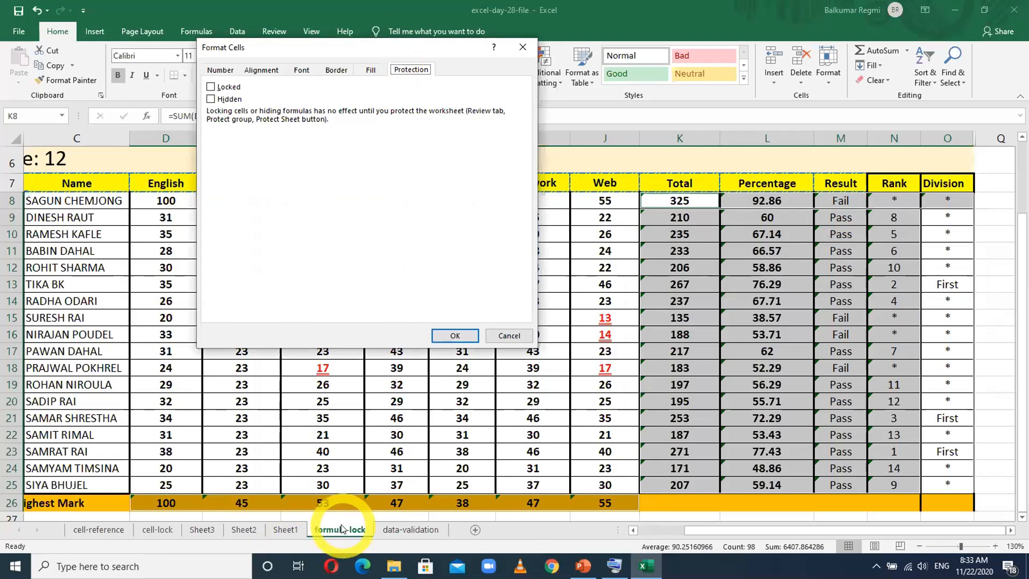
click(211, 88)
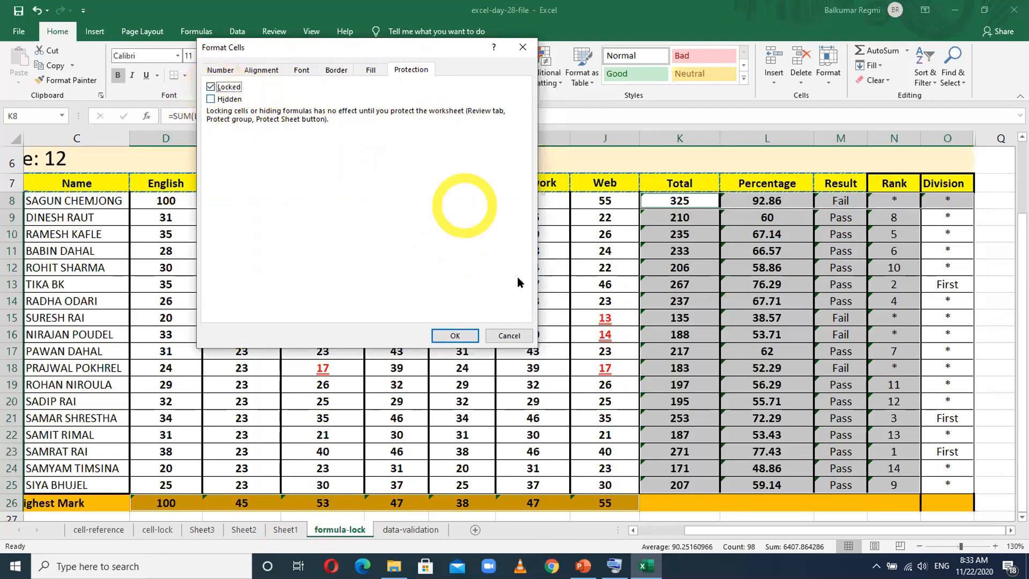
click(457, 337)
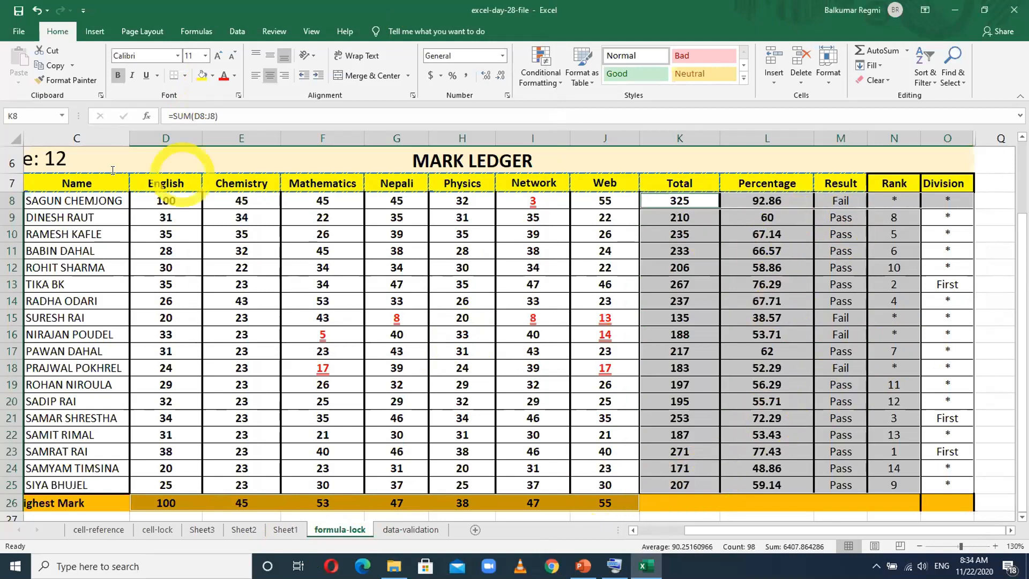
click(397, 317)
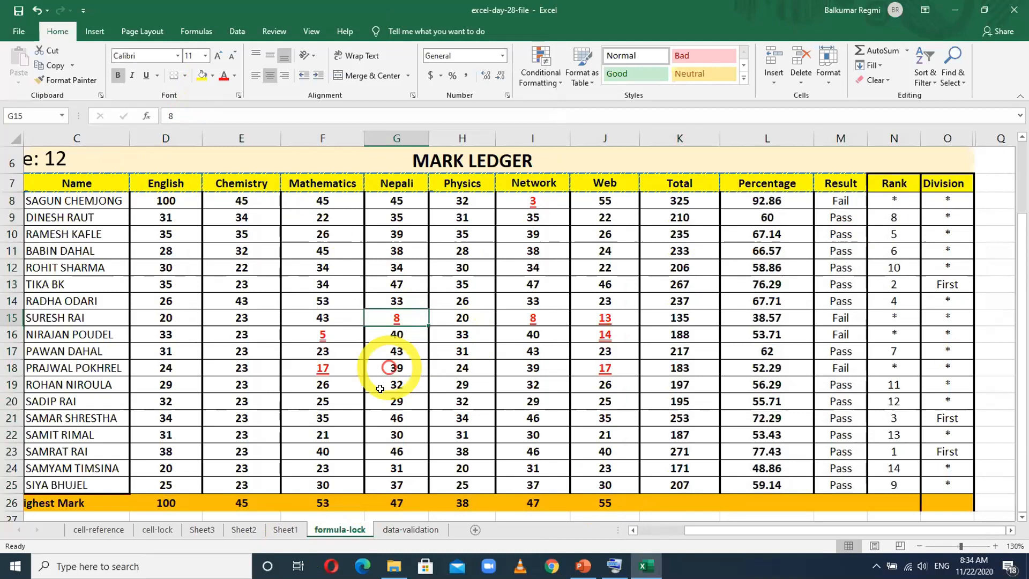
- Protect the formula-lock sheet by entering and confirming the sheet password, allowing selection of locked and unlocked cells
right_click(340, 528)
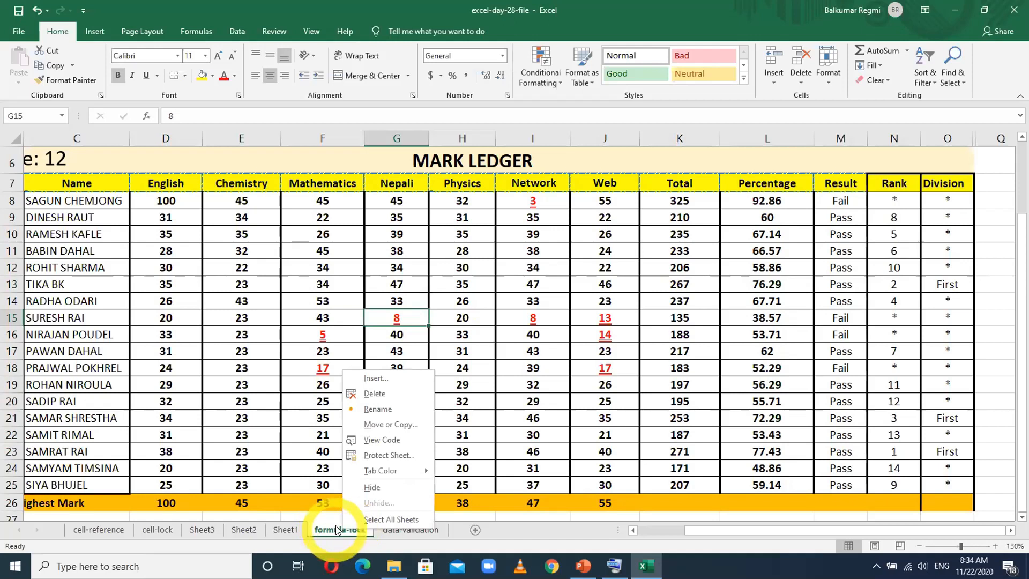
click(377, 456)
click(367, 355)
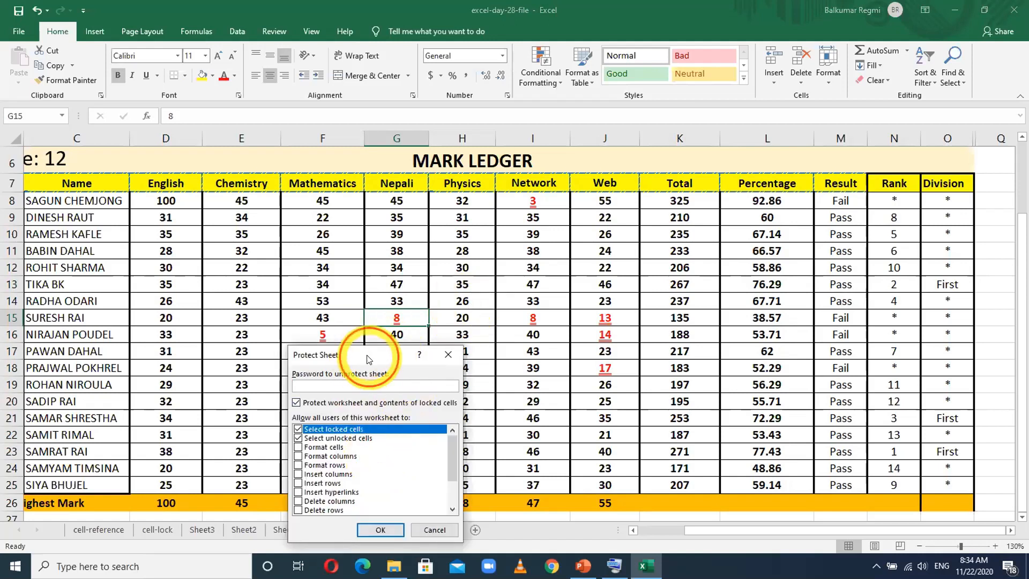
drag(367, 355, 378, 264)
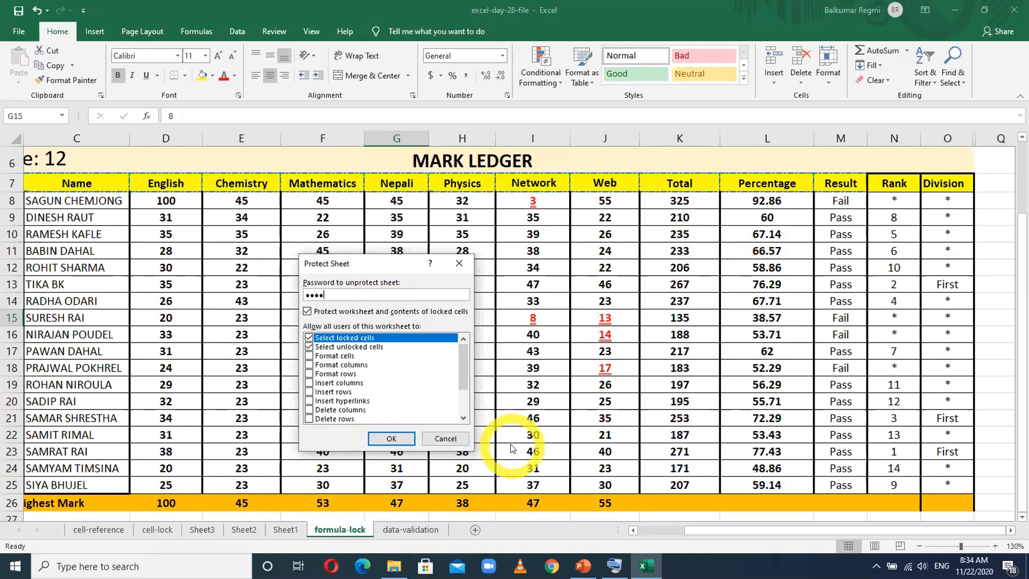
click(395, 438)
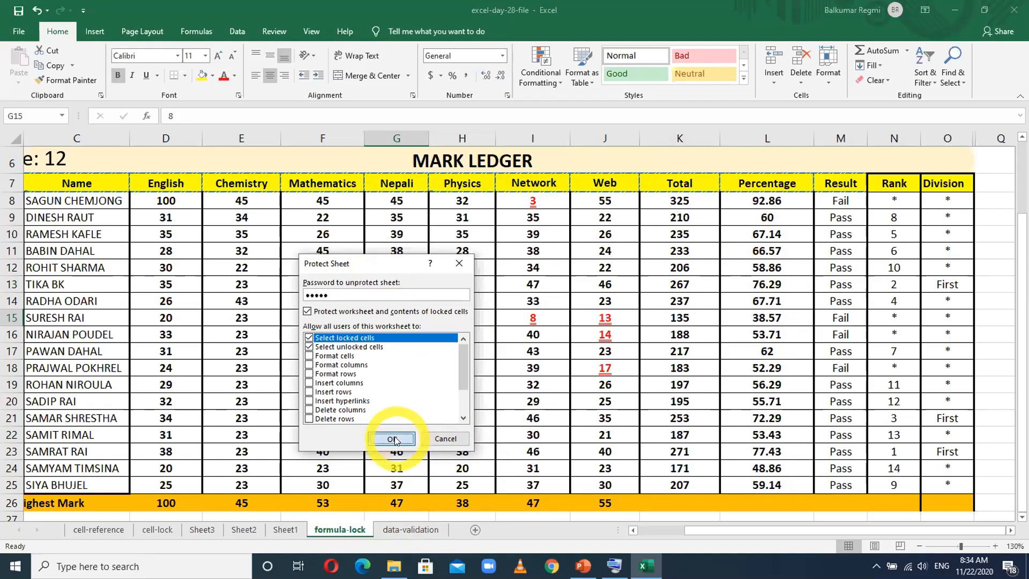
text(•••••)
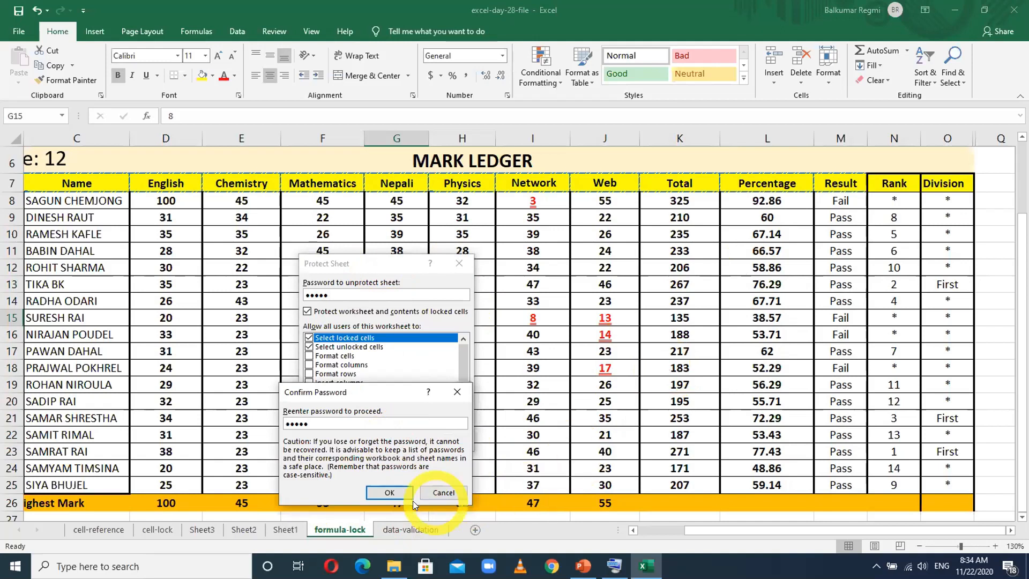
click(390, 492)
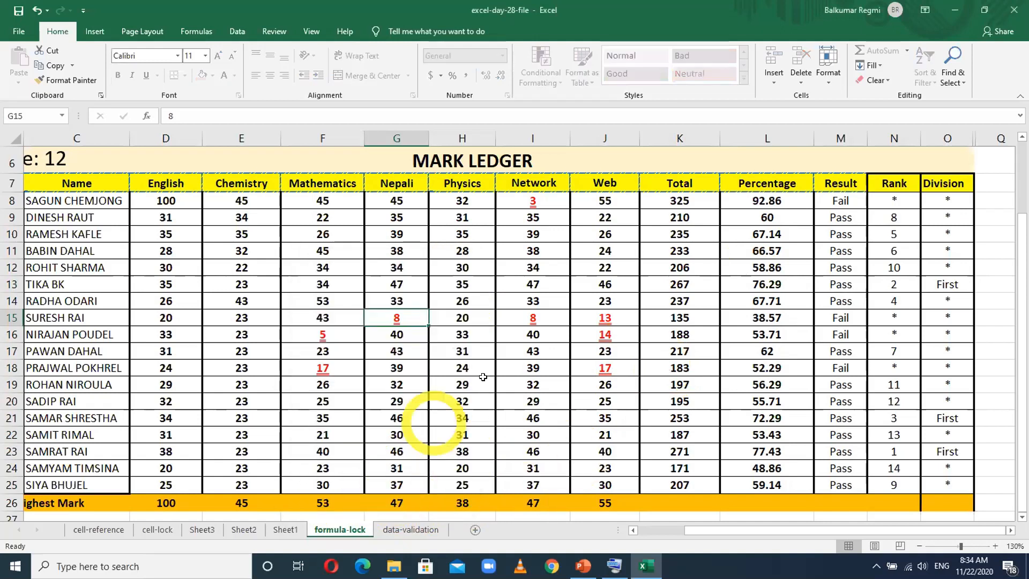
- Change the first student's English mark in D8 to 60
click(518, 361)
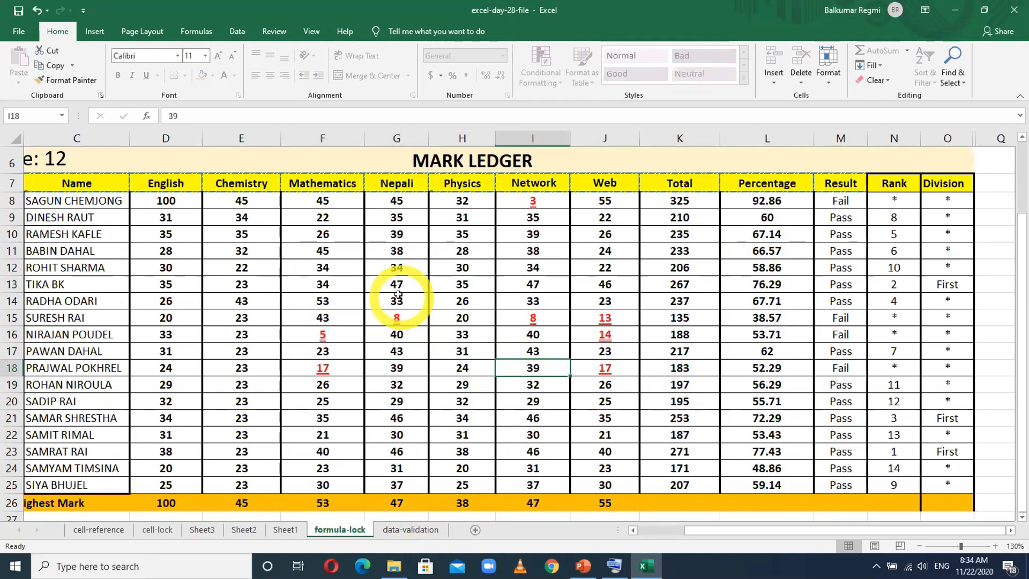
click(174, 203)
double_click(171, 202)
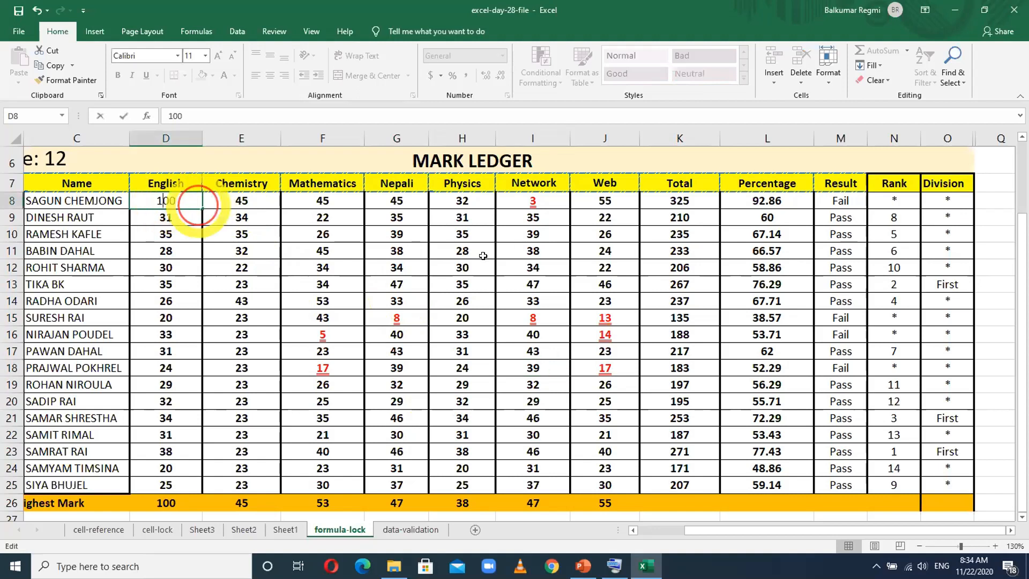
key(Delete)
key(Delete)
key(BackSpace)
text(60)
key(Return)
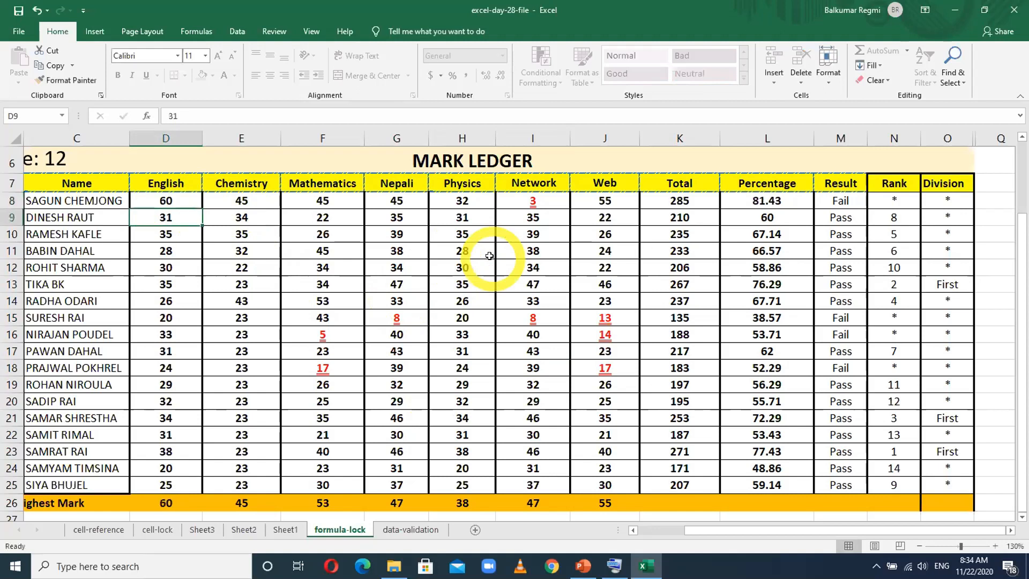
- Try to edit the first student's Total formula in K8 on the protected sheet, and view the formula in the formula bar
click(680, 200)
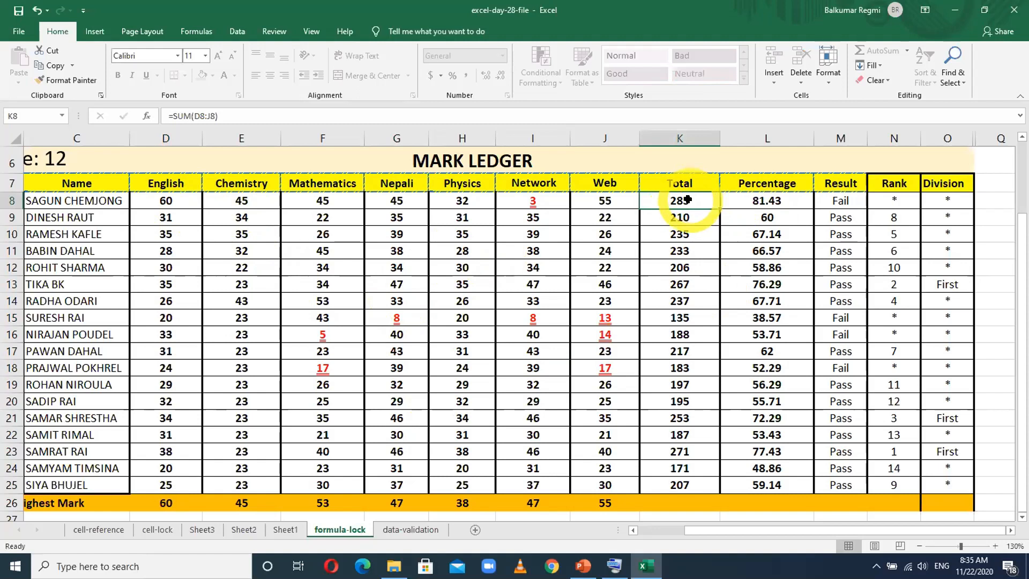
double_click(687, 200)
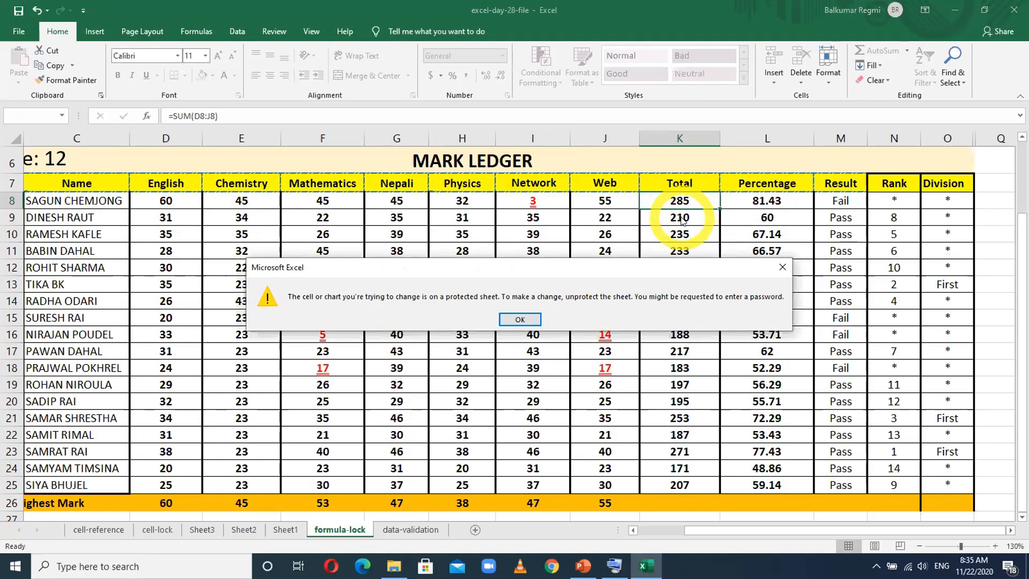
click(525, 320)
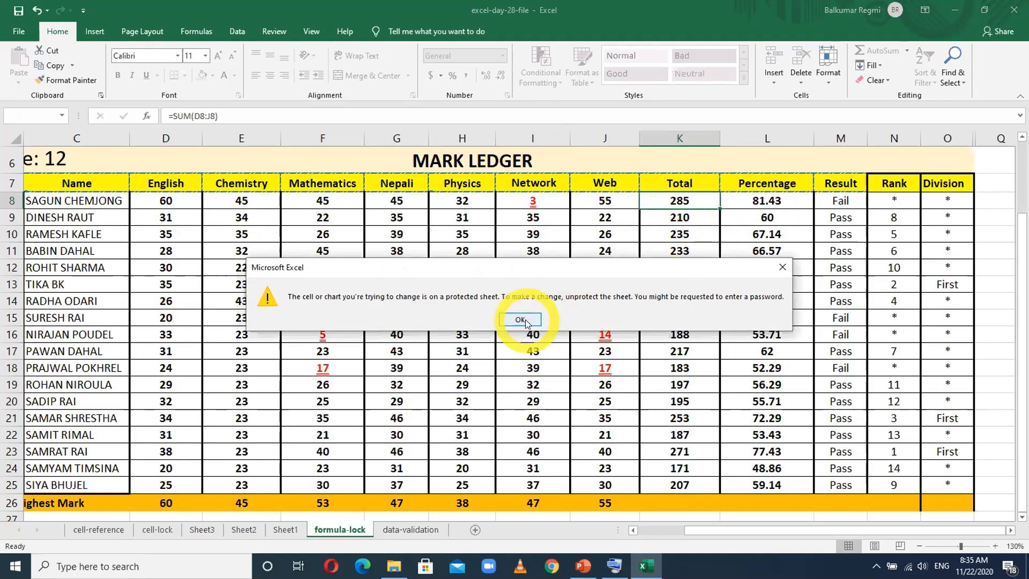
click(527, 321)
click(683, 201)
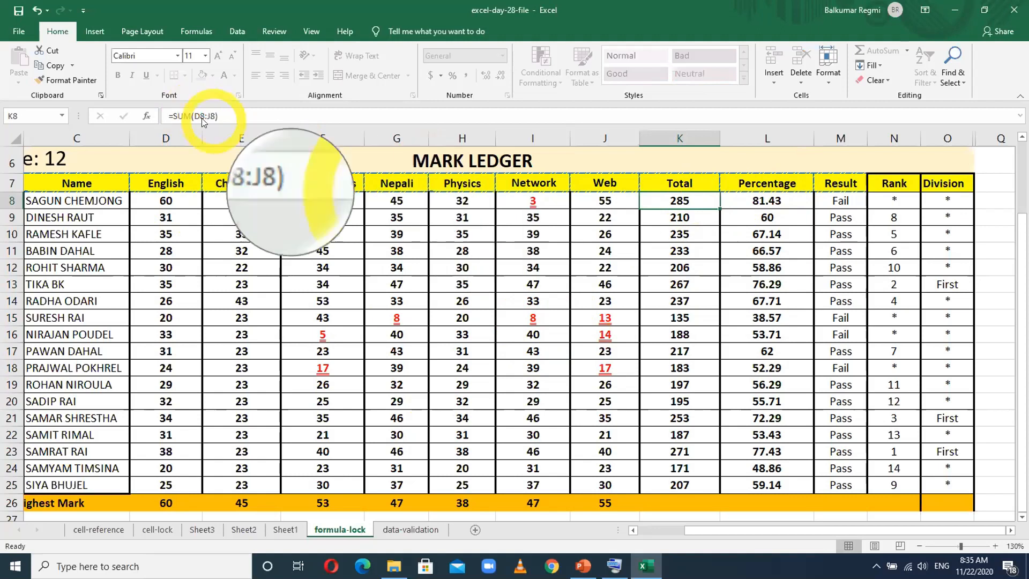
key(F12)
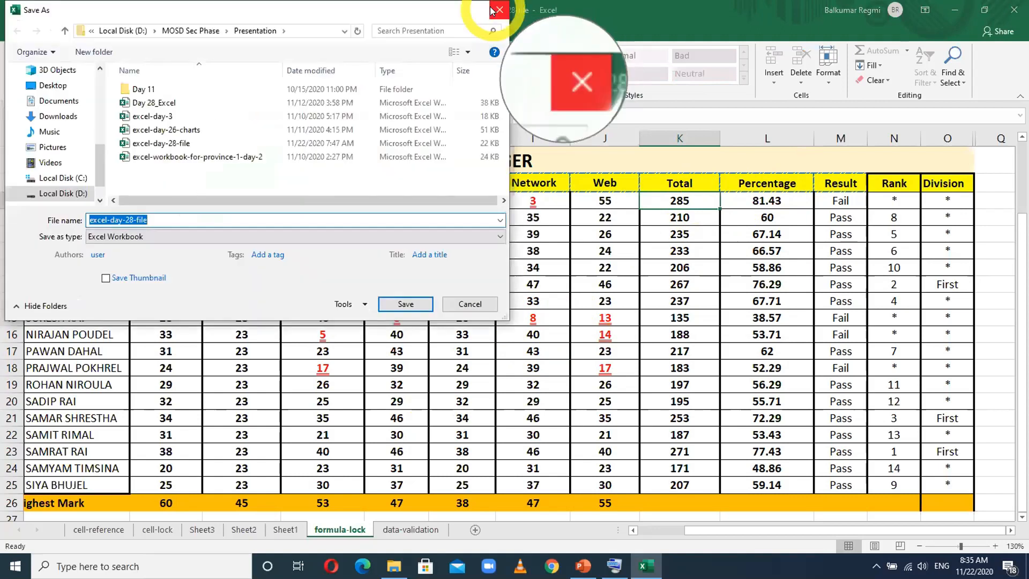
click(493, 10)
click(679, 206)
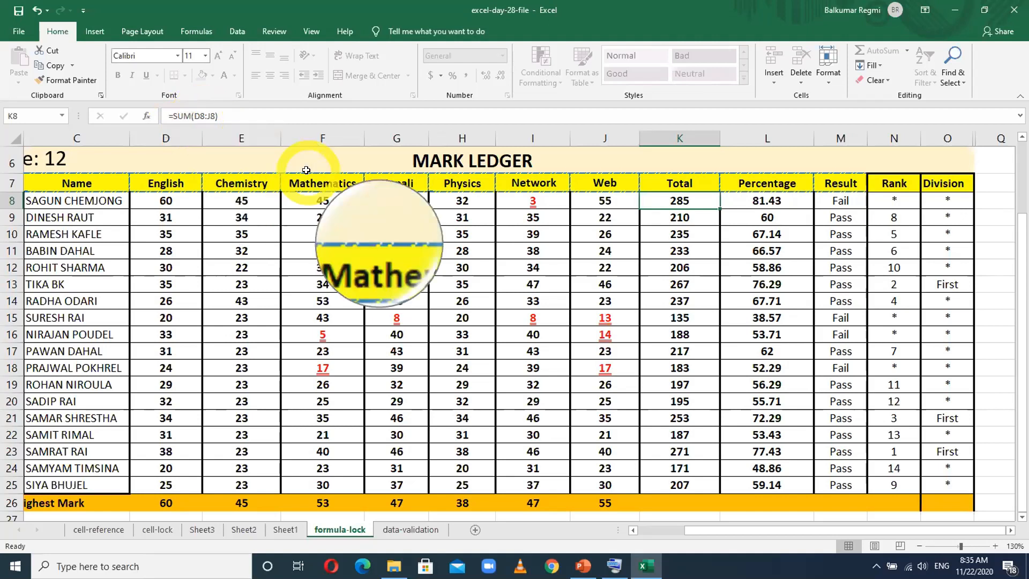
key(F12)
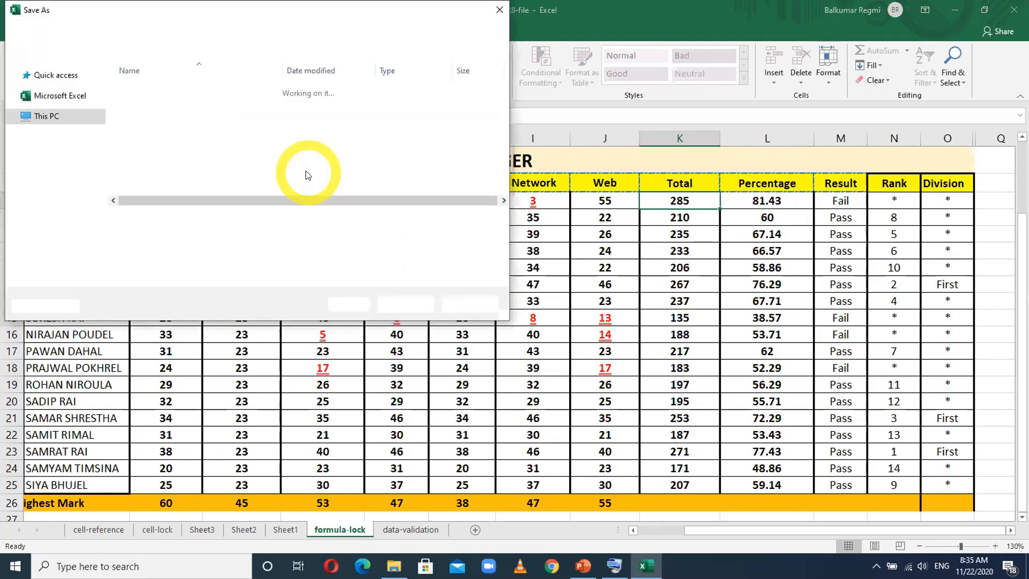
click(470, 303)
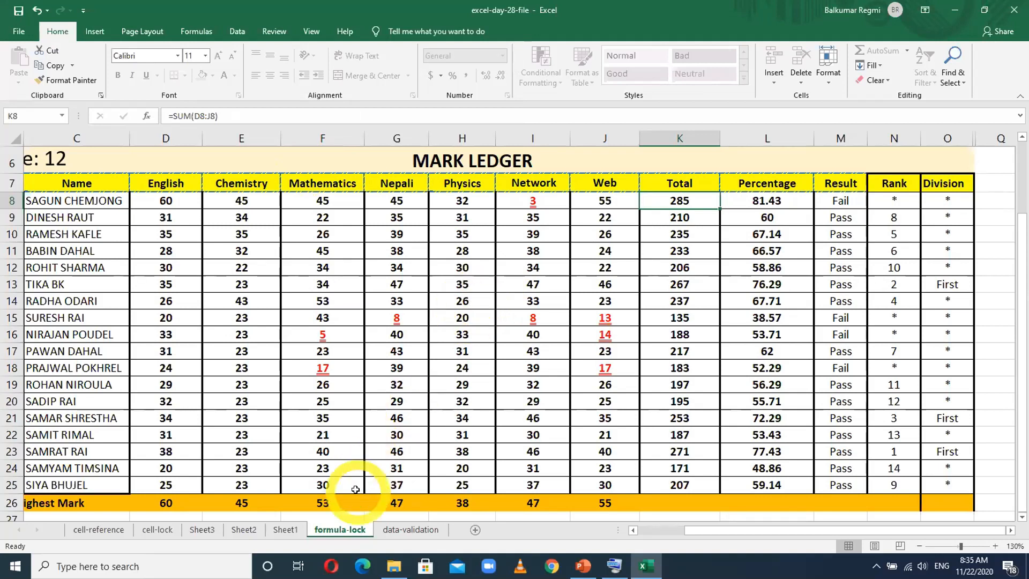
- Unprotect the formula-lock sheet by entering the sheet password
right_click(333, 532)
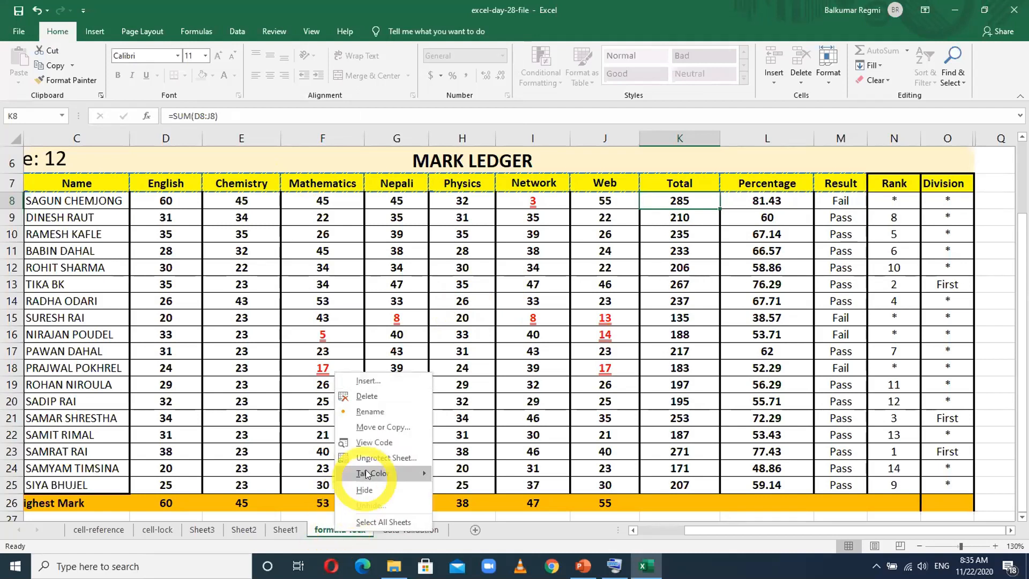
click(382, 457)
text(•••••)
key(Return)
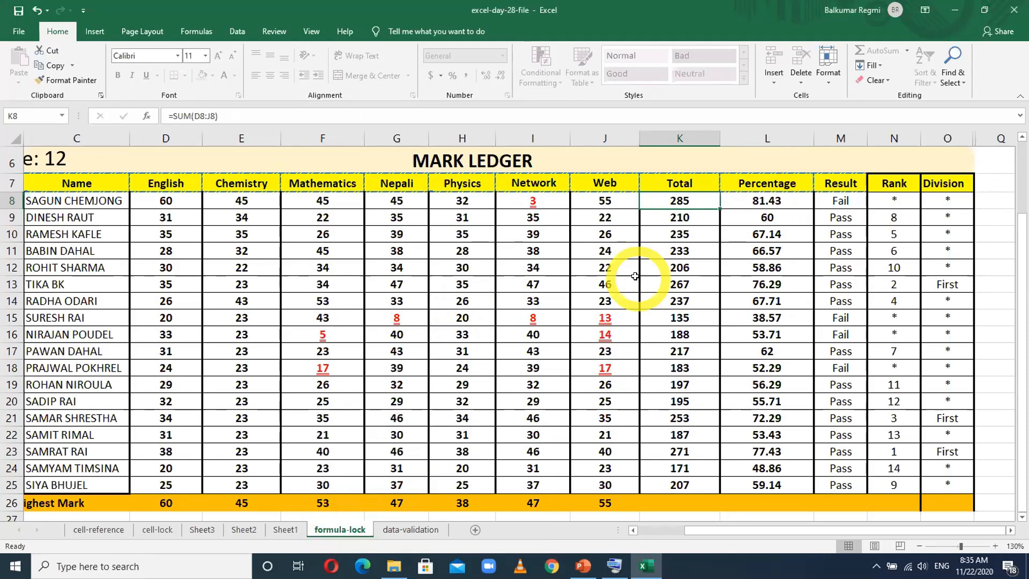
- Select all formula cells in the mark ledger and turn on Hidden for them in the Format Cells protection settings, keeping Locked on
click(679, 283)
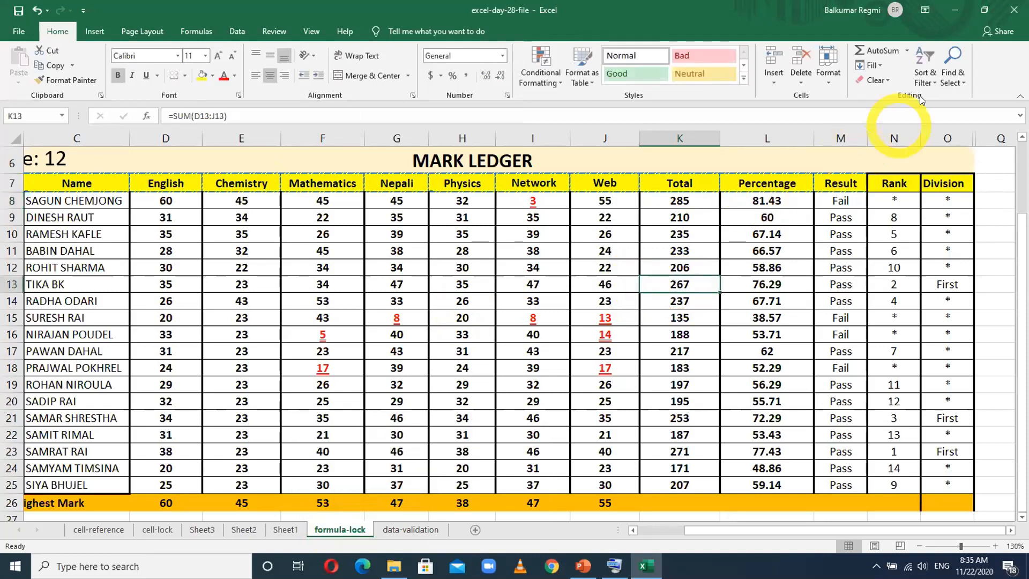
click(950, 80)
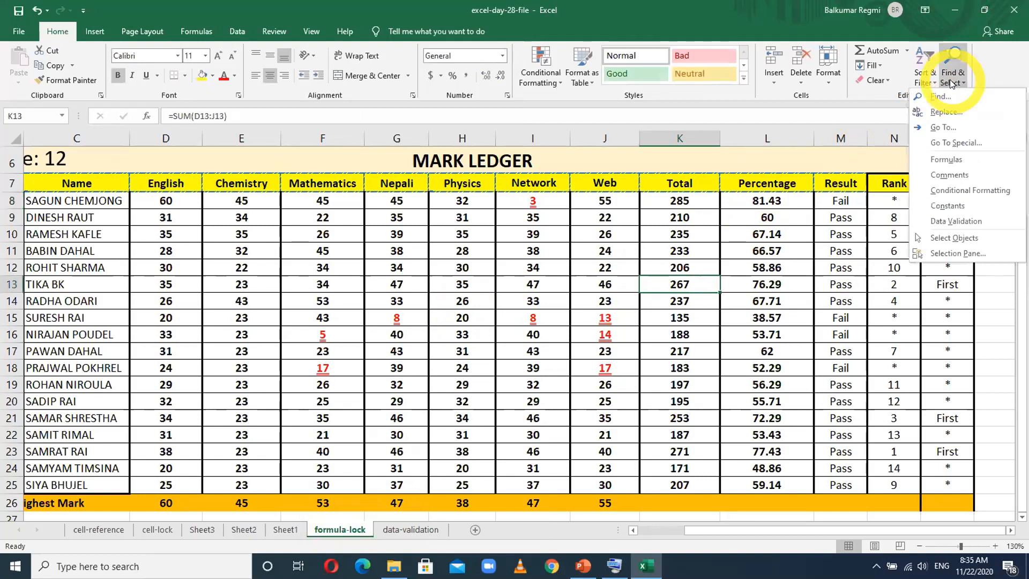
click(946, 159)
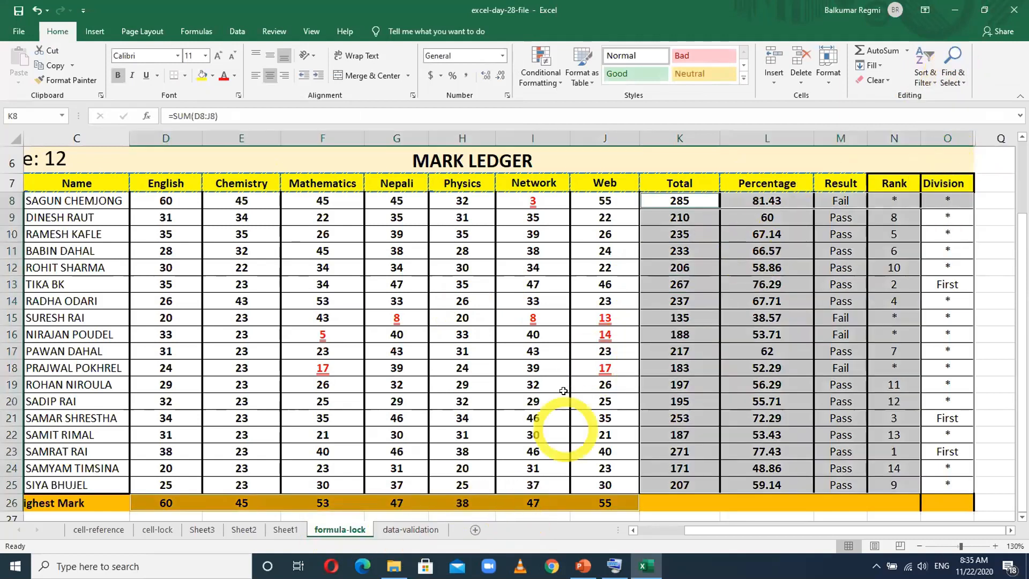
right_click(673, 221)
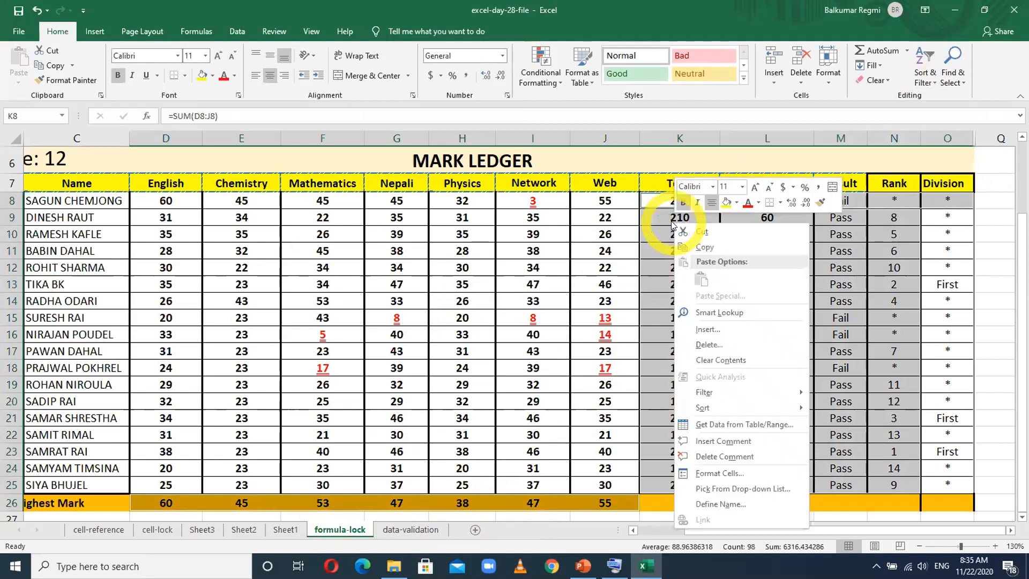
click(712, 473)
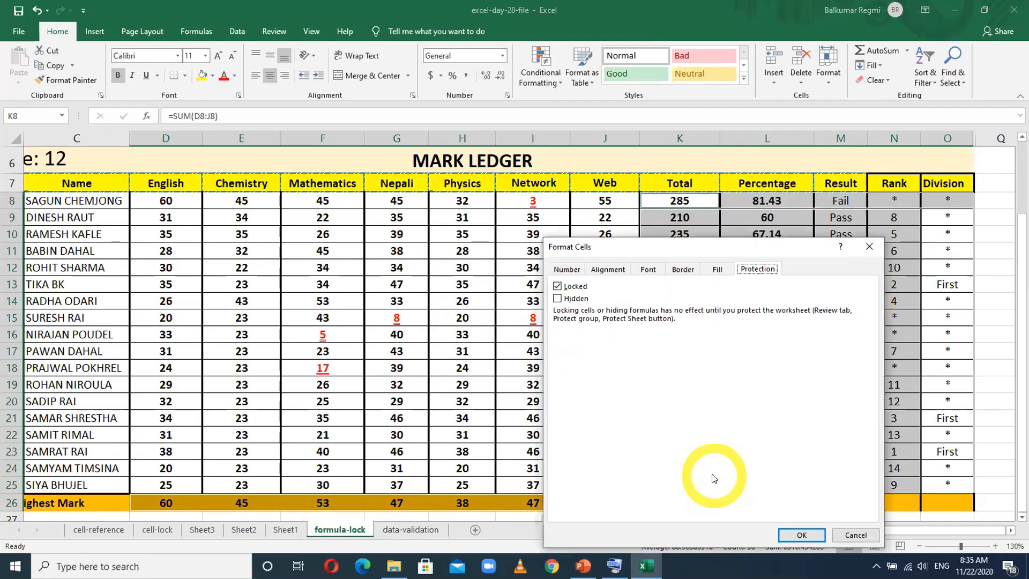
click(557, 299)
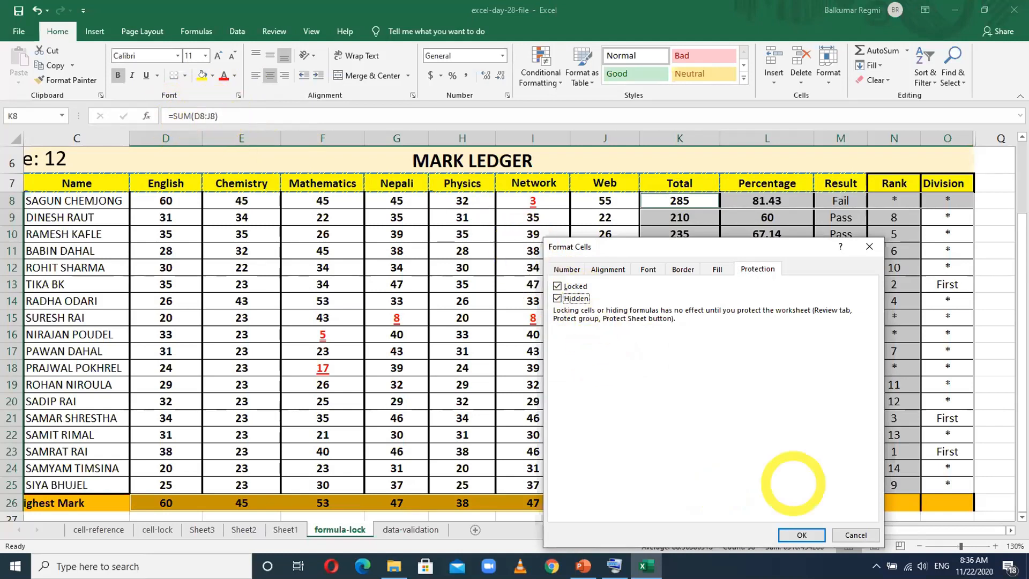
click(804, 534)
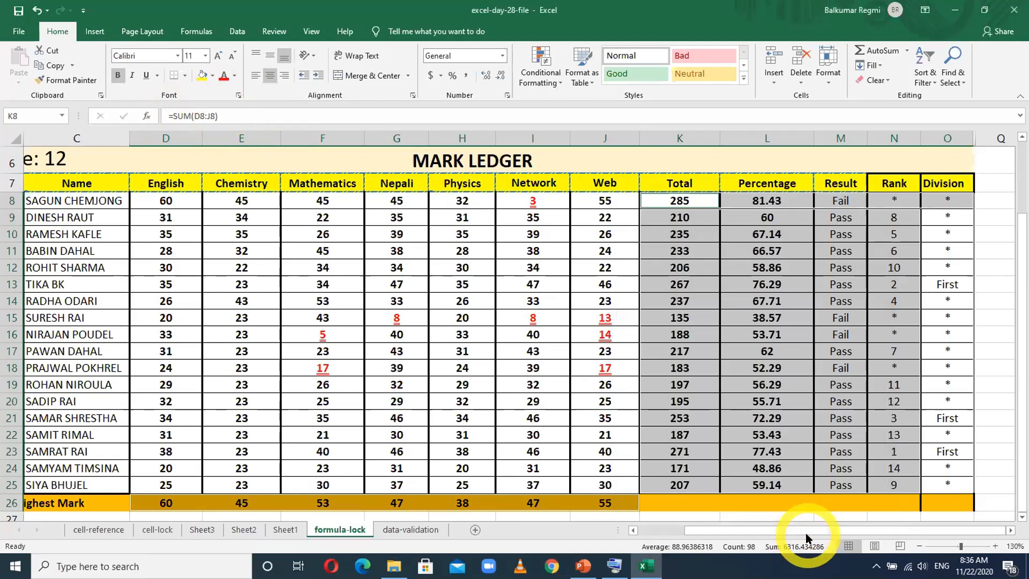
- Protect the formula-lock sheet without a password, allowing selection of locked and unlocked cells
right_click(343, 531)
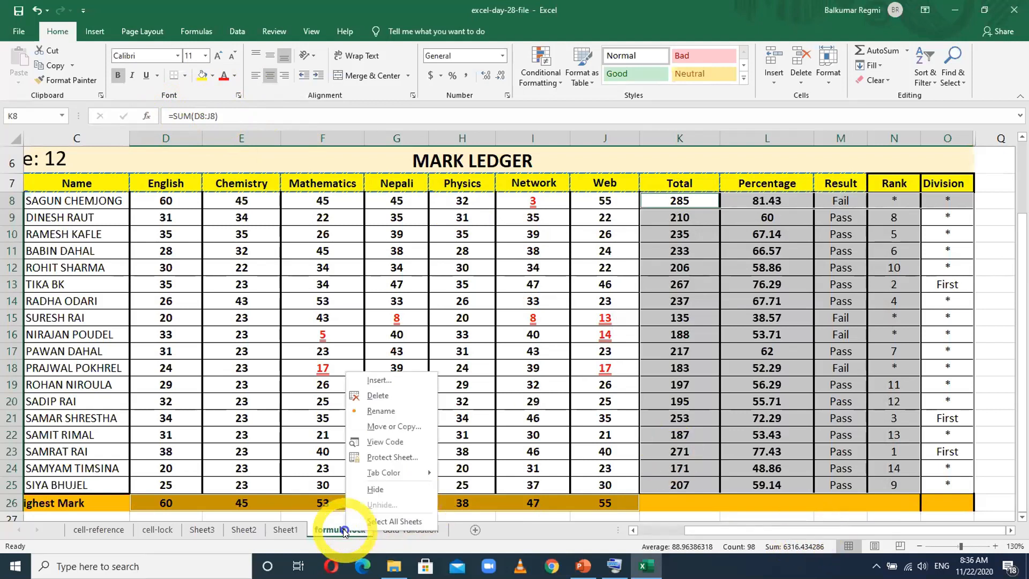
click(383, 457)
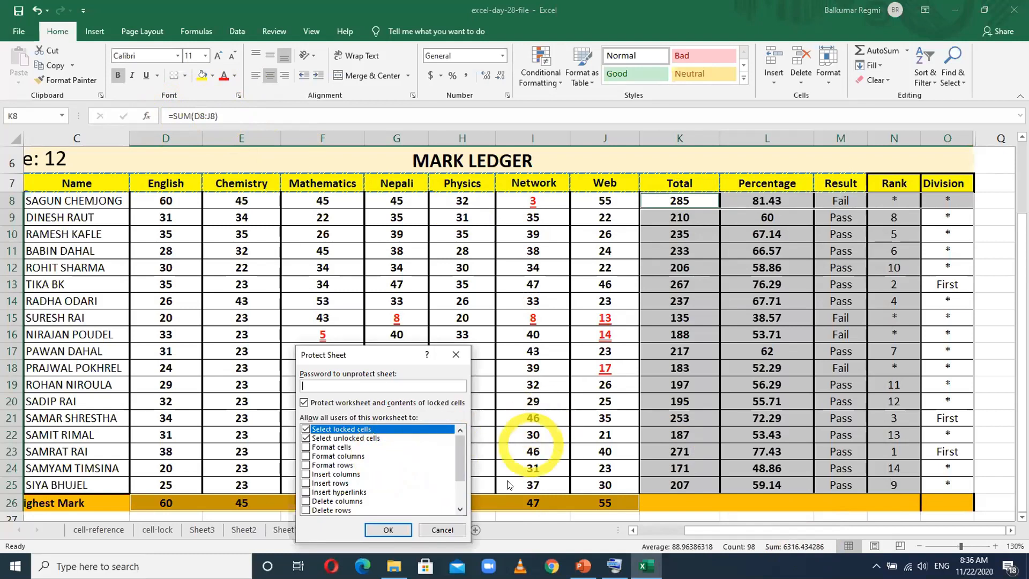
click(388, 529)
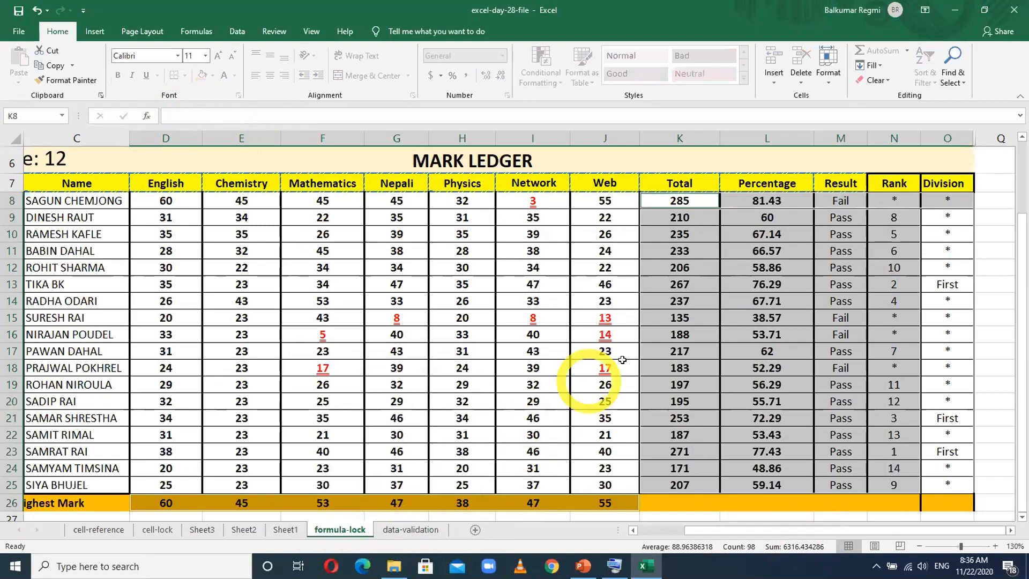
- Check the formula bar for the first student's Total in K8 and Percentage in L8, and try to edit L8
click(686, 196)
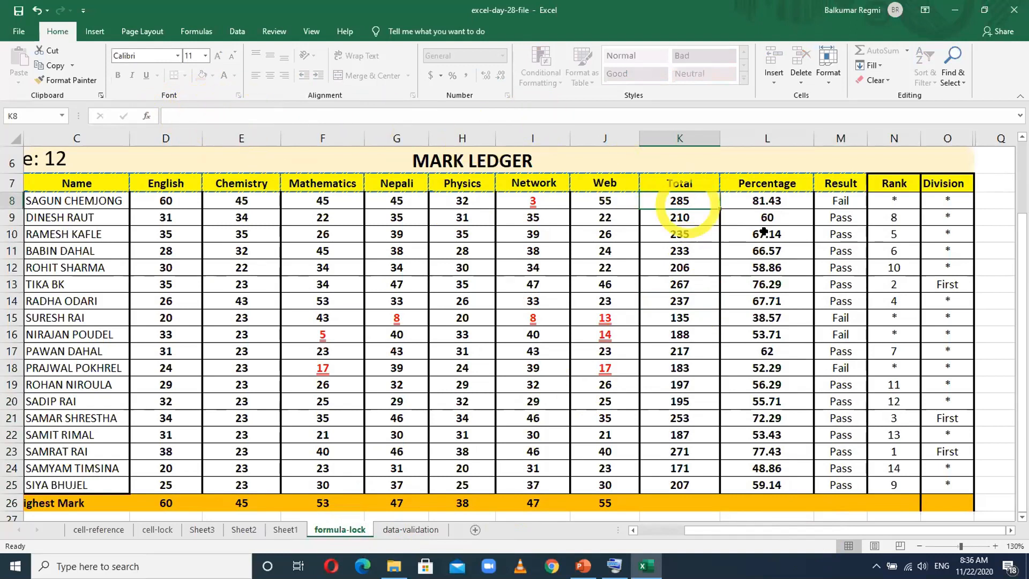
click(768, 196)
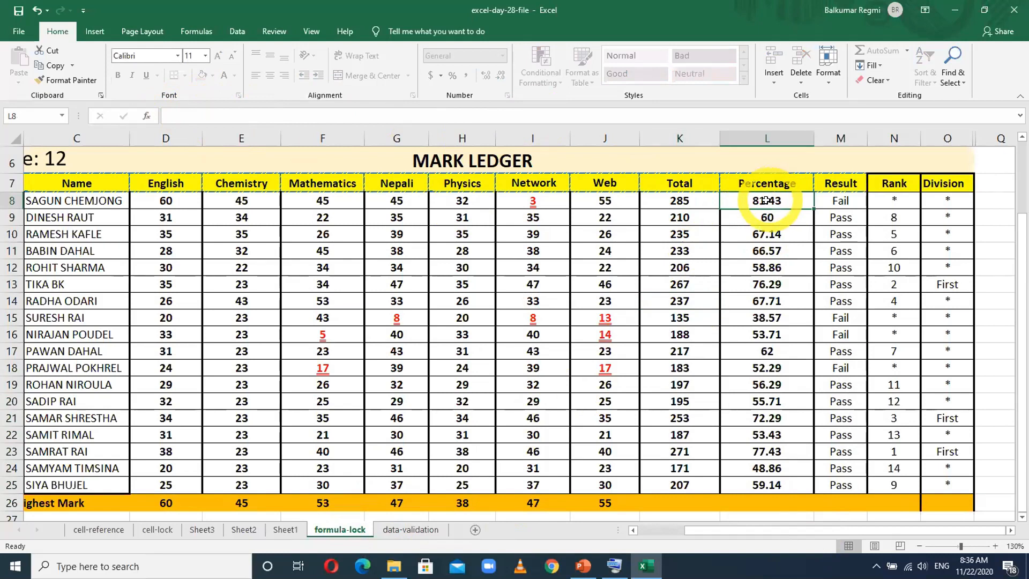
double_click(768, 197)
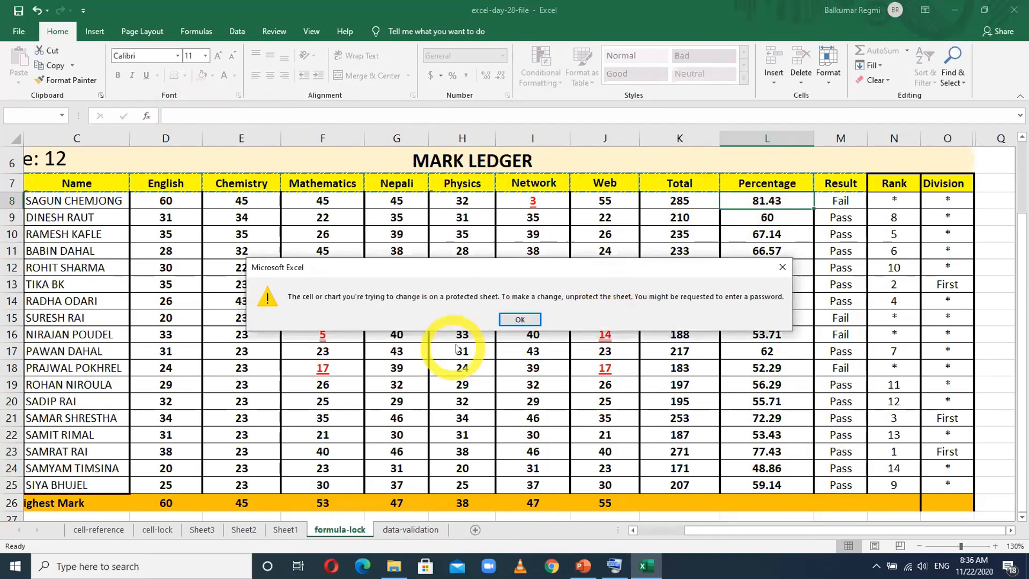
click(502, 320)
double_click(753, 203)
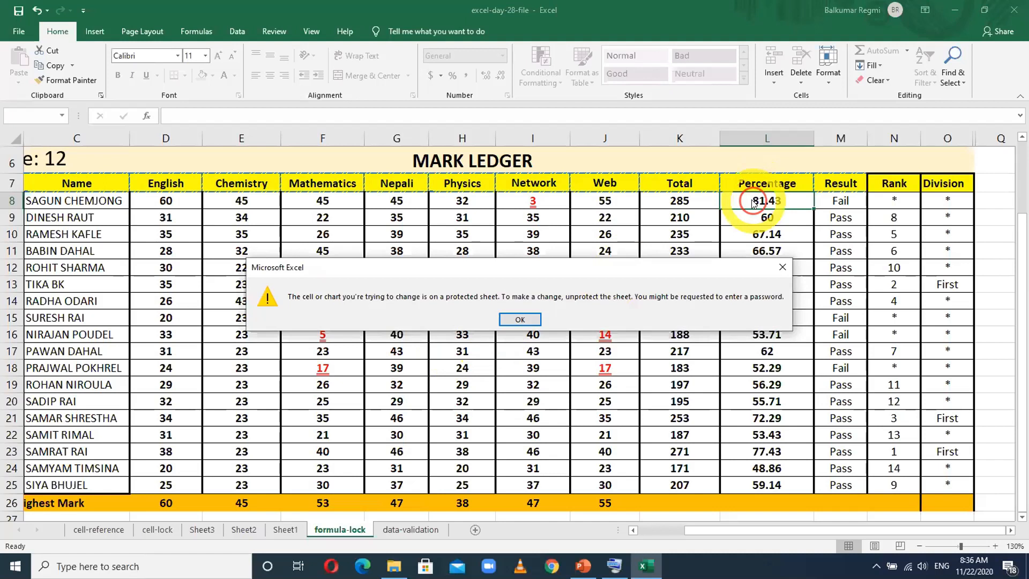
click(517, 319)
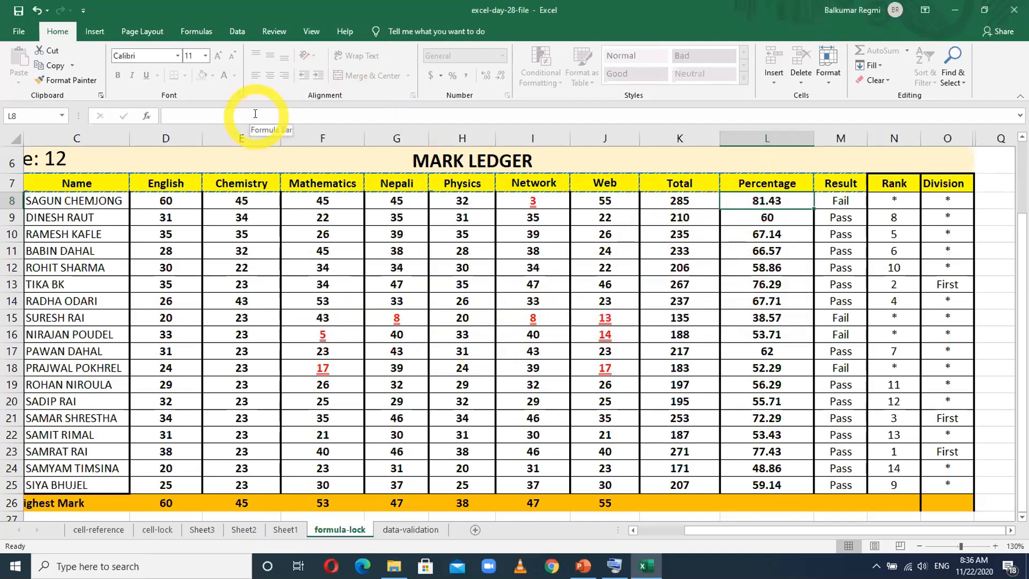
- Inspect the unlocked English and Chemistry marks in D8 and E8, and select the name and mark cells C8:J23
click(176, 197)
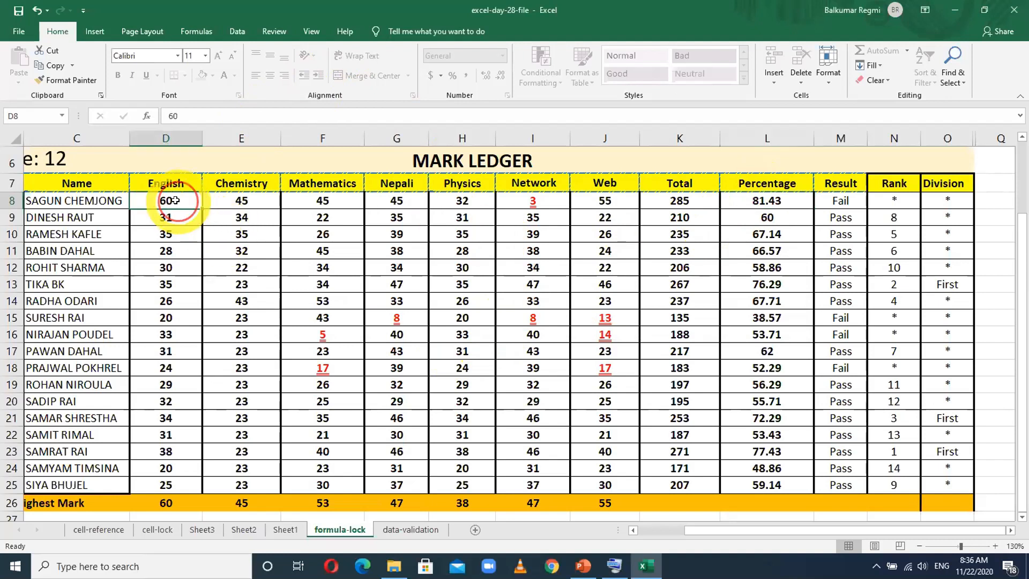
click(244, 199)
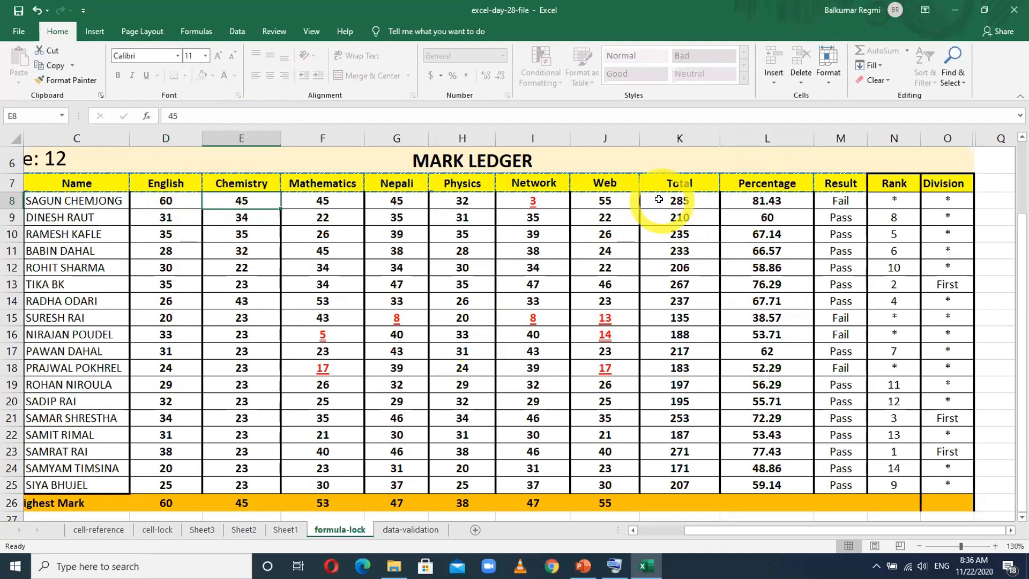
drag(171, 217, 485, 436)
drag(59, 201, 571, 449)
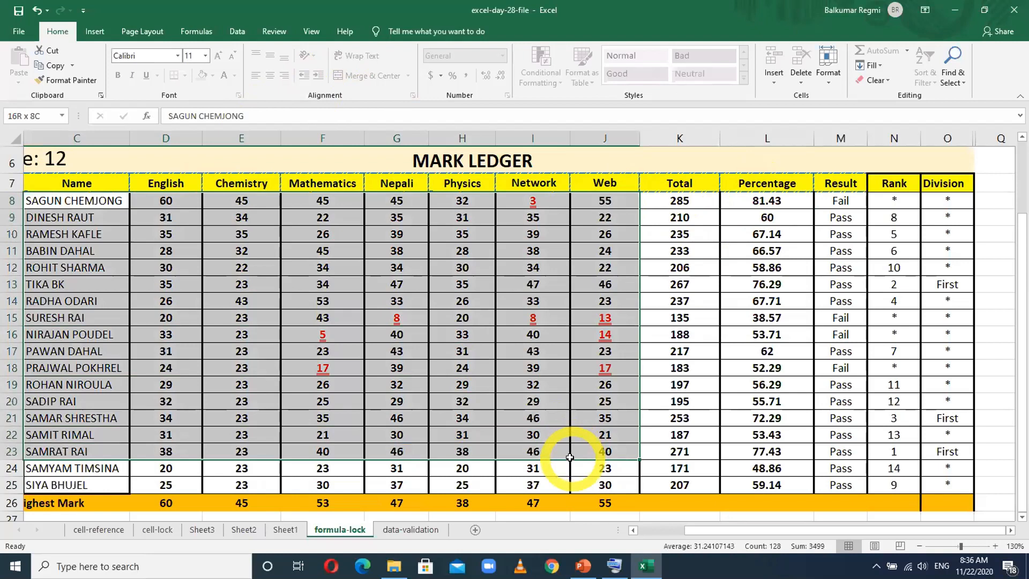
click(509, 301)
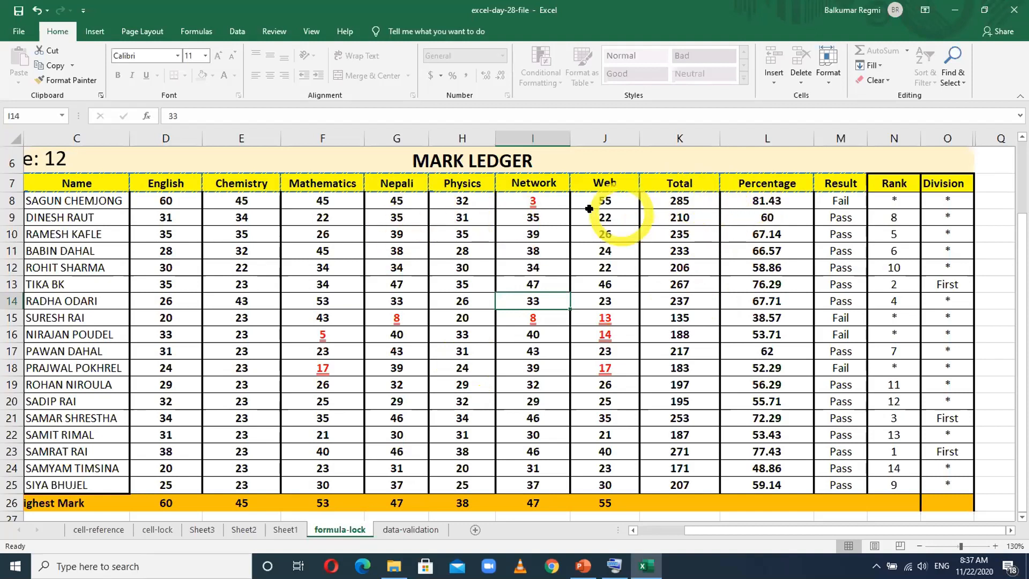
- Change the first student's Network mark in I8 to 30
click(533, 200)
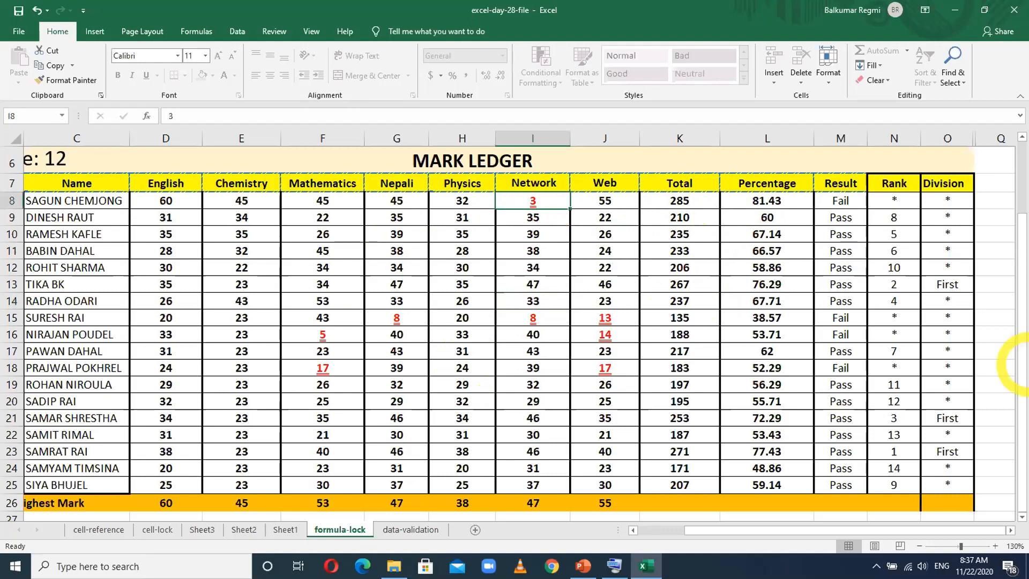
text(30)
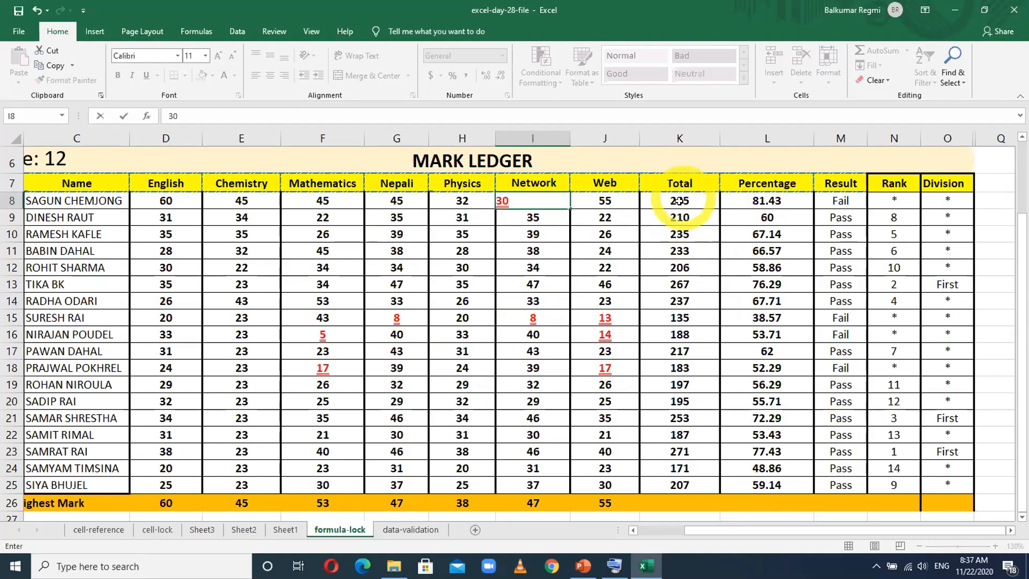
key(Tab)
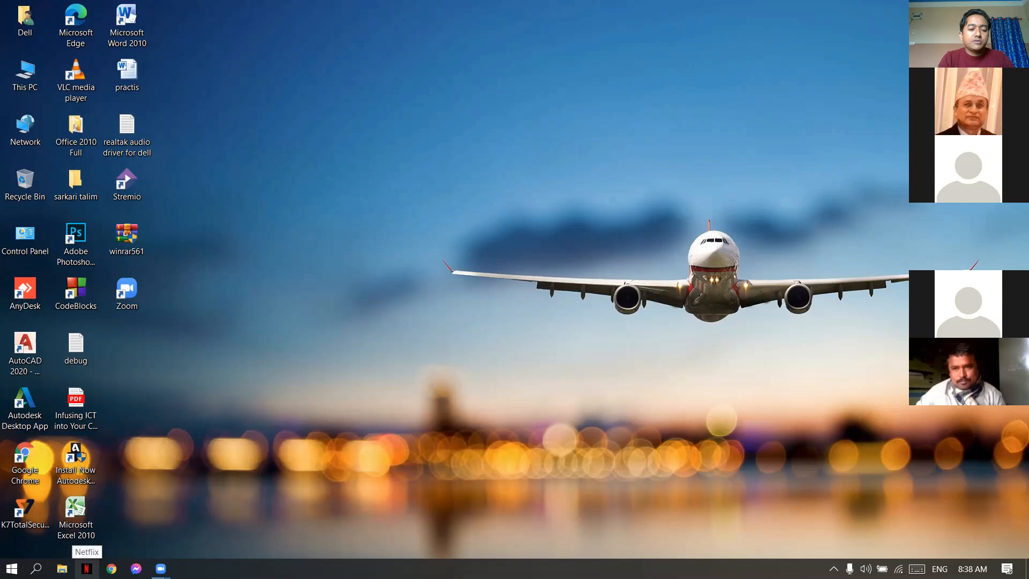
- Open the Netflix app
click(87, 568)
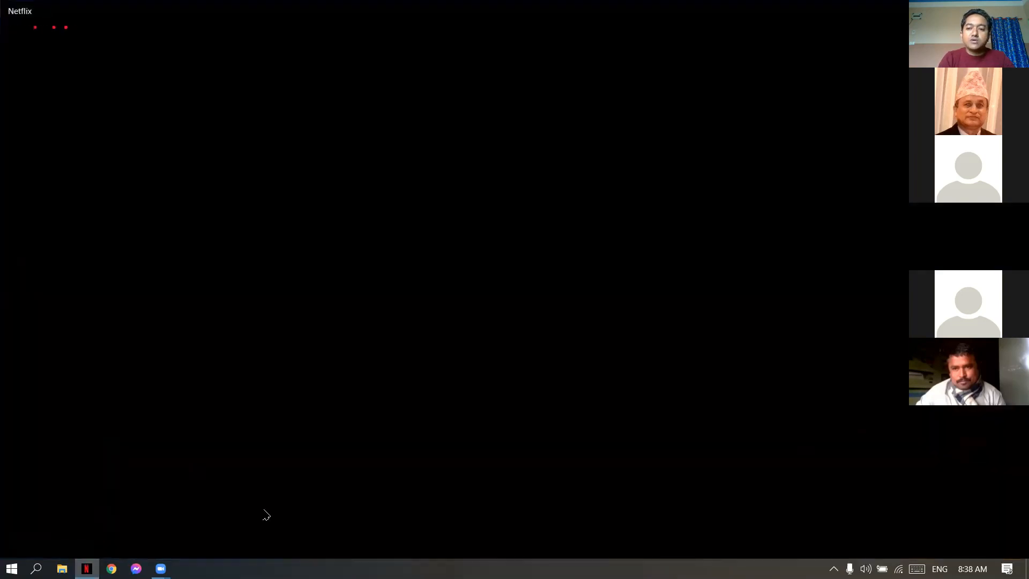
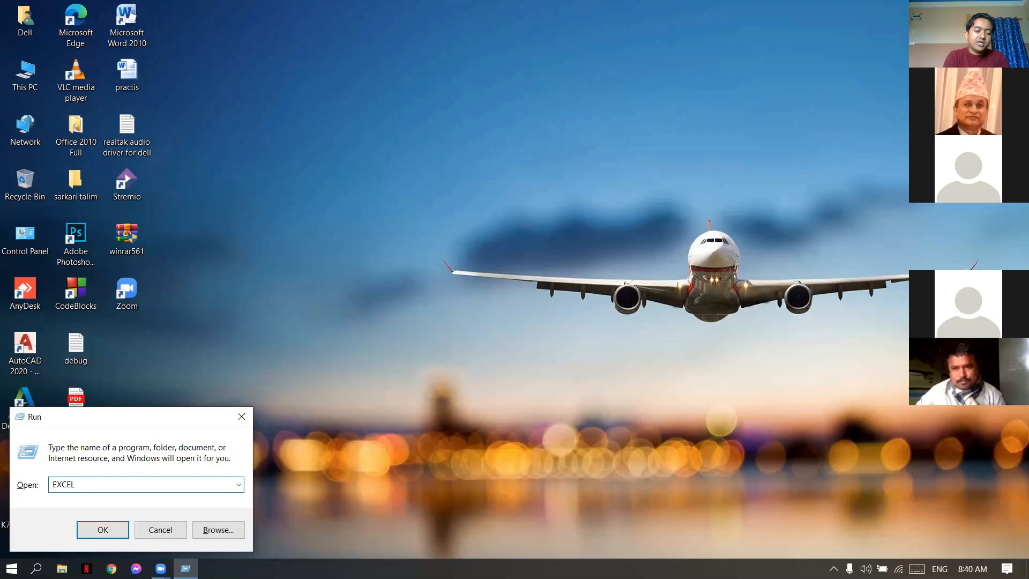
- Launch Excel with a new blank workbook
key(Return)
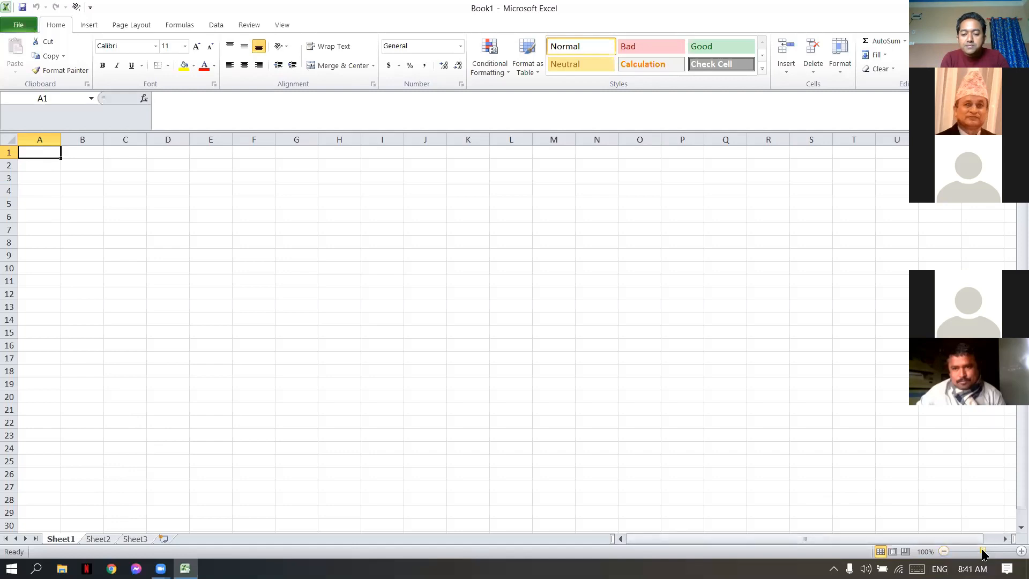
click(1014, 551)
click(1014, 551)
click(1014, 551)
click(1014, 551)
click(1014, 550)
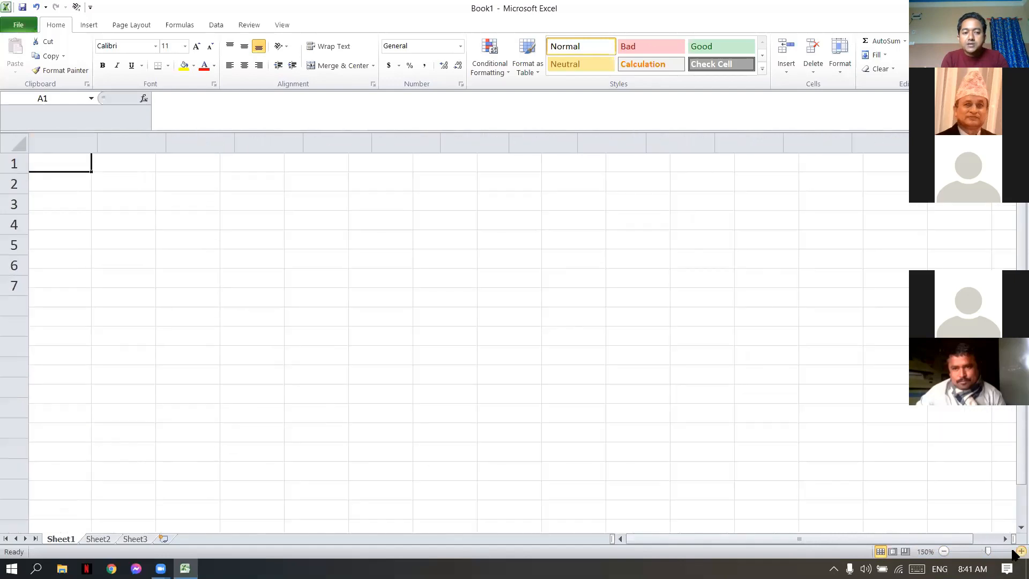
click(1013, 551)
click(1014, 551)
click(1013, 551)
click(1013, 551)
click(1013, 551)
click(1014, 551)
click(1014, 551)
click(1014, 551)
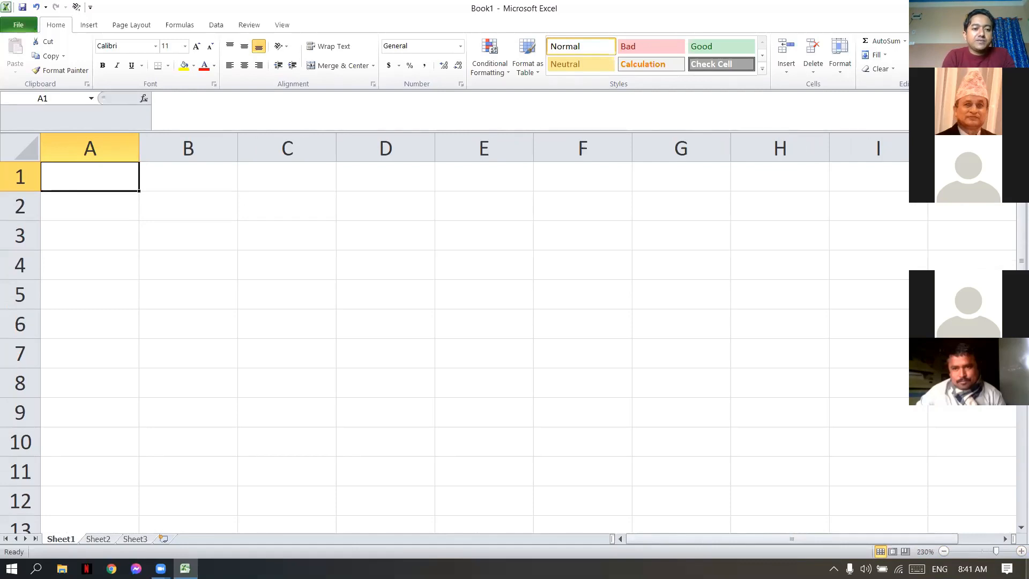
- Enter the column headings FRIST NO, SEC NO and SUM in cells A1, B1 and C1
text(F)
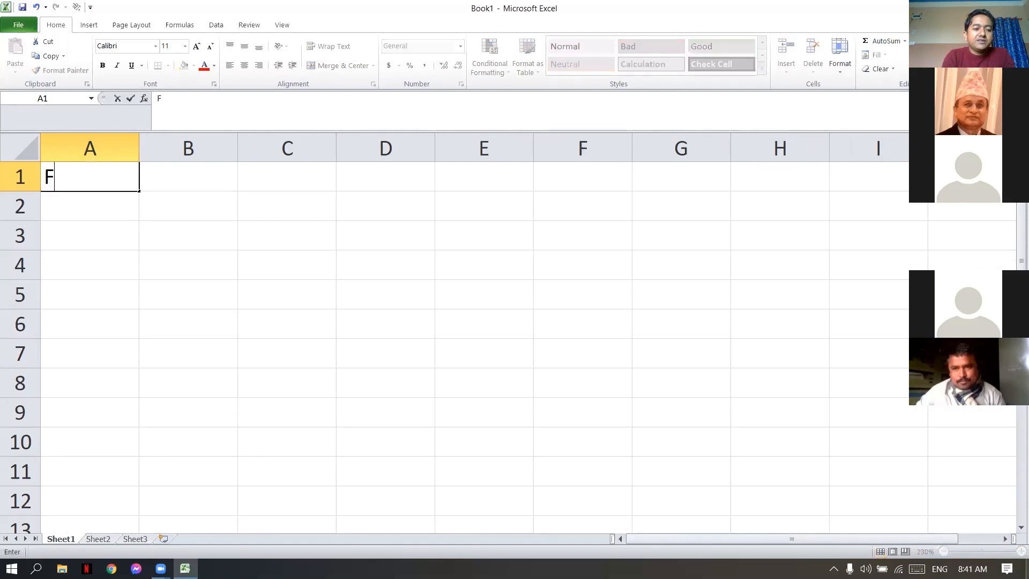
text(RIST)
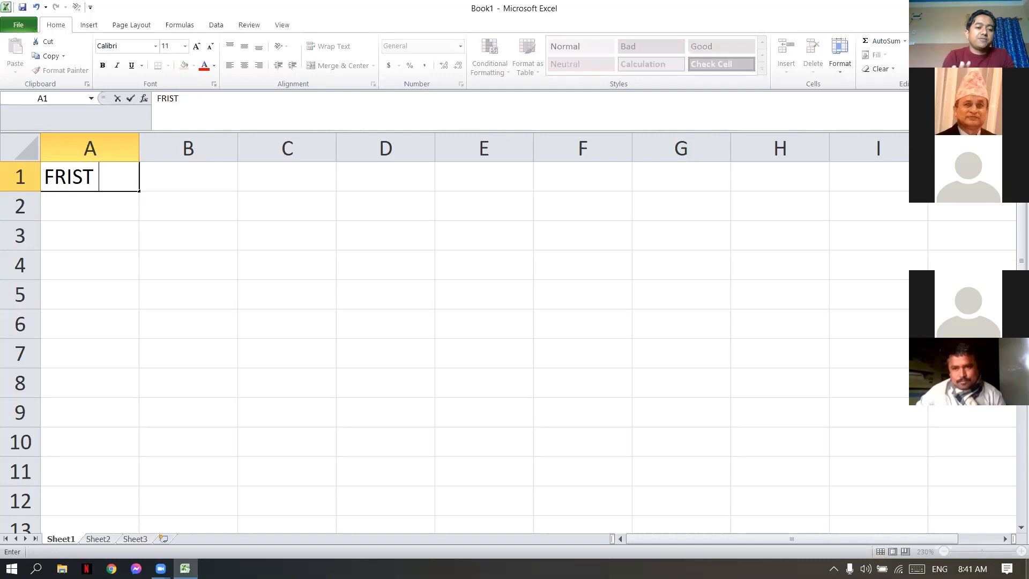
text( NO)
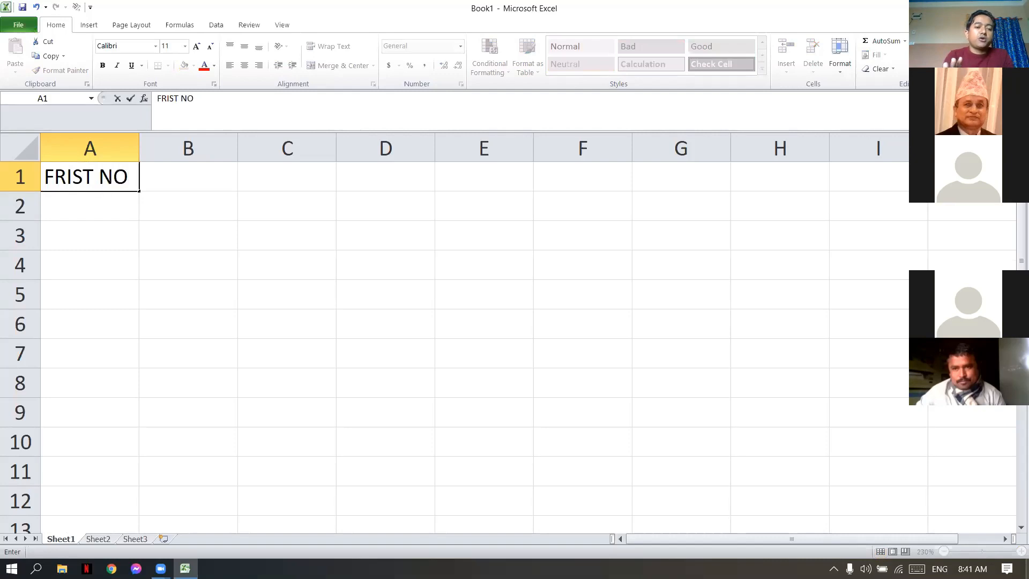
key(Tab)
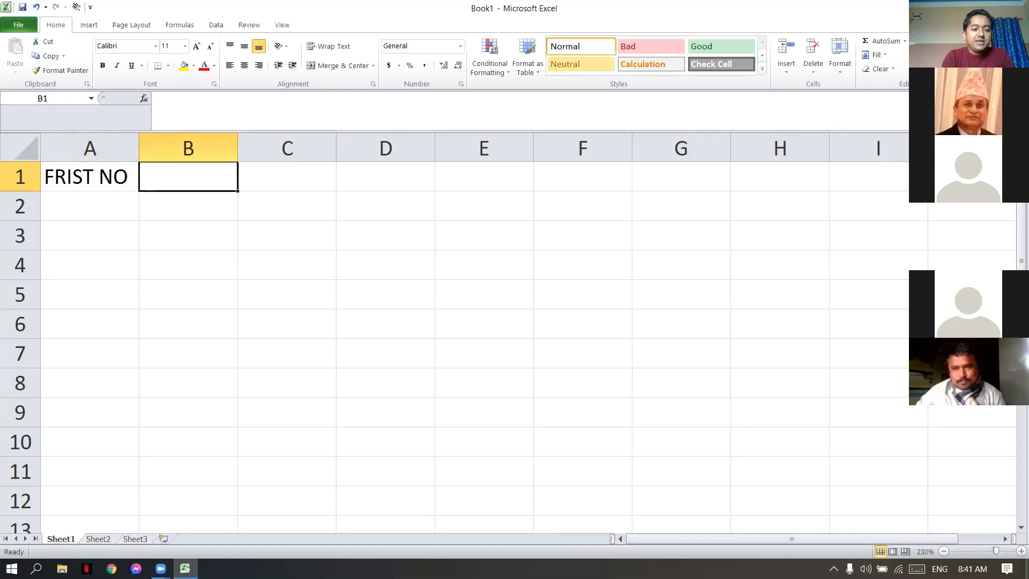
text(SEC)
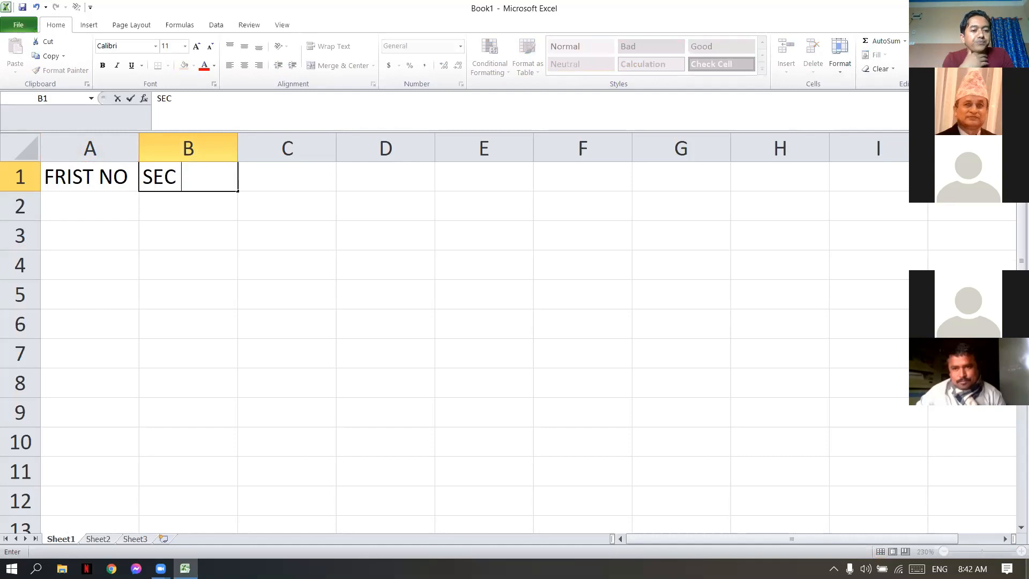
text( NO)
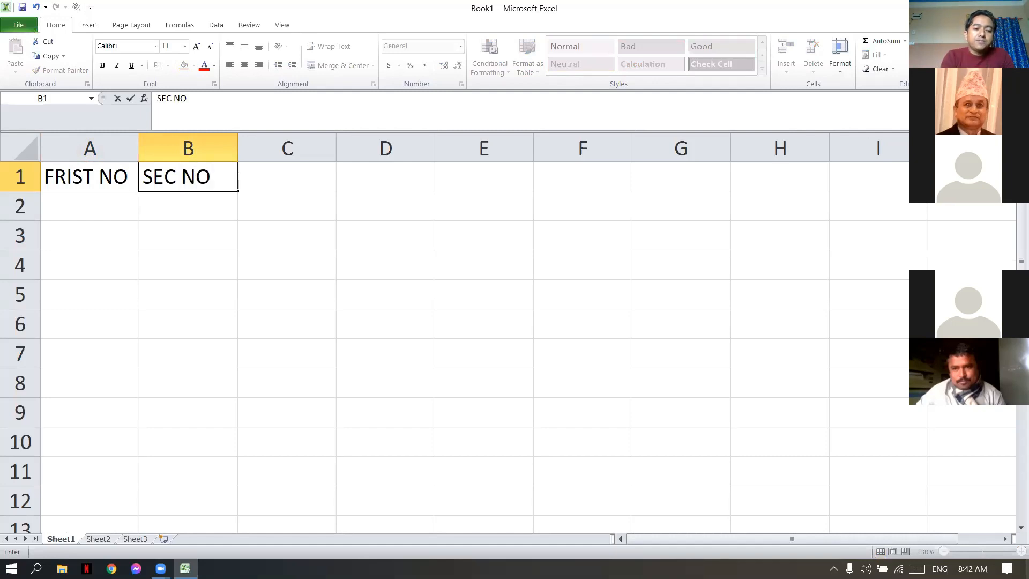
key(Tab)
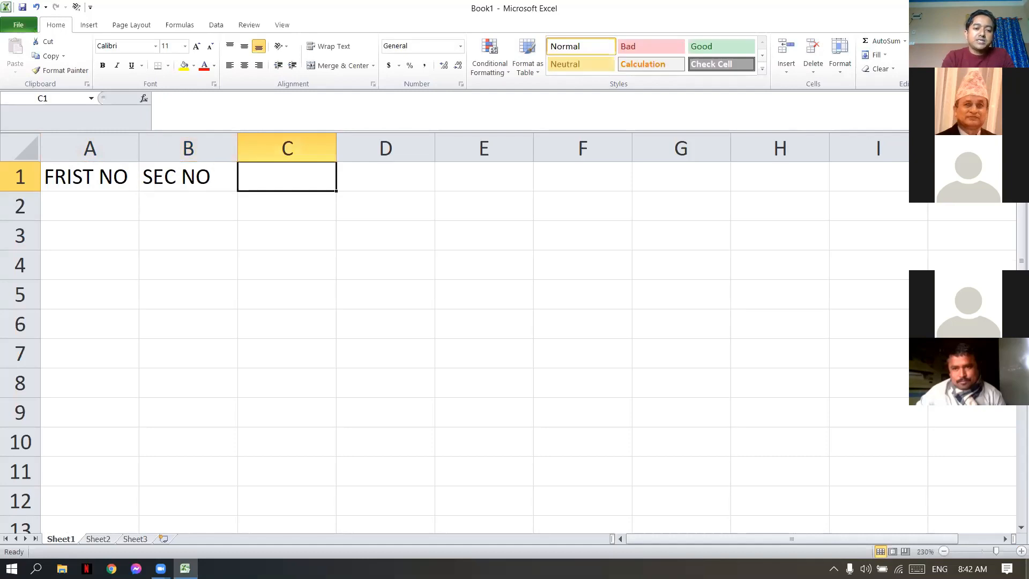
text(SUM)
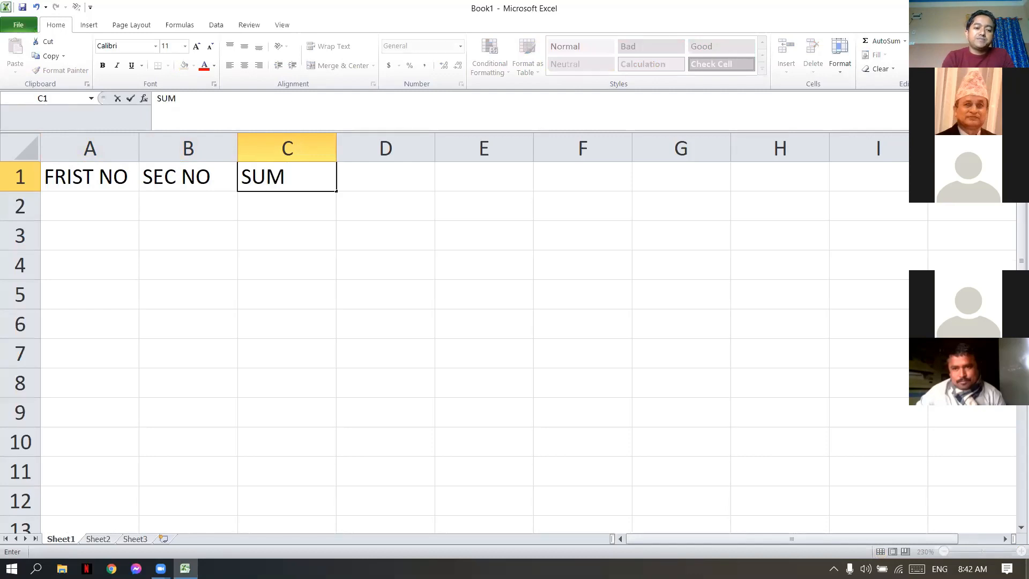
key(Return)
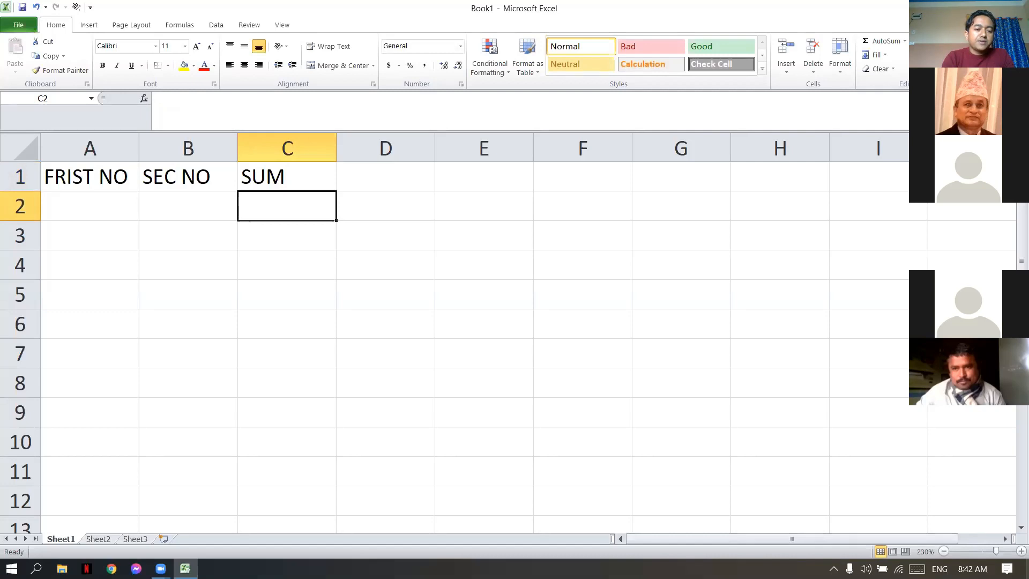
- Fill the FRIST NO column with 1, 2 and 3 in cells A2 to A4
key(Left)
key(Left)
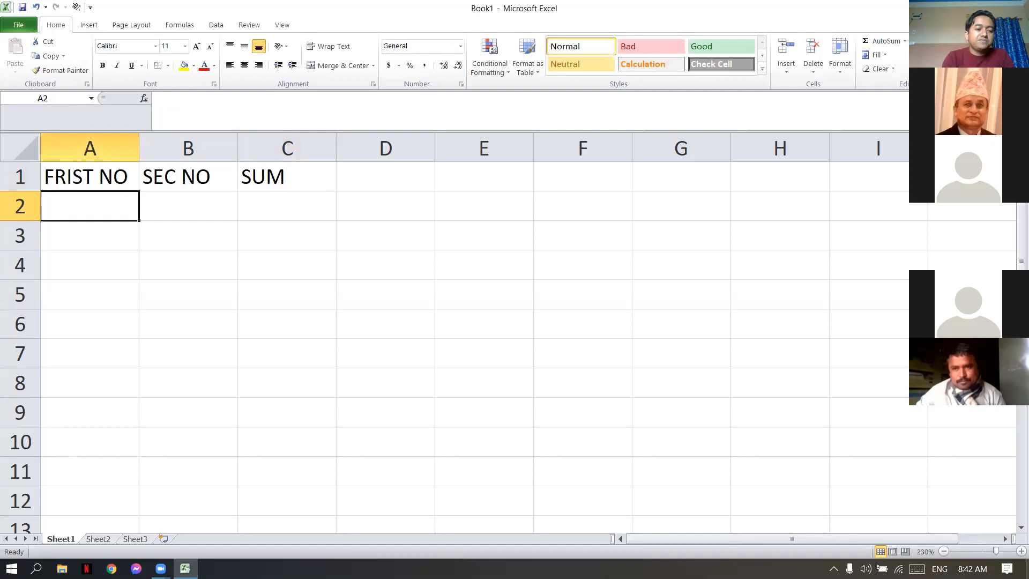
text(1)
key(Return)
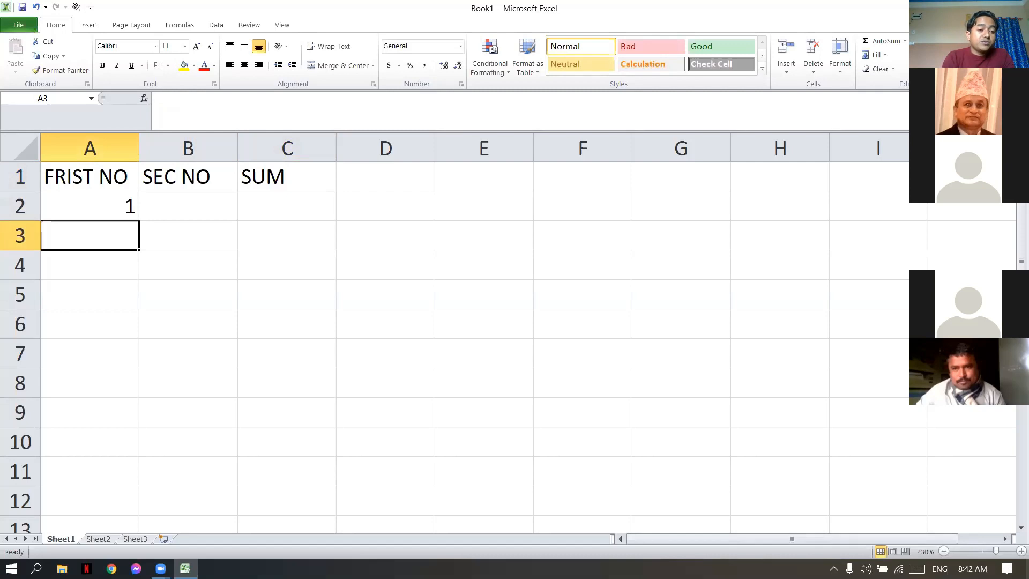
text(2)
key(Return)
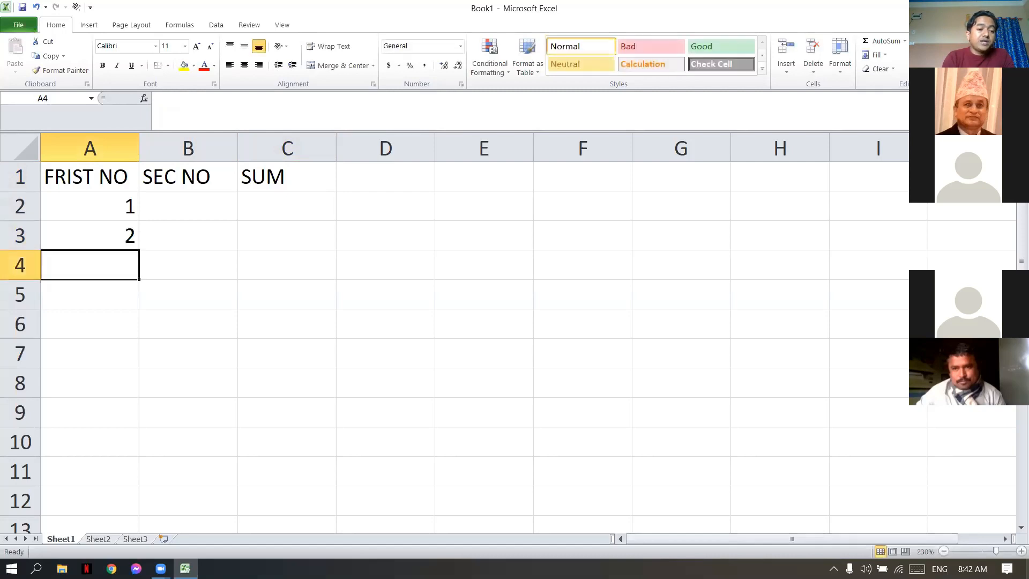
text(3)
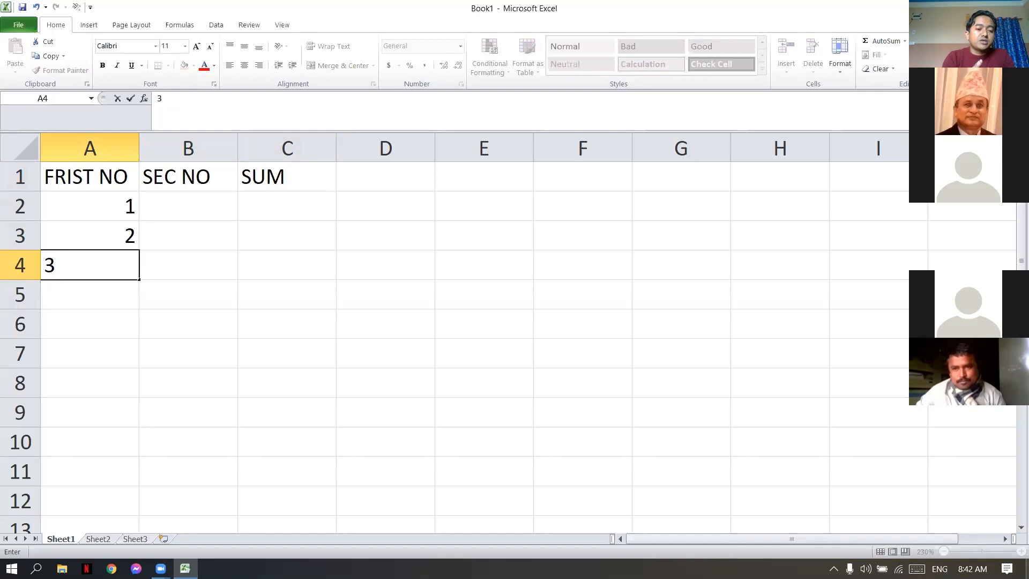
key(Tab)
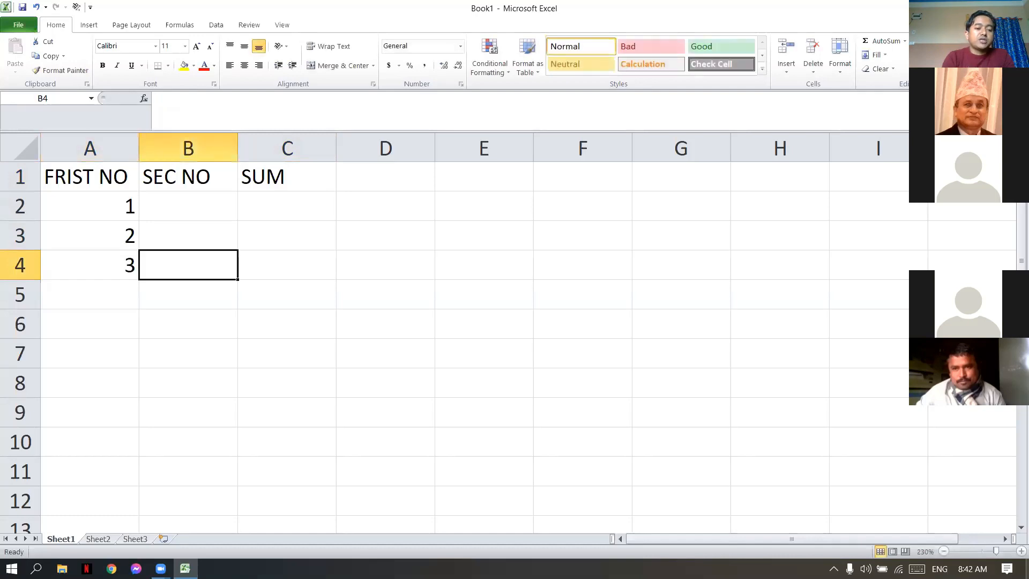
- Fill the SEC NO column with 5, 30 and 41 in cells B2 to B4
key(Up)
key(Up)
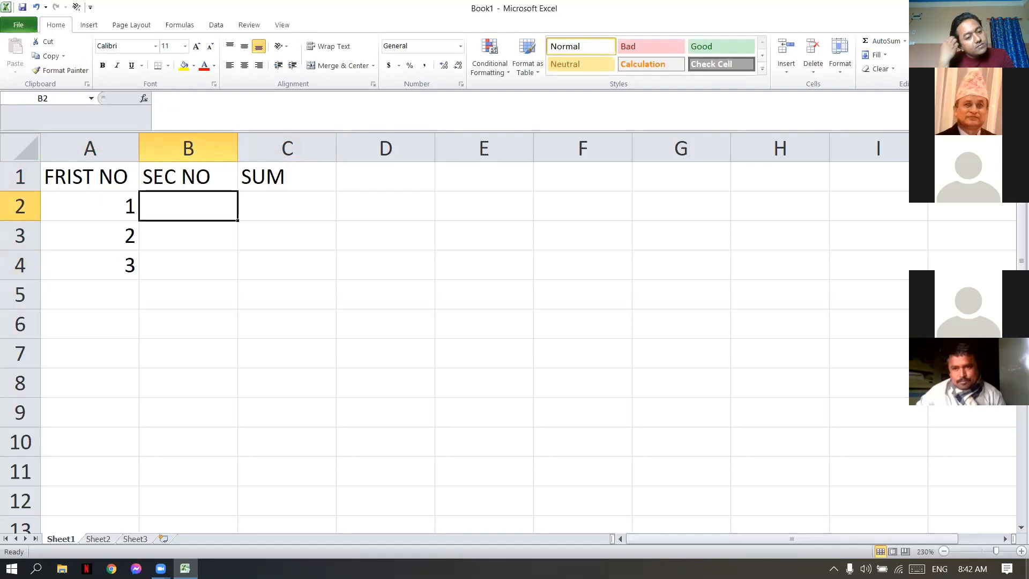
text(5)
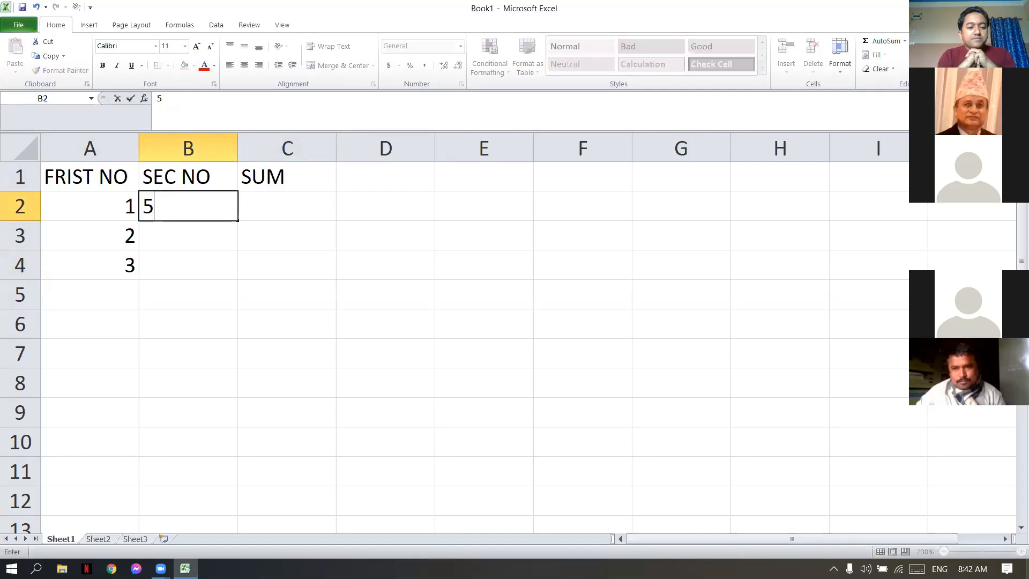
key(Return)
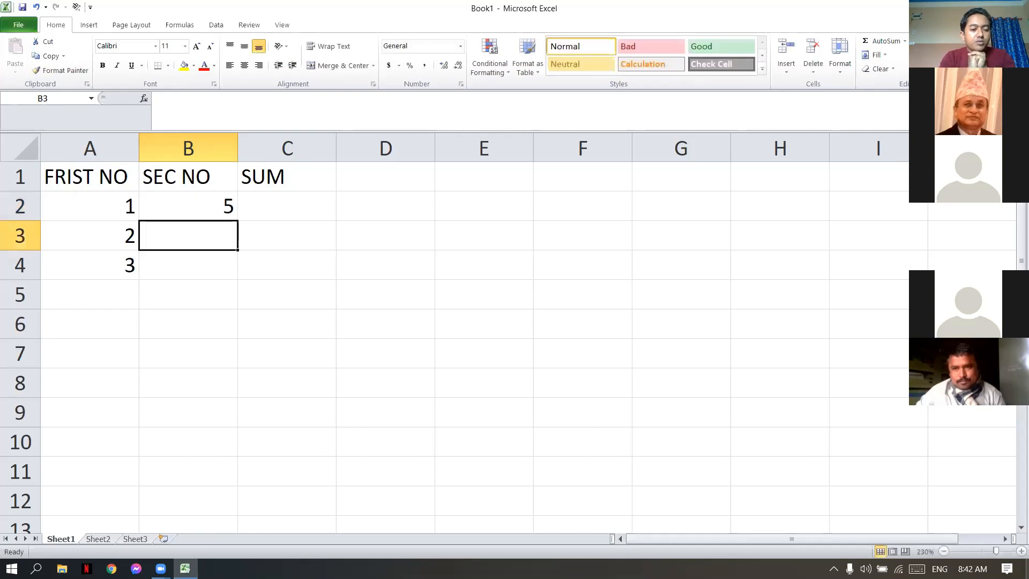
text(30)
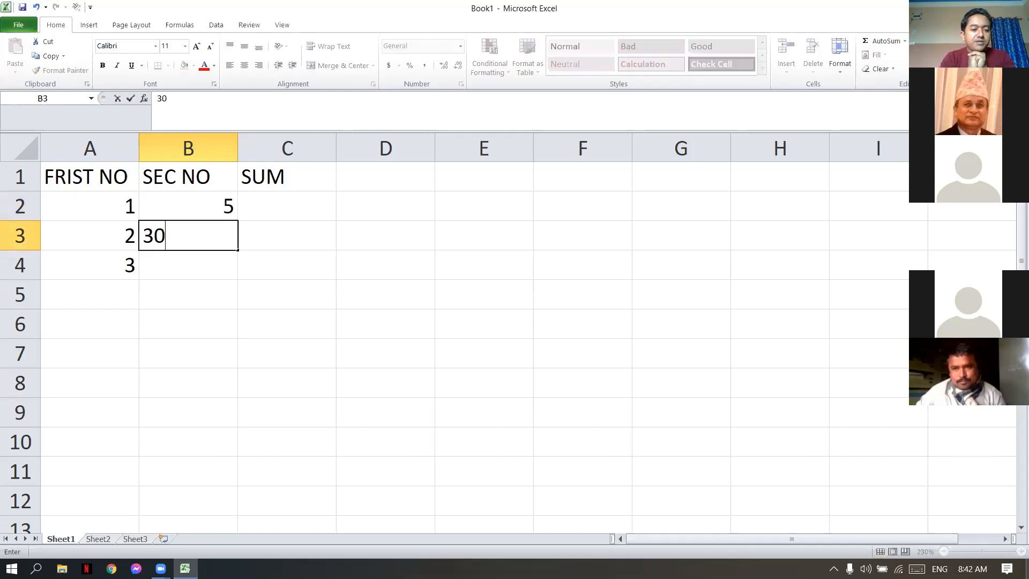
key(Return)
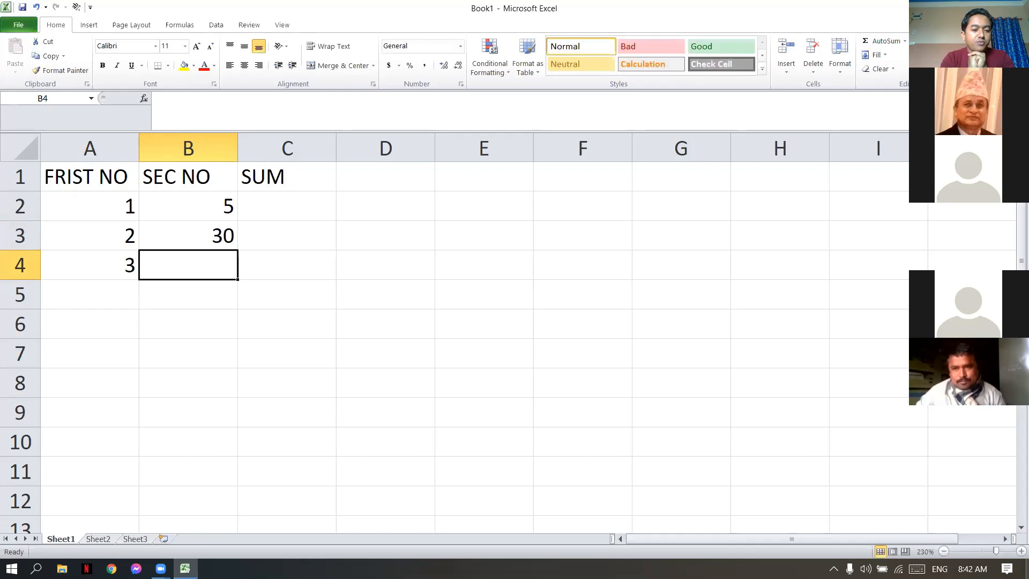
text(41)
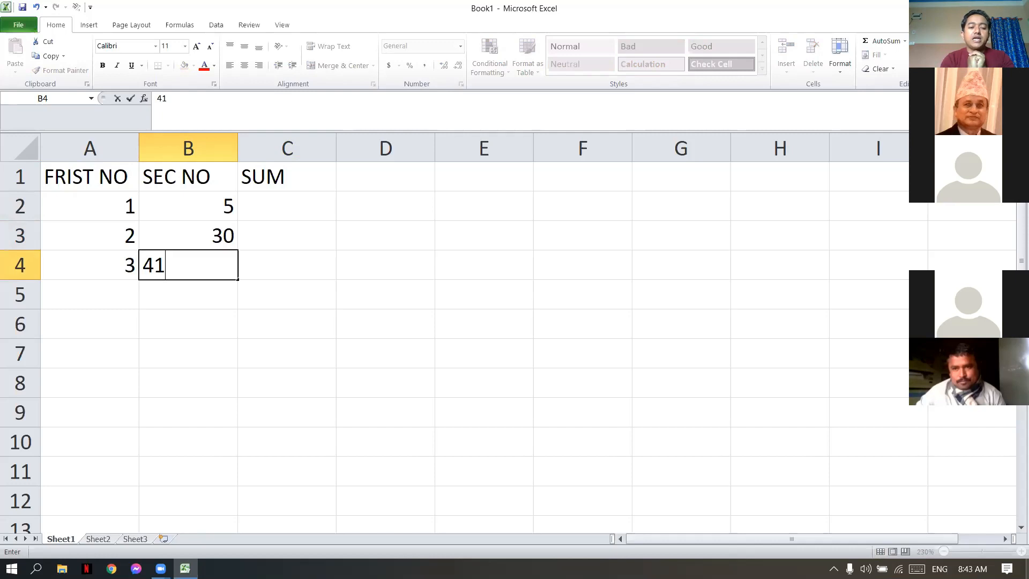
key(Right)
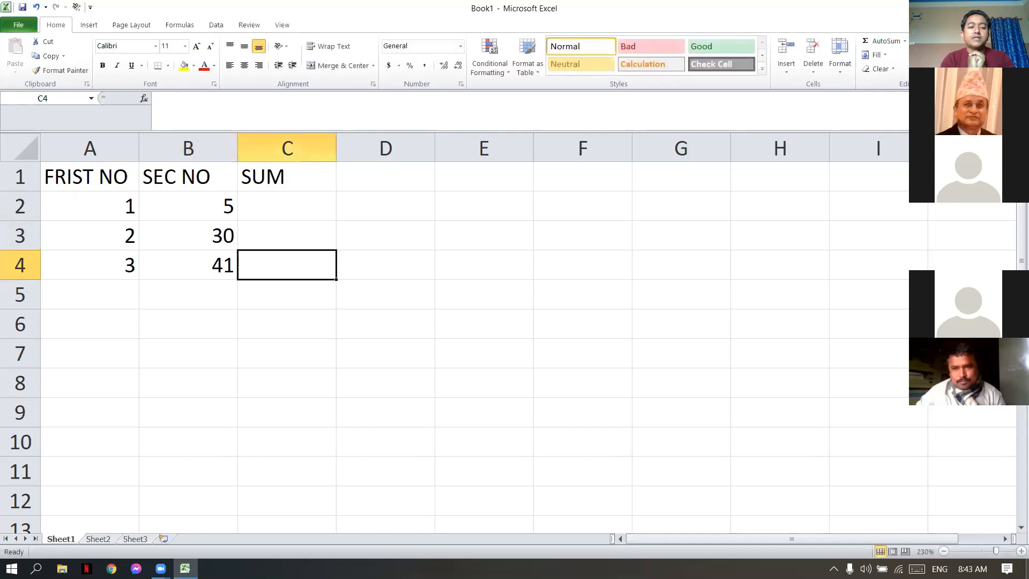
- Enter the formula =A2+B2 in C2 and fill it down the SUM column to C4
key(Up)
key(Up)
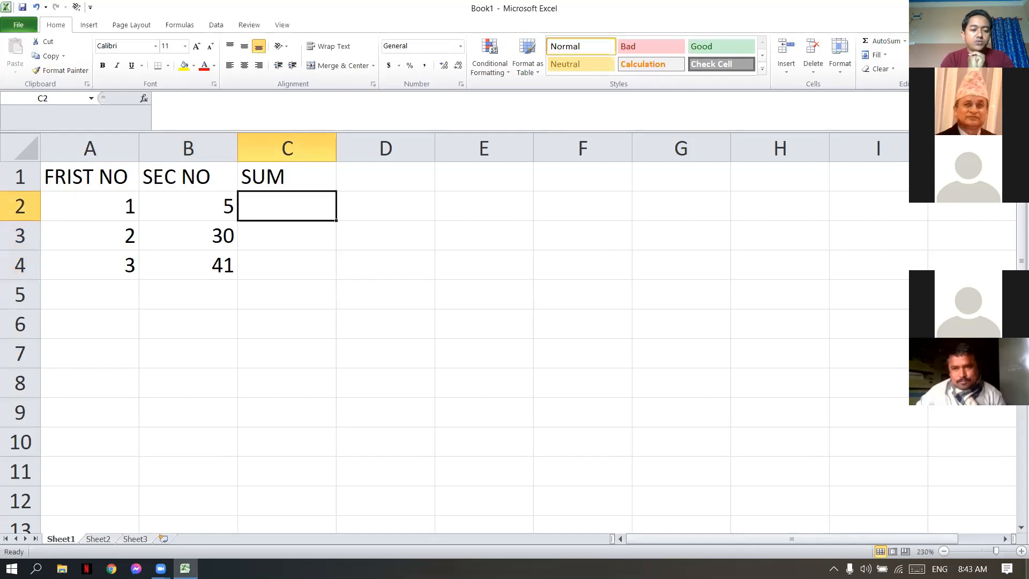
text(=)
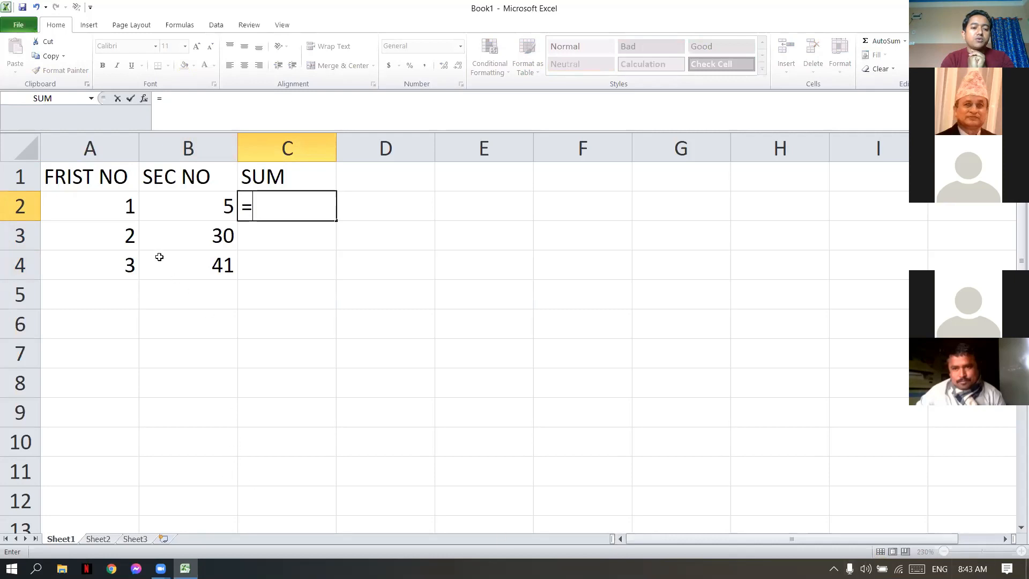
click(118, 207)
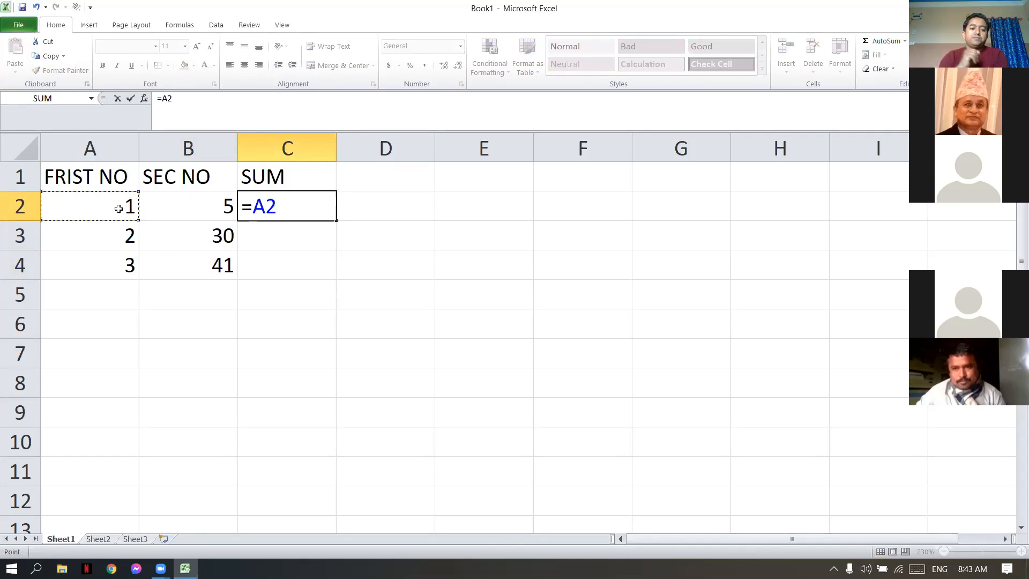
text(+)
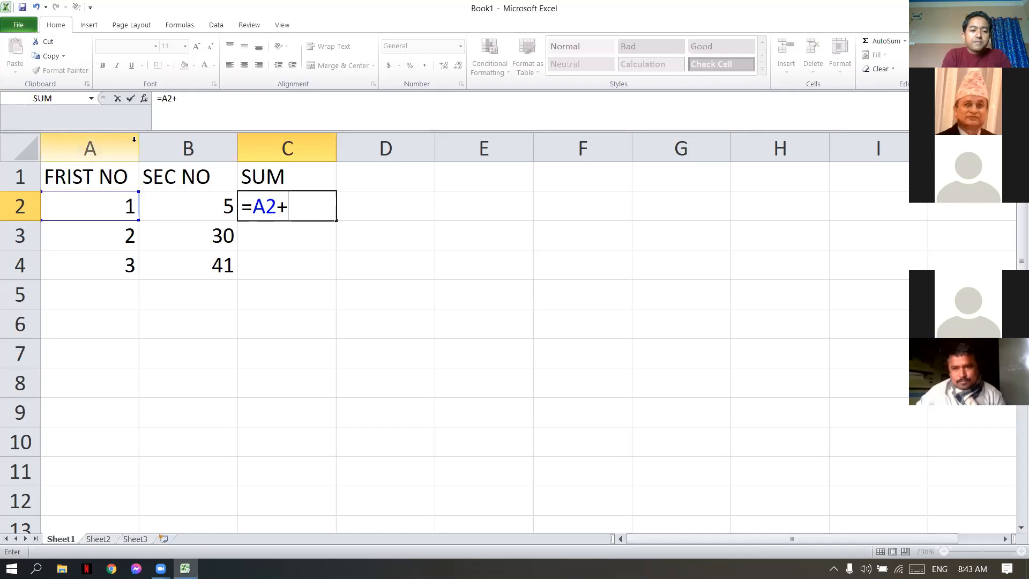
click(228, 206)
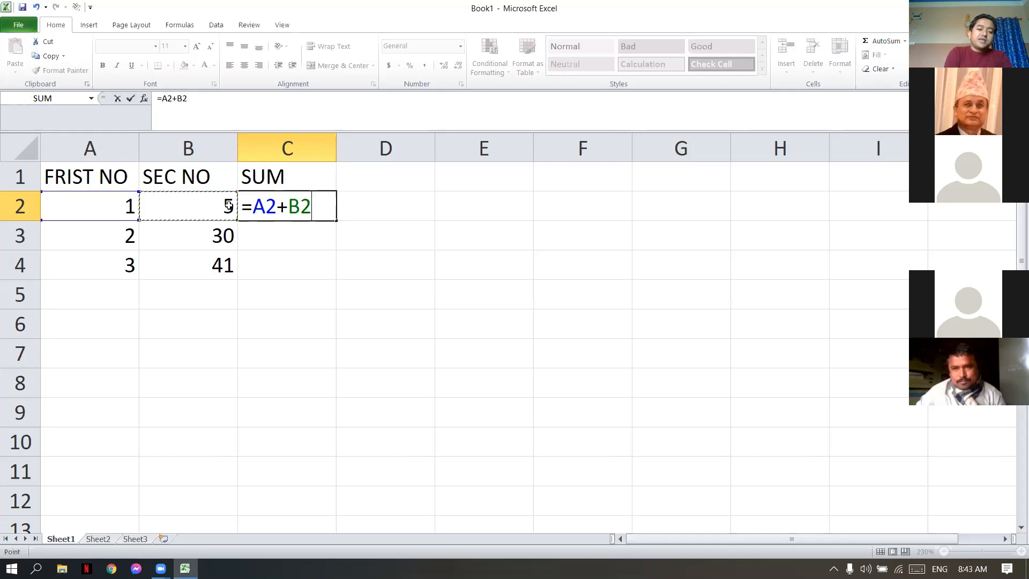
key(Return)
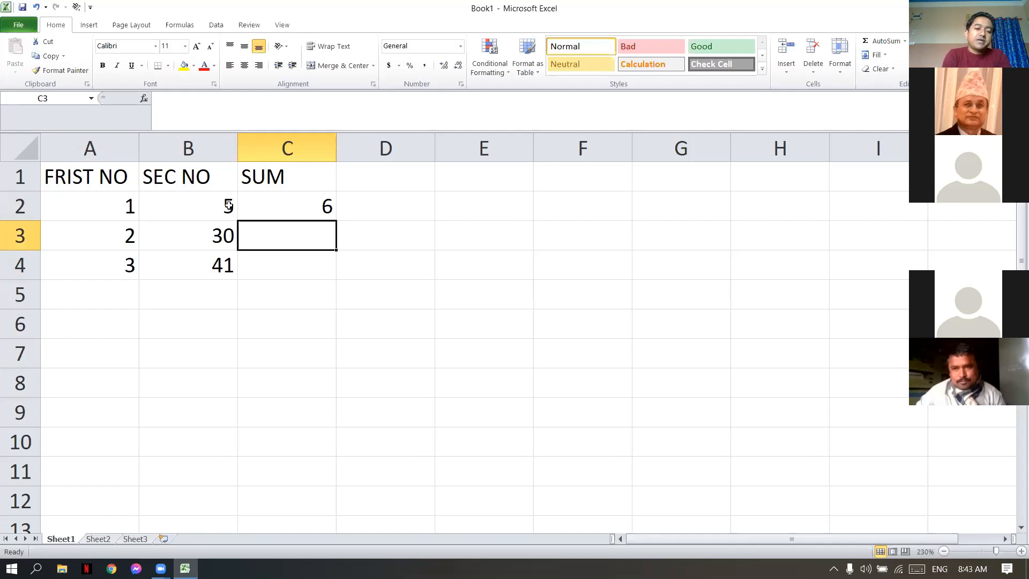
click(326, 206)
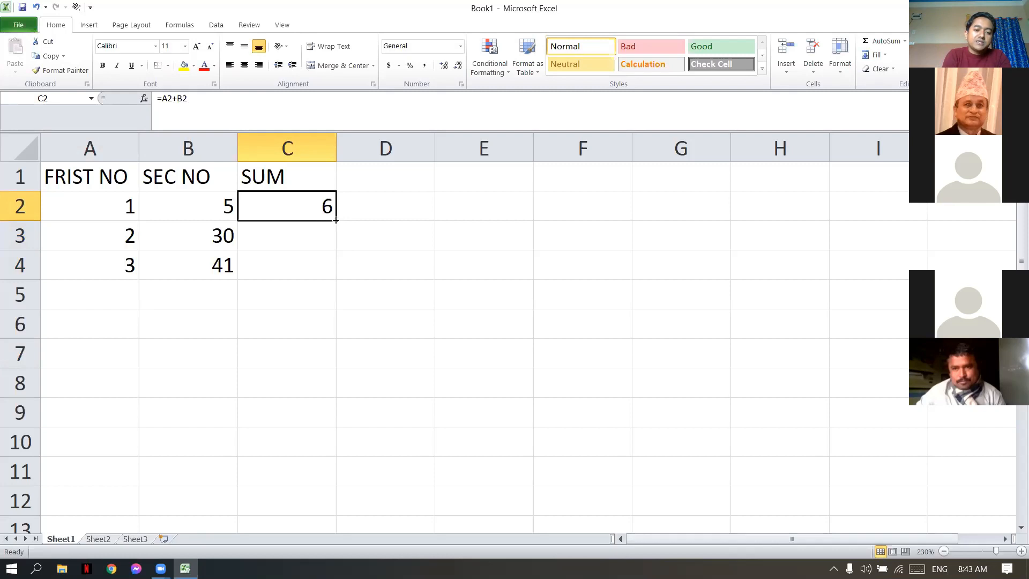
double_click(335, 220)
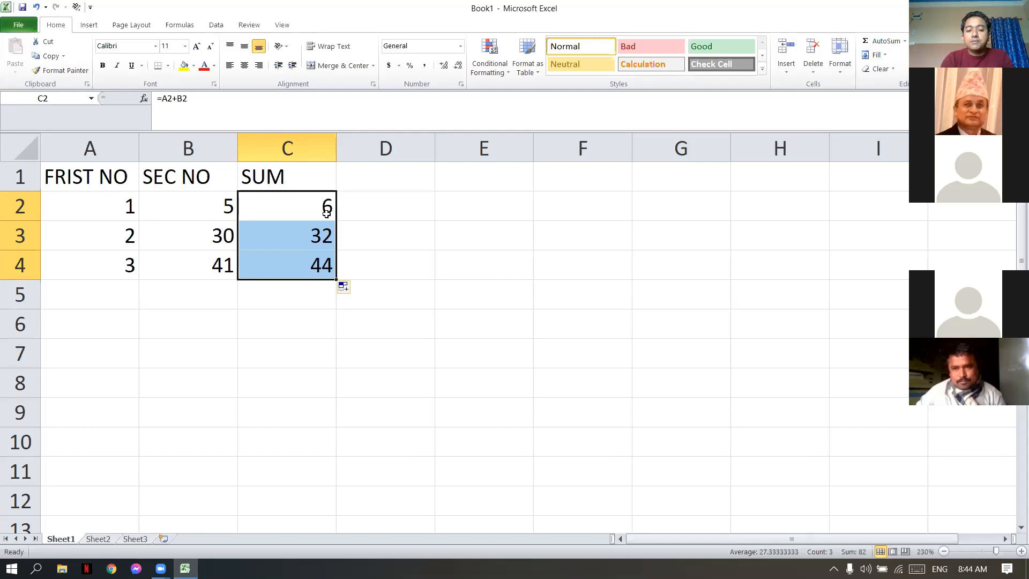
right_click(297, 245)
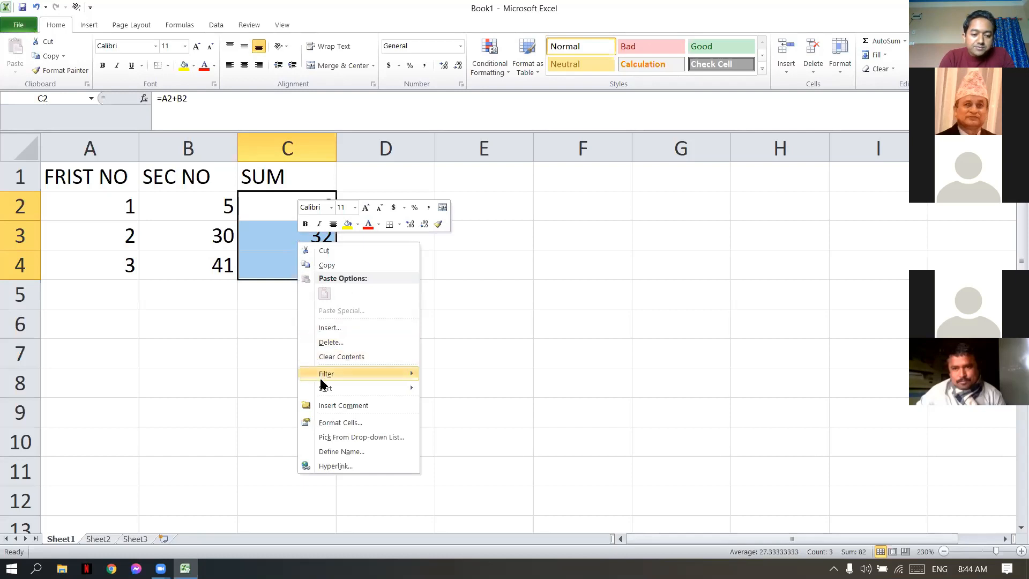
mouse_move(337, 385)
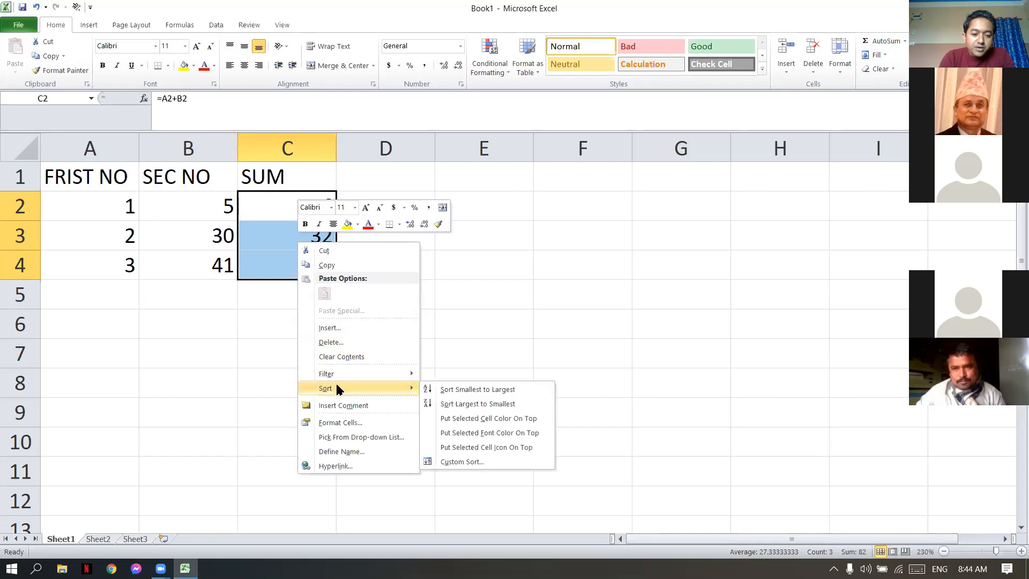
click(332, 422)
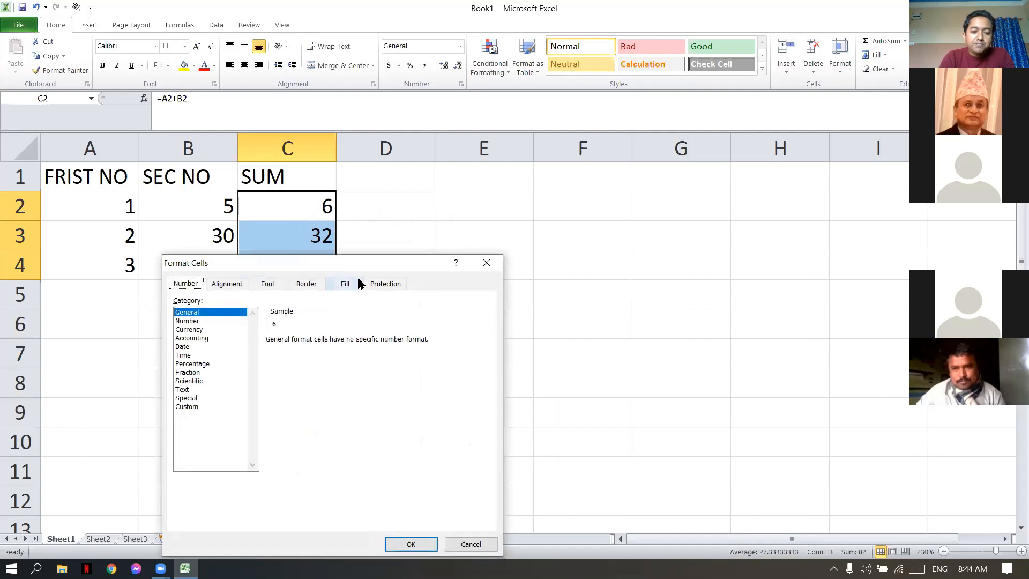
click(382, 284)
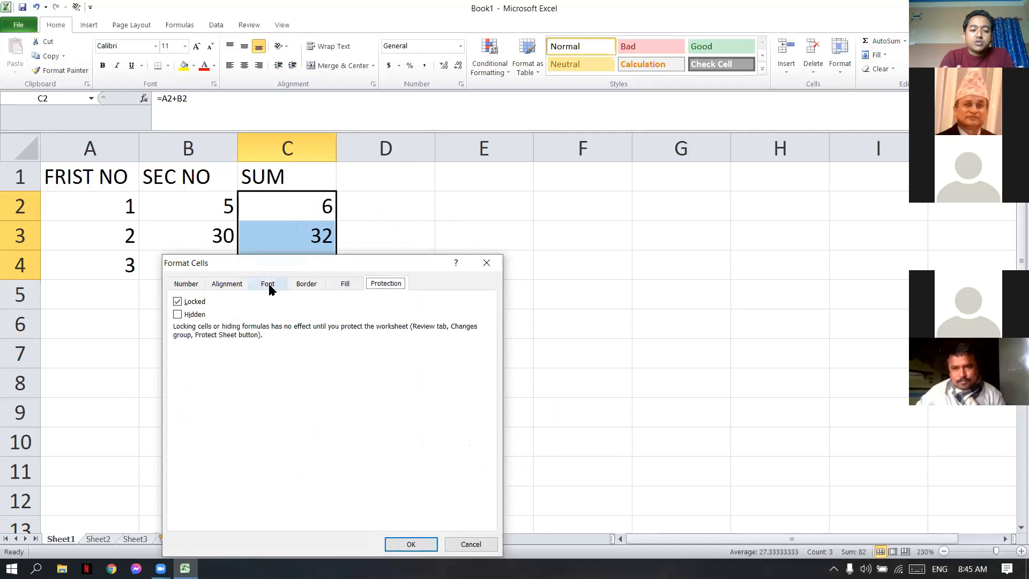
click(179, 302)
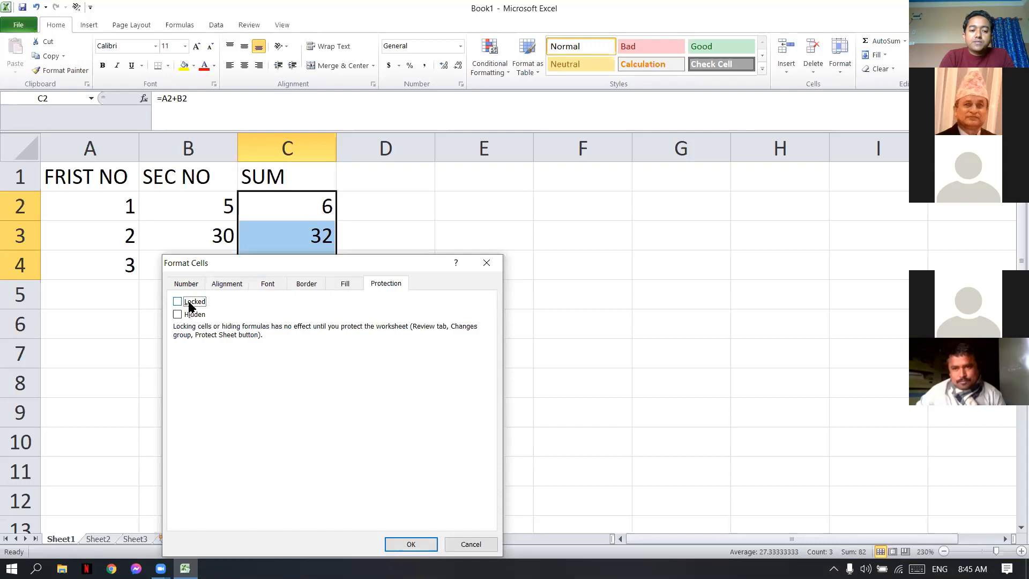
click(487, 262)
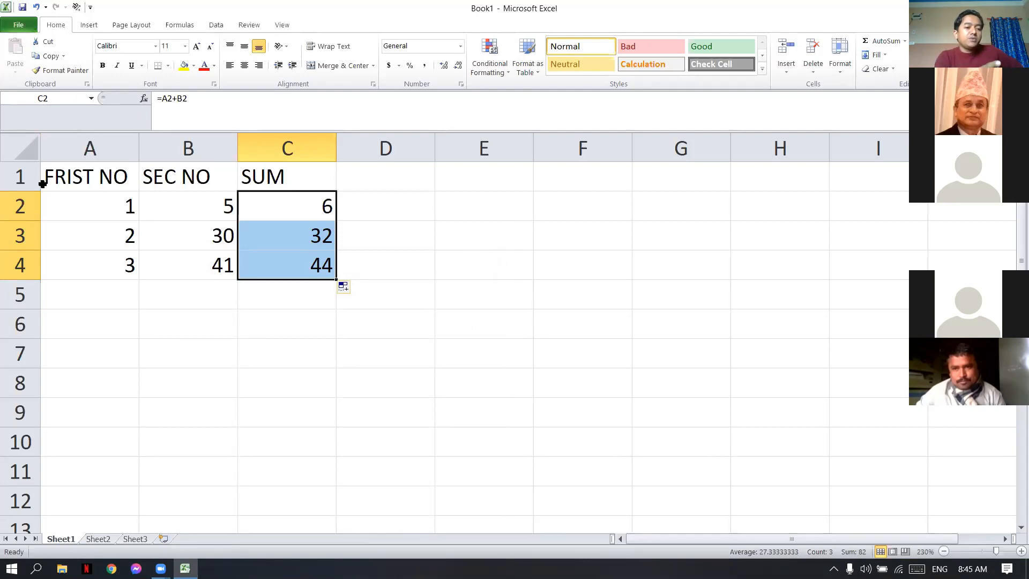
- Select the entire sheet and turn off the Locked protection setting for all of its cells
click(30, 154)
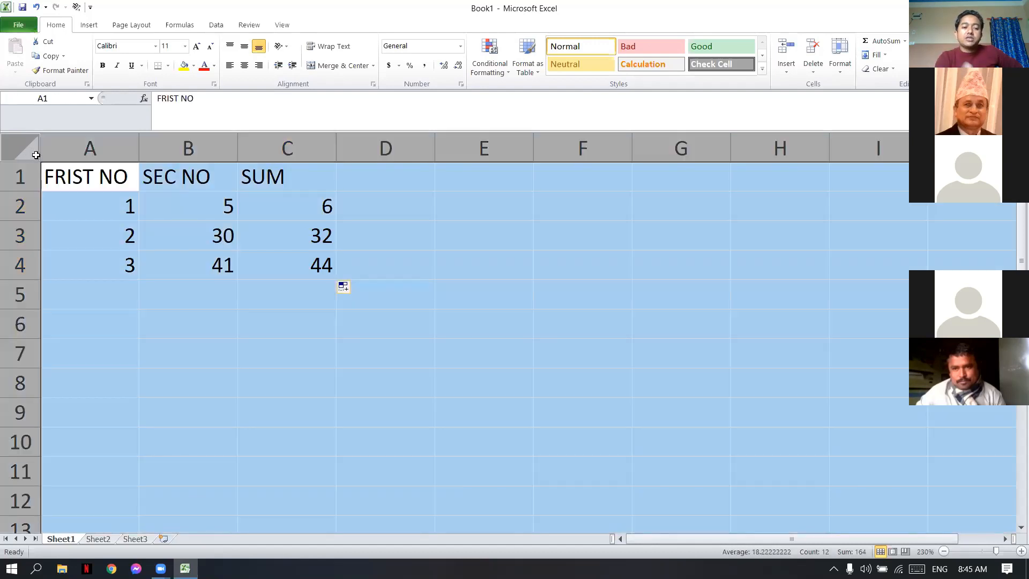
right_click(256, 379)
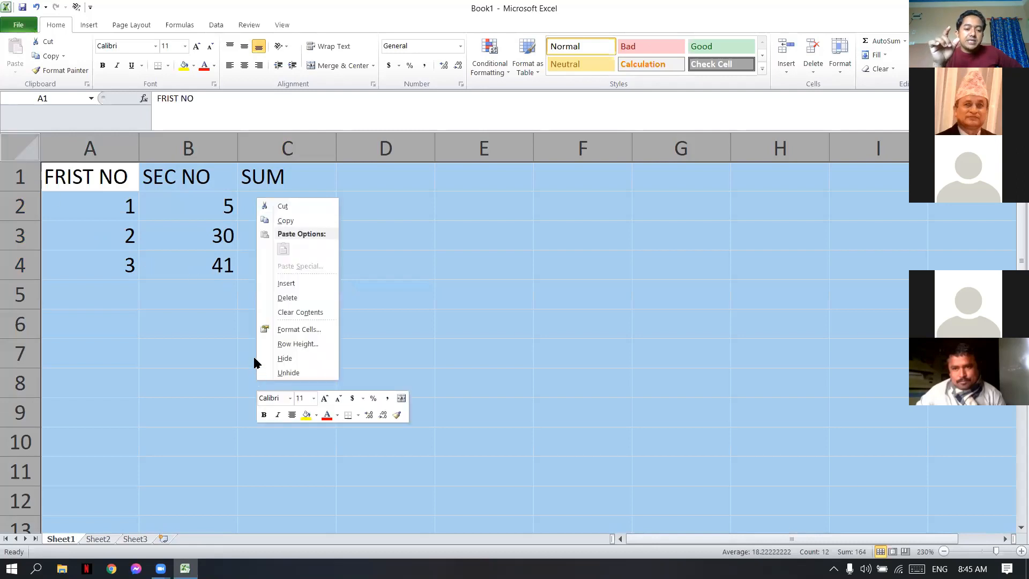
click(294, 328)
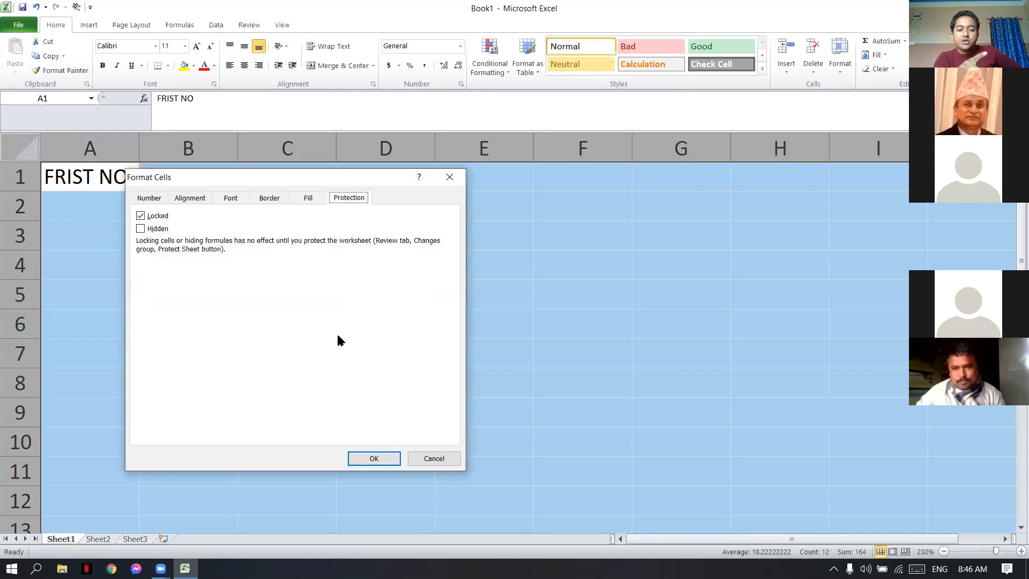
click(140, 216)
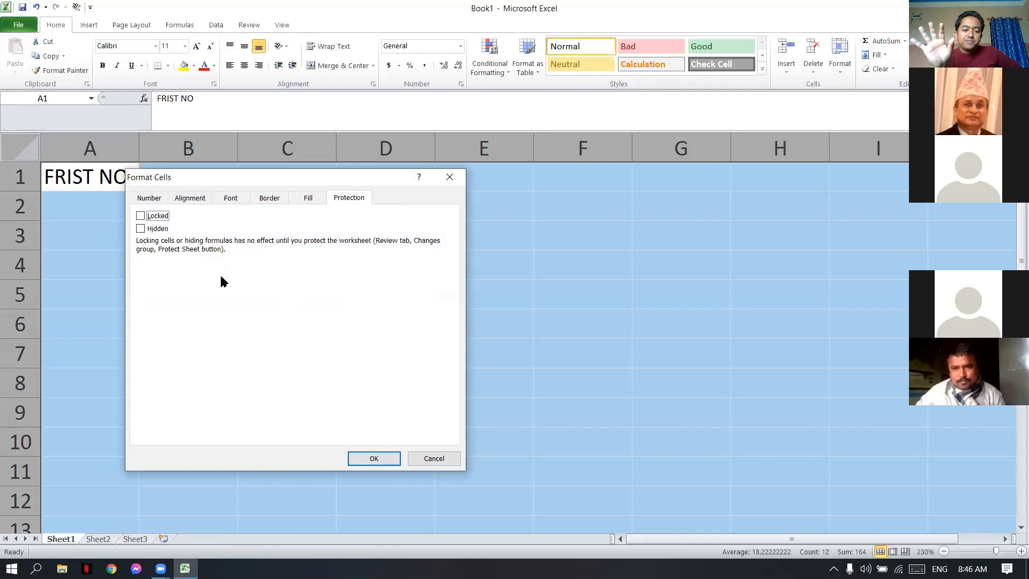
click(370, 459)
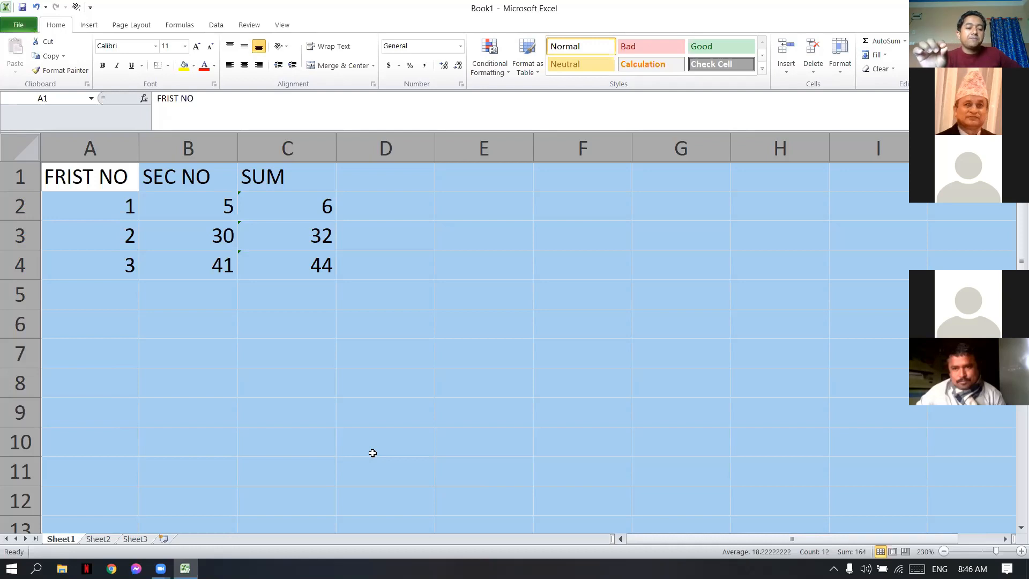
click(410, 460)
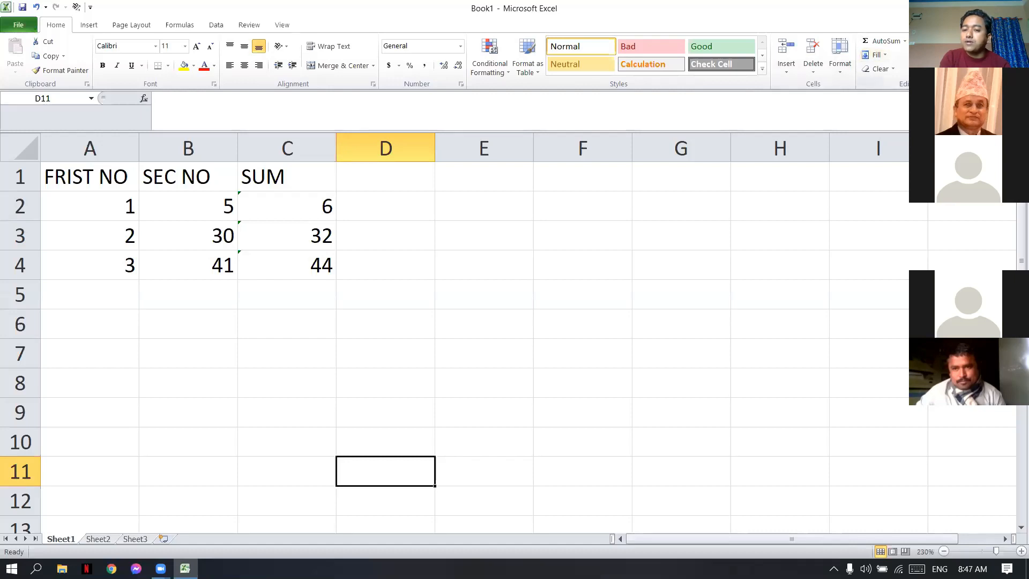
- Select the sheet's formula cells C2 to C4 and set their protection to both Locked and Hidden
click(953, 57)
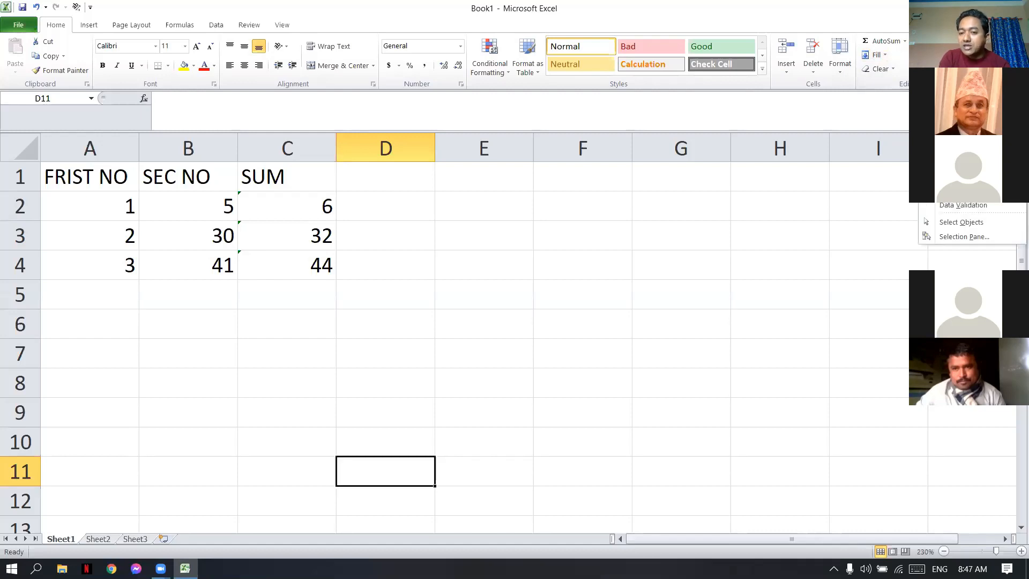
click(955, 147)
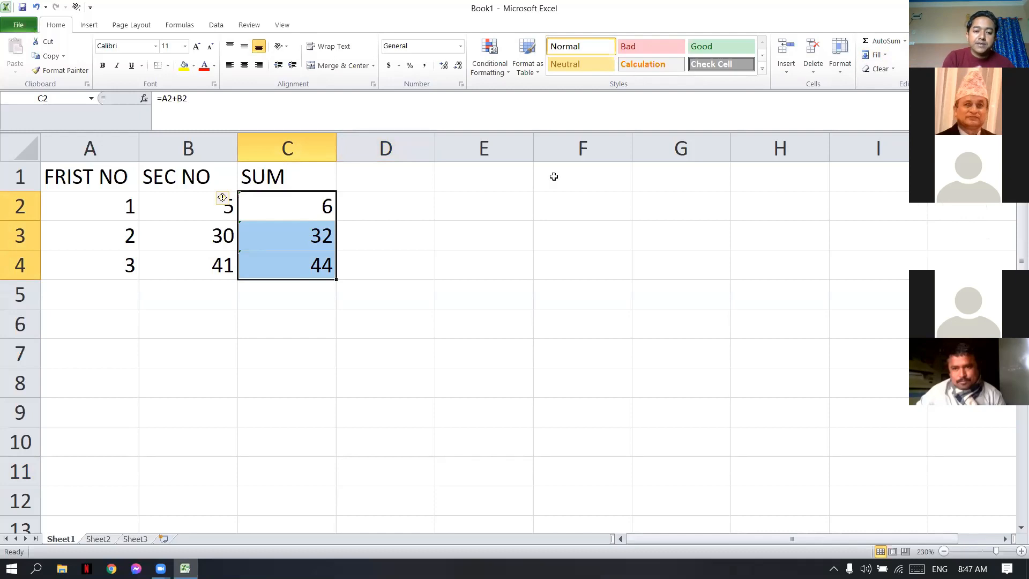
right_click(283, 237)
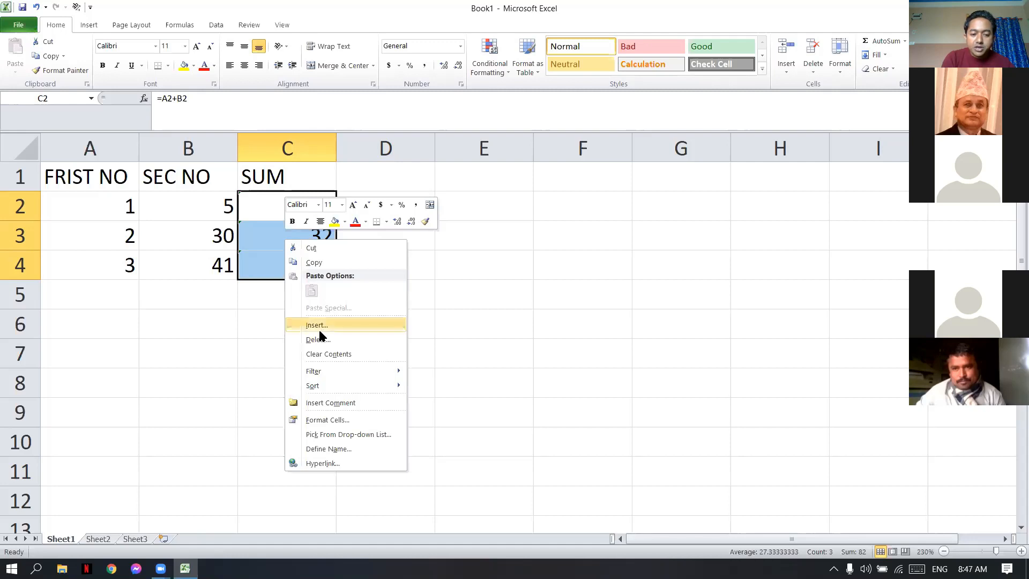
click(314, 420)
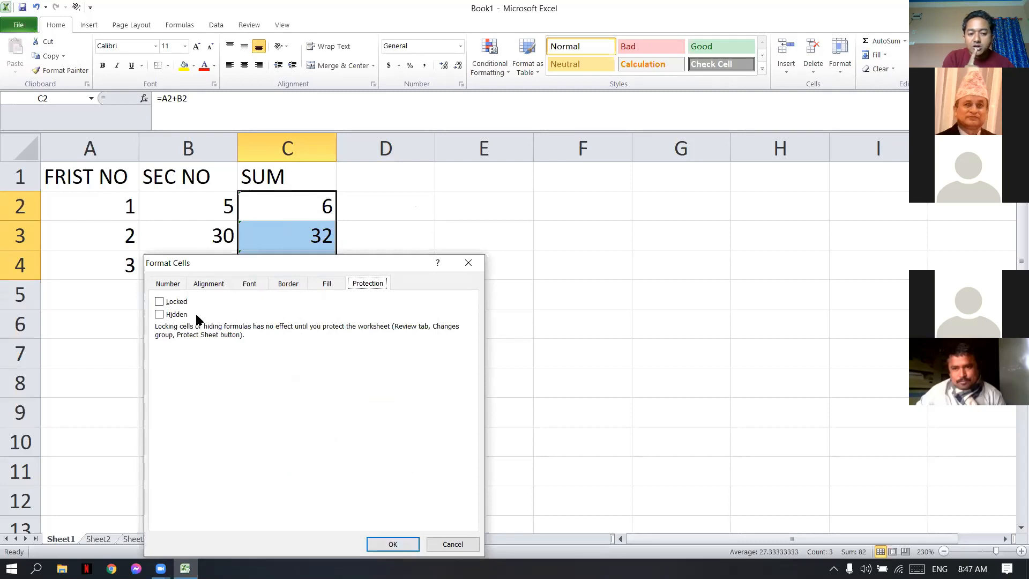
click(160, 302)
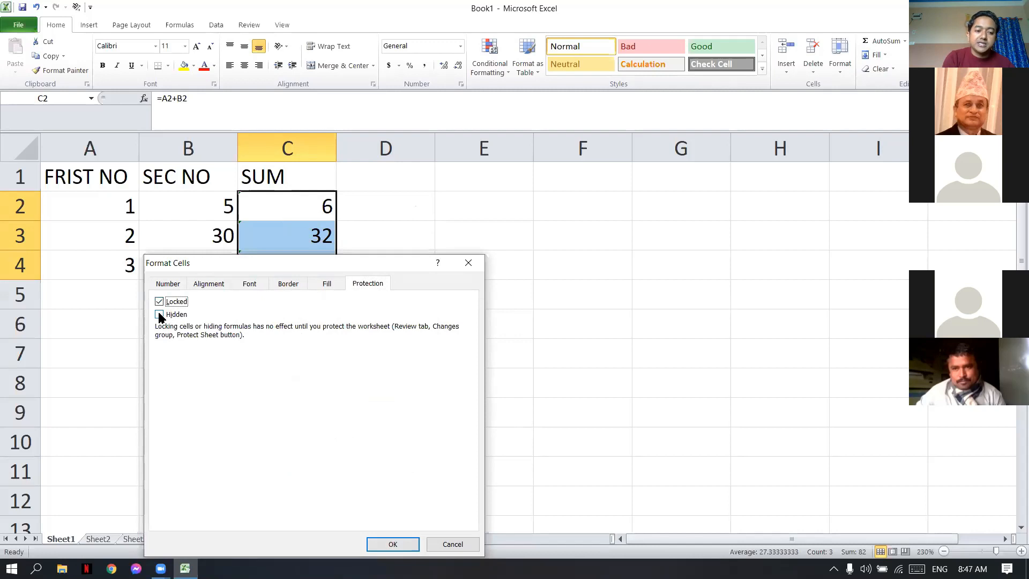
click(160, 315)
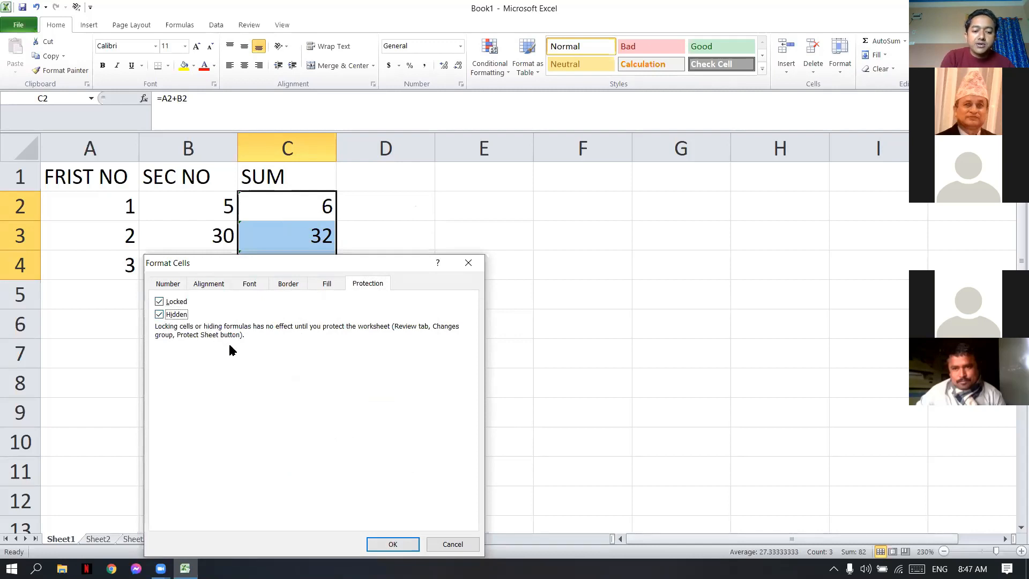
click(392, 543)
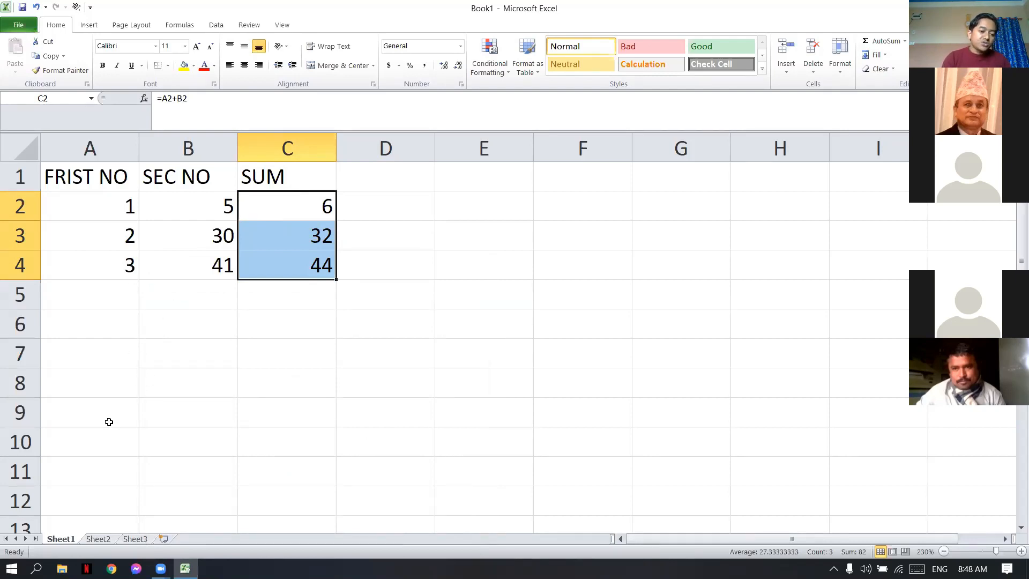
- Protect Sheet1 without a password, allowing users to select locked and unlocked cells only
right_click(71, 538)
click(72, 538)
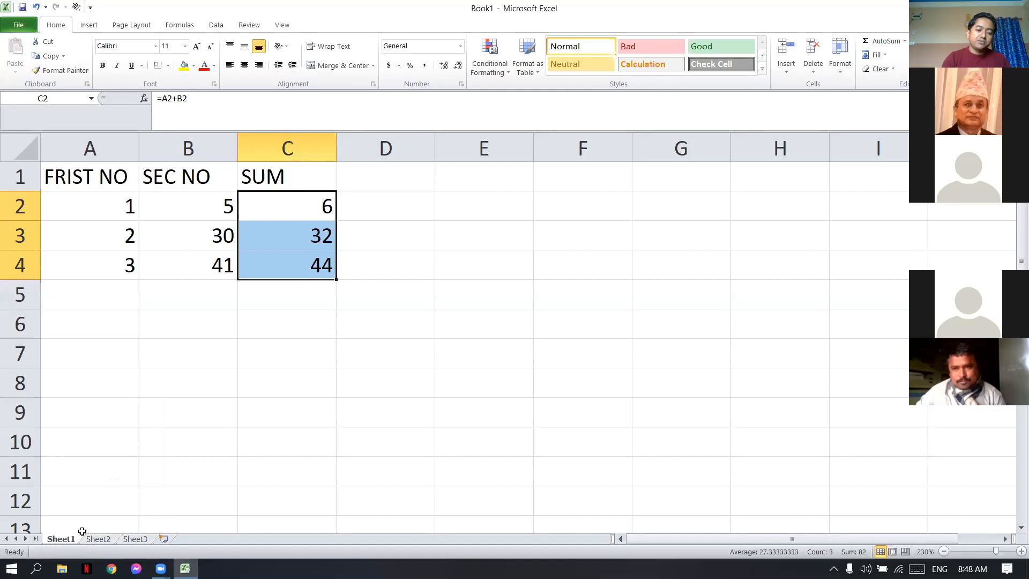
right_click(72, 540)
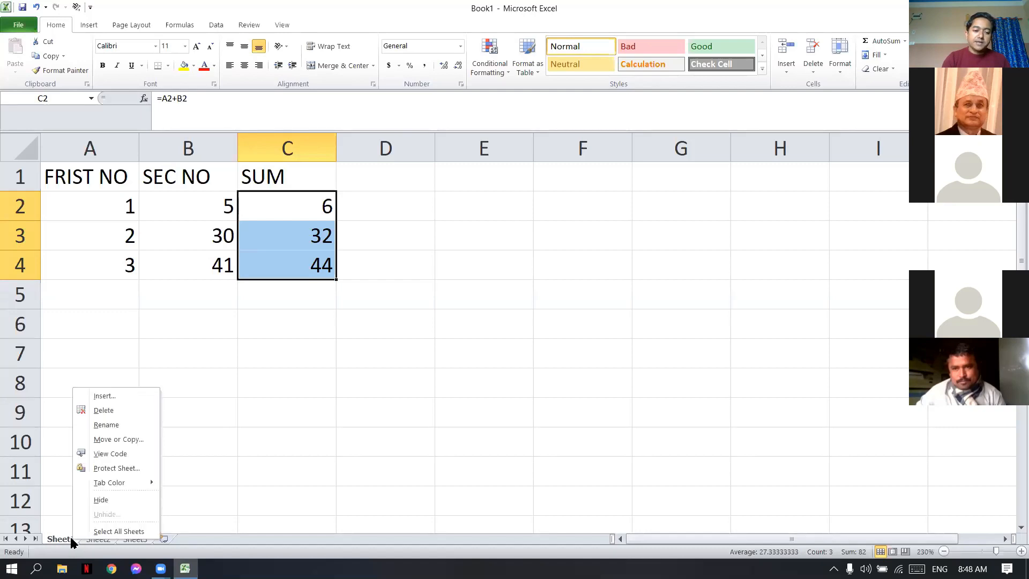
click(123, 469)
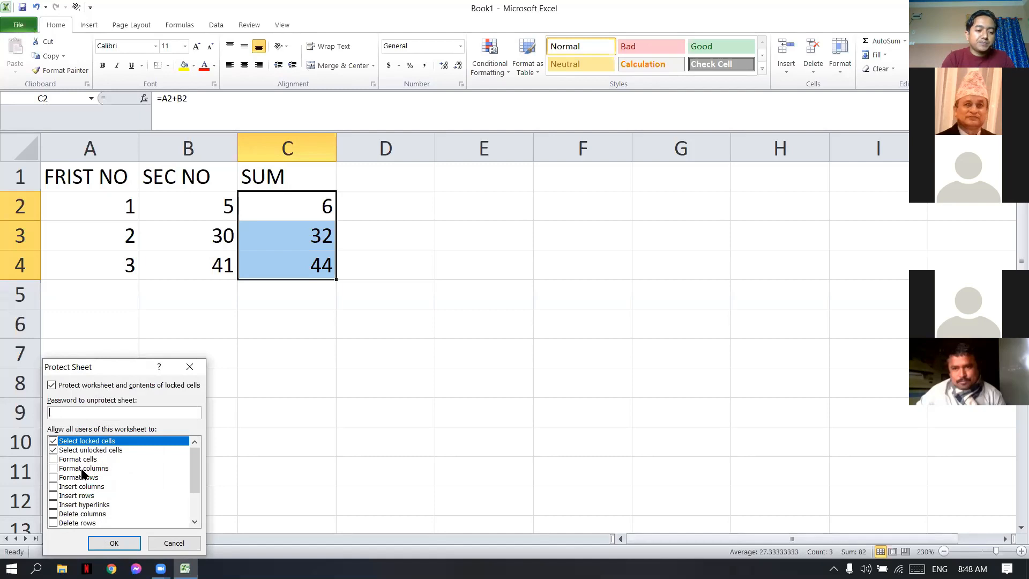
click(104, 539)
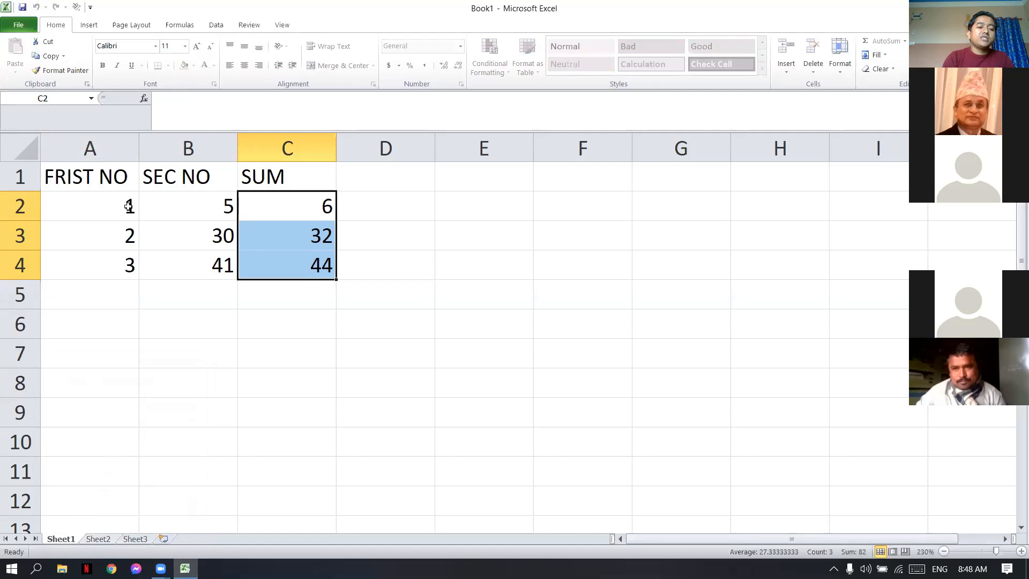
- Test the protection by setting A2 to 10 and trying to edit the locked SUM formula in C2
click(110, 208)
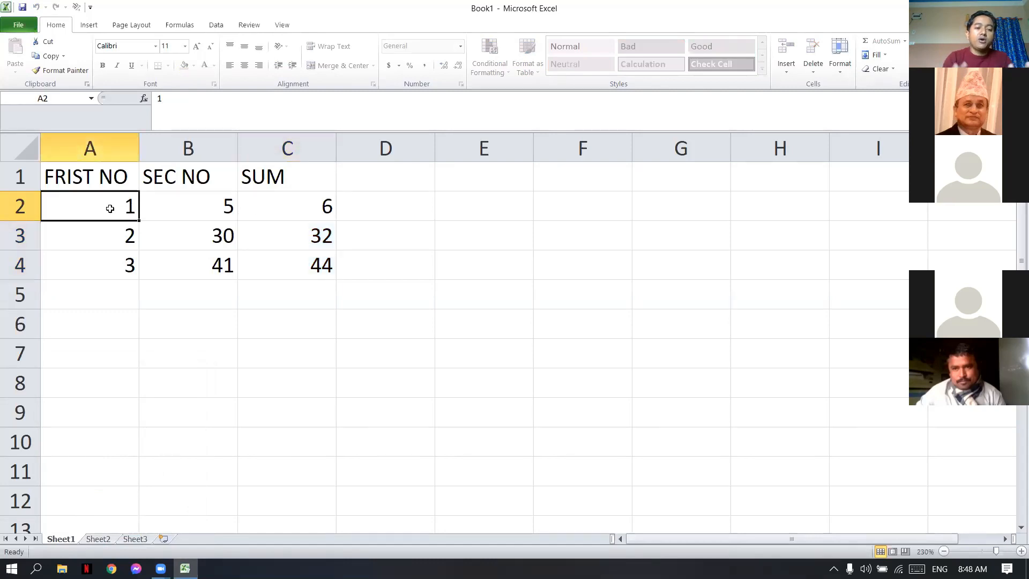
text(10)
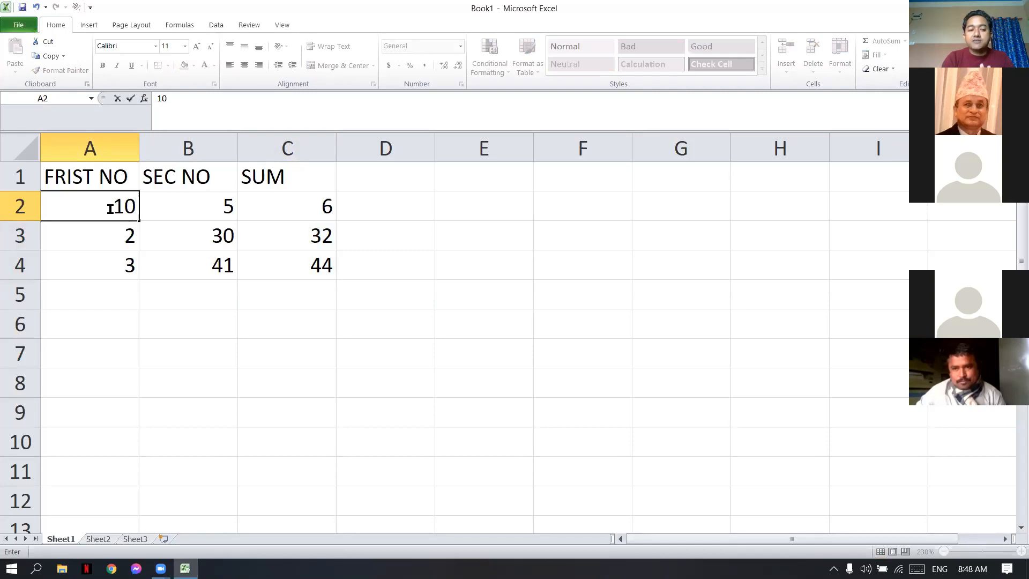
click(327, 208)
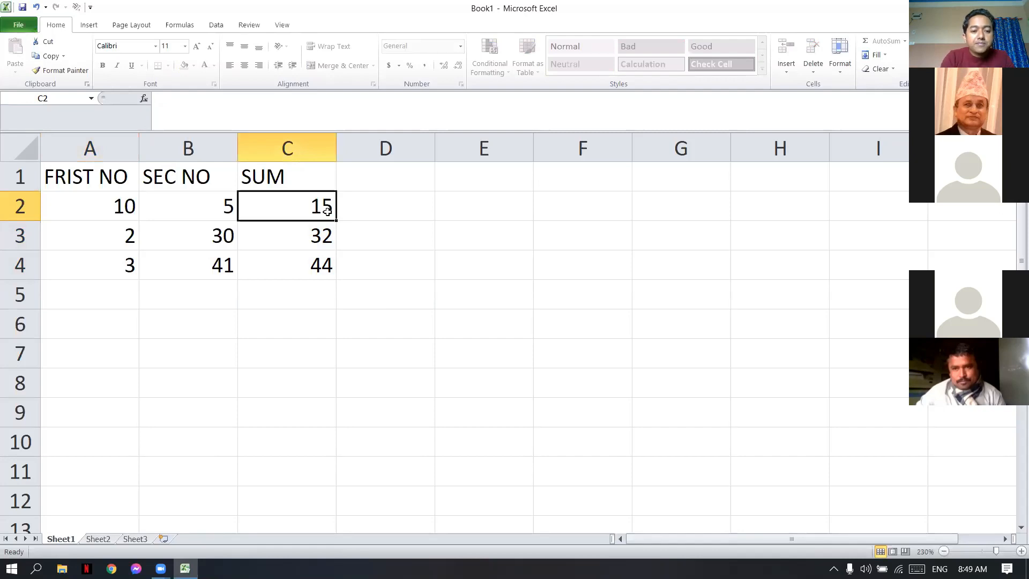
double_click(327, 210)
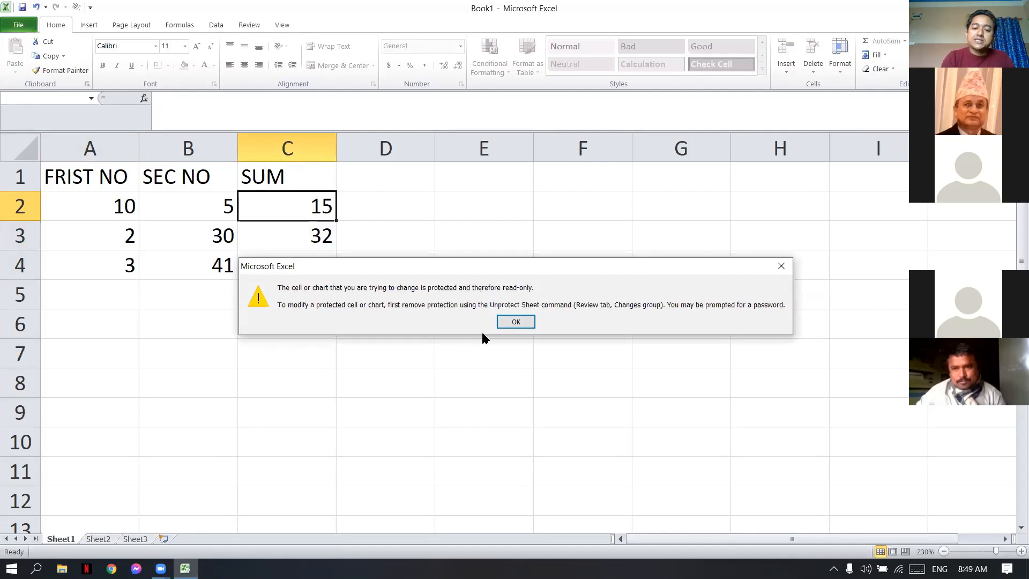
click(522, 324)
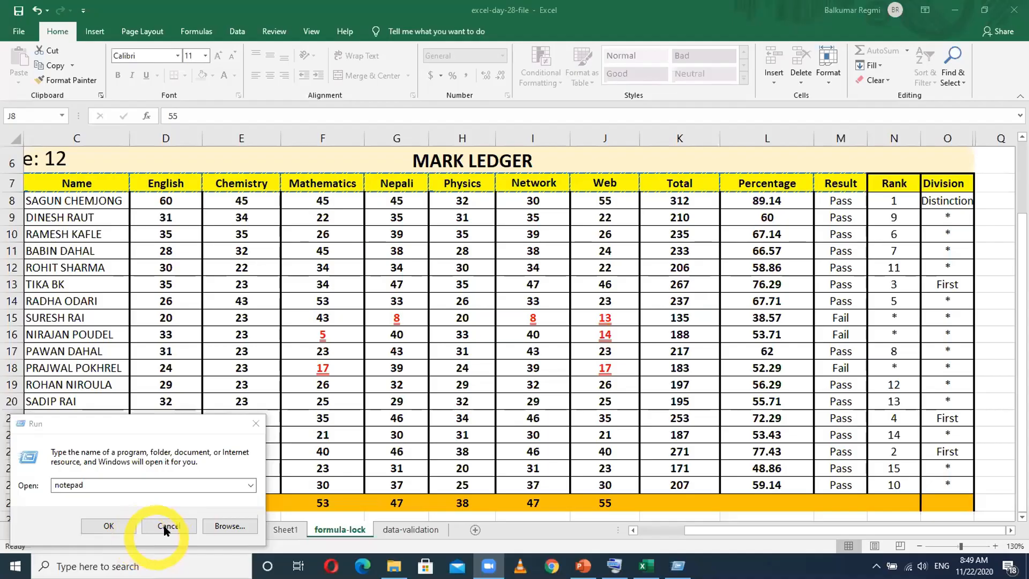
- Switch to the data-validation sheet of the excel-day-28-file workbook and enter Eng in cell H4
click(168, 527)
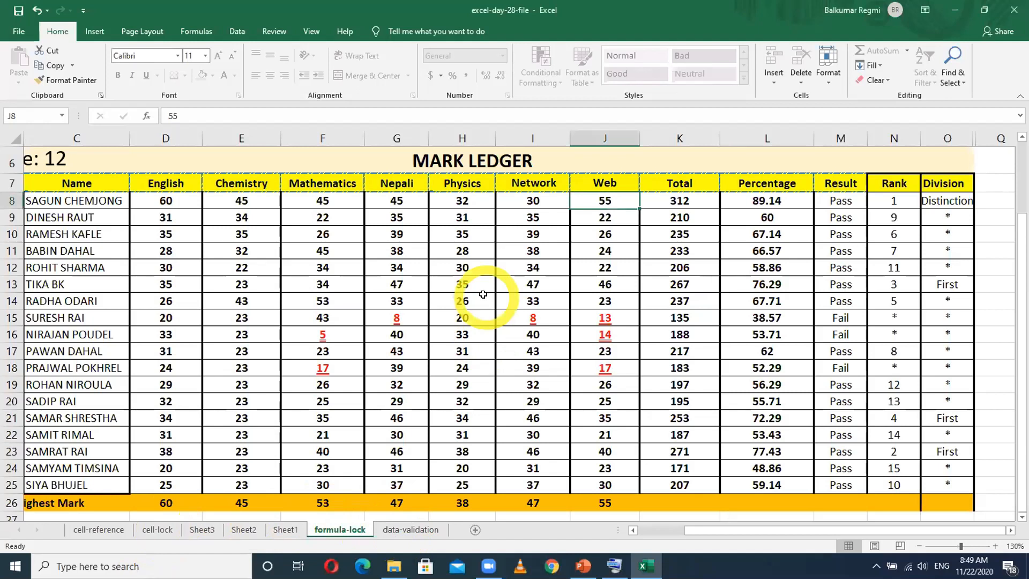
click(401, 530)
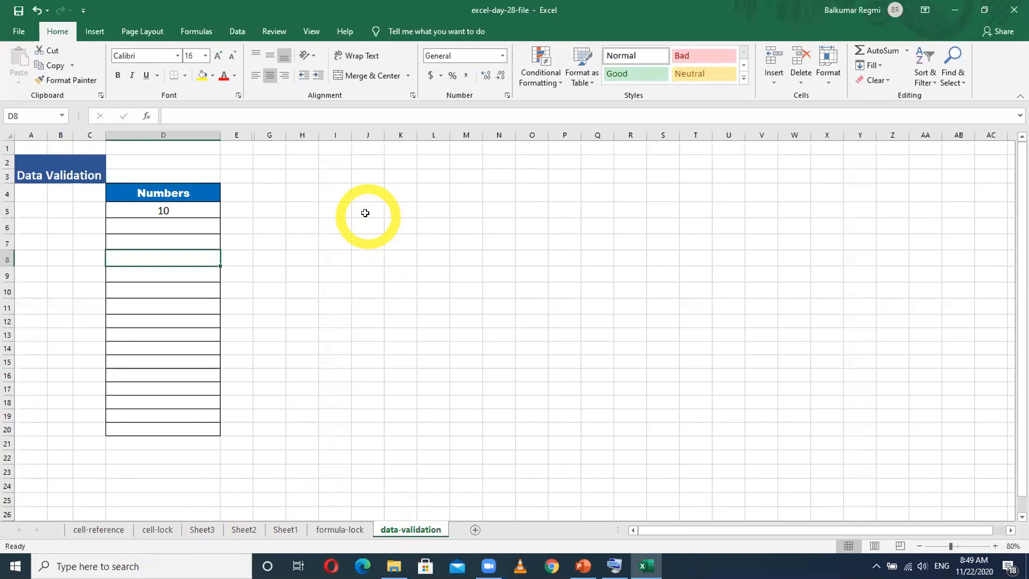
click(300, 193)
text(Eng)
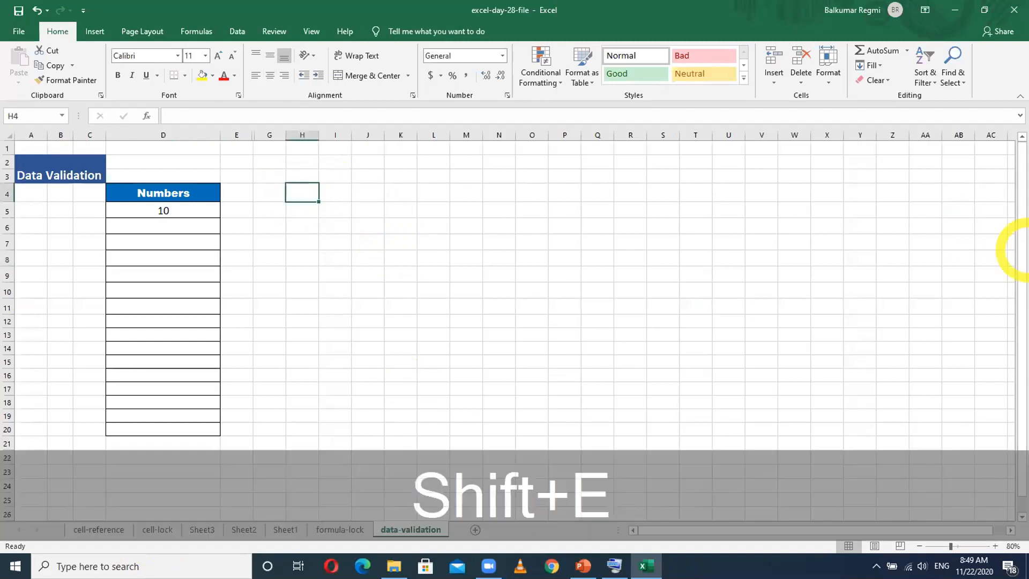
key(Return)
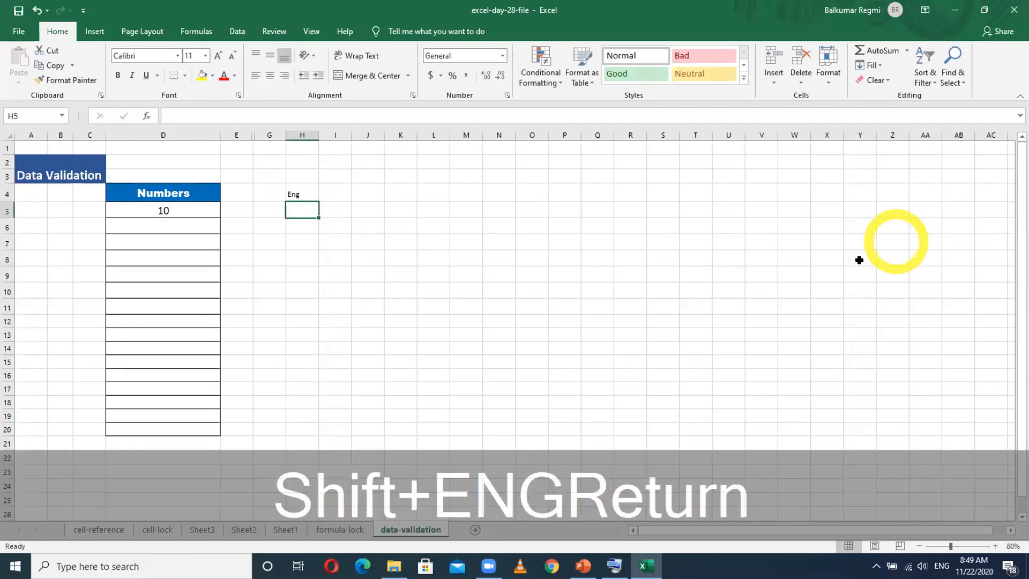
- Extend the text in cell H4 to read Eng FM:75
scroll(419, 307, up, 4)
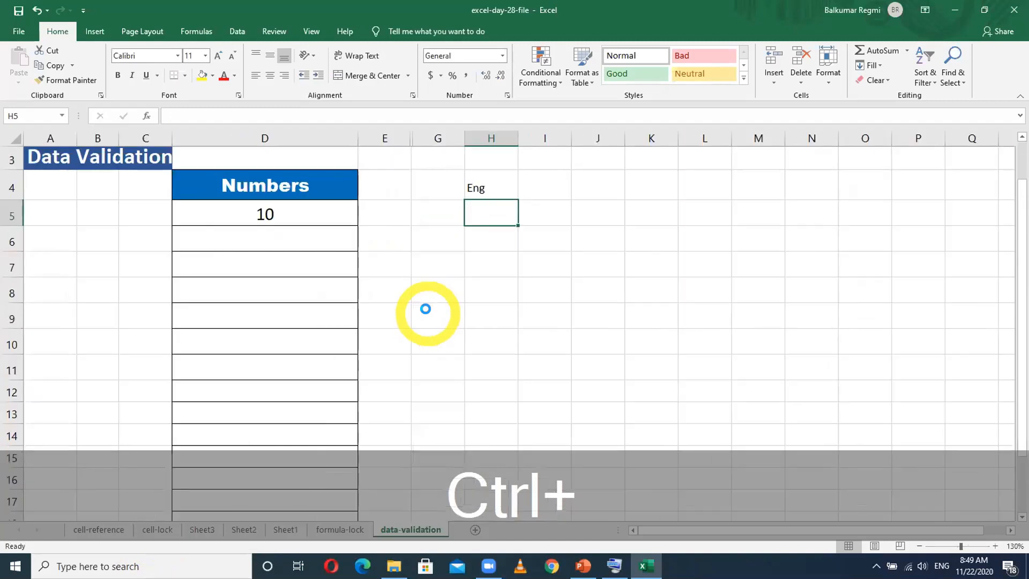
scroll(425, 309, up, 1)
double_click(547, 173)
text(FM)
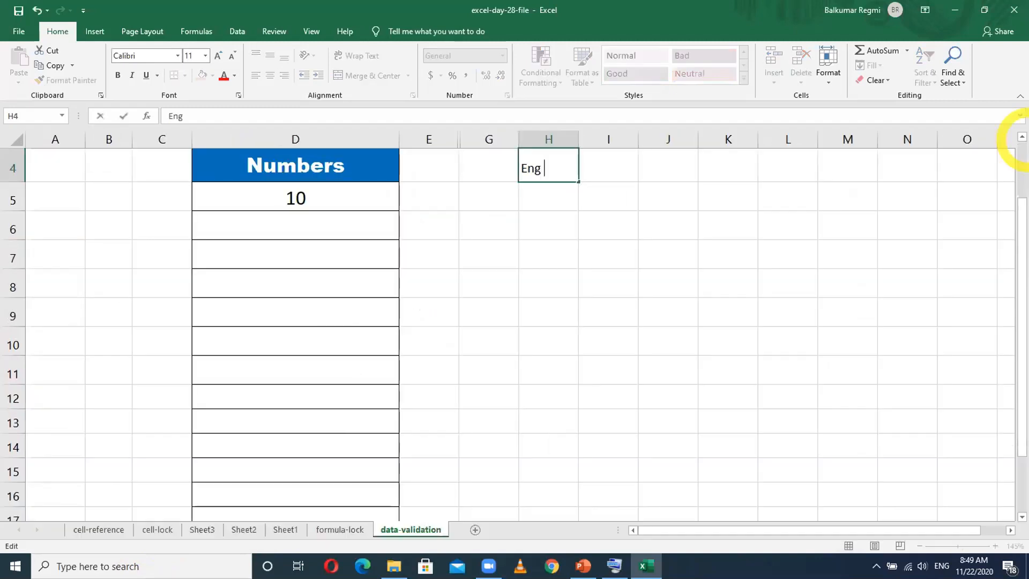
text(:7)
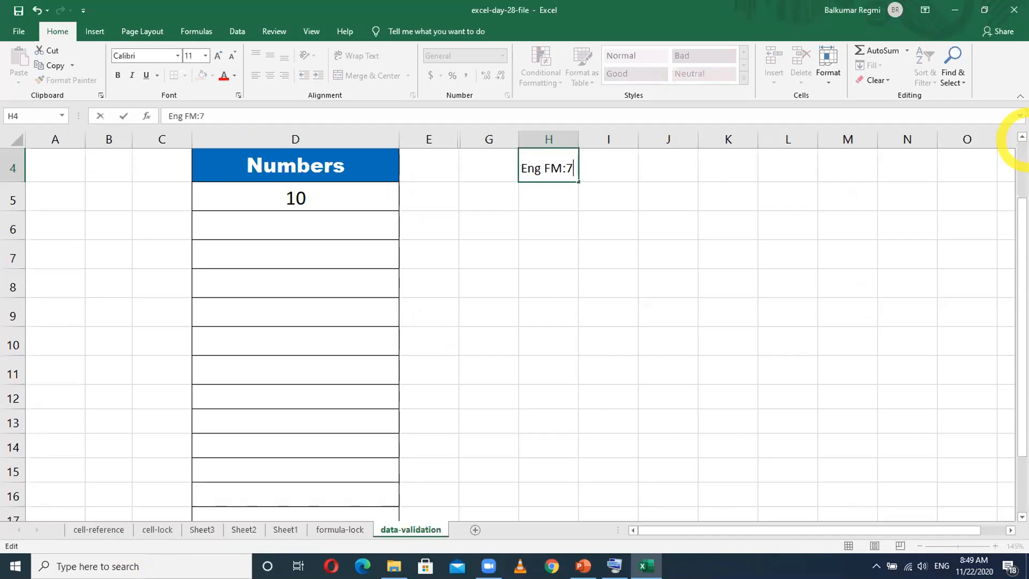
text(5)
key(Return)
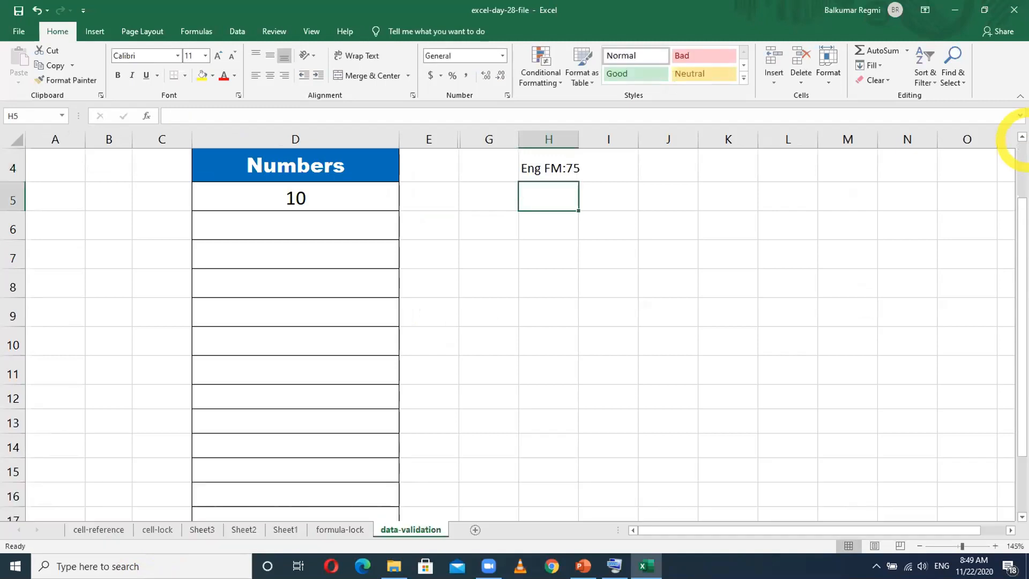
- Enter the sample marks 65 in cell H6 and 78 in cell H7 under the Eng FM:75 heading
key(Down)
text(65)
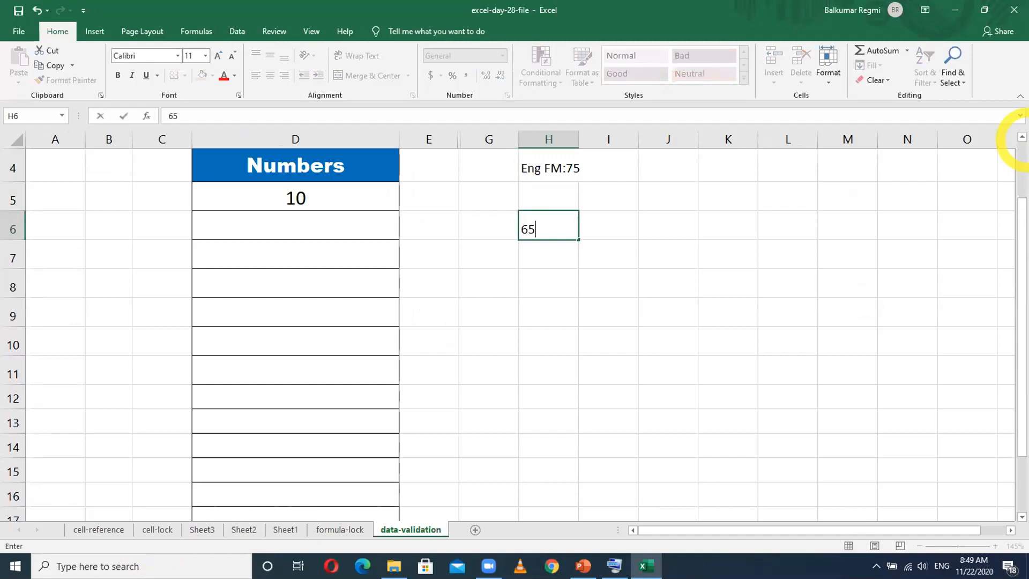
key(Return)
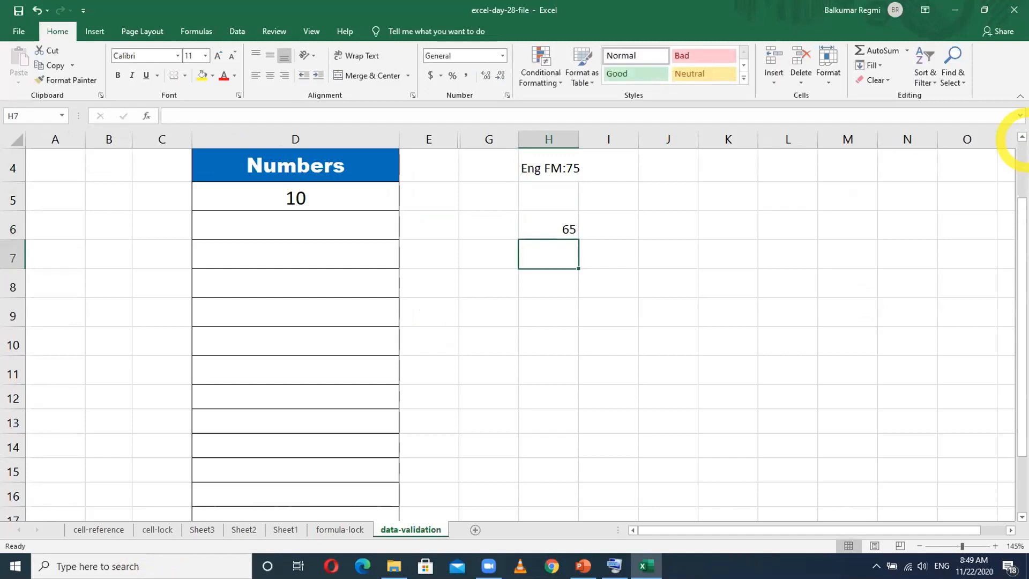
text(78)
key(Return)
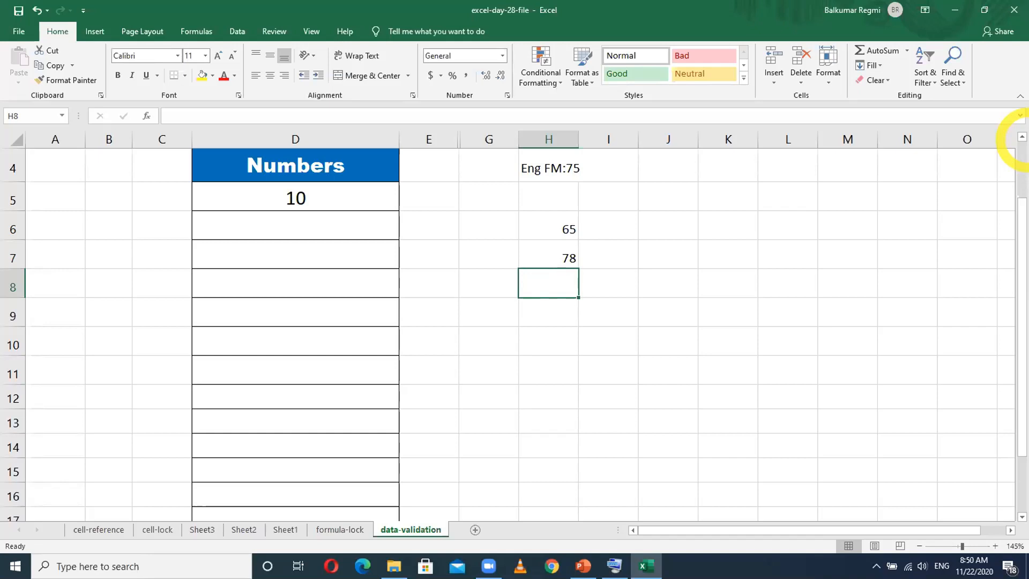
- Clear the sample marks from cells H7 and H6
key(Up)
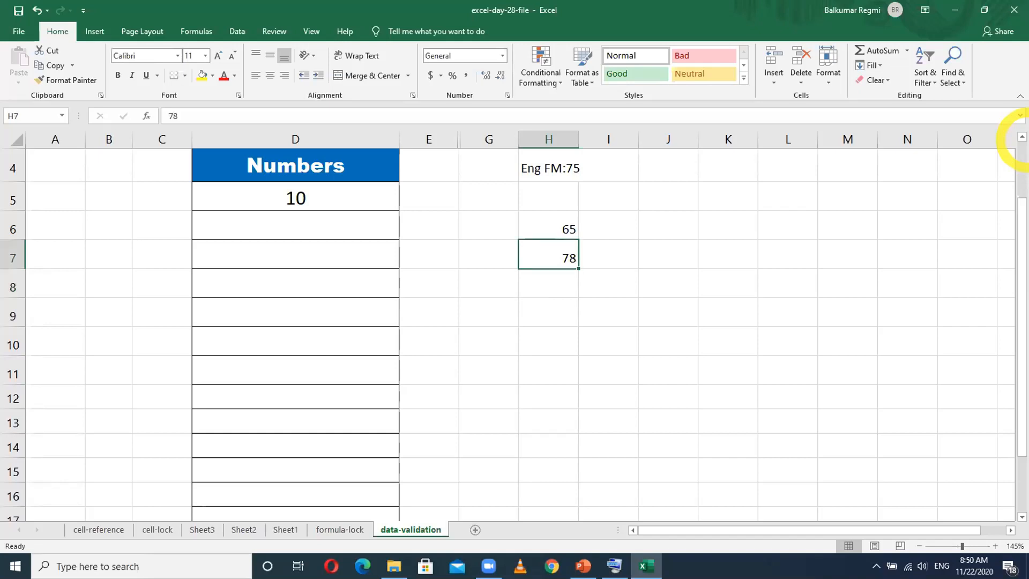
key(Delete)
key(Up)
key(Delete)
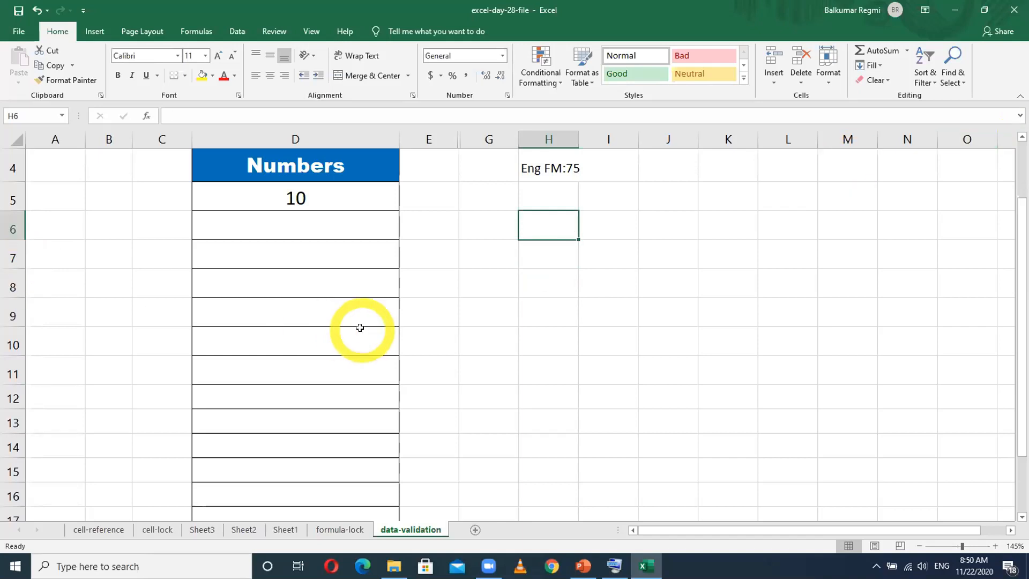
- Replace the Numbers heading in cell D4 with English
ctrl+scroll(359, 328, down, 2)
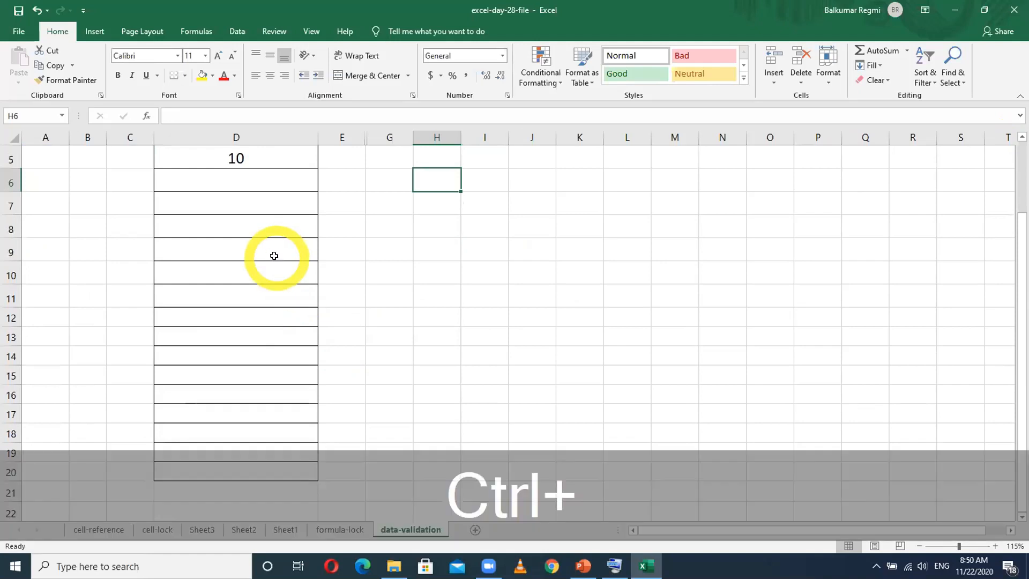
ctrl+scroll(273, 255, down, 1)
scroll(271, 270, down, 1)
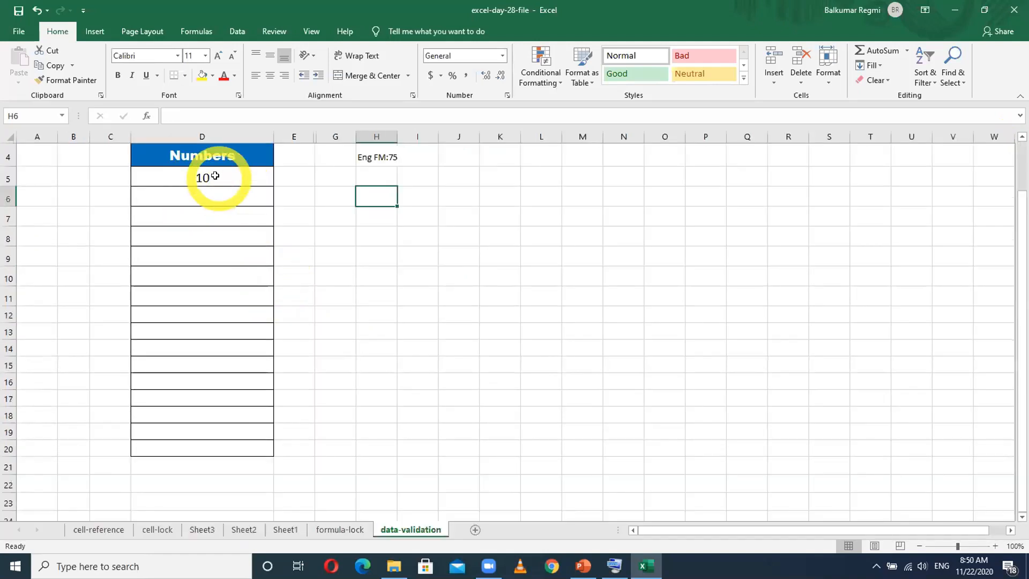
click(213, 157)
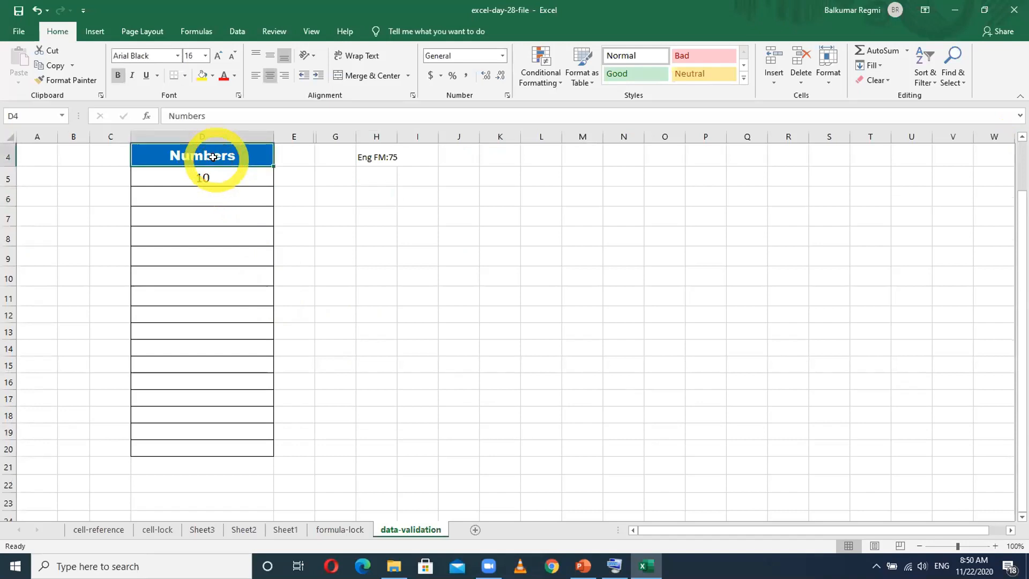
text(English)
key(Return)
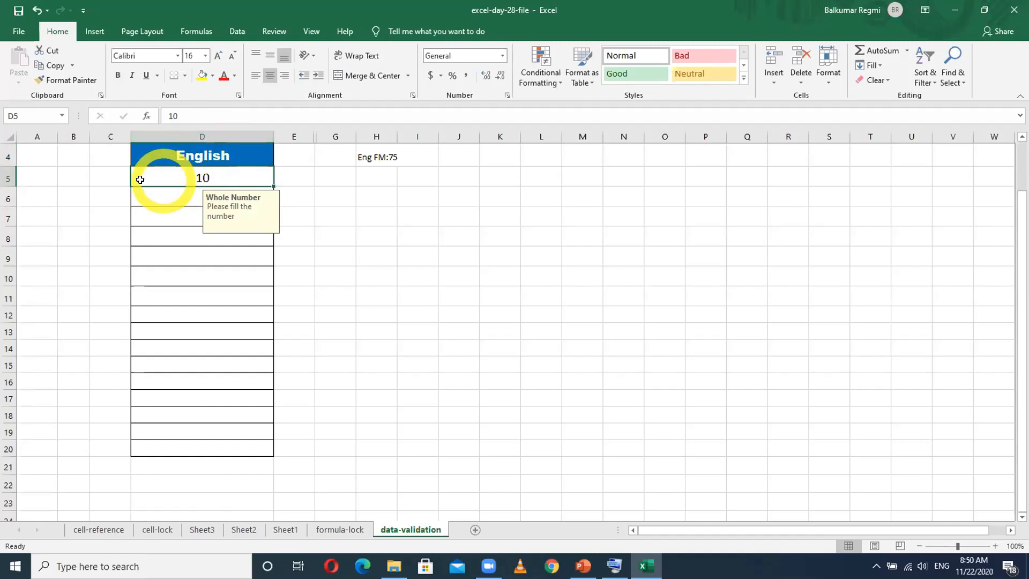
click(179, 176)
drag(179, 176, 168, 446)
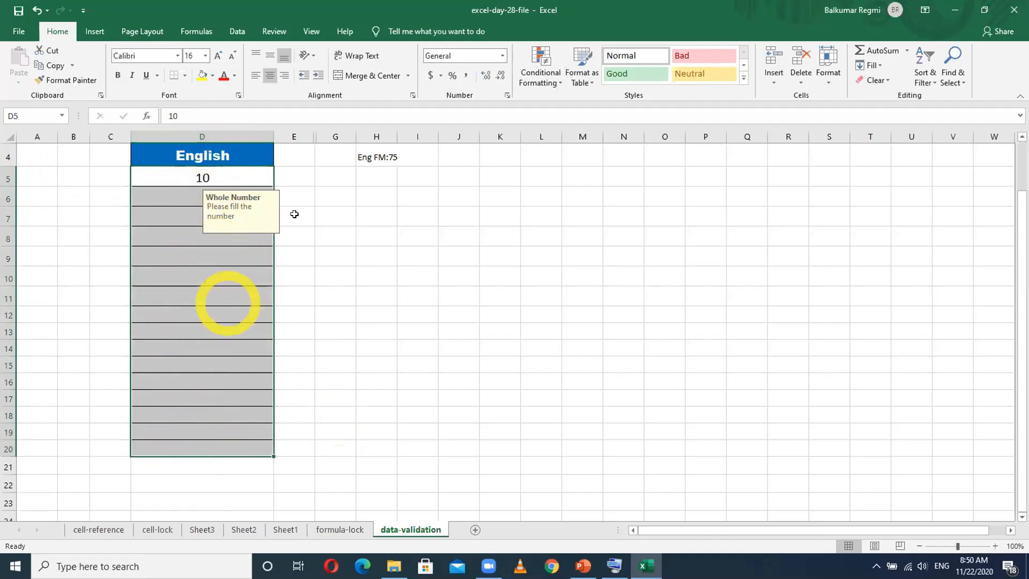
click(238, 33)
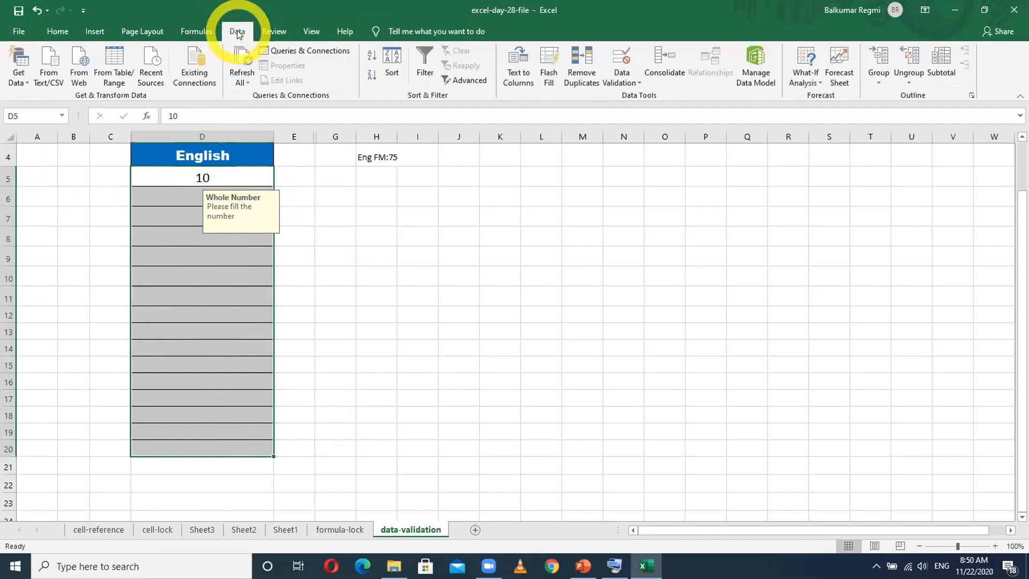
click(542, 271)
- Widen column H to about the width of column D and enlarge the H4 heading's font to 18 points
click(373, 157)
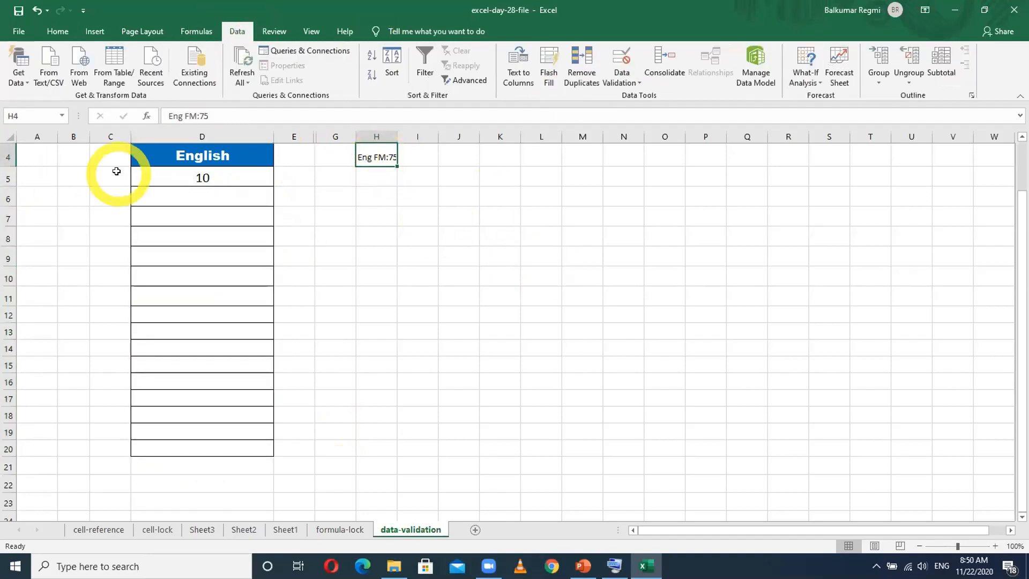
drag(397, 132, 516, 132)
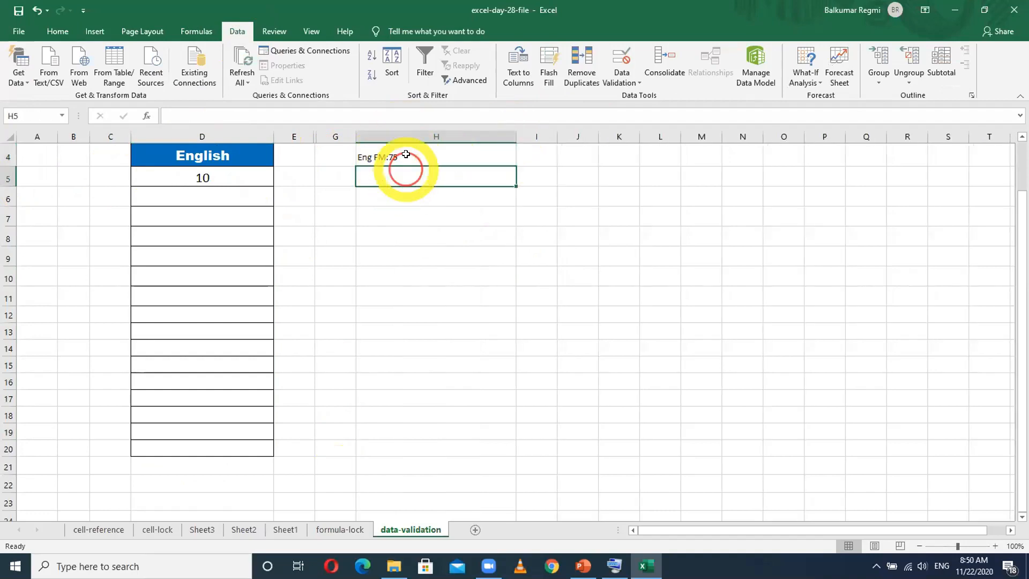
click(56, 31)
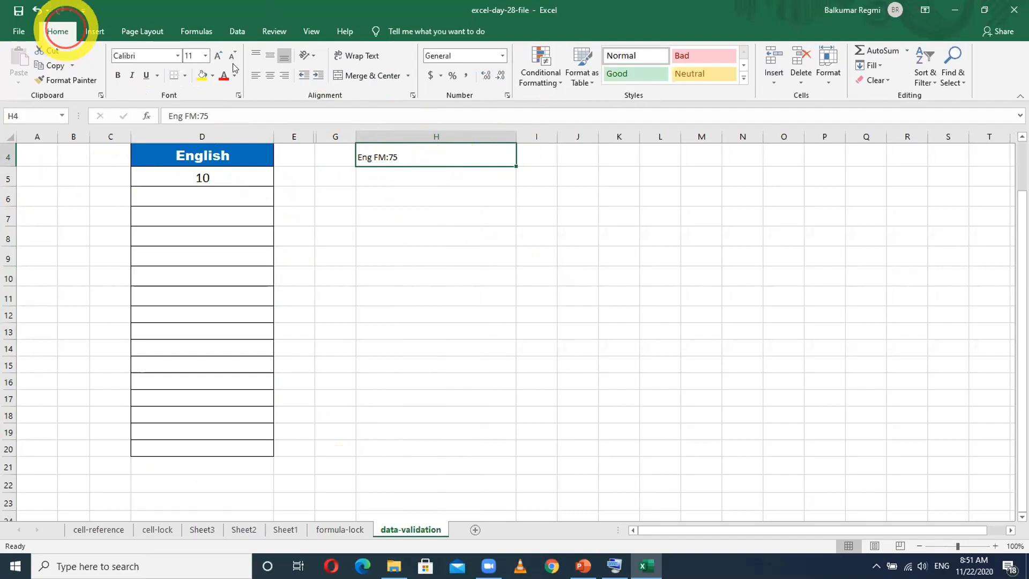
click(217, 55)
click(218, 56)
click(218, 56)
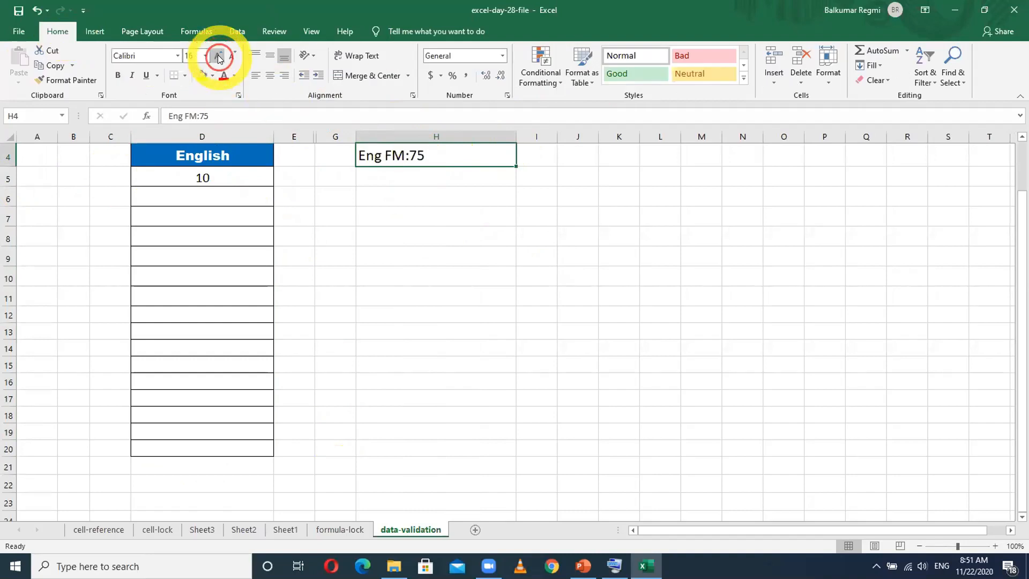
- Apply all borders to the range H4 to H18
click(418, 175)
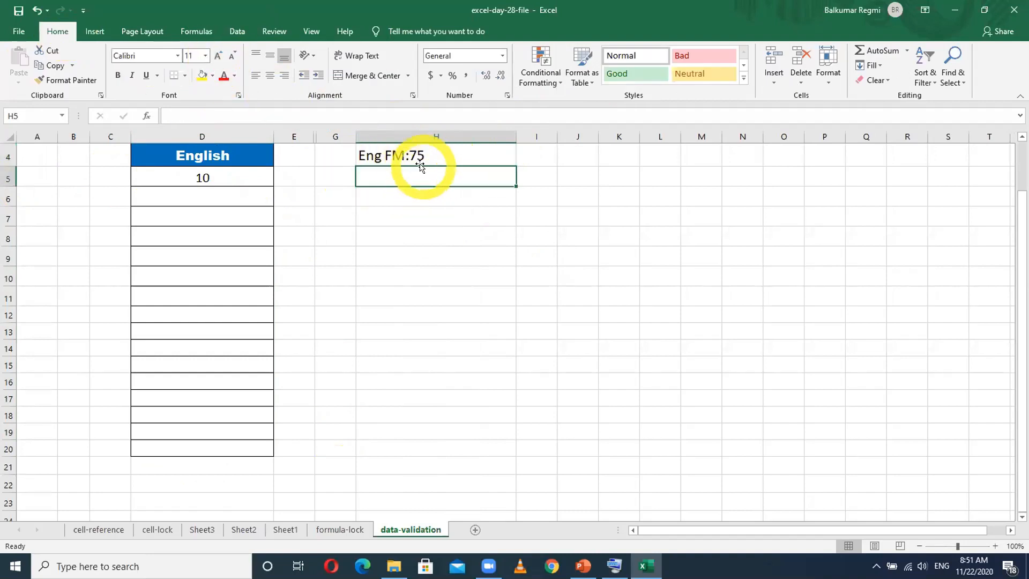
drag(431, 160, 429, 409)
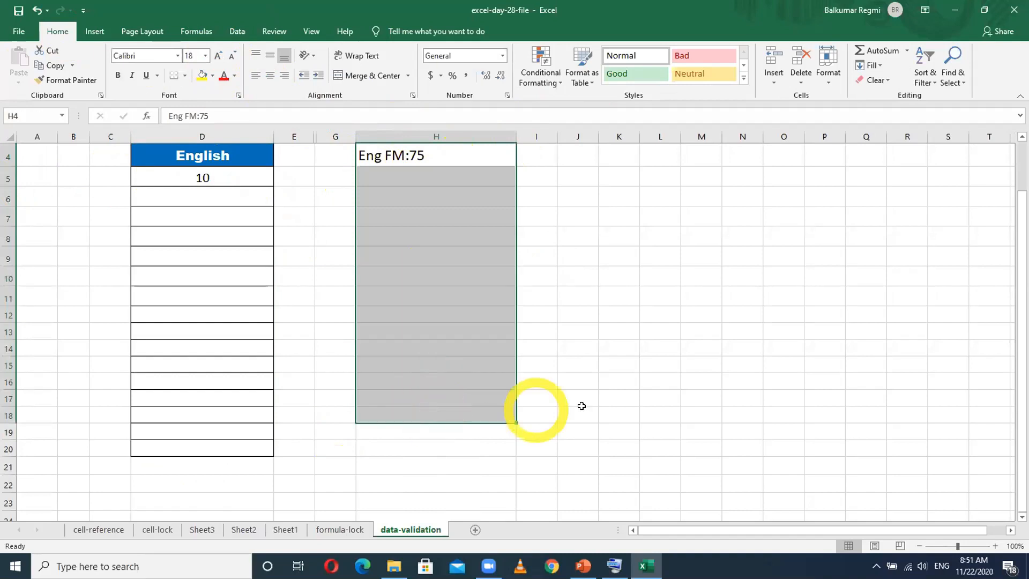
click(183, 76)
click(190, 189)
click(632, 303)
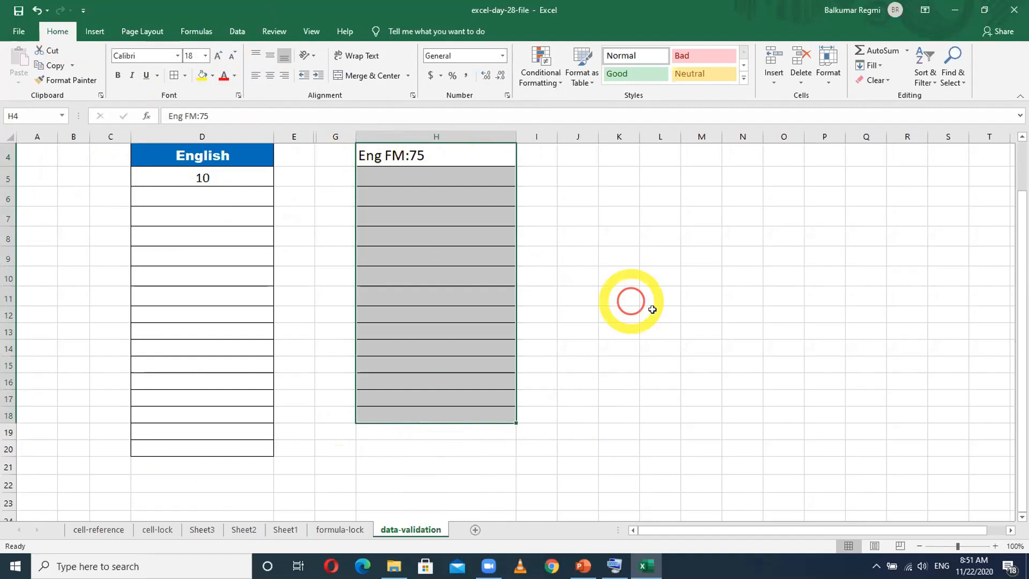
click(407, 176)
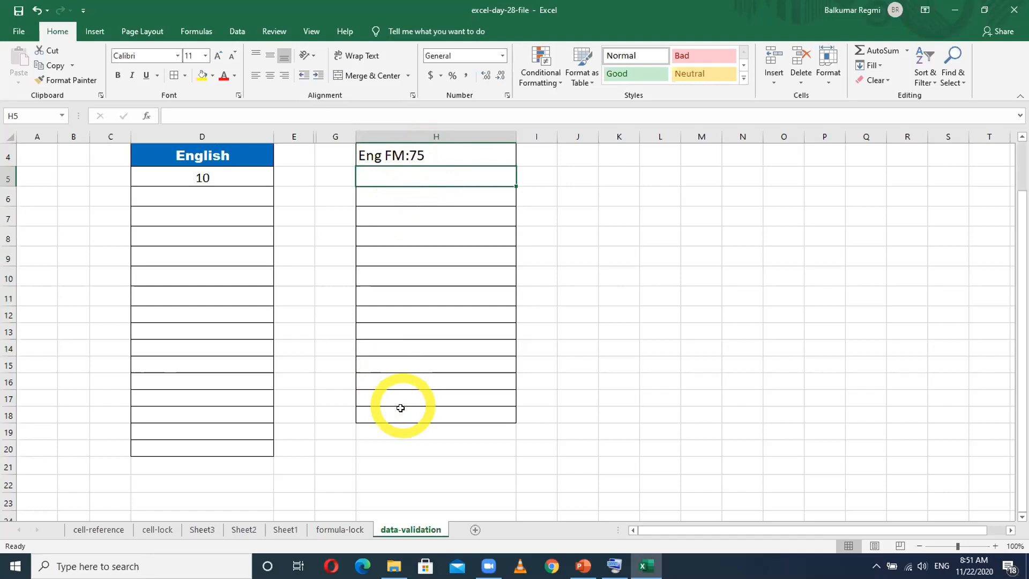
drag(408, 178, 414, 408)
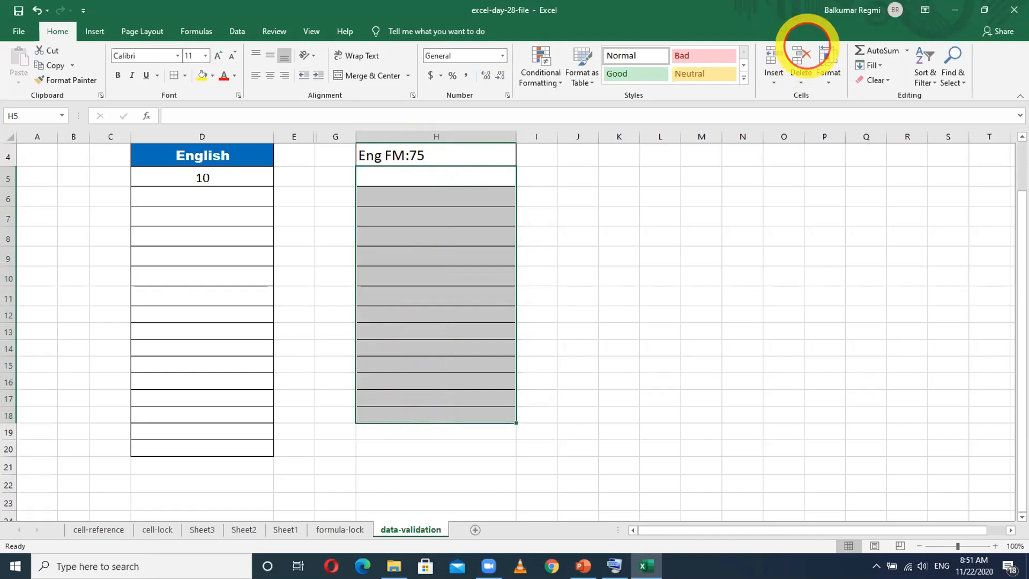
click(954, 10)
click(684, 10)
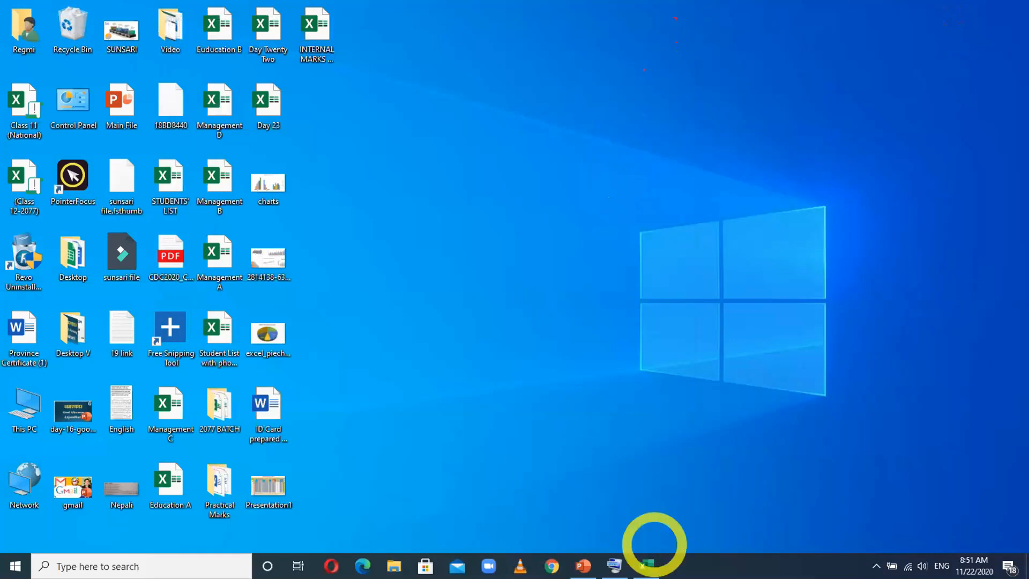
click(646, 565)
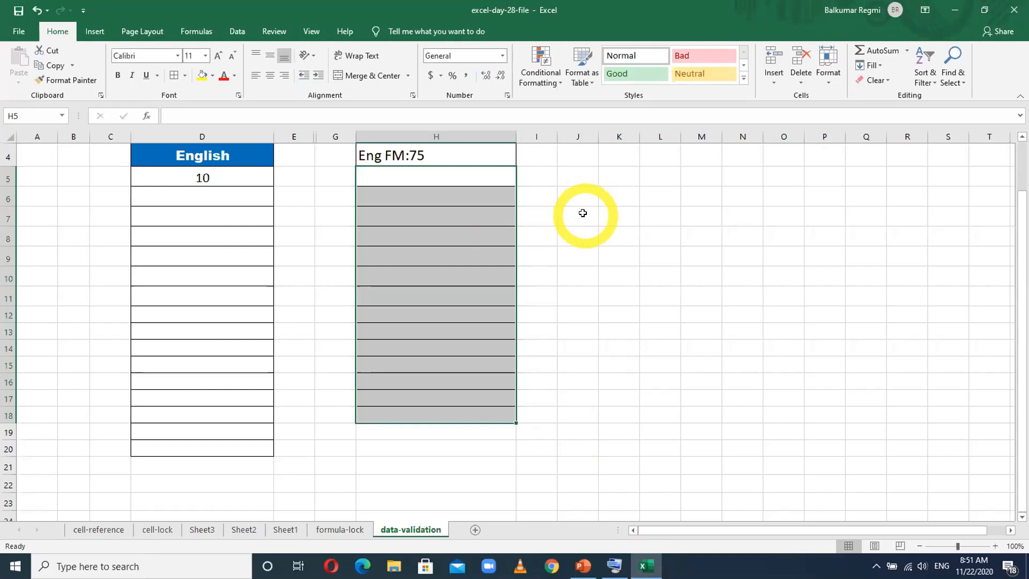
click(464, 232)
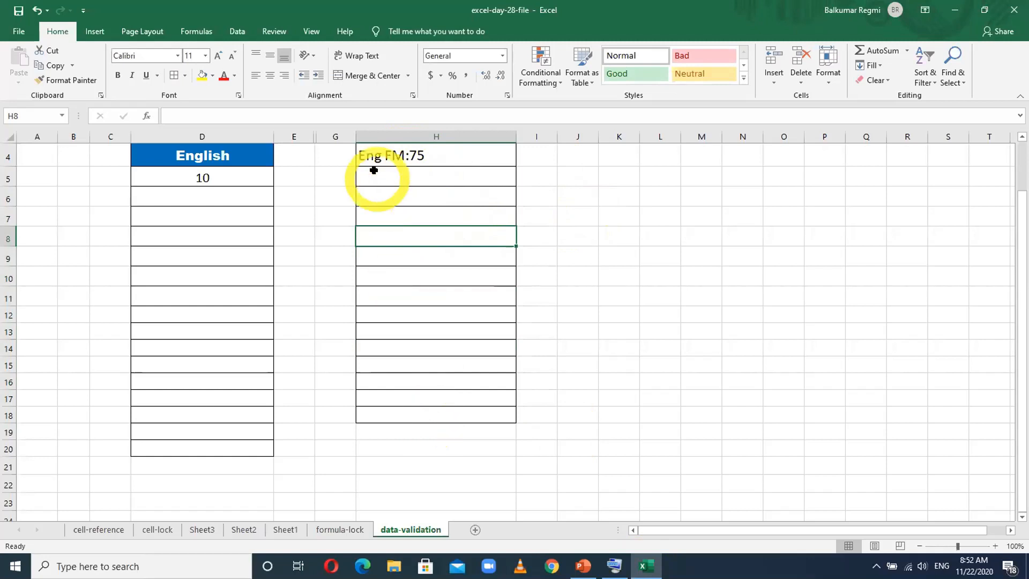
click(337, 174)
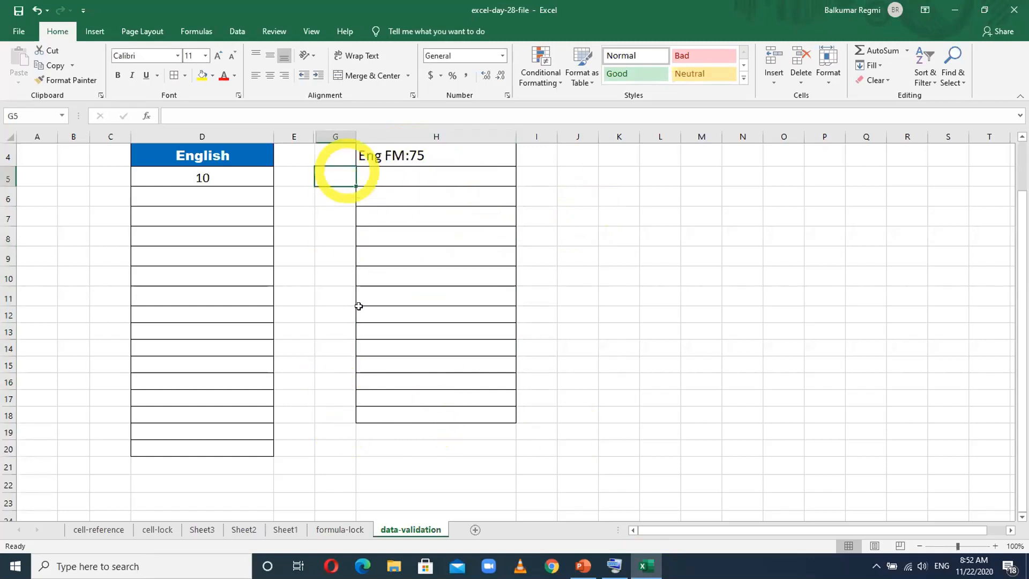
click(465, 216)
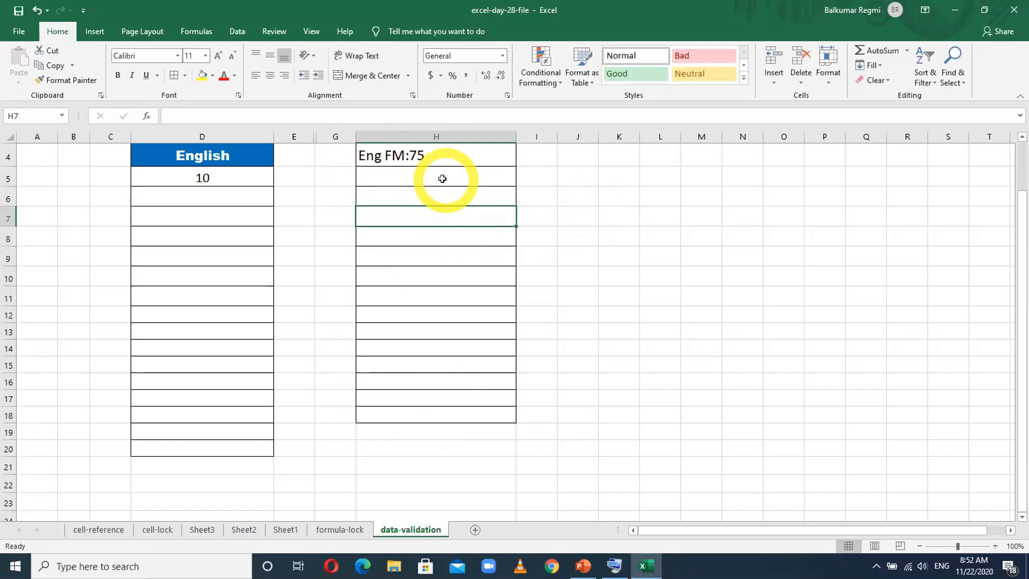
click(578, 252)
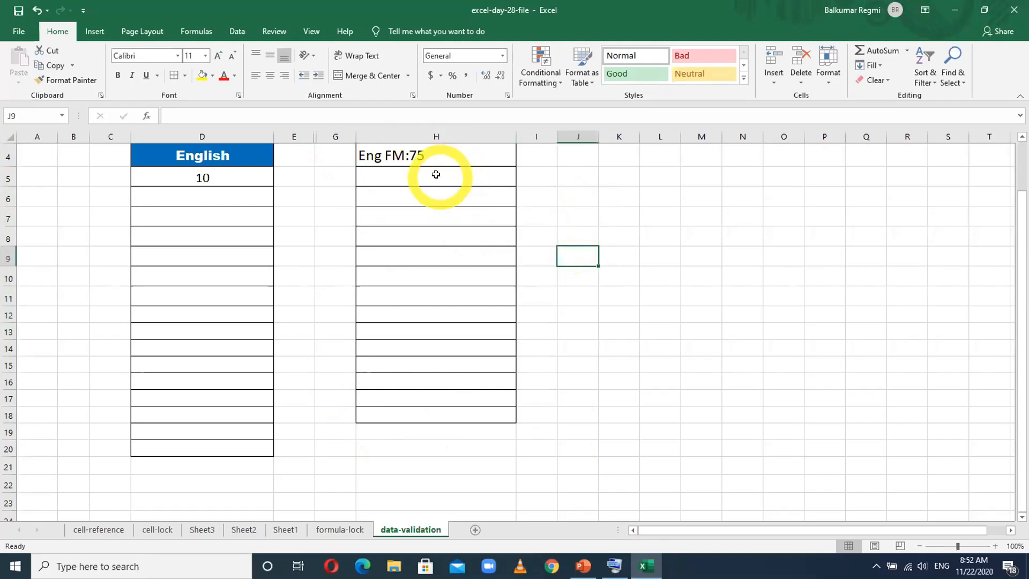
- Open data validation for the range H5 to H18 and allow only whole numbers
drag(436, 175, 430, 409)
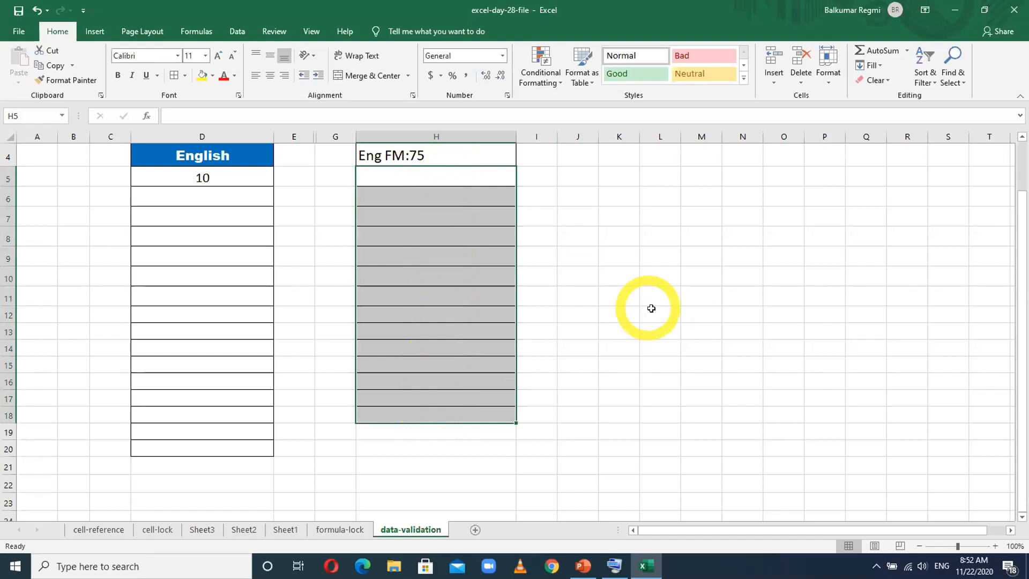
click(235, 30)
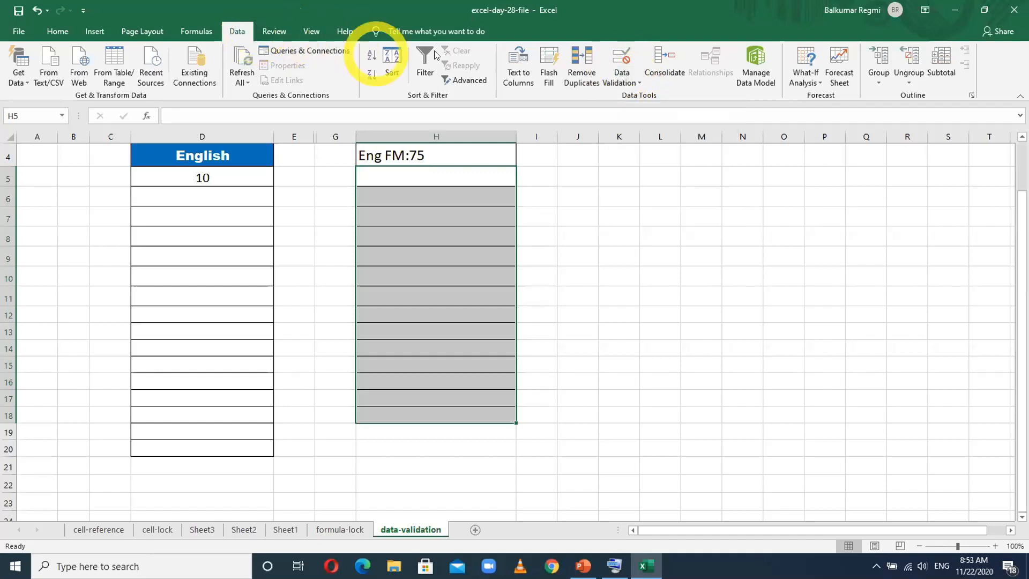
click(621, 80)
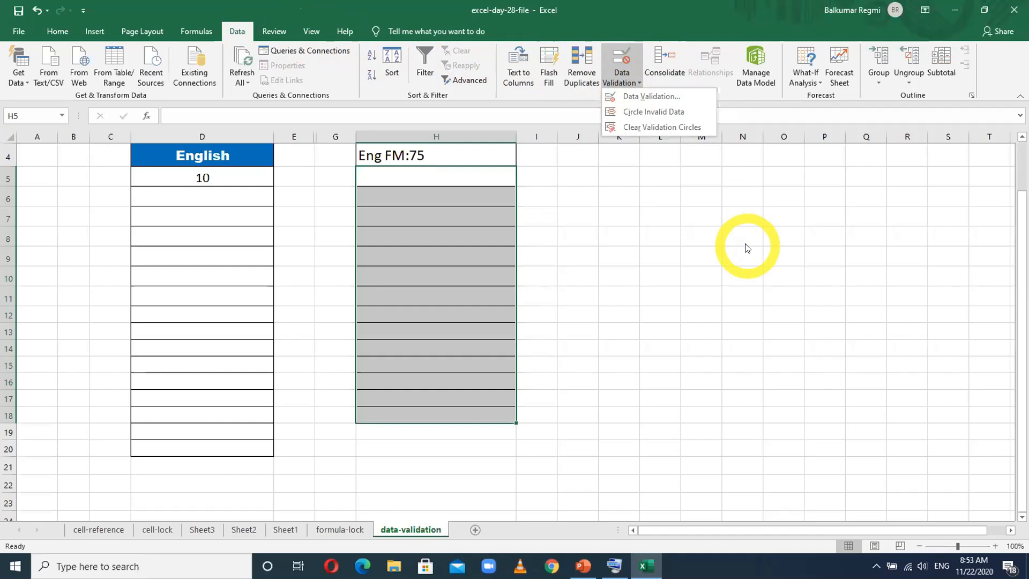
click(666, 96)
click(739, 196)
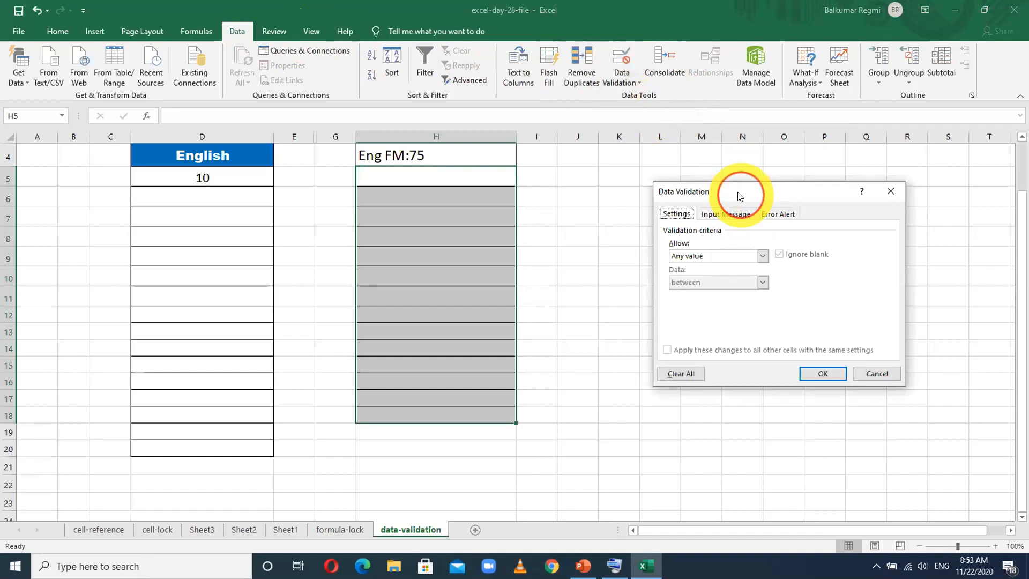
drag(738, 195, 652, 163)
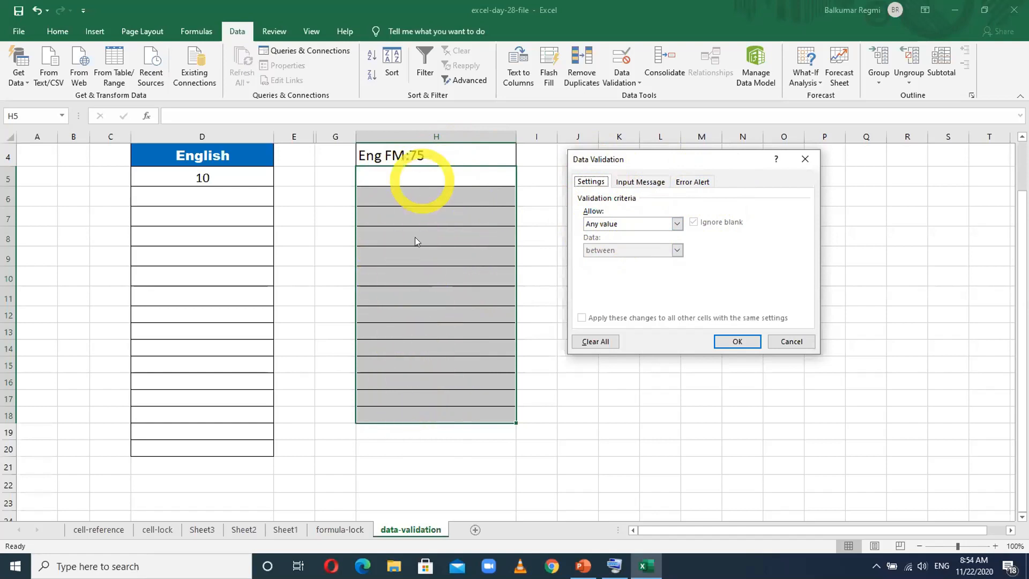
click(623, 227)
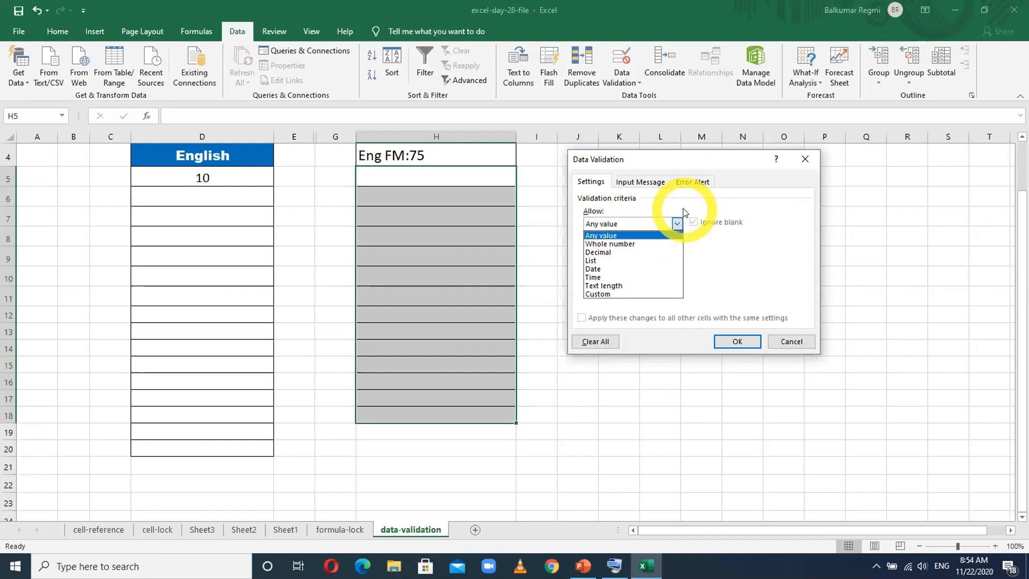
click(620, 244)
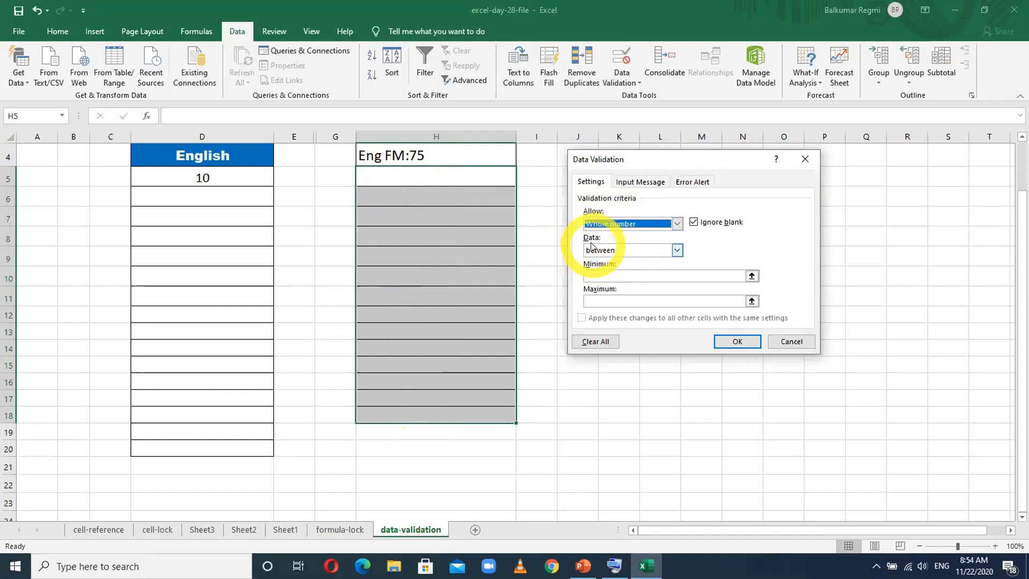
- Set the validation condition to greater than with a minimum of 75 and apply the rule
click(614, 251)
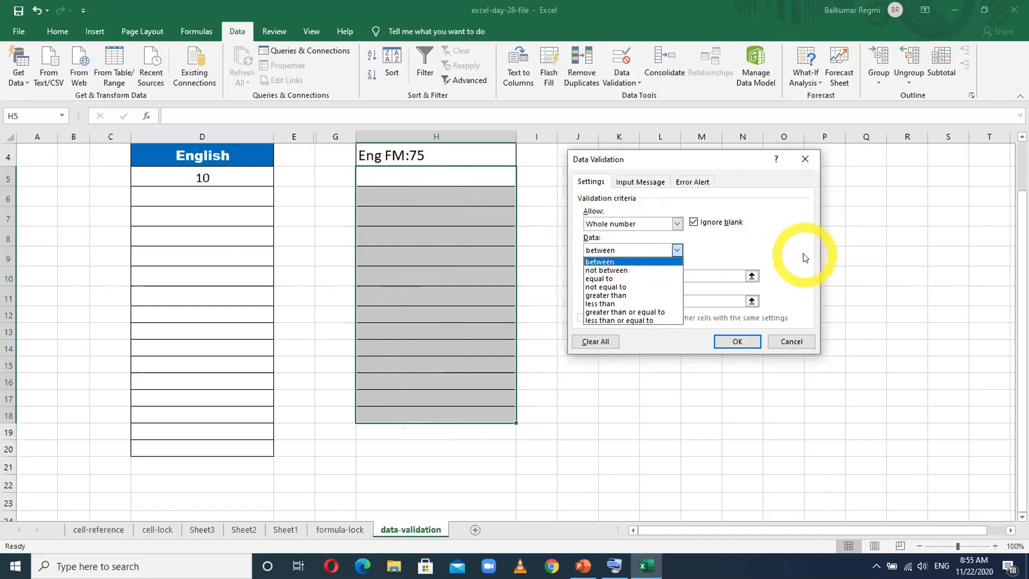
click(633, 296)
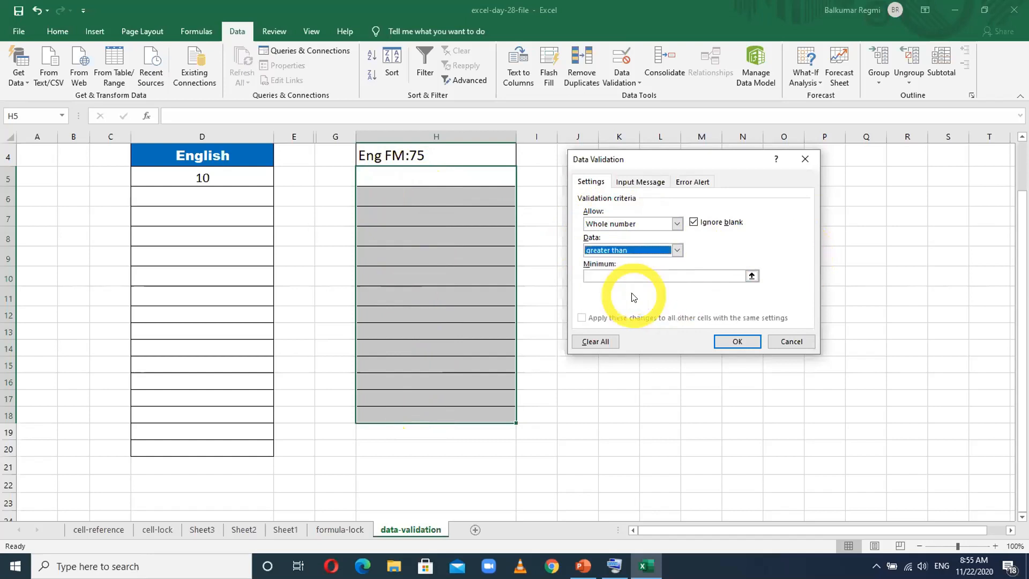
click(616, 276)
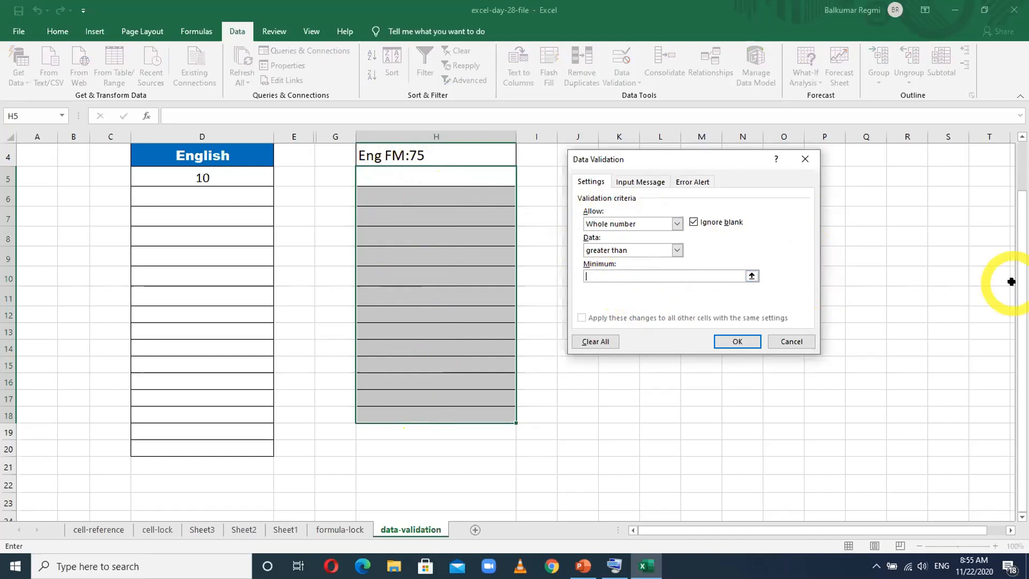
text(75)
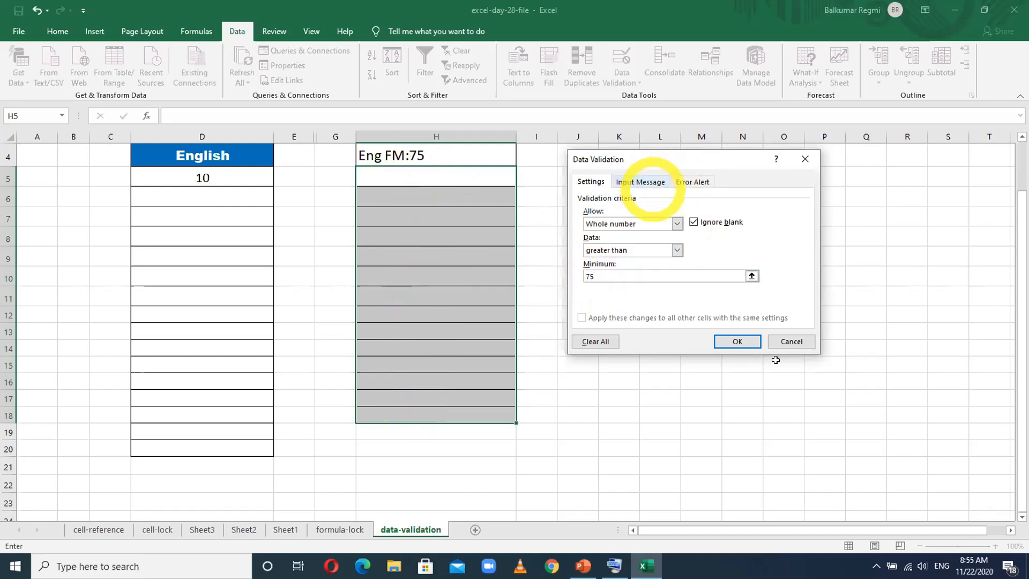
click(739, 340)
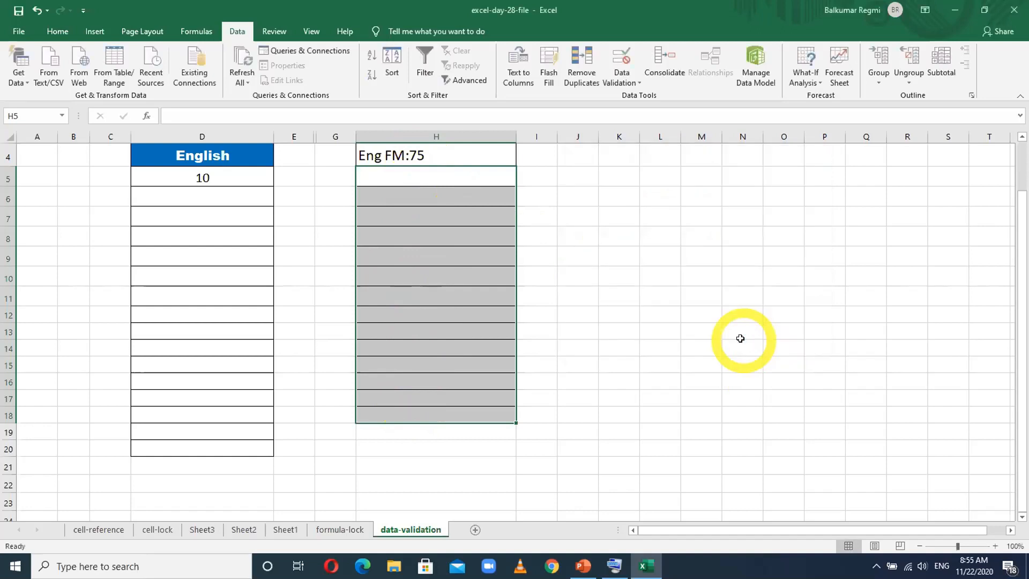
- Try to enter 74 in cell H5 to test the validation rule, cancelling the entry
click(468, 177)
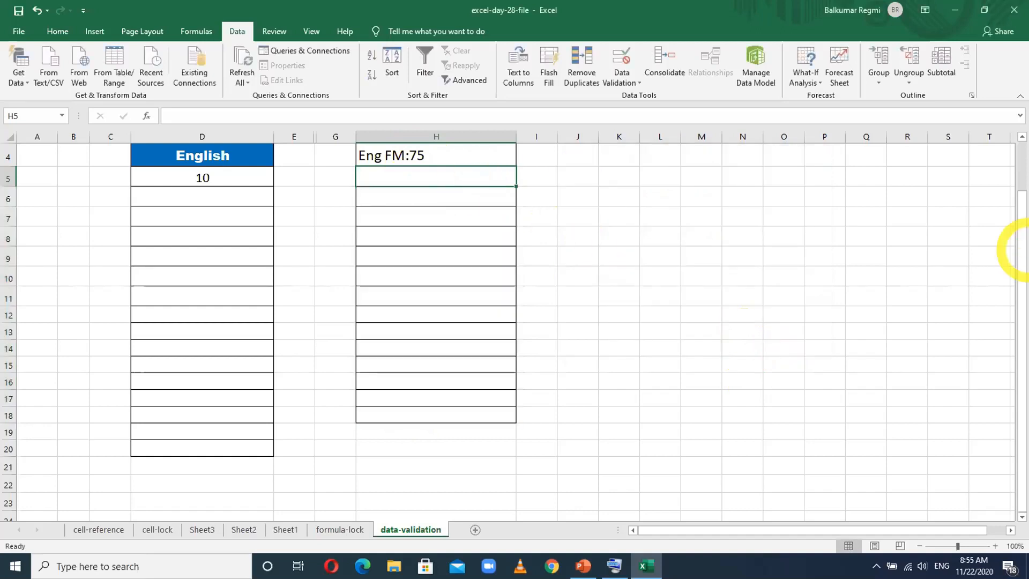
text(74)
key(Return)
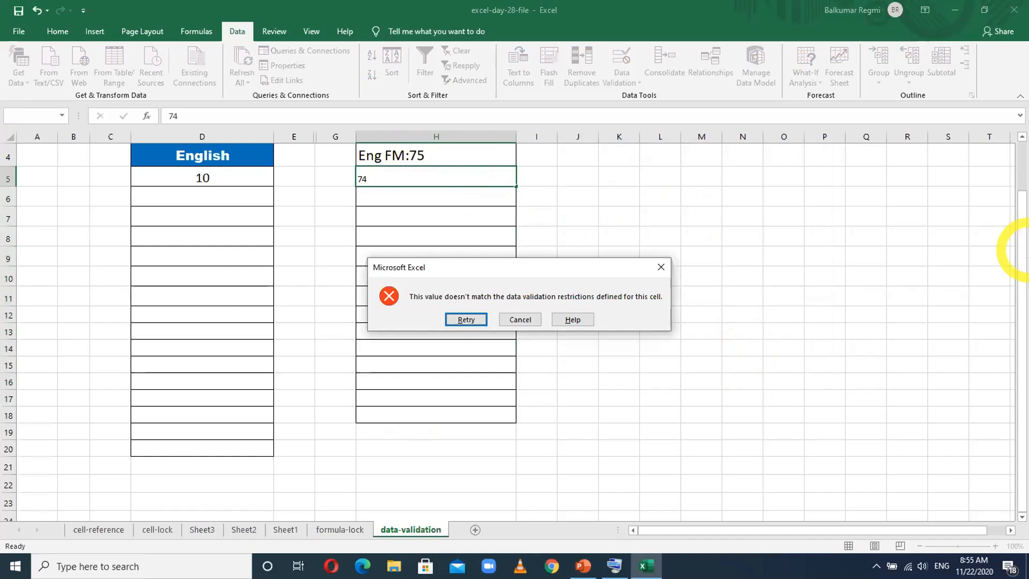
click(520, 318)
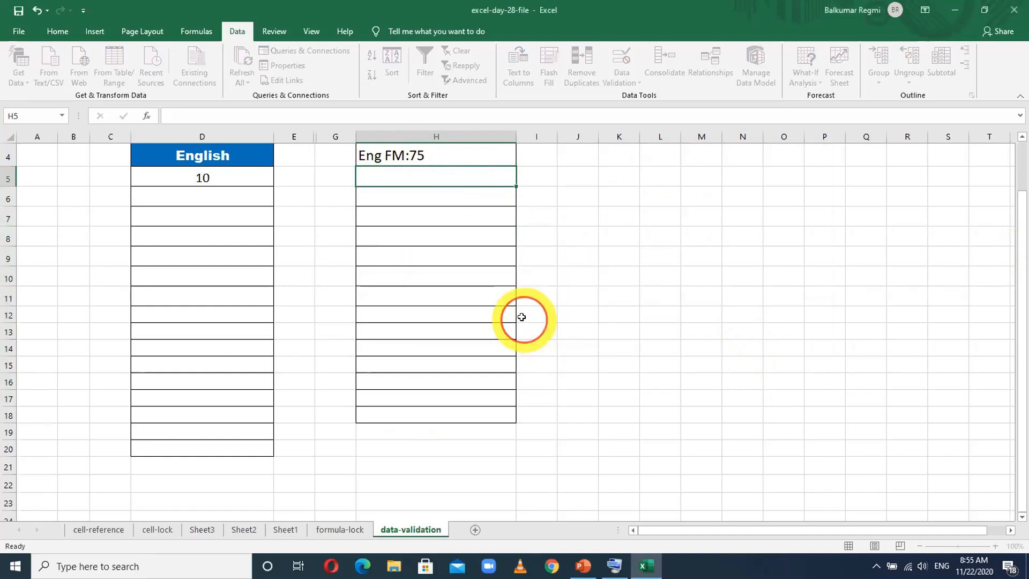
- Reopen data validation for H5 to H18 and clear all of the rule's existing settings
drag(445, 179, 435, 412)
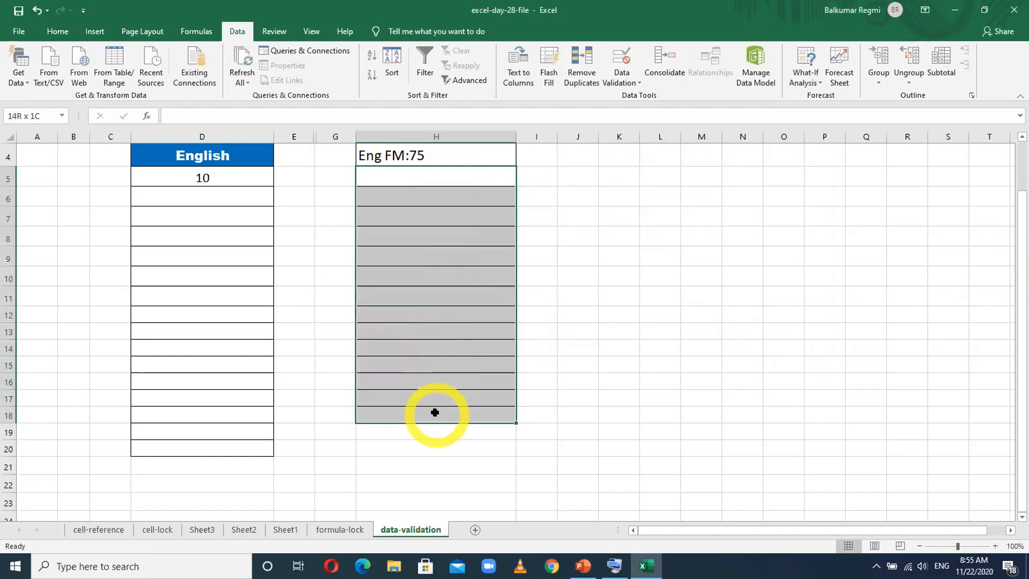
click(618, 85)
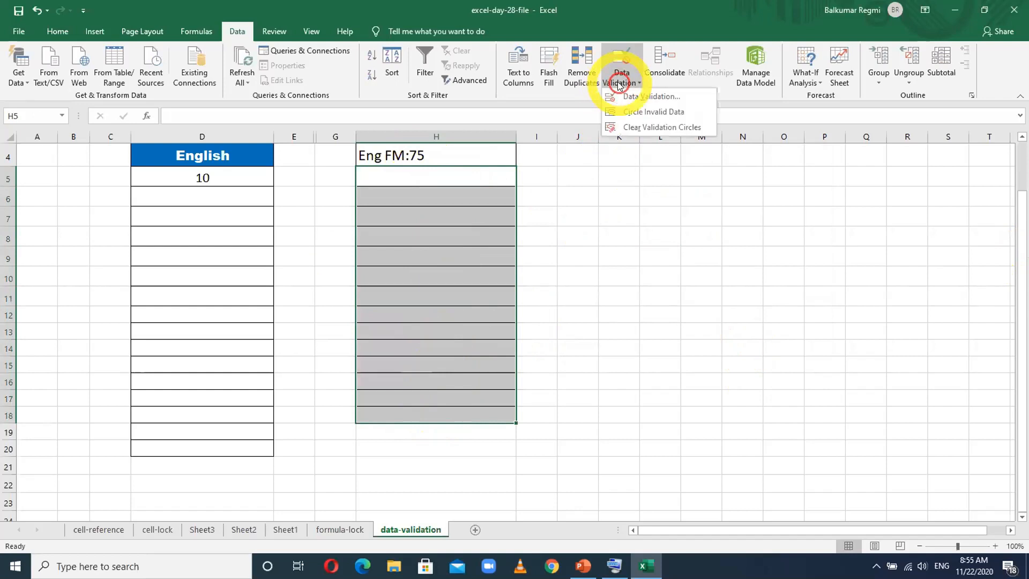
click(627, 97)
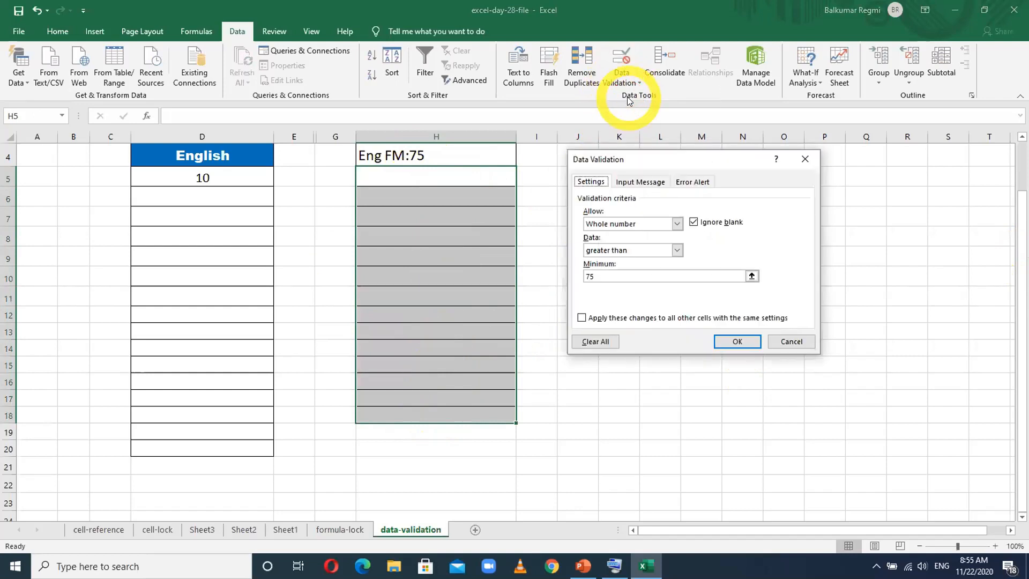
click(597, 342)
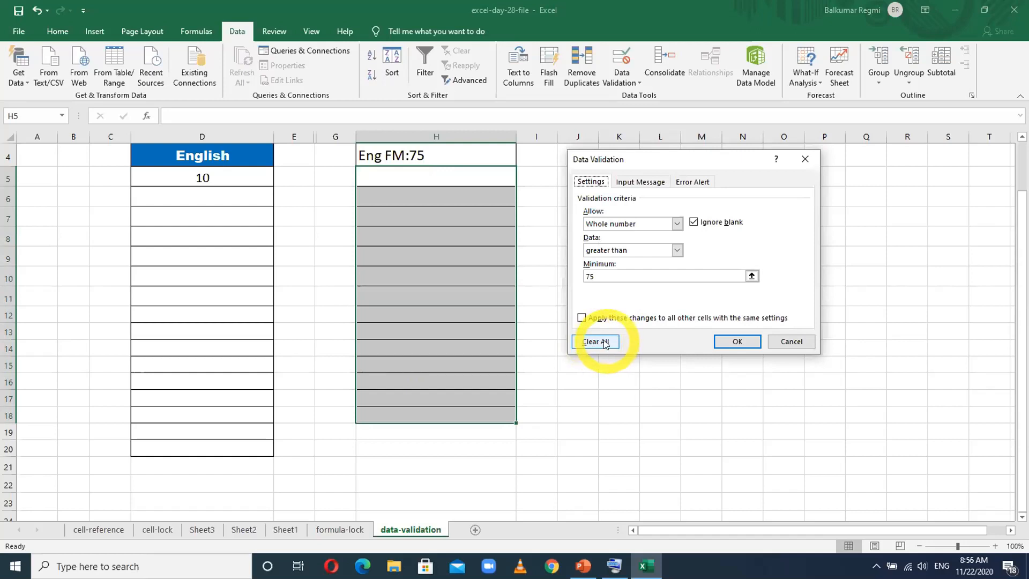
click(604, 343)
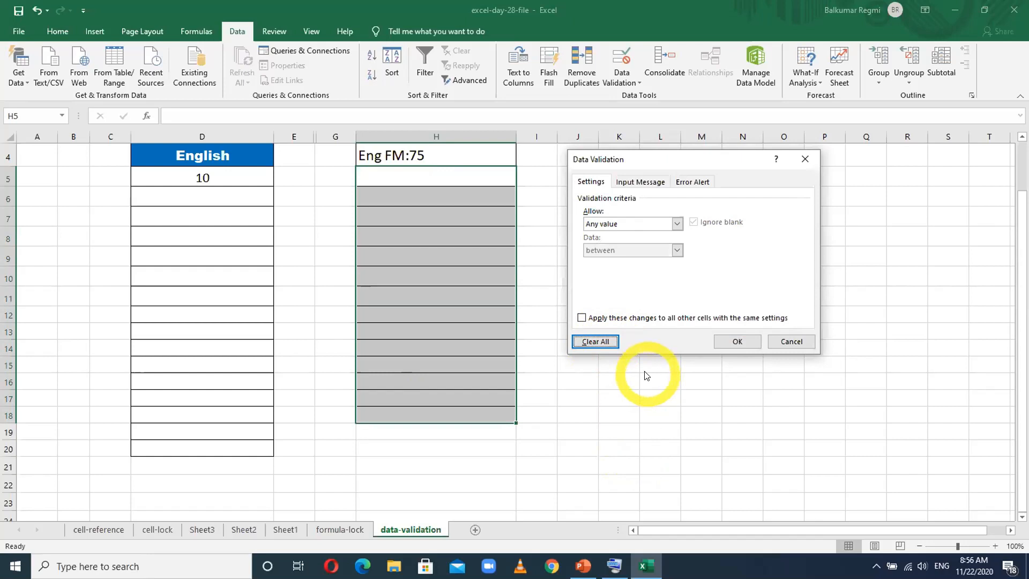
- Set the validation criteria to whole numbers between a minimum of 0 and a maximum of 75
click(642, 227)
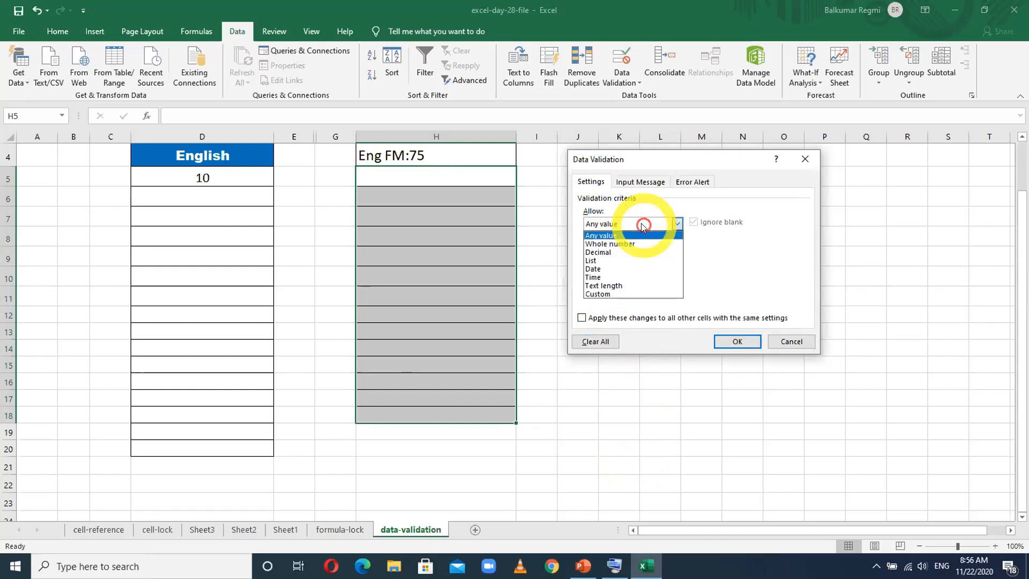
click(609, 244)
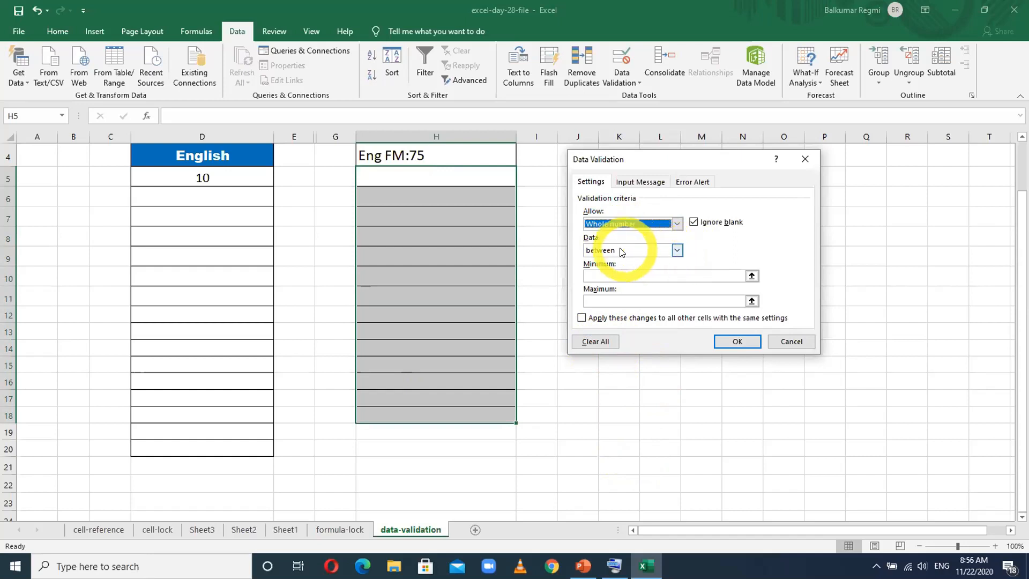
click(601, 275)
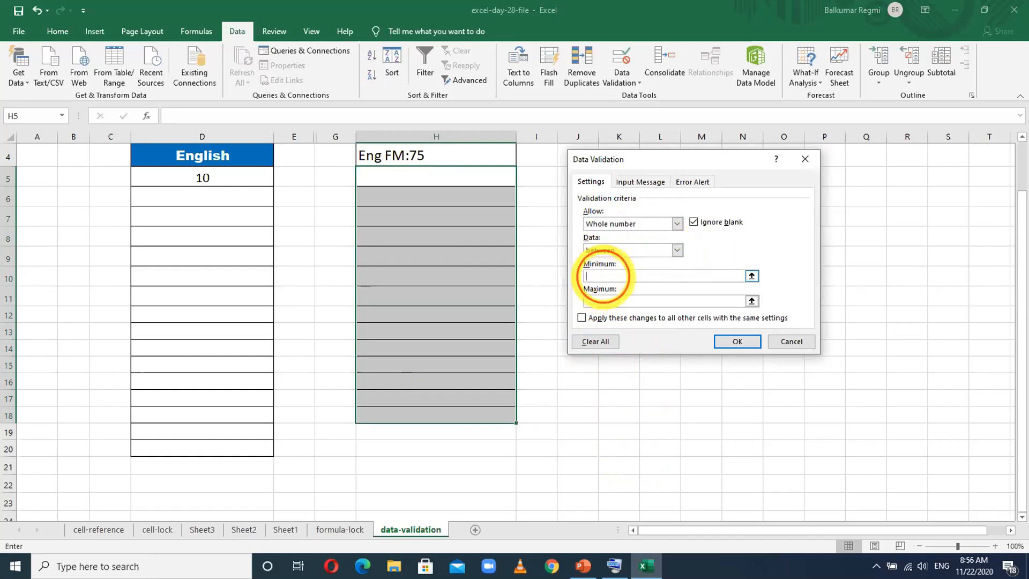
text(0)
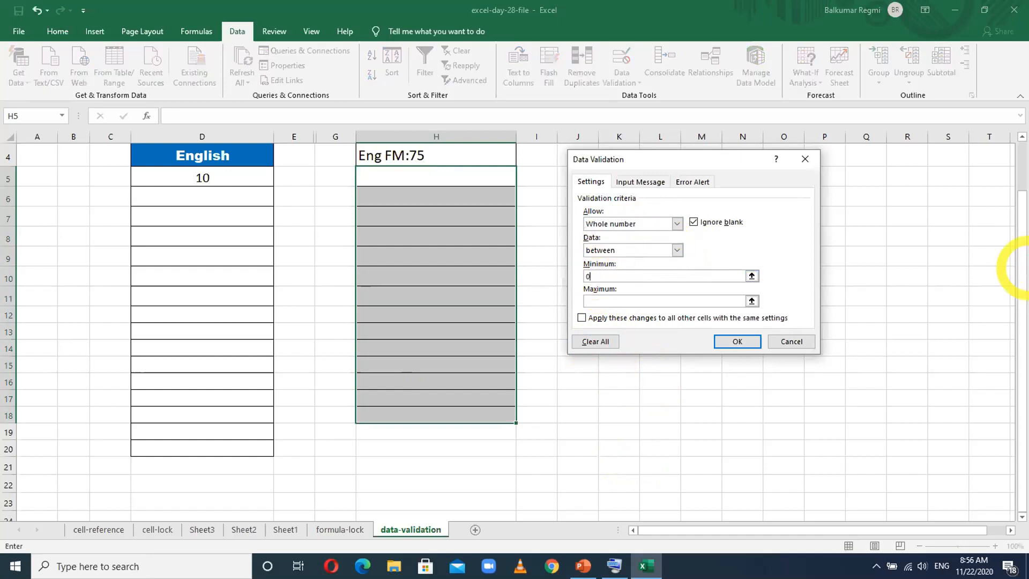
click(602, 302)
text(75)
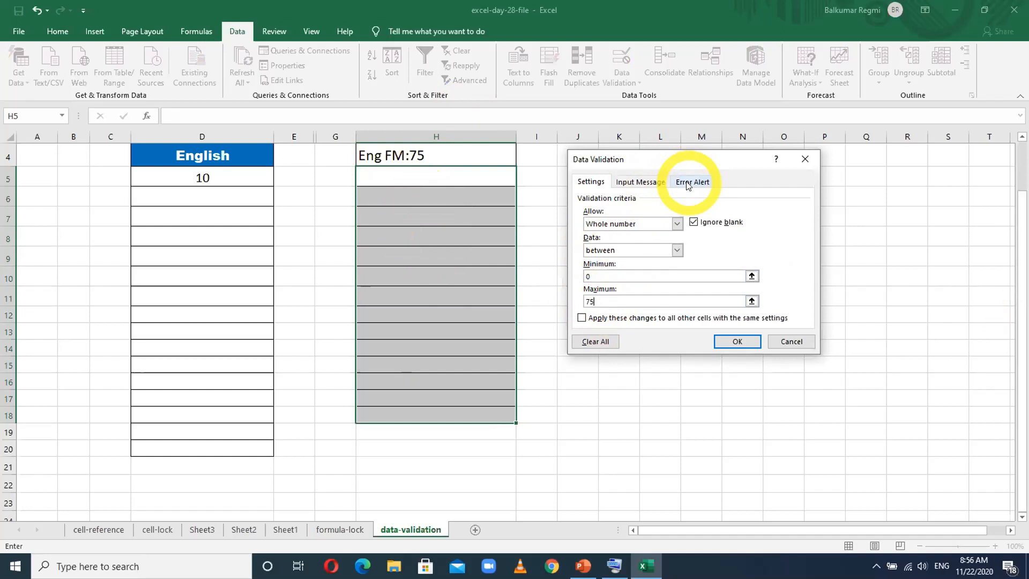
- Give the validation's input message the title "English Marks"
click(642, 183)
click(603, 239)
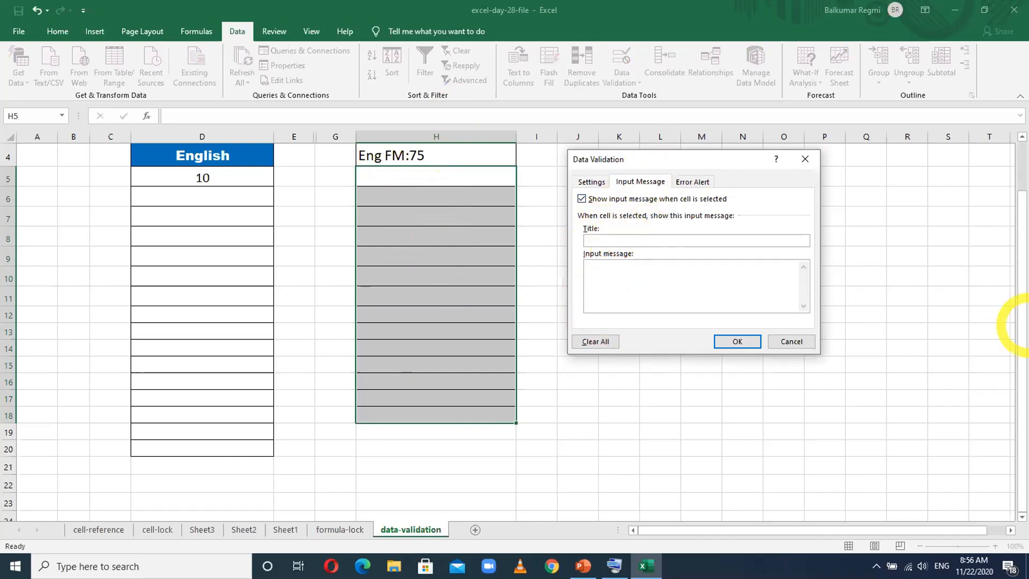
text(English Ma)
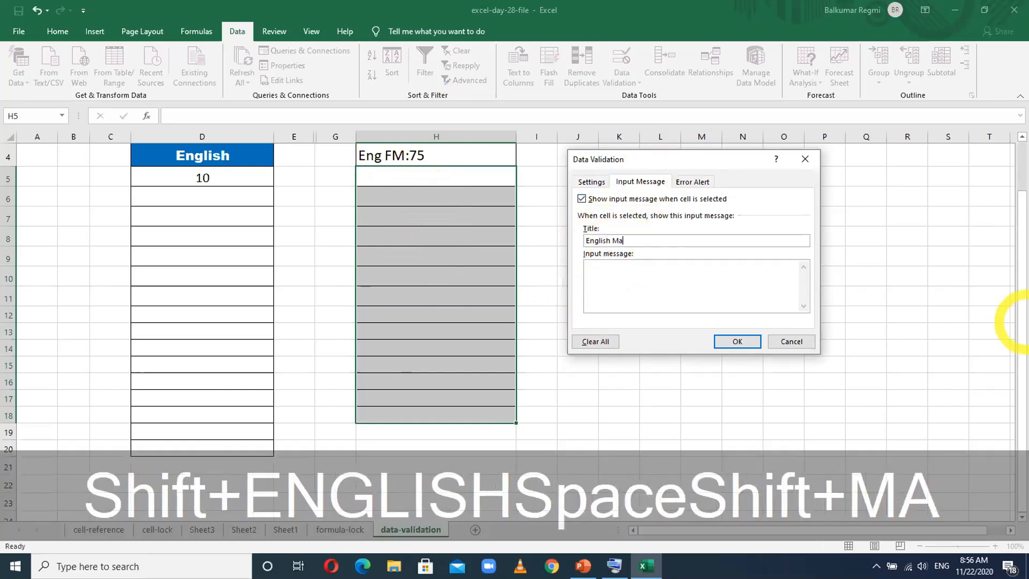
text(rks)
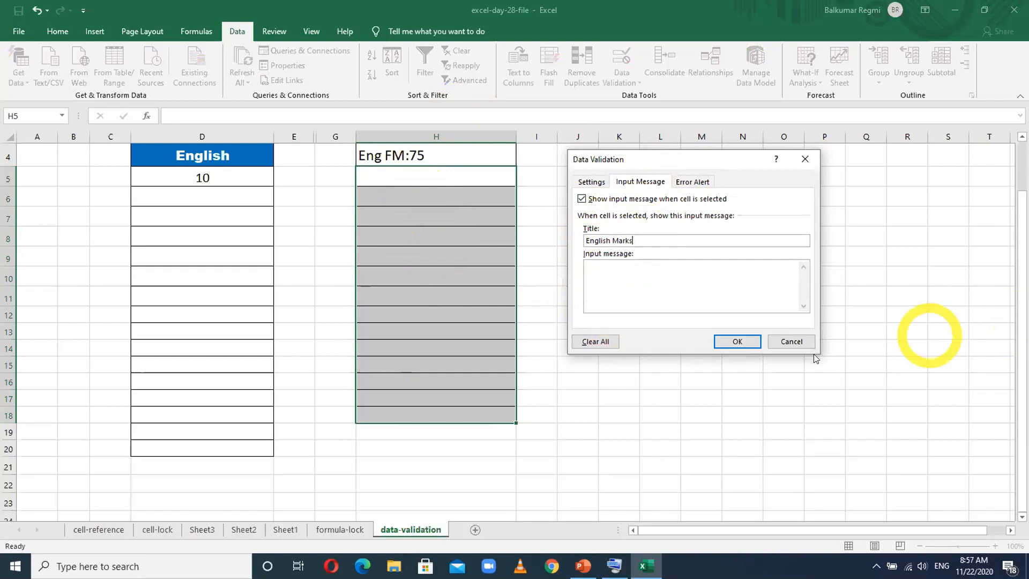
- Enter "Please enter the marks" as the input message and shorten its title to "English Mark"
click(628, 267)
text(Plea)
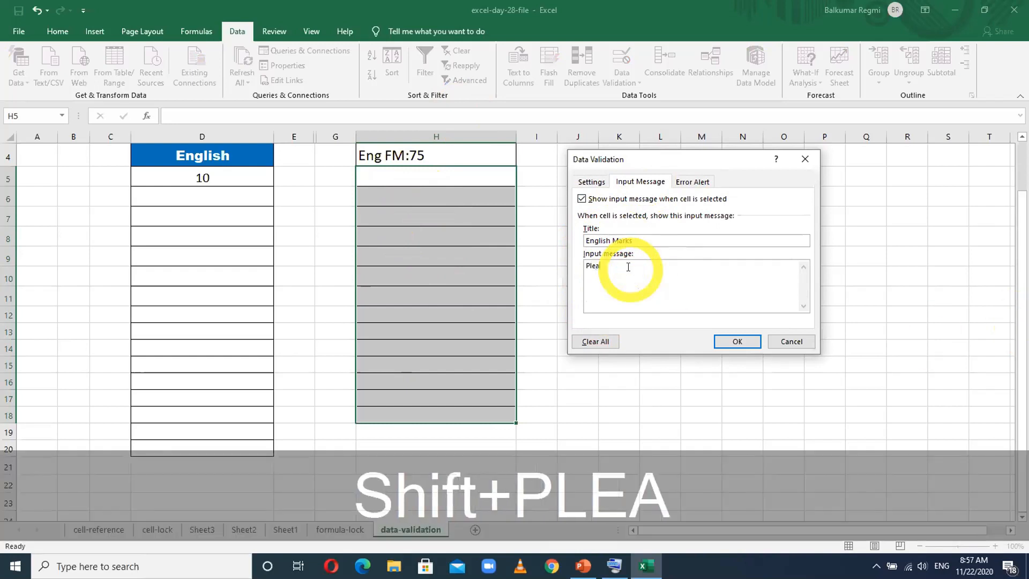
text(se enter )
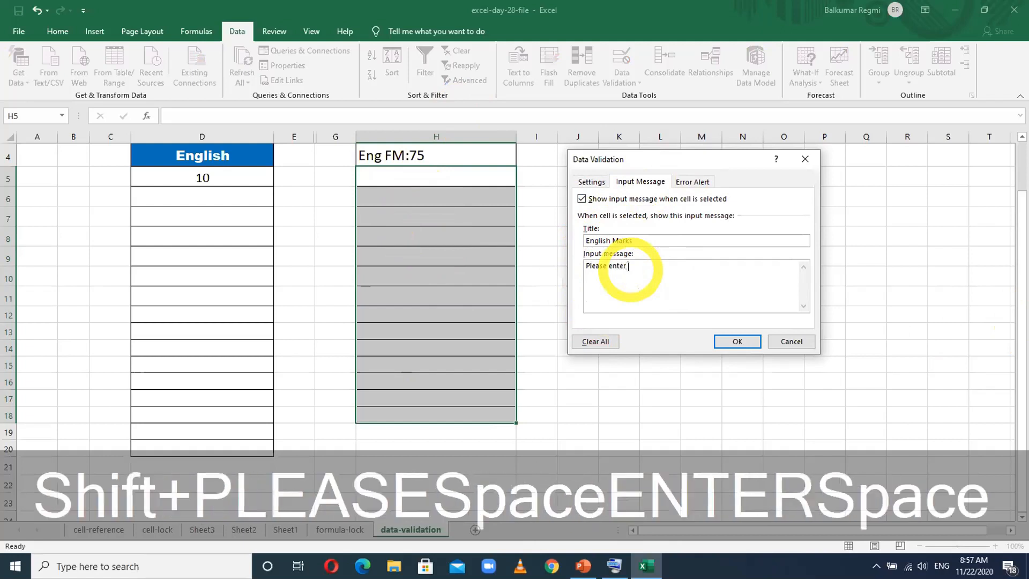
text(the marks)
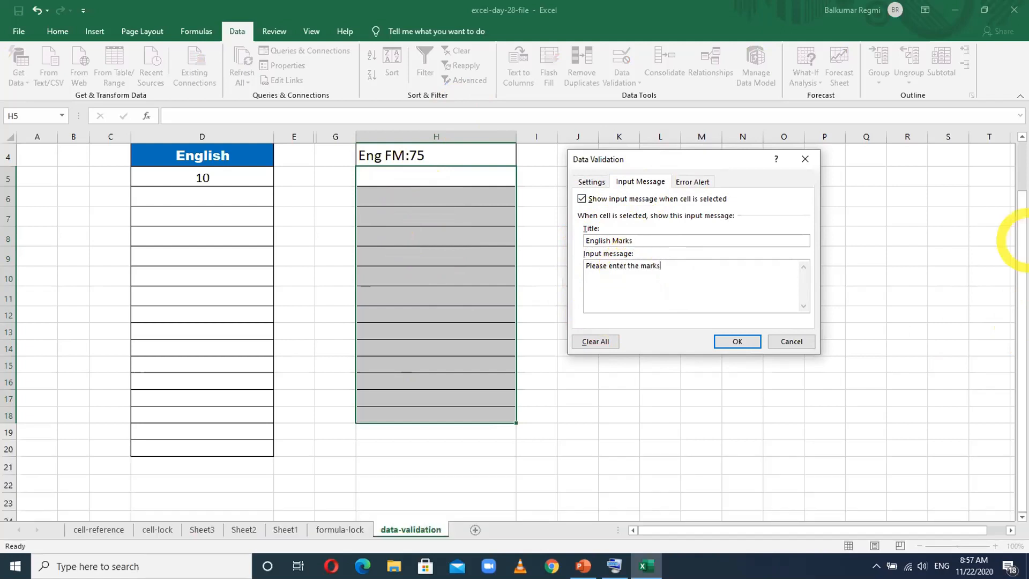
text( of eng)
key(BackSpace)
key(BackSpace)
key(BackSpace)
key(BackSpace)
key(BackSpace)
key(BackSpace)
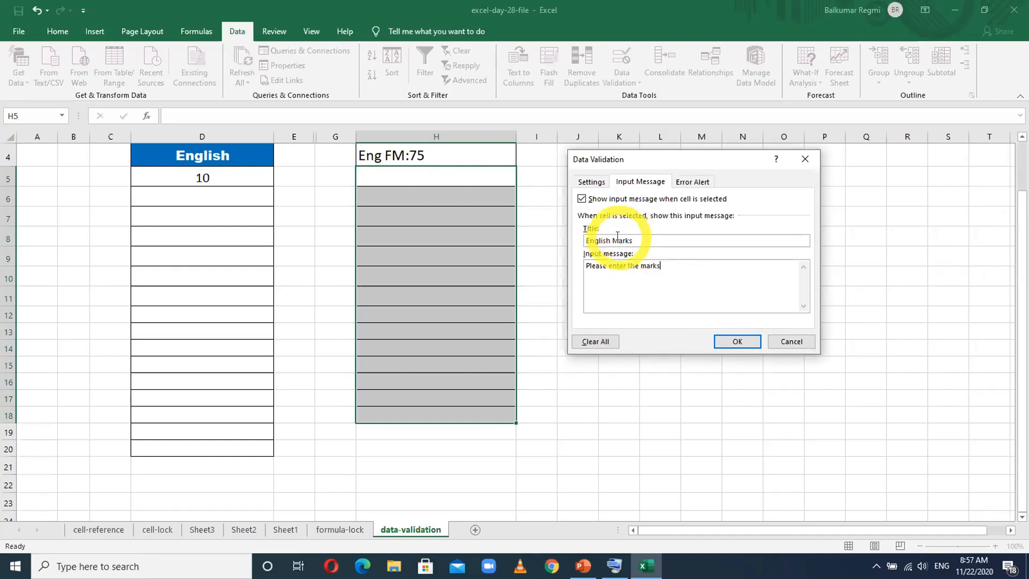
click(634, 240)
key(BackSpace)
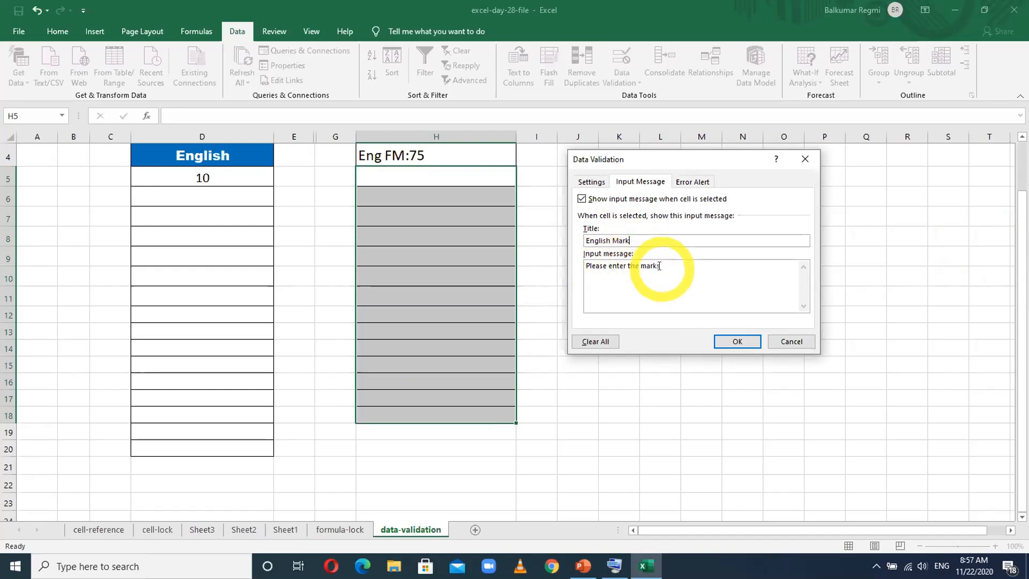
- Give the validation's Stop-style error alert the title "Sorry"
click(692, 183)
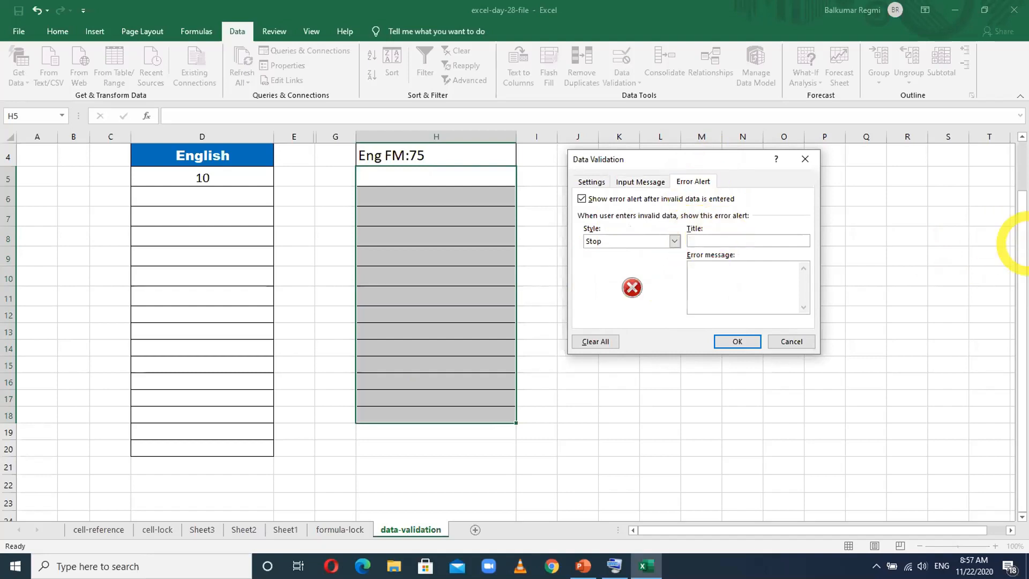
text(Sorry)
click(700, 274)
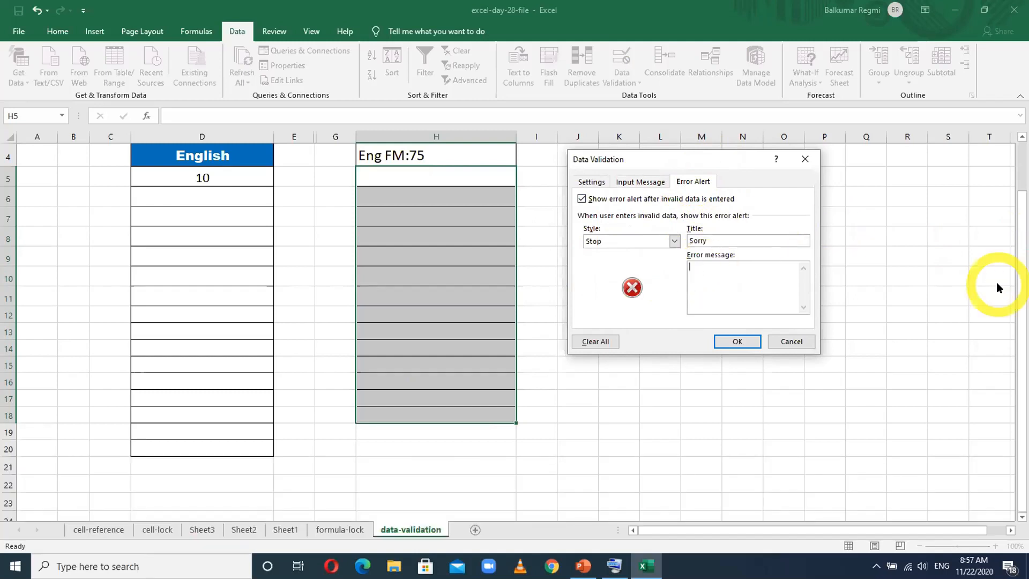
- Enter "Your mark should be in between 0-75" as the error alert's message
text(Your M)
key(BackSpace)
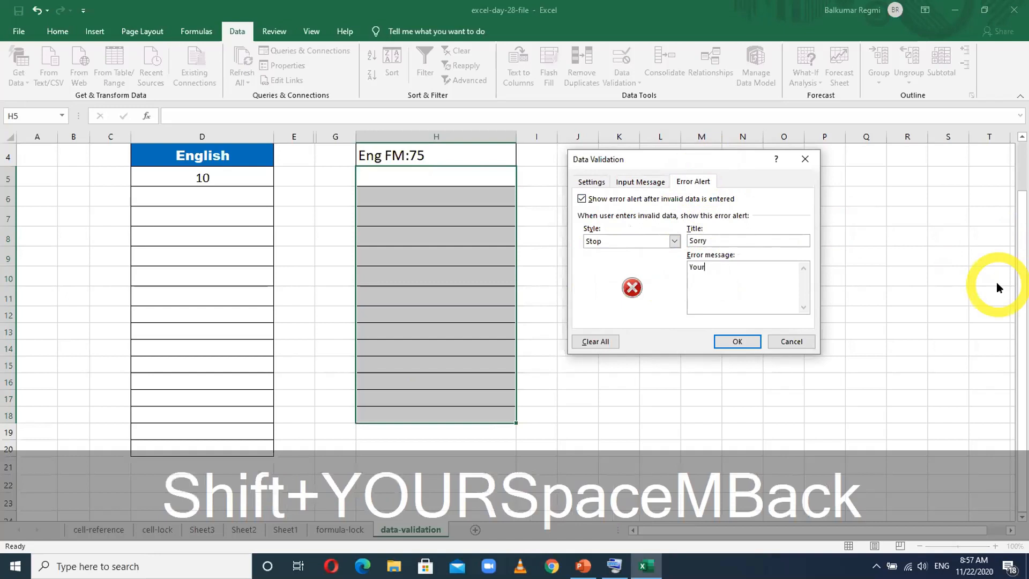
text(marks)
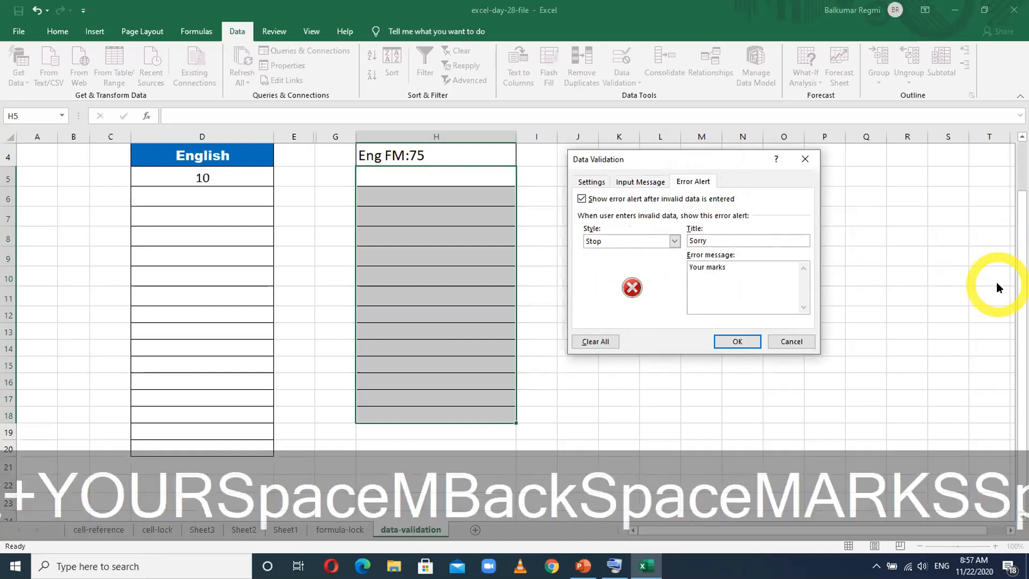
key(BackSpace)
key(BackSpace)
text(whou)
key(BackSpace)
key(BackSpace)
key(BackSpace)
key(BackSpace)
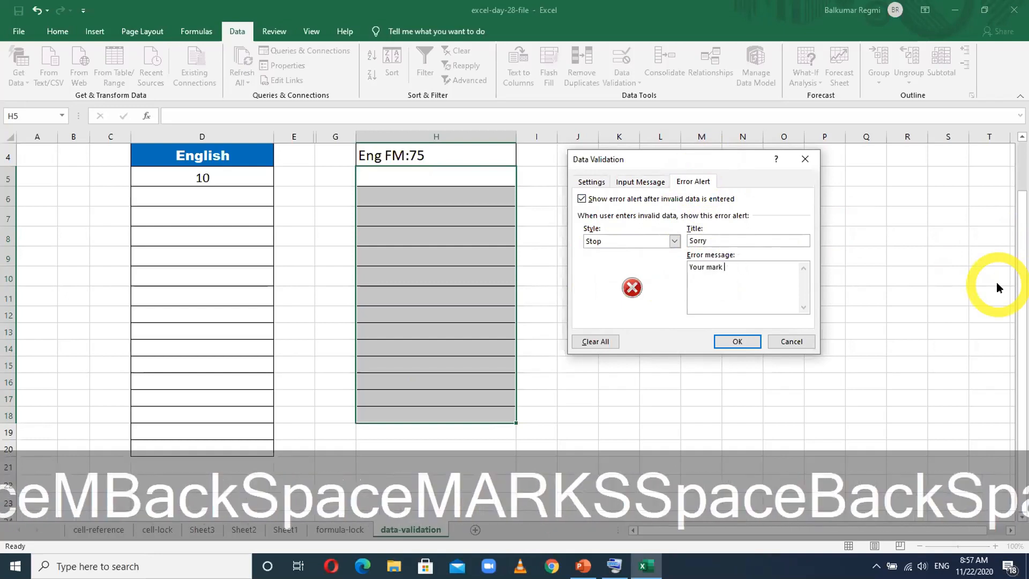
text(should be)
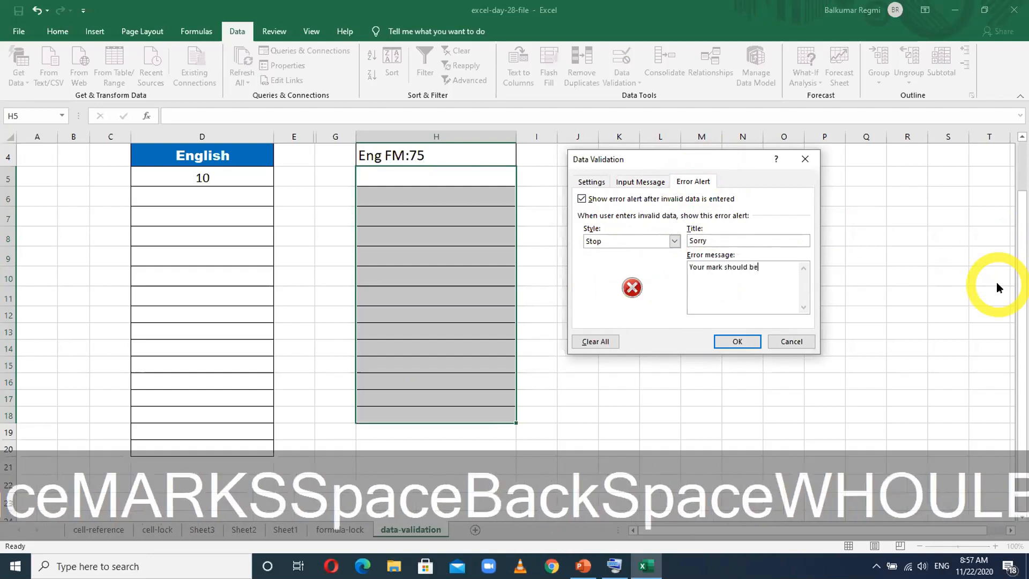
text( in betwe)
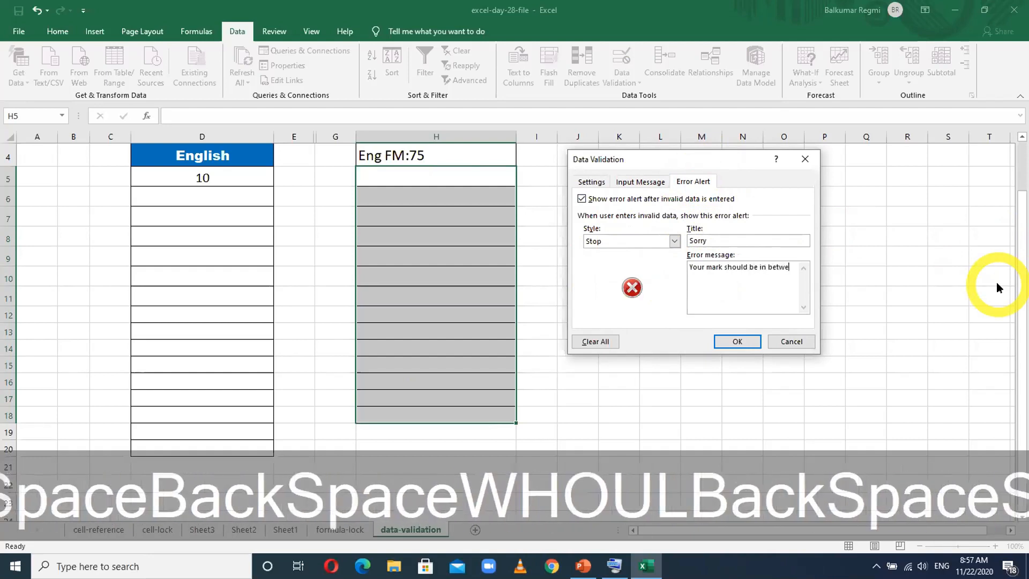
text(en 0-)
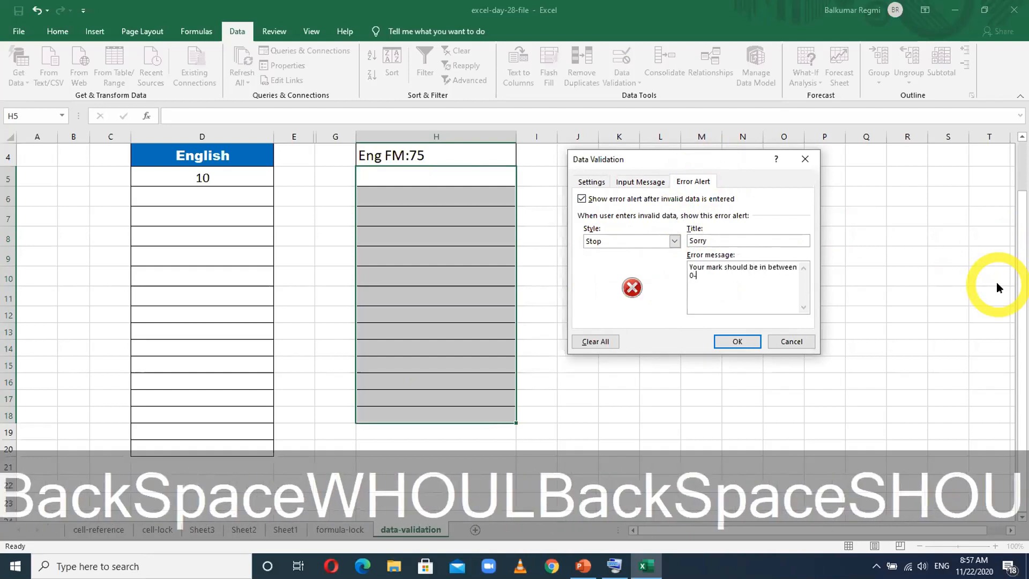
text(75)
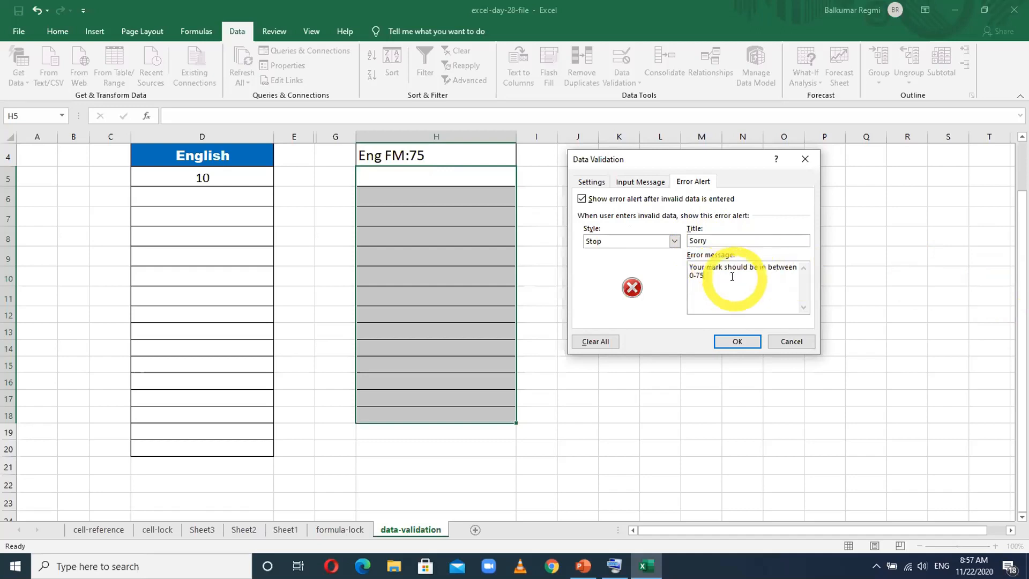
- Review the input message and validation criteria, and apply the rule to H5 to H18
click(640, 183)
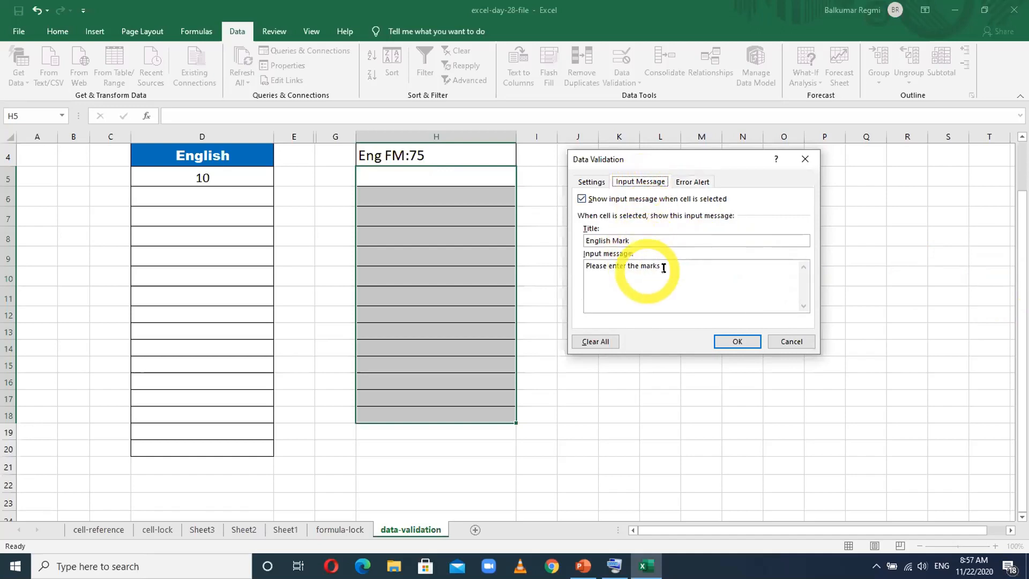
click(594, 183)
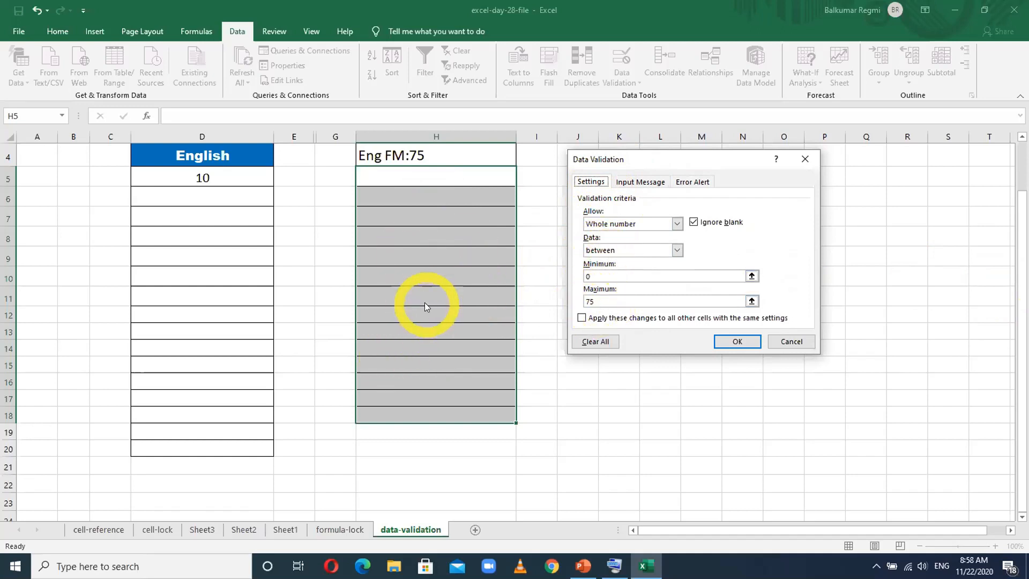
click(723, 340)
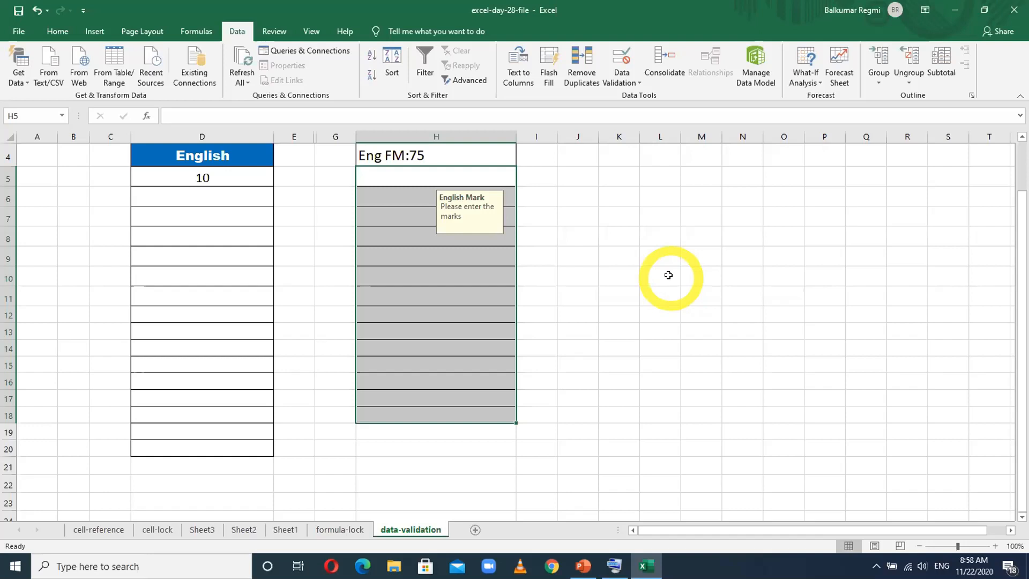
- Check where the input message appears by selecting H11 inside the validated range and J11 and H19 outside it
click(477, 294)
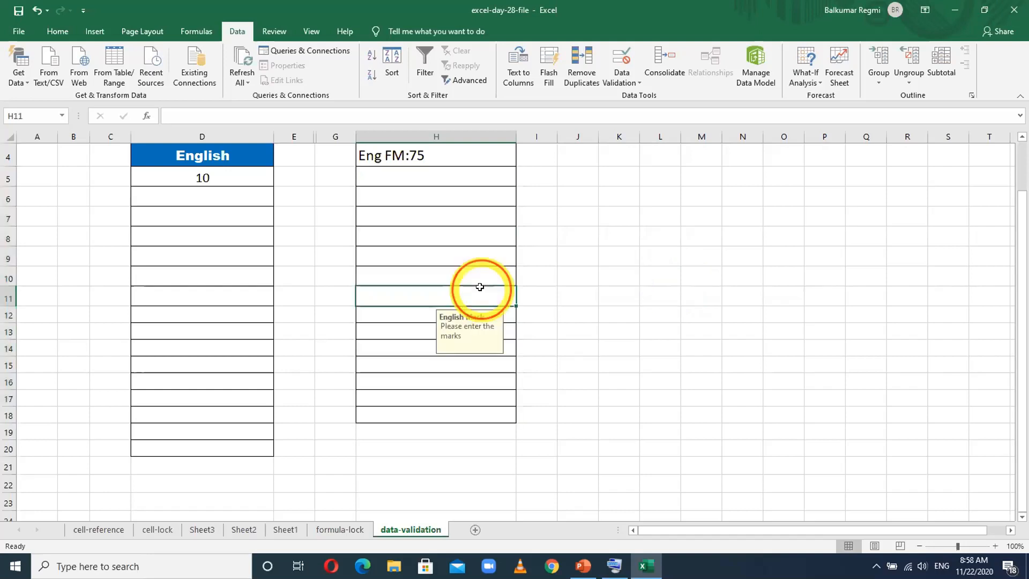
click(566, 286)
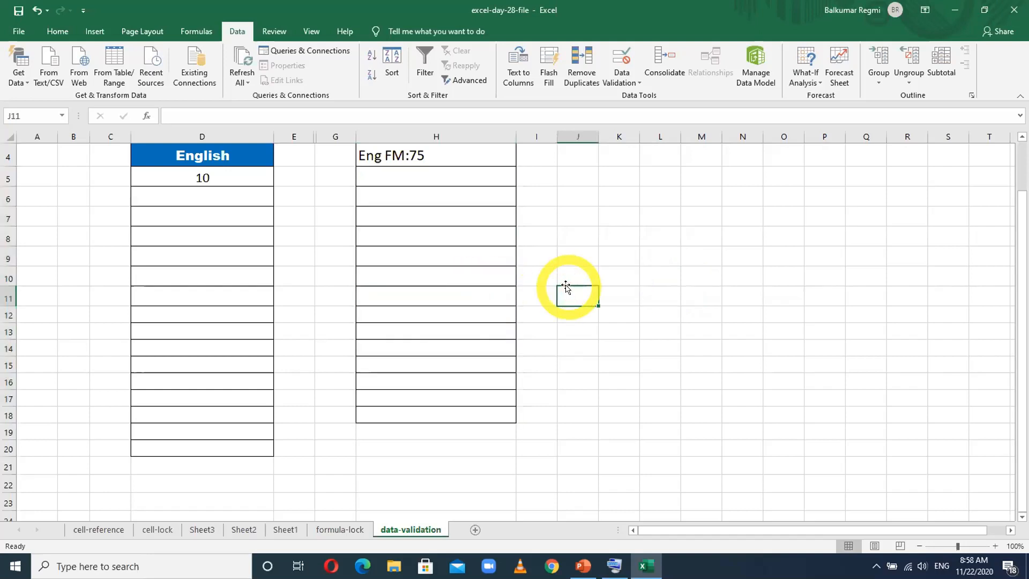
click(445, 432)
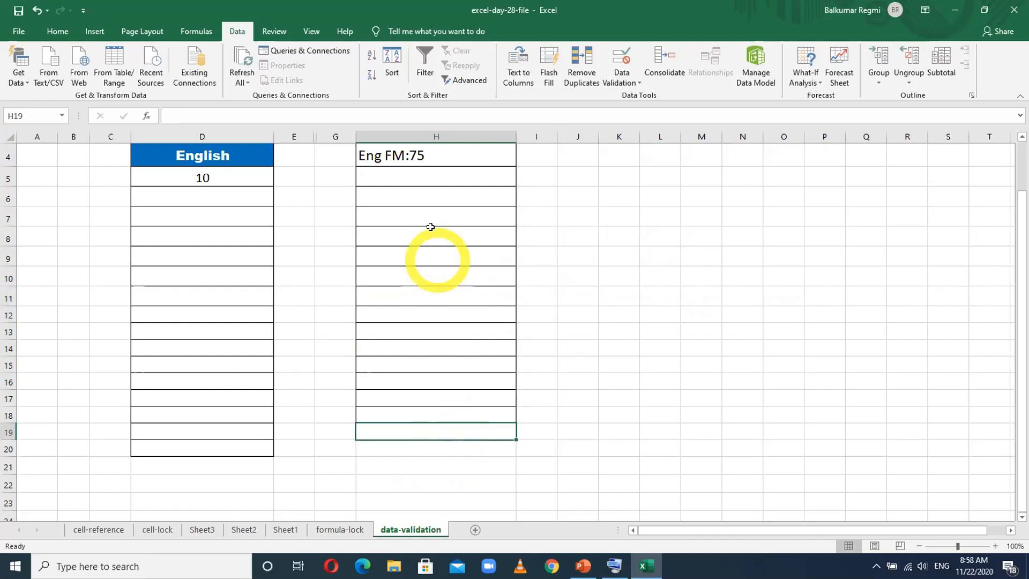
- Enter a mark of 4 in H5
click(407, 169)
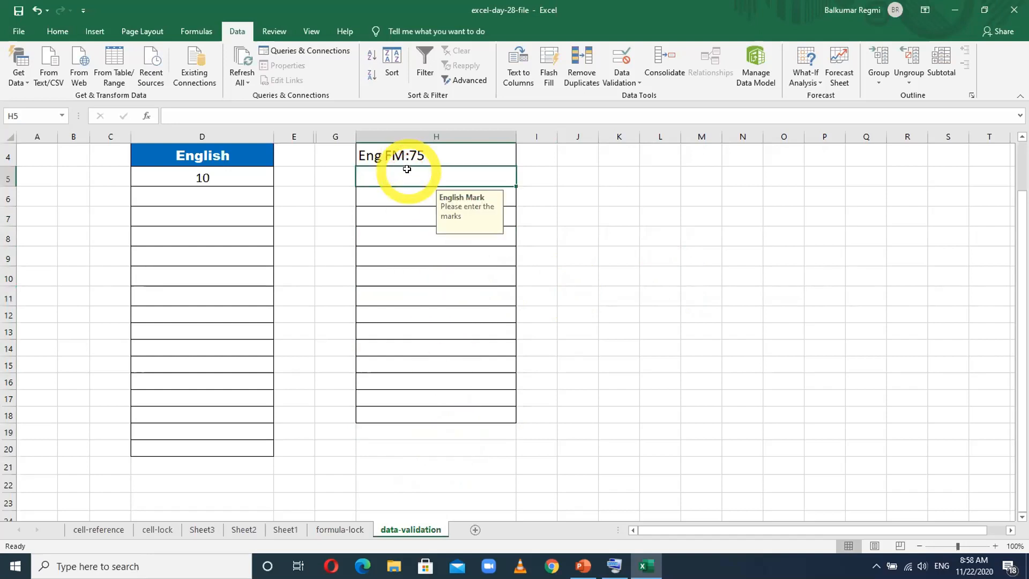
text(4)
key(Return)
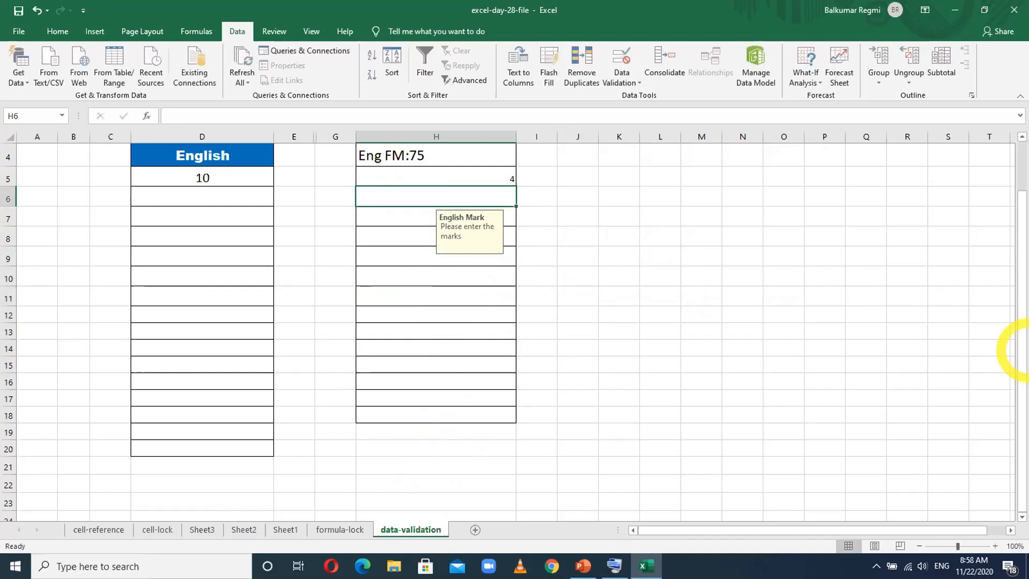
- Try to enter 78 in H6, retry the same value once, and cancel the entry
text(78)
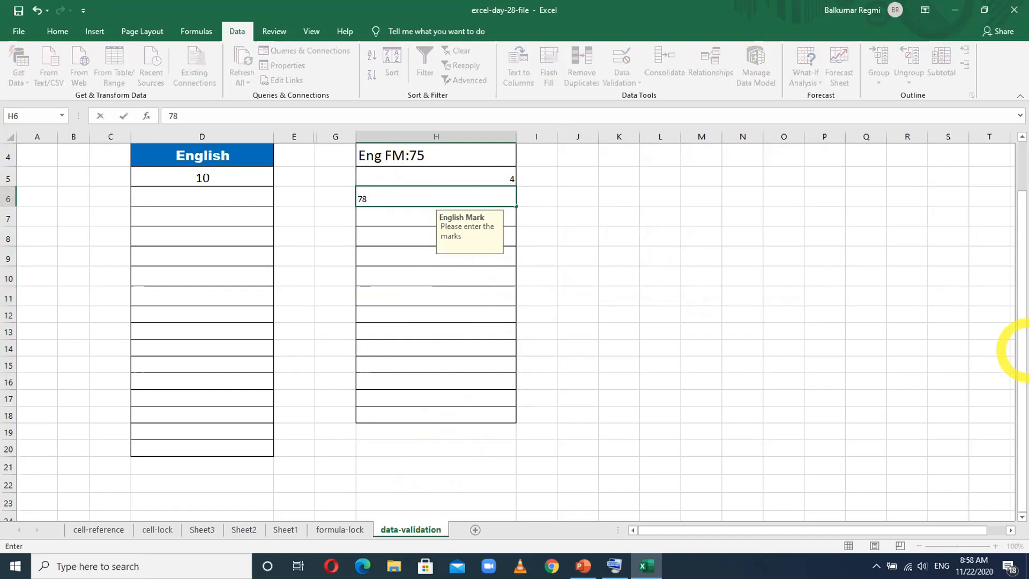
key(Return)
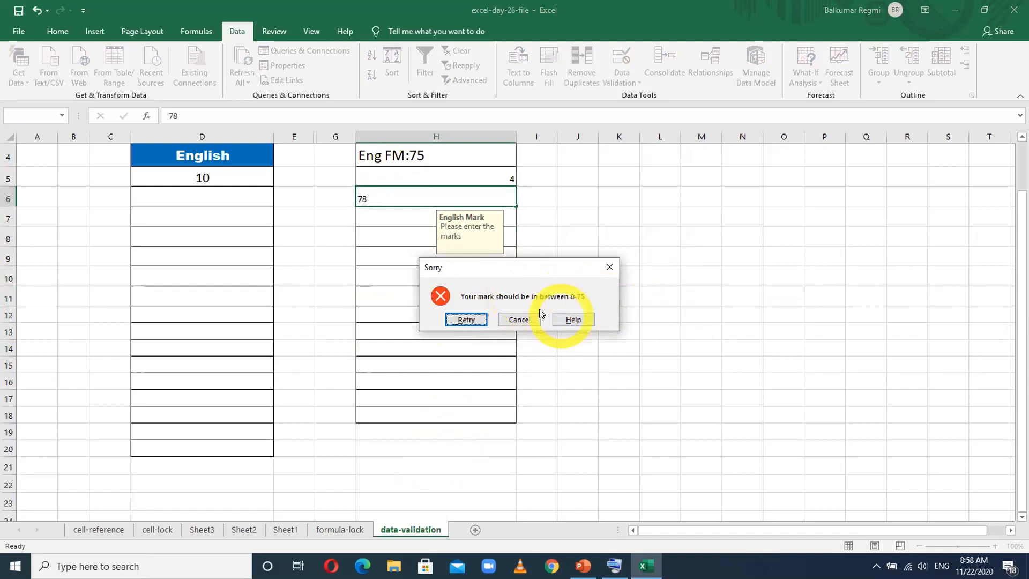
click(474, 320)
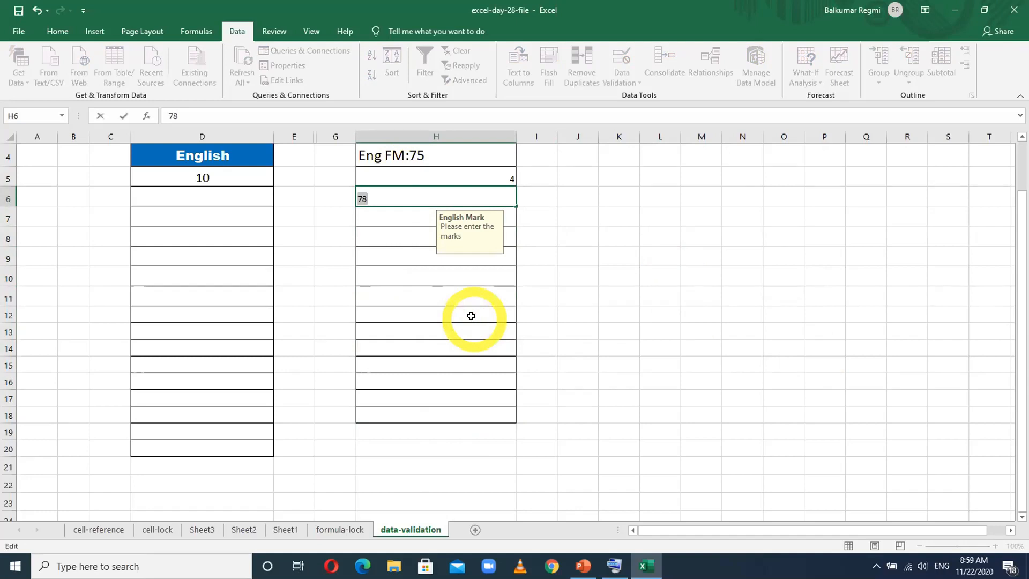
key(Return)
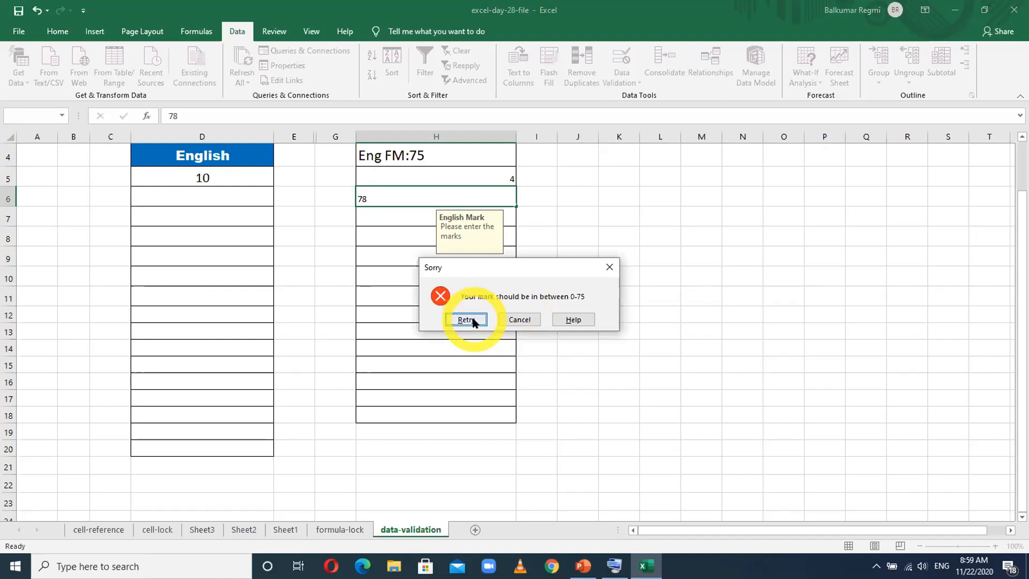
click(526, 324)
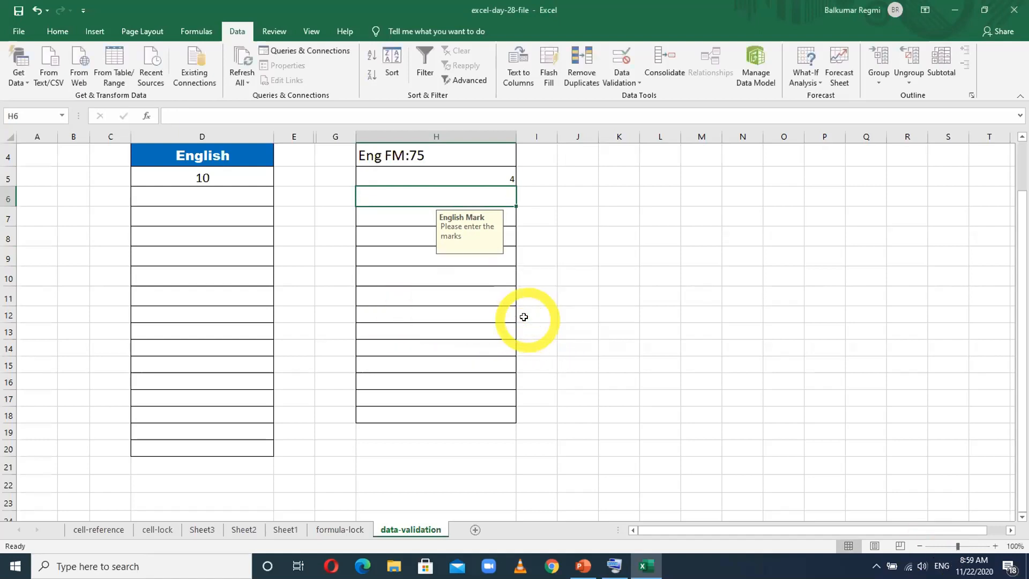
- Enter the boundary marks 75 in H6 and 0 in H7
text(75)
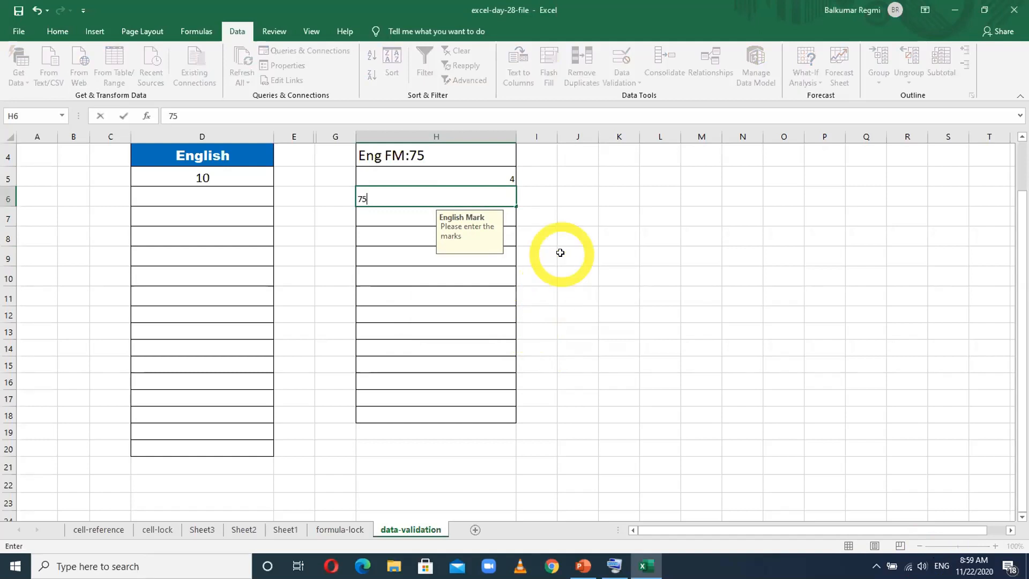
key(Return)
text(0)
key(Return)
- Try to enter the negative mark -8 in H8 and cancel the entry
text(-8)
key(Return)
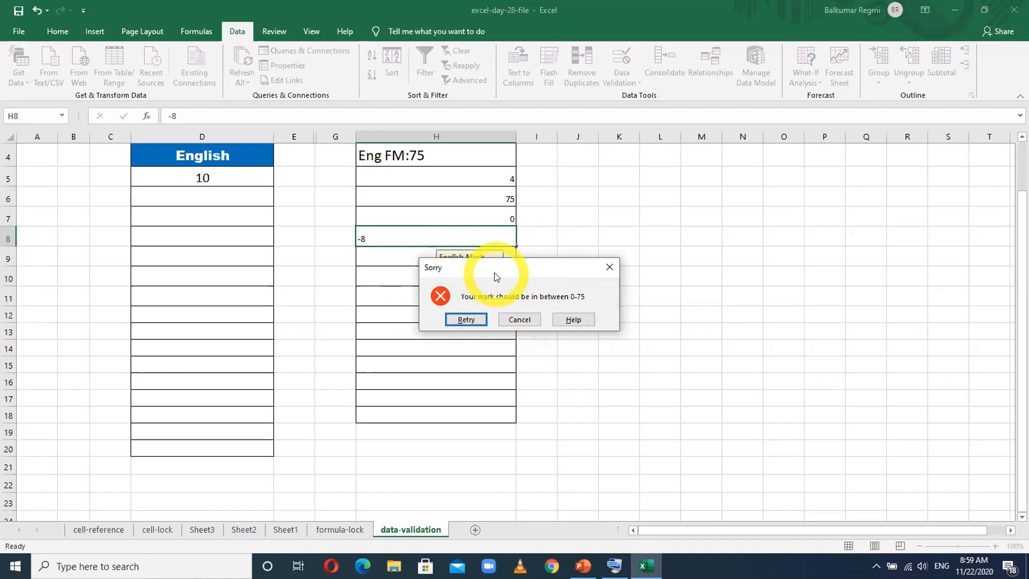
click(519, 320)
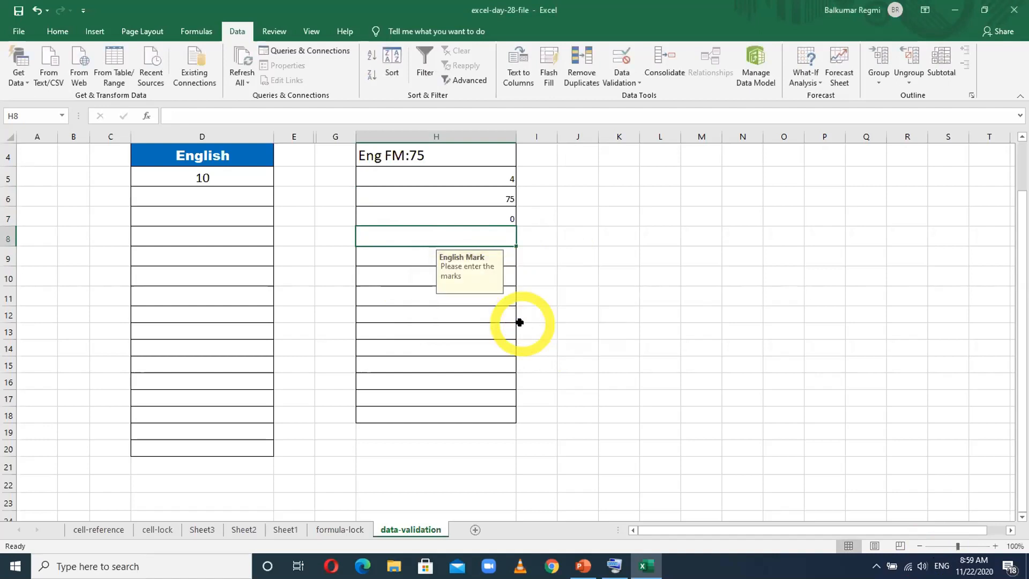
click(649, 314)
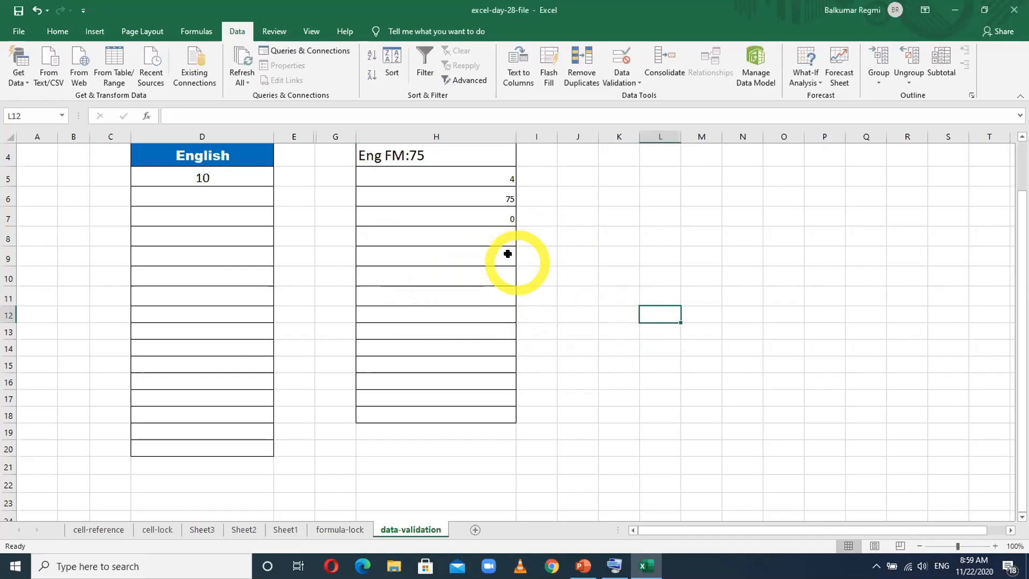
- Try to enter 100 in H9, retry with 99, and cancel the entry
click(450, 251)
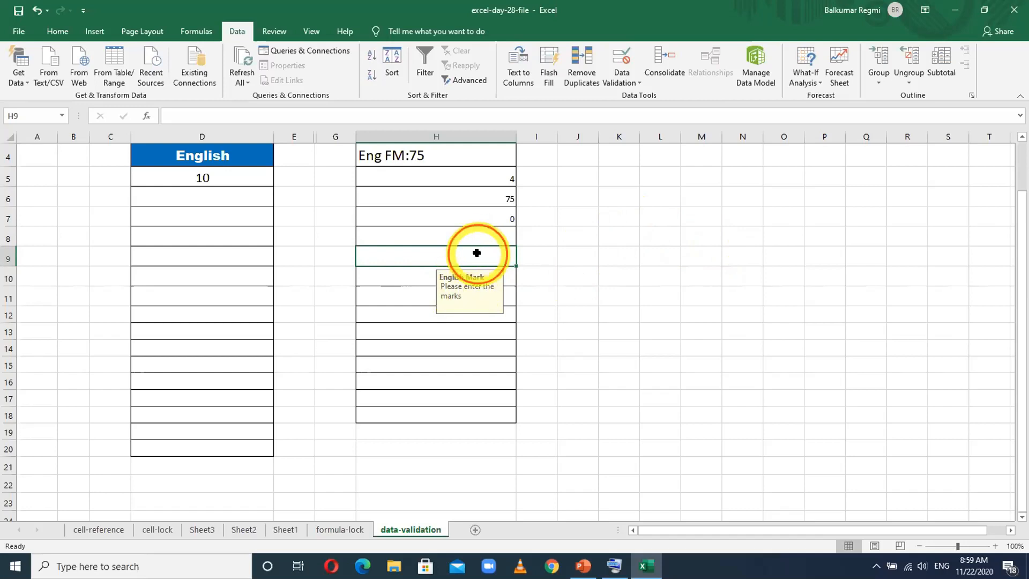
text(100)
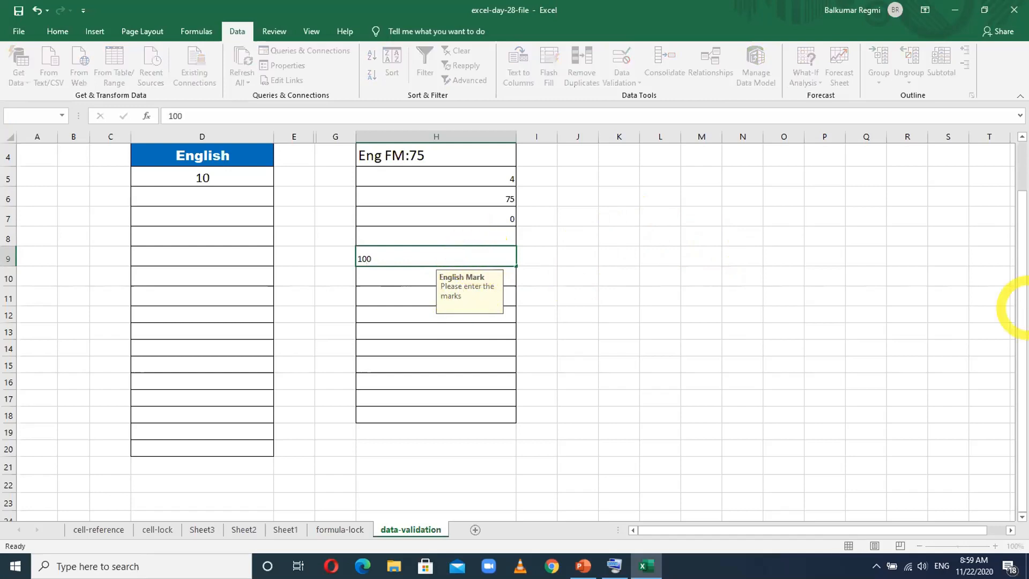
key(Return)
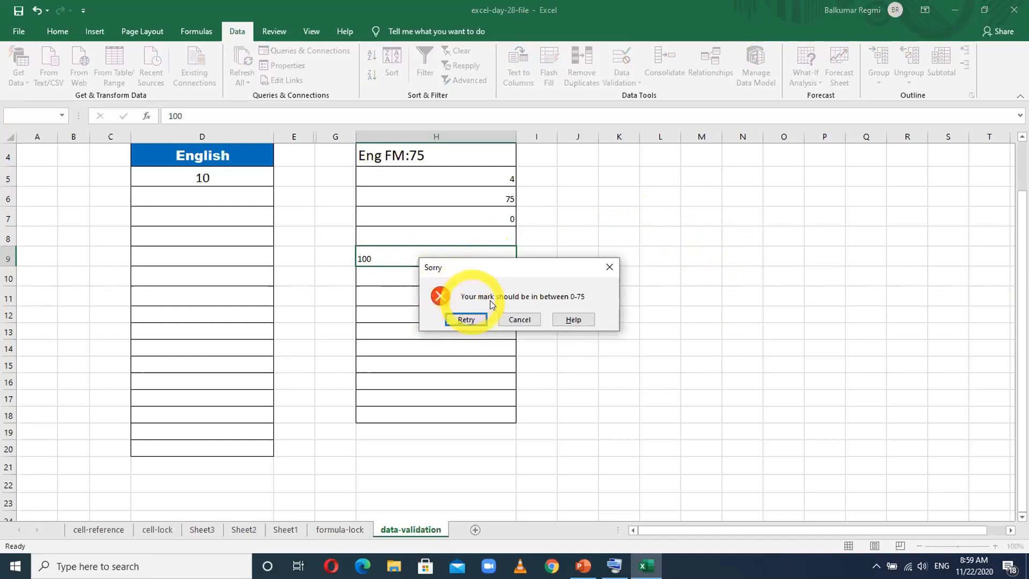
click(466, 320)
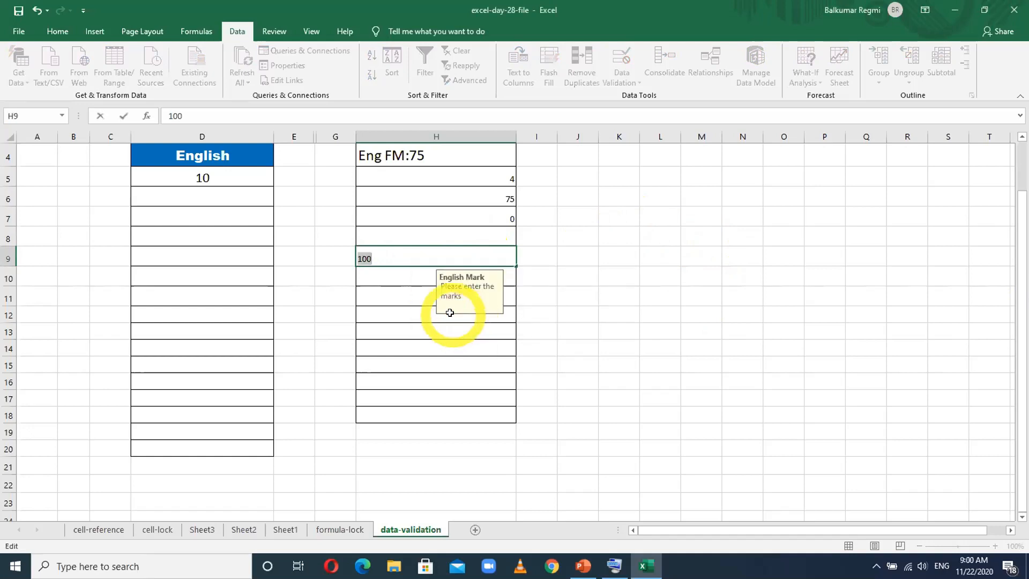
text(99)
key(Return)
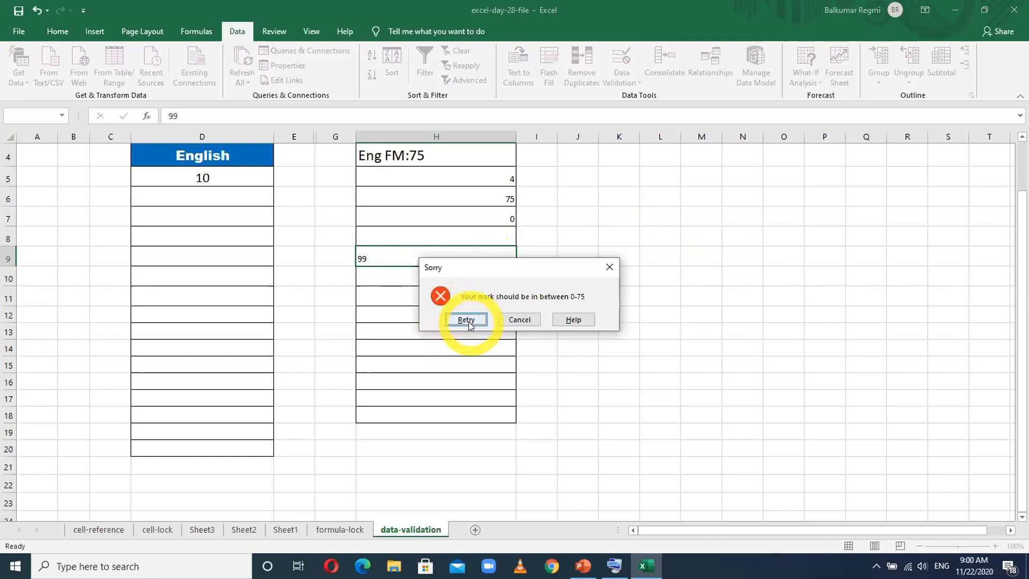
click(514, 318)
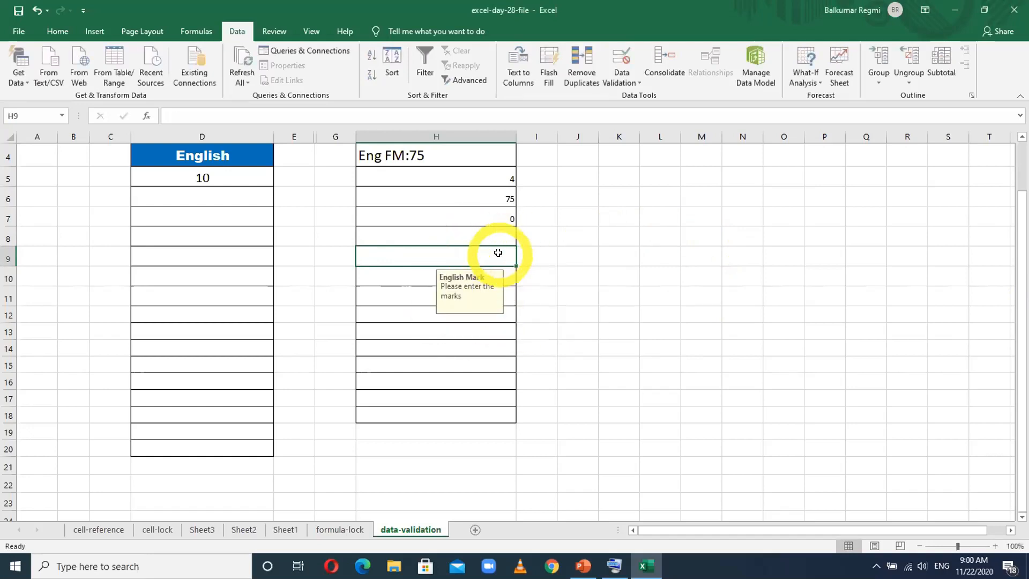